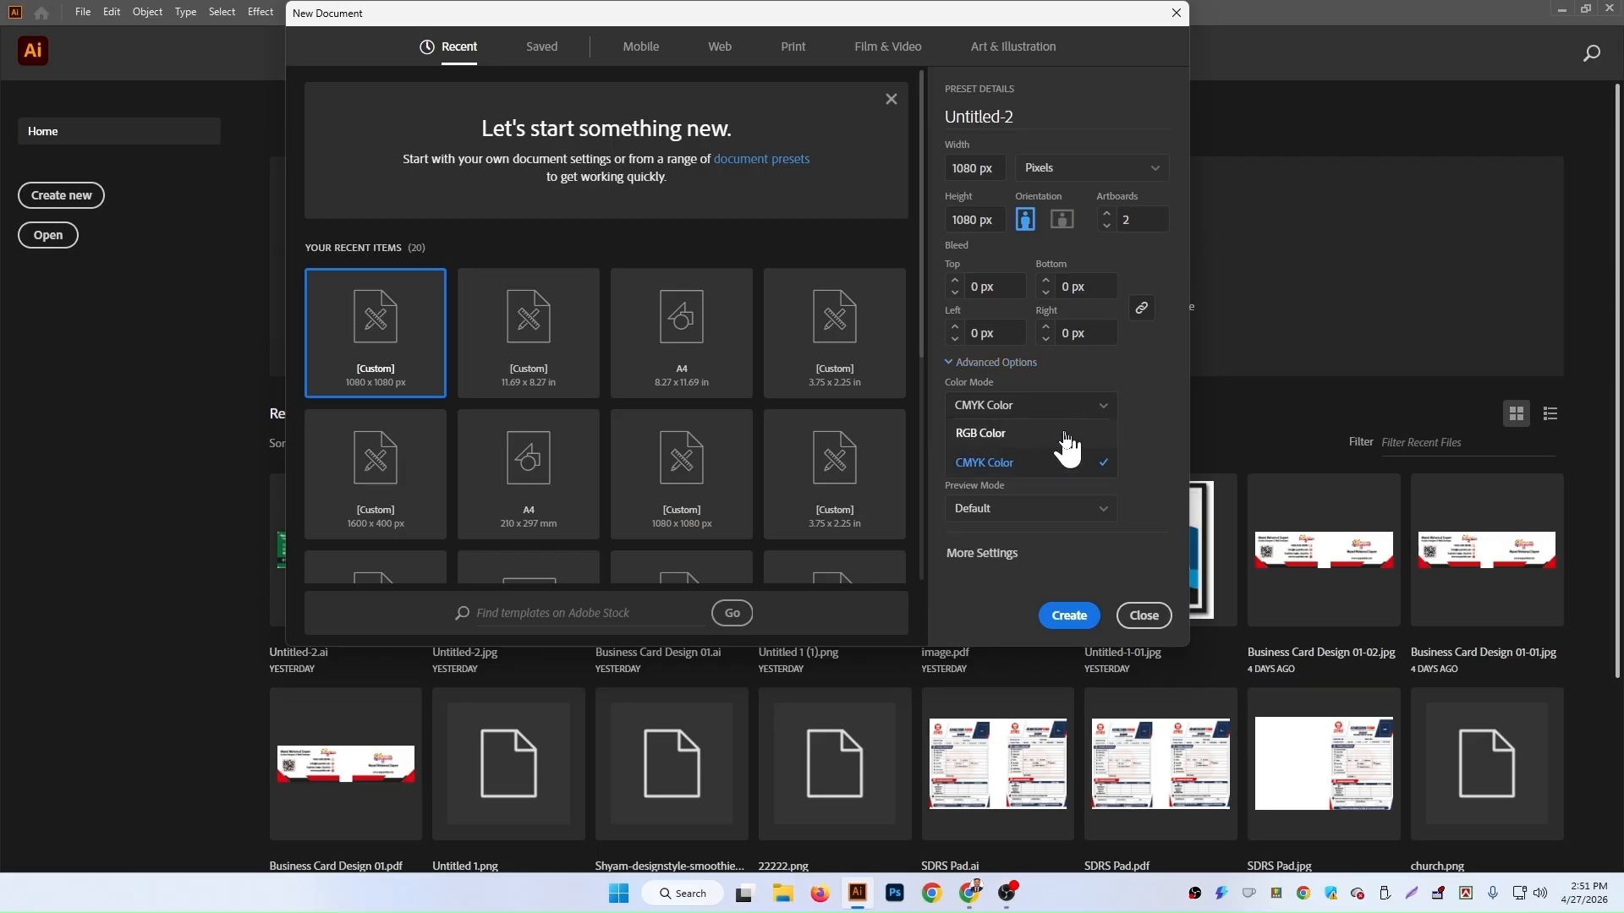
# Step: Set the new document's colour mode to RGB Color and create it
pyautogui.click(1058, 438)
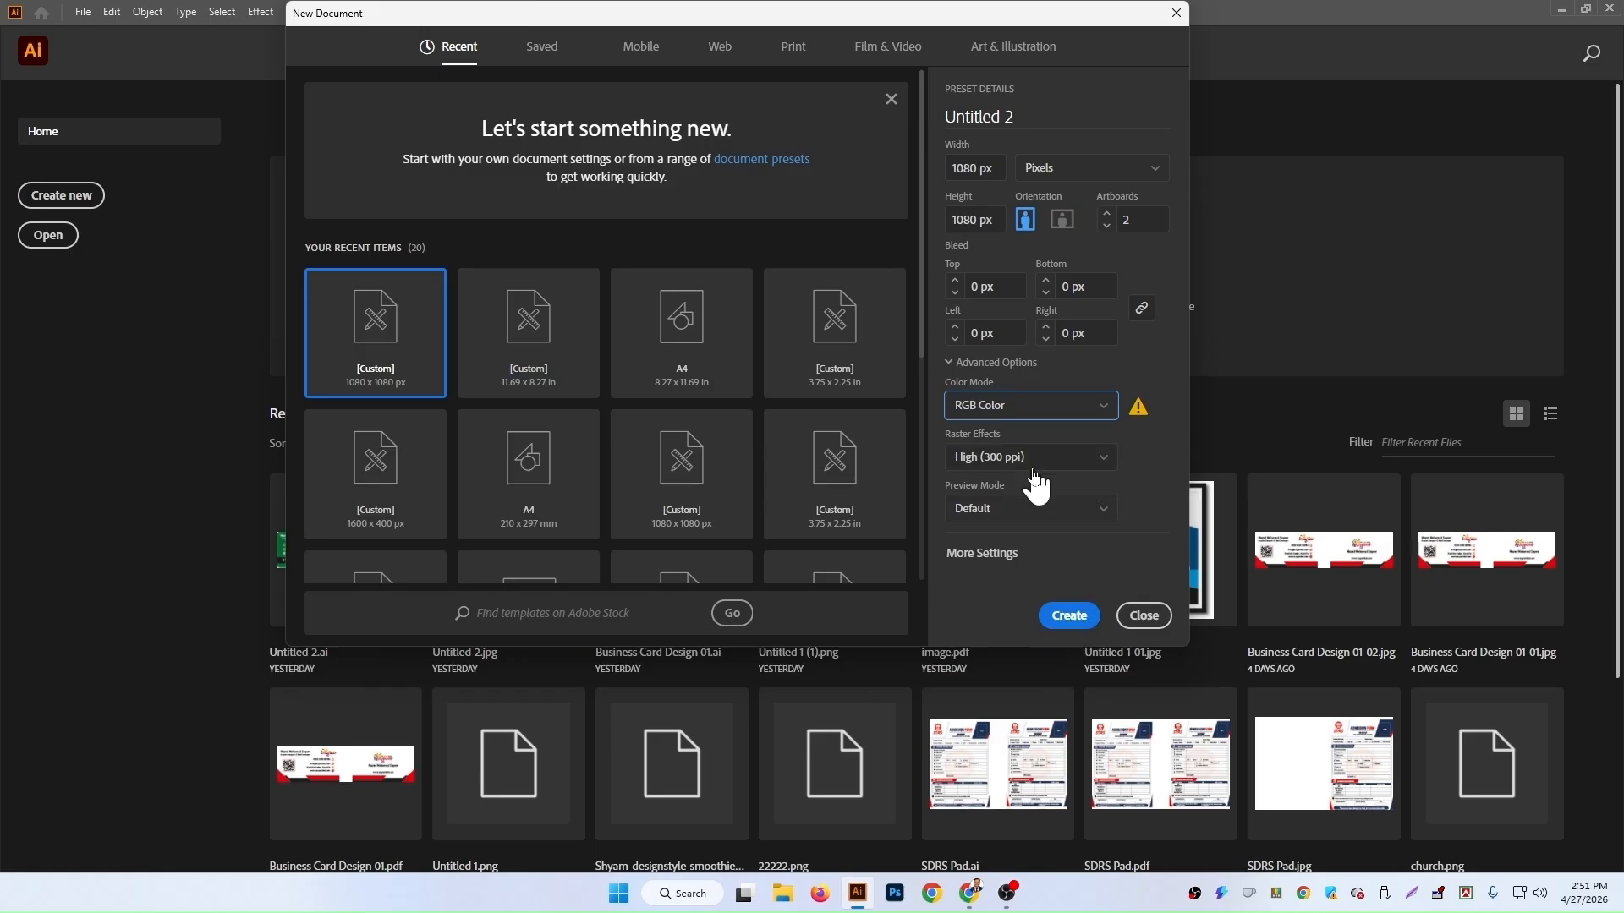
pyautogui.click(1067, 617)
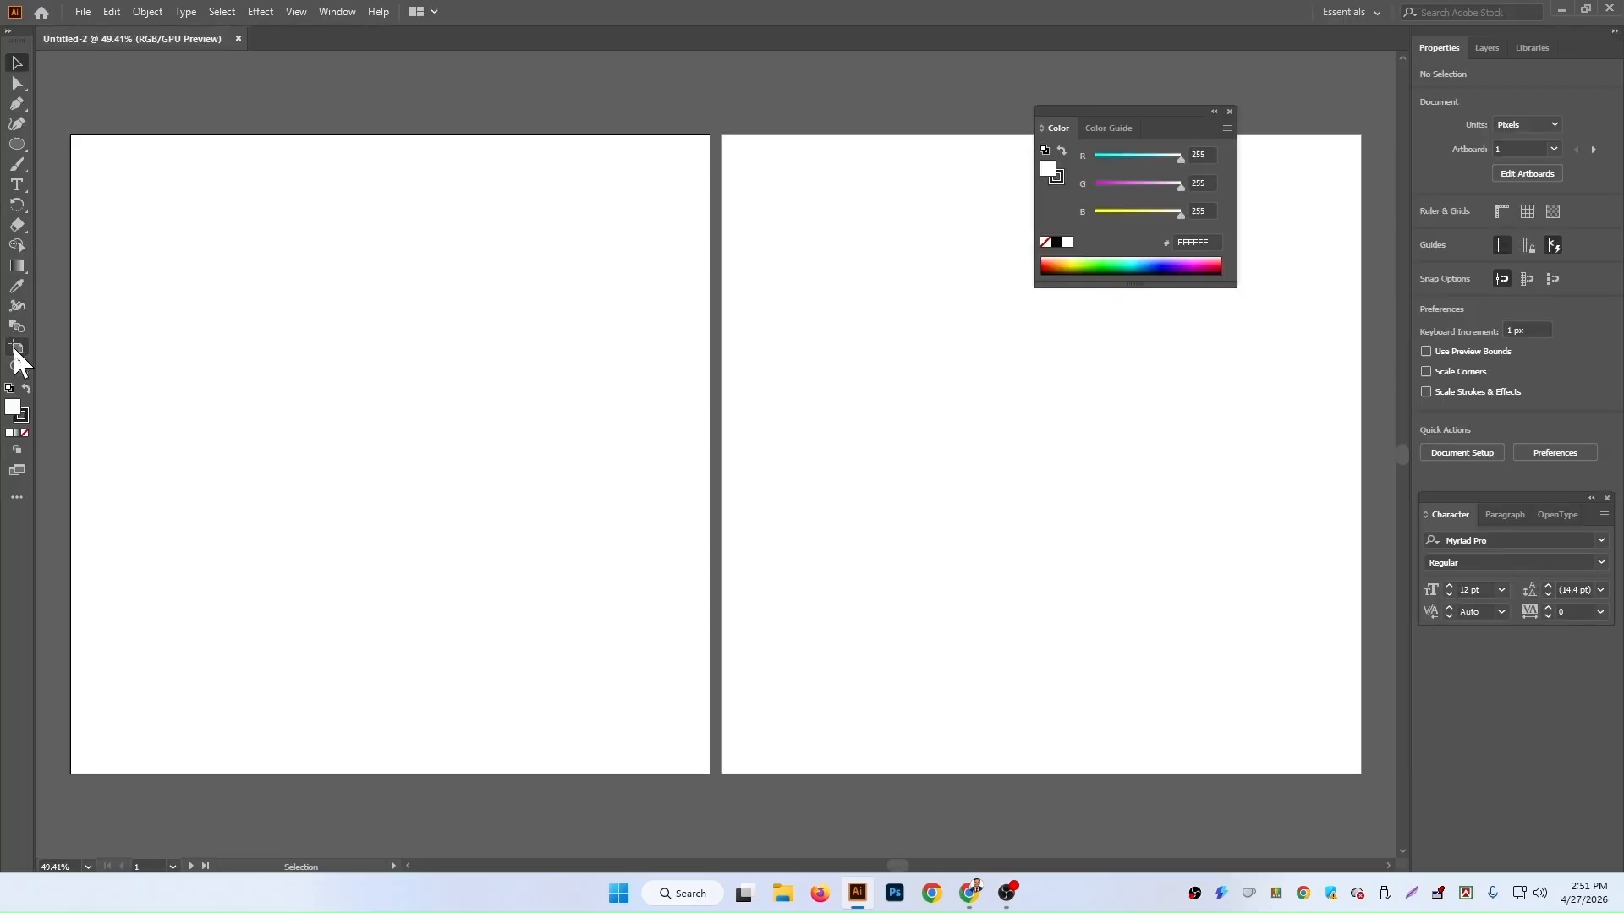
# Step: Delete the first artboard and move the Color panel beside the remaining artboard
pyautogui.click(16, 347)
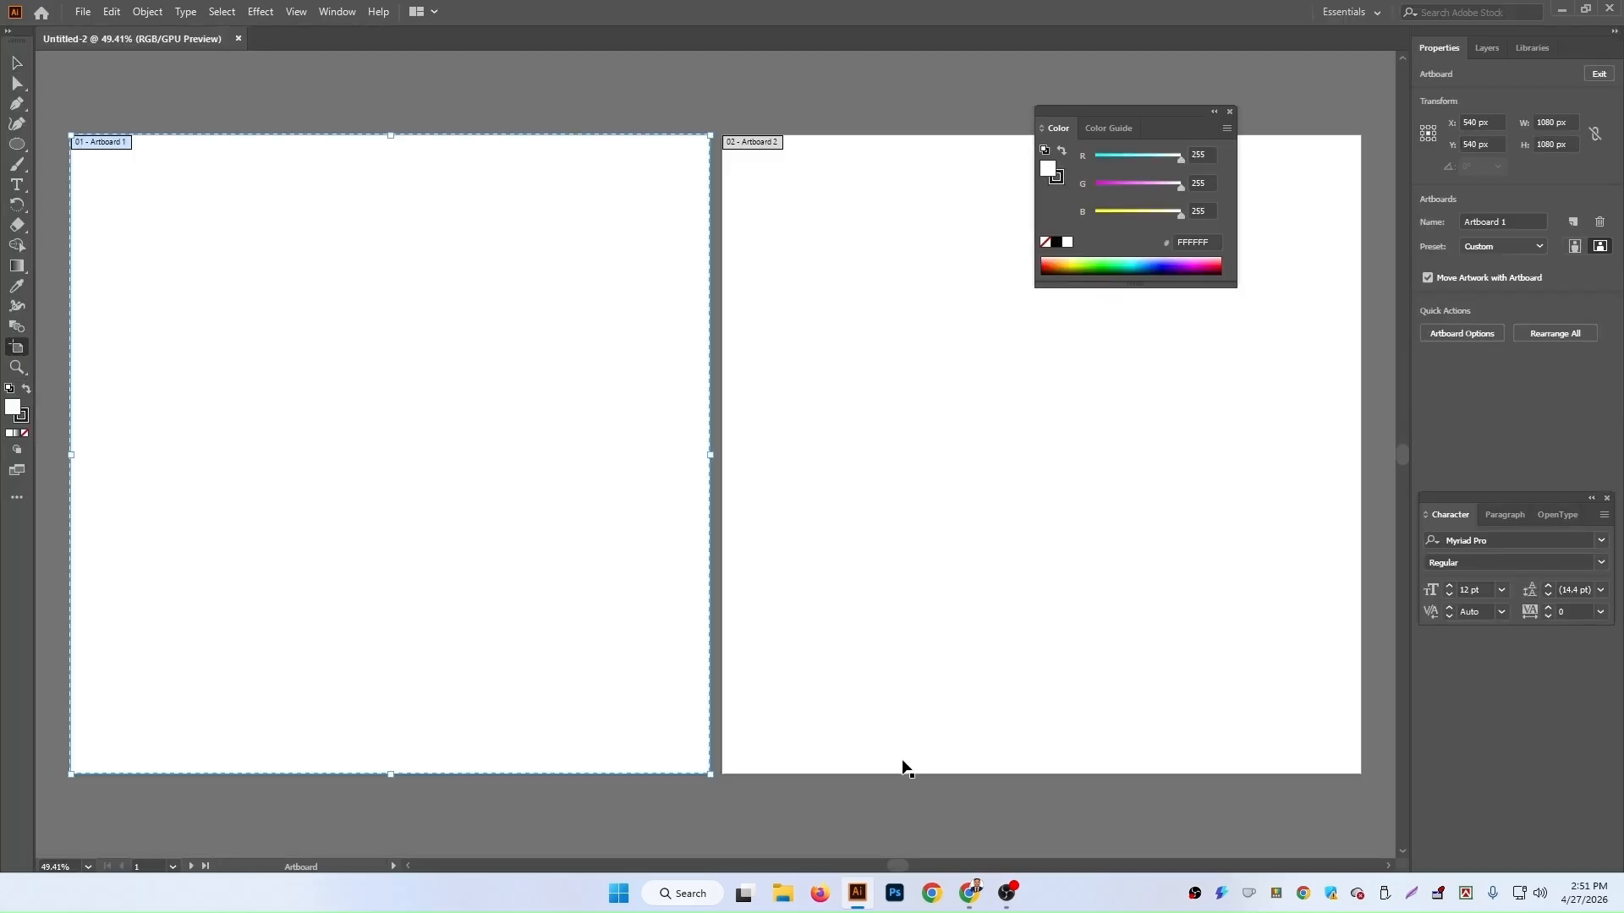
pyautogui.press('Delete')
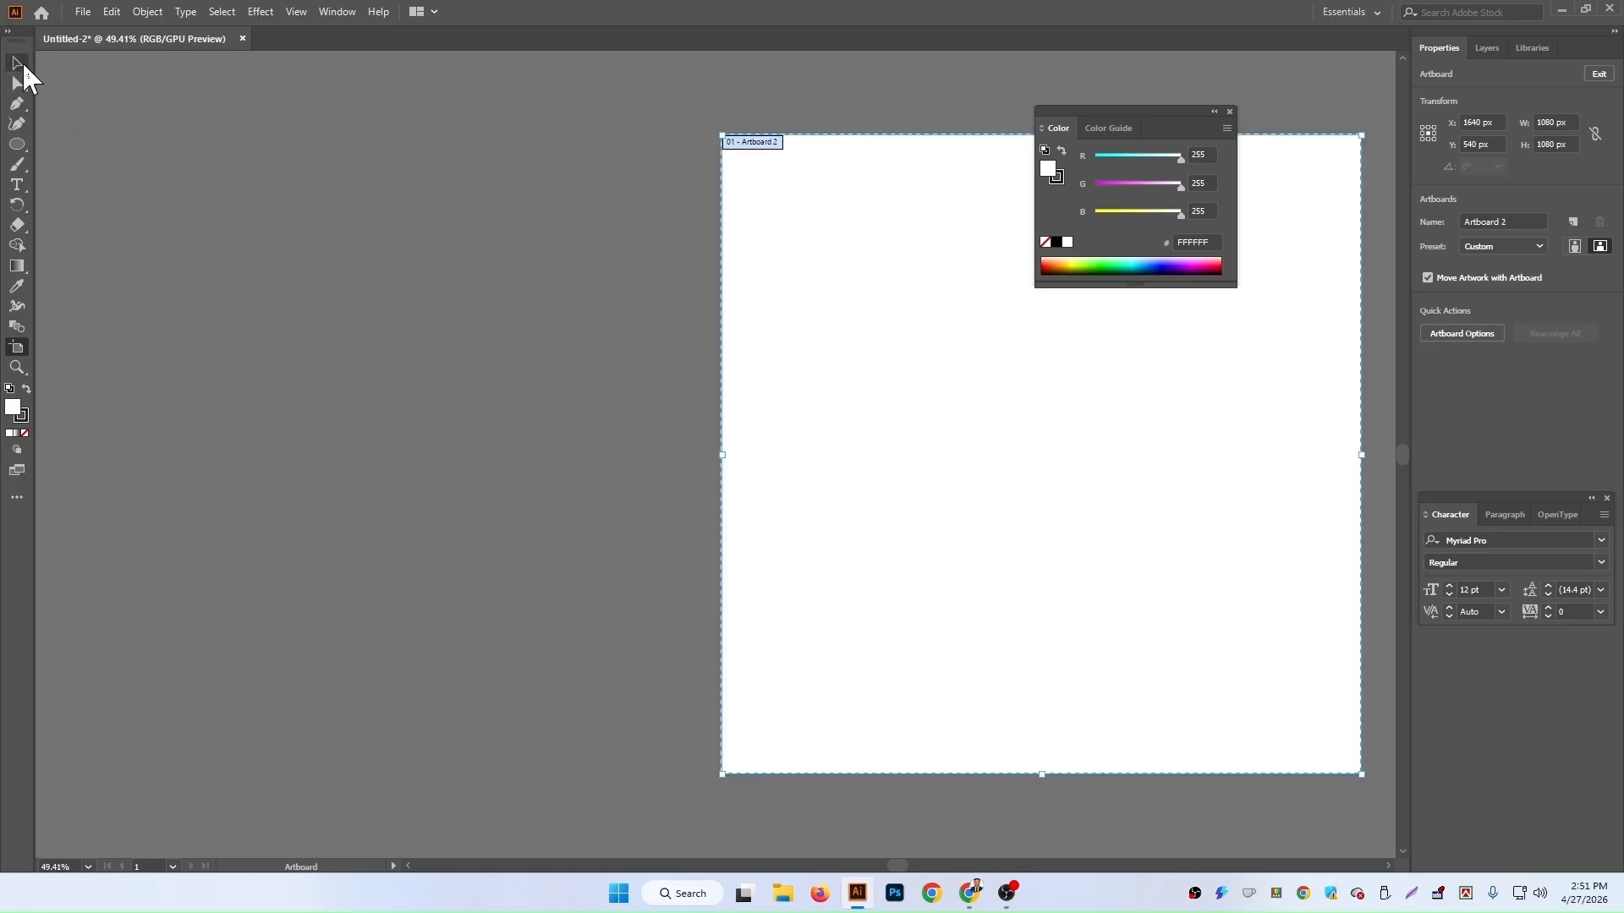
pyautogui.click(20, 64)
pyautogui.press('space')
pyautogui.moveTo(1224, 566); pyautogui.dragTo(842, 607)
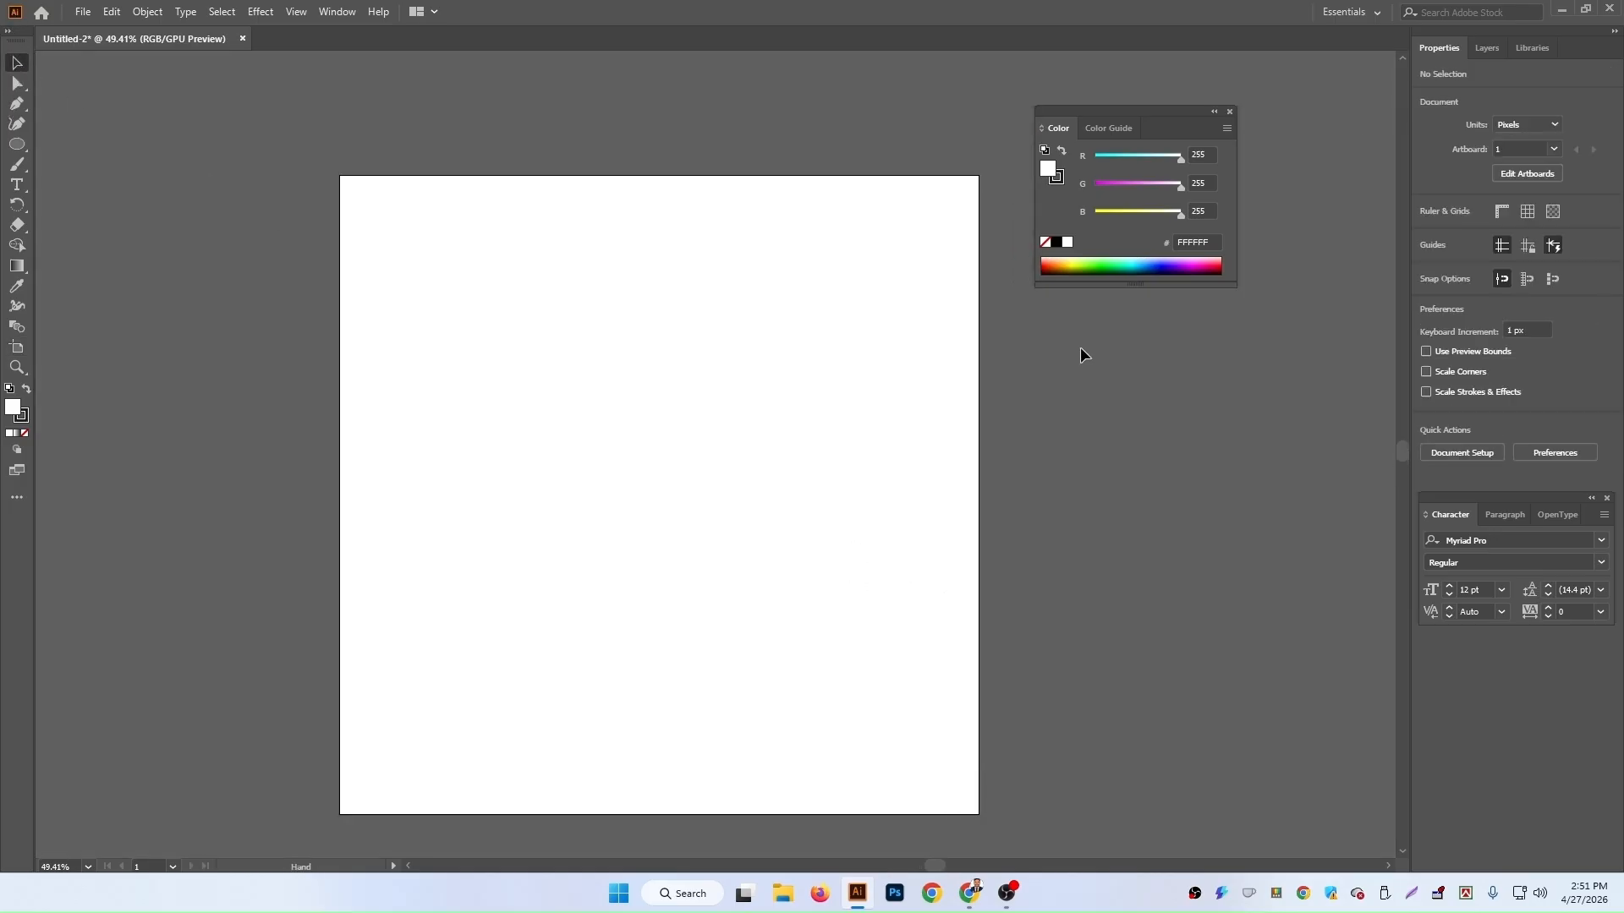
pyautogui.moveTo(1170, 113); pyautogui.dragTo(1358, 164)
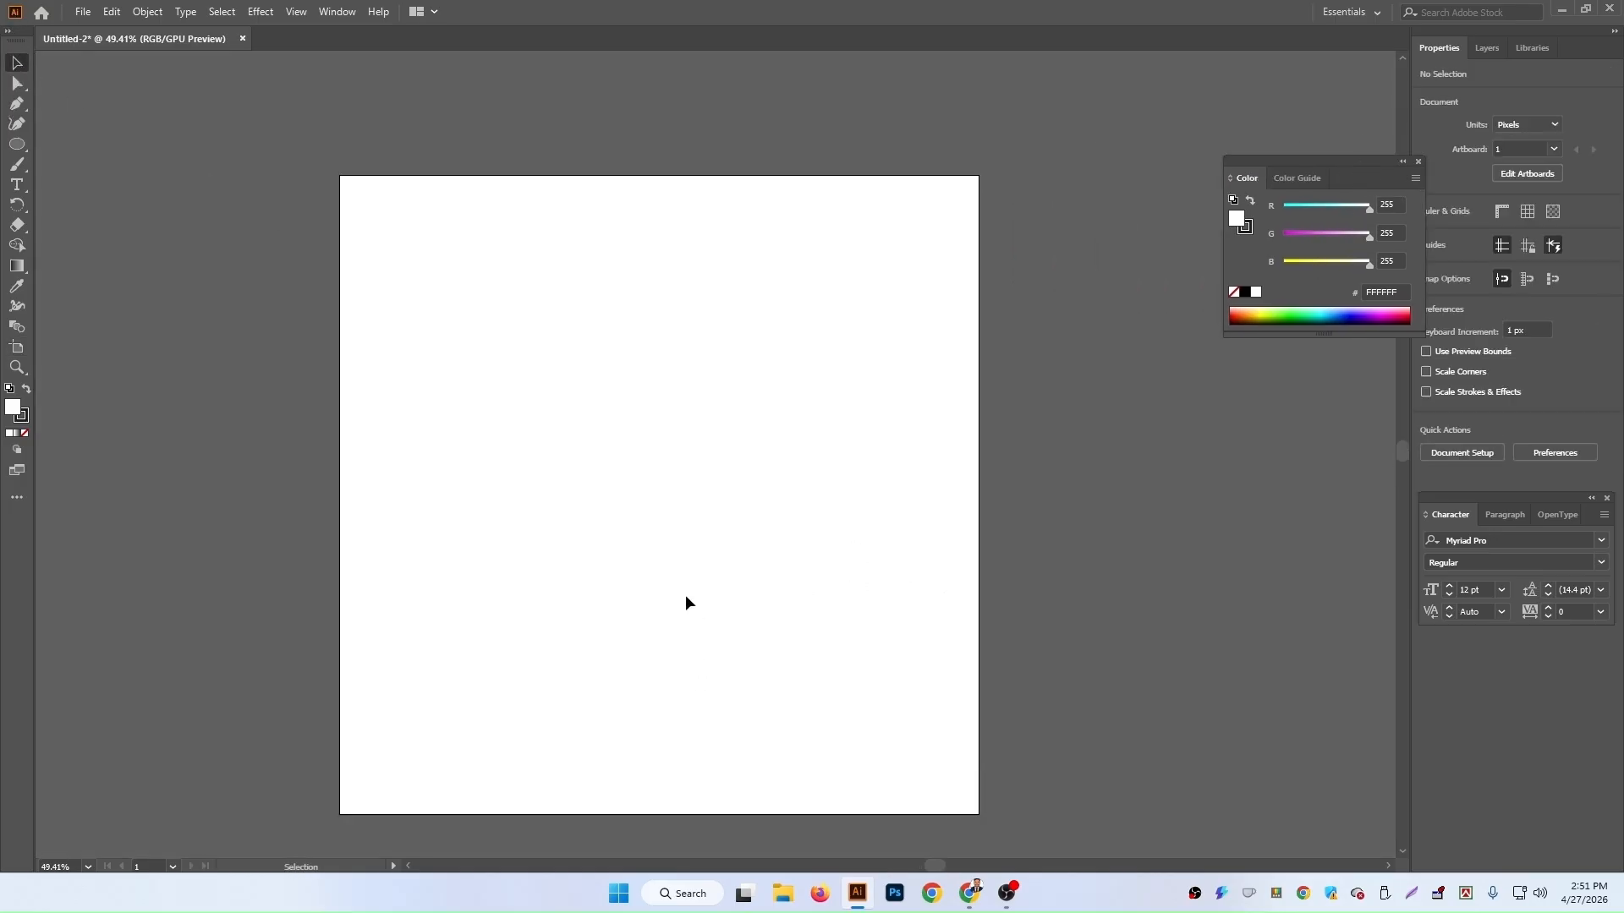
pyautogui.scroll(-1, 824, 625)
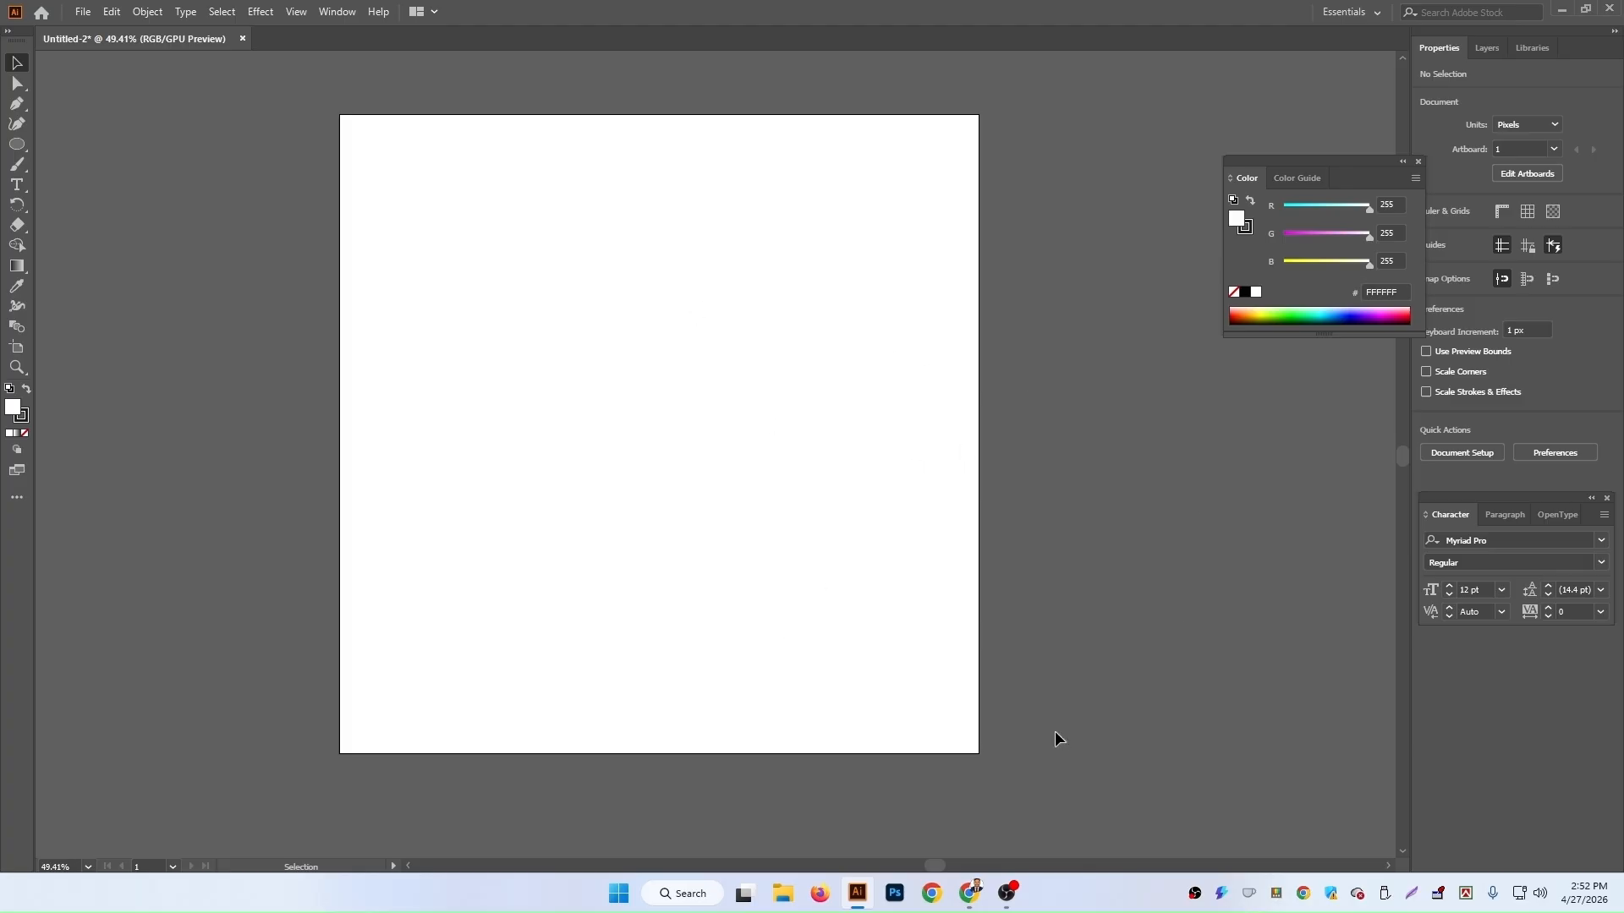
# Step: Switch to the browser, open a new tab and search Google for photoshop logo png
pyautogui.moveTo(979, 894)
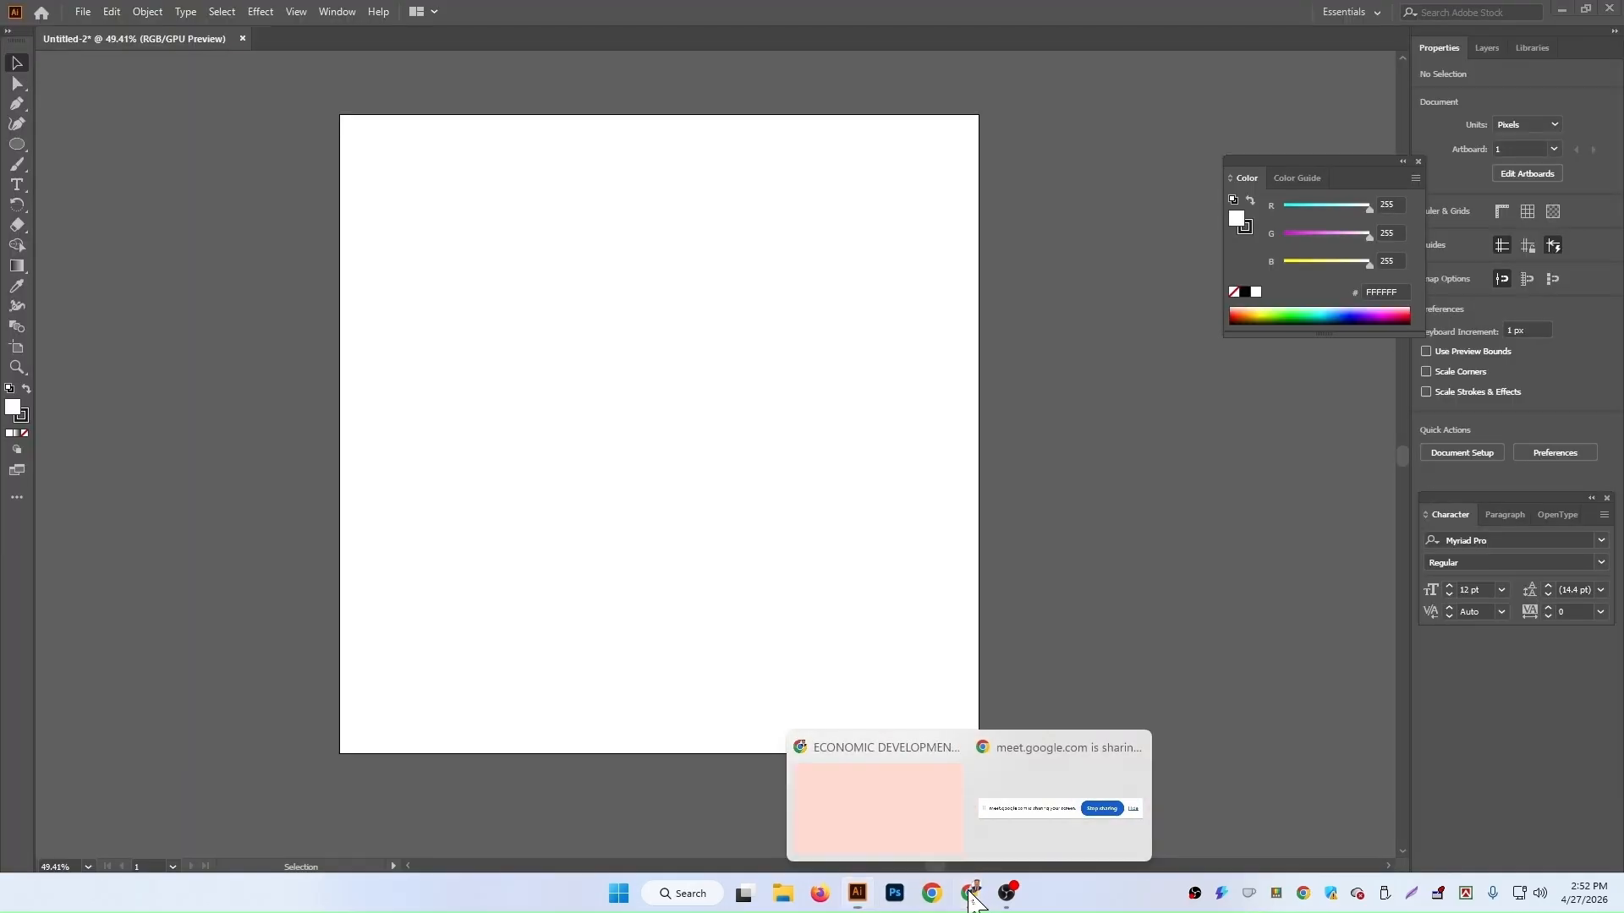
pyautogui.click(901, 796)
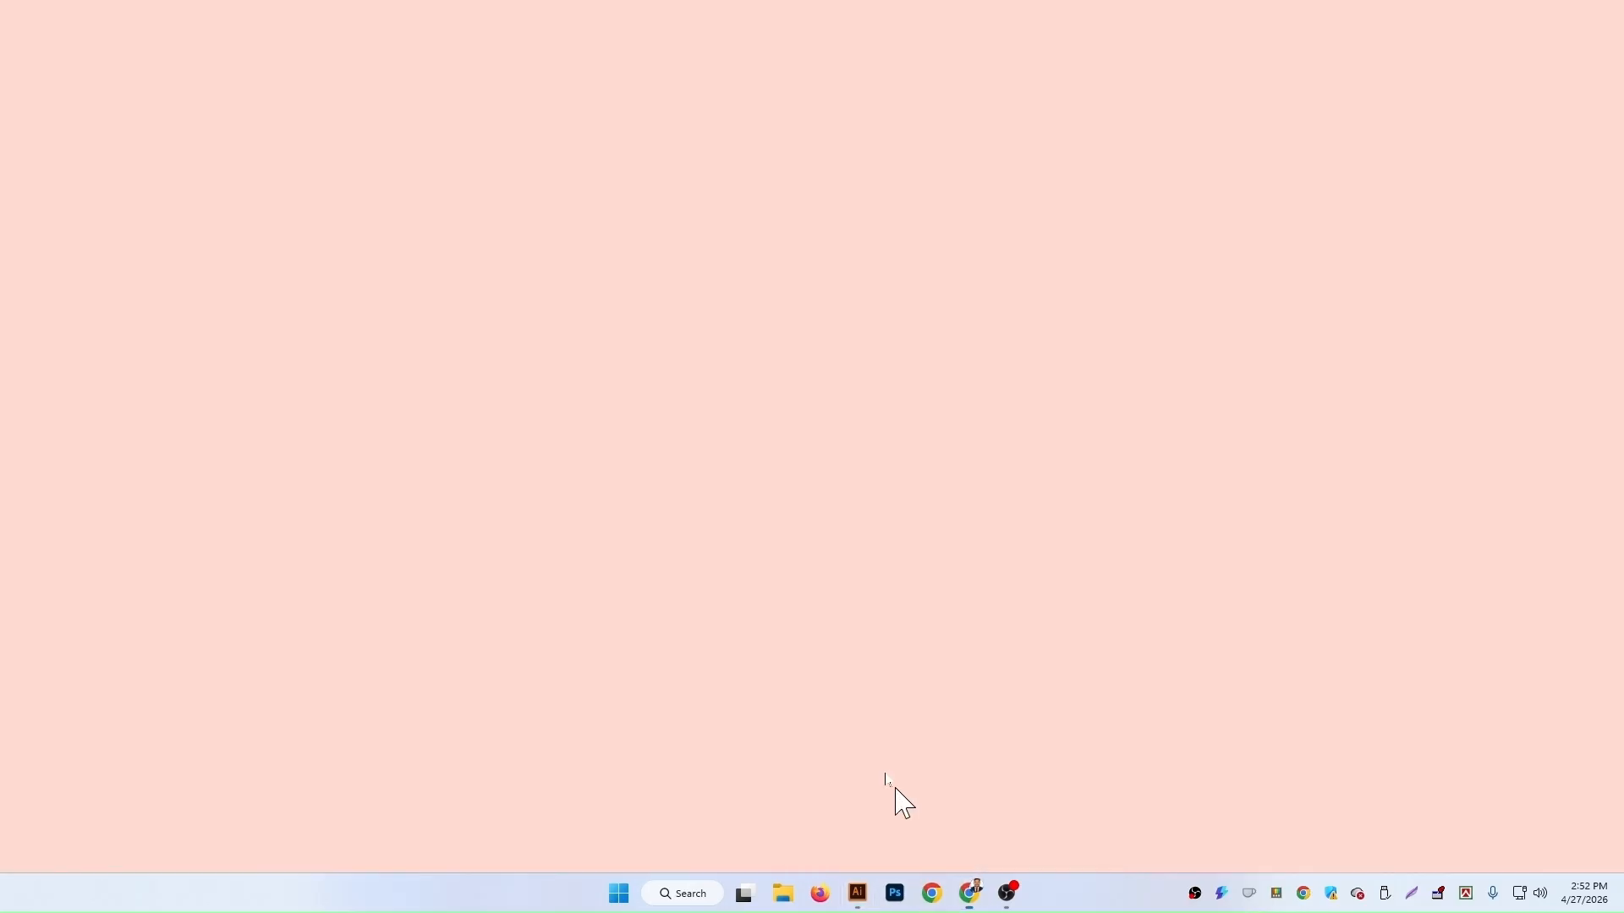
pyautogui.click(649, 17)
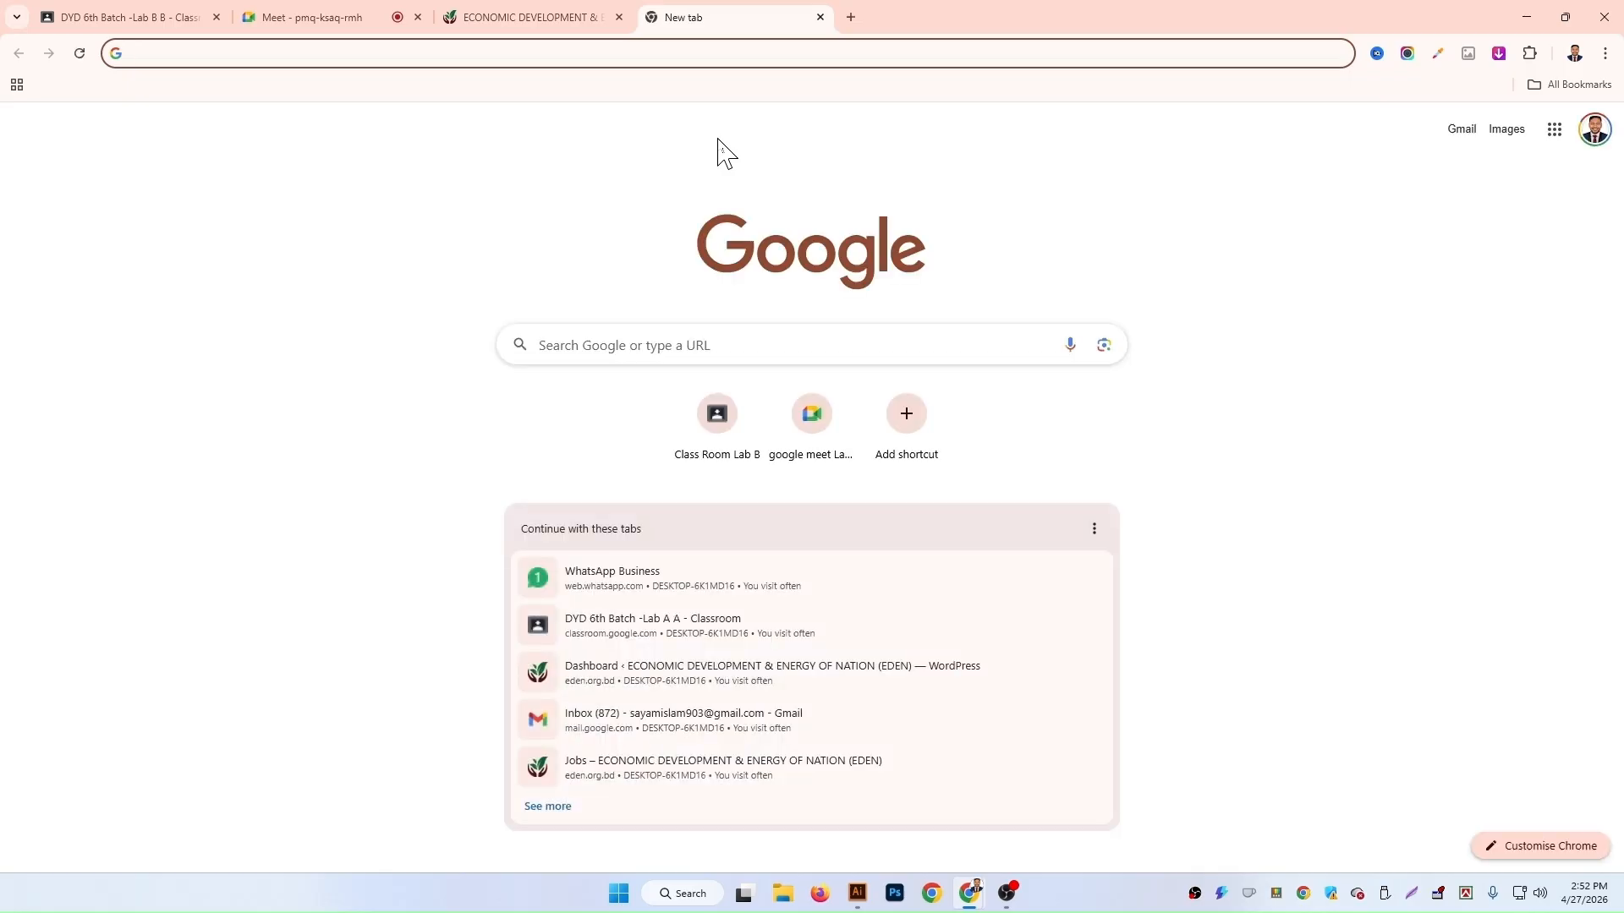
pyautogui.write('P')
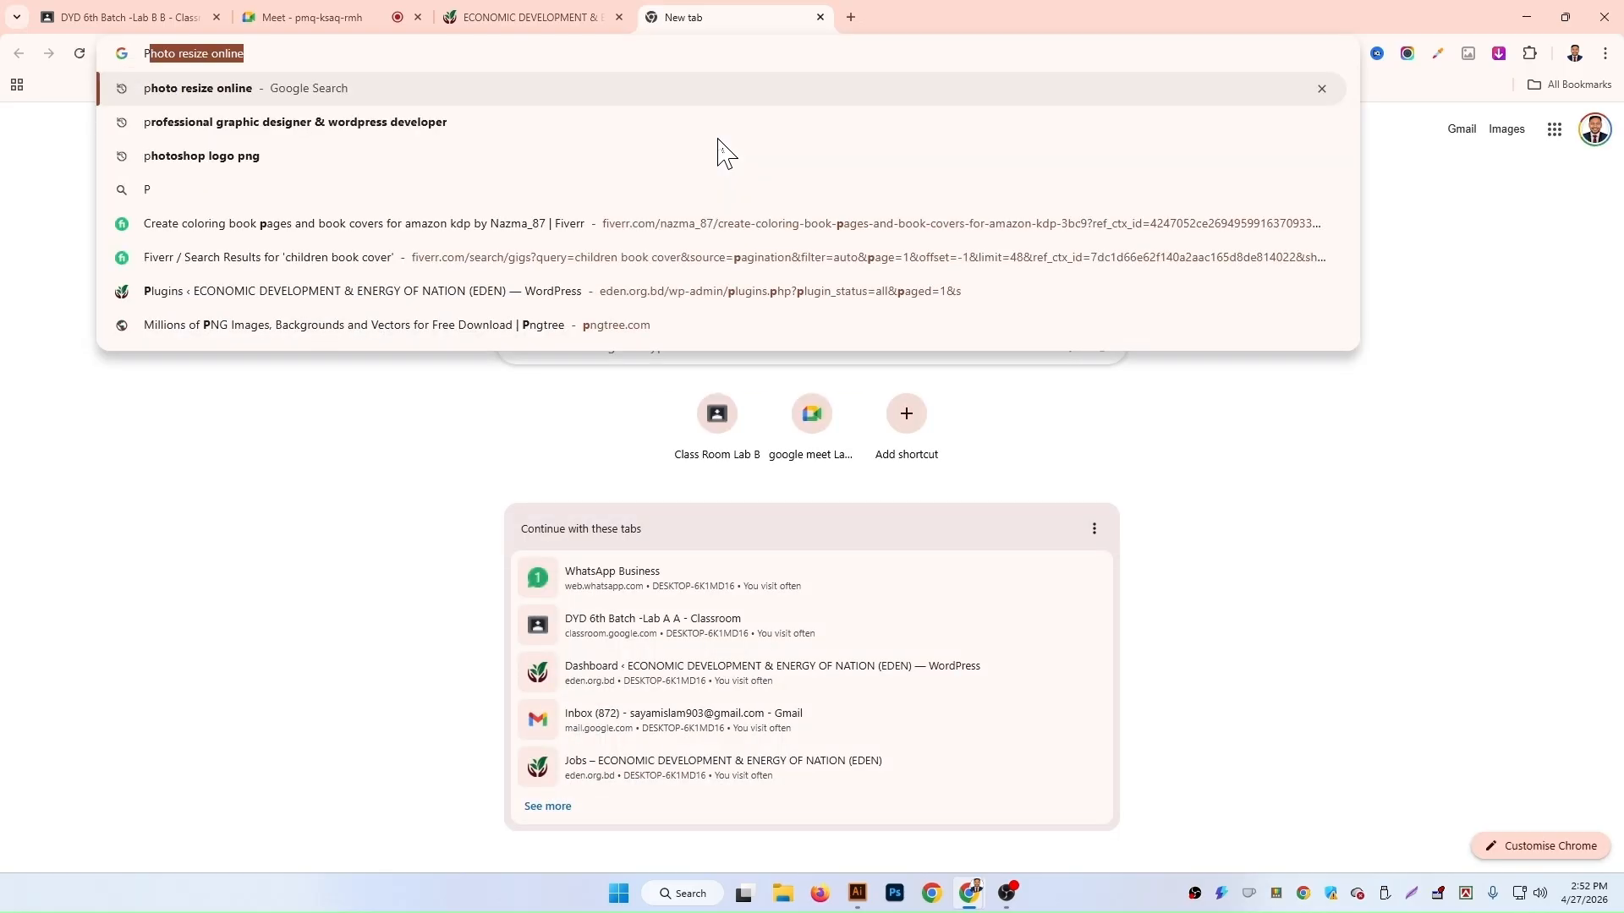
pyautogui.write('hoto')
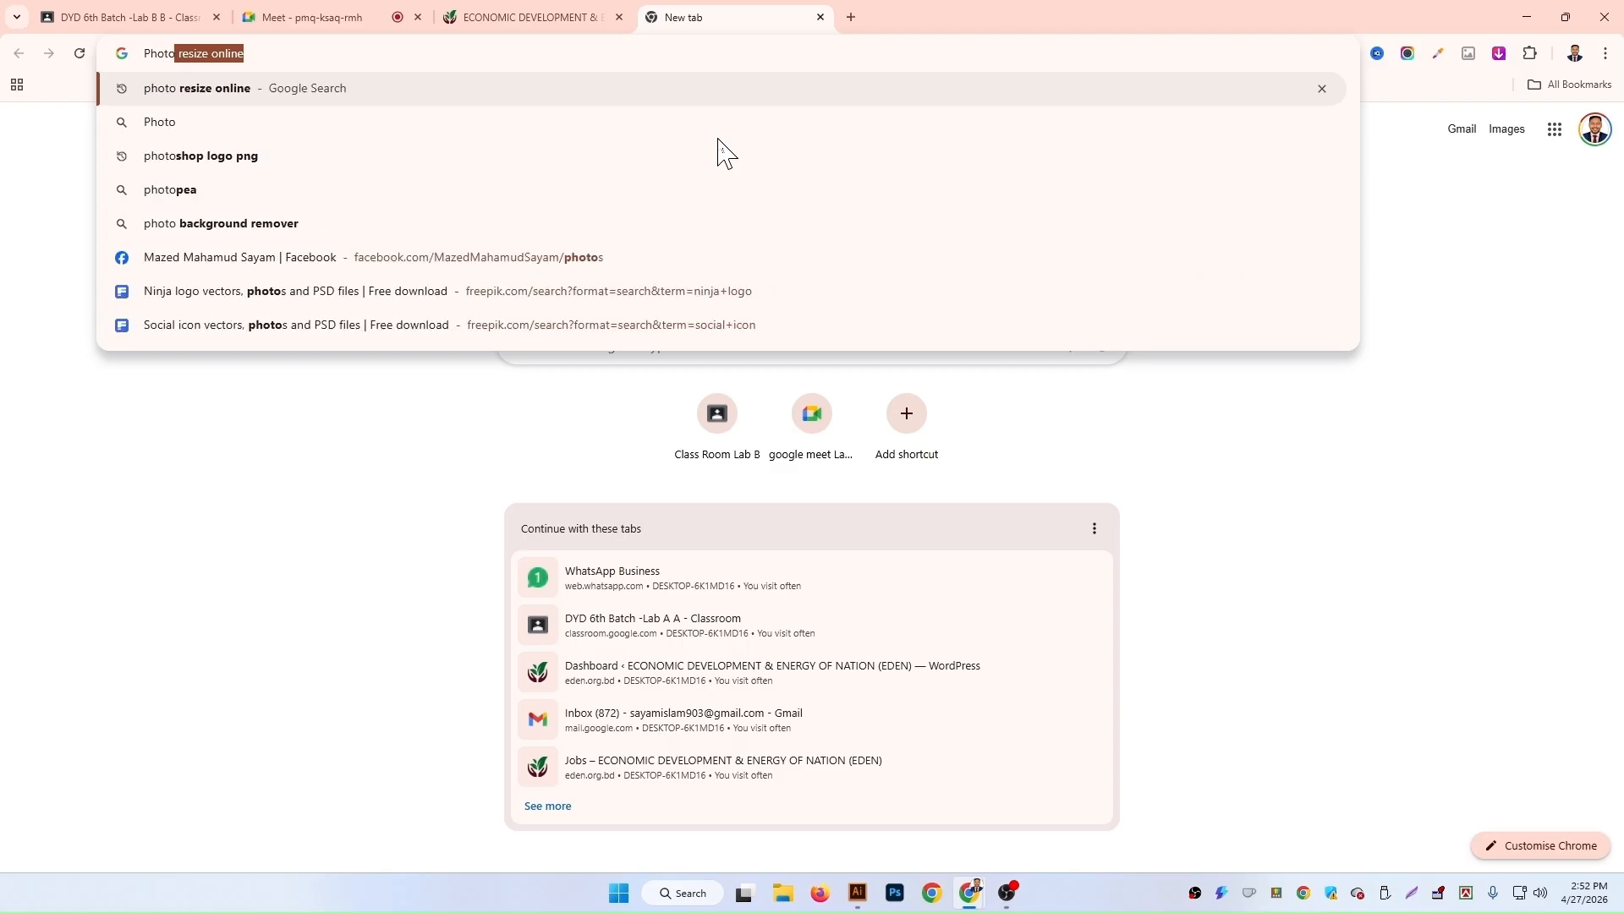
pyautogui.click(717, 153)
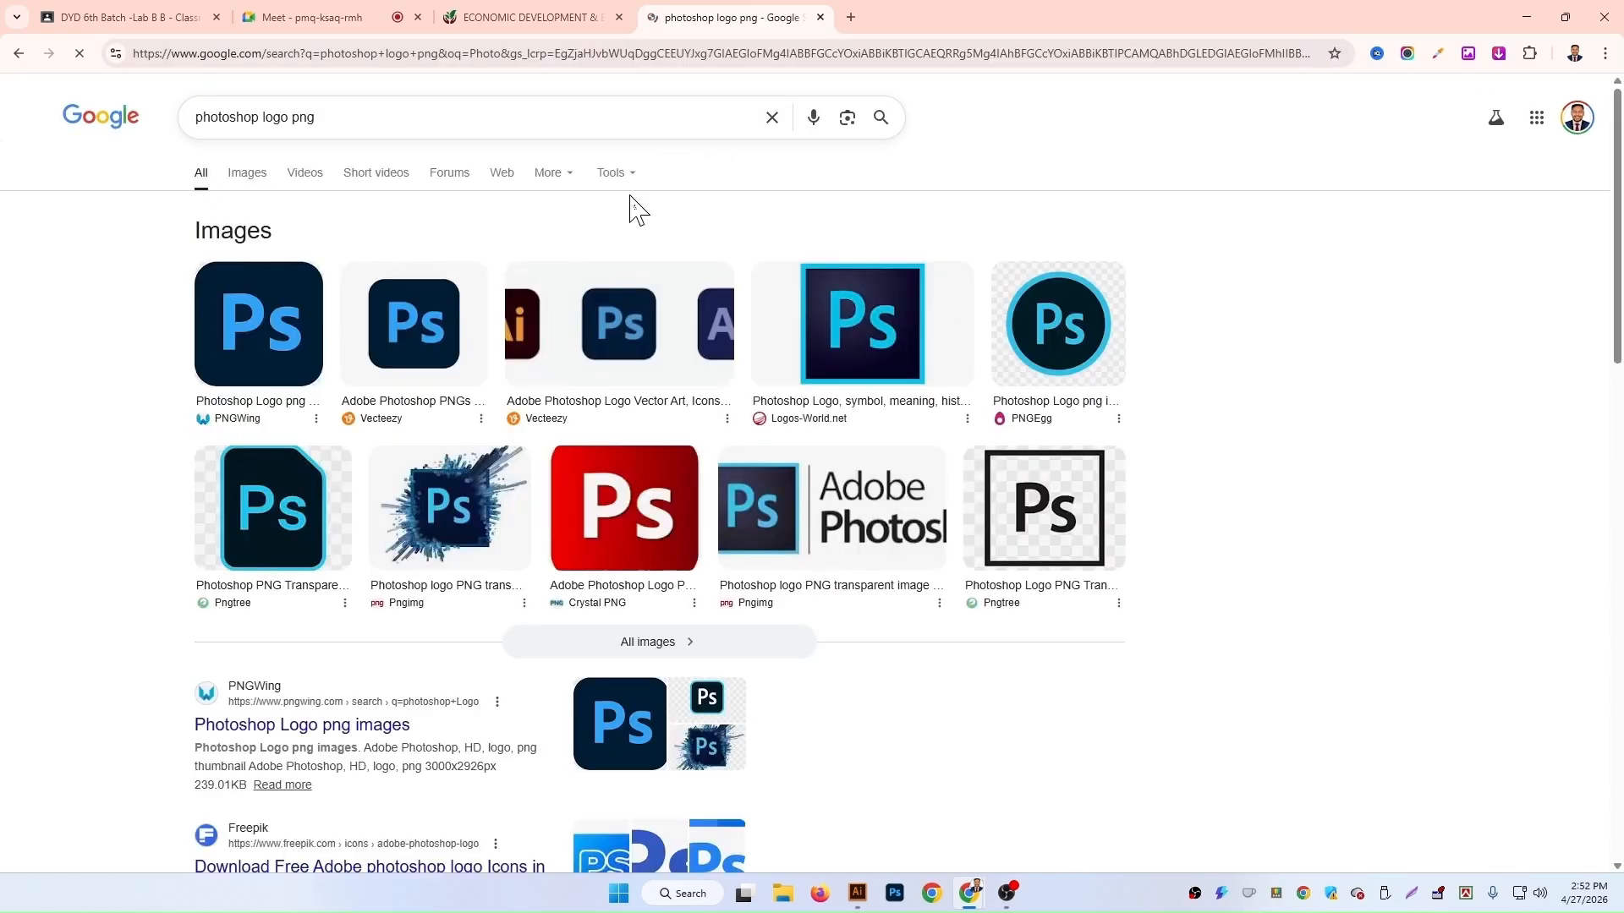
# Step: Save the Logos-World Photoshop logo image to the Downloads folder
pyautogui.click(863, 334)
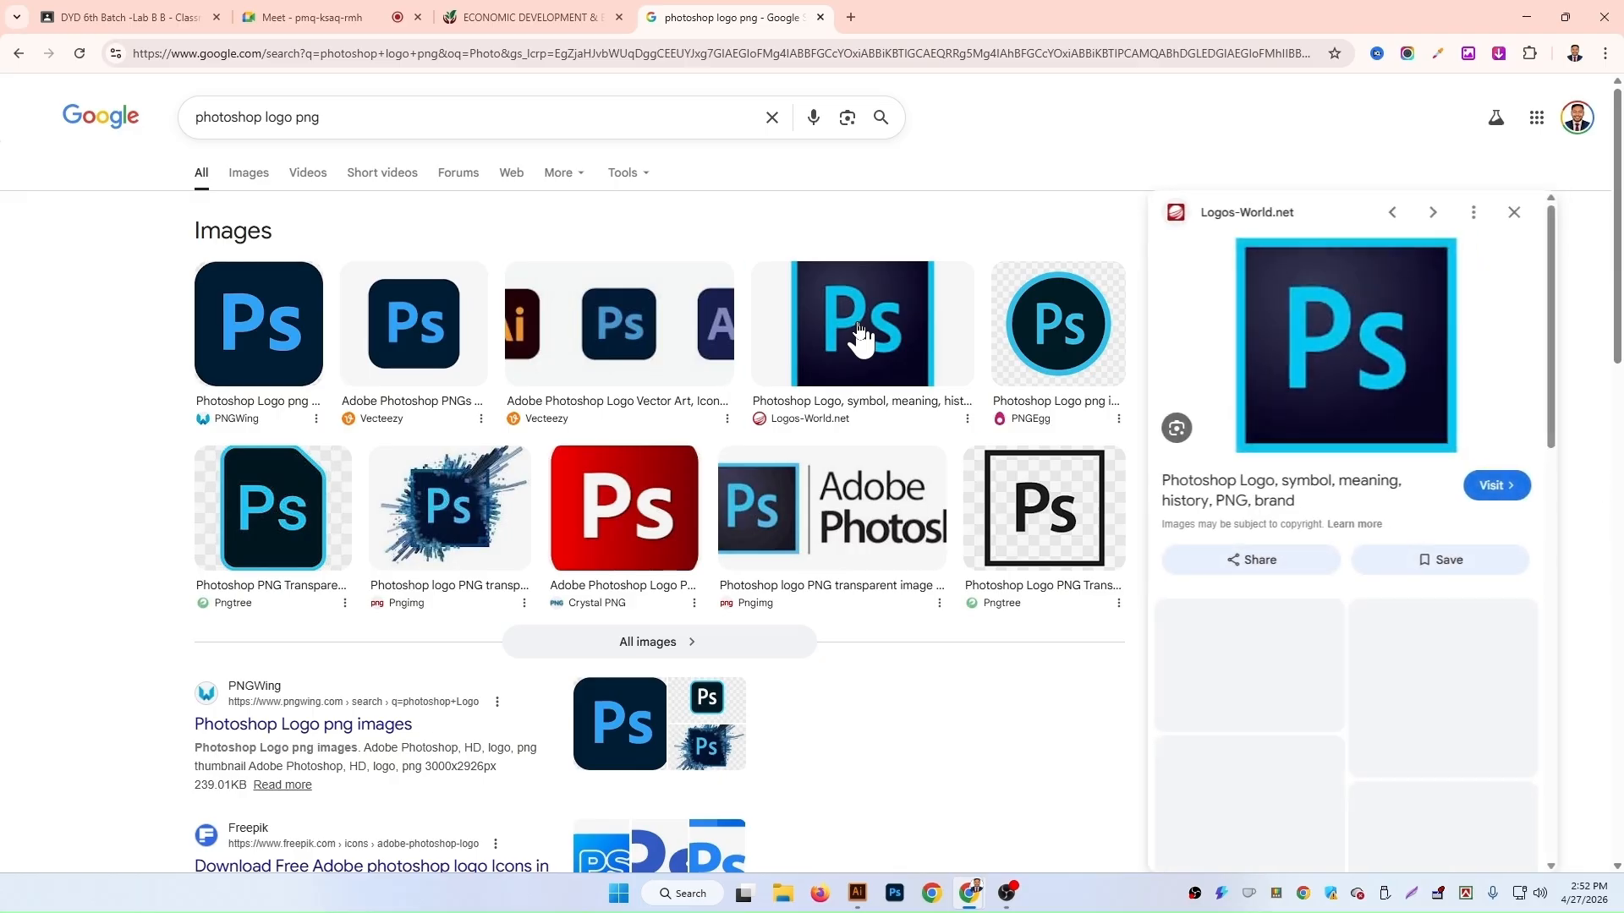
pyautogui.rightClick(1316, 318)
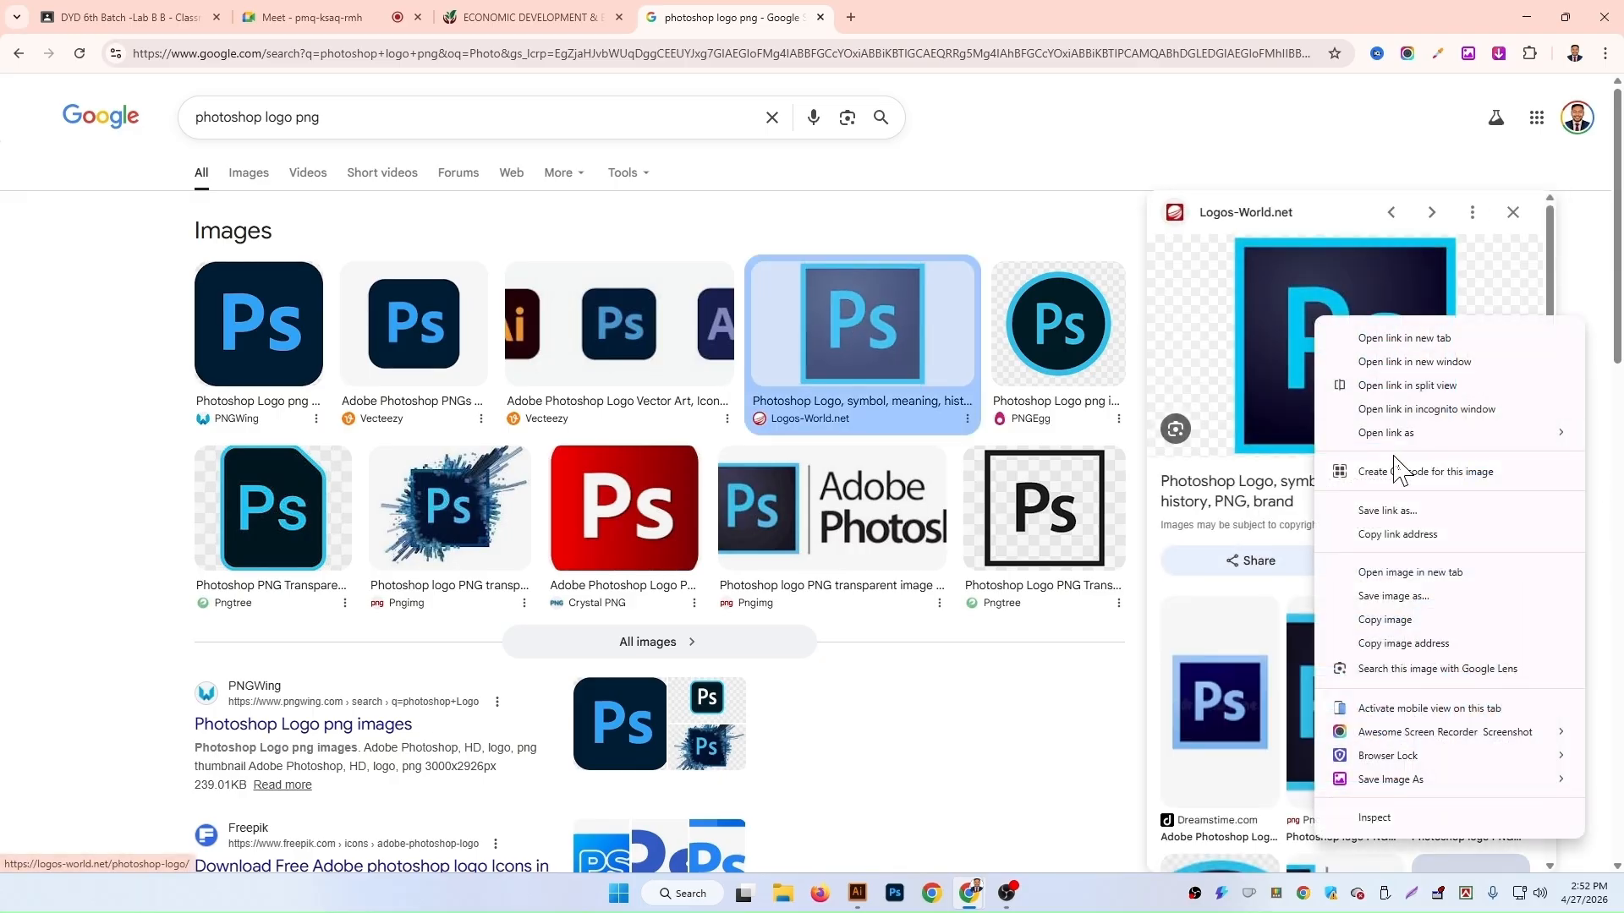
pyautogui.click(1425, 596)
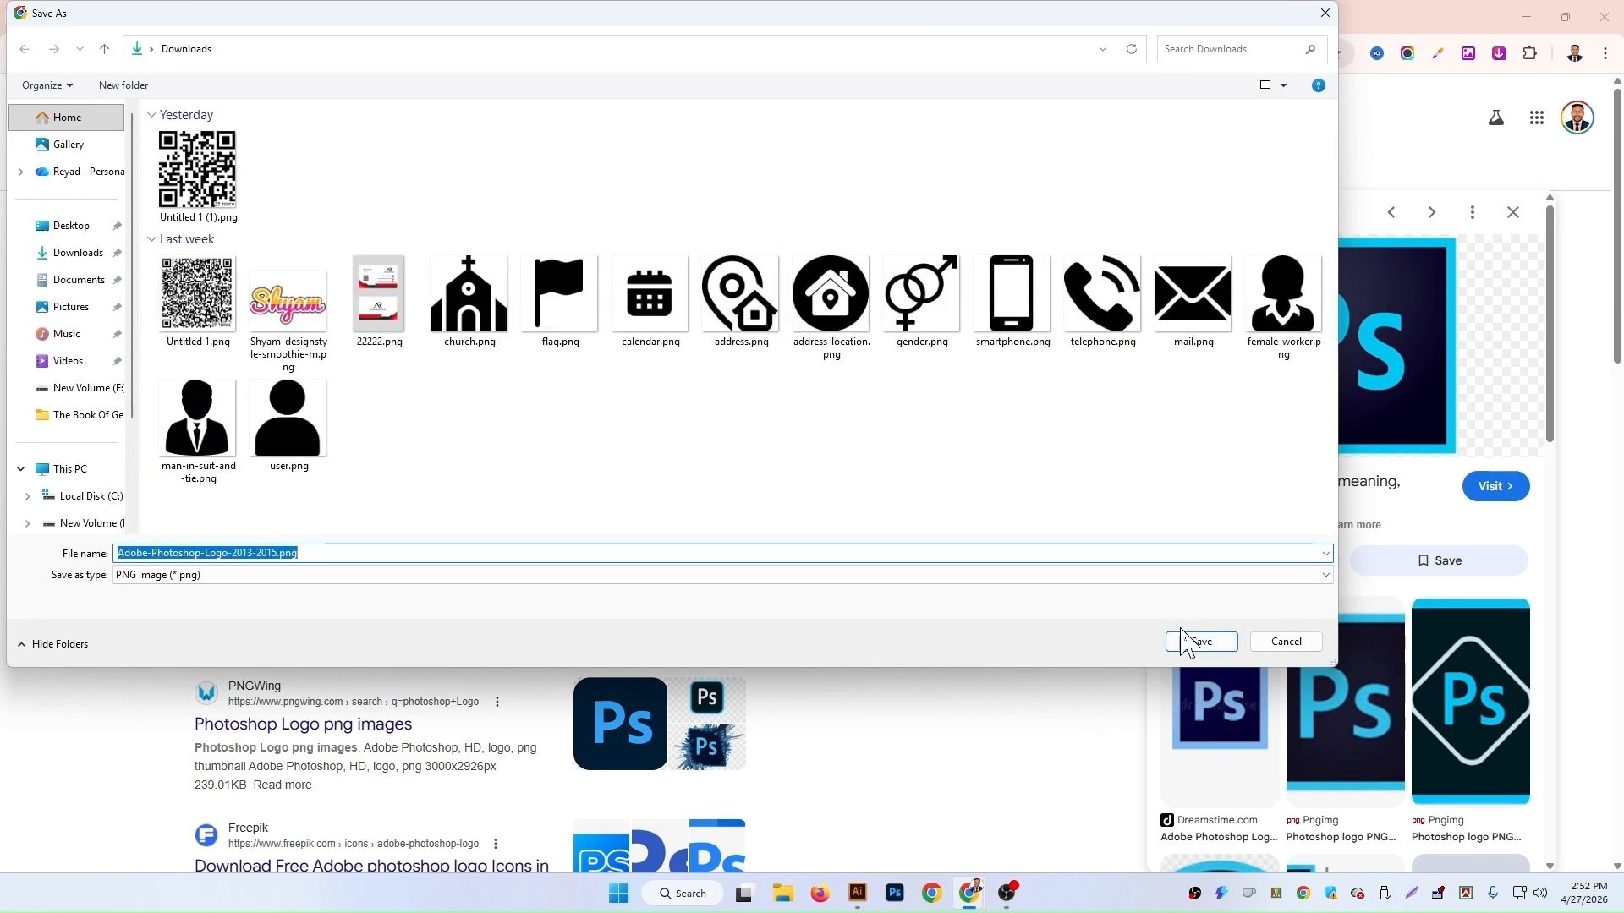
pyautogui.click(1184, 632)
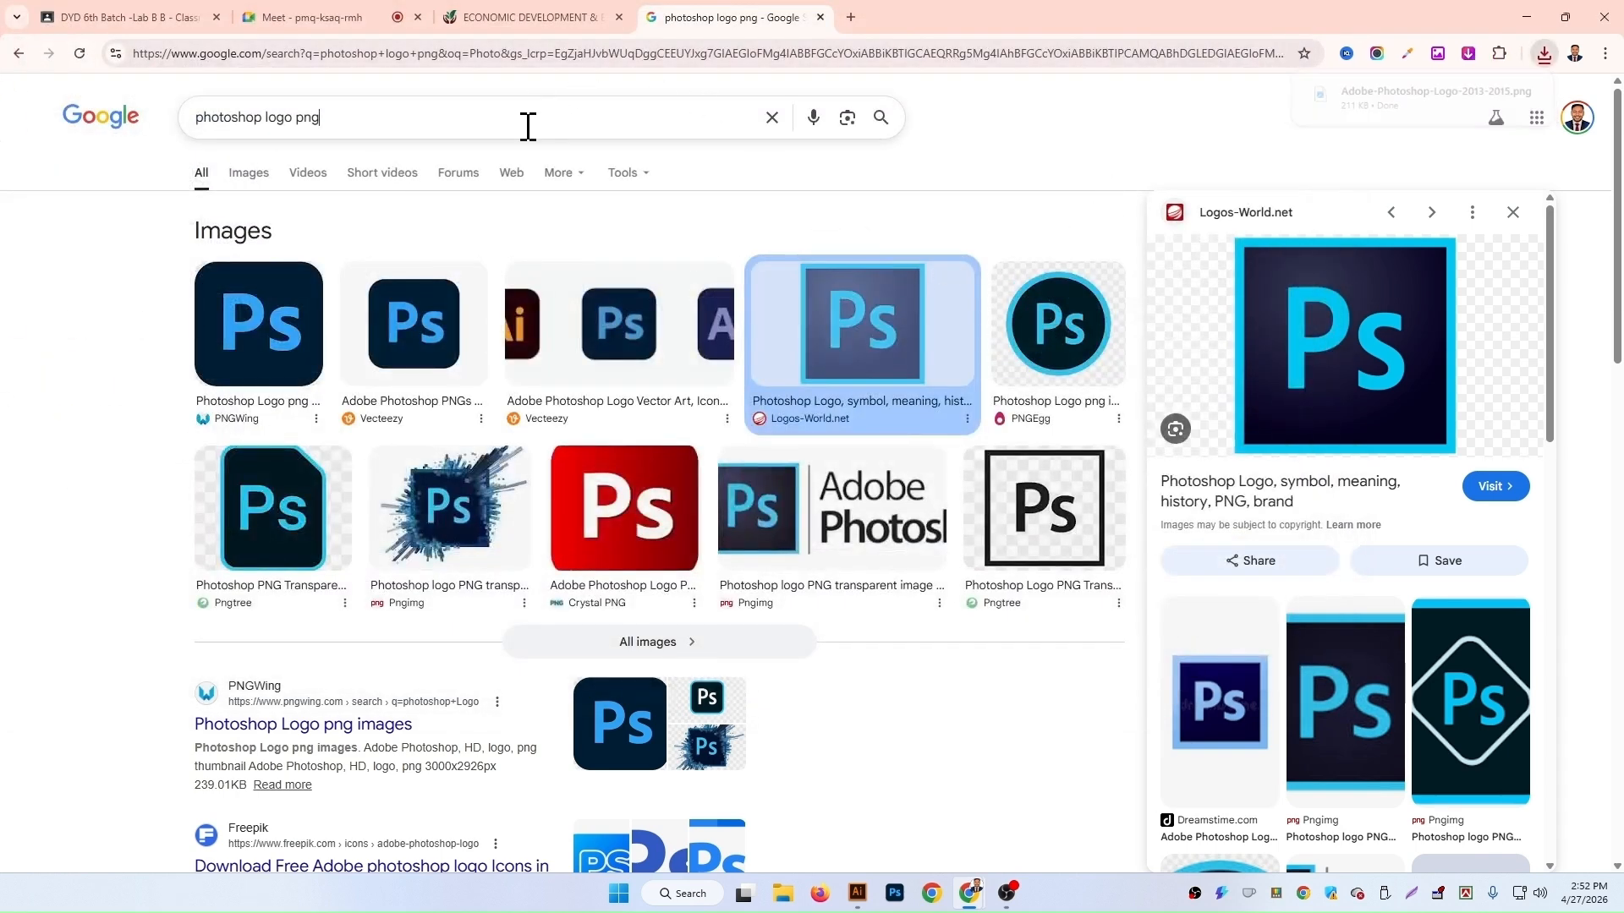
# Step: Change the search to illustrator logo png and run it
pyautogui.click(528, 126)
pyautogui.doubleClick(260, 122)
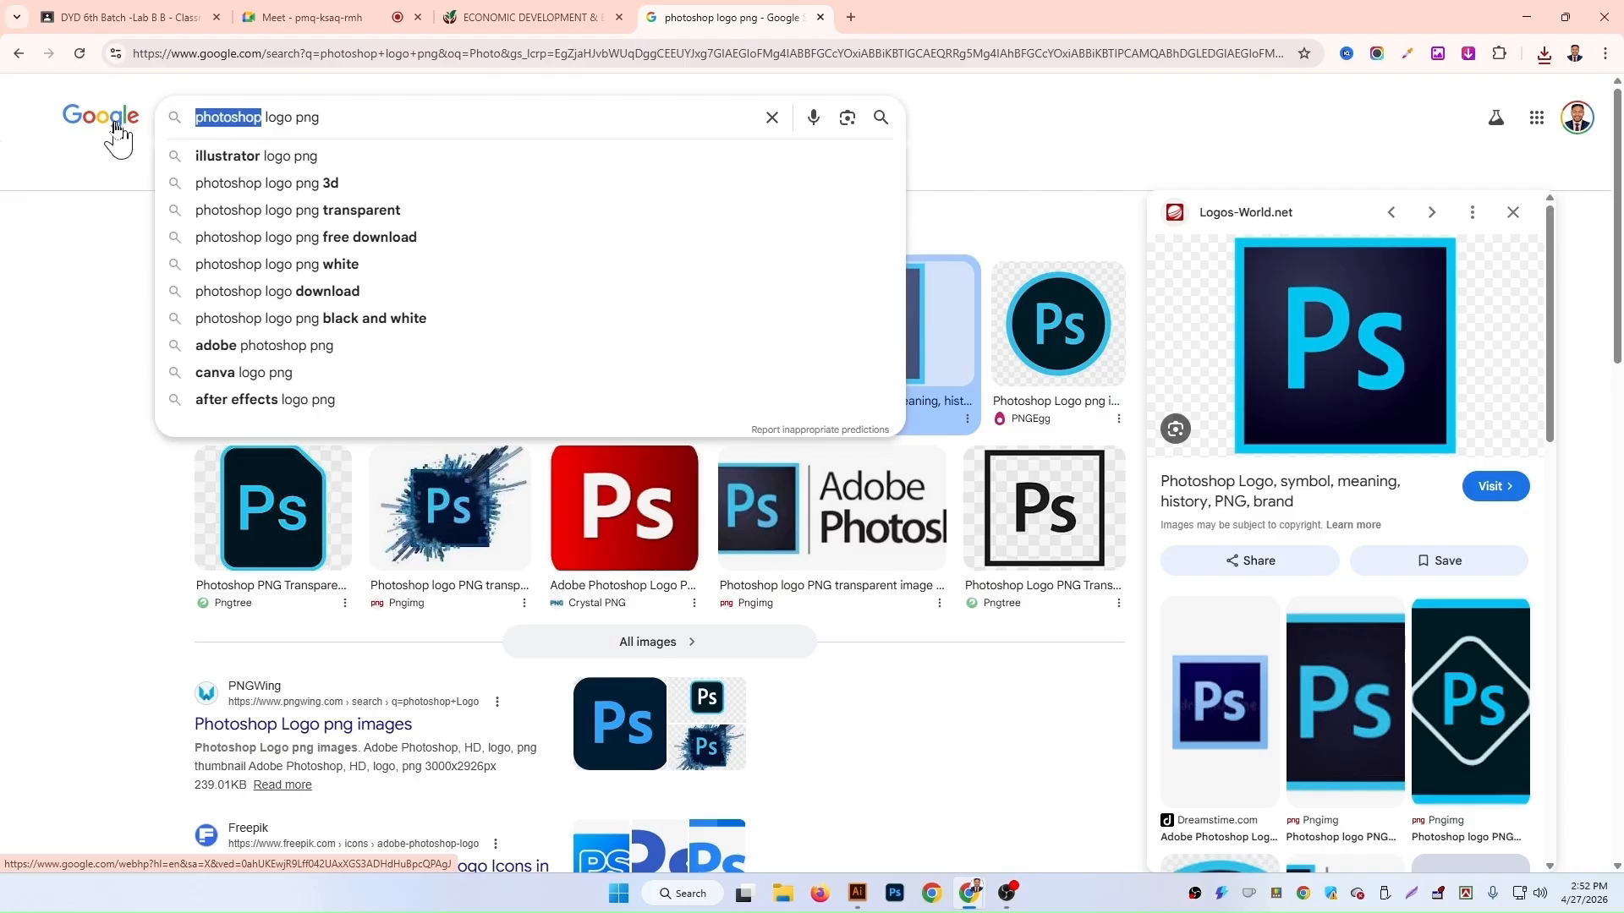
pyautogui.write('a')
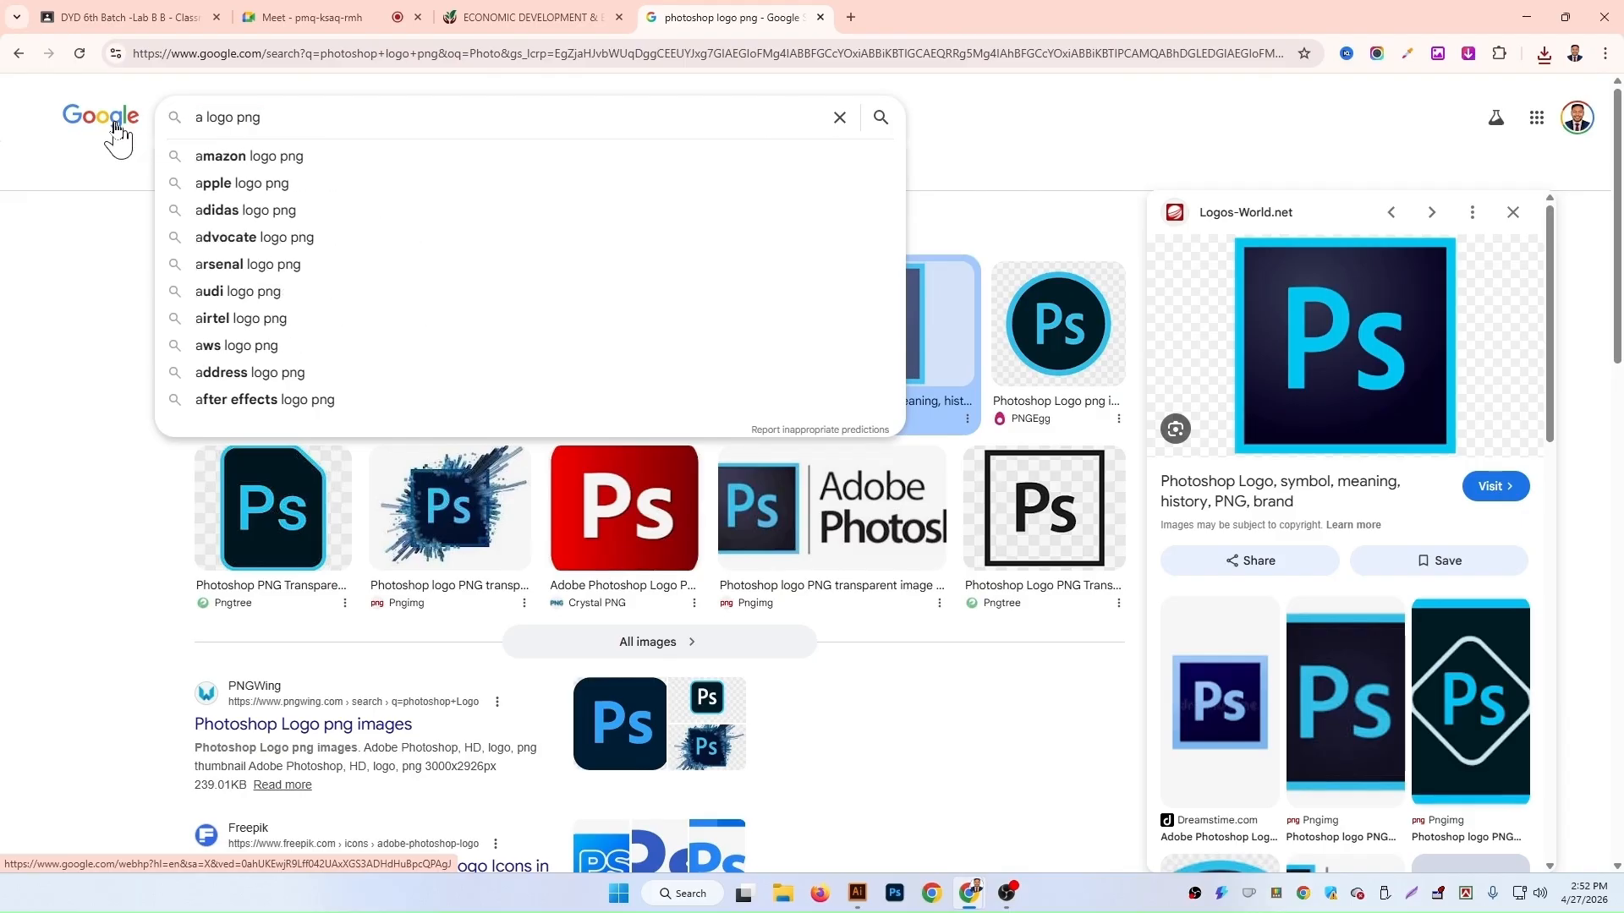
pyautogui.press('BackSpace')
pyautogui.write('ill')
pyautogui.press('Down')
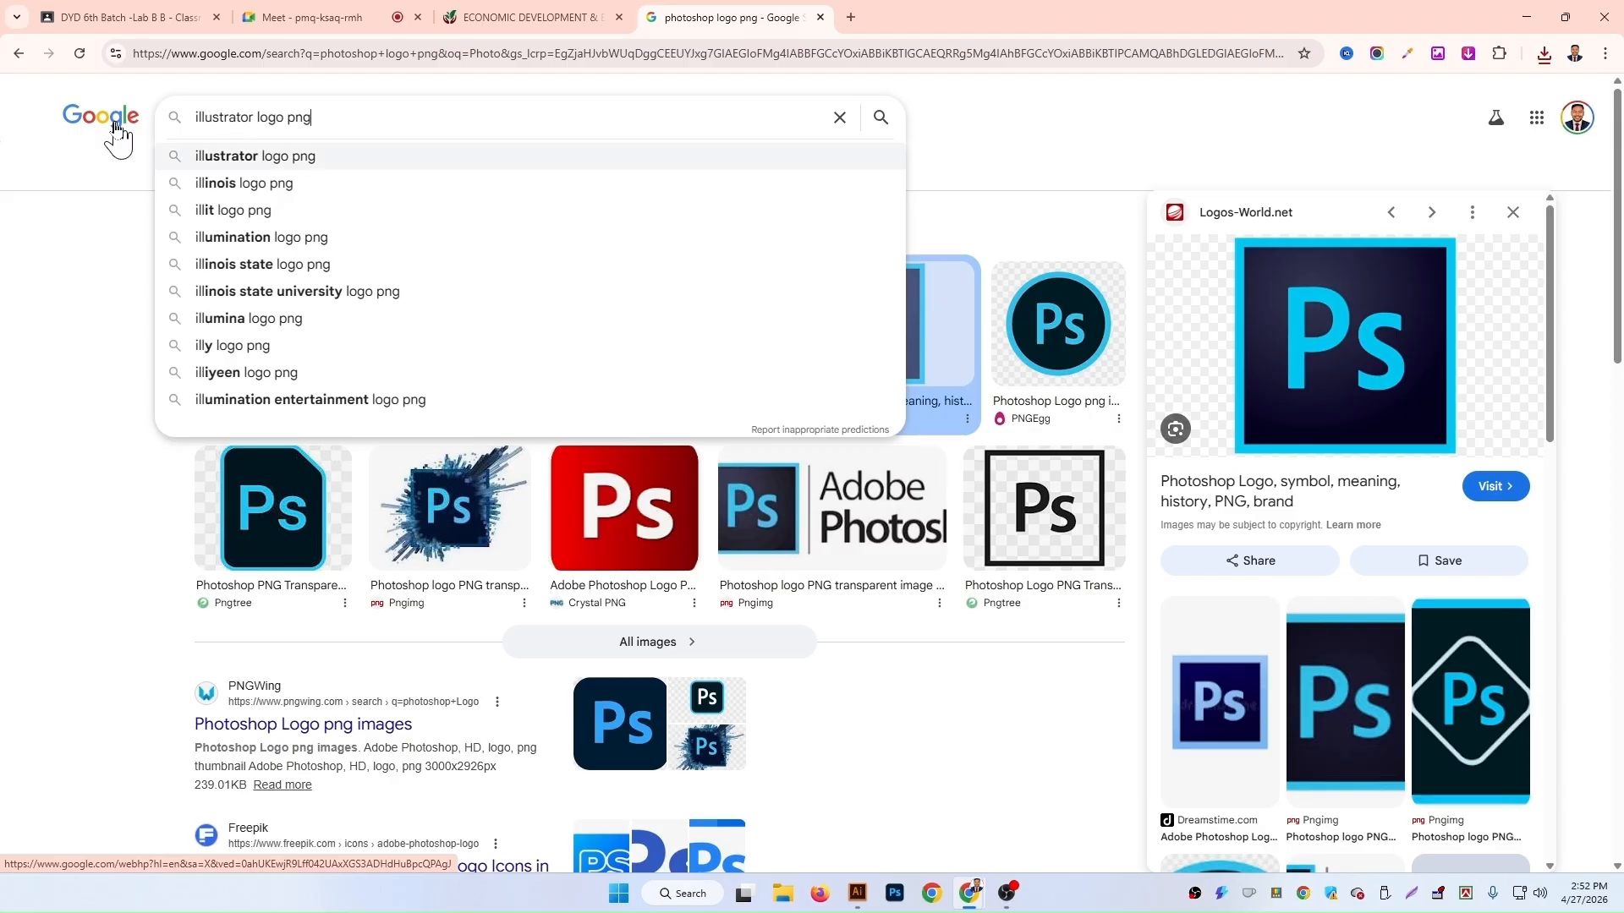
pyautogui.press('Return')
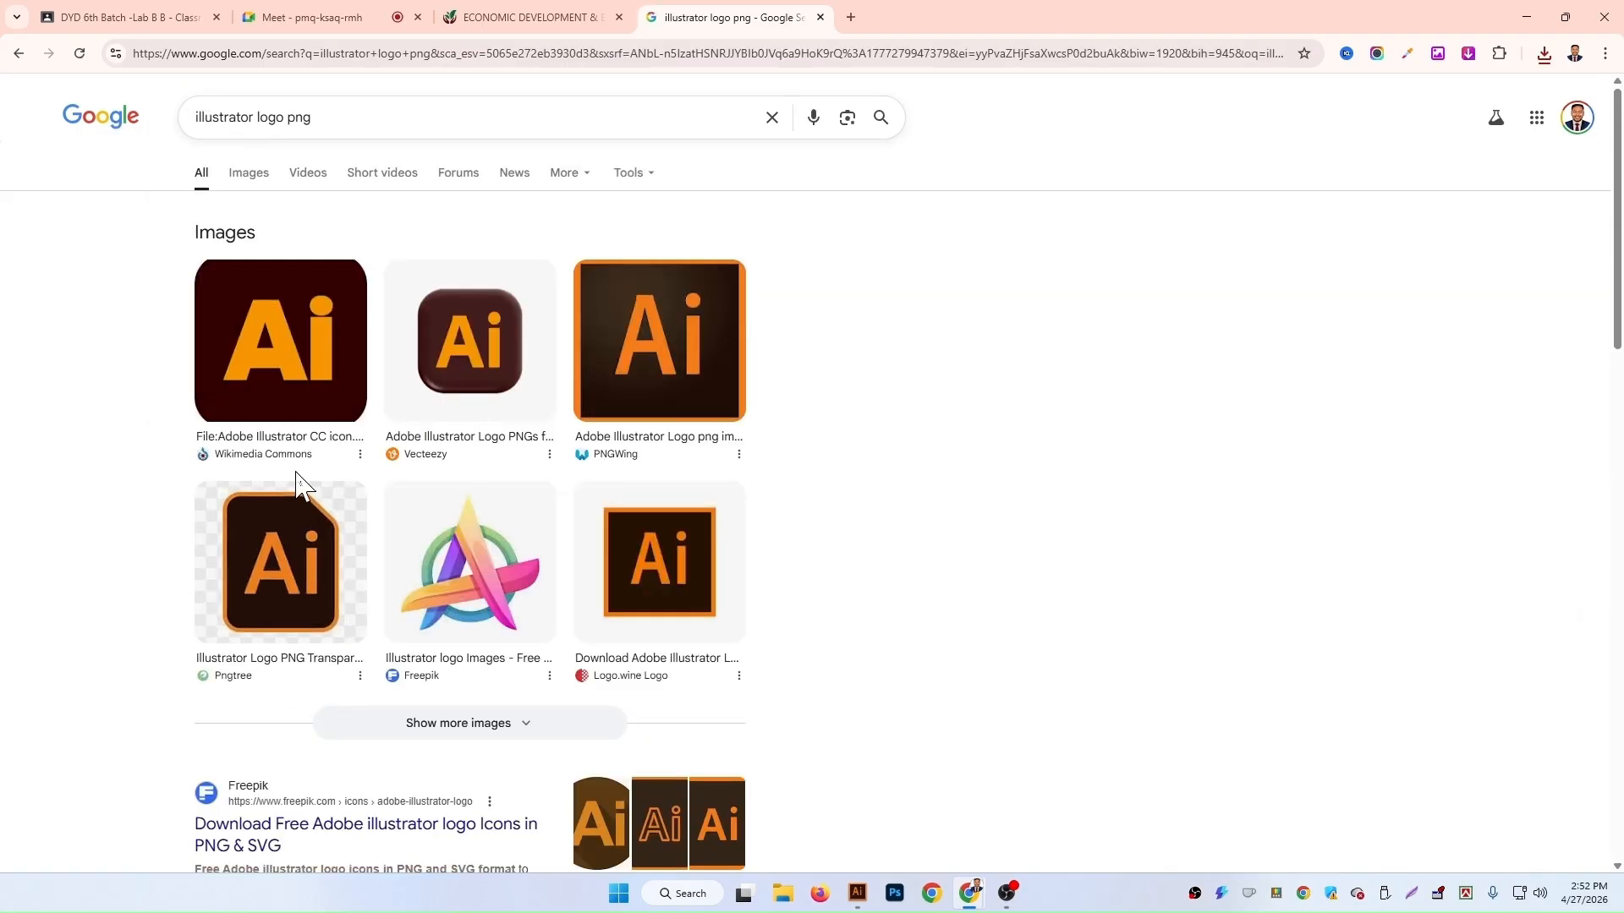
# Step: Save the PNGWing Adobe Illustrator logo image to the Downloads folder
pyautogui.click(698, 378)
pyautogui.rightClick(917, 438)
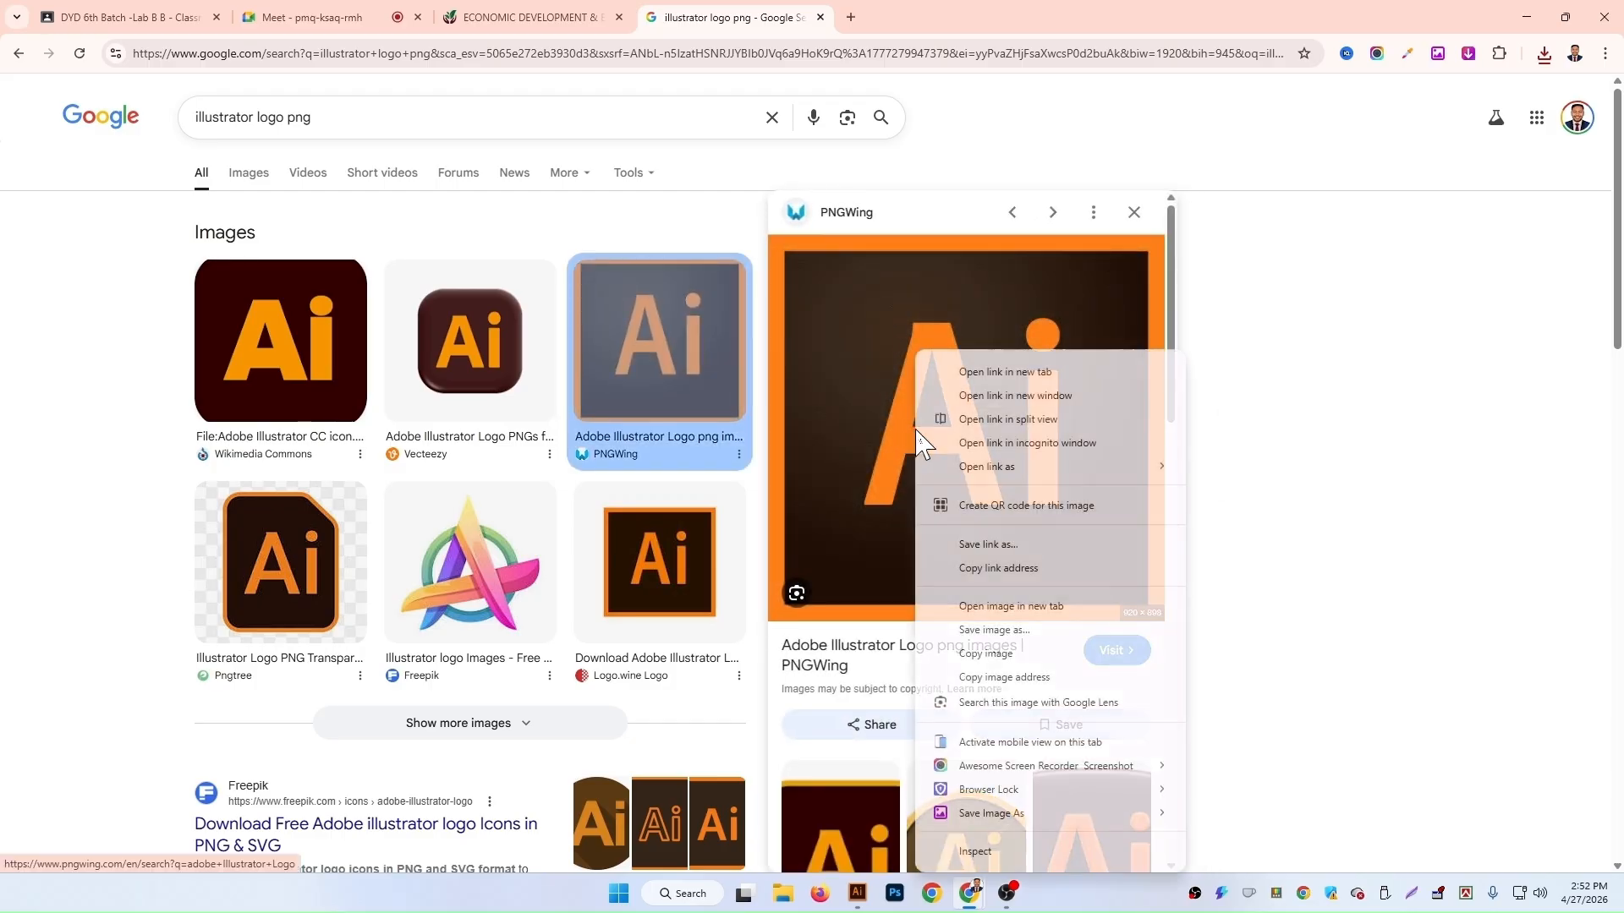
pyautogui.click(1019, 654)
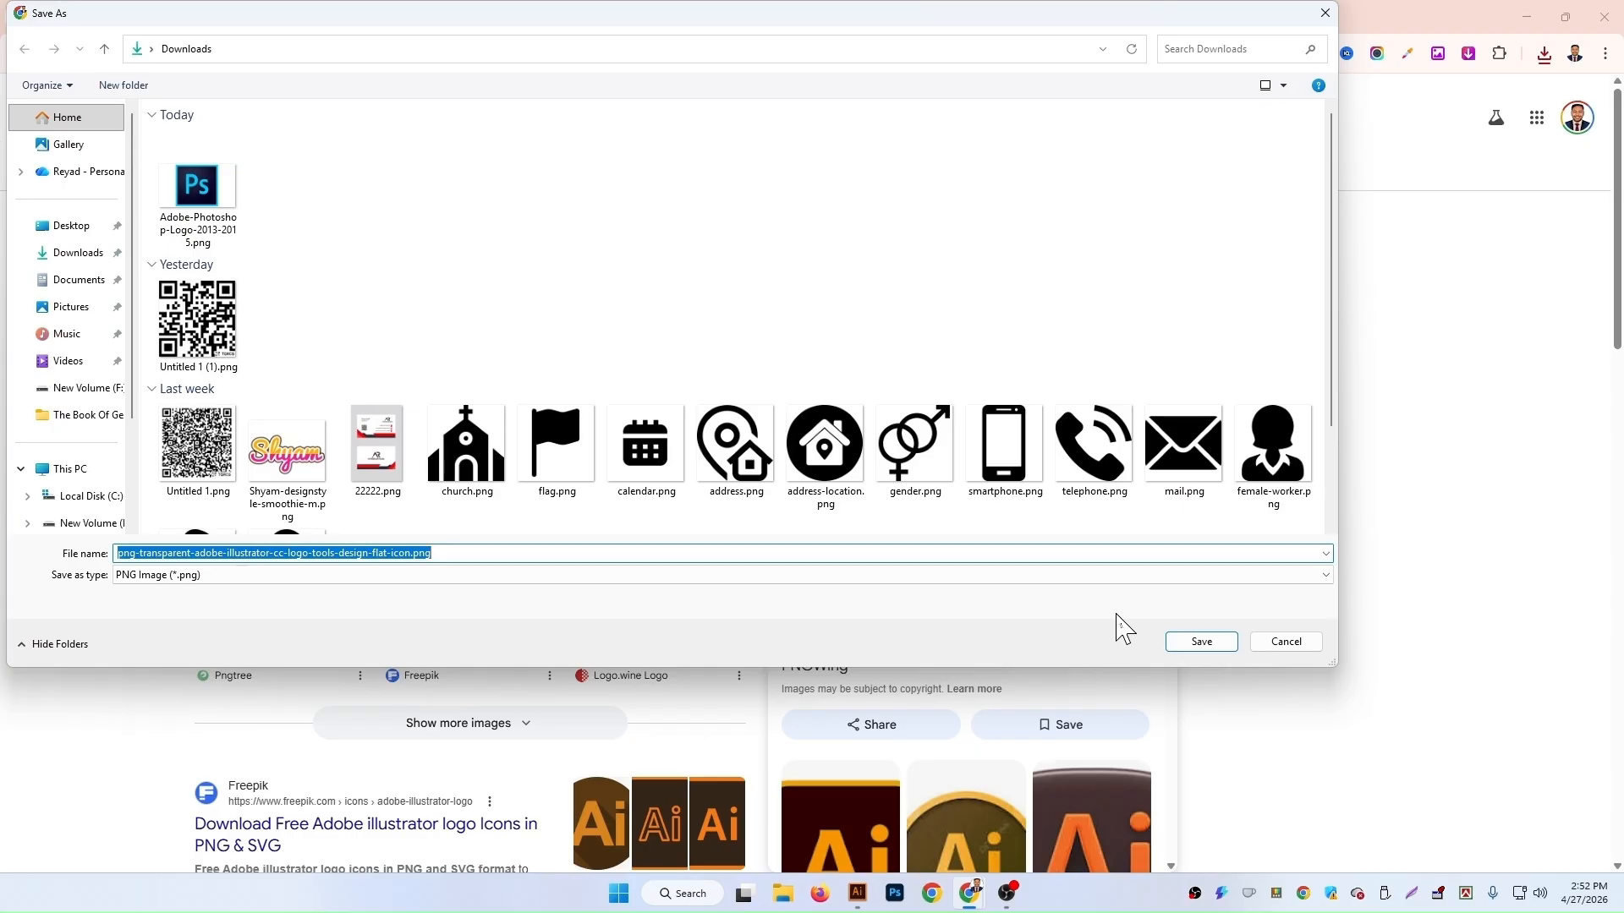
pyautogui.click(1204, 647)
# Step: Go to the e-laeltd.com website from the address bar
pyautogui.click(413, 107)
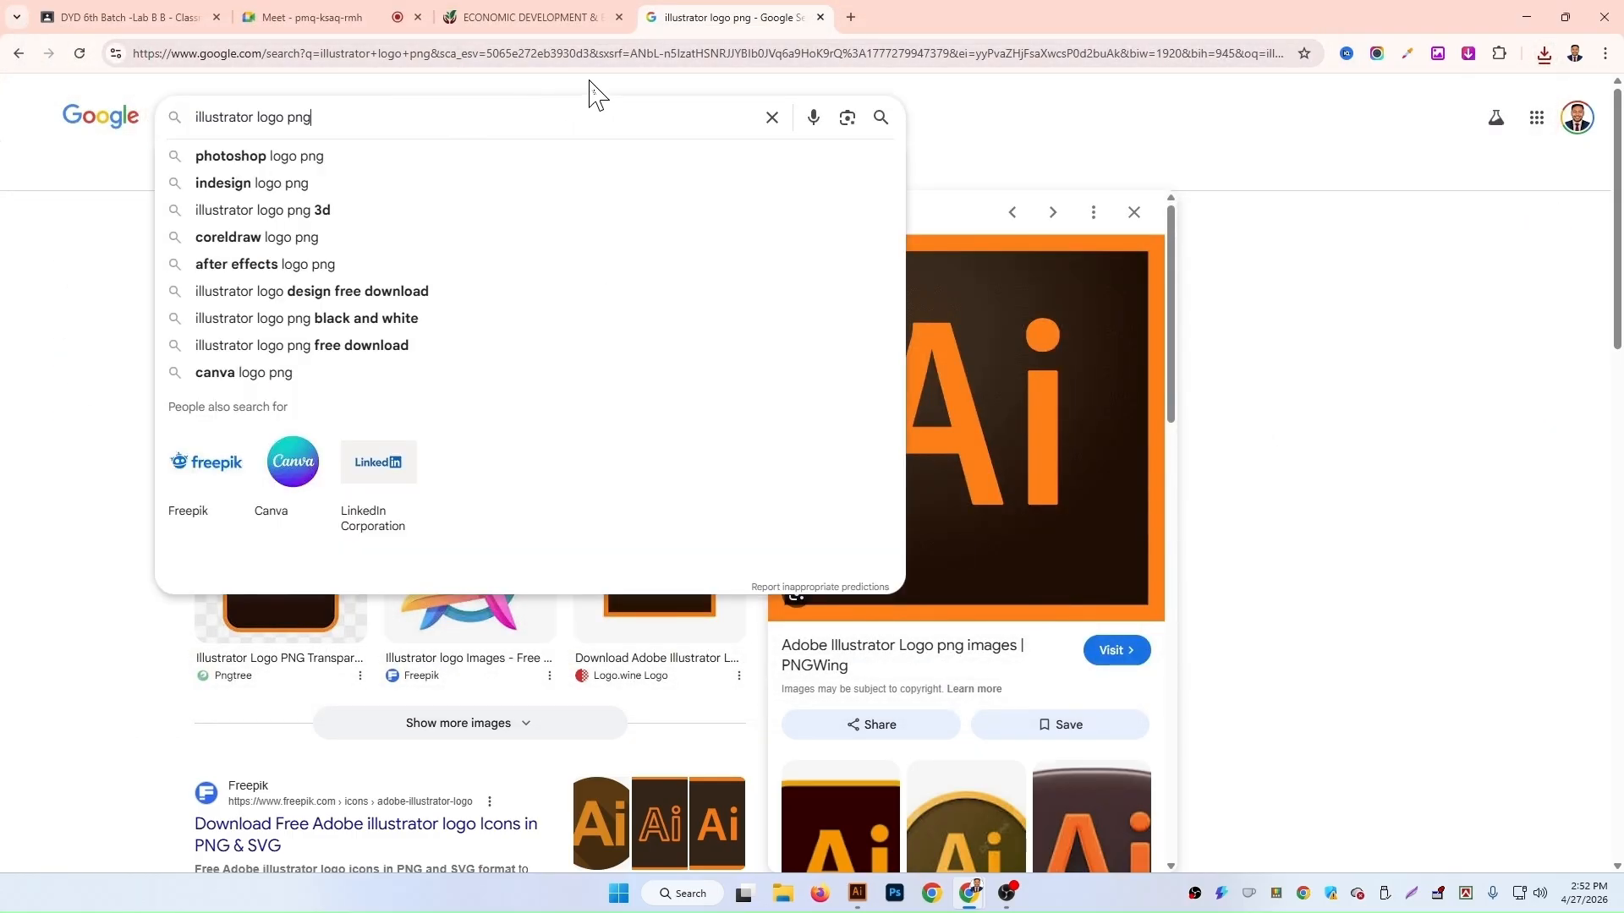
pyautogui.click(556, 56)
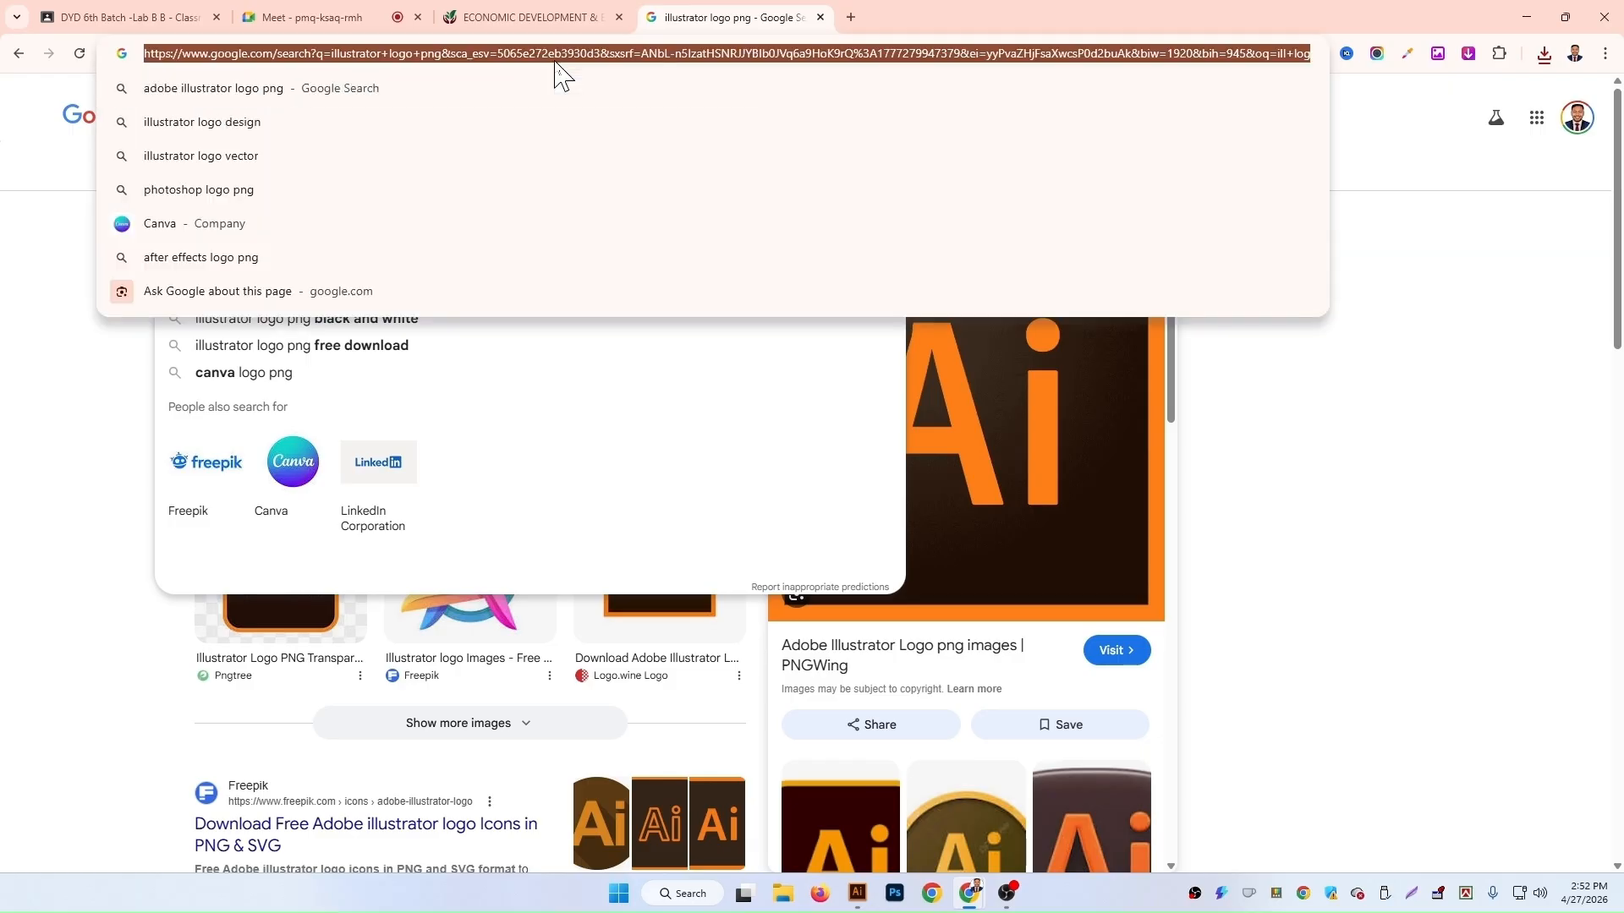
pyautogui.write('e')
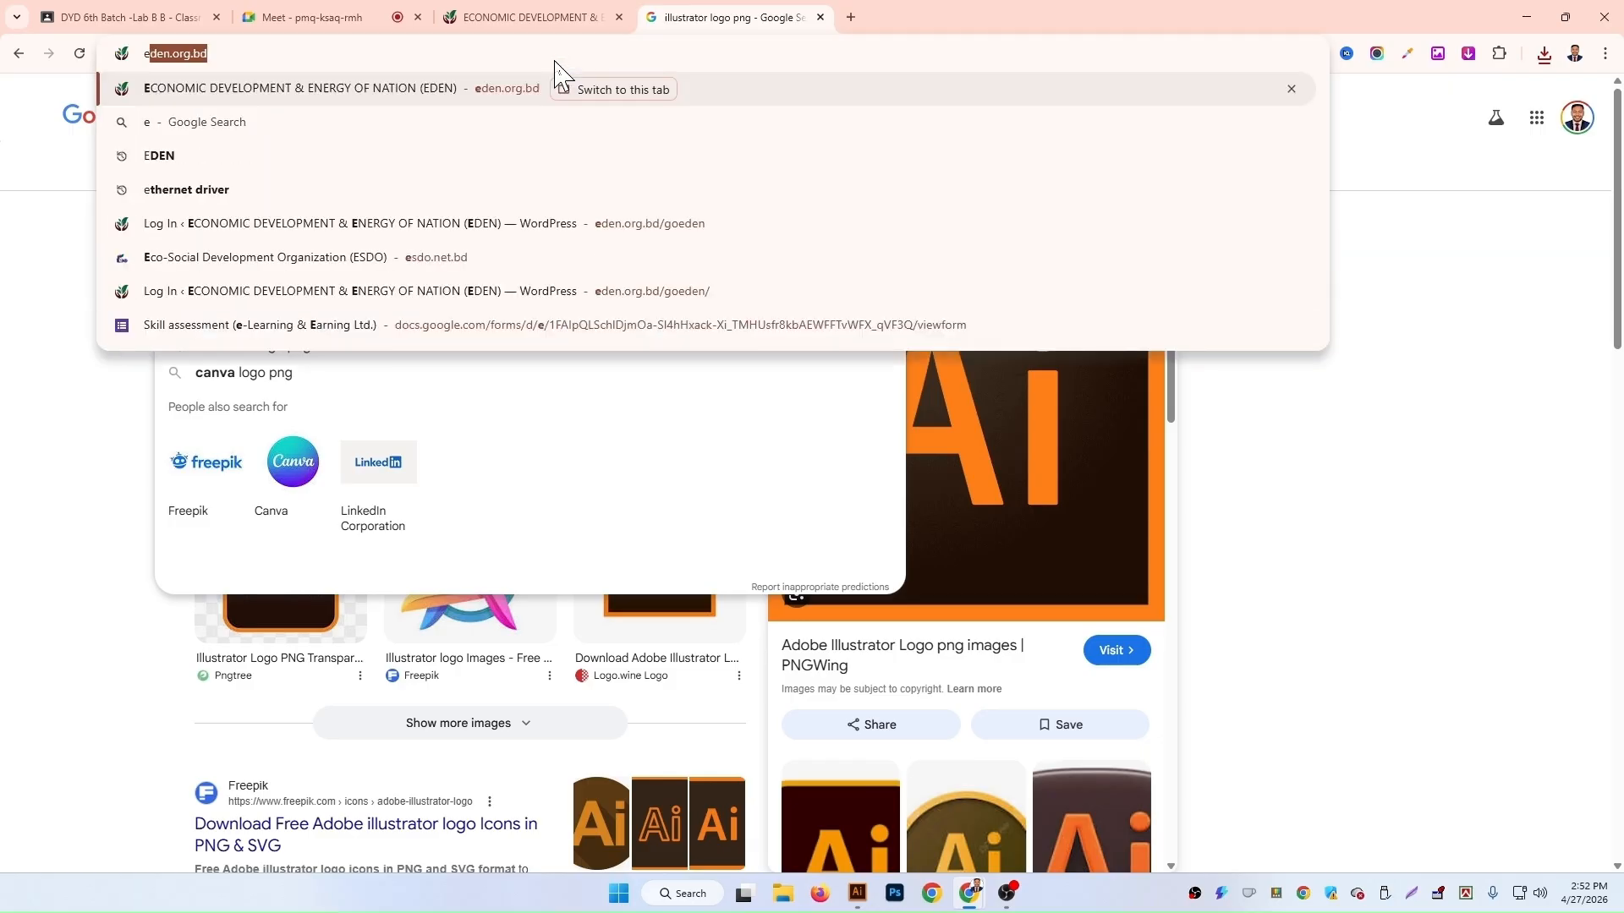
pyautogui.write('0')
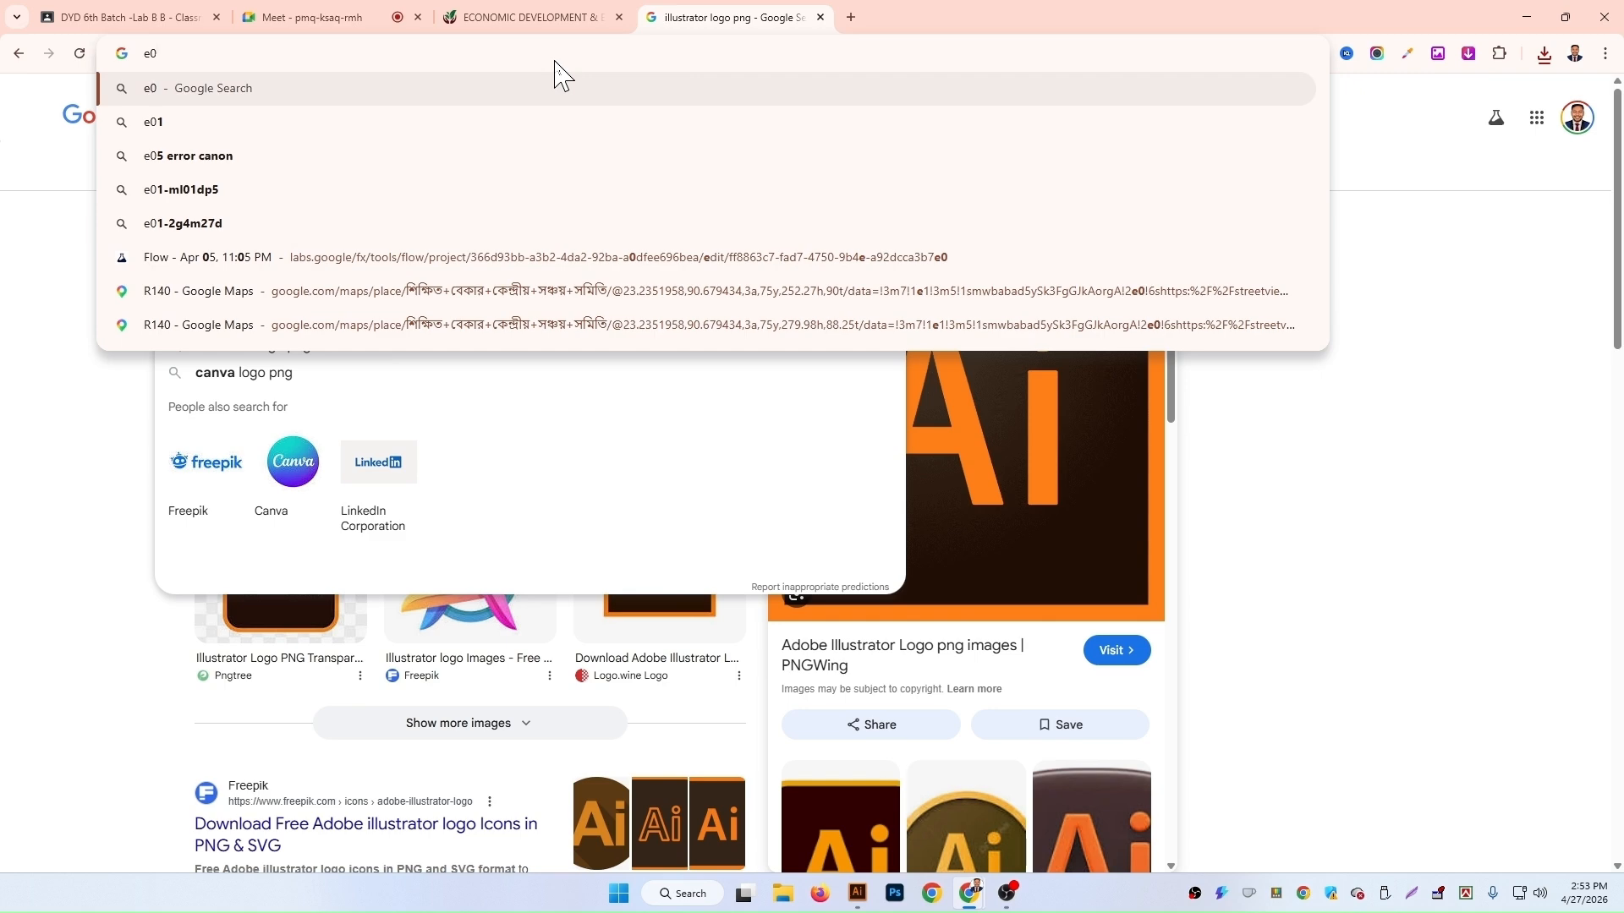
pyautogui.press('BackSpace')
pyautogui.write('-')
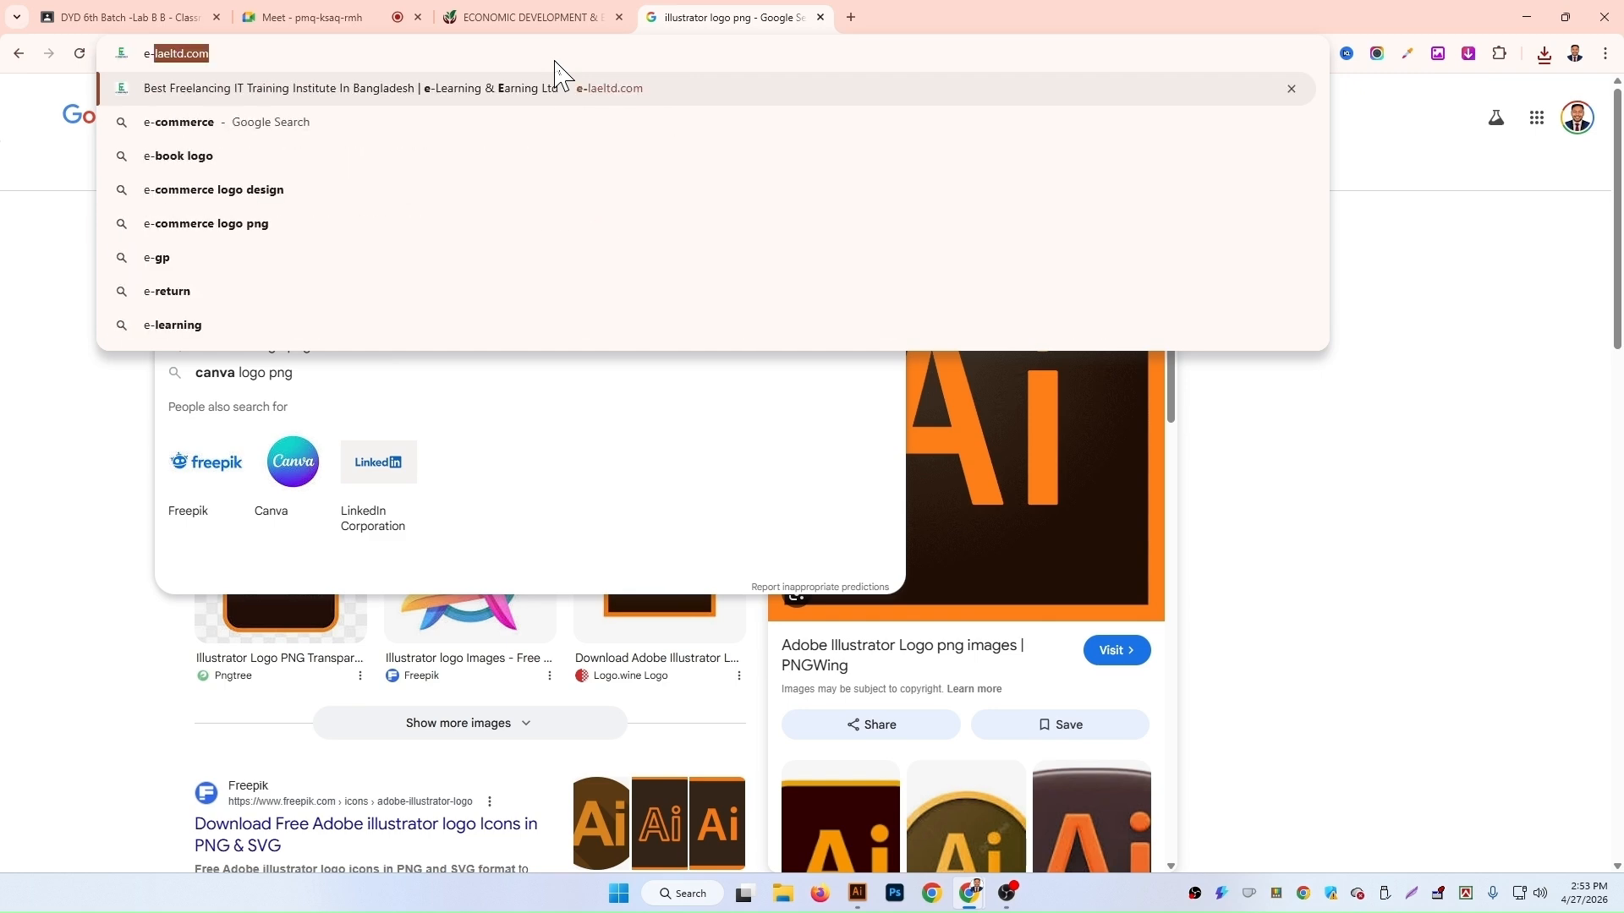
pyautogui.press('Return')
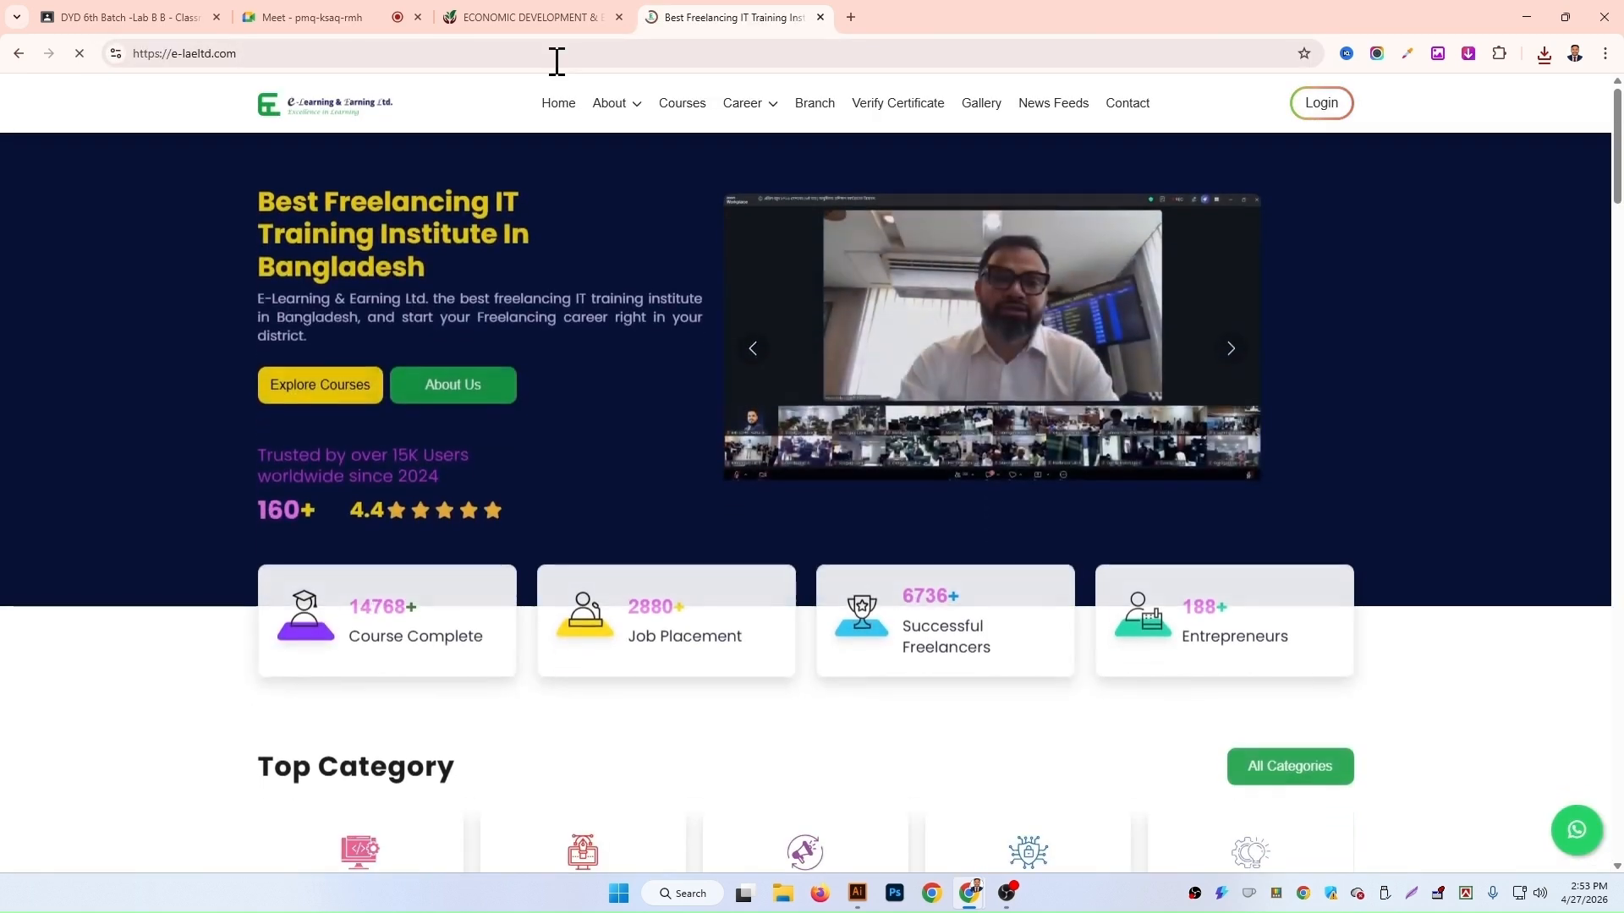
# Step: Save the site's header logo image as elogo.png in Downloads
pyautogui.rightClick(307, 109)
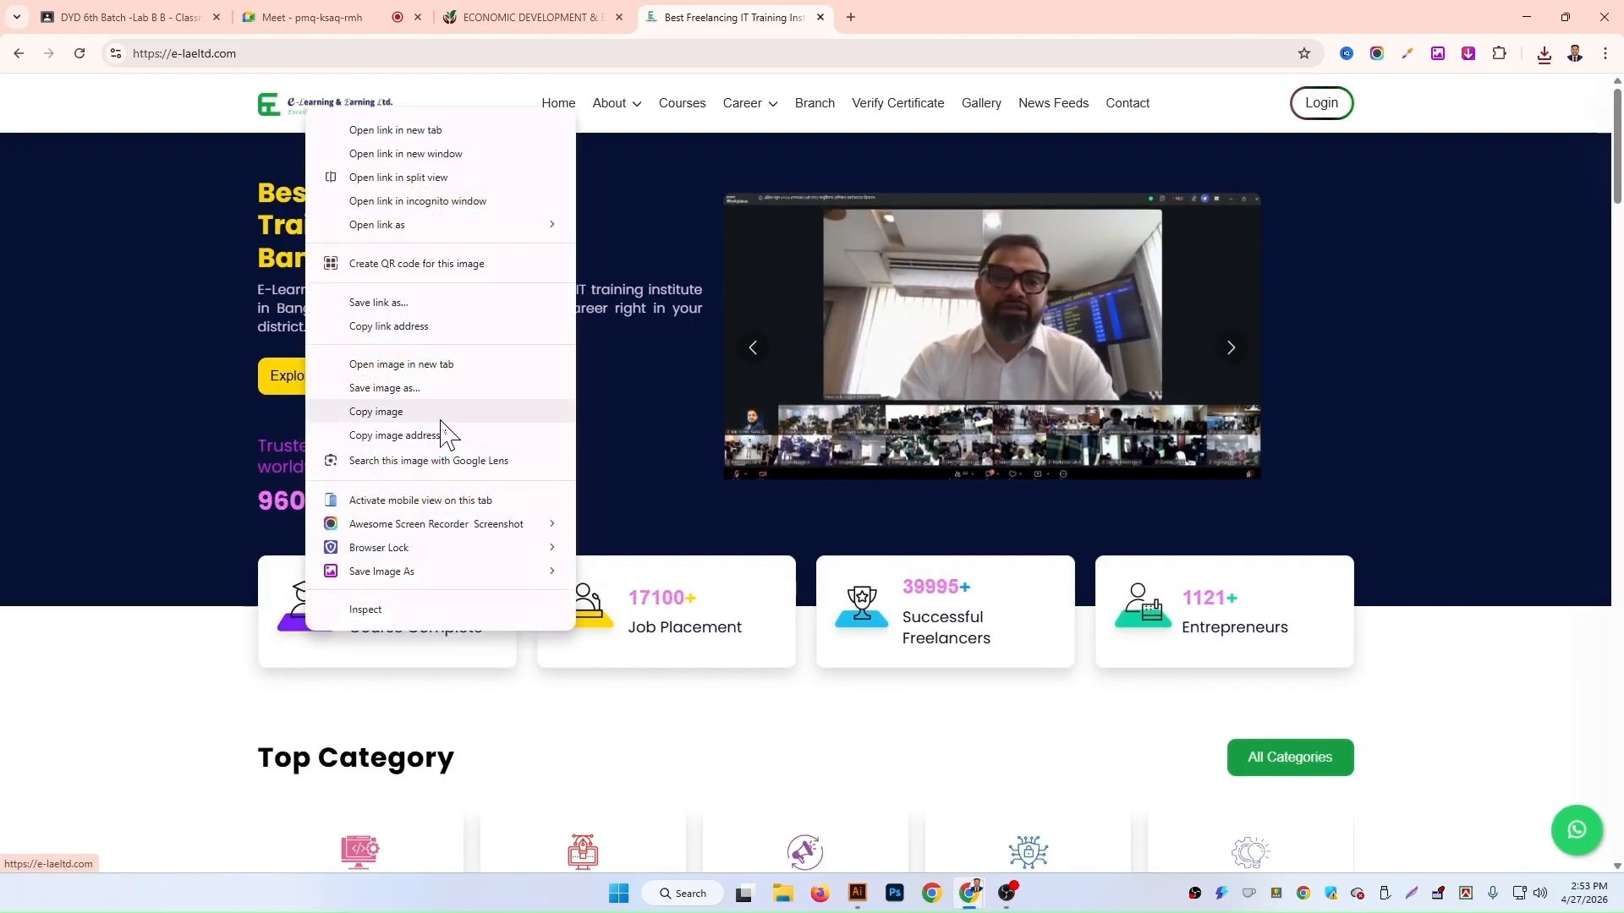
pyautogui.click(421, 388)
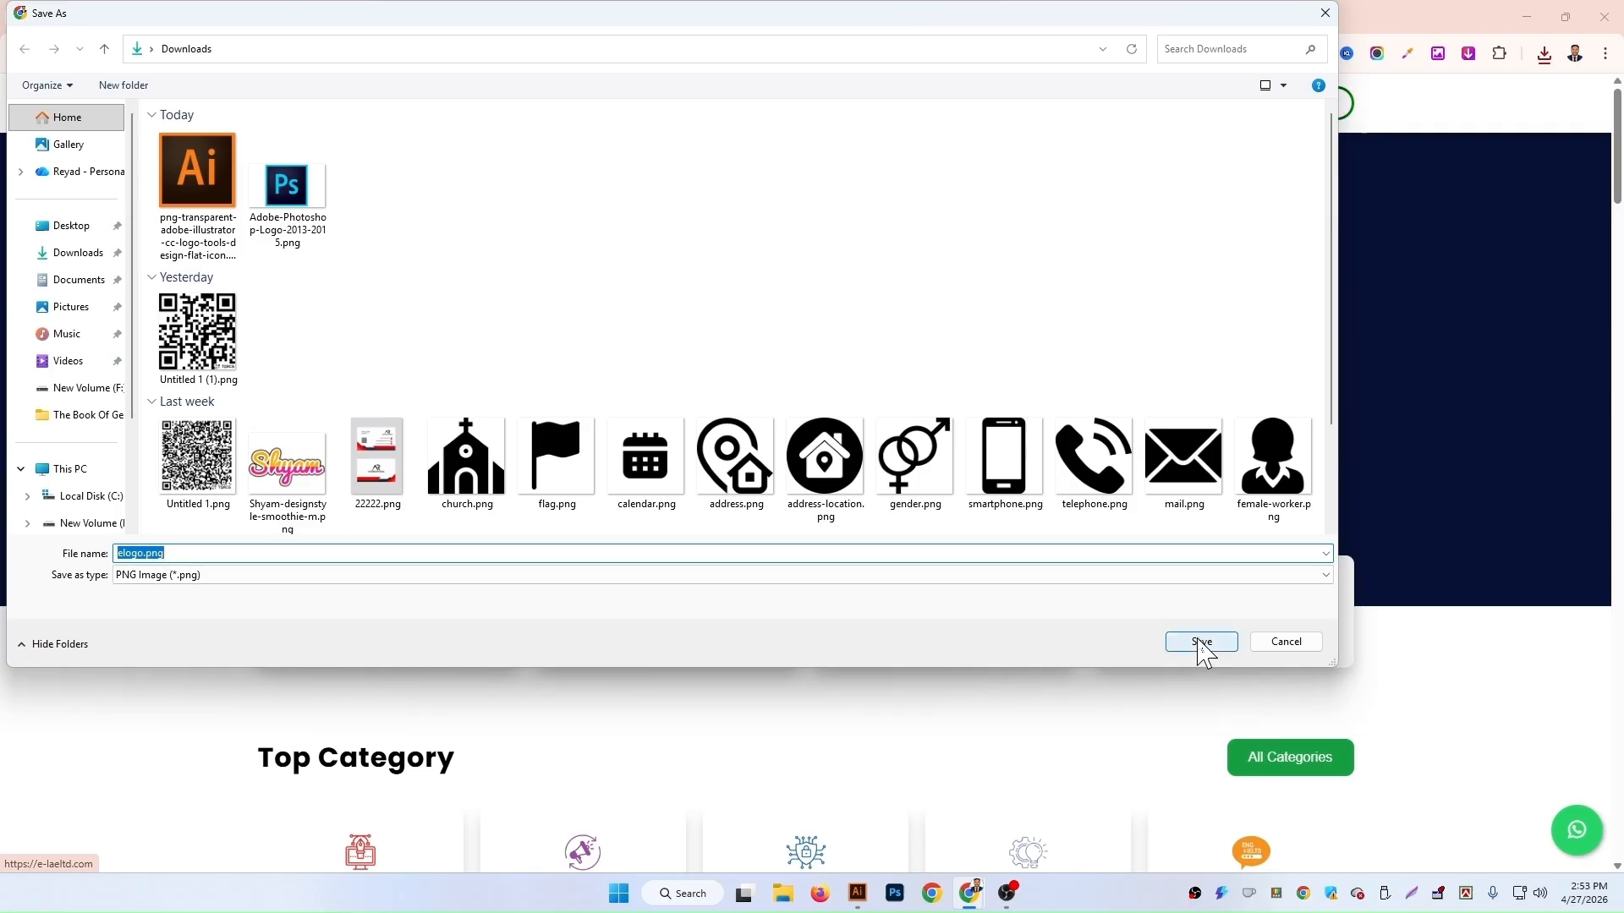
pyautogui.click(1201, 643)
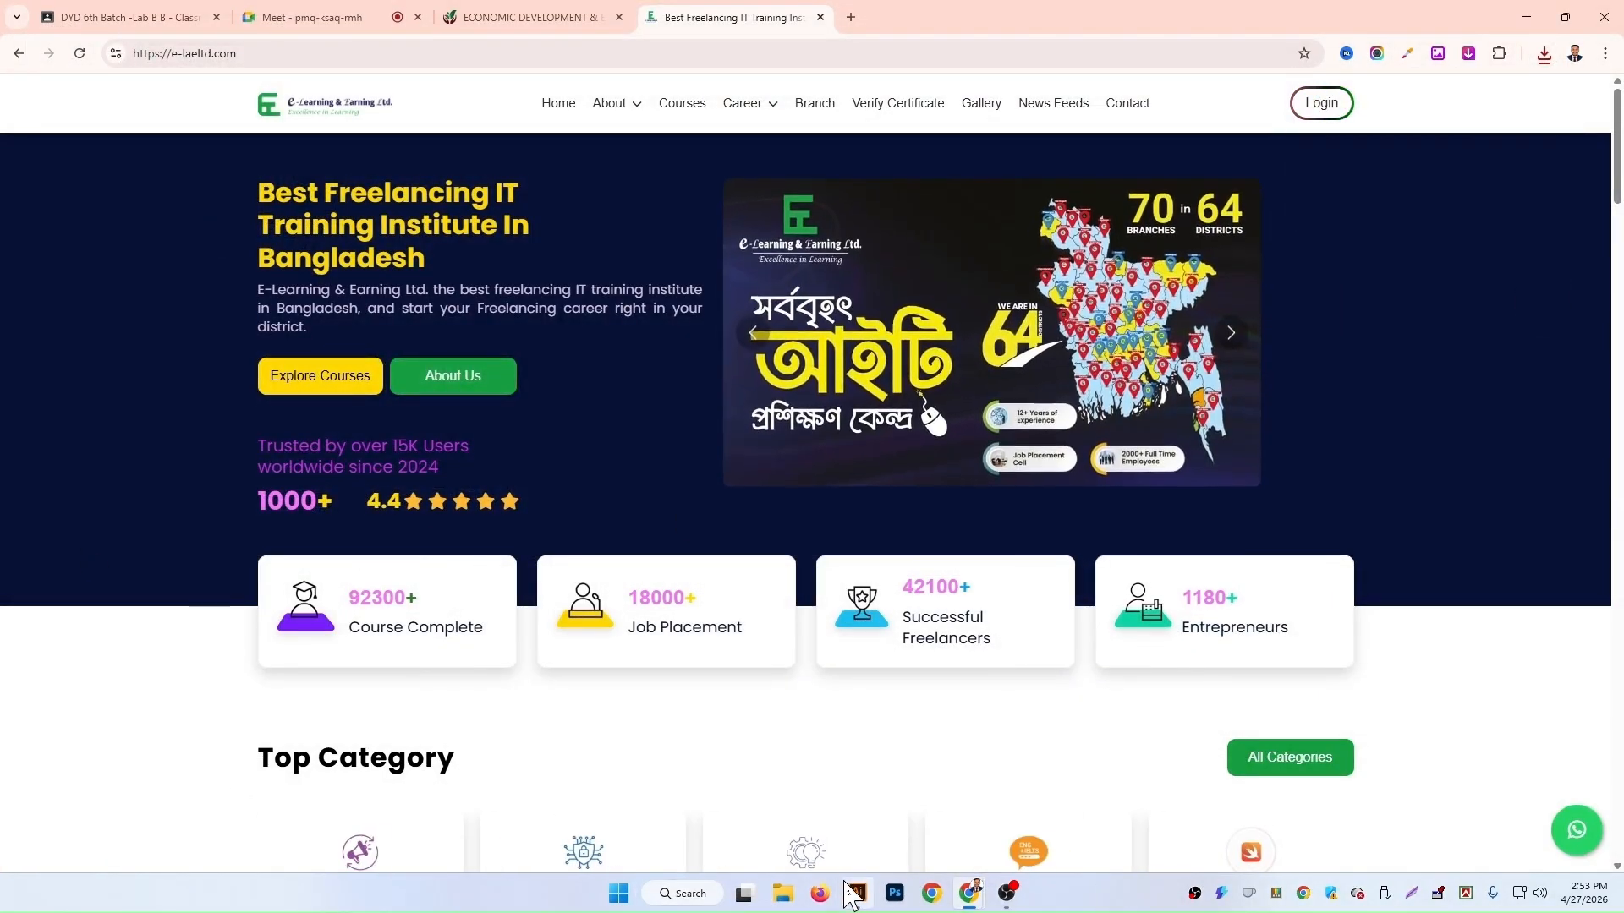
# Step: Switch to Illustrator and open elogo.png, the Illustrator logo PNG and the Photoshop logo PNG together from Downloads
pyautogui.click(850, 889)
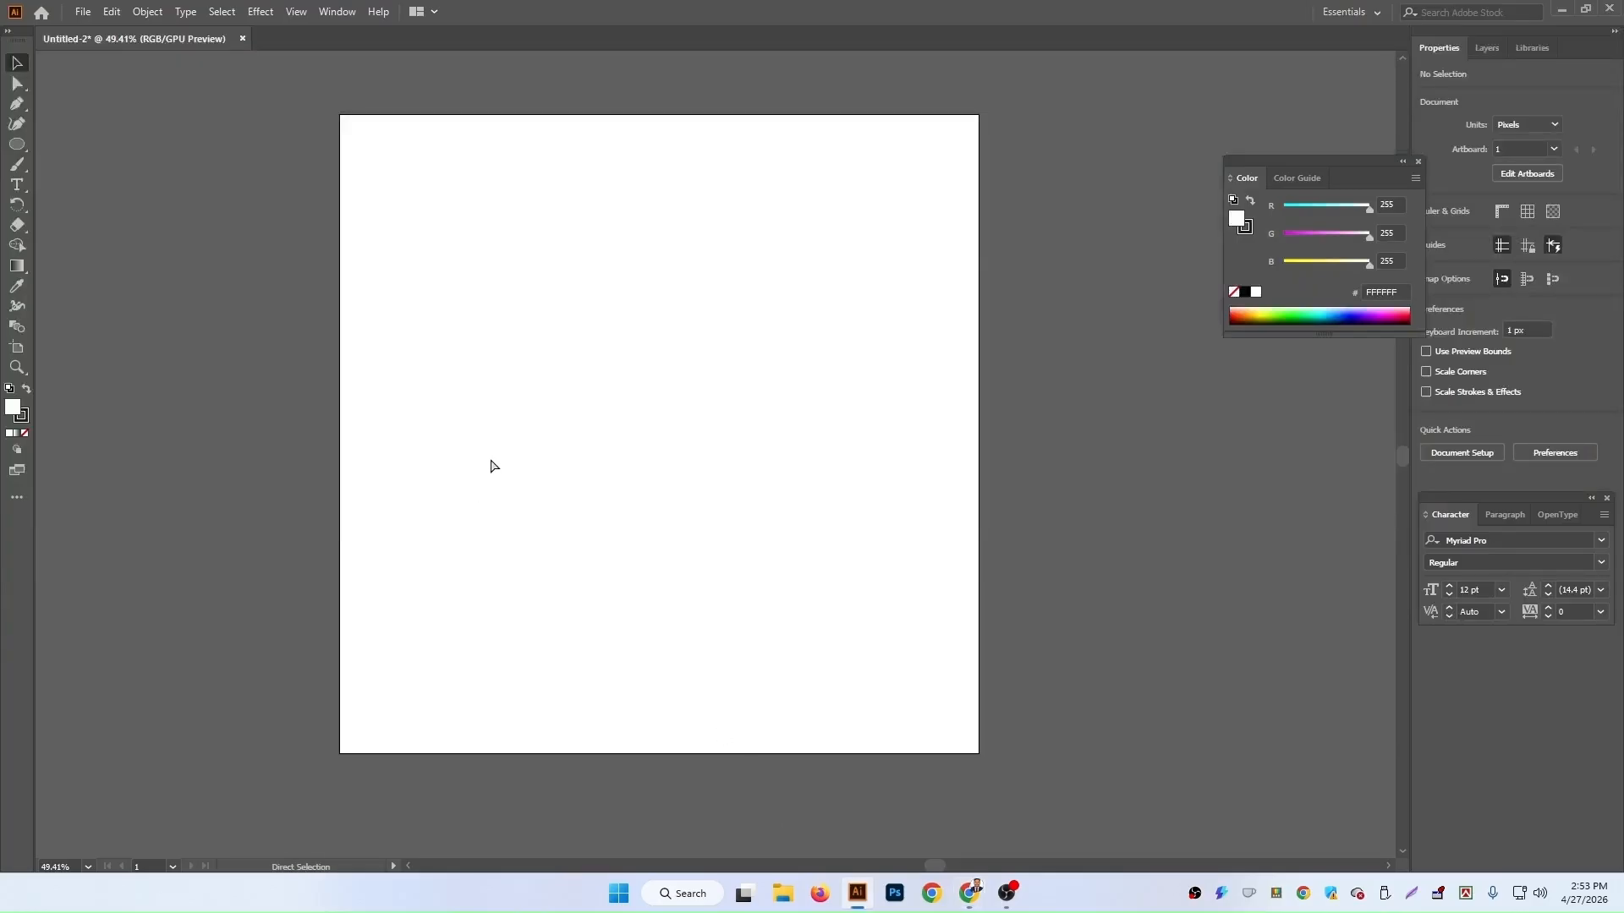
pyautogui.hotkey('ctrl', 'o')
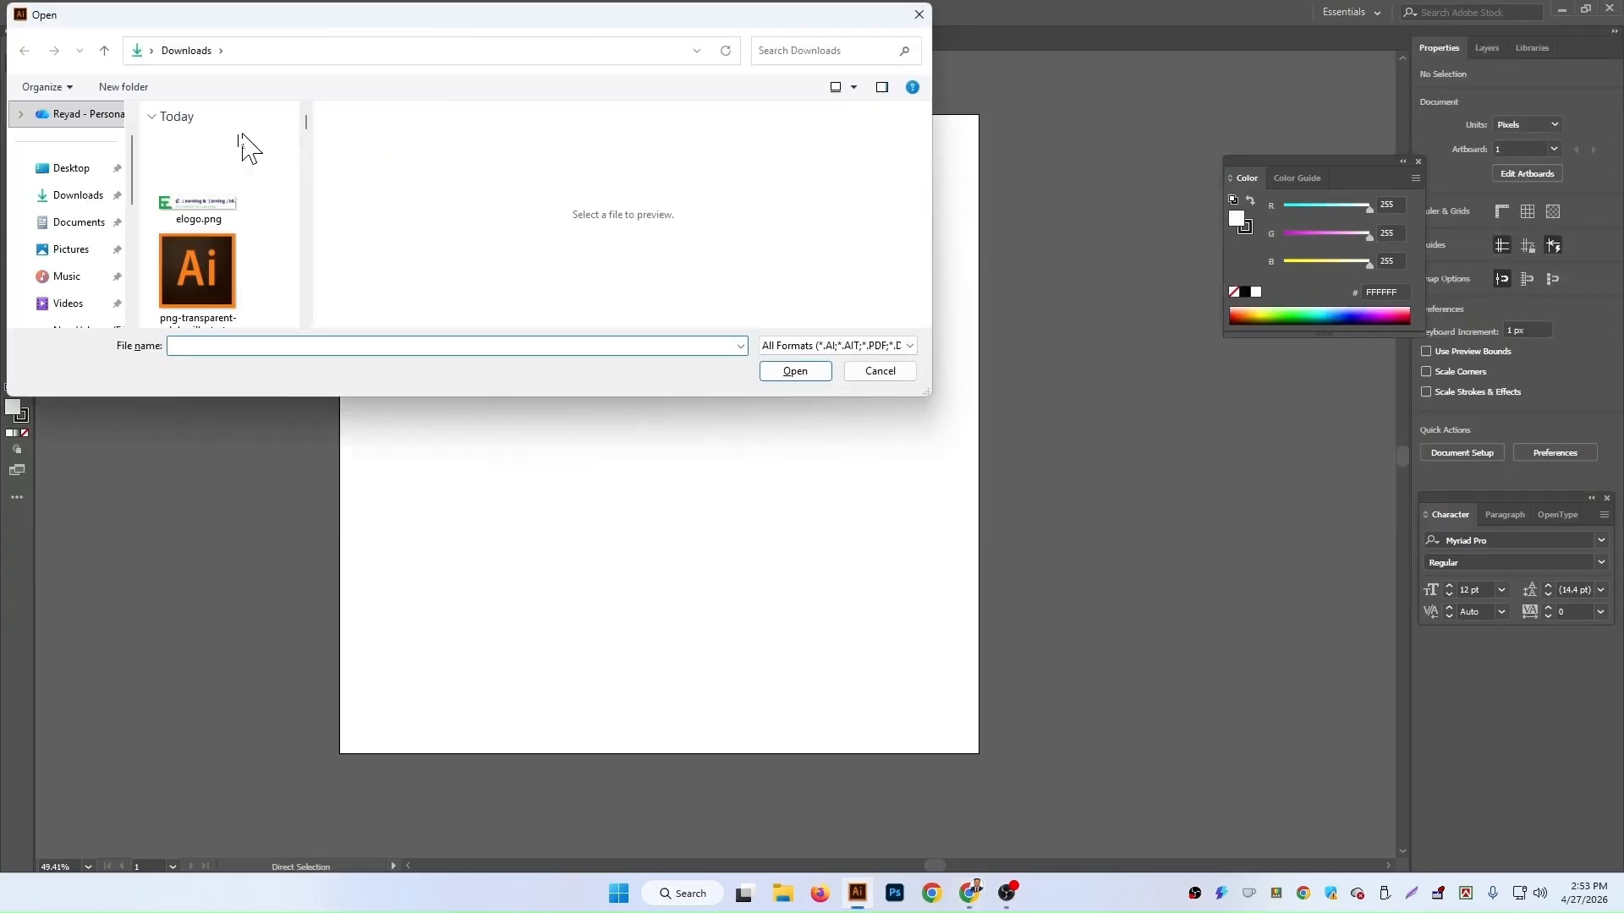
pyautogui.click(217, 203)
pyautogui.keyDown('ctrl'); pyautogui.click(224, 291); pyautogui.keyUp('ctrl')
pyautogui.scroll(-1, 225, 290)
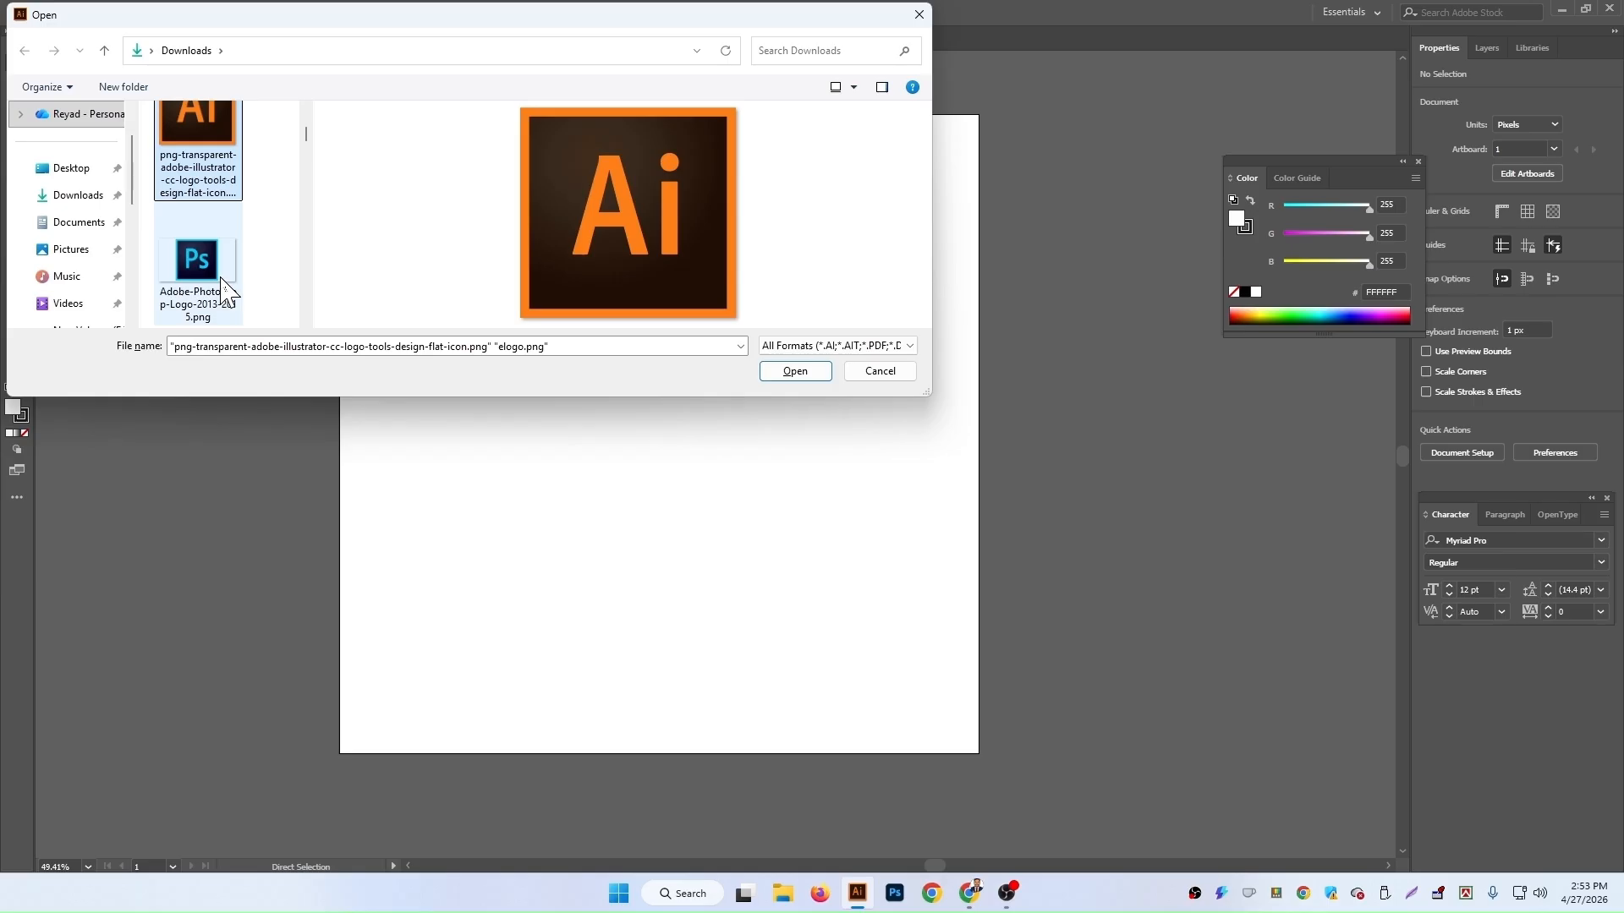
pyautogui.keyDown('ctrl'); pyautogui.click(222, 282); pyautogui.keyUp('ctrl')
pyautogui.click(799, 373)
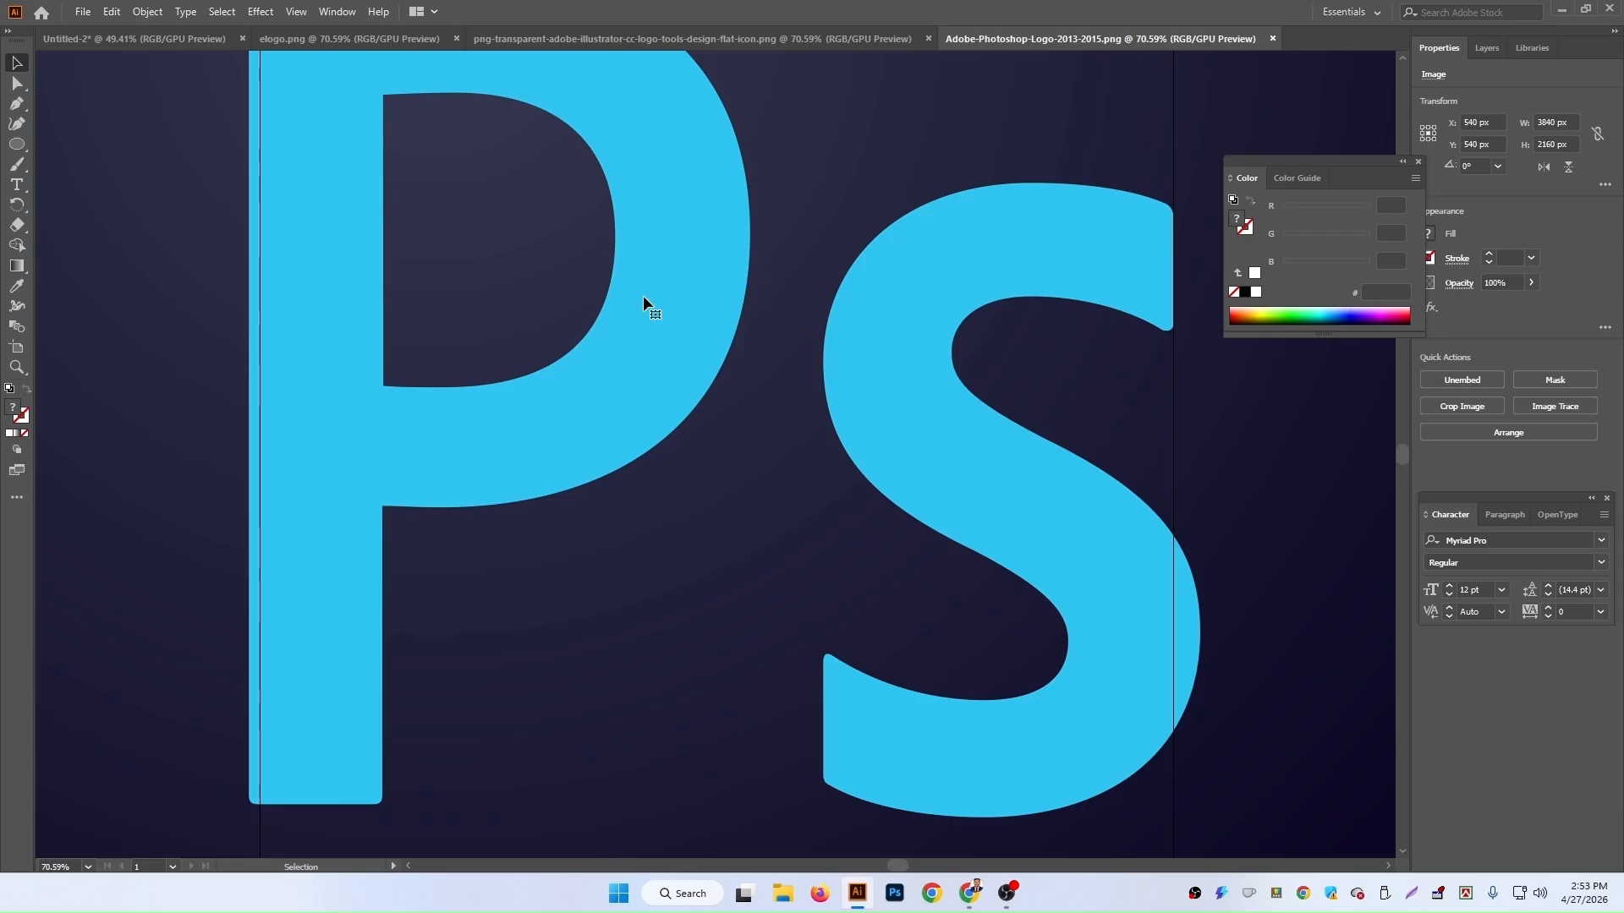
pyautogui.hotkey('ctrl', '0')
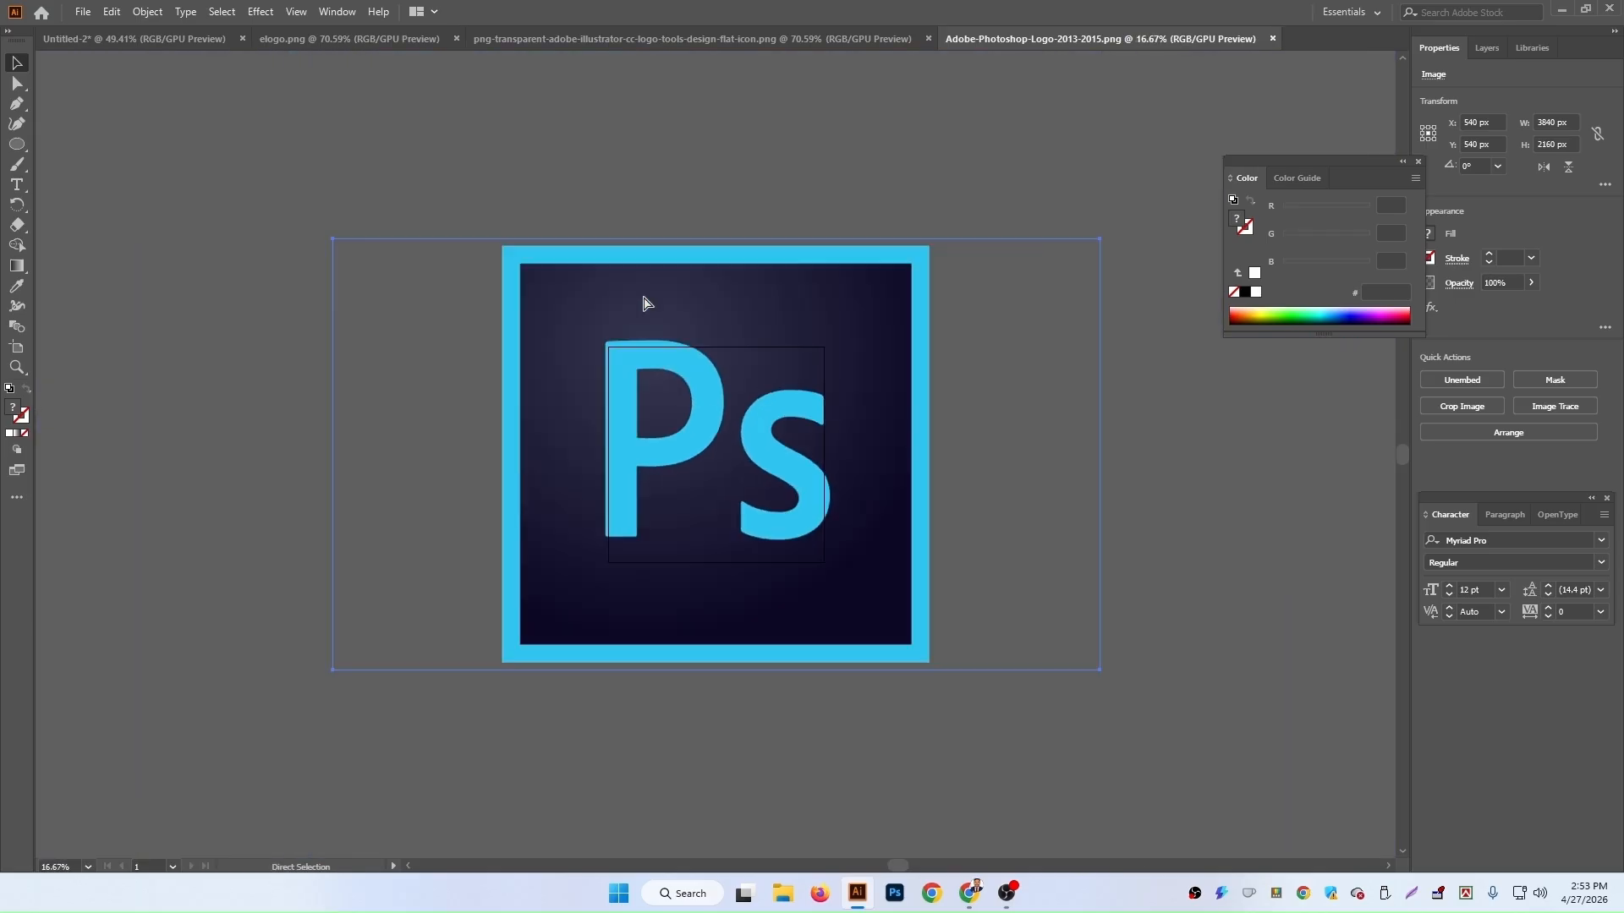
pyautogui.hotkey('ctrl', '-')
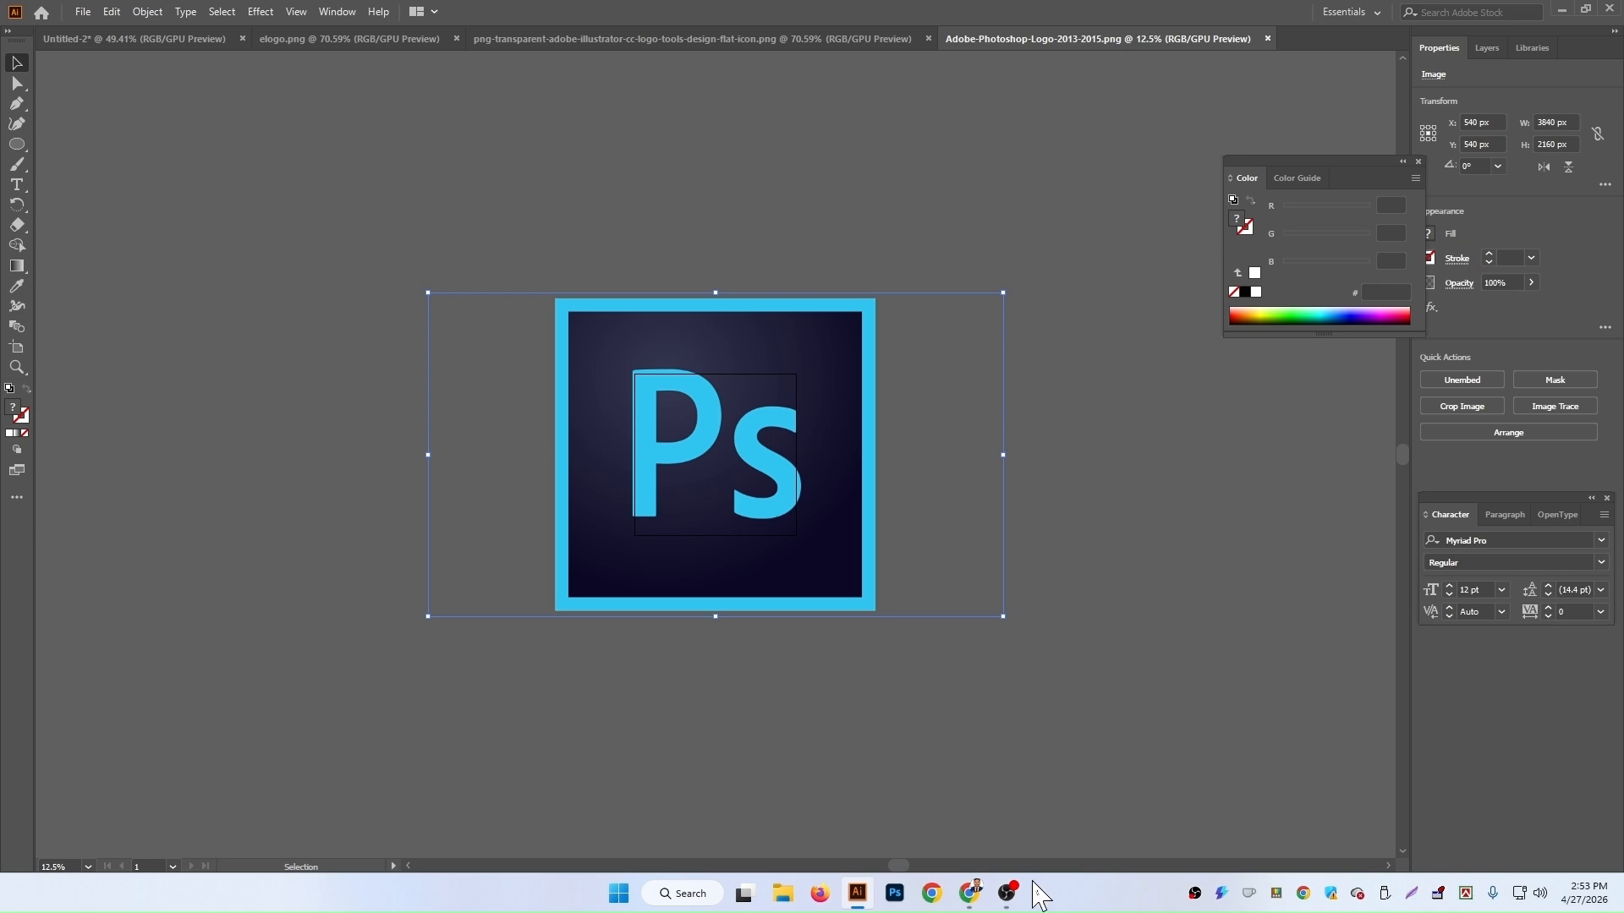
pyautogui.click(1007, 893)
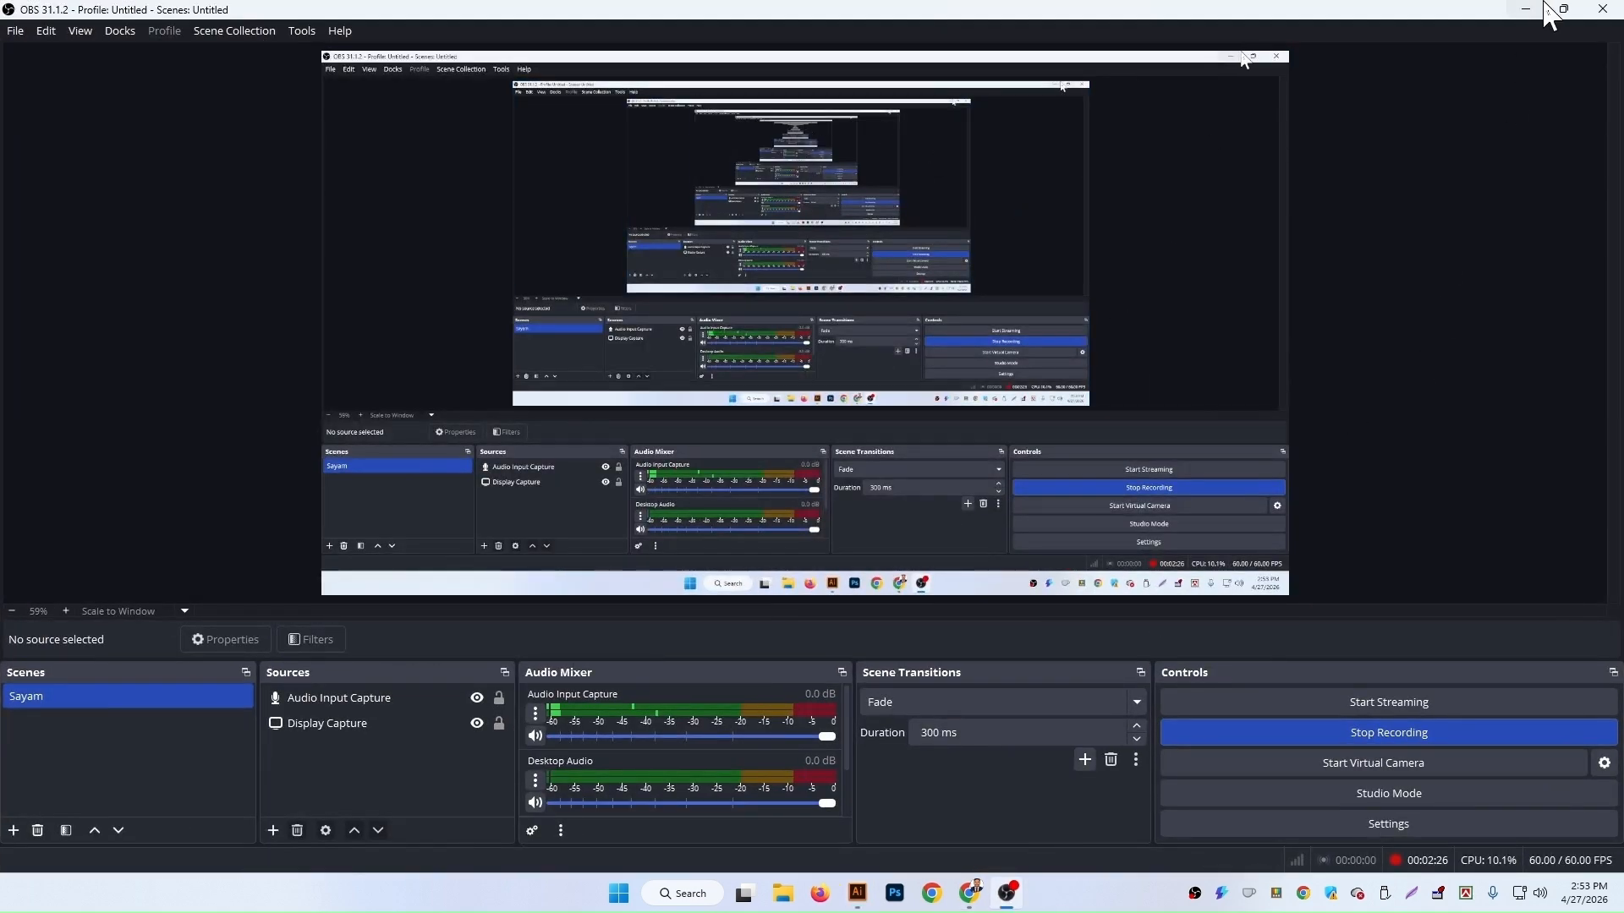
pyautogui.click(1527, 10)
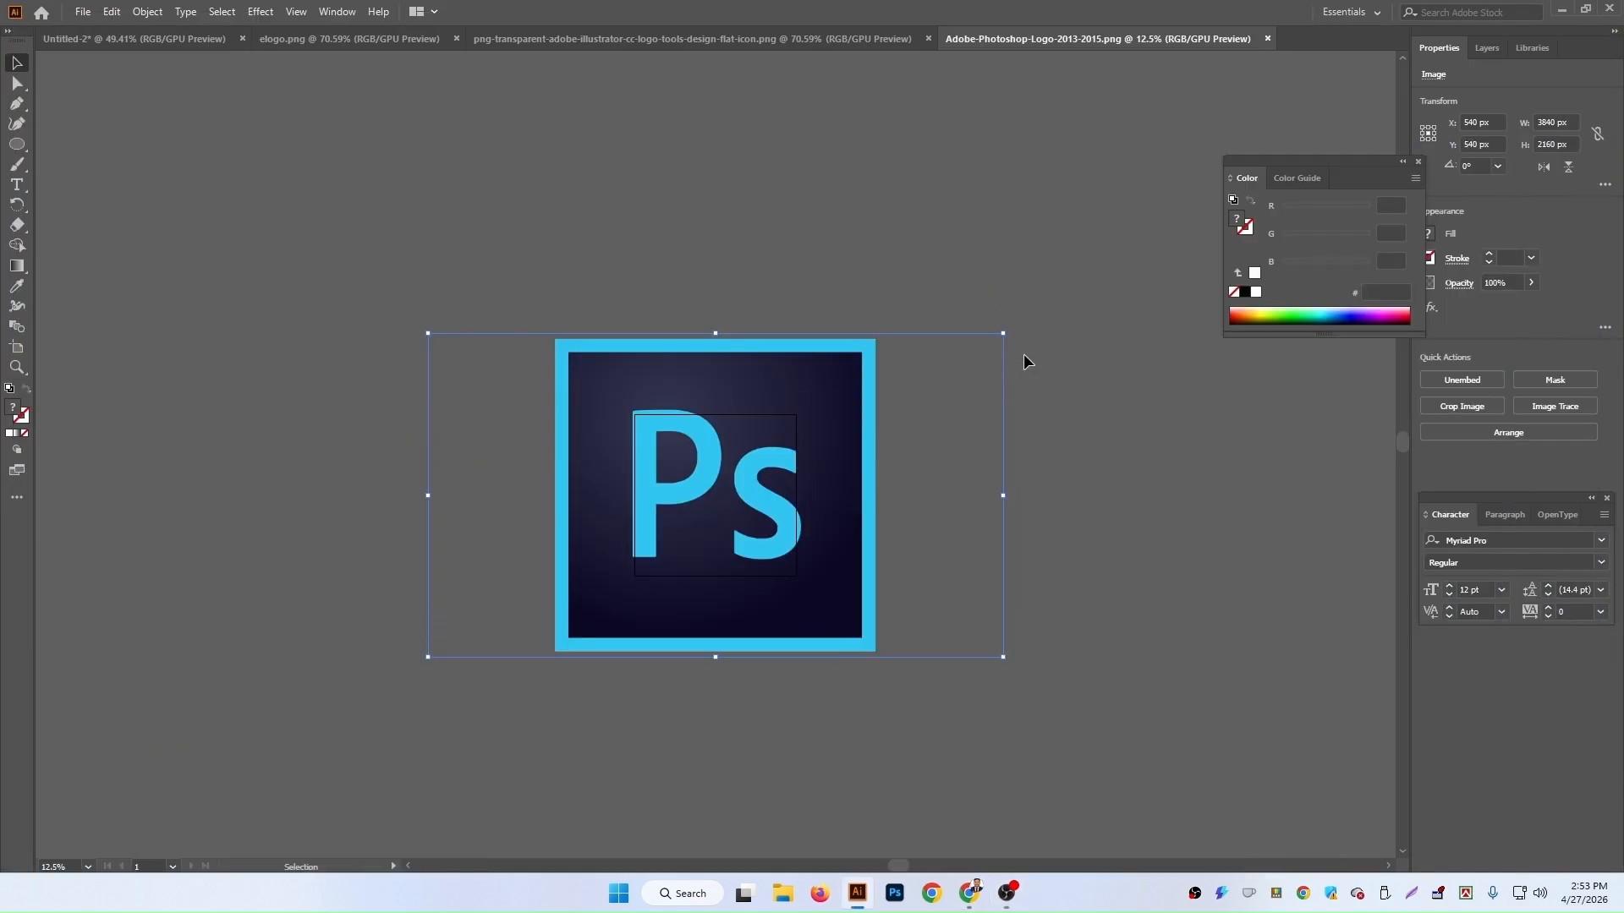
# Step: Draw a rectangle over the Photoshop logo's square icon and align its edges to the icon's border
pyautogui.moveTo(843, 599); pyautogui.dragTo(789, 363)
pyautogui.scroll(4, 789, 363)
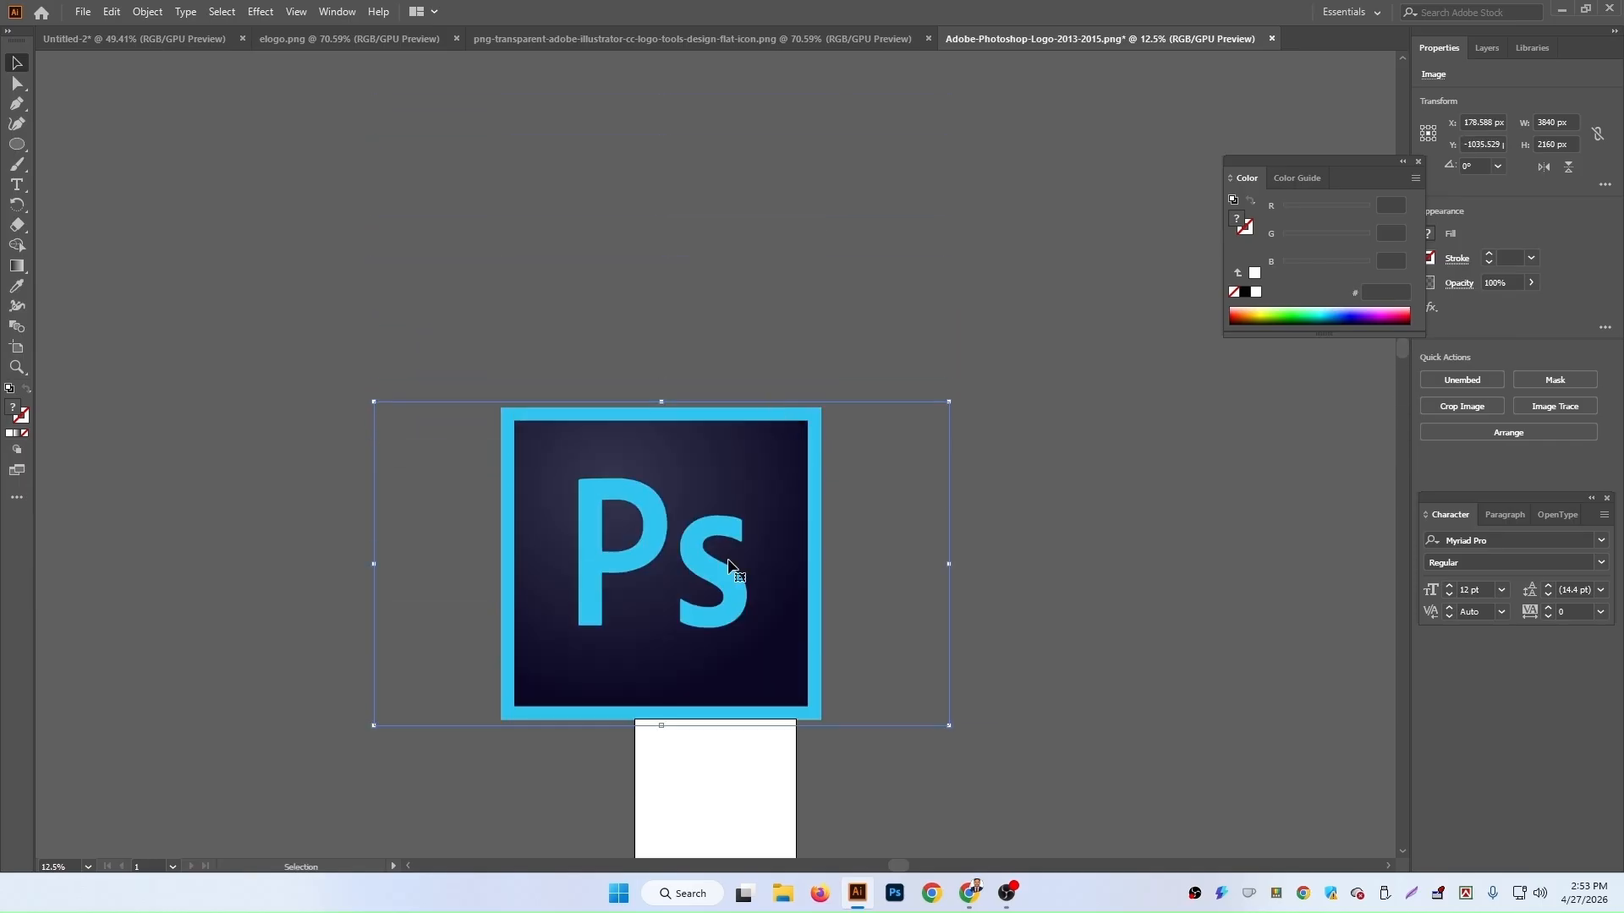
pyautogui.moveTo(732, 561); pyautogui.dragTo(666, 375)
pyautogui.click(845, 560)
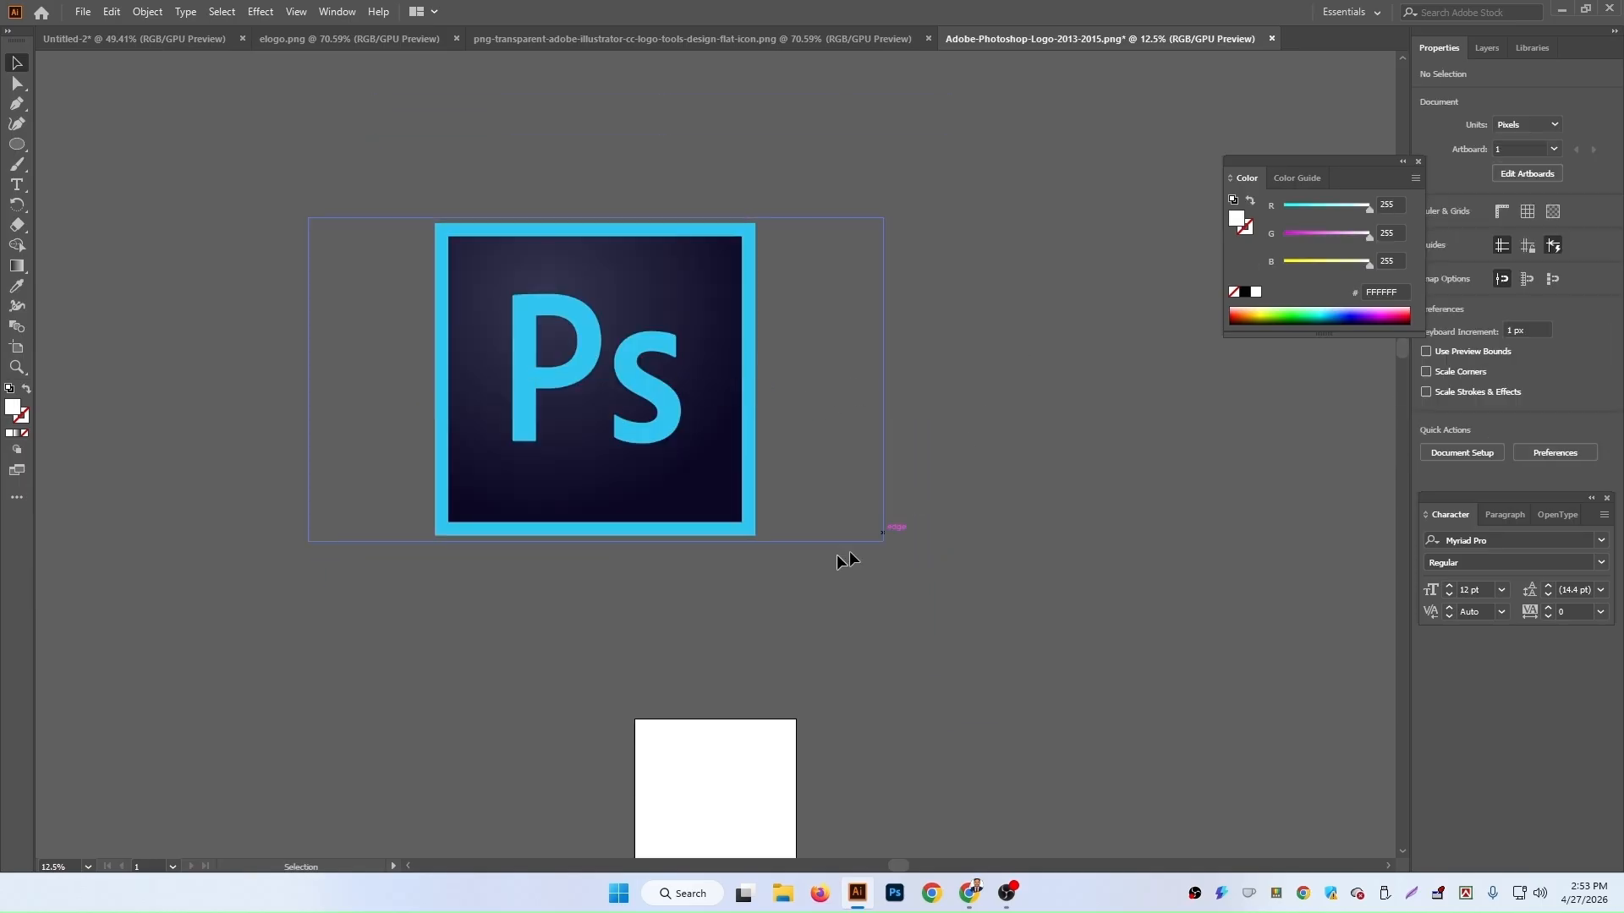
pyautogui.click(541, 358)
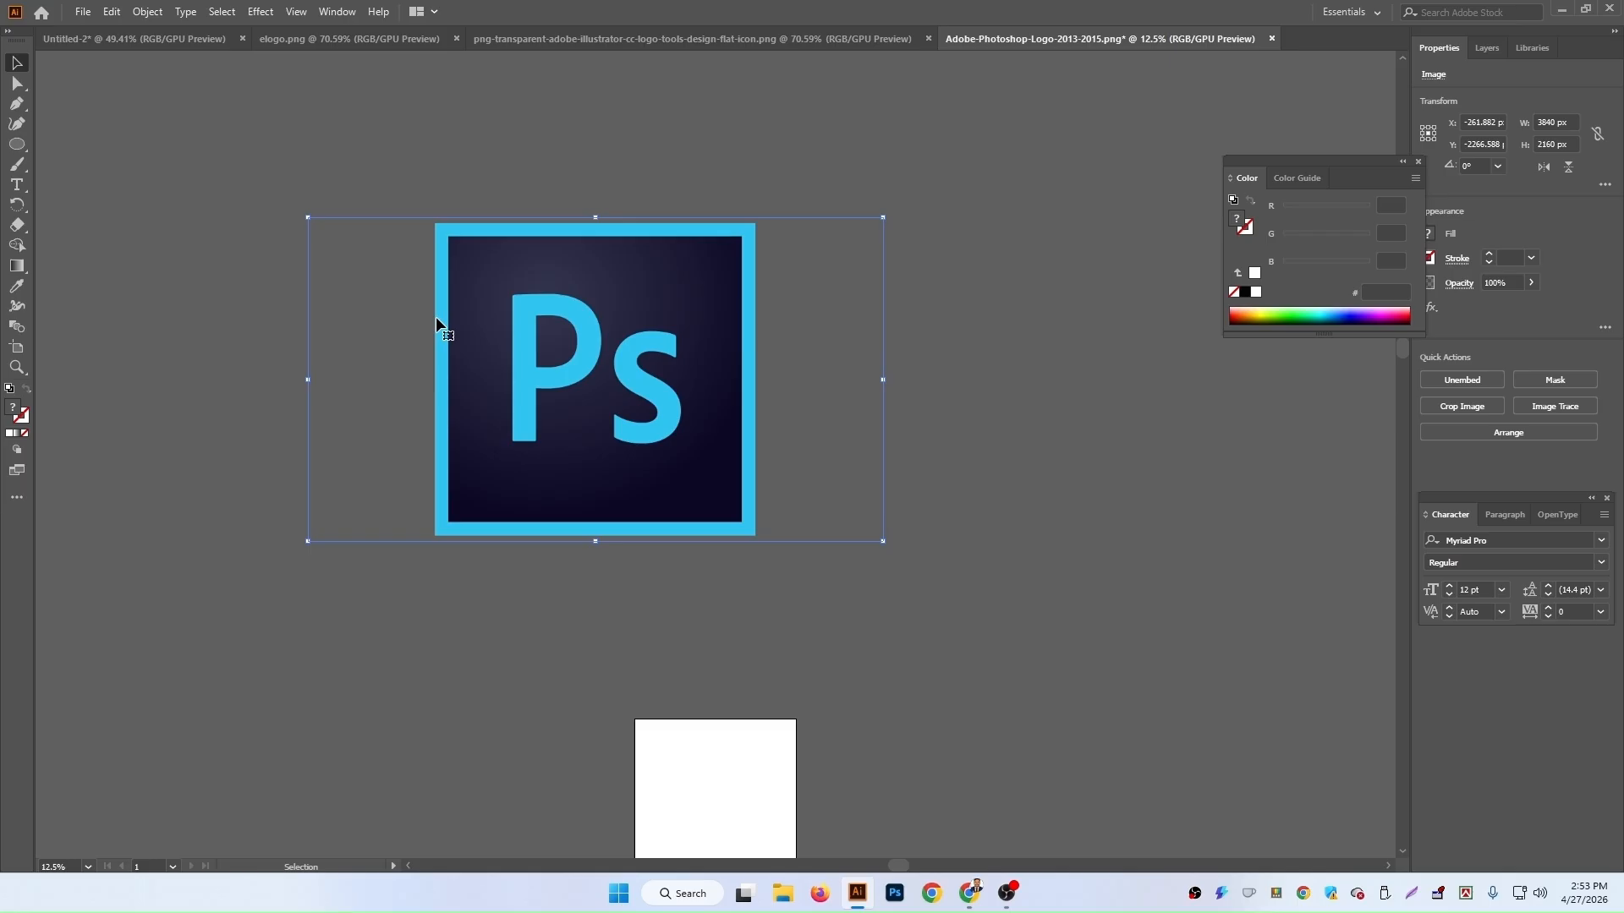
pyautogui.moveTo(17, 145); pyautogui.dragTo(93, 144)
pyautogui.moveTo(435, 225); pyautogui.dragTo(753, 533)
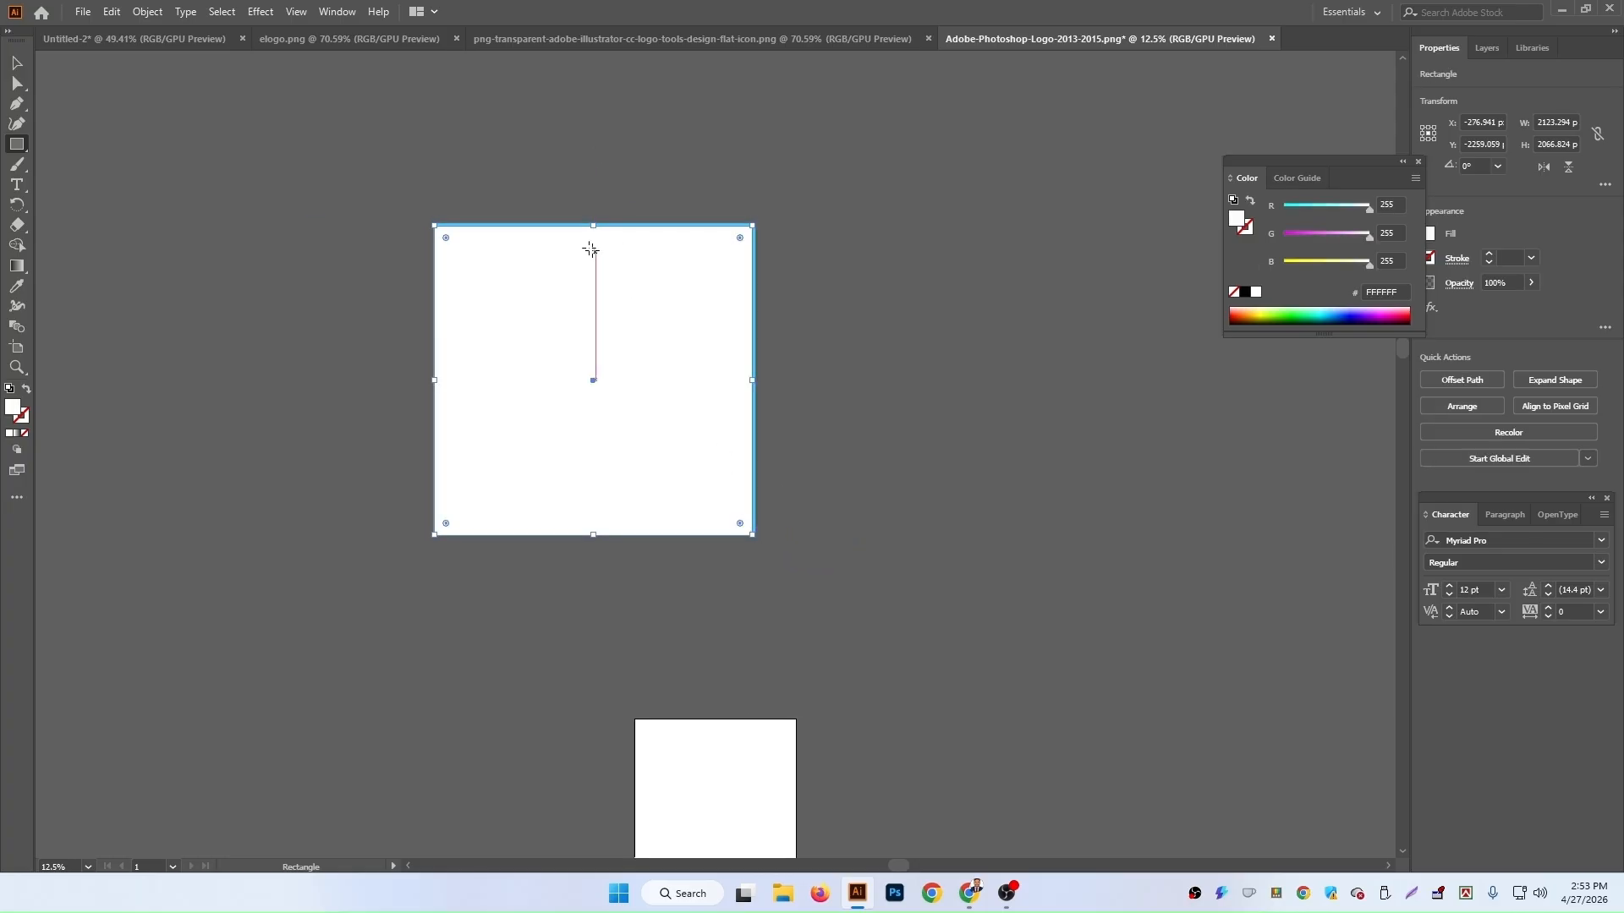
pyautogui.moveTo(593, 224); pyautogui.dragTo(600, 227)
pyautogui.hotkey('ctrl', '+')
pyautogui.hotkey('ctrl', '+')
pyautogui.hotkey('ctrl', '+')
pyautogui.scroll(9, 600, 226)
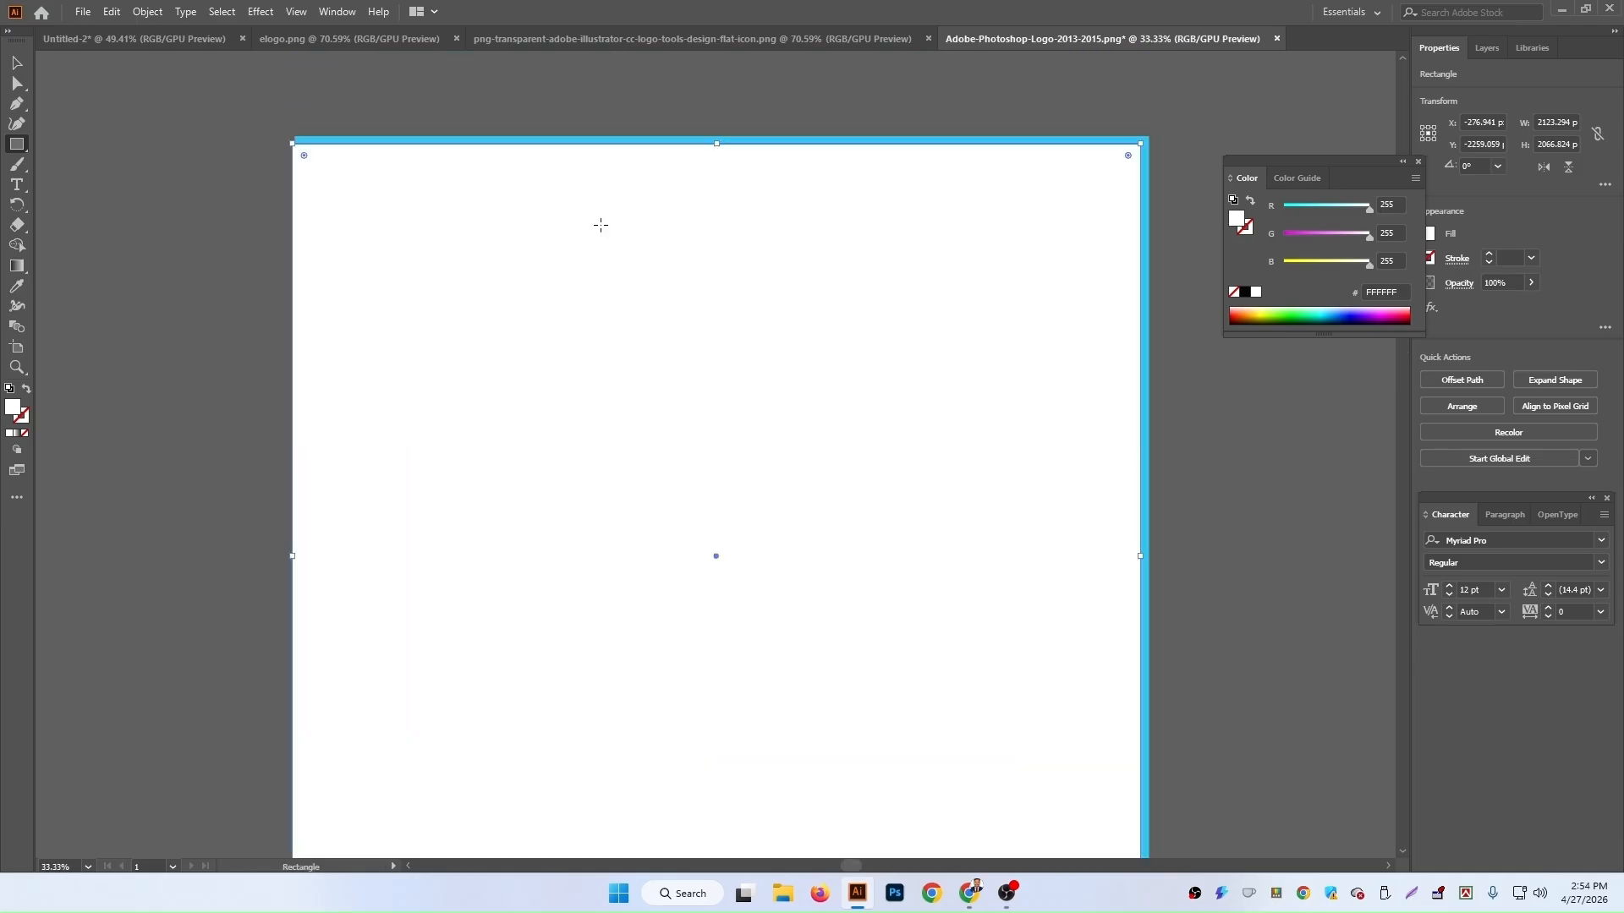
pyautogui.moveTo(716, 224); pyautogui.dragTo(711, 217)
pyautogui.moveTo(1141, 634); pyautogui.dragTo(1132, 633)
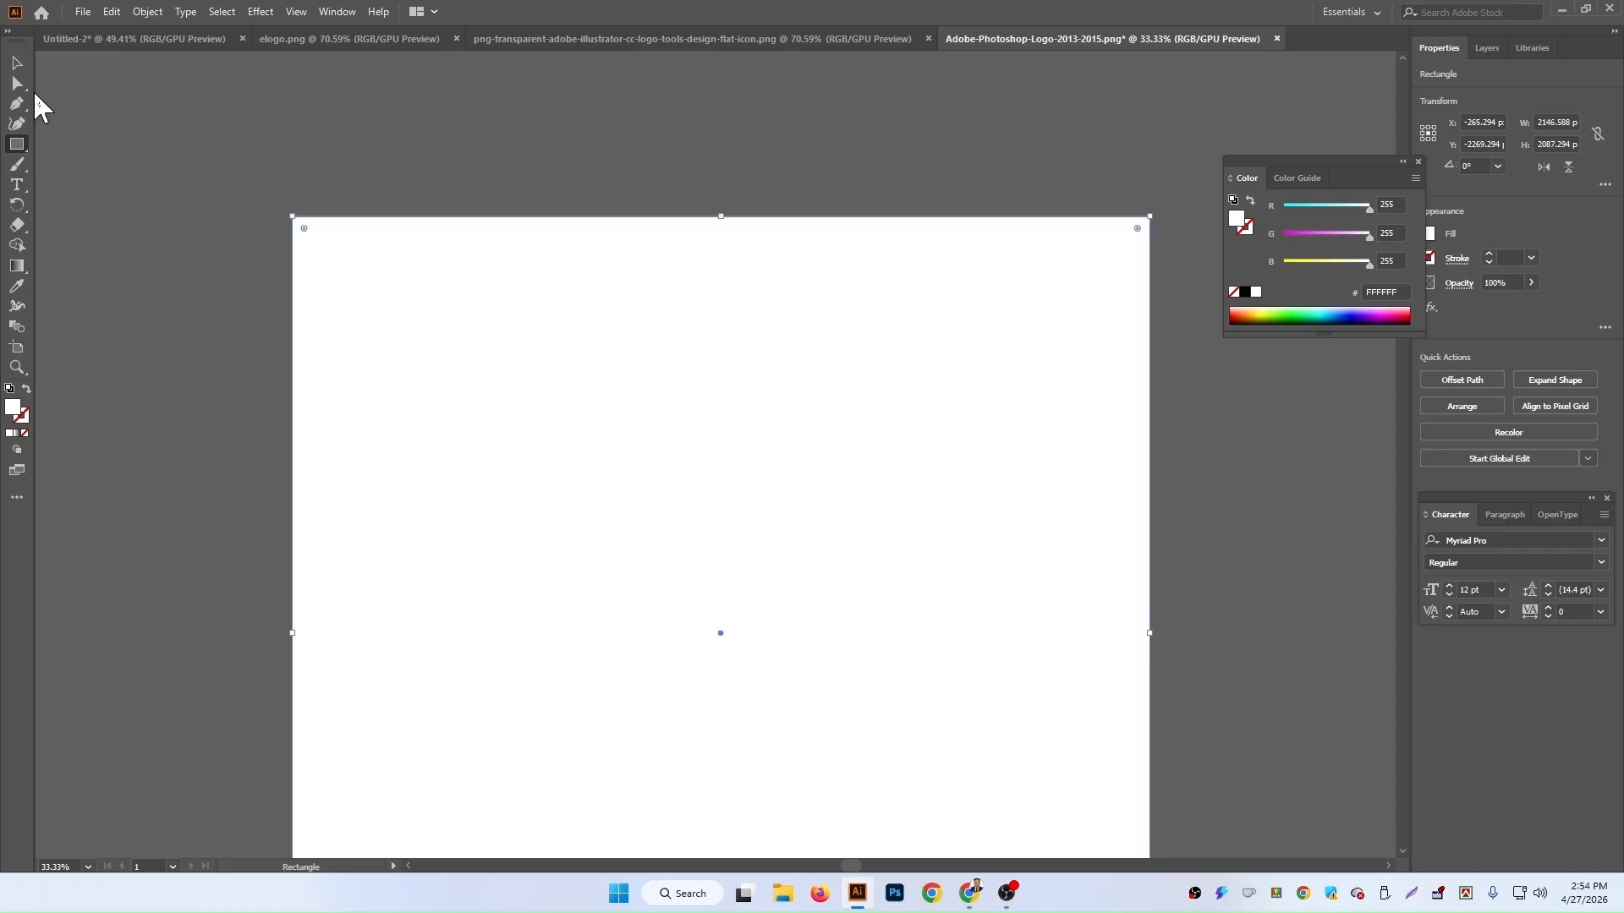
# Step: Select the rectangle and logo image together and make a clipping mask to crop the logo to its square icon
pyautogui.click(17, 63)
pyautogui.hotkey('ctrl', '-')
pyautogui.hotkey('ctrl', '-')
pyautogui.hotkey('ctrl', '-')
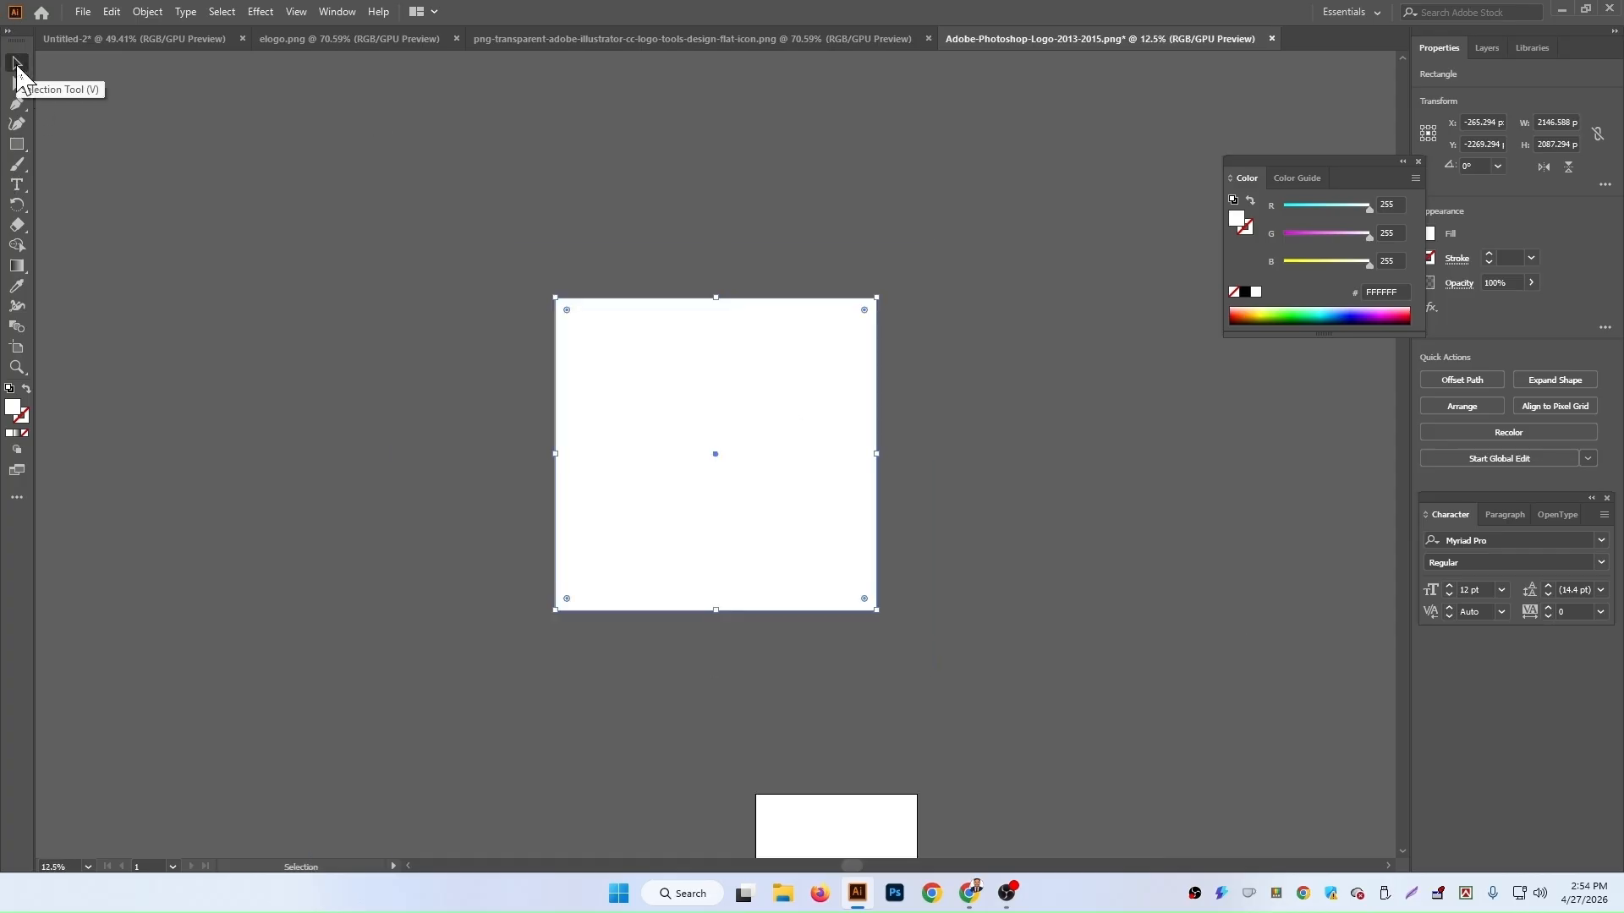
pyautogui.click(225, 187)
pyautogui.hotkey('ctrl', 'a')
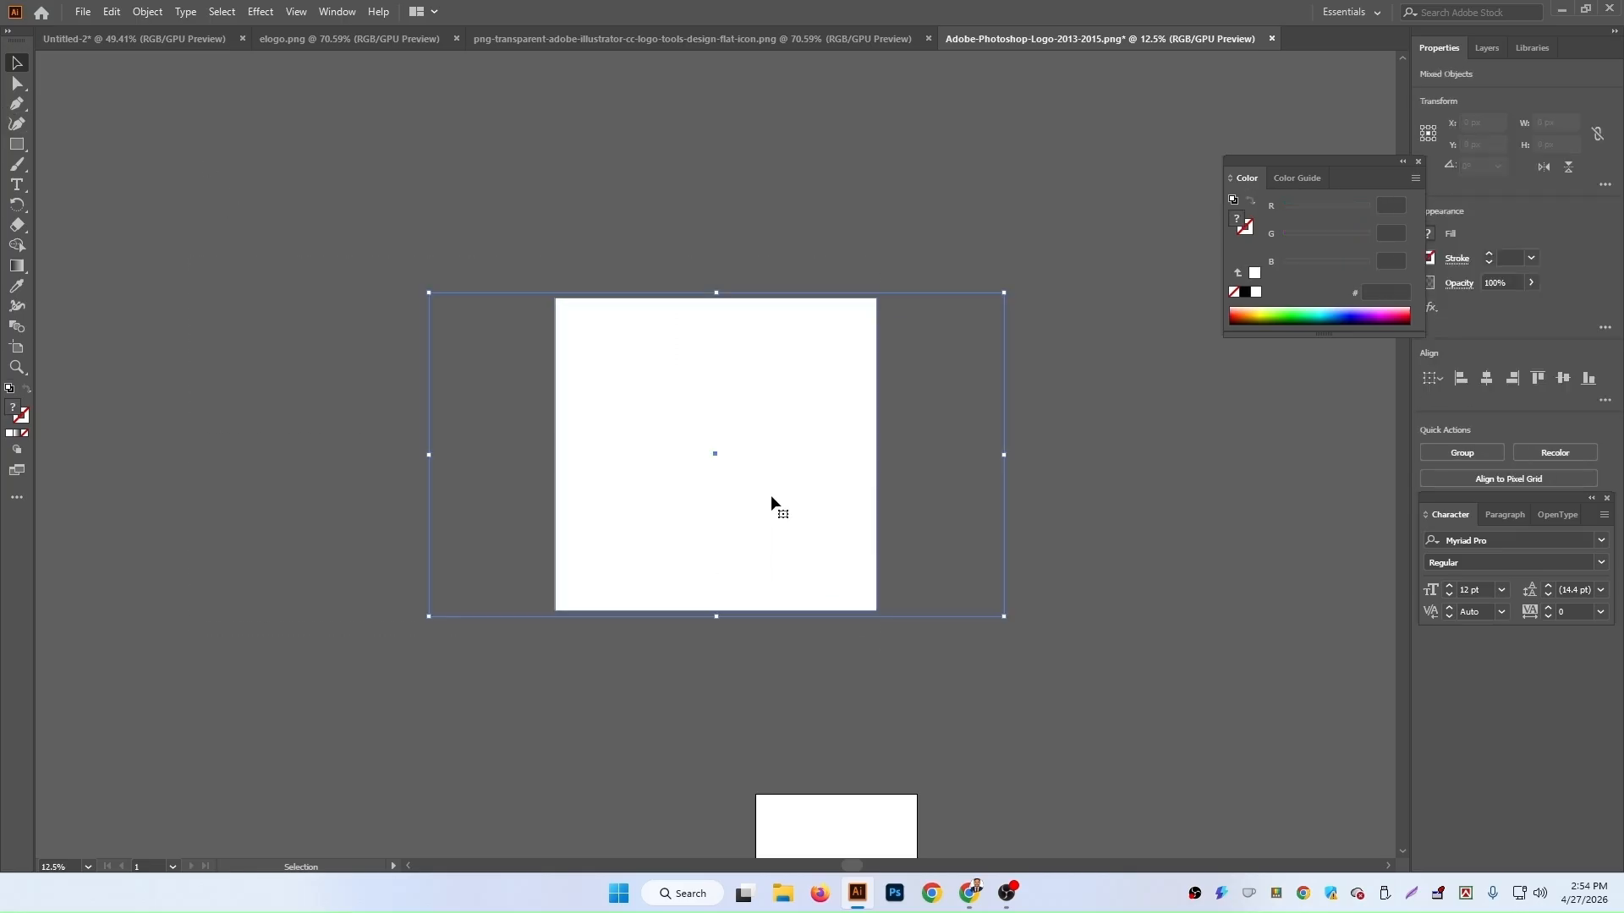
pyautogui.rightClick(770, 495)
pyautogui.click(890, 649)
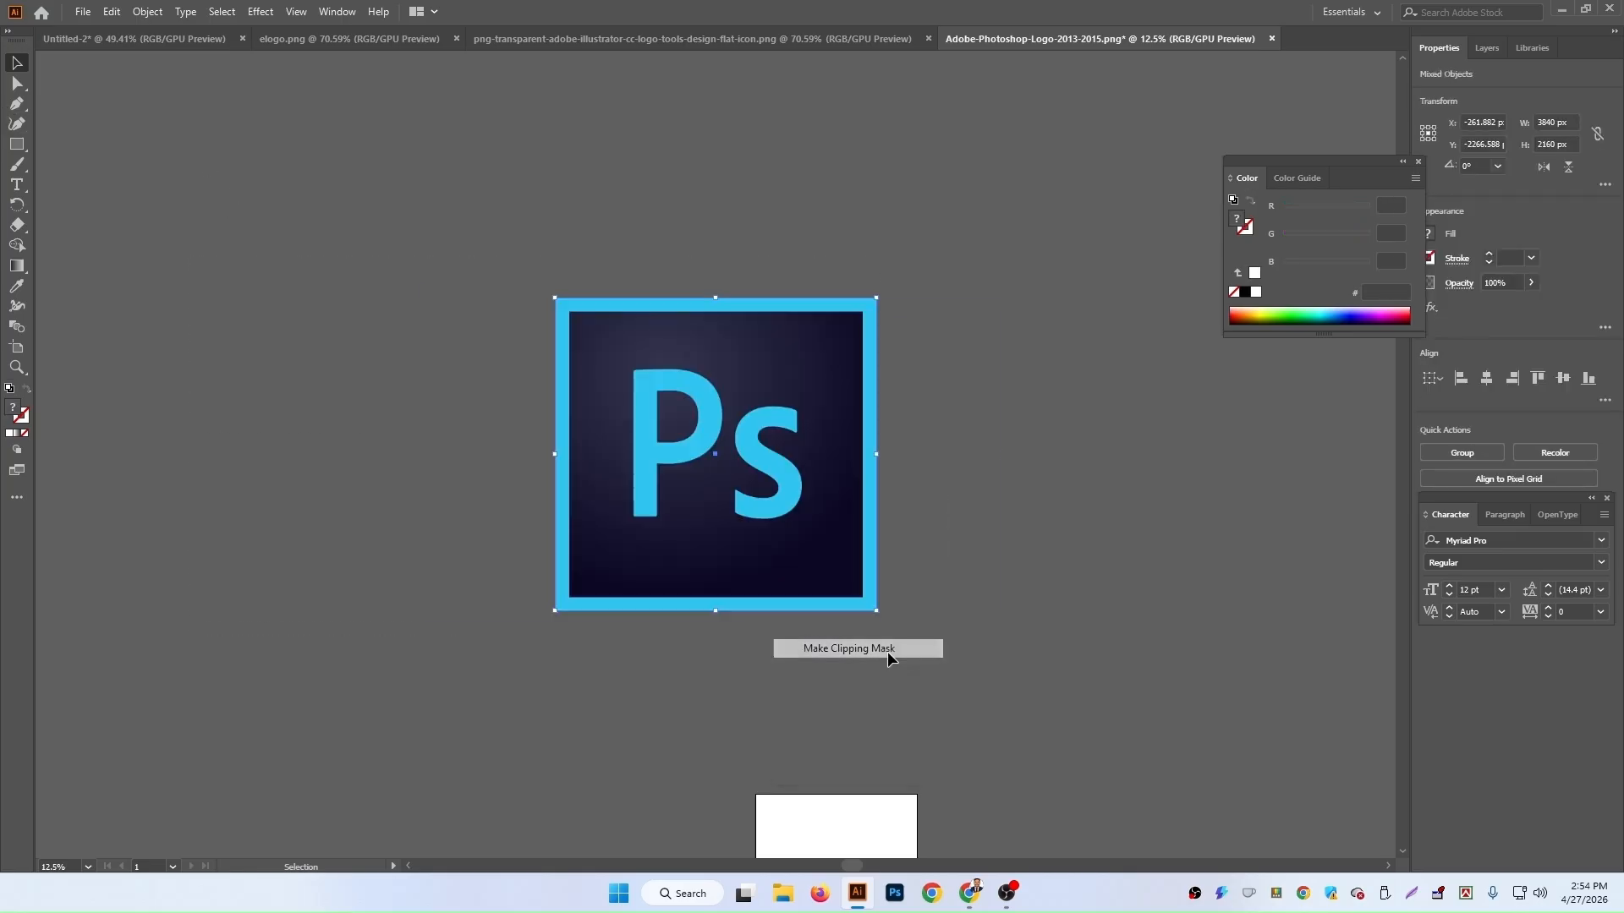
pyautogui.click(1142, 580)
# Step: Move the cropped Photoshop icon into the Untitled-2 document, scale it down and place it beside the artboard
pyautogui.moveTo(743, 495); pyautogui.dragTo(664, 423)
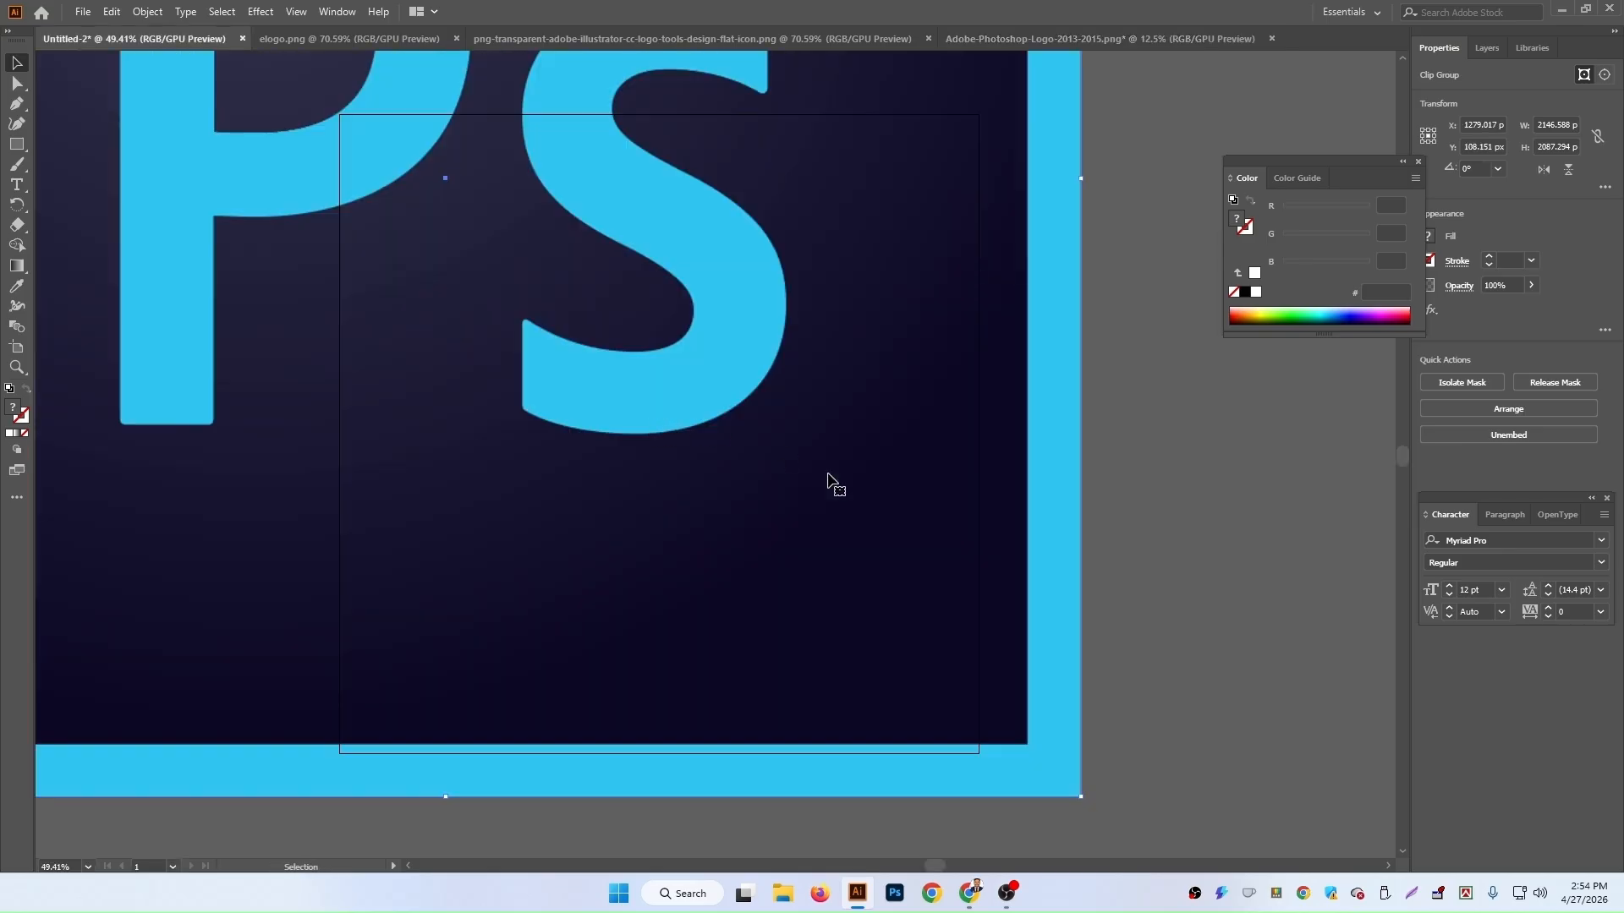
pyautogui.moveTo(1082, 797); pyautogui.dragTo(387, 120)
pyautogui.moveTo(264, 123); pyautogui.dragTo(866, 647)
pyautogui.moveTo(983, 646); pyautogui.dragTo(1143, 430)
# Step: Close the Photoshop logo document without saving
pyautogui.click(971, 38)
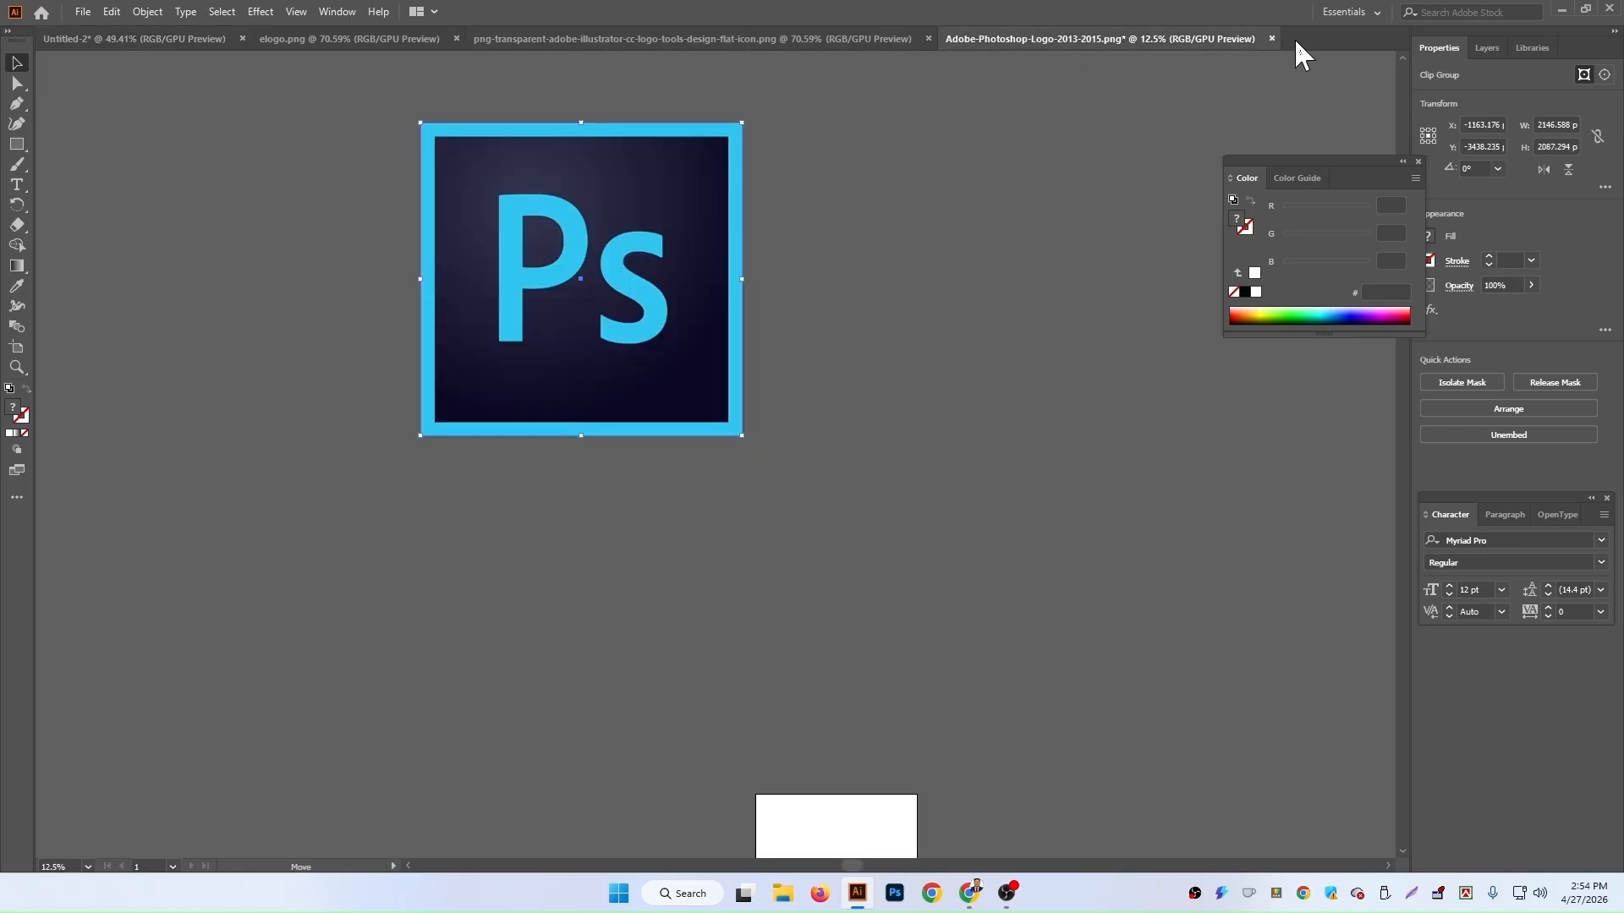
pyautogui.click(1271, 38)
pyautogui.click(925, 467)
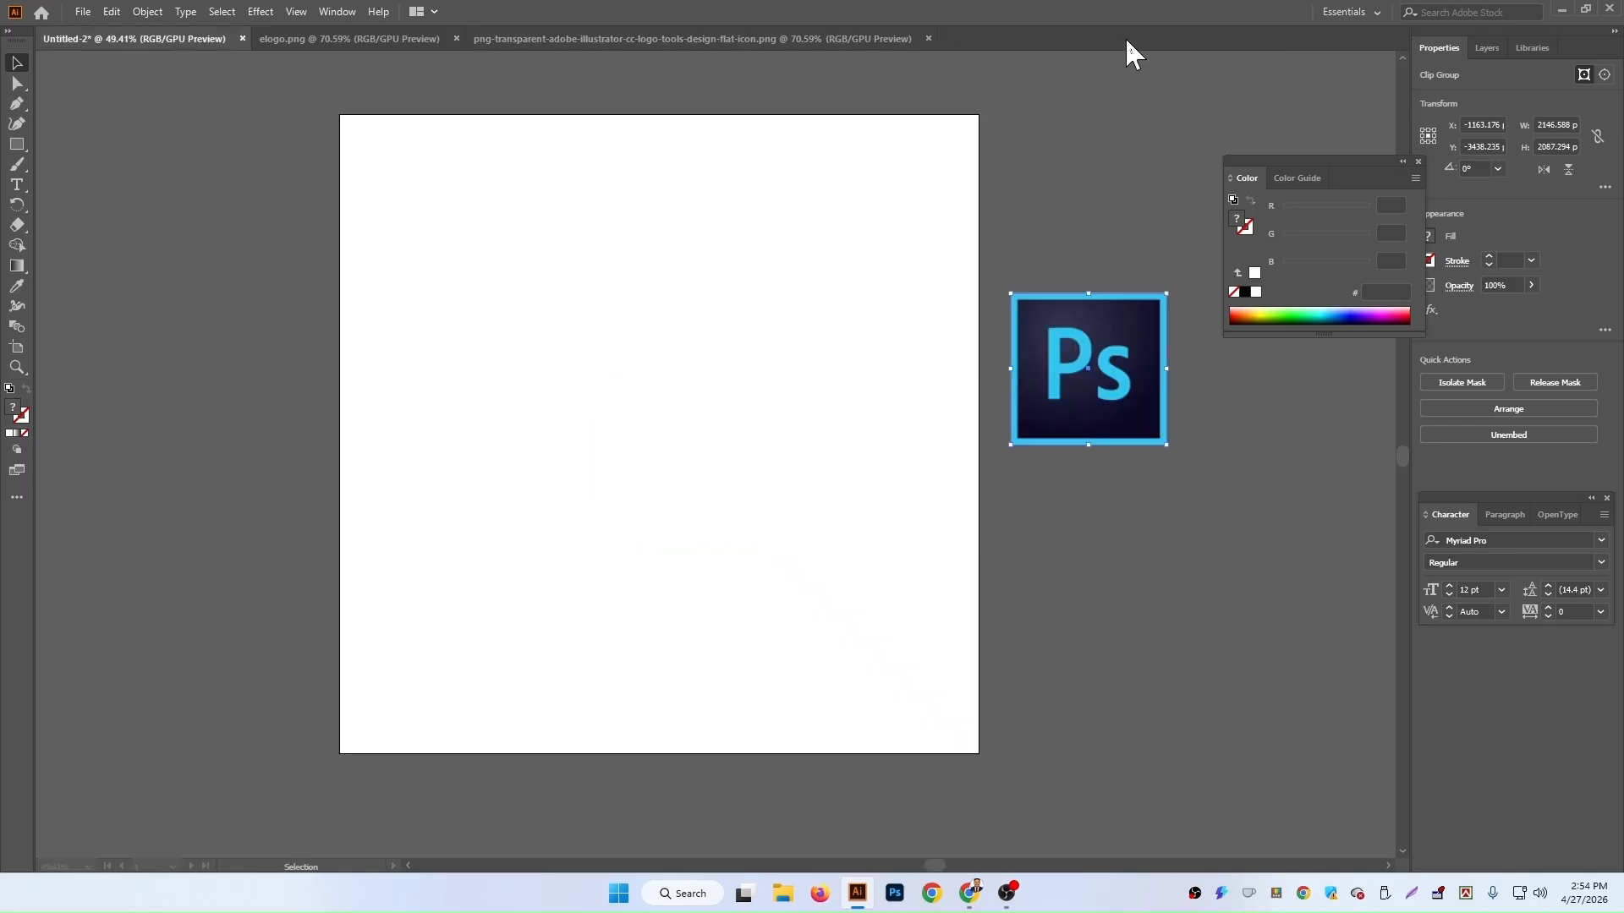
# Step: Bring the Illustrator logo into Untitled-2, scale it down and place it below the Photoshop icon
pyautogui.click(699, 46)
pyautogui.moveTo(860, 626); pyautogui.dragTo(1027, 569)
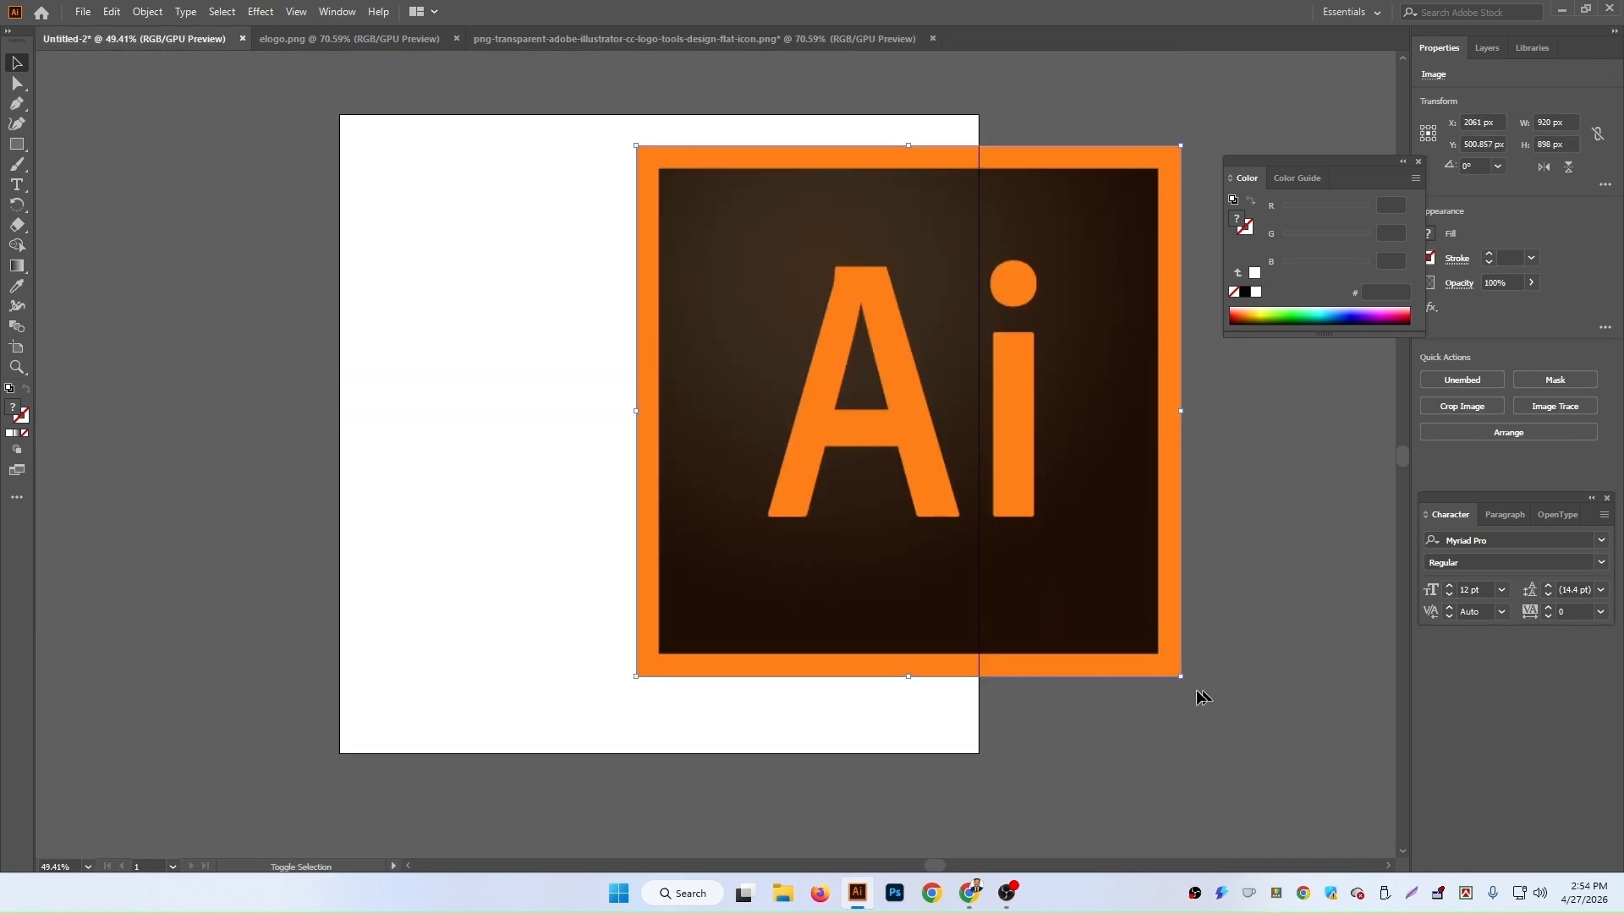
pyautogui.moveTo(1179, 679); pyautogui.dragTo(809, 314)
pyautogui.moveTo(720, 238); pyautogui.dragTo(1145, 567)
pyautogui.moveTo(1232, 644); pyautogui.dragTo(1128, 551)
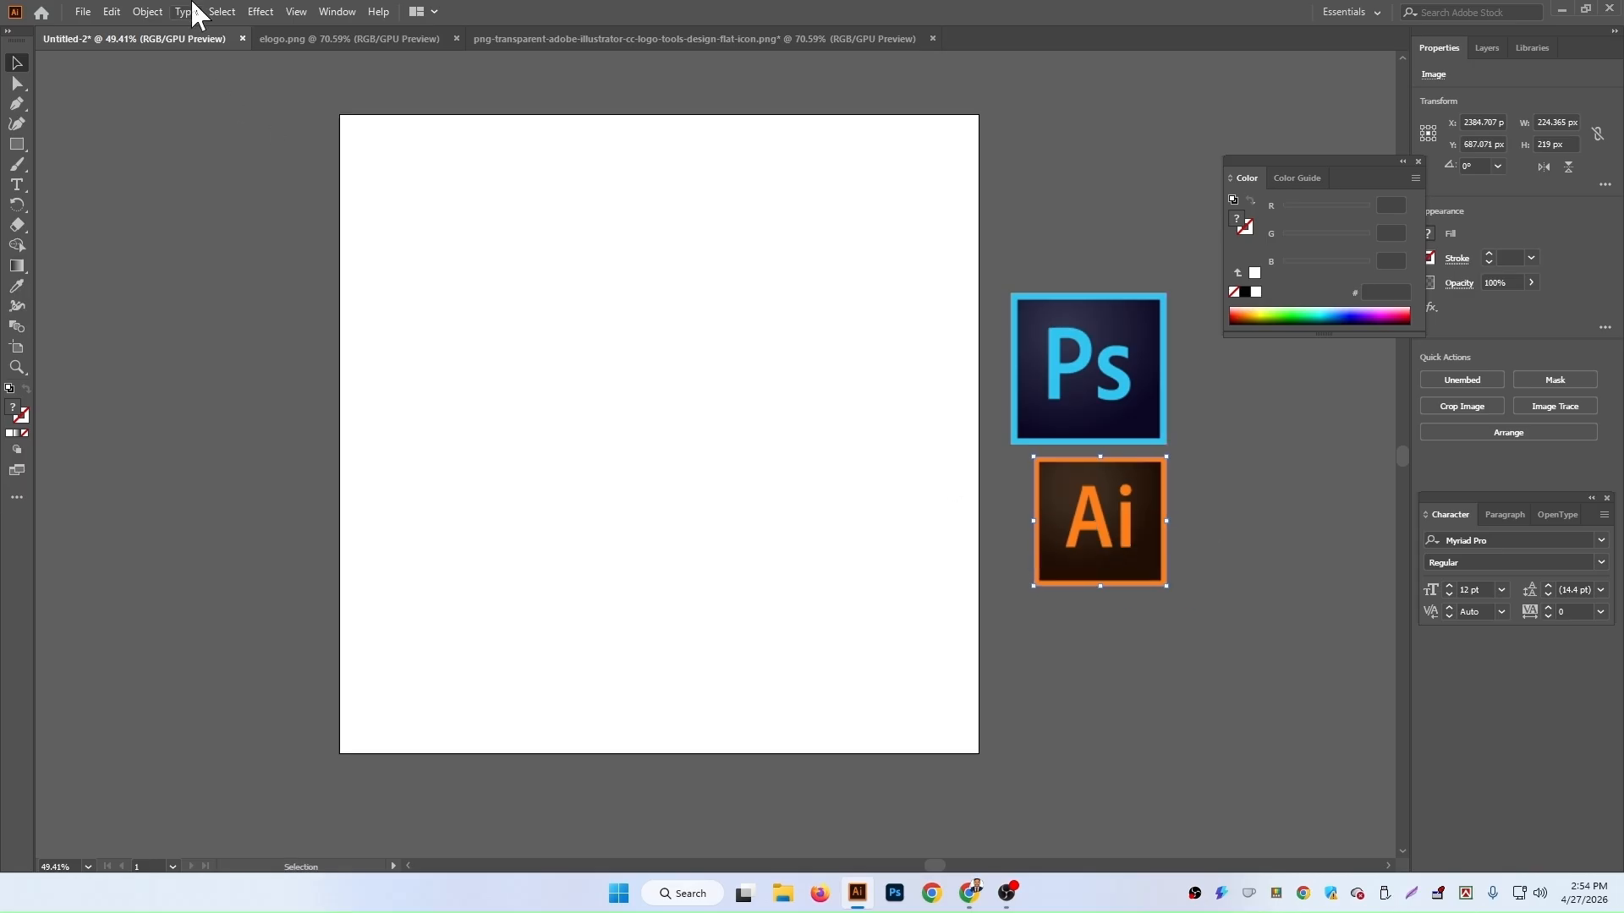
# Step: Bring the company logo from elogo.png into Untitled-2 and place it at the artboard's top-left corner
pyautogui.click(377, 42)
pyautogui.moveTo(677, 444); pyautogui.dragTo(562, 162)
pyautogui.moveTo(668, 166); pyautogui.dragTo(605, 164)
pyautogui.click(1158, 156)
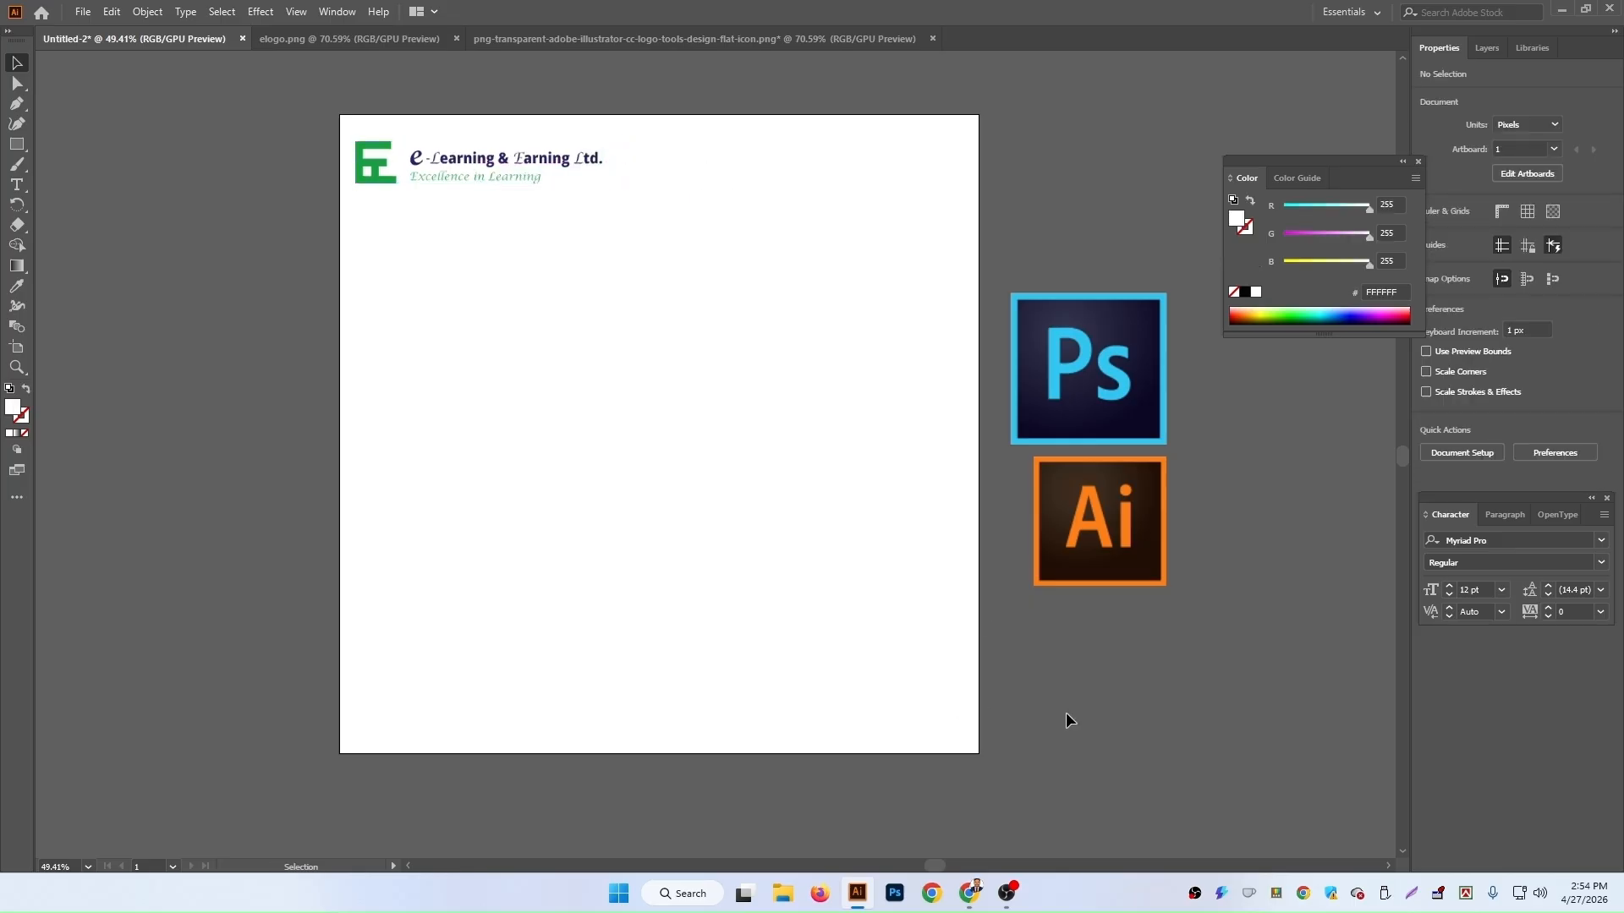
# Step: Open Social Media Post Design.ai from the Tech IT Youtube Chanel folder on Local Disk (E:)
pyautogui.hotkey('ctrl', 'o')
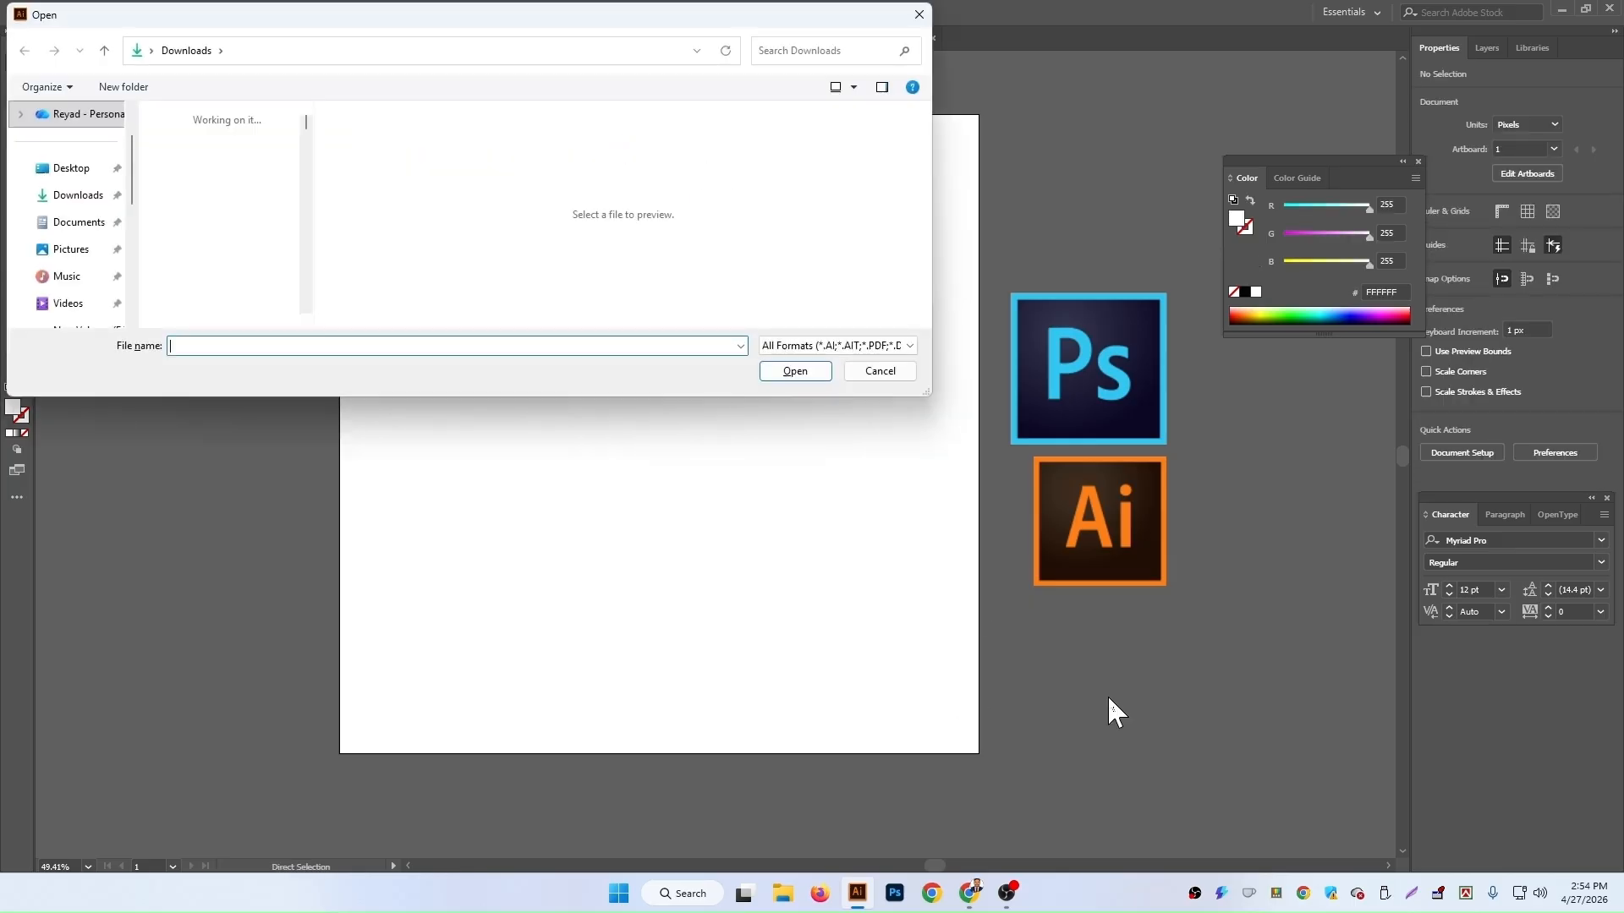
pyautogui.scroll(1, 65, 211)
pyautogui.click(89, 285)
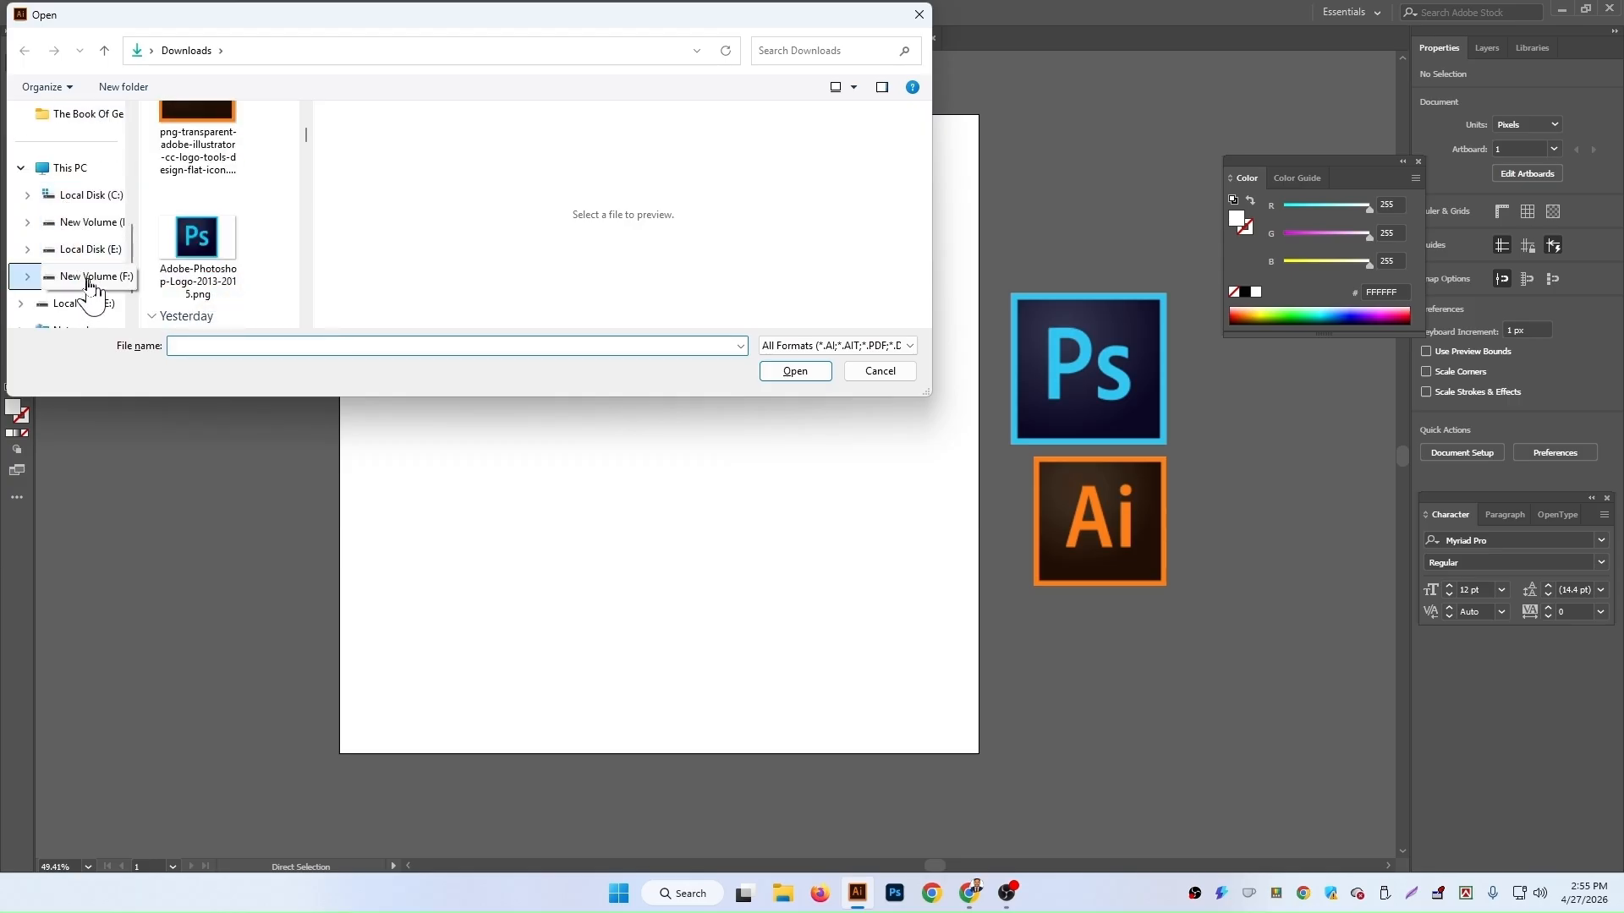
pyautogui.click(95, 231)
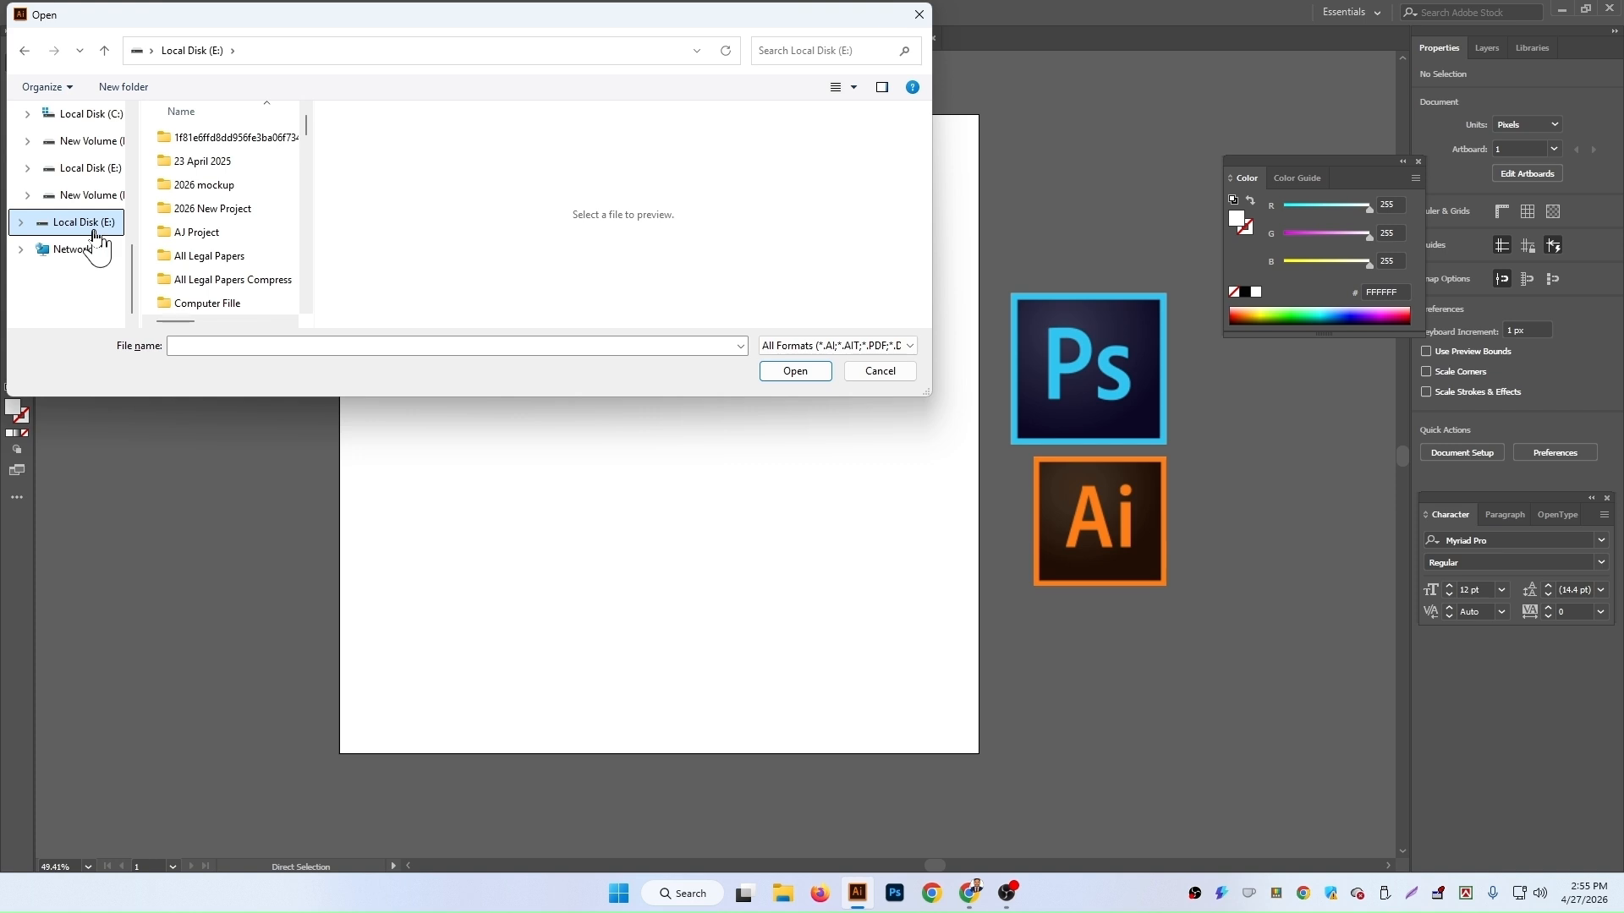
pyautogui.click(92, 197)
pyautogui.click(85, 168)
pyautogui.scroll(-5, 246, 220)
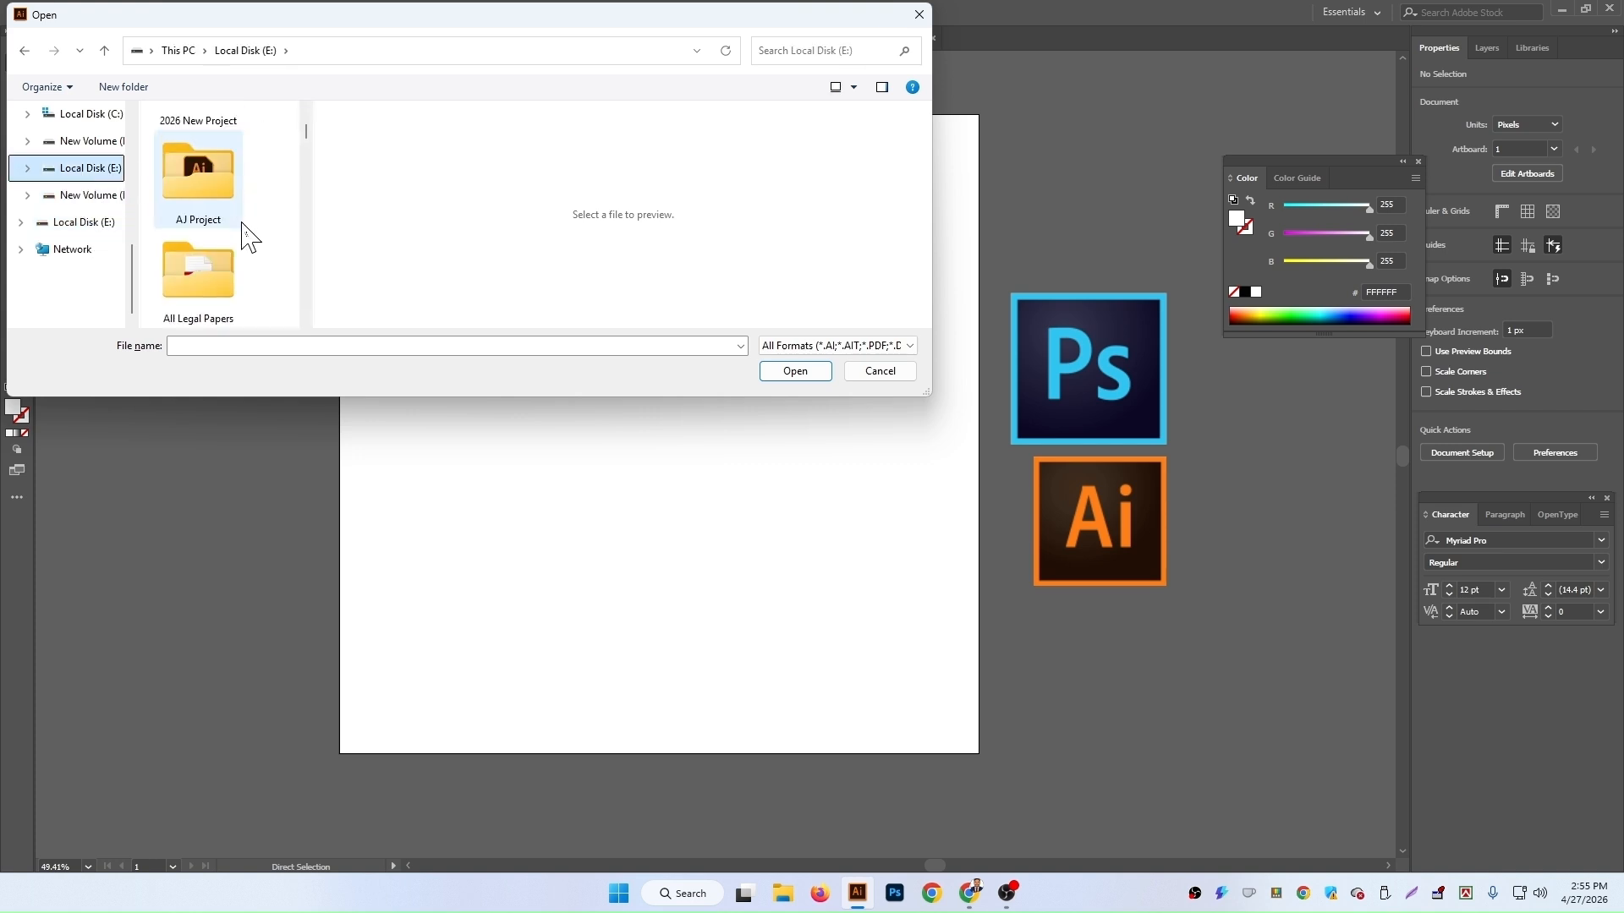
pyautogui.scroll(-5, 221, 220)
pyautogui.scroll(-5, 222, 220)
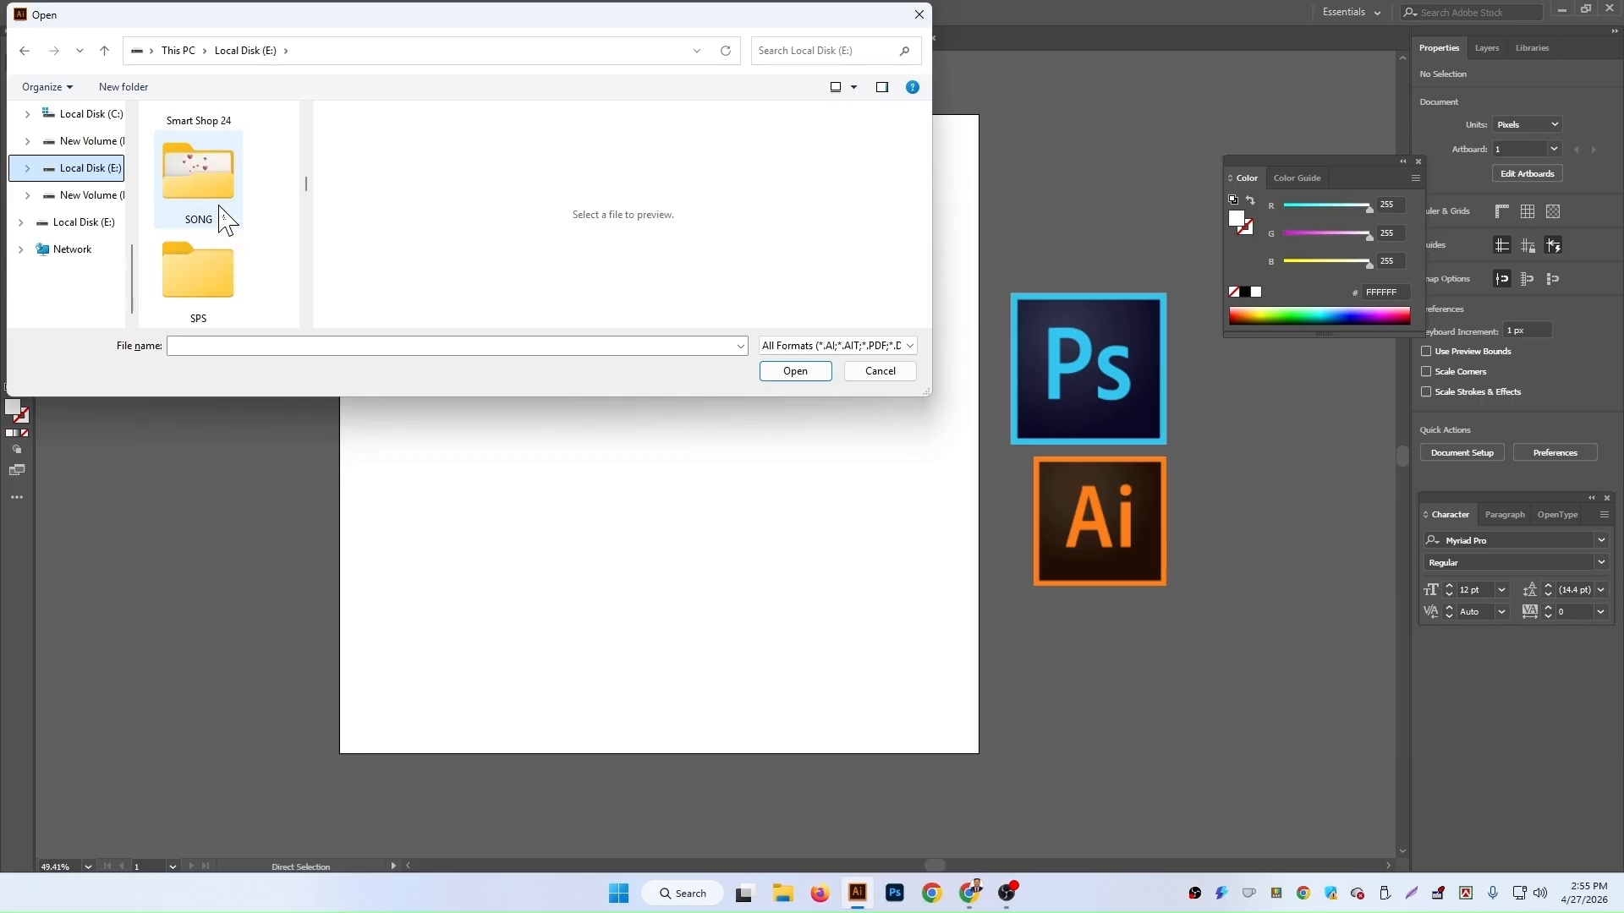
pyautogui.scroll(-3, 222, 221)
pyautogui.doubleClick(222, 211)
pyautogui.scroll(-5, 256, 221)
pyautogui.click(225, 168)
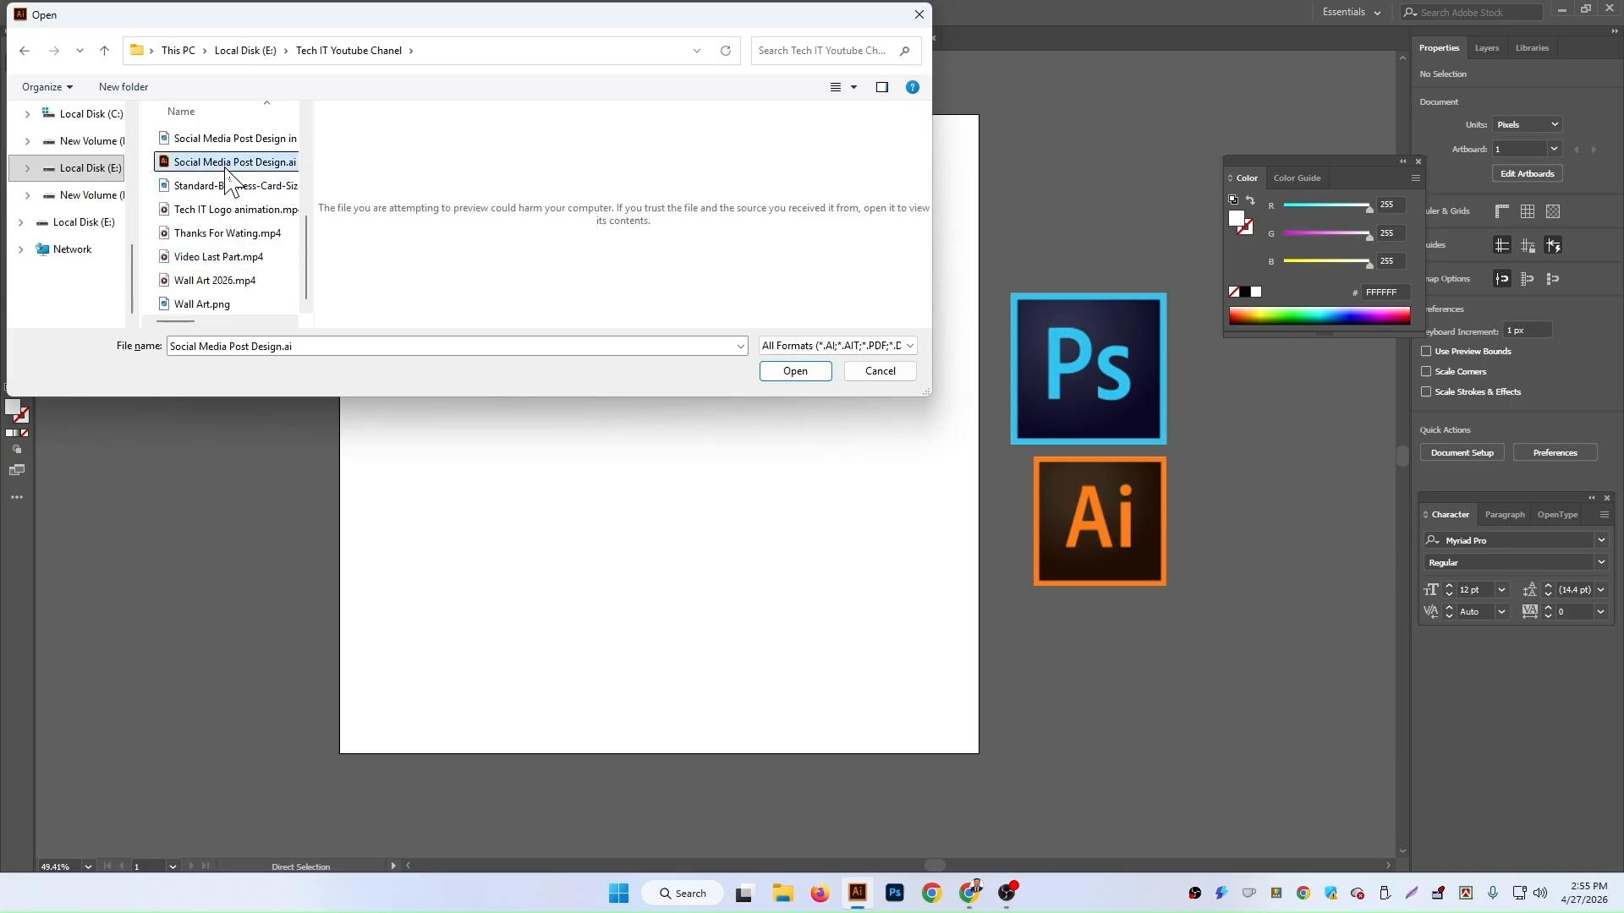
pyautogui.click(226, 166)
pyautogui.press('Escape')
pyautogui.click(783, 372)
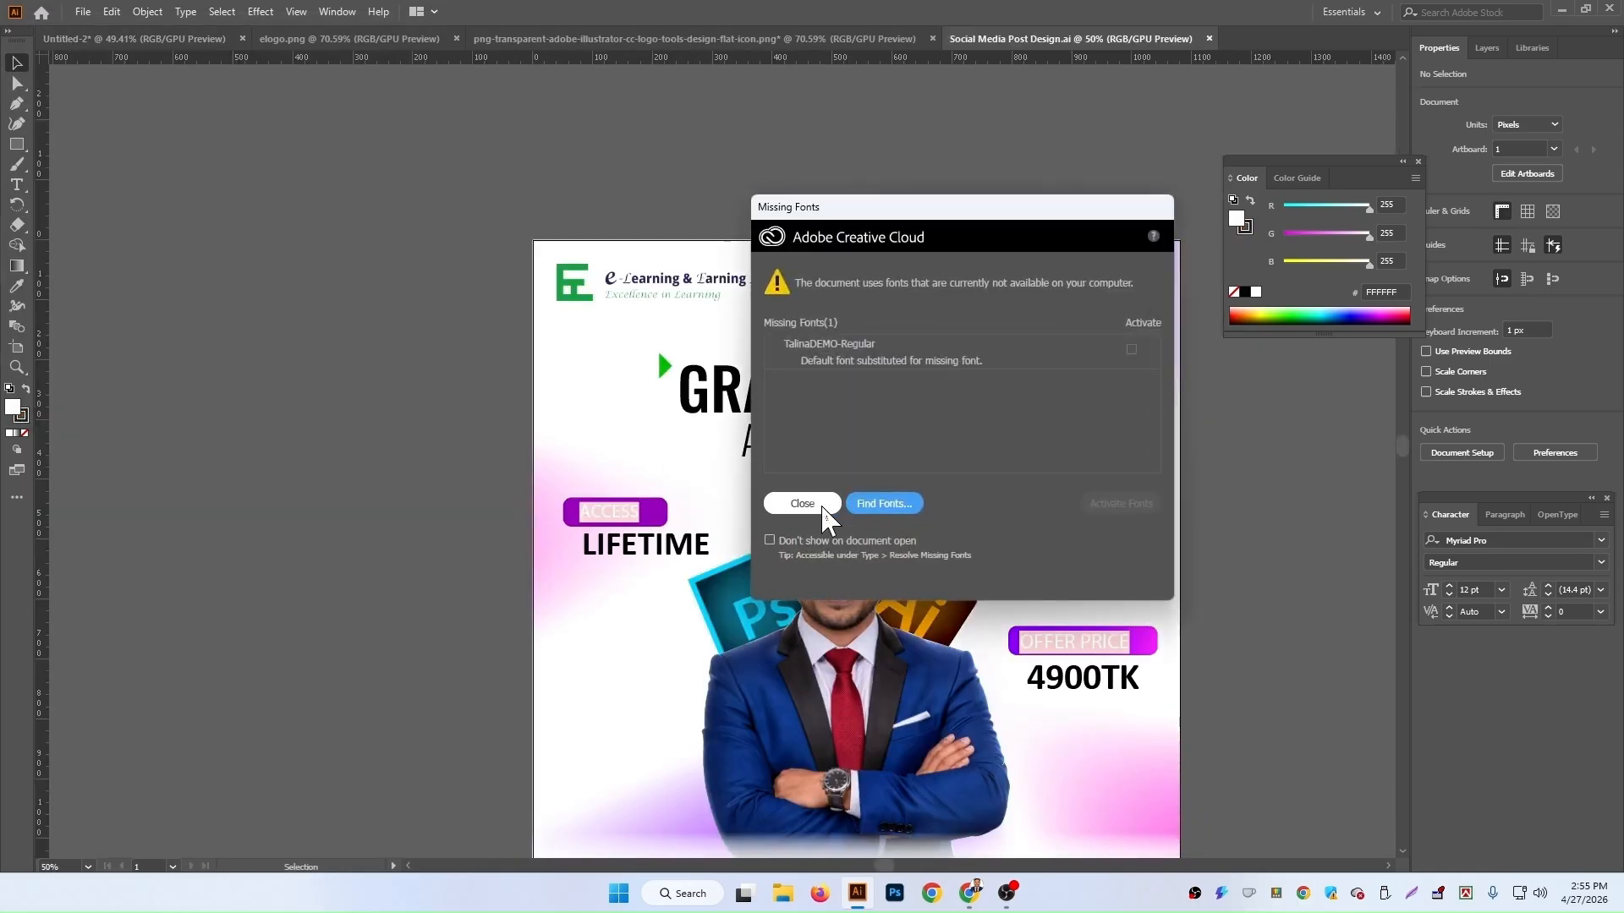
# Step: Select the man's portrait clip group in the post design and cut it out
pyautogui.click(795, 504)
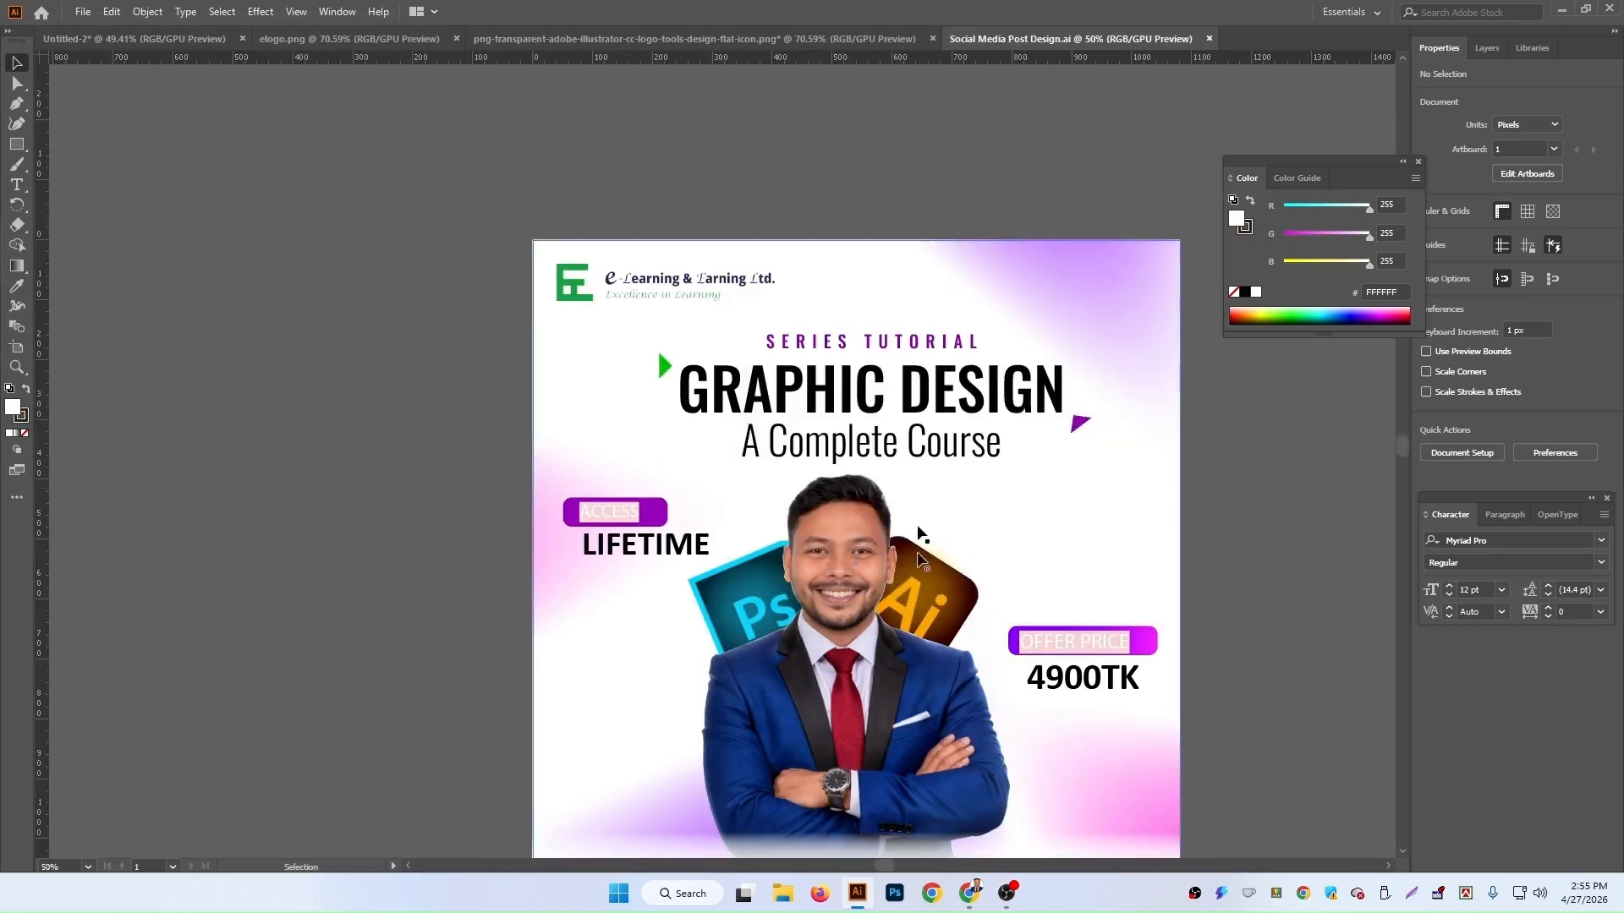
pyautogui.click(879, 721)
pyautogui.scroll(-5, 880, 720)
pyautogui.doubleClick(863, 420)
pyautogui.click(851, 425)
pyautogui.moveTo(852, 420); pyautogui.dragTo(559, 466)
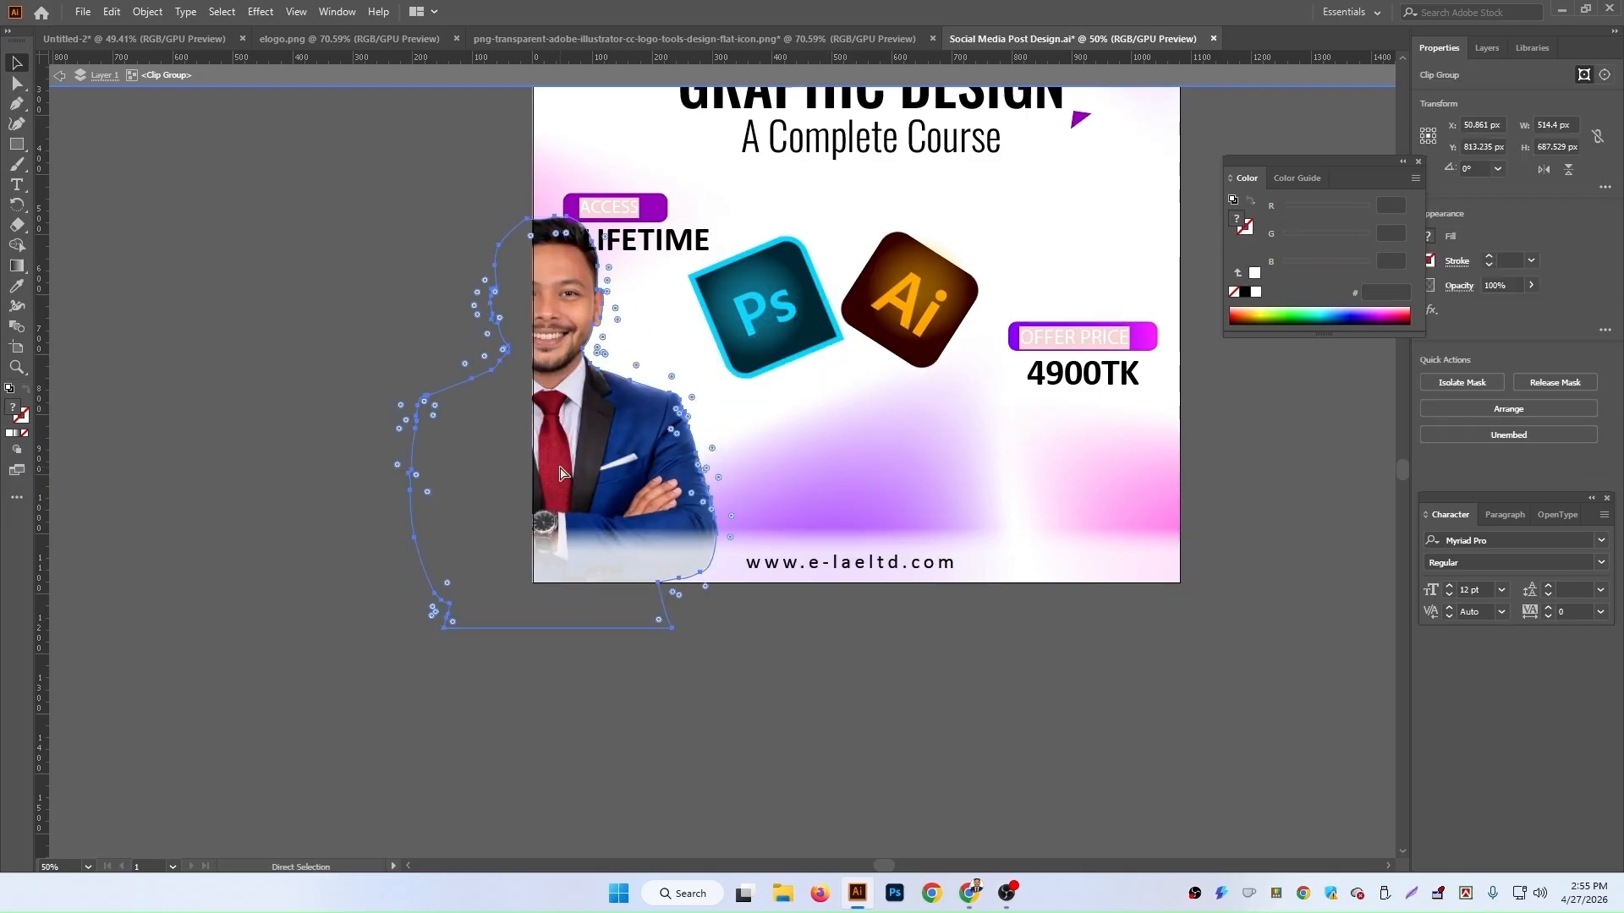
pyautogui.press('Delete')
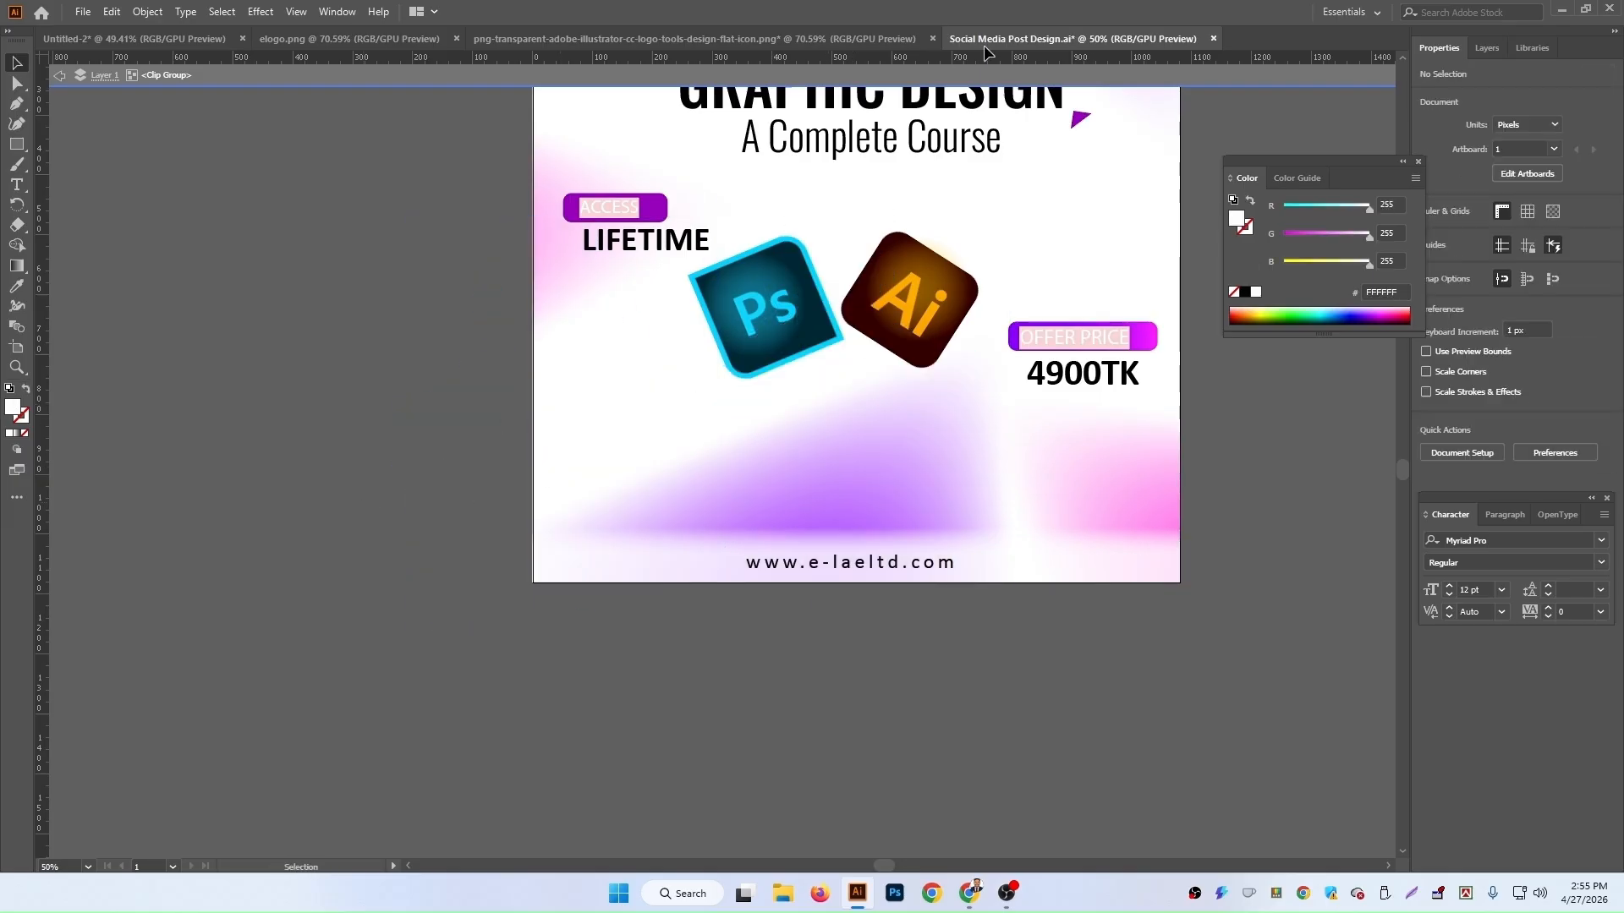
# Step: Close Social Media Post Design.ai without saving and paste the portrait onto the Untitled-2 artboard
pyautogui.click(1212, 38)
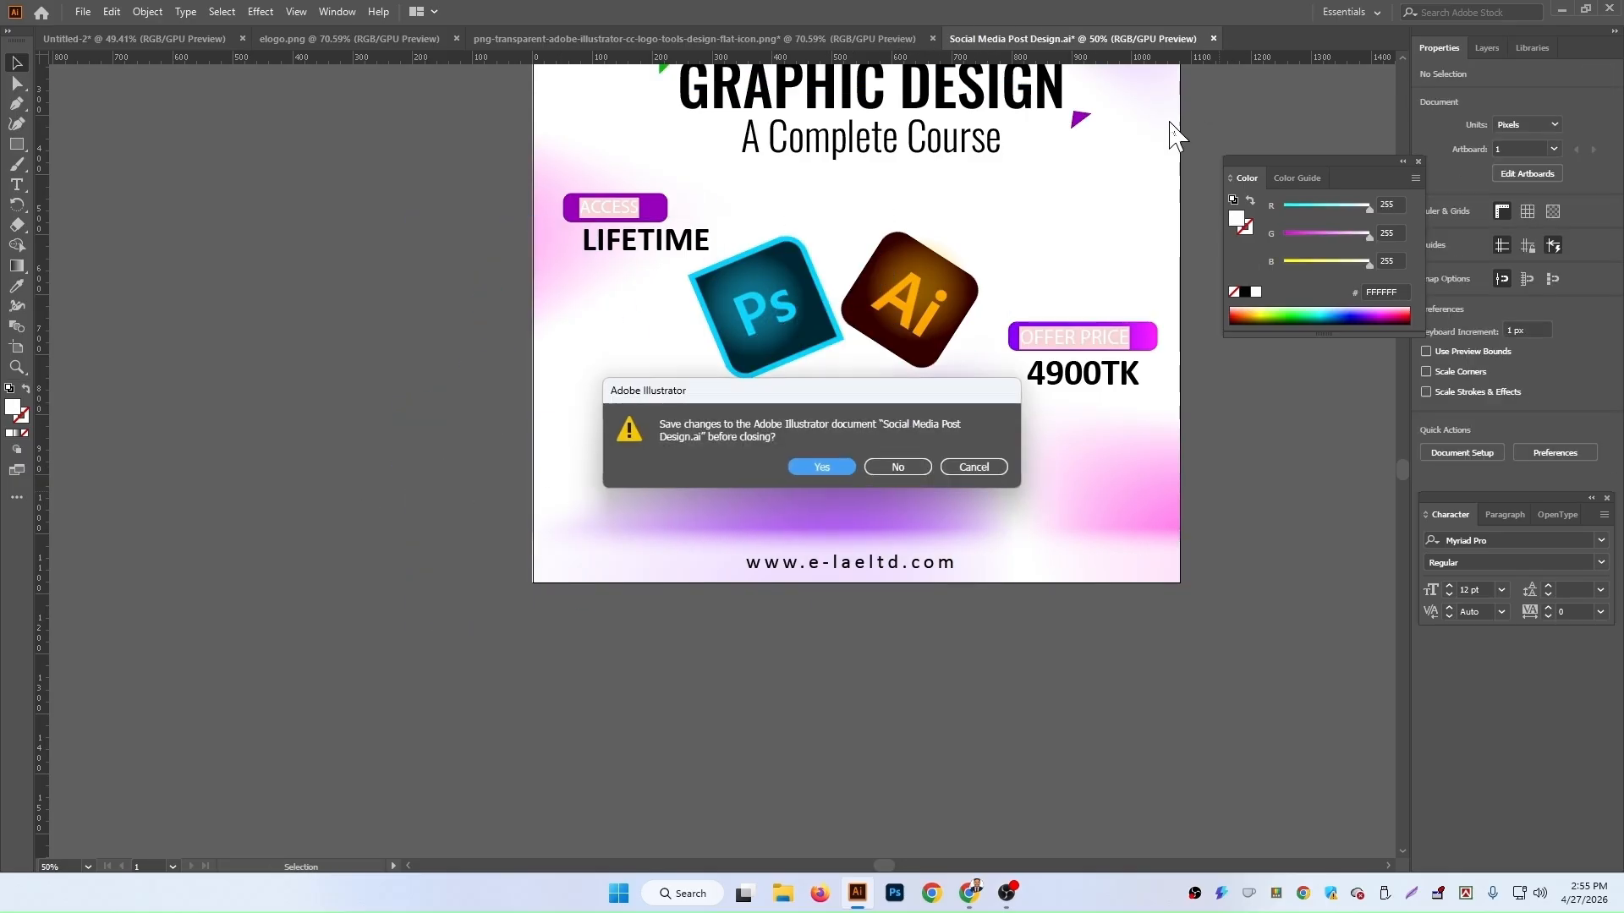
pyautogui.click(898, 468)
pyautogui.hotkey('ctrl', 'v')
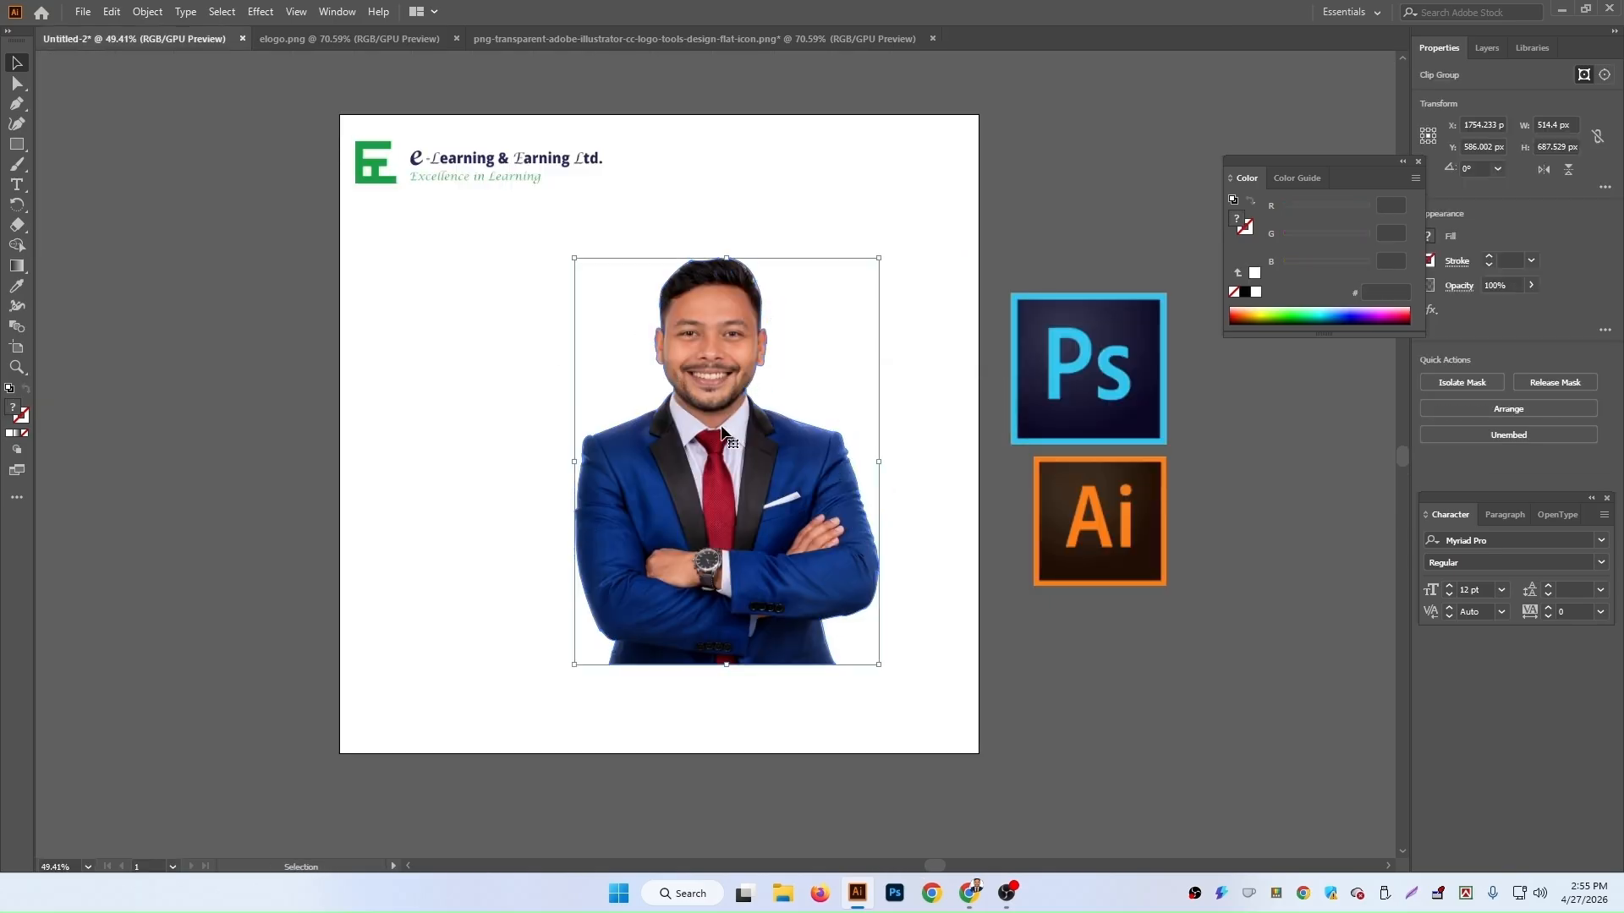
# Step: Move the portrait down so its bottom sits on the artboard's lower edge
pyautogui.scroll(-4, 719, 338)
pyautogui.moveTo(757, 245); pyautogui.dragTo(695, 335)
pyautogui.scroll(4, 424, 365)
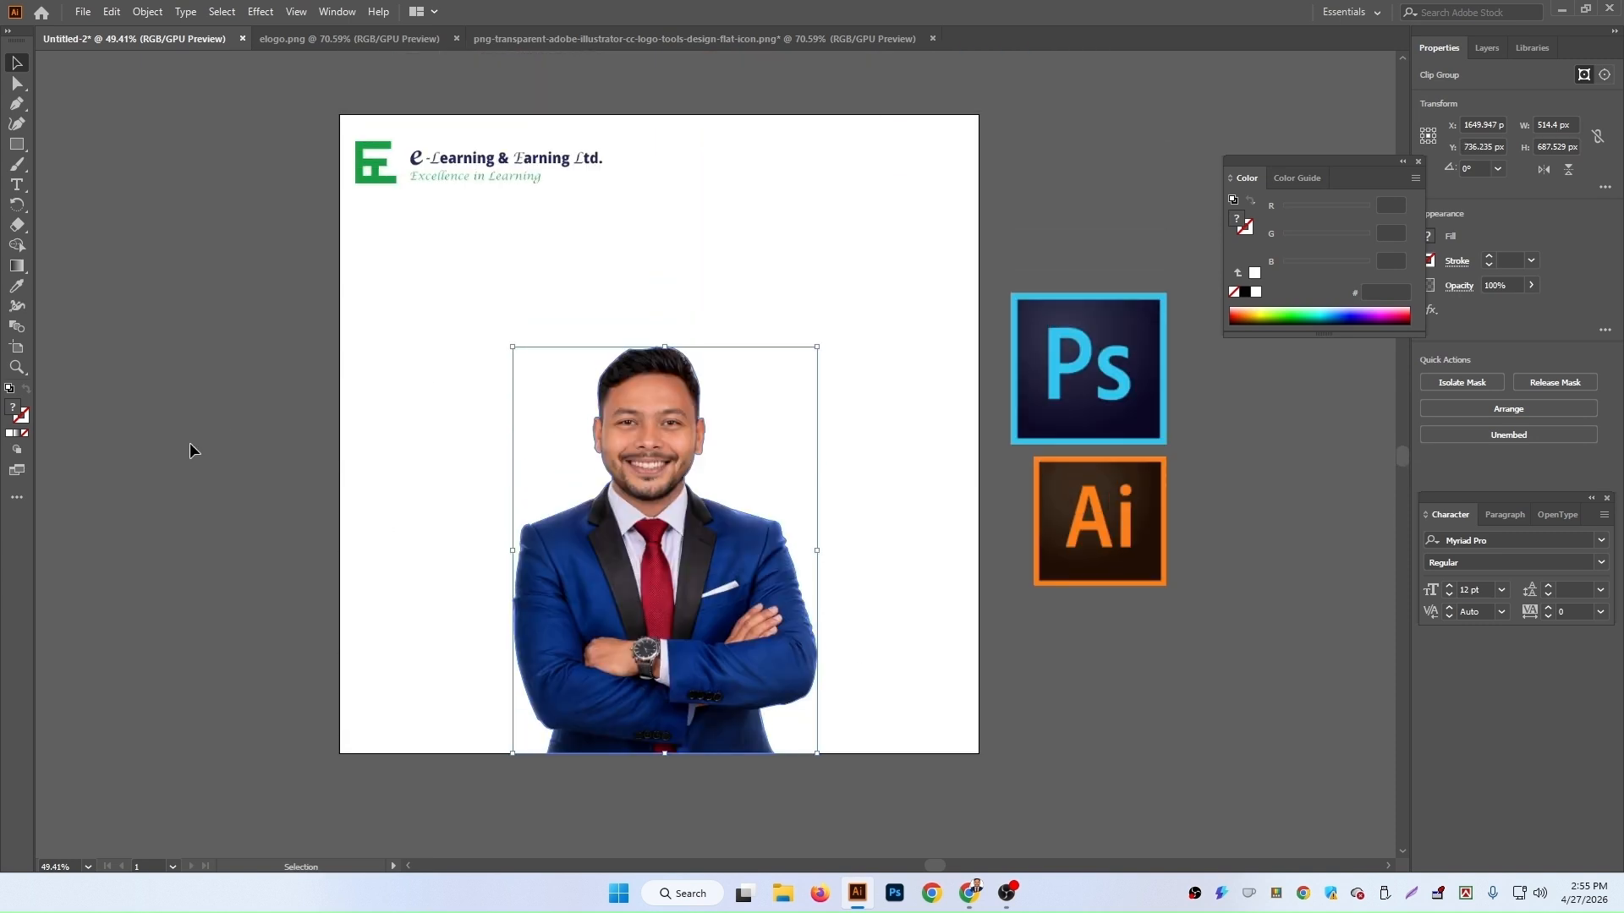
pyautogui.click(189, 444)
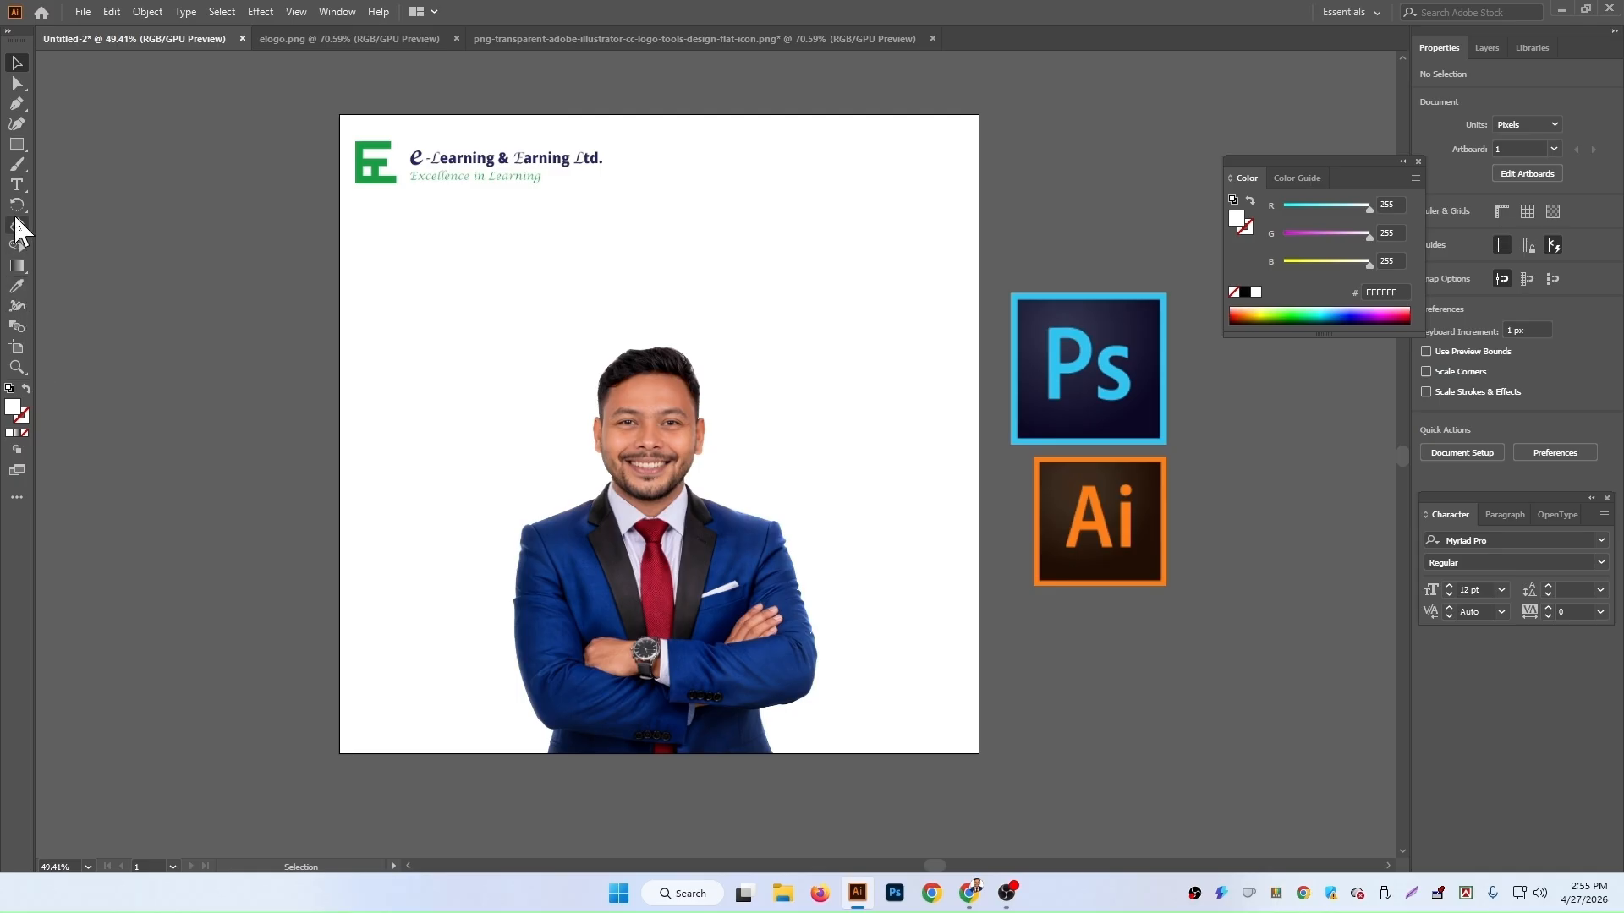
# Step: Add a vertical guide at the artboard's centre, snapping it to a temporary full-width rectangle that is then deleted
pyautogui.click(17, 144)
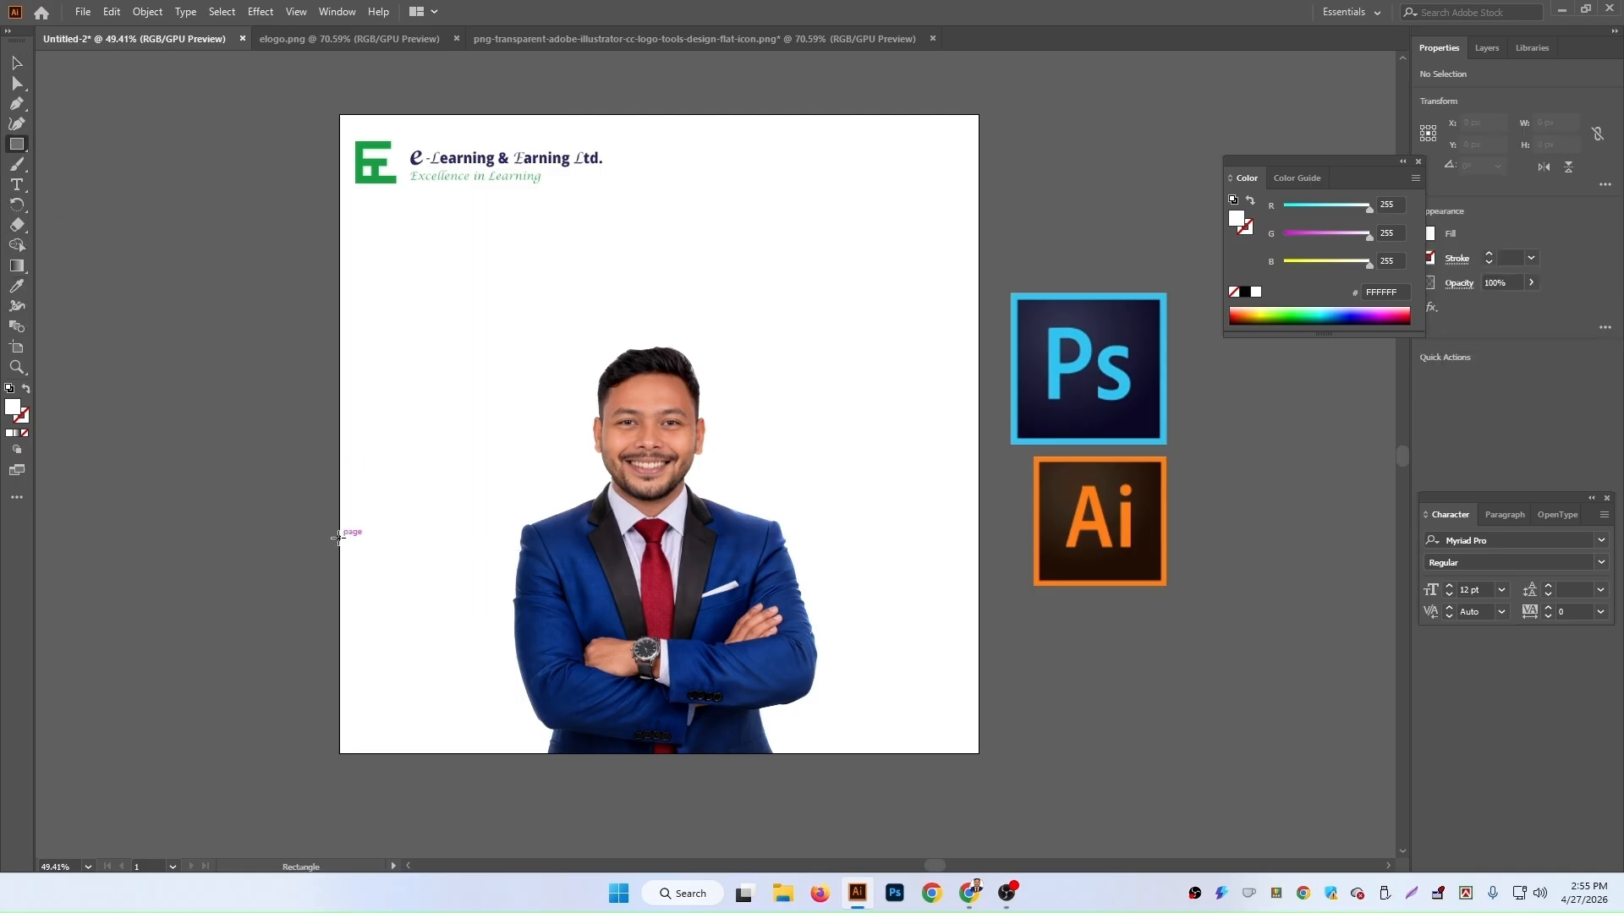
pyautogui.moveTo(340, 544); pyautogui.dragTo(978, 658)
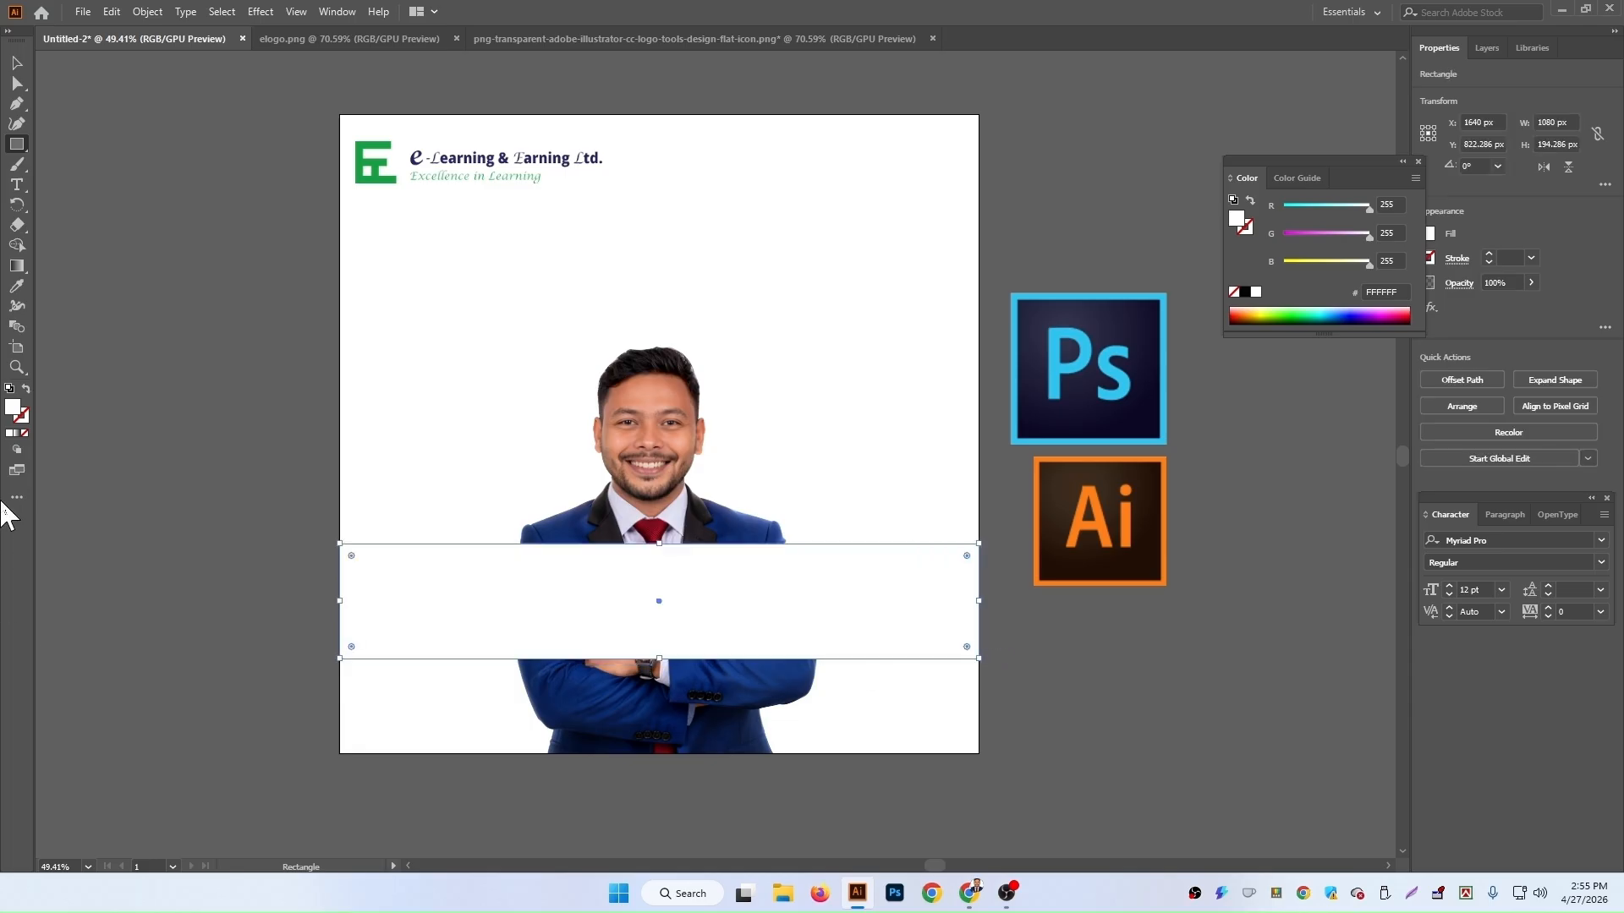
pyautogui.hotkey('ctrl', 'r')
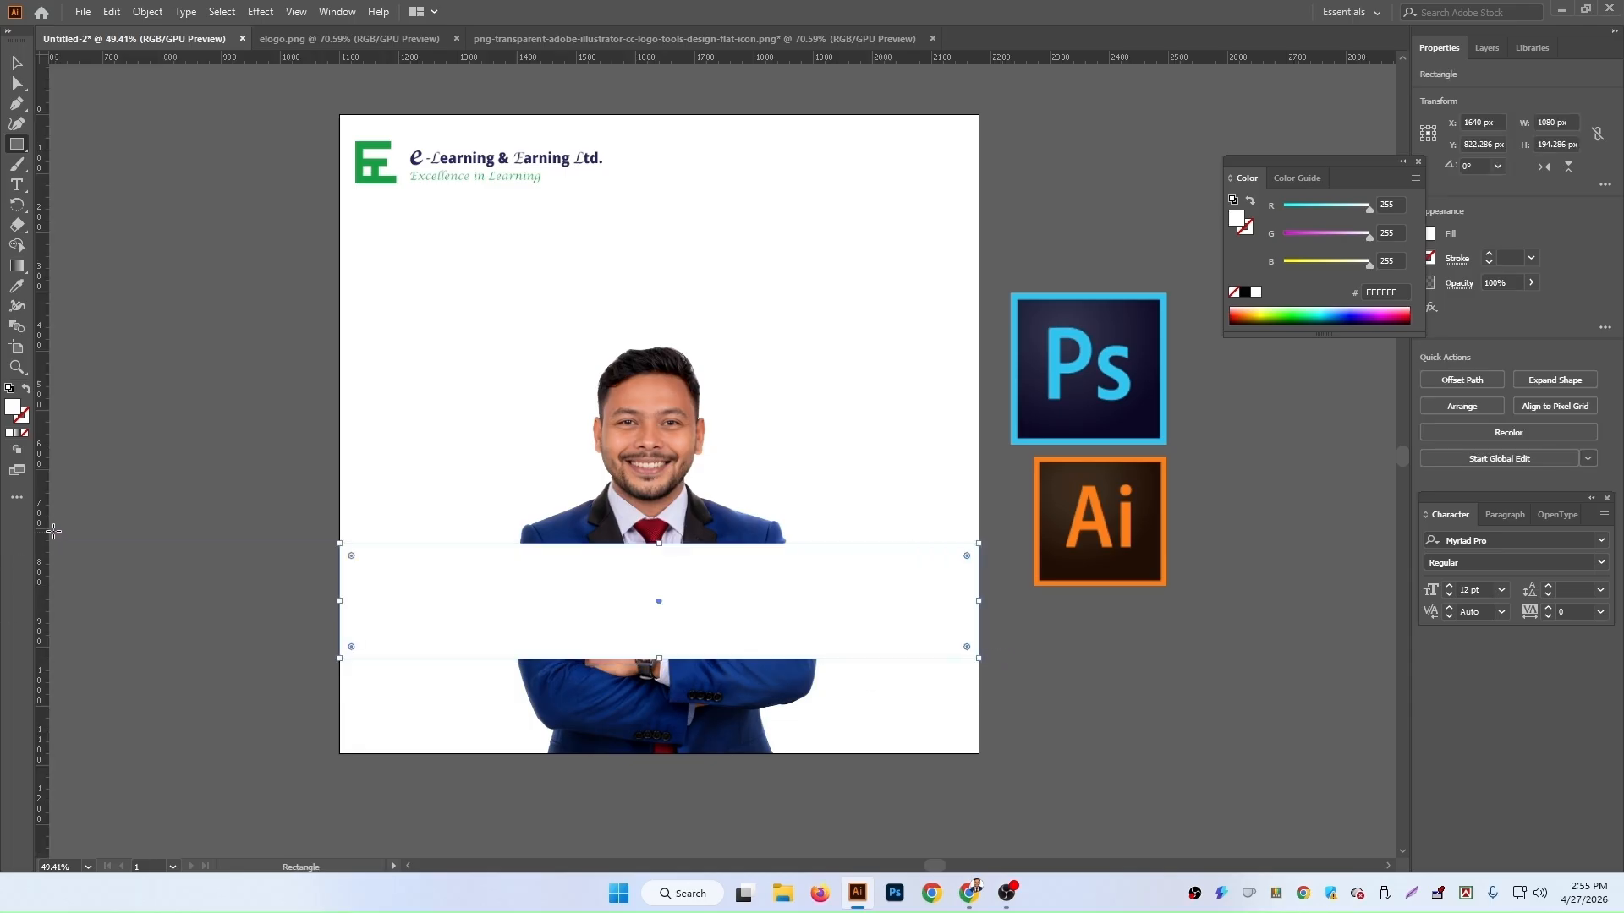
pyautogui.moveTo(44, 527); pyautogui.dragTo(659, 662)
pyautogui.click(17, 63)
pyautogui.click(756, 606)
pyautogui.press('Delete')
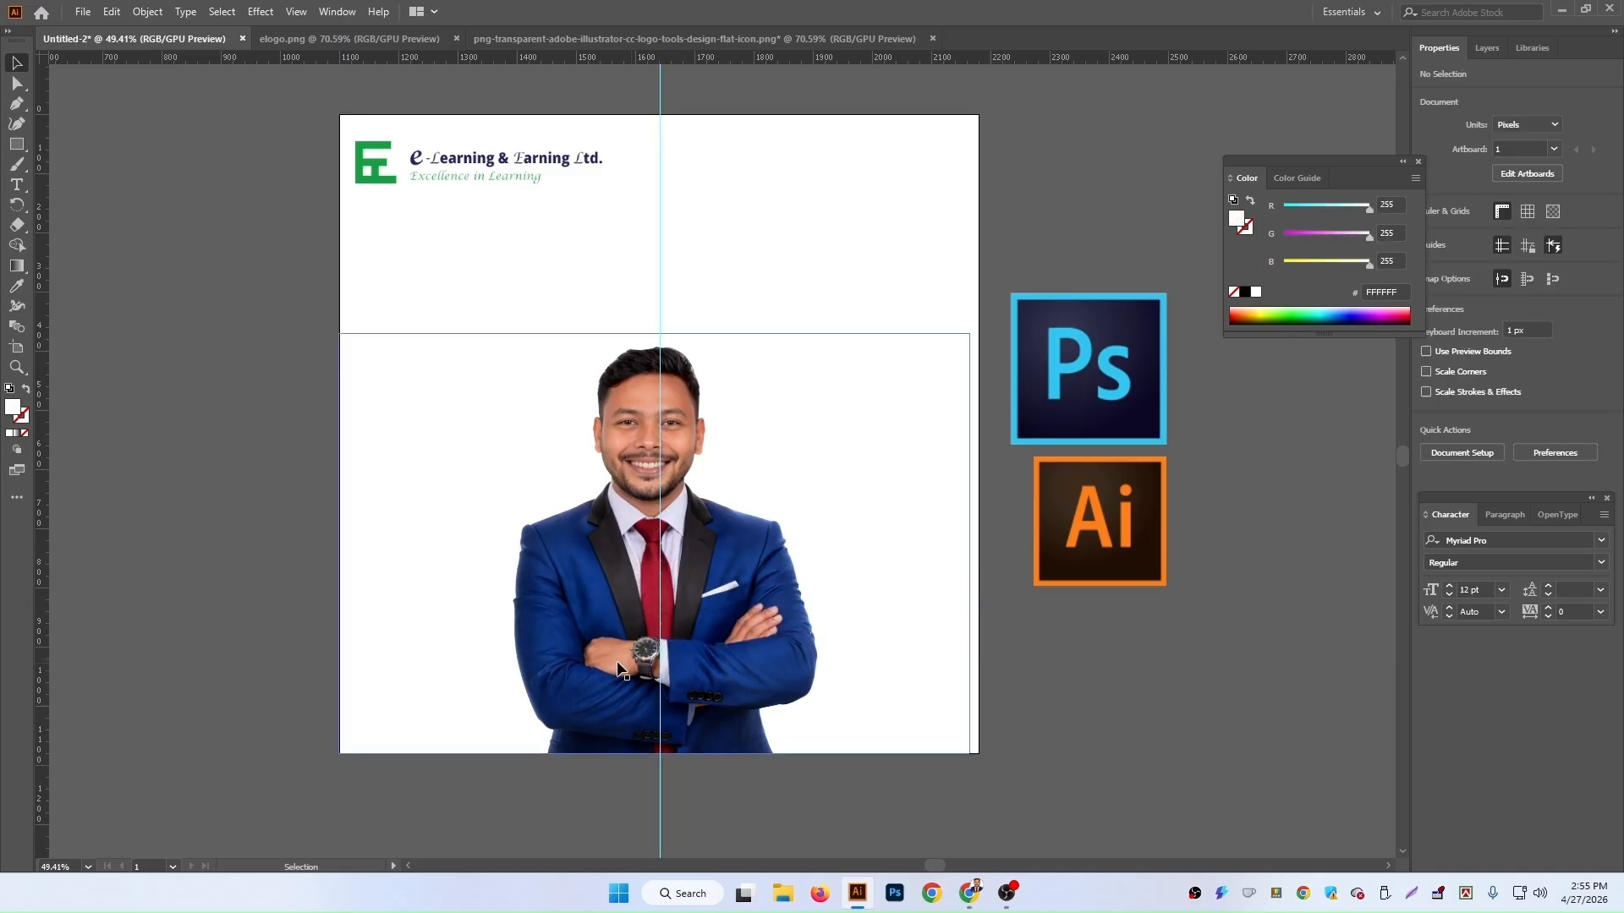
# Step: Nudge the portrait left to centre it on the guide
pyautogui.click(768, 592)
pyautogui.press('Left')
pyautogui.press('Left')
pyautogui.press('Left')
pyautogui.press('Left')
pyautogui.press('Left')
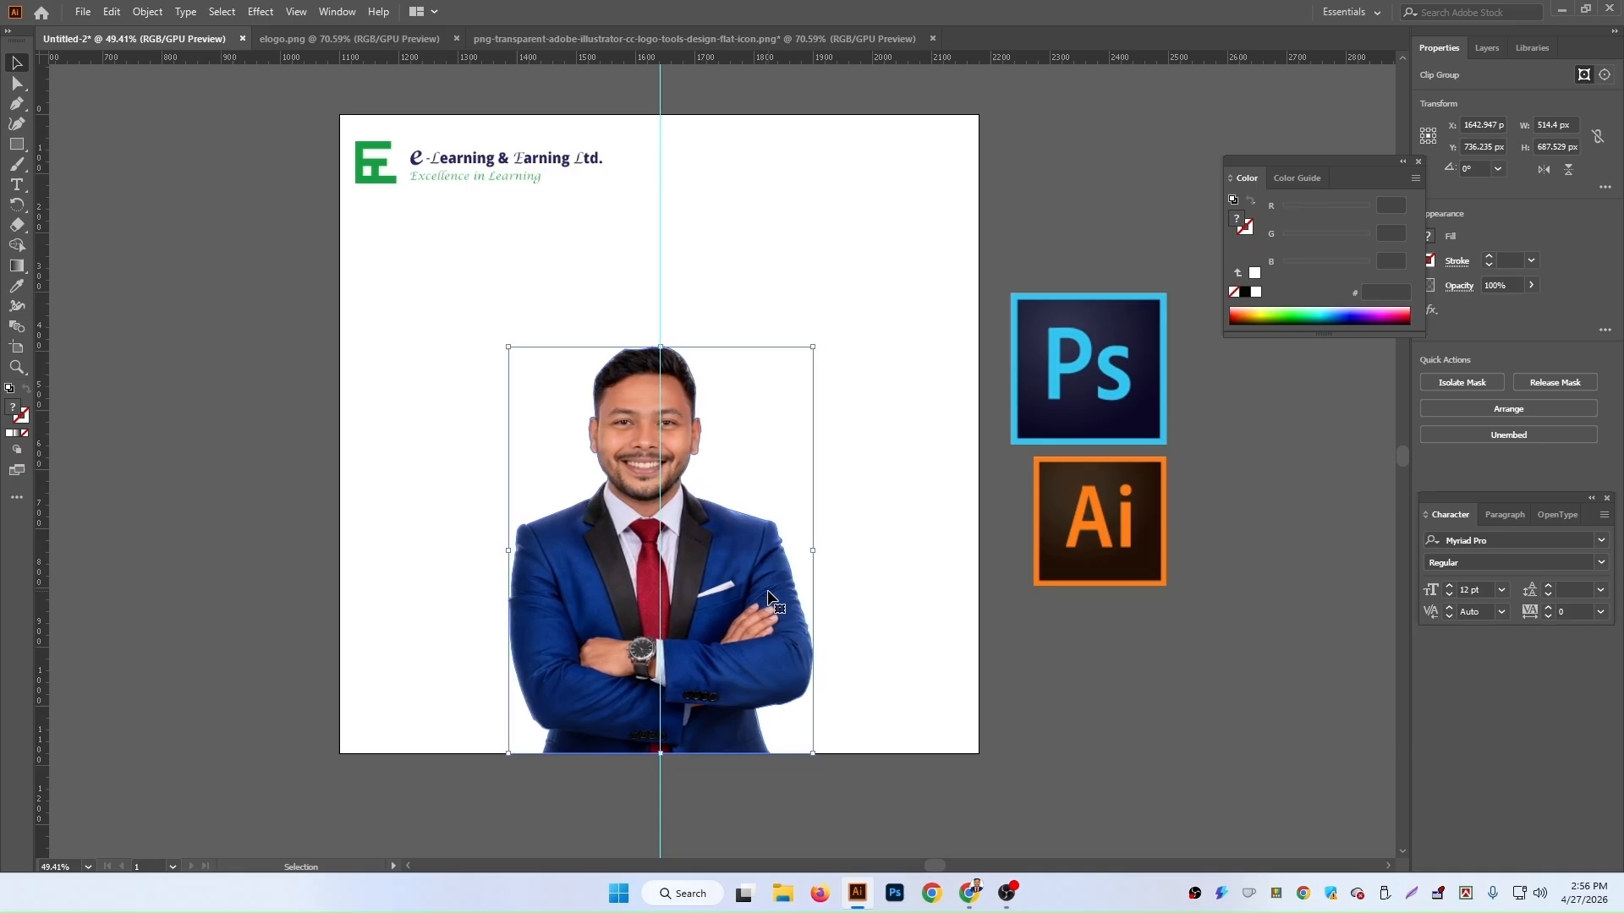
# Step: Arrange the Ps and Ai logos side by side at the artboard's edge
pyautogui.click(1113, 663)
pyautogui.moveTo(1113, 360); pyautogui.dragTo(926, 350)
pyautogui.moveTo(1110, 551); pyautogui.dragTo(1059, 420)
pyautogui.click(1070, 464)
pyautogui.moveTo(1019, 368); pyautogui.dragTo(1192, 369)
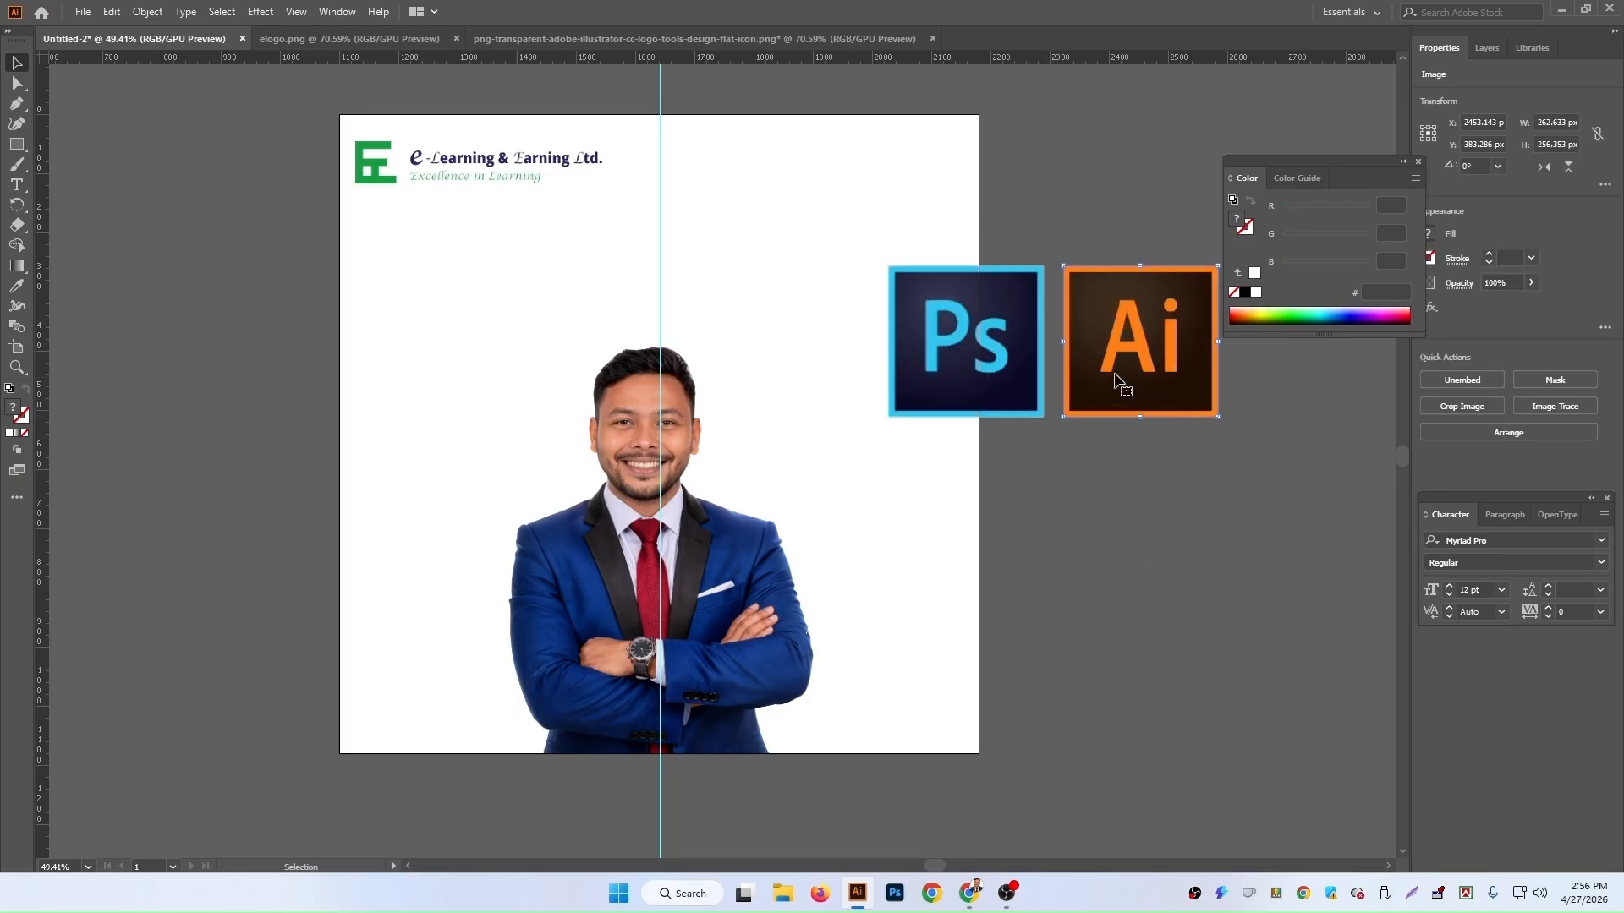
# Step: Move both logos together behind the portrait's head
pyautogui.keyDown('shift'); pyautogui.click(1048, 380); pyautogui.keyUp('shift')
pyautogui.moveTo(1049, 381); pyautogui.dragTo(776, 429)
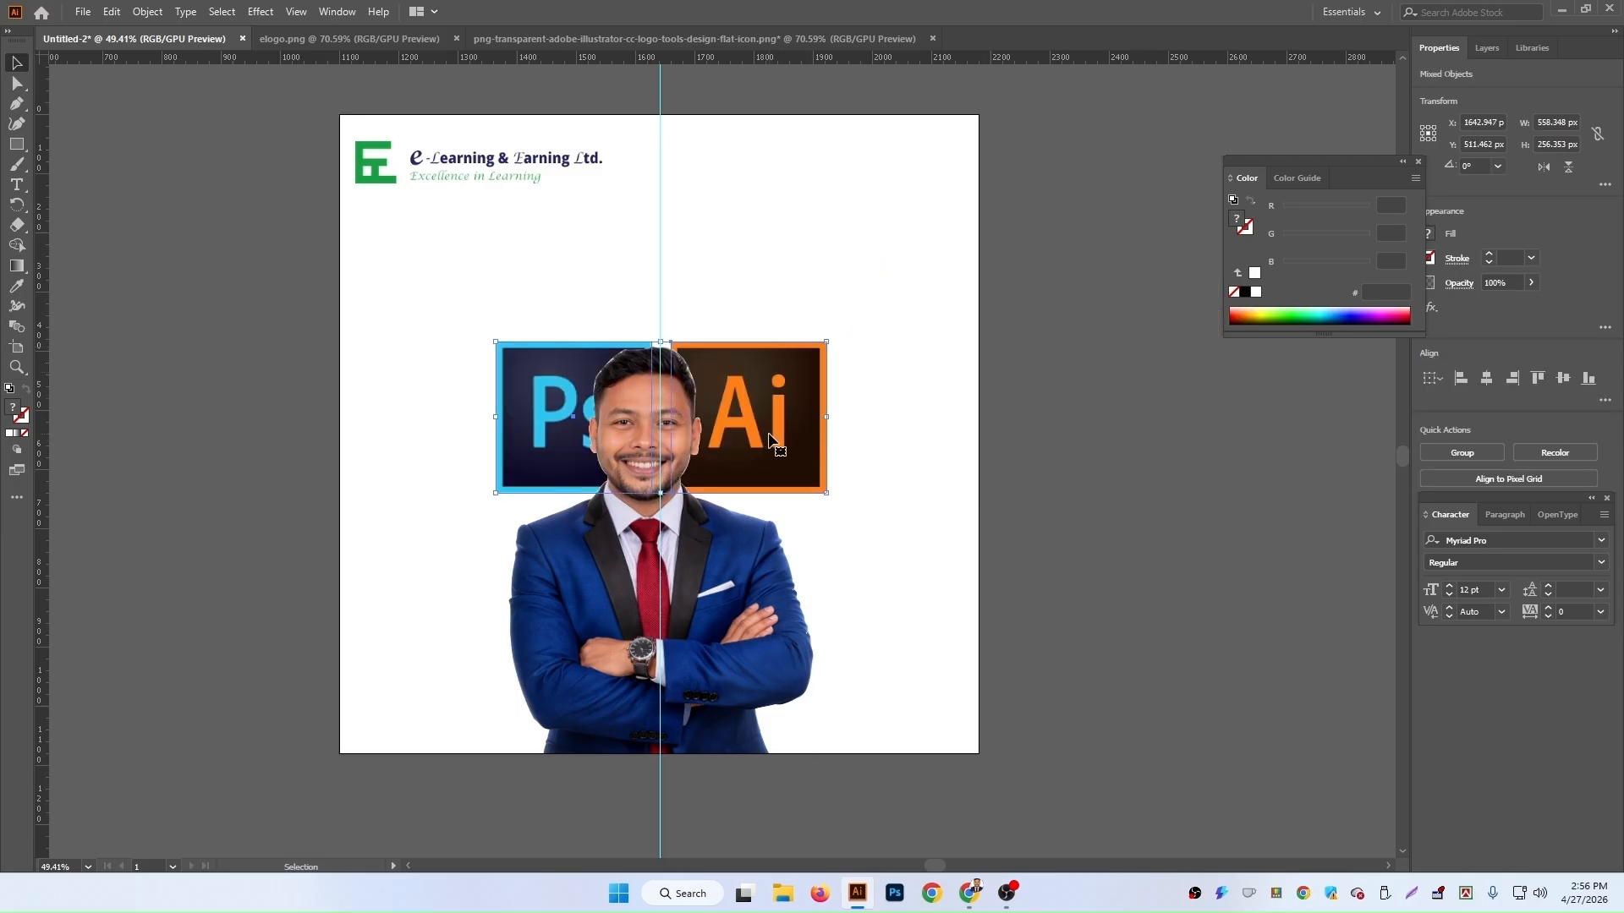
pyautogui.moveTo(832, 418); pyautogui.dragTo(715, 449)
pyautogui.click(1183, 539)
# Step: Rotate the Ai logo to about 333° so it tilts behind the portrait's shoulder
pyautogui.click(731, 431)
pyautogui.moveTo(758, 375); pyautogui.dragTo(781, 463)
pyautogui.click(1080, 496)
# Step: Rotate the Ps logo to about 17° and shift it down behind the other shoulder
pyautogui.click(510, 438)
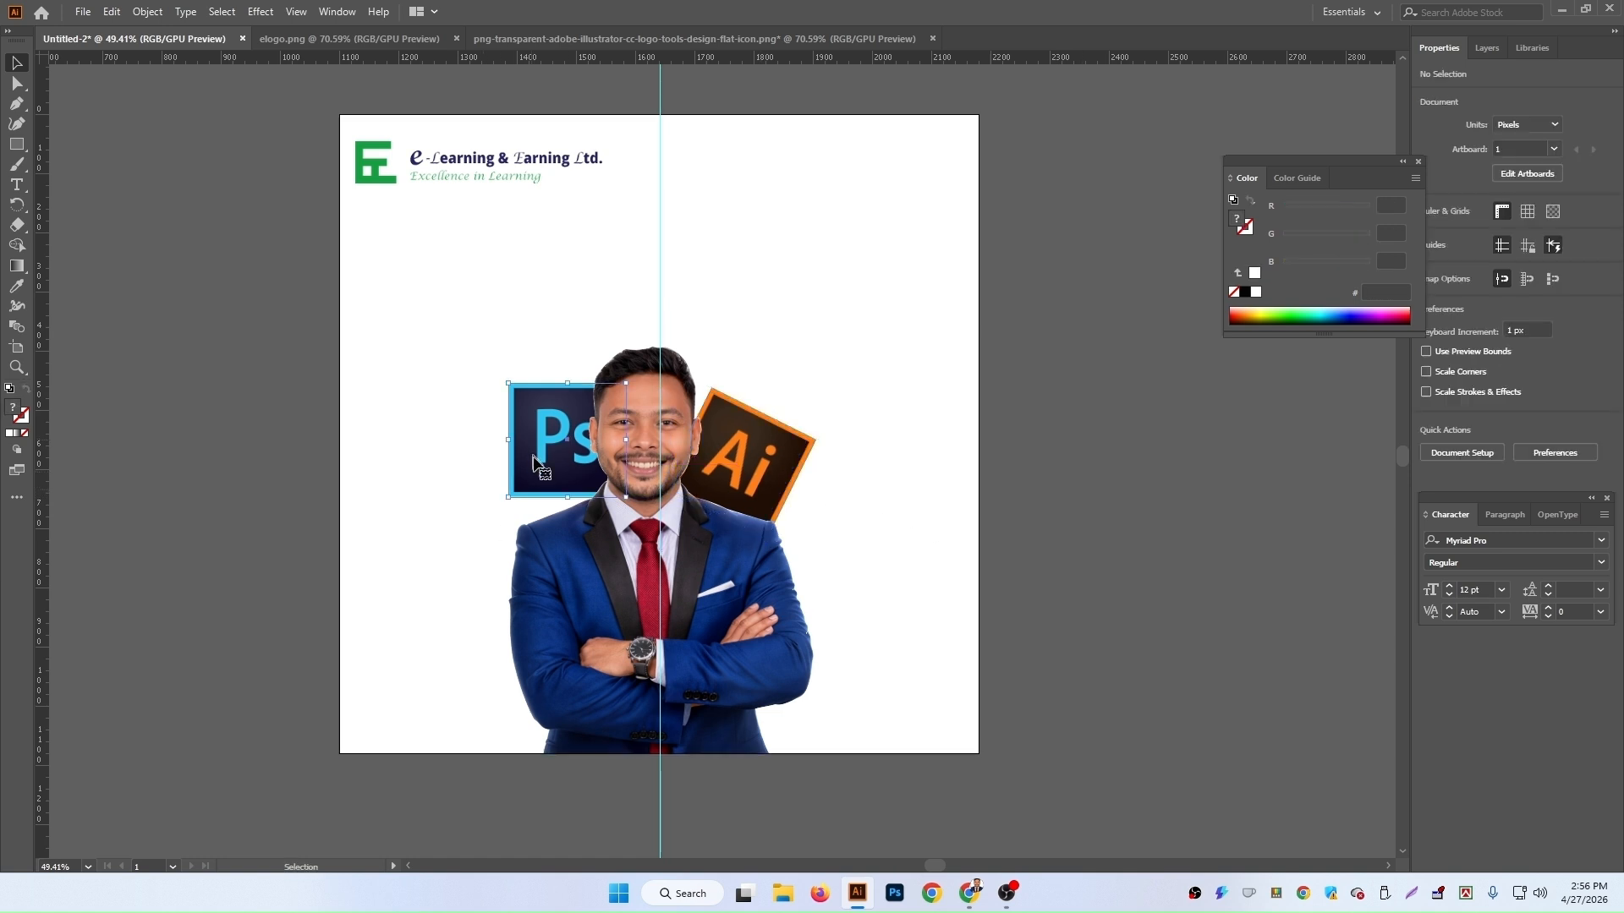
pyautogui.moveTo(633, 506); pyautogui.dragTo(649, 480)
pyautogui.moveTo(568, 441); pyautogui.dragTo(555, 472)
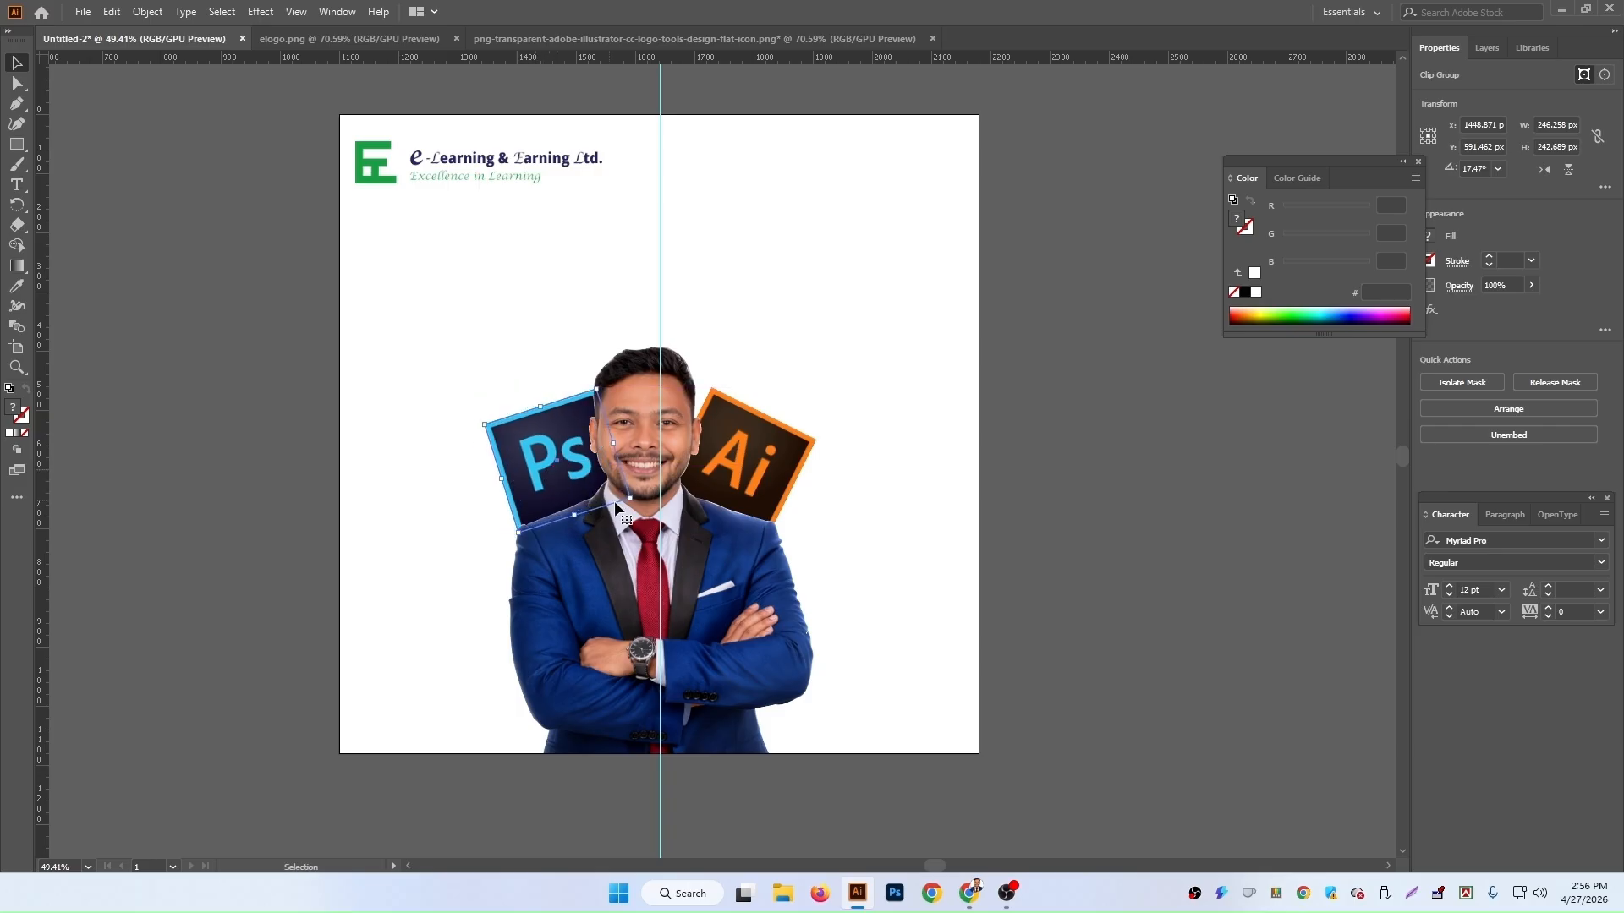
pyautogui.click(1078, 495)
# Step: Fine-tune the Ai logo's position behind the portrait, nudging it up and to the right
pyautogui.moveTo(755, 464); pyautogui.dragTo(733, 458)
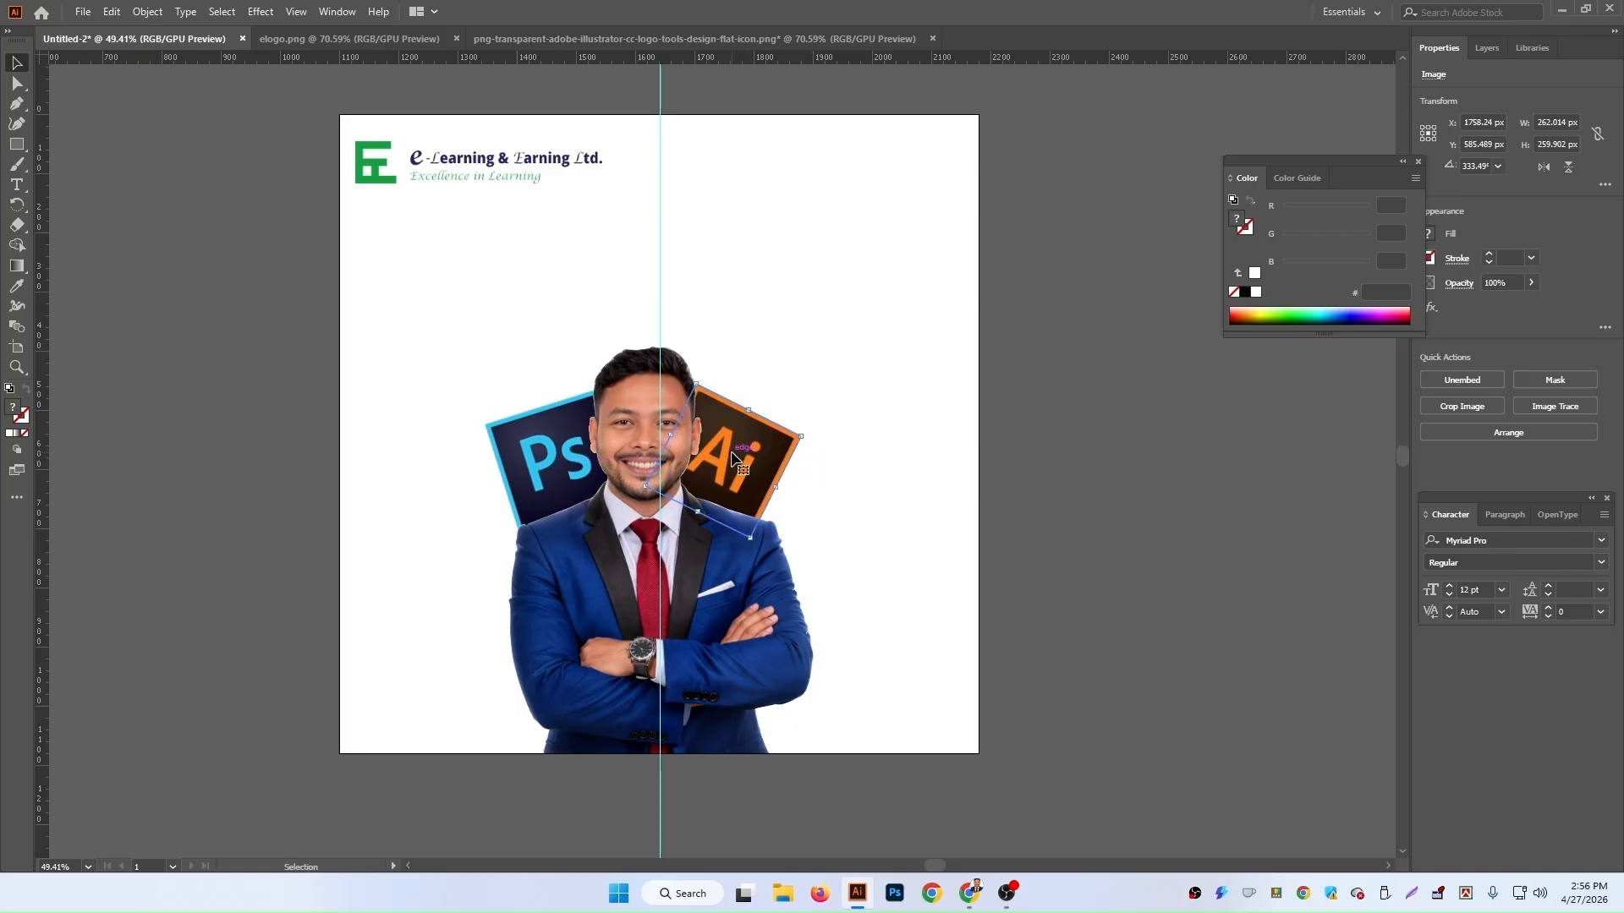
pyautogui.click(1016, 504)
pyautogui.scroll(-3, 664, 691)
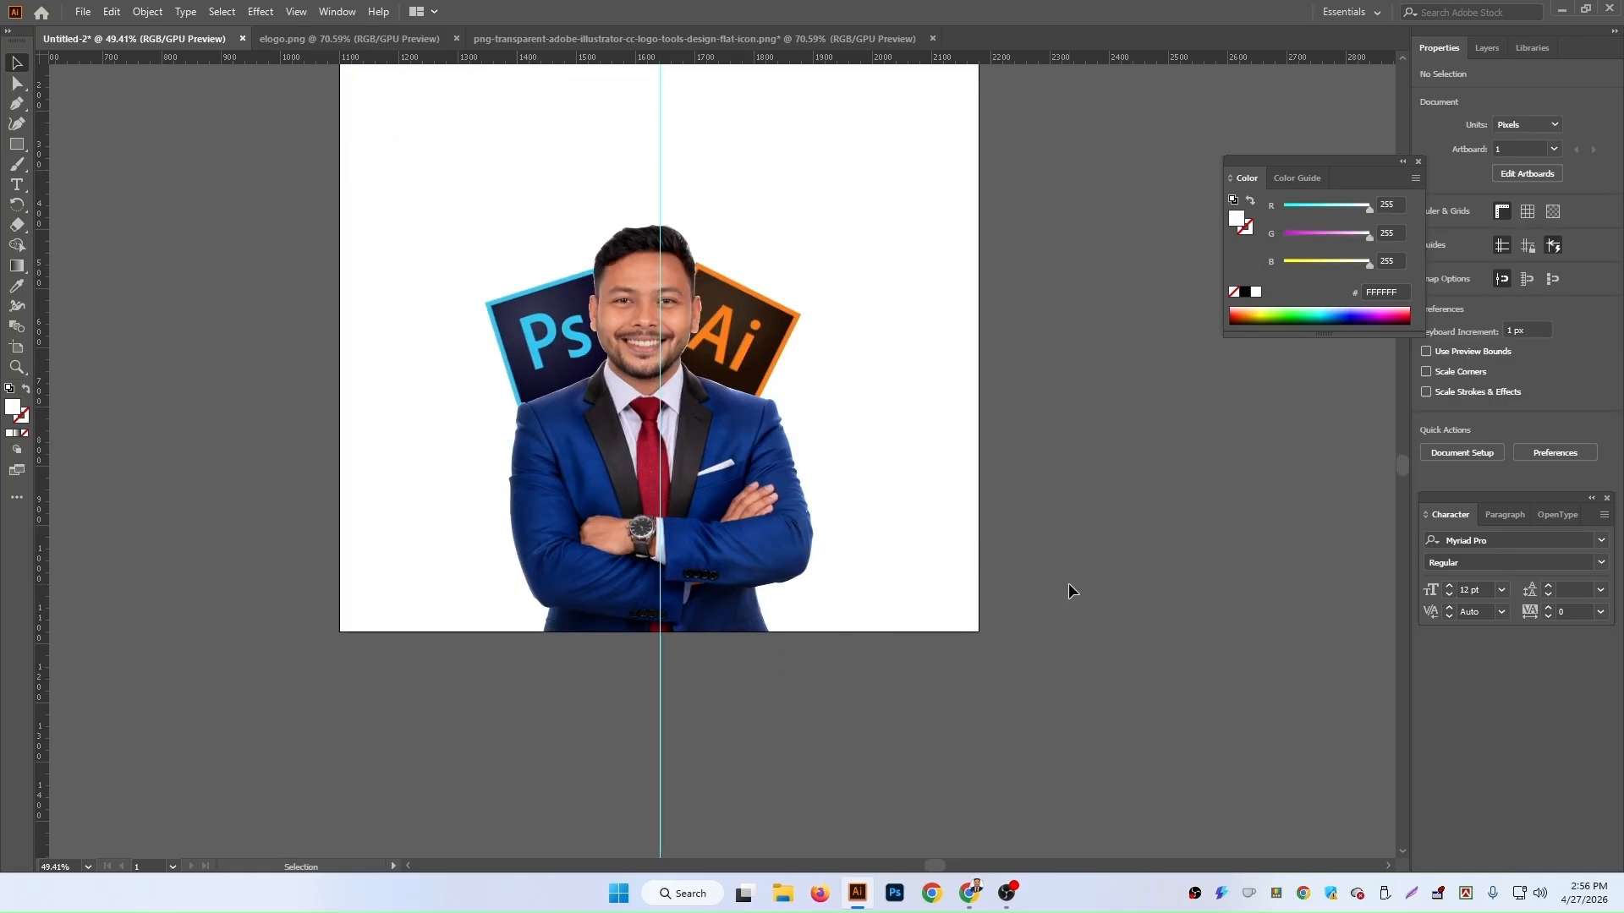
pyautogui.click(755, 339)
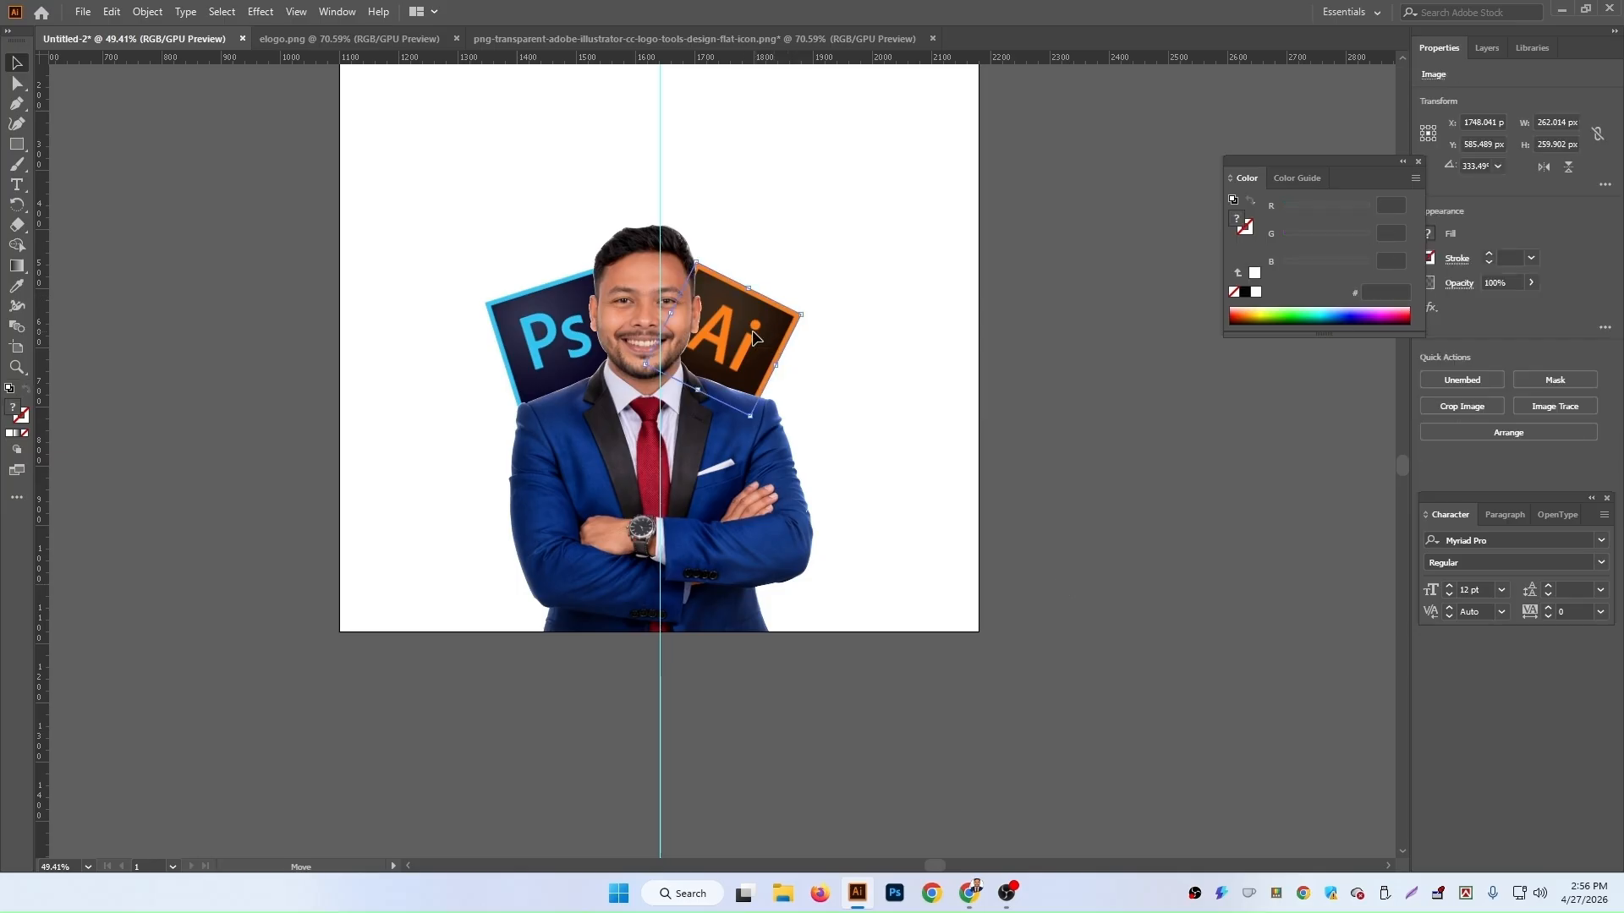
pyautogui.moveTo(755, 338); pyautogui.dragTo(750, 336)
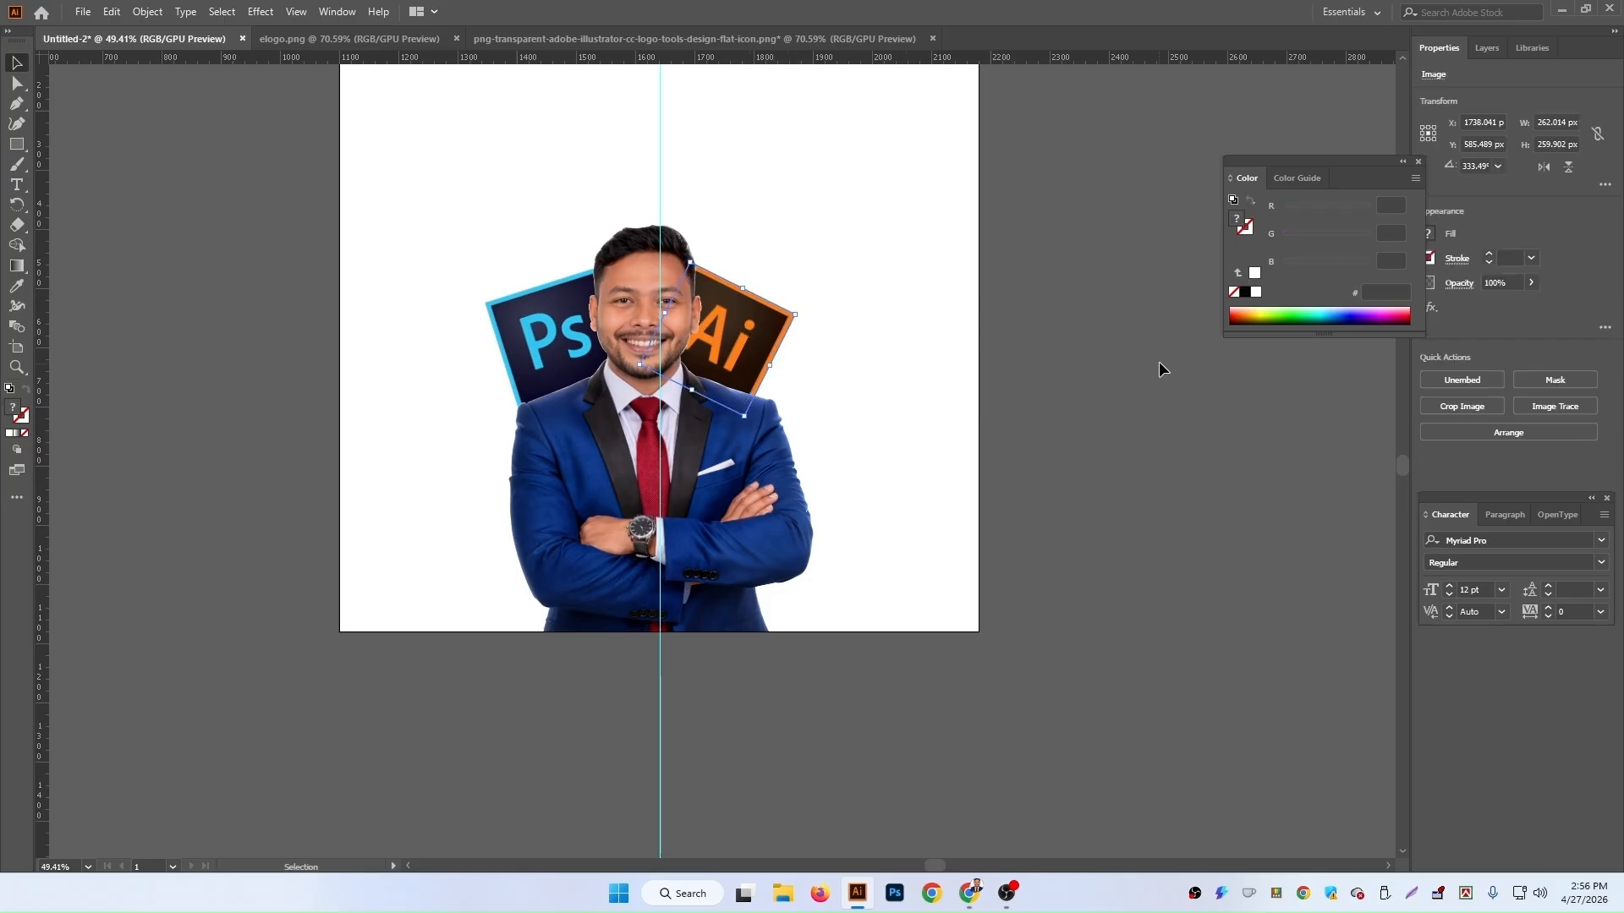
pyautogui.press('Up')
pyautogui.press('Up')
pyautogui.press('Up')
pyautogui.press('Up')
pyautogui.press('Up')
pyautogui.press('Right')
pyautogui.press('Right')
pyautogui.press('Right')
pyautogui.press('Right')
pyautogui.press('Right')
pyautogui.press('Right')
pyautogui.press('Right')
pyautogui.press('Right')
pyautogui.press('Right')
pyautogui.press('Right')
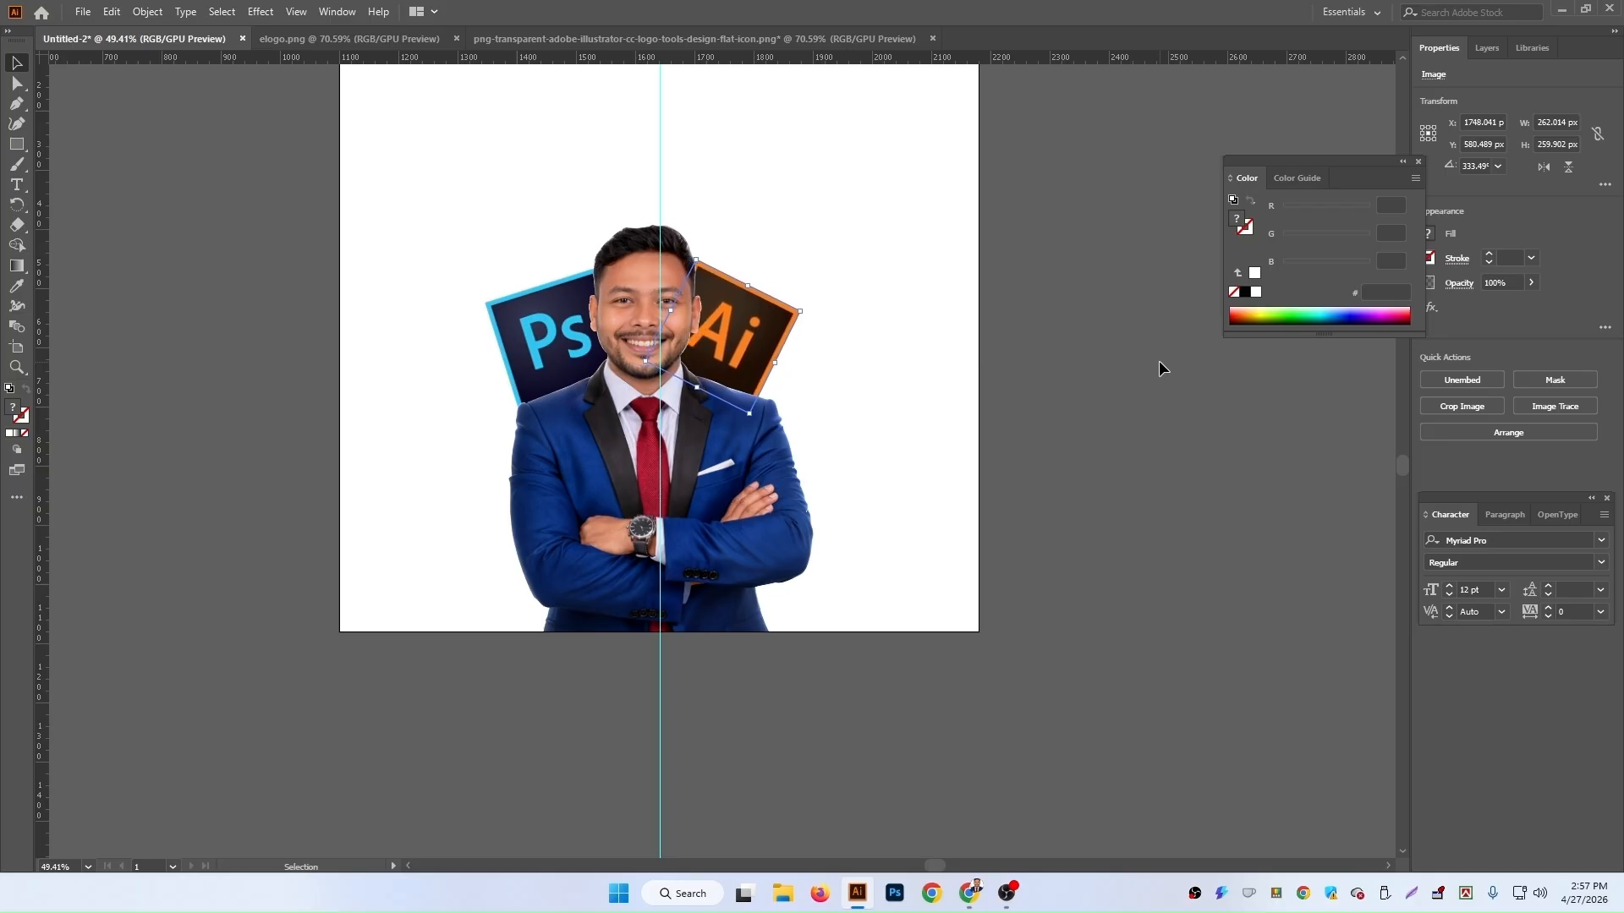
pyautogui.click(1270, 447)
pyautogui.scroll(-1, 997, 413)
pyautogui.scroll(5, 997, 413)
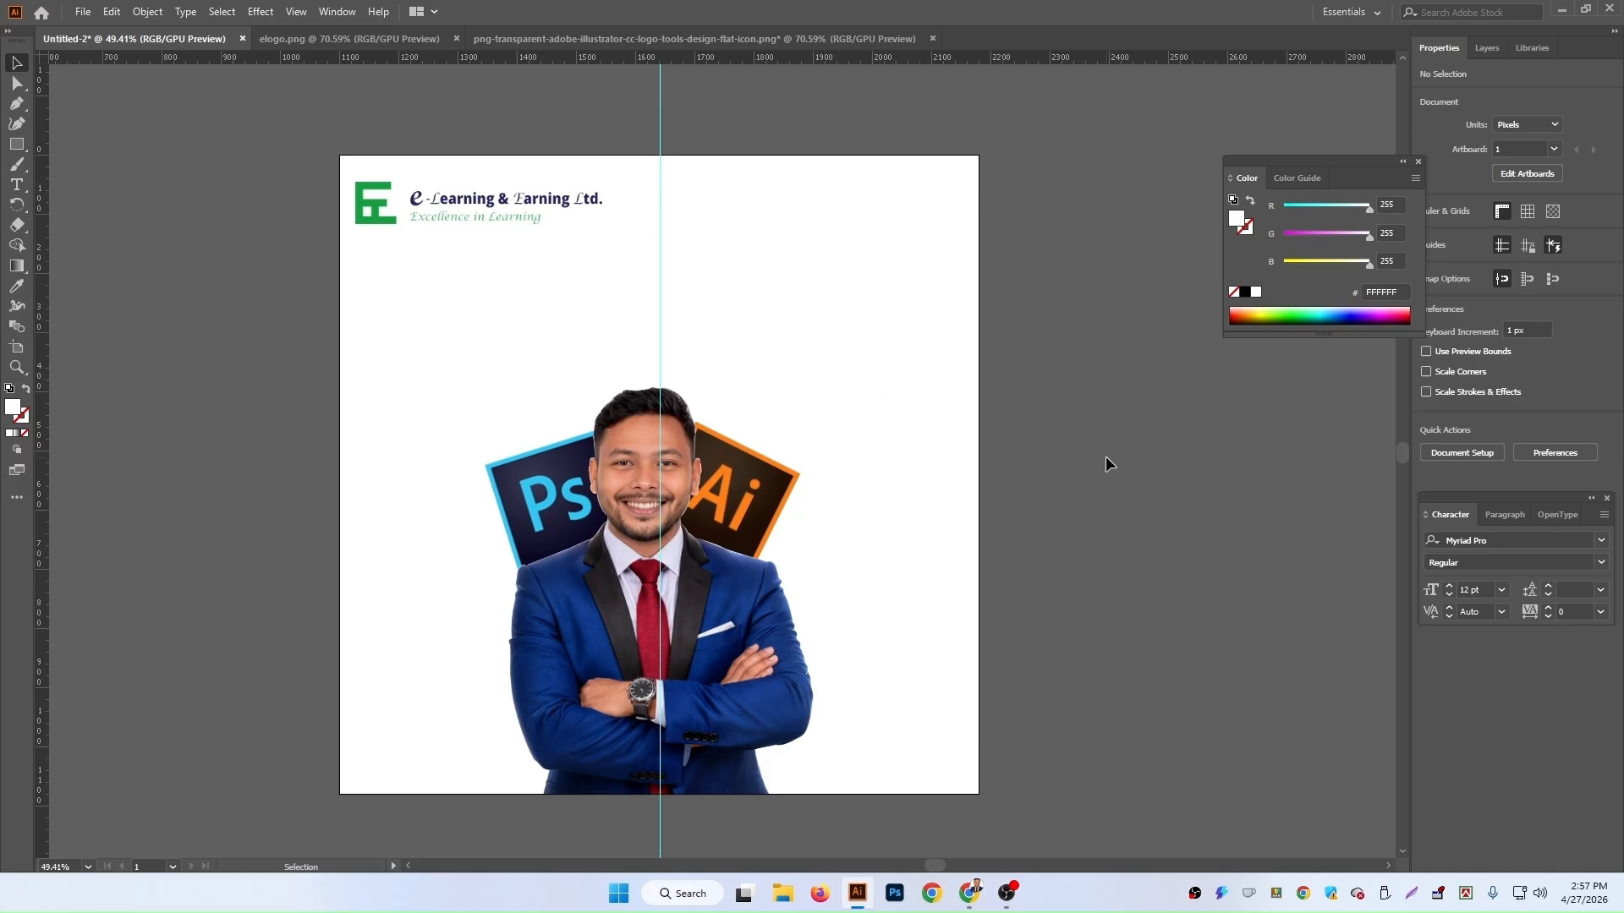
# Step: Create a point text object and scale it to about 141 pt above the portrait
pyautogui.click(16, 186)
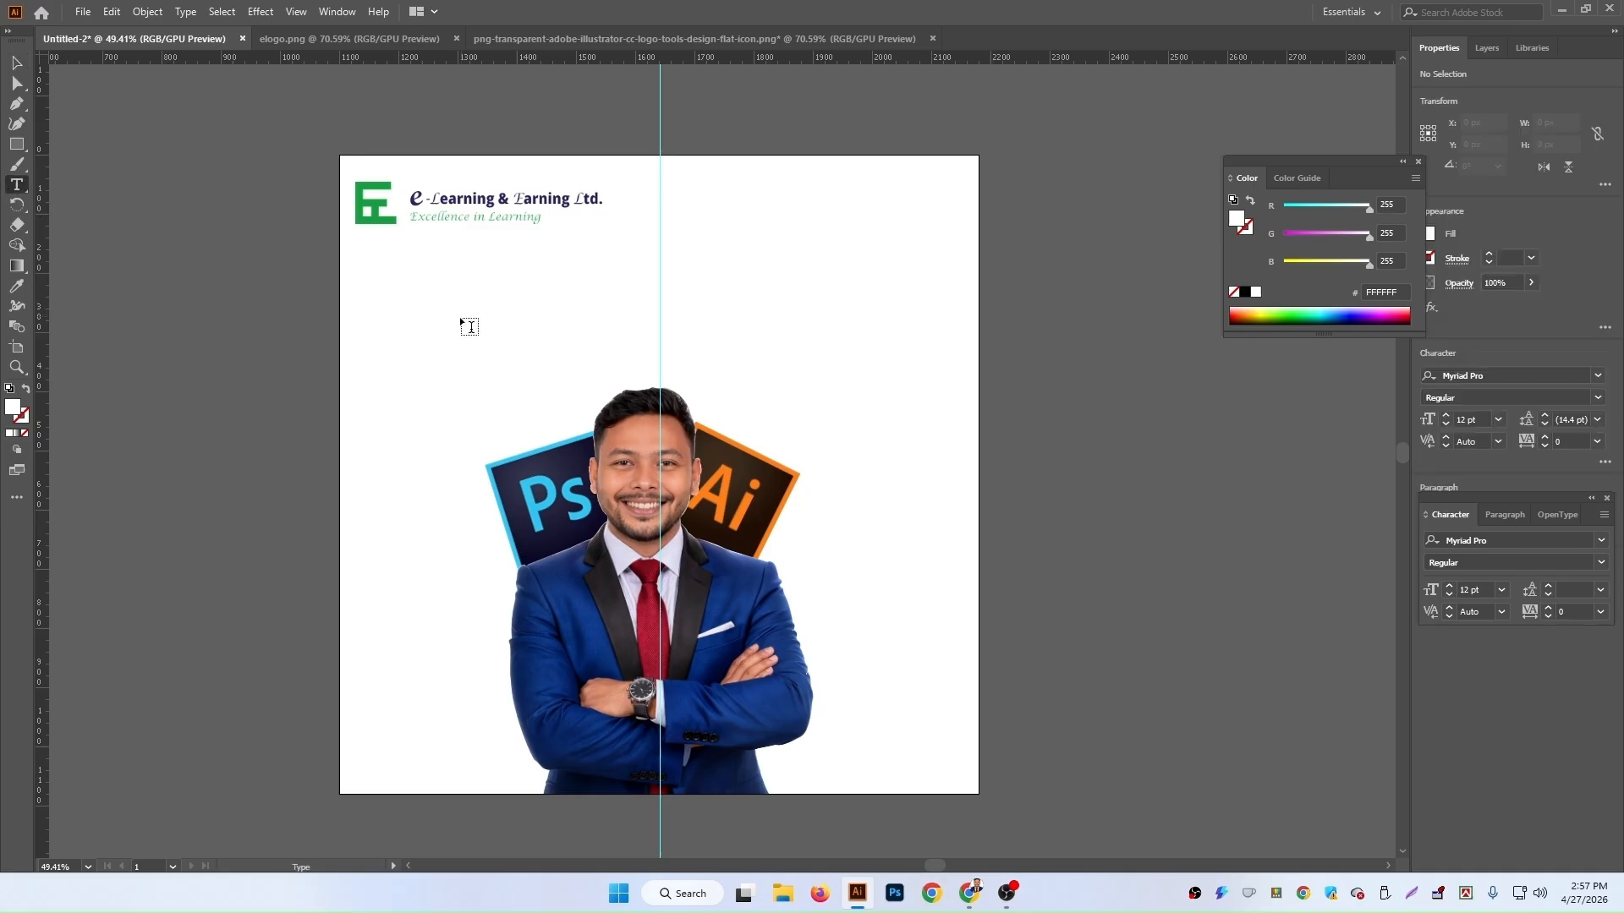
pyautogui.click(460, 333)
pyautogui.click(16, 63)
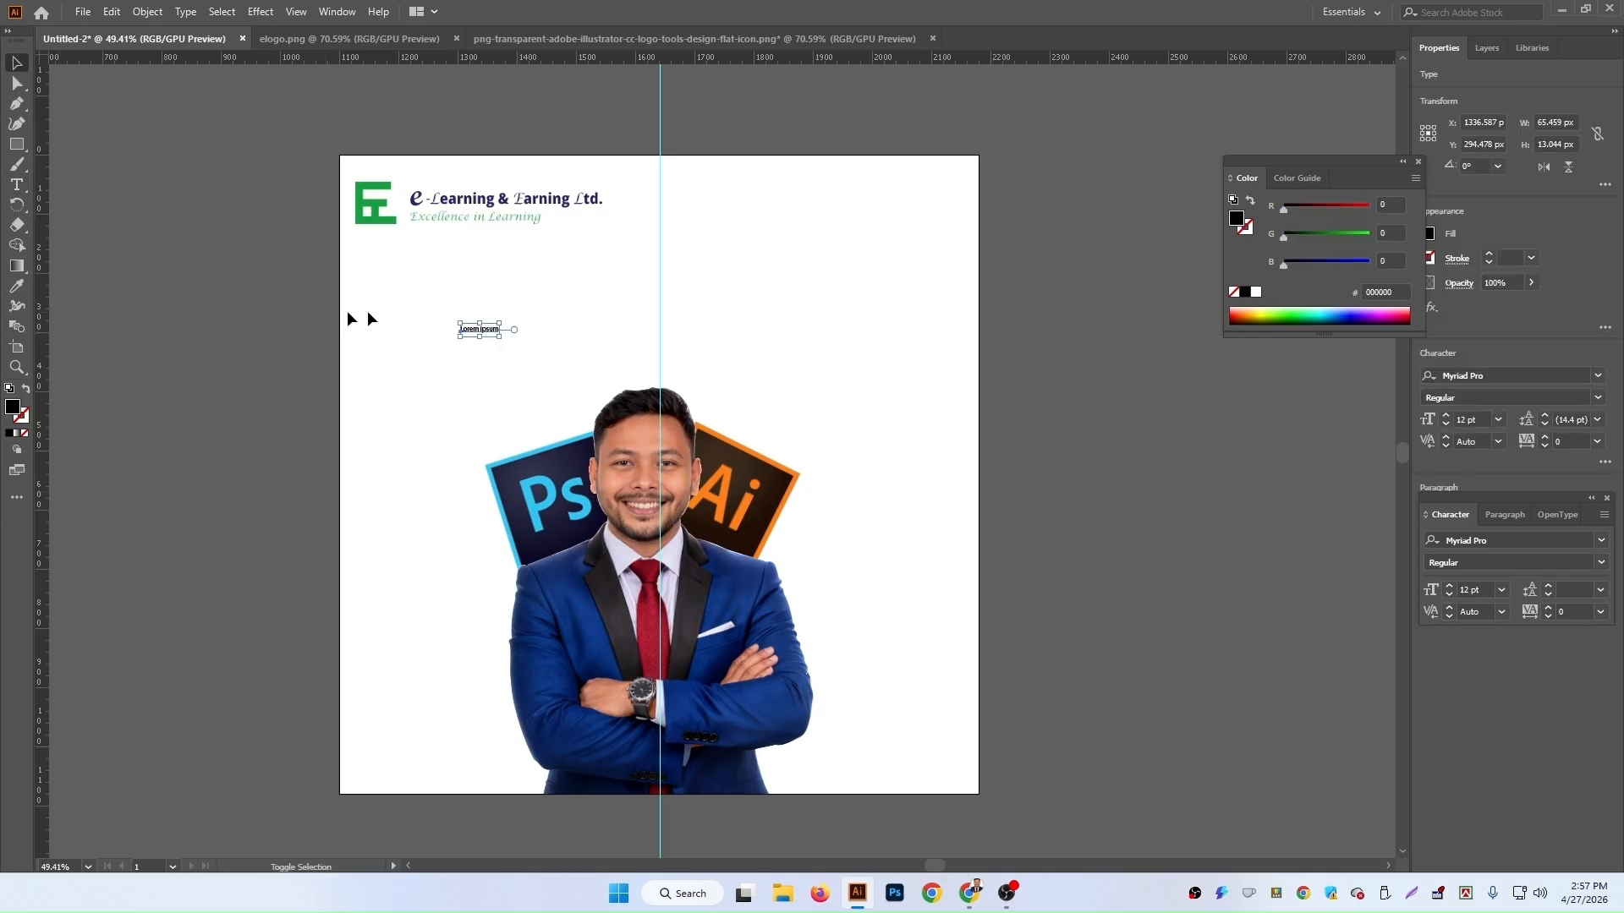
pyautogui.moveTo(501, 337); pyautogui.dragTo(920, 553)
pyautogui.moveTo(795, 391); pyautogui.dragTo(788, 317)
# Step: Replace the placeholder text with GRAPHIC DESIGN
pyautogui.doubleClick(788, 318)
pyautogui.hotkey('ctrl', 'a')
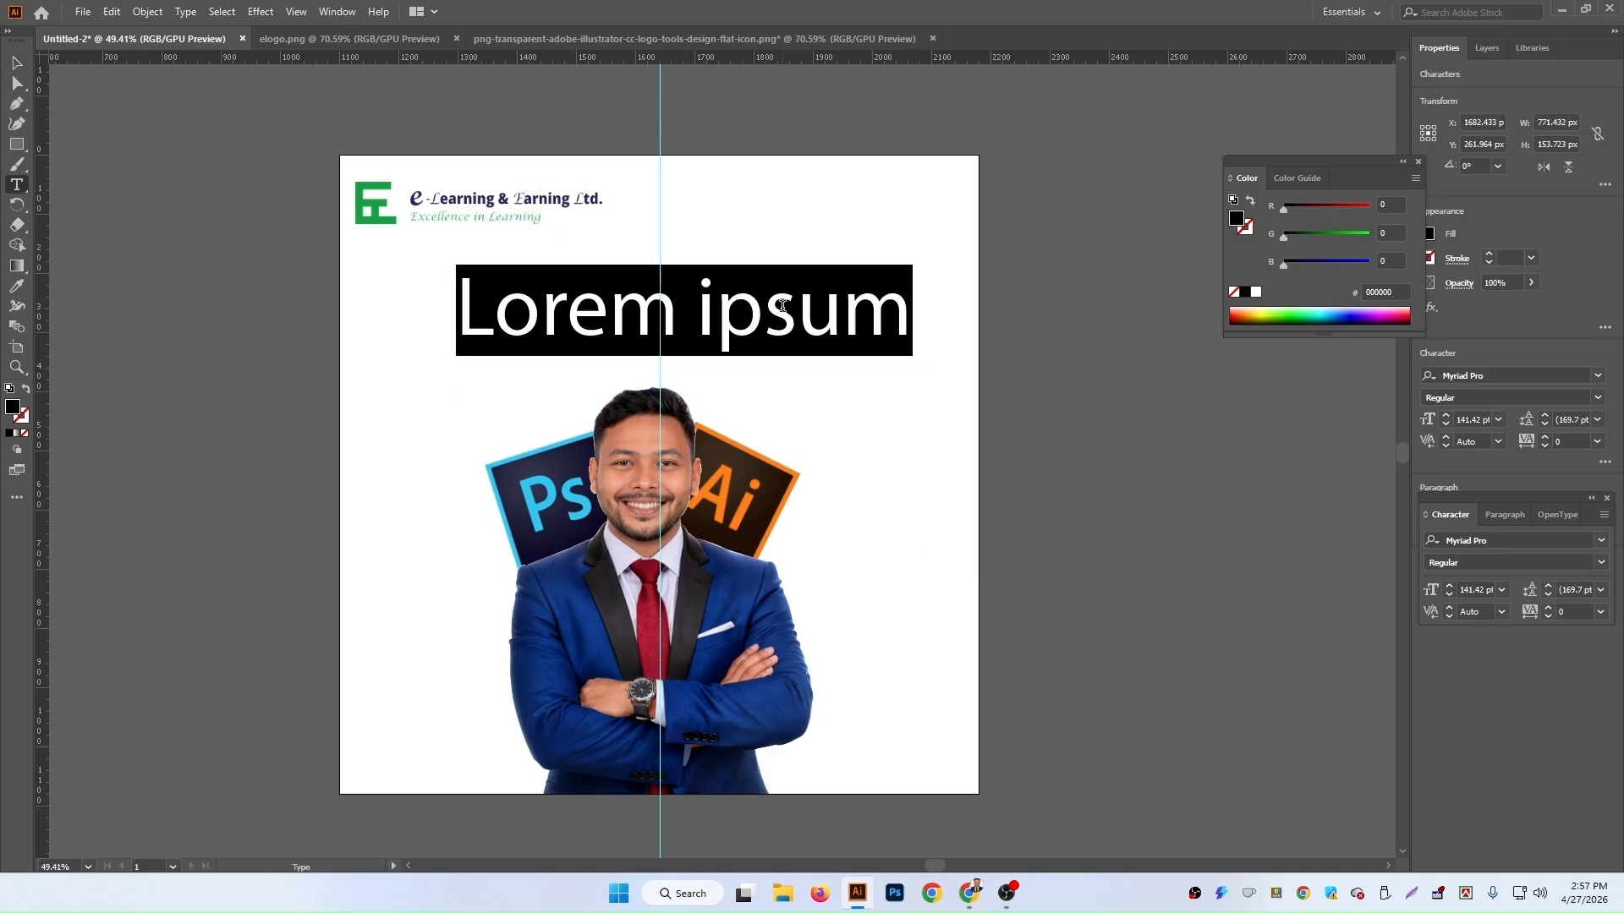
pyautogui.write('GRA')
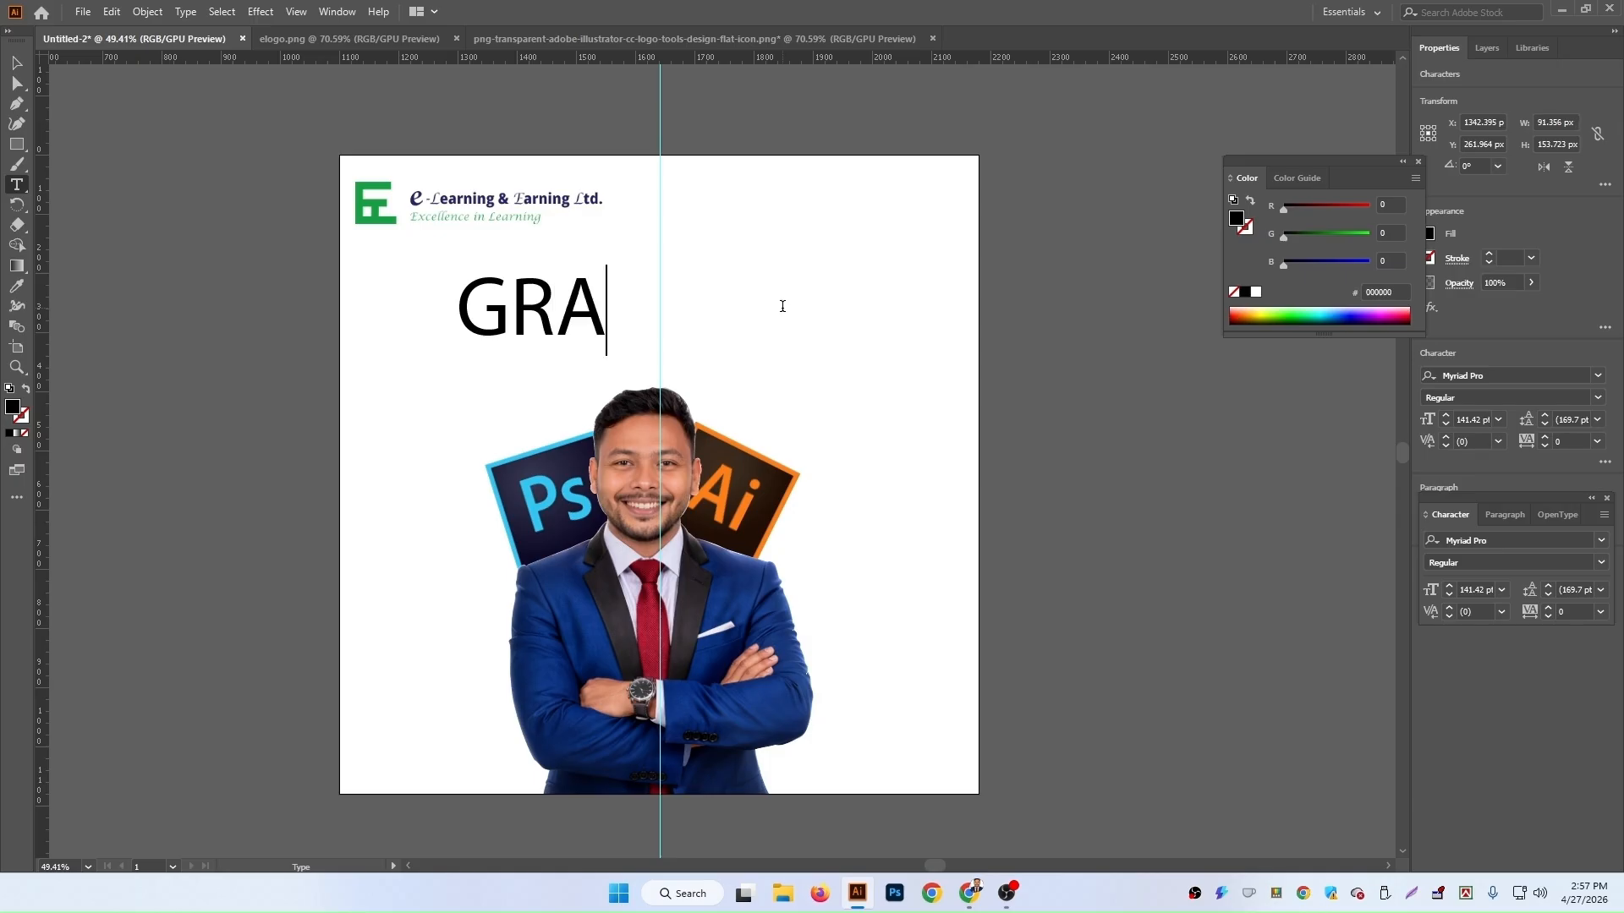
pyautogui.write('PH')
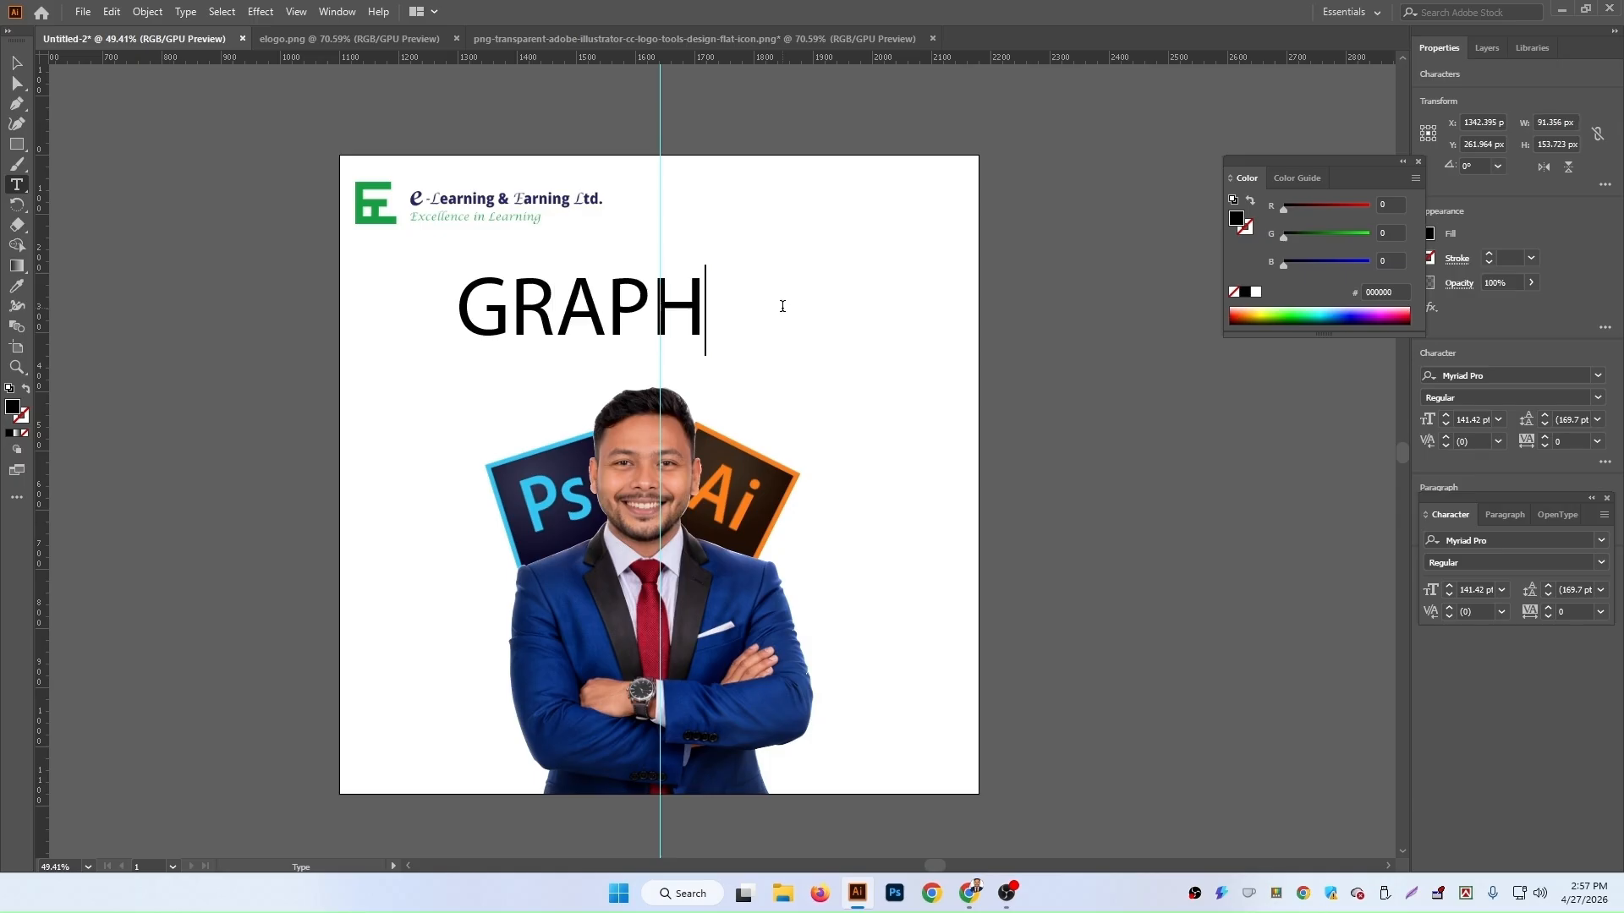
pyautogui.write('IC ')
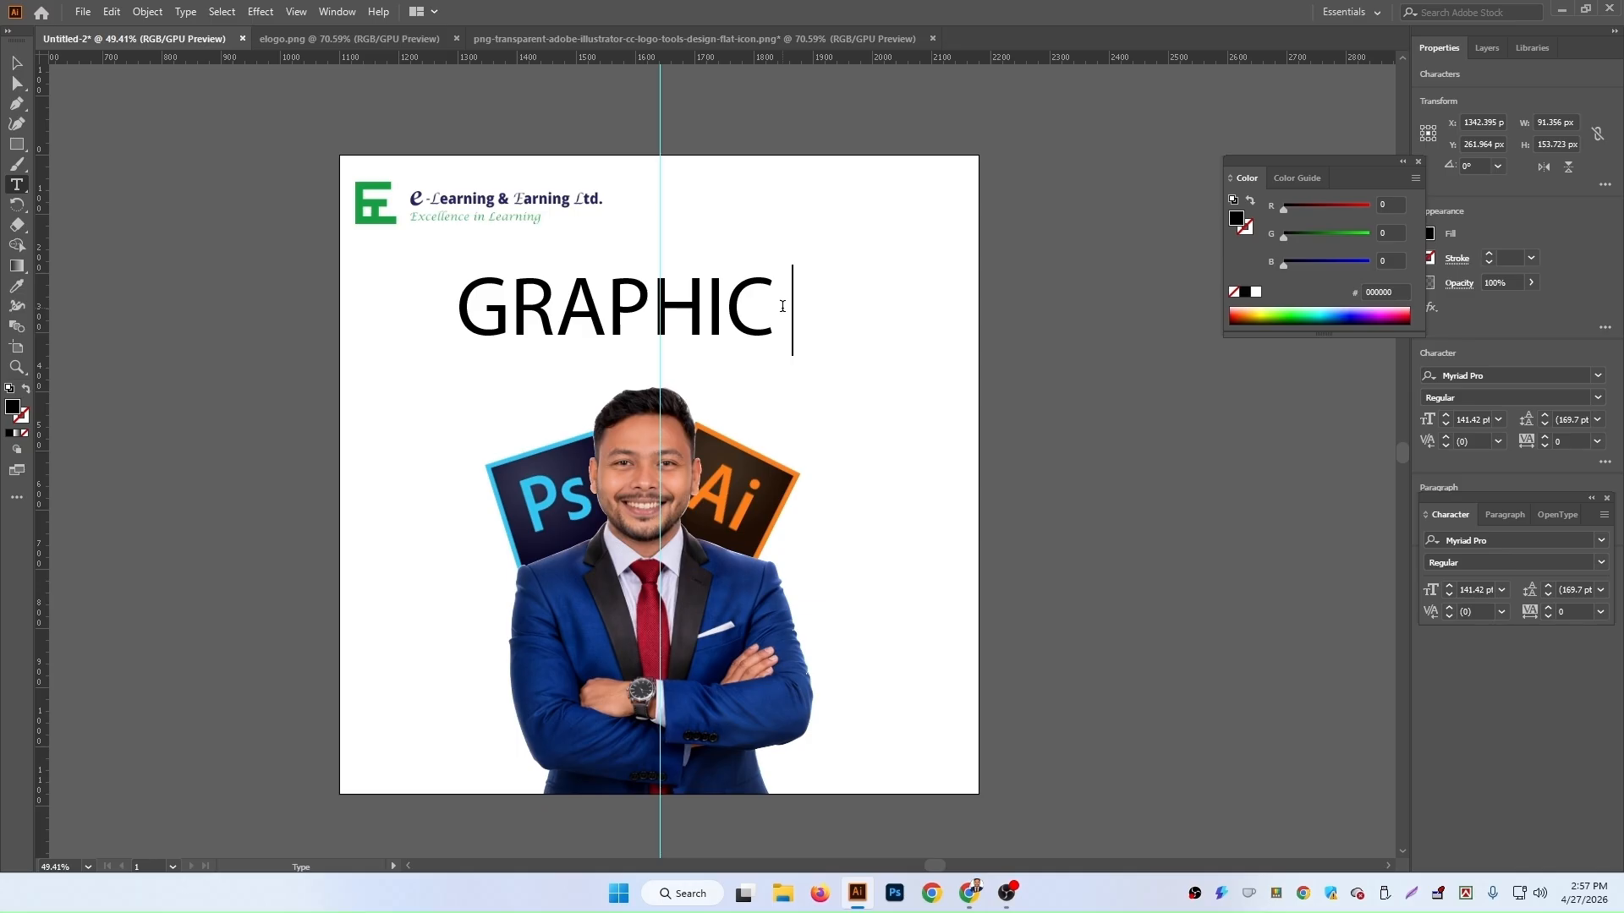
pyautogui.write('DESIGN')
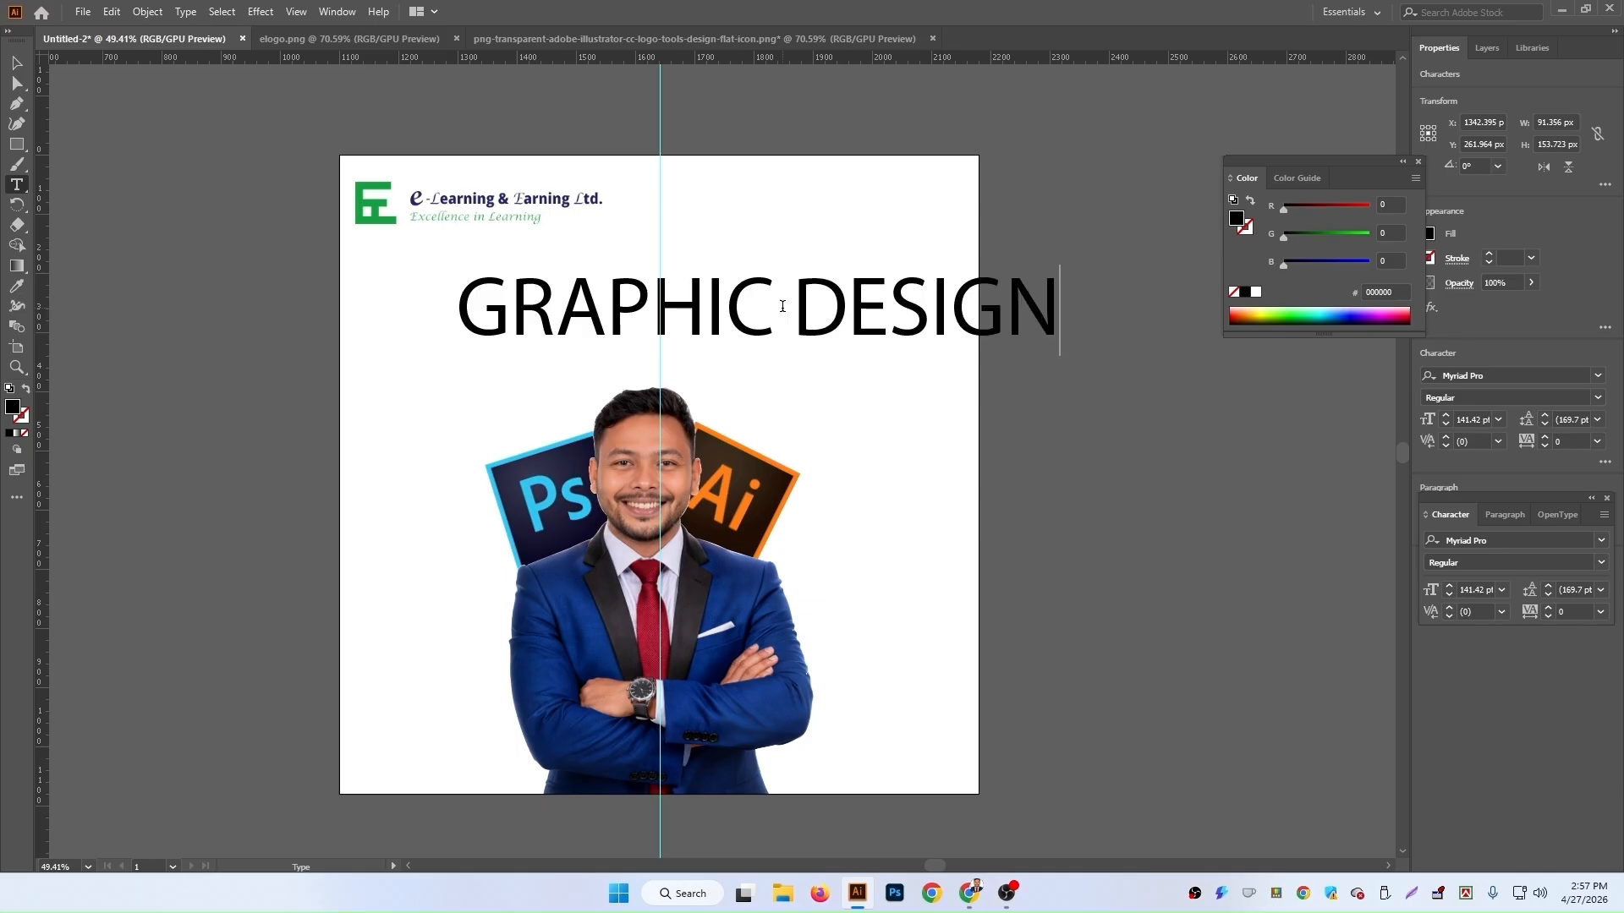
pyautogui.click(17, 63)
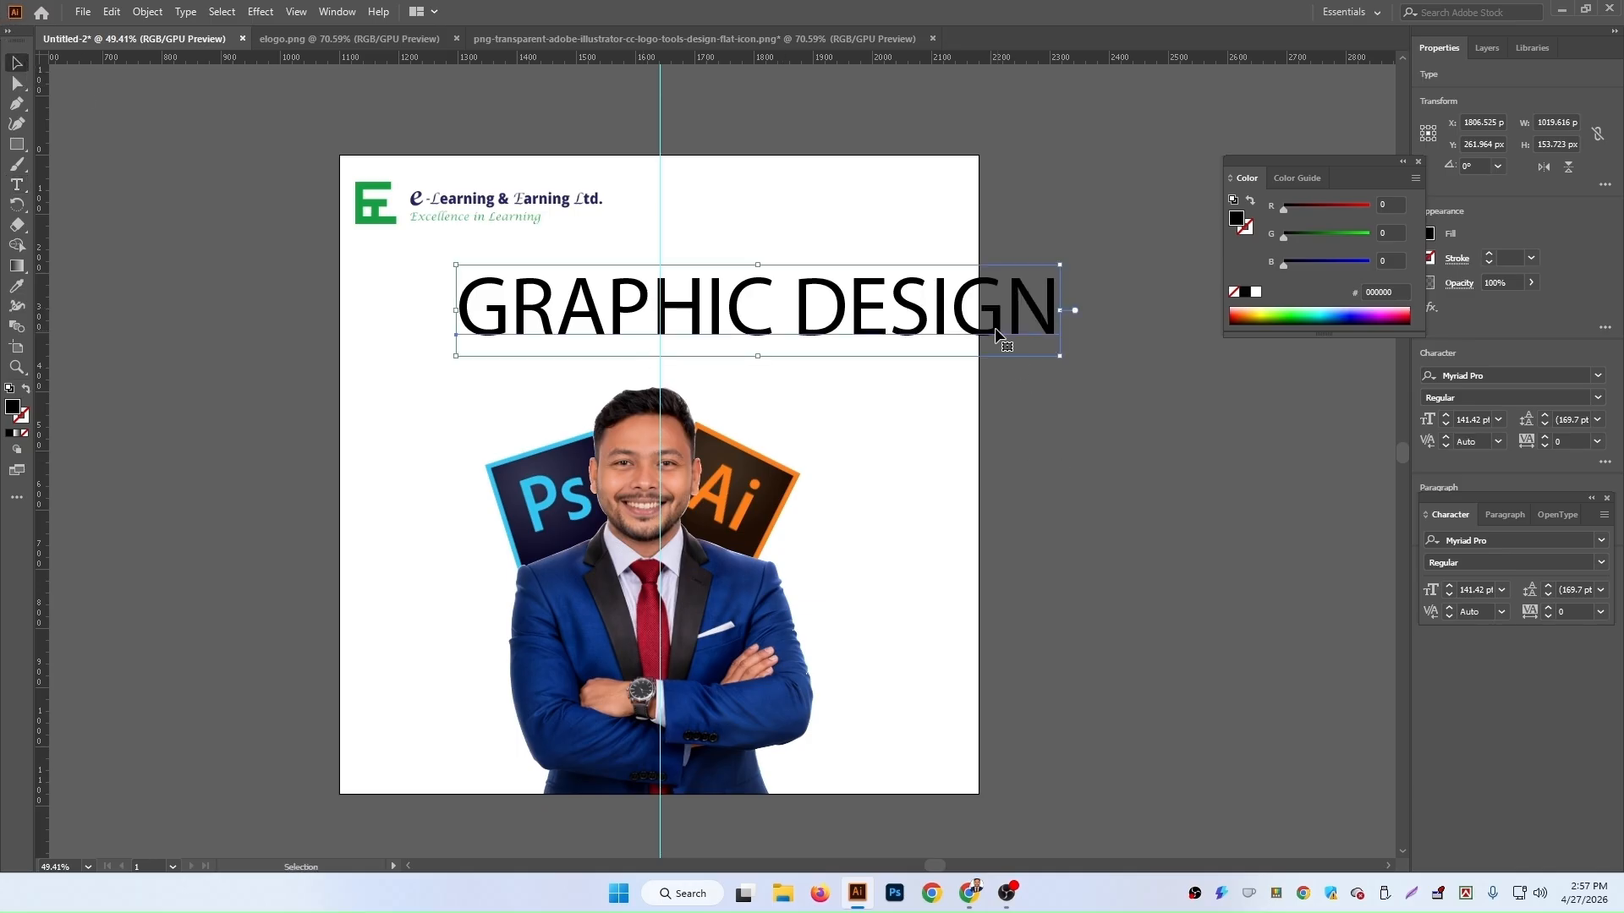
# Step: Shift the heading left onto the artboard and set its font to Impact
pyautogui.moveTo(936, 317); pyautogui.dragTo(837, 319)
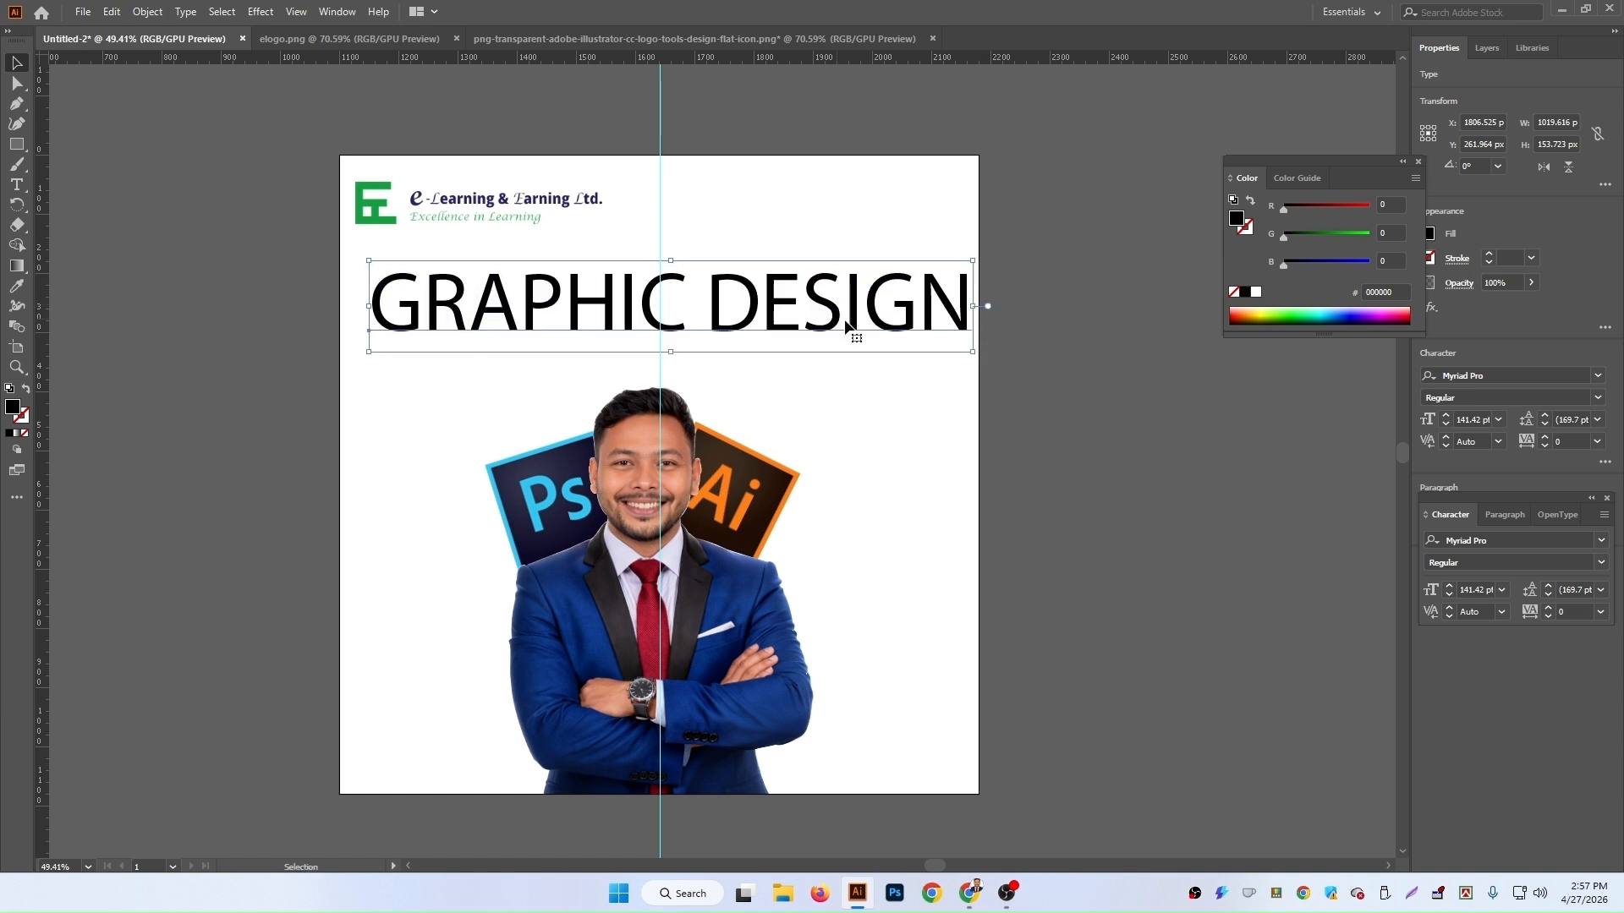
pyautogui.click(1598, 376)
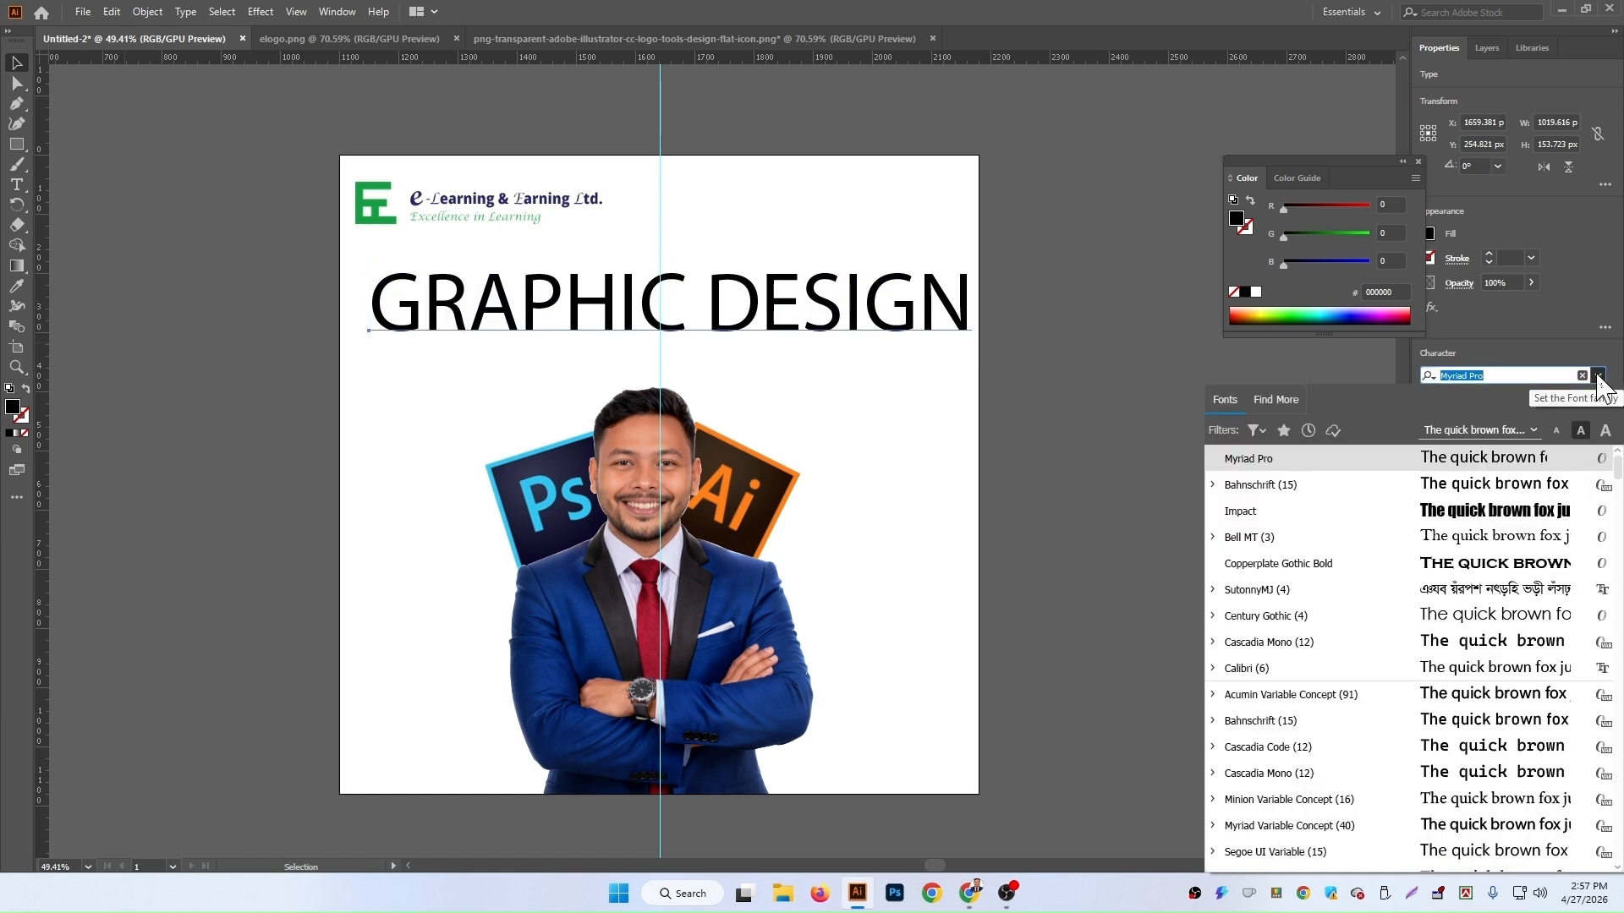
pyautogui.press('Down')
pyautogui.press('Down')
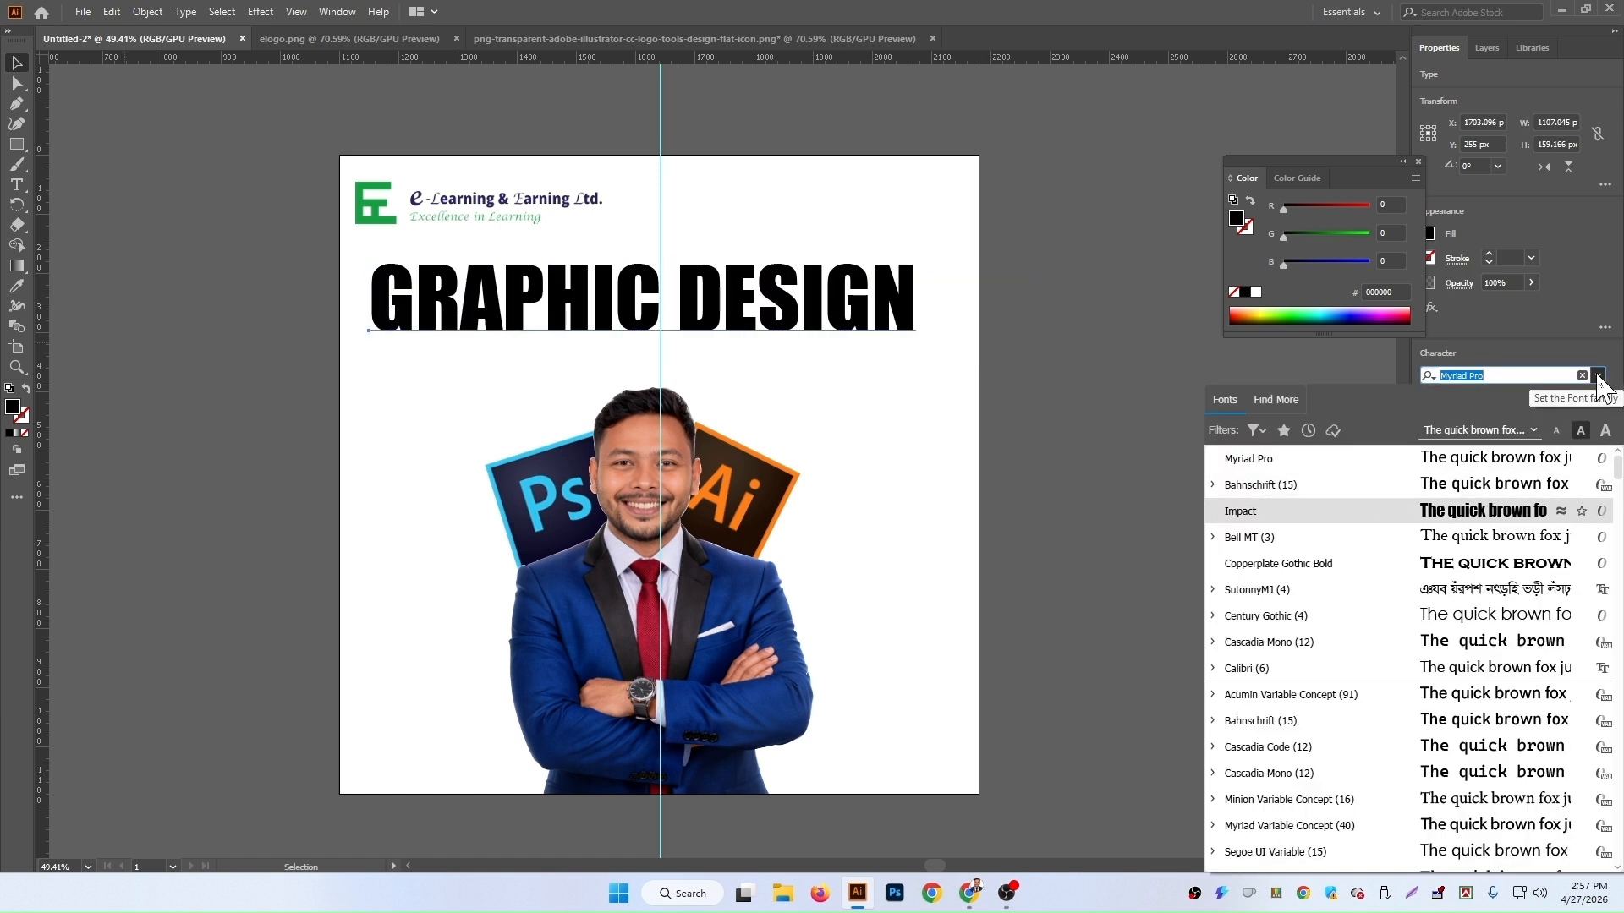
pyautogui.press('Return')
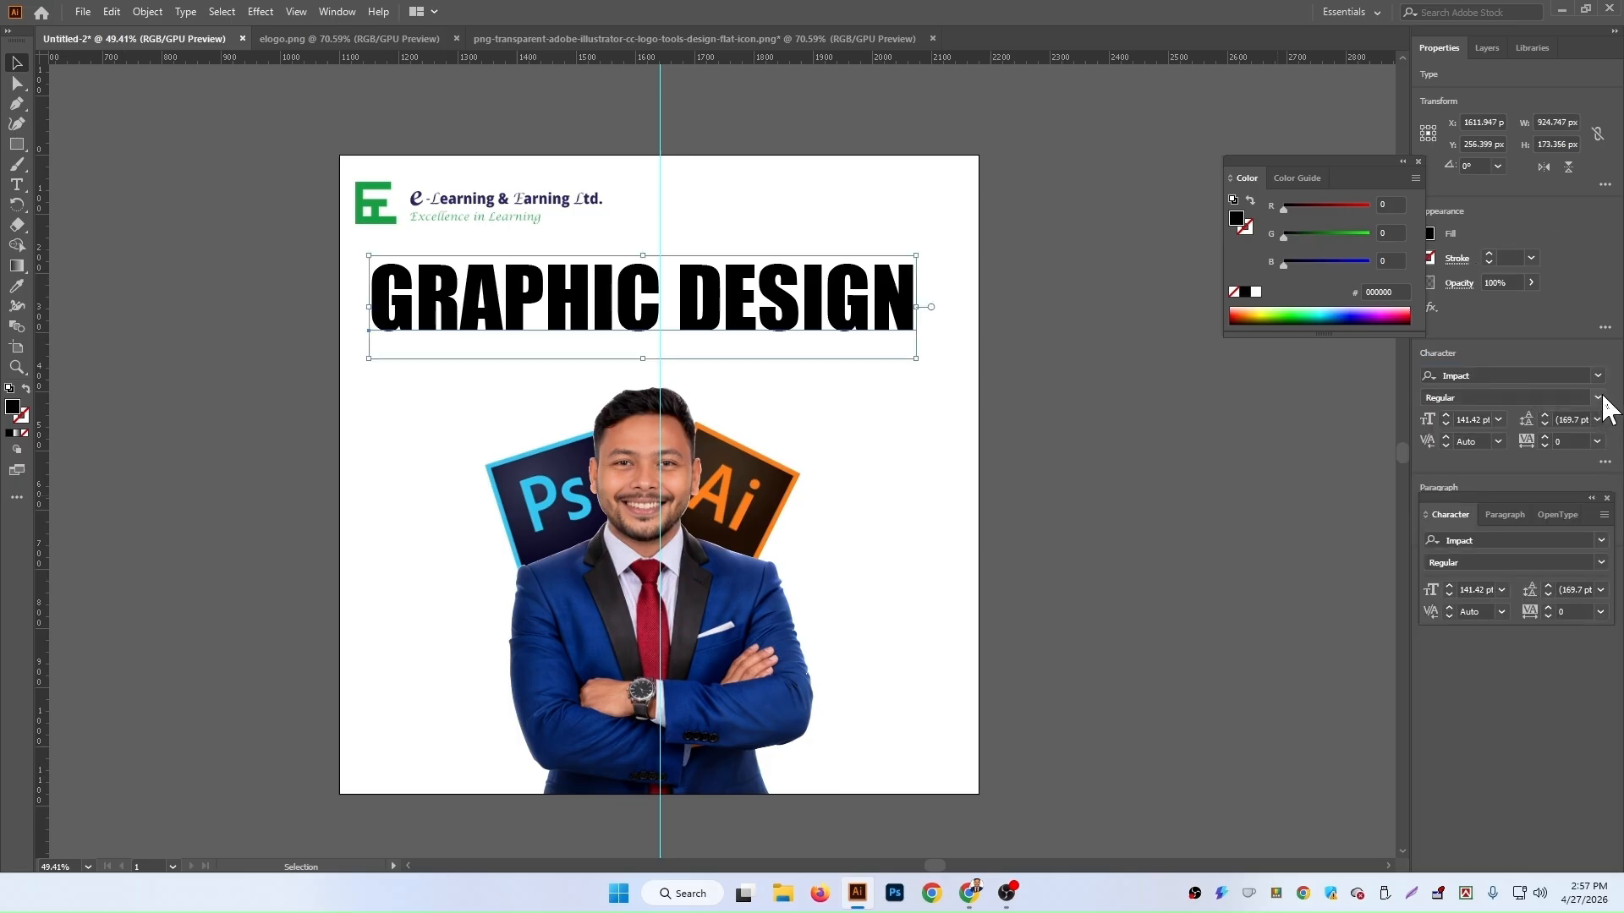
# Step: Step through the font list and set the heading's font to Bebas Neue Regular
pyautogui.click(1598, 373)
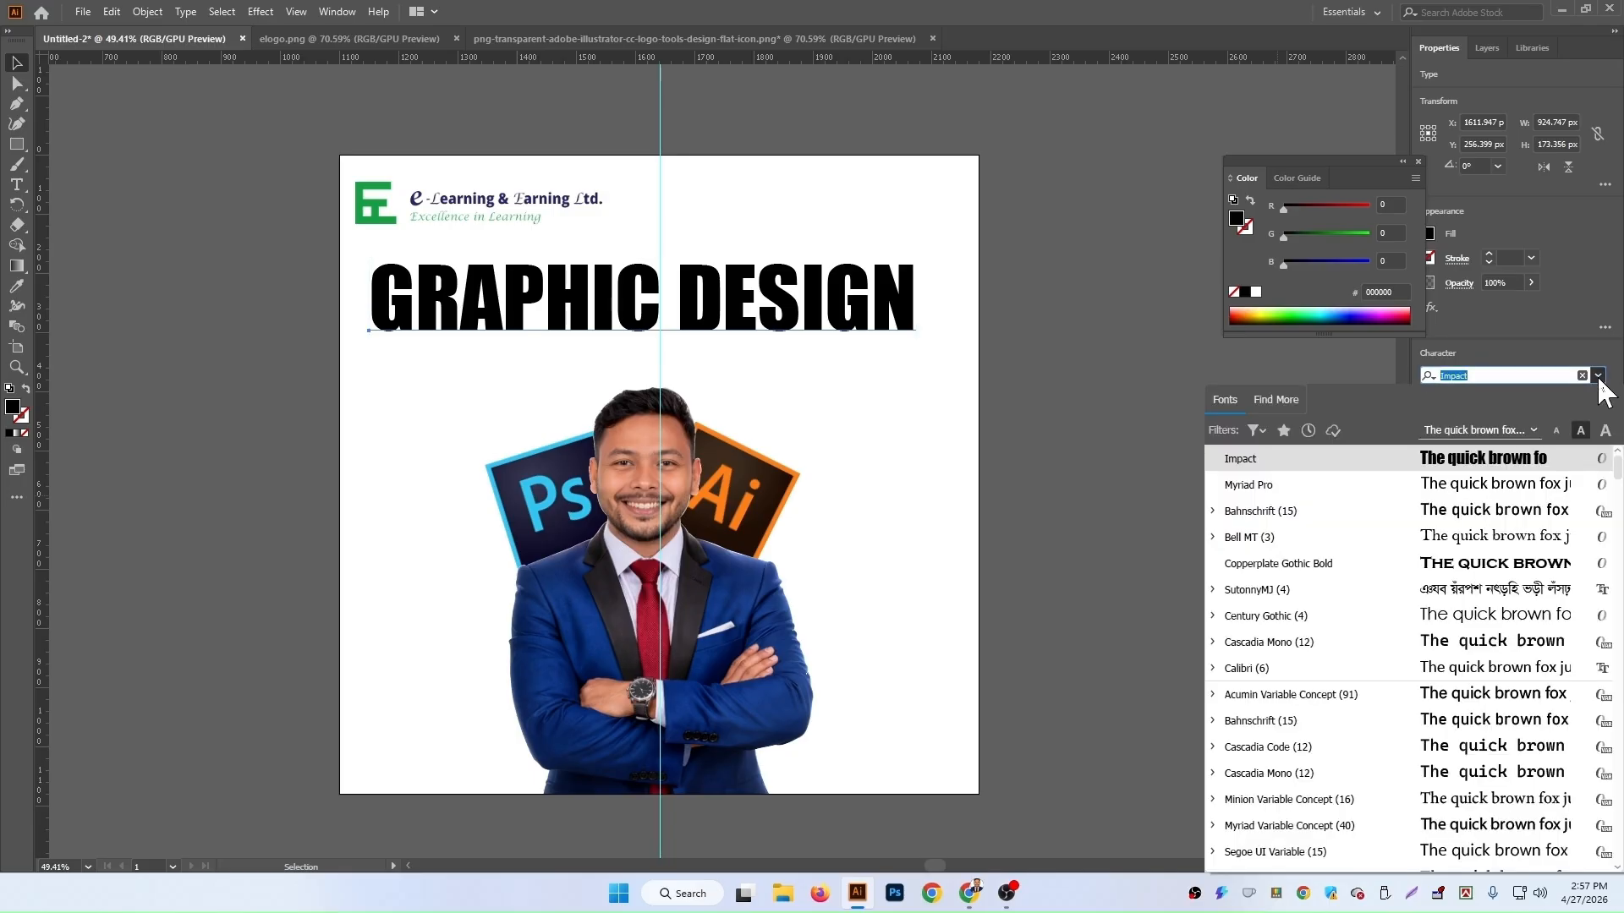
pyautogui.press('Down')
pyautogui.press('Down')
pyautogui.press('Down')
pyautogui.press('Down')
pyautogui.press('Down')
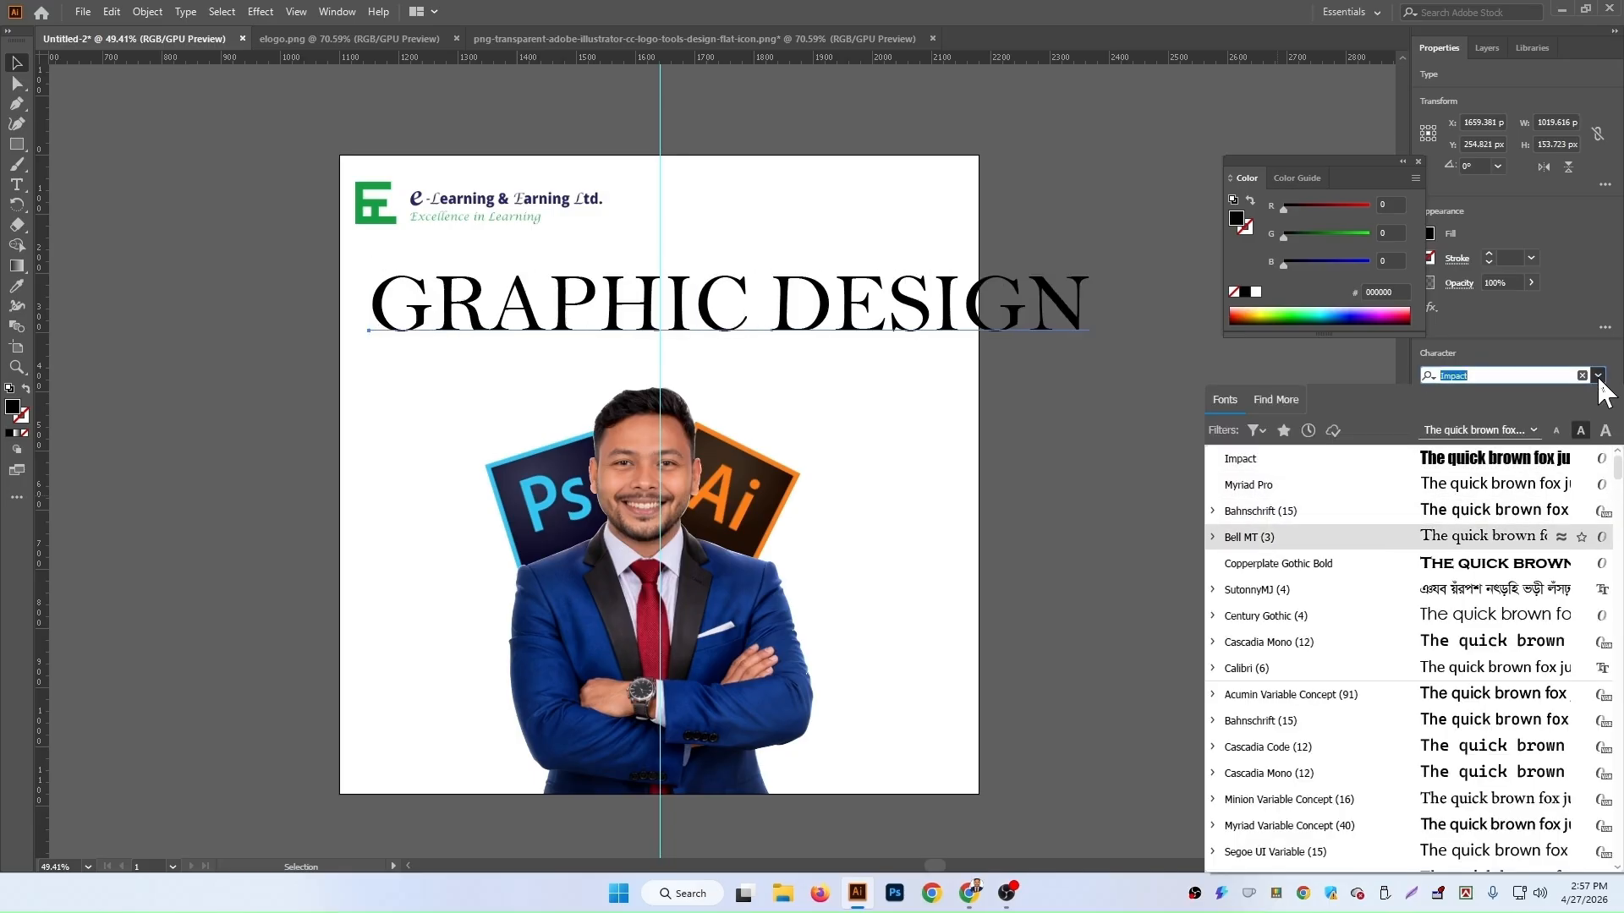
pyautogui.press('Up')
pyautogui.press('Down')
pyautogui.press('Down')
pyautogui.press('Down')
pyautogui.press('Down')
pyautogui.press('Down')
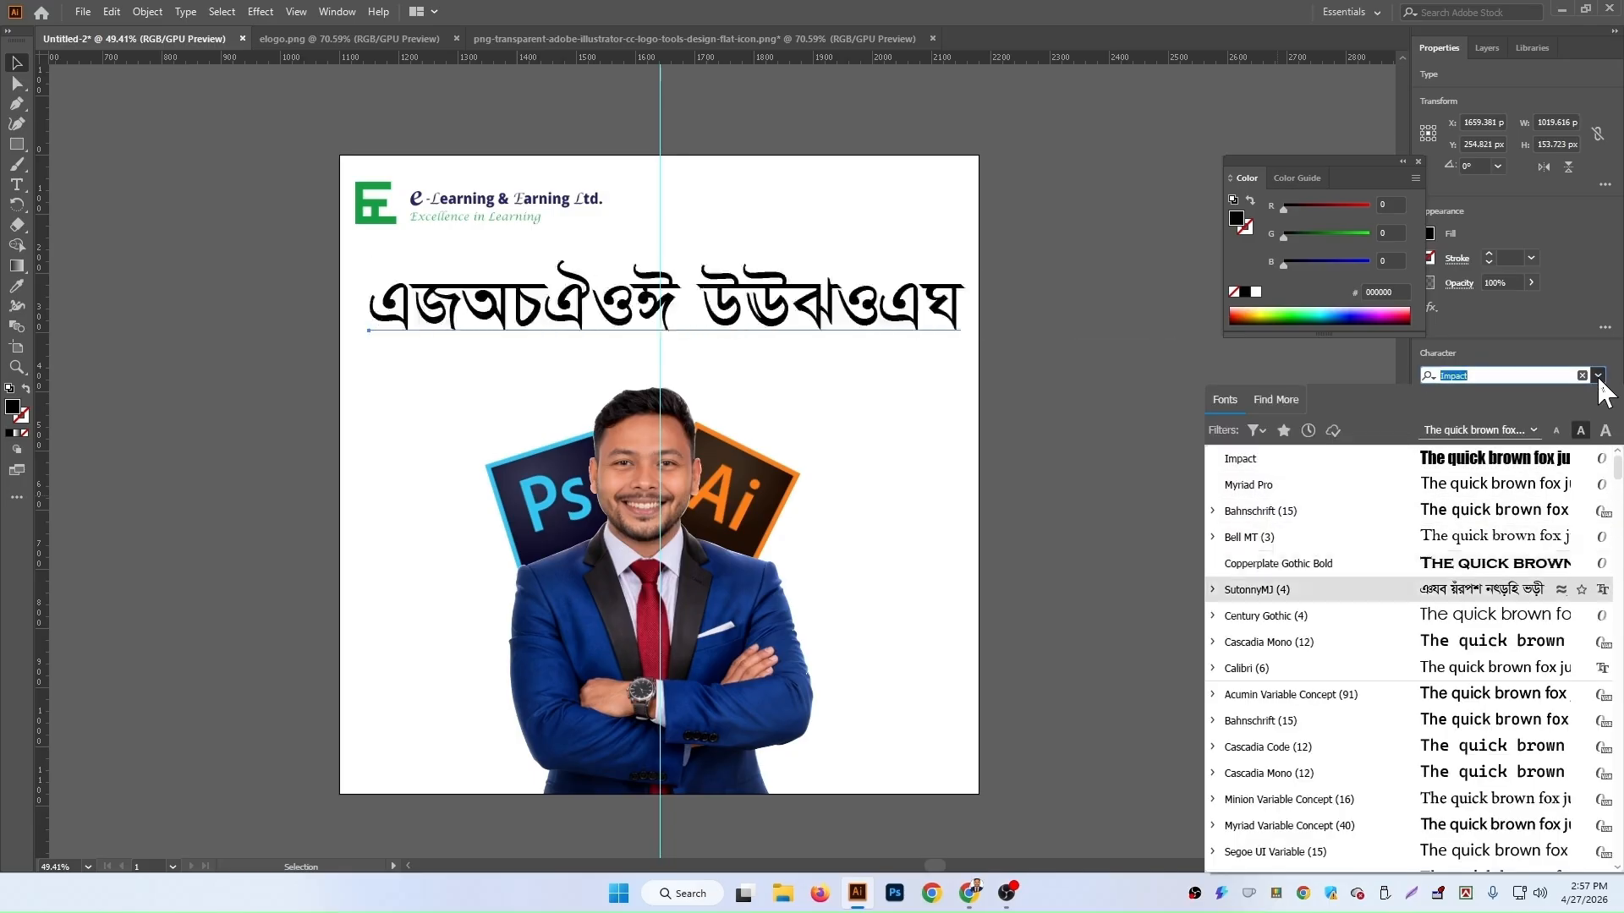
pyautogui.press('Down')
pyautogui.press('Down')
pyautogui.press('Down')
pyautogui.press('Down')
pyautogui.press('Down')
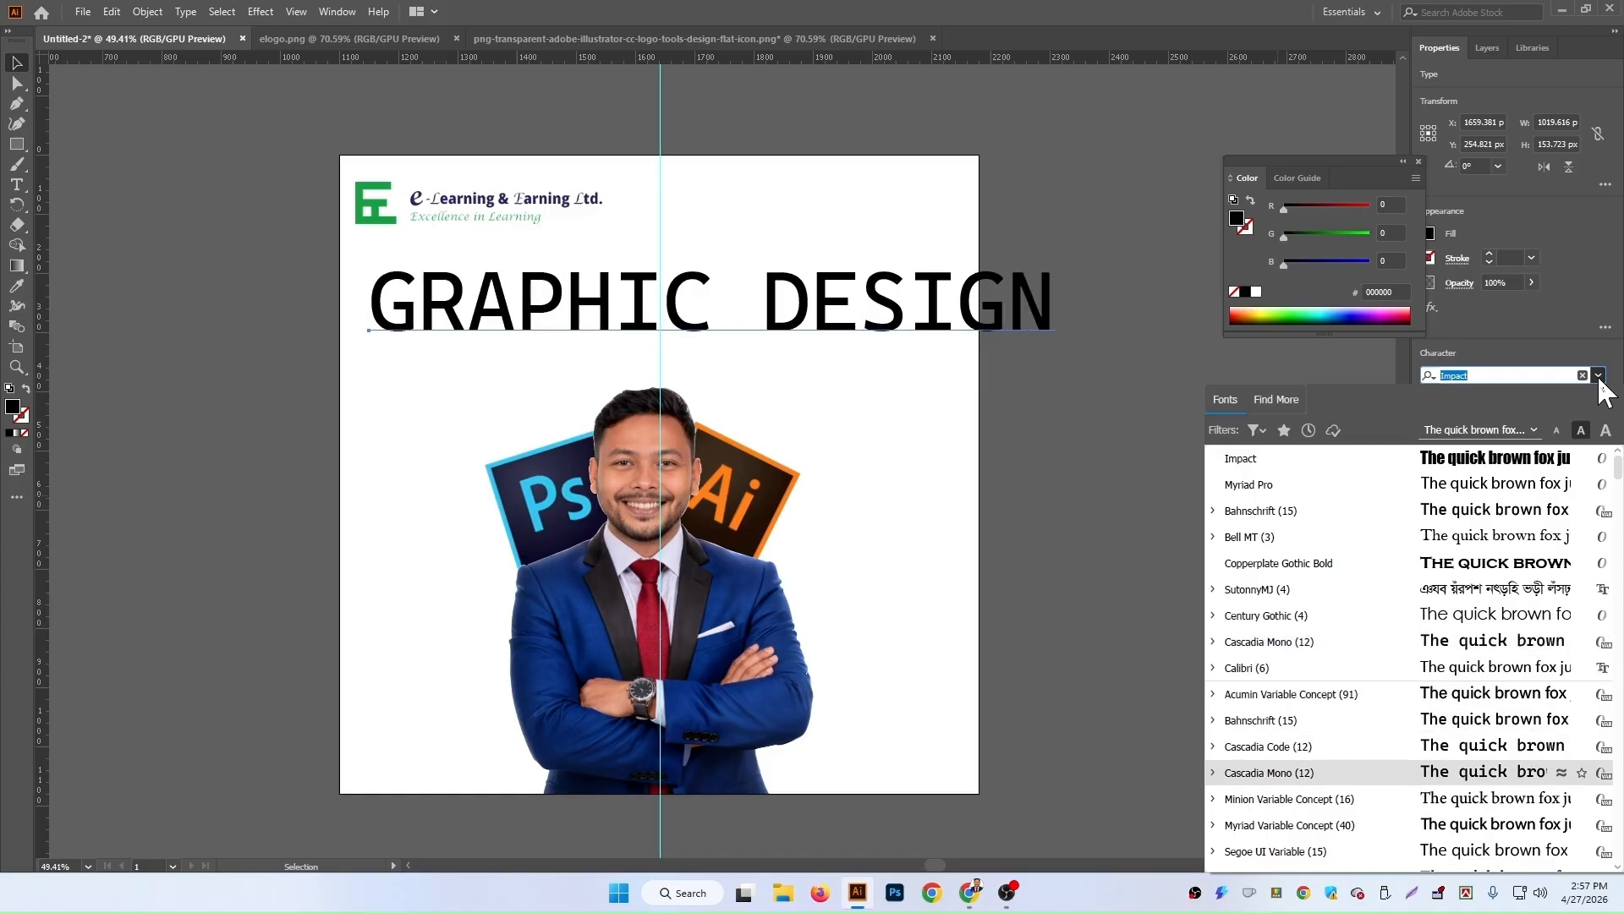
pyautogui.press('Down')
pyautogui.press('Down')
pyautogui.press('Down')
pyautogui.press('Down')
pyautogui.press('Down')
pyautogui.press('Down')
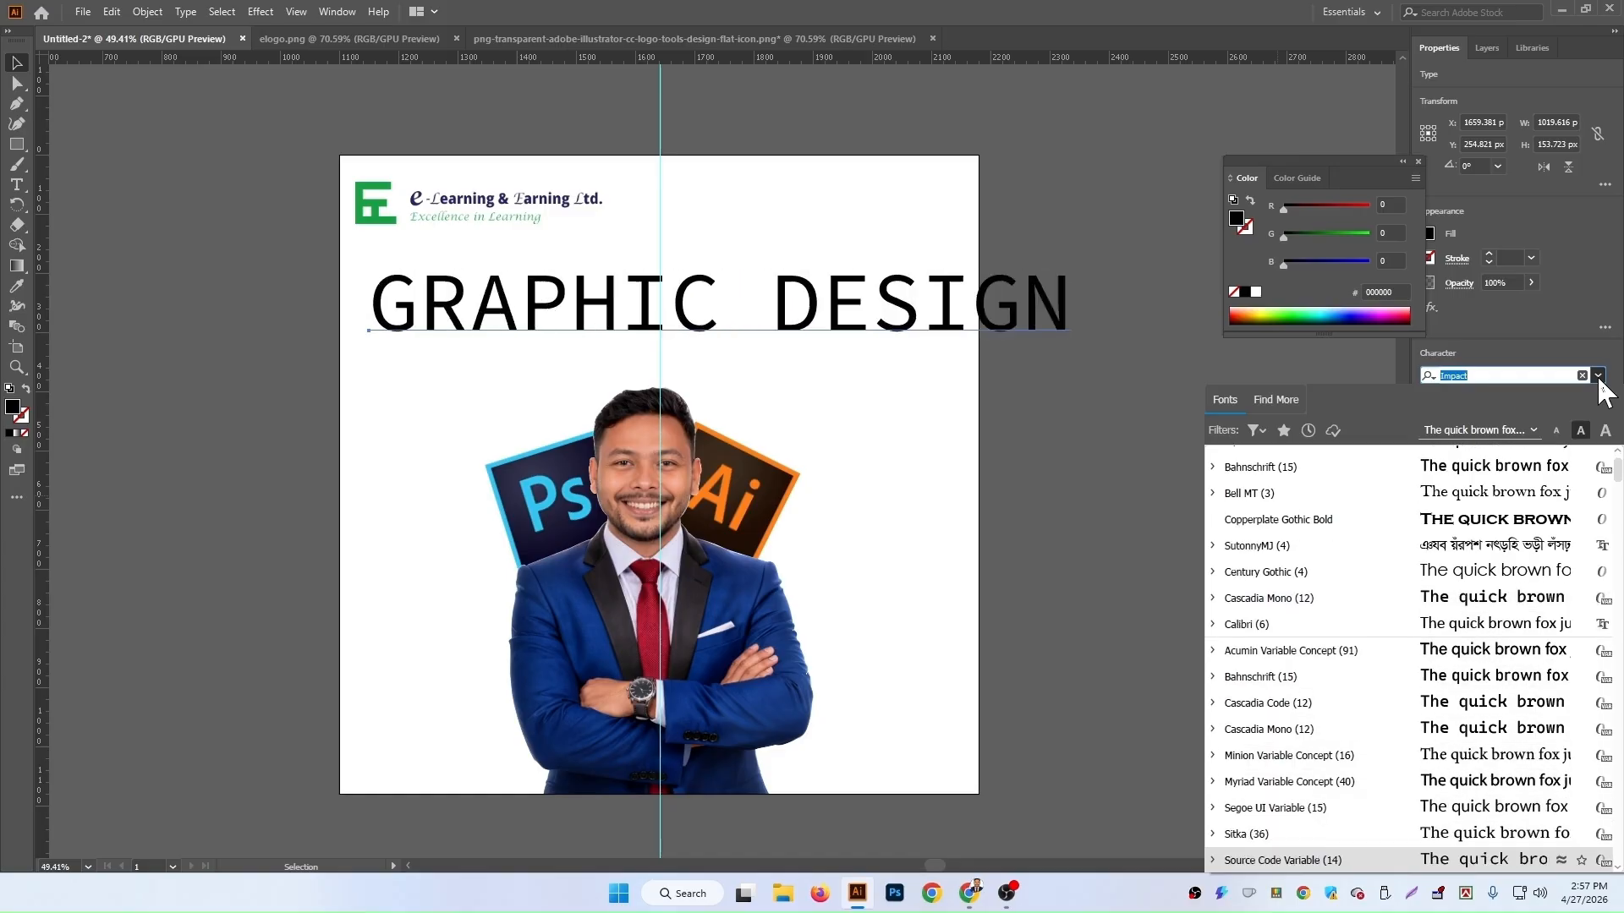
pyautogui.press('Down')
pyautogui.press('Down')
pyautogui.press('Down')
pyautogui.press('Down')
pyautogui.press('Down')
pyautogui.press('Down')
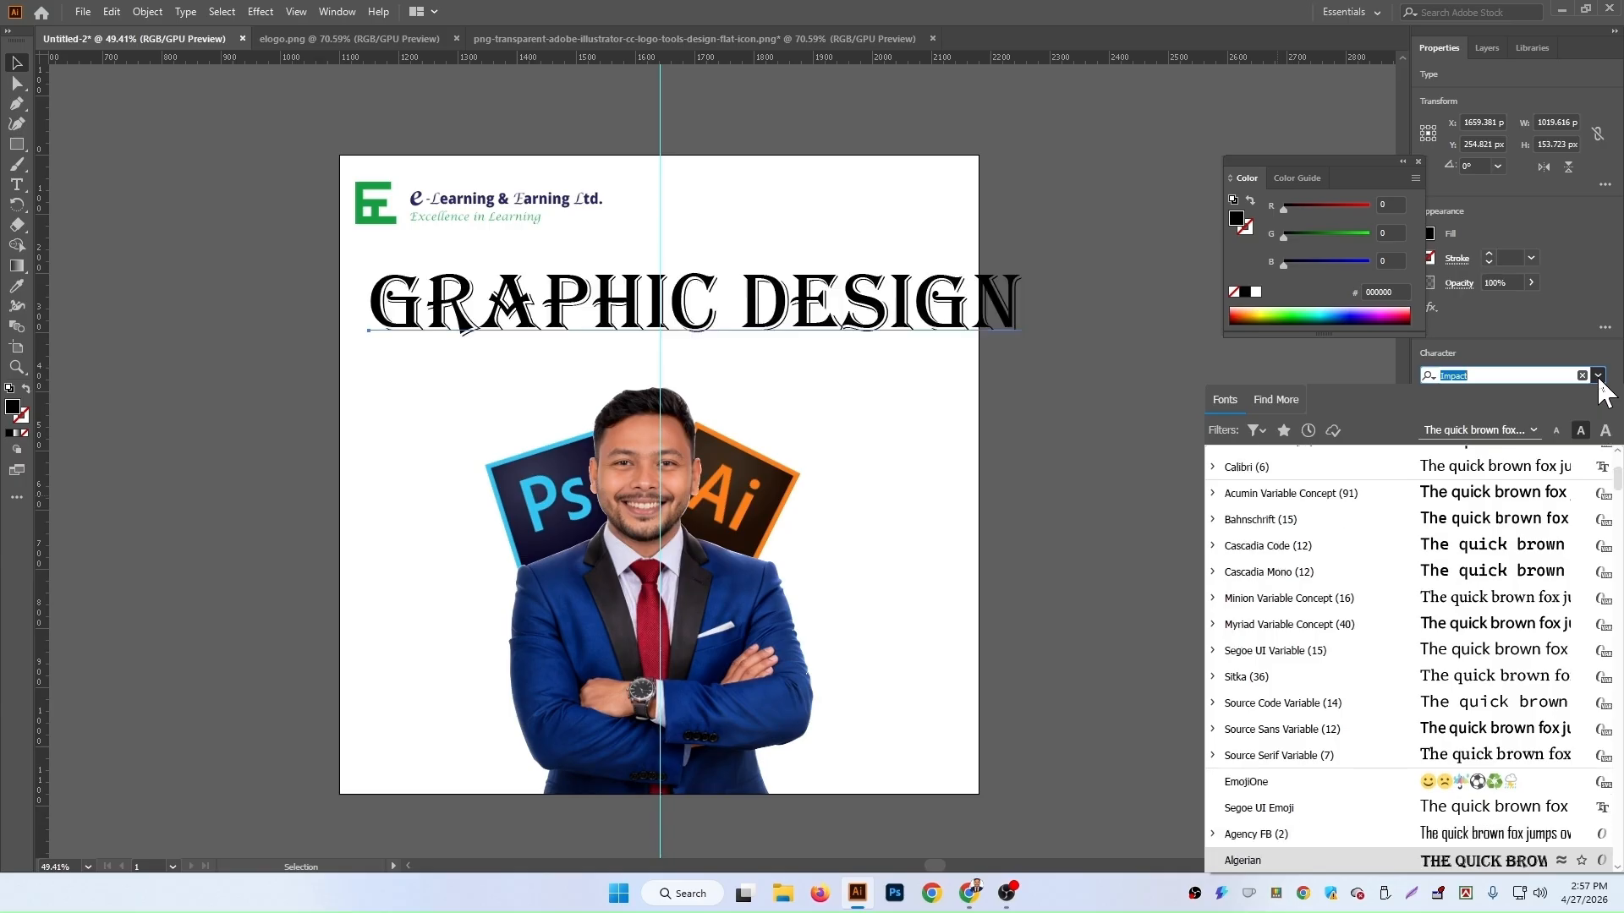
pyautogui.press('Down')
pyautogui.press('Down')
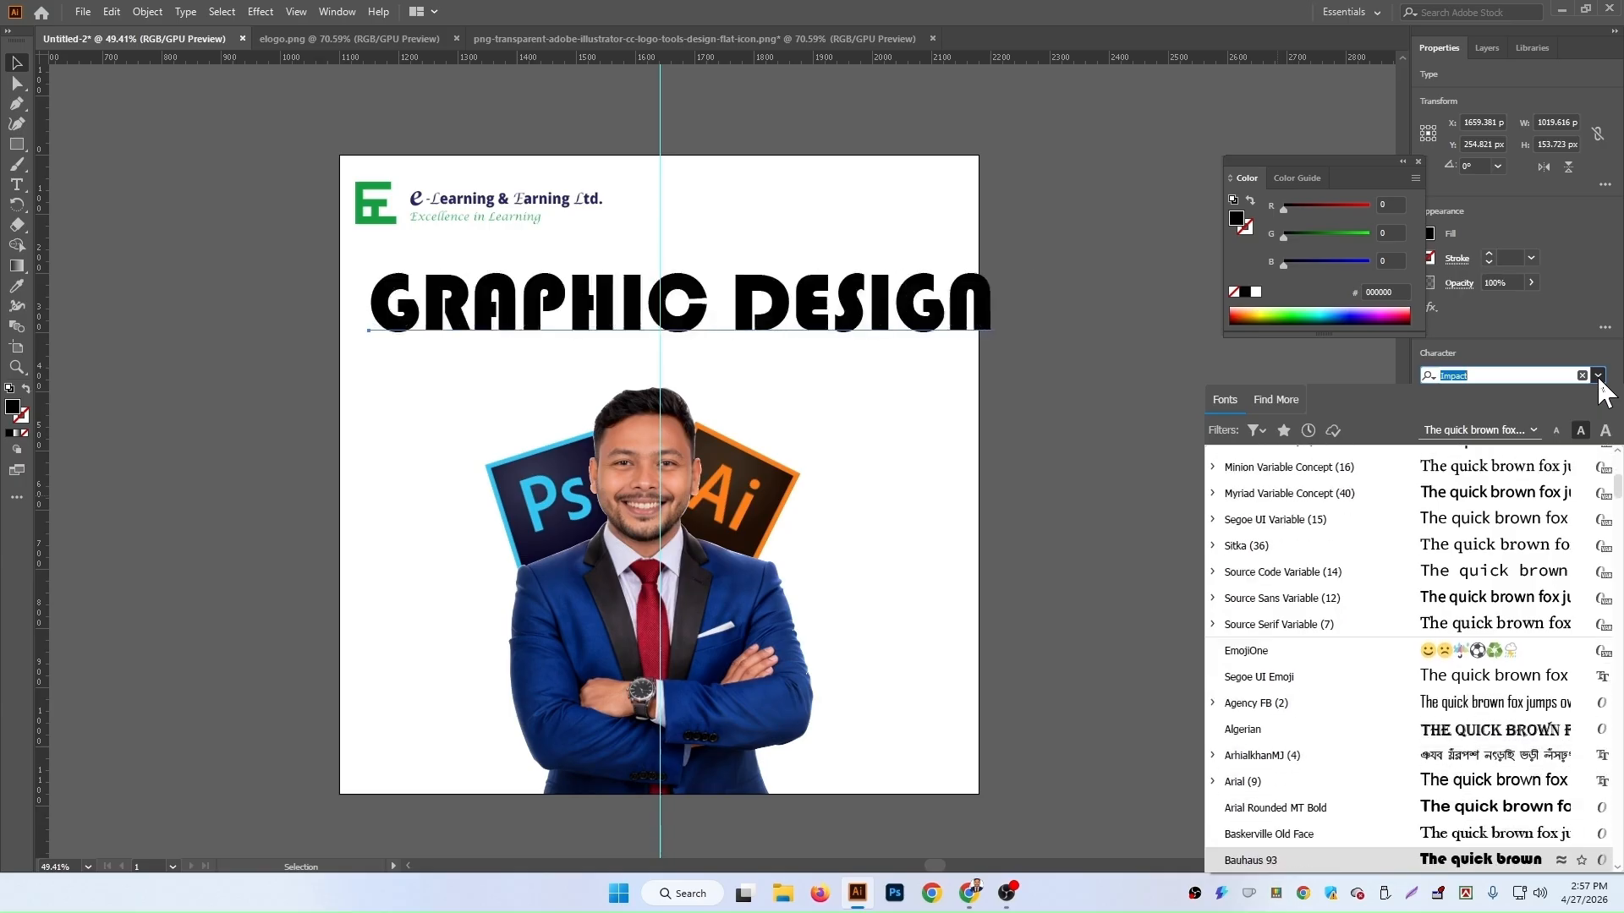
pyautogui.press('Up')
pyautogui.press('Down')
pyautogui.press('Down')
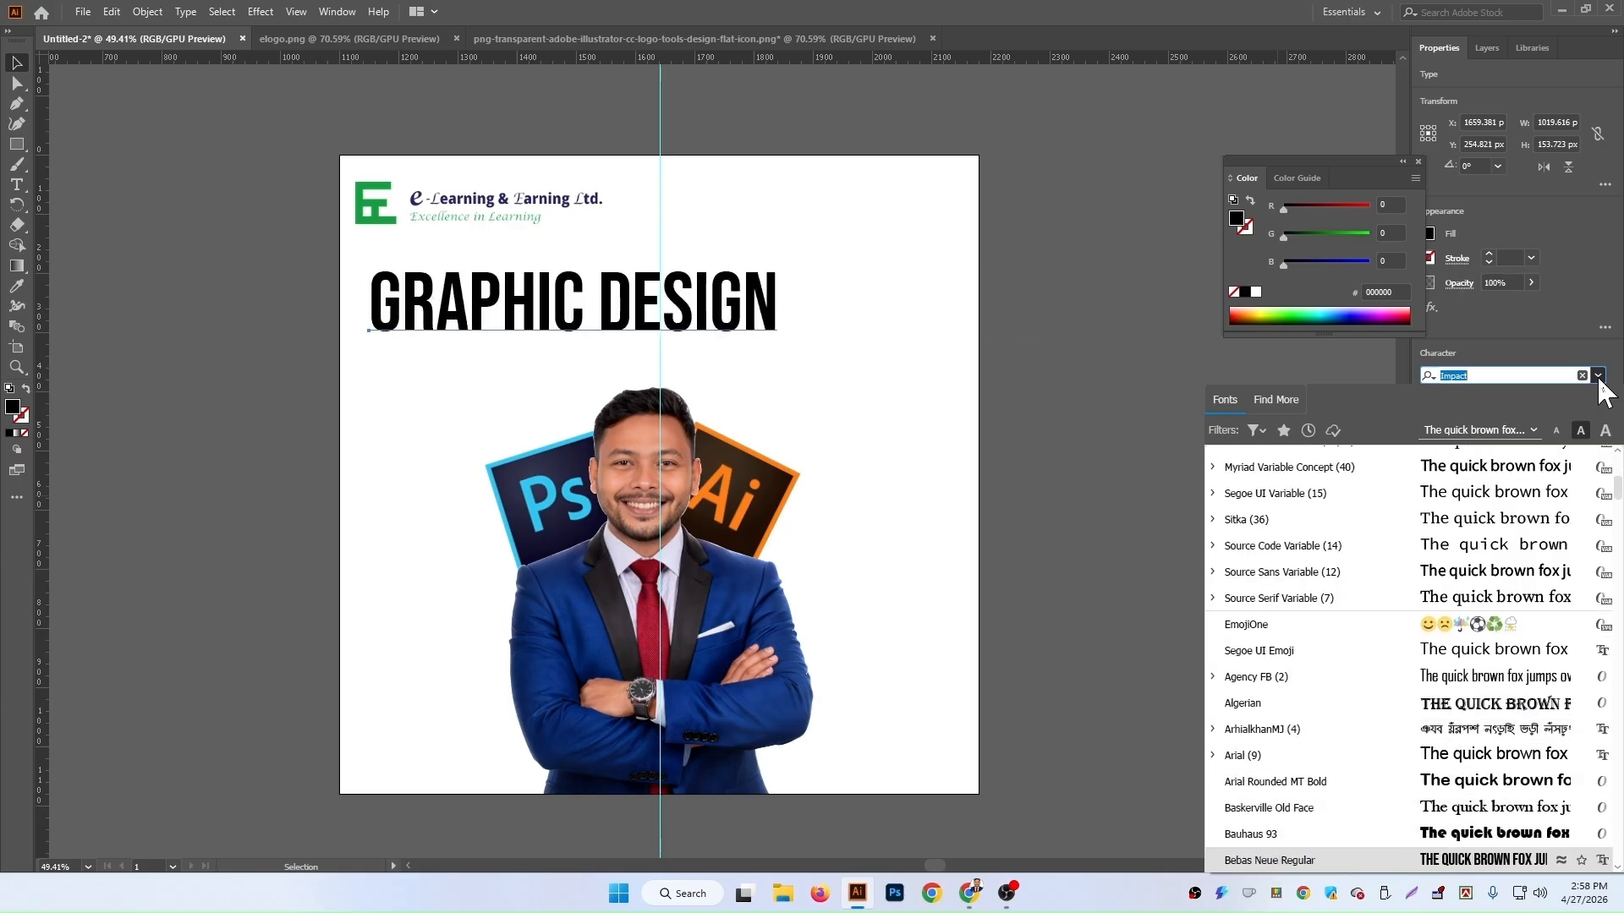
pyautogui.press('Return')
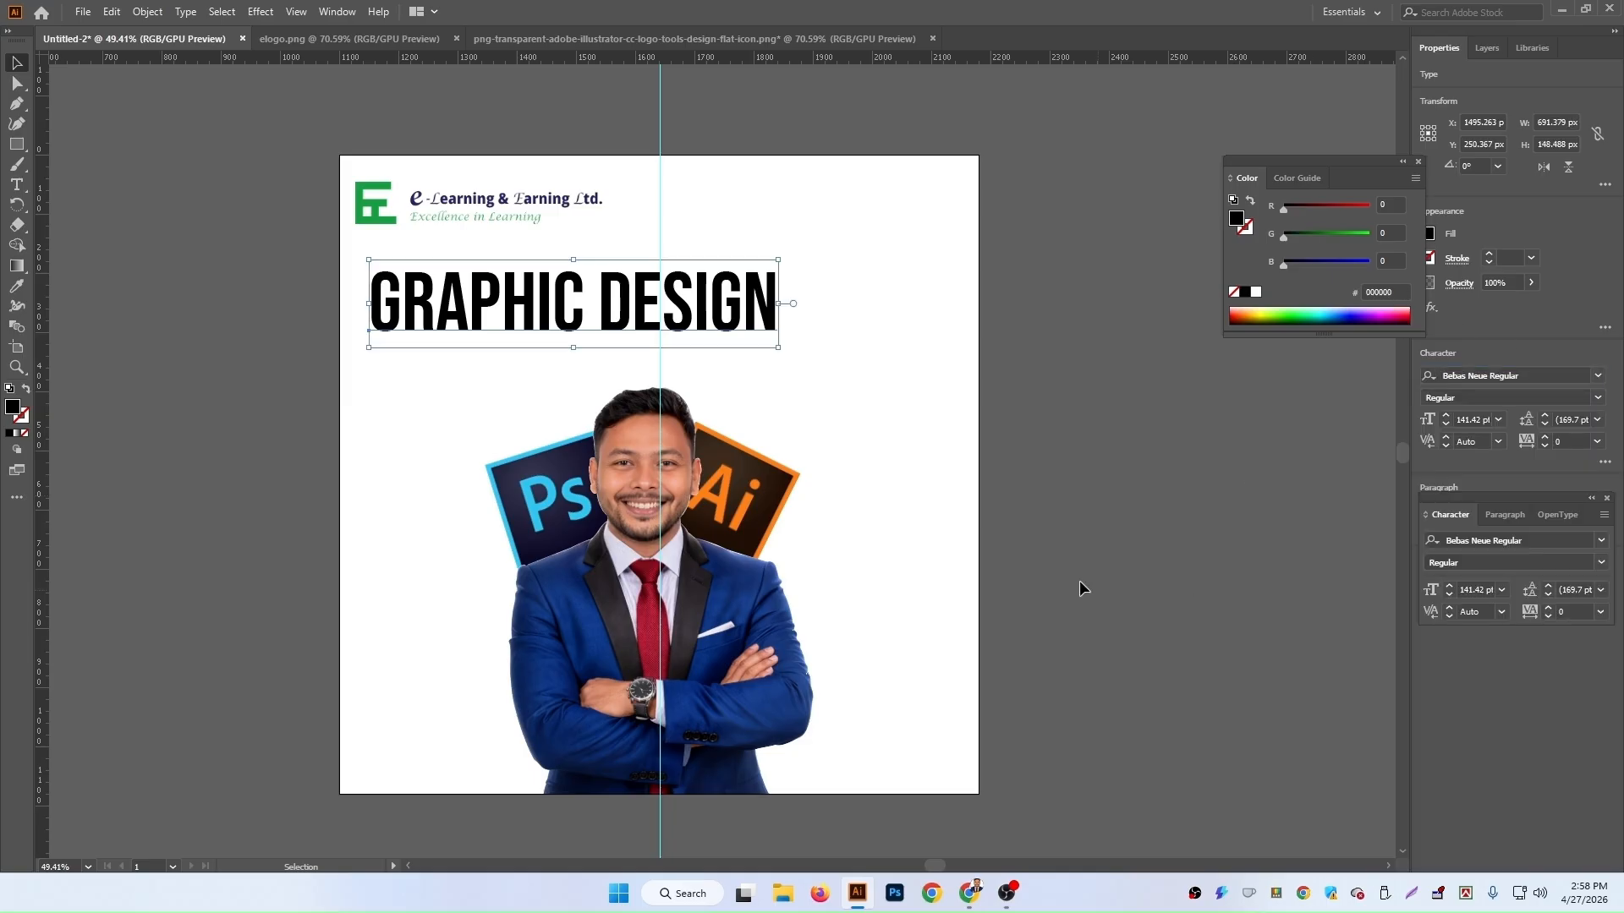
# Step: Move the heading right so it sits centred above the portrait
pyautogui.moveTo(757, 313); pyautogui.dragTo(857, 306)
pyautogui.press('Left')
pyautogui.press('Left')
pyautogui.press('Left')
pyautogui.press('Left')
pyautogui.press('Left')
pyautogui.press('Left')
pyautogui.press('Left')
pyautogui.press('Left')
pyautogui.press('Left')
pyautogui.press('Left')
pyautogui.press('Left')
pyautogui.press('Left')
pyautogui.press('Left')
pyautogui.press('Left')
pyautogui.press('Left')
pyautogui.press('Left')
pyautogui.press('Left')
pyautogui.press('Left')
pyautogui.press('Left')
pyautogui.press('Left')
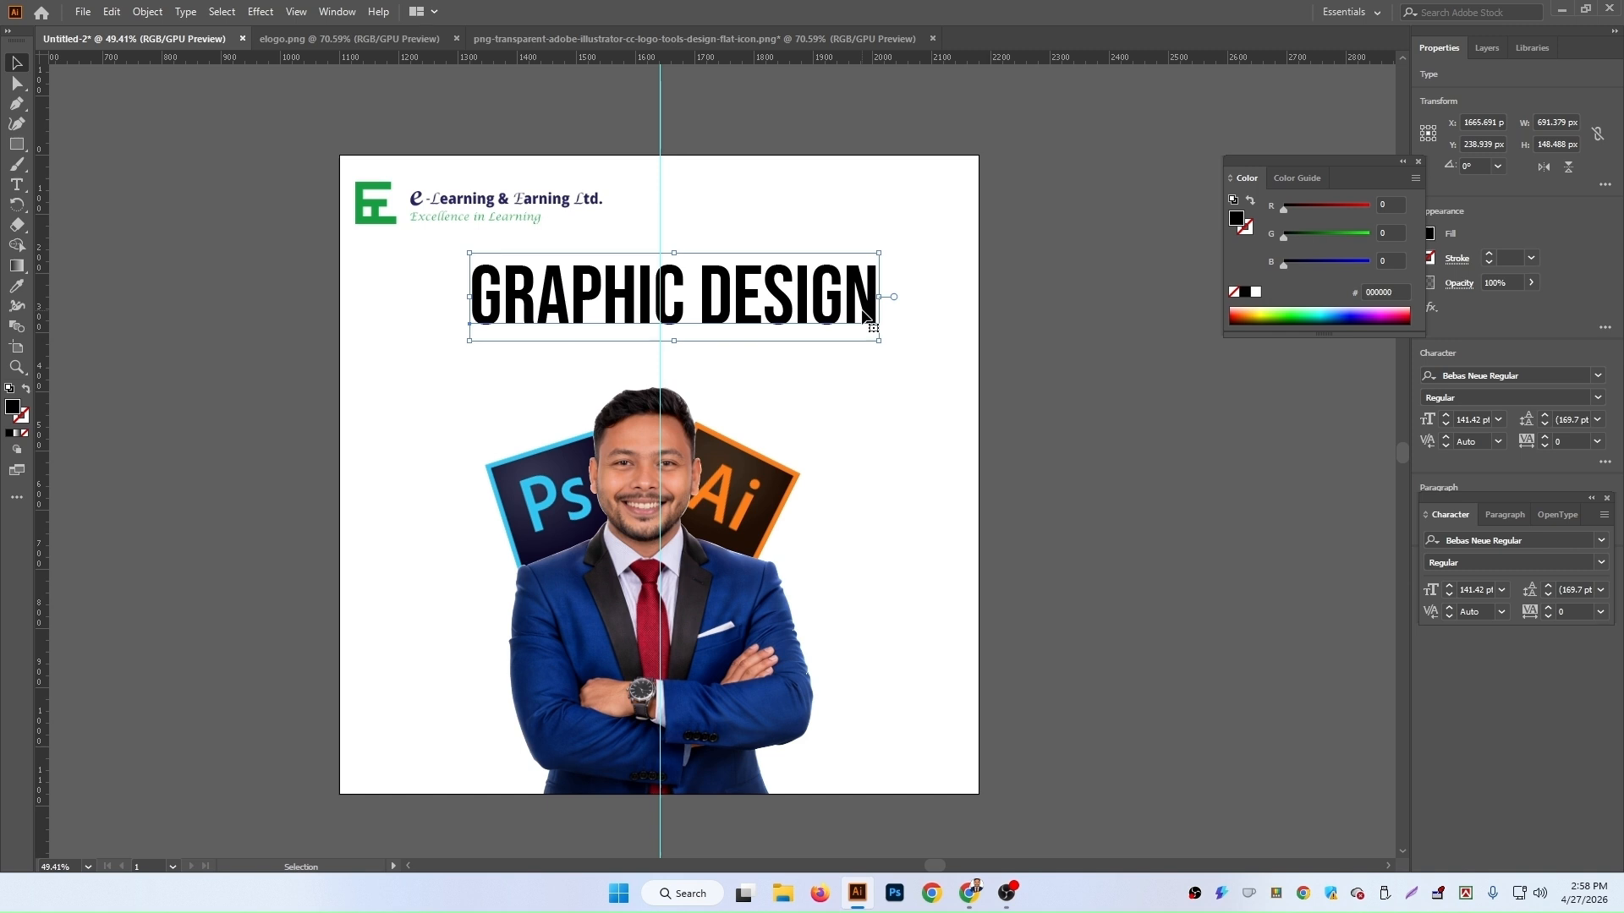
pyautogui.press('Left')
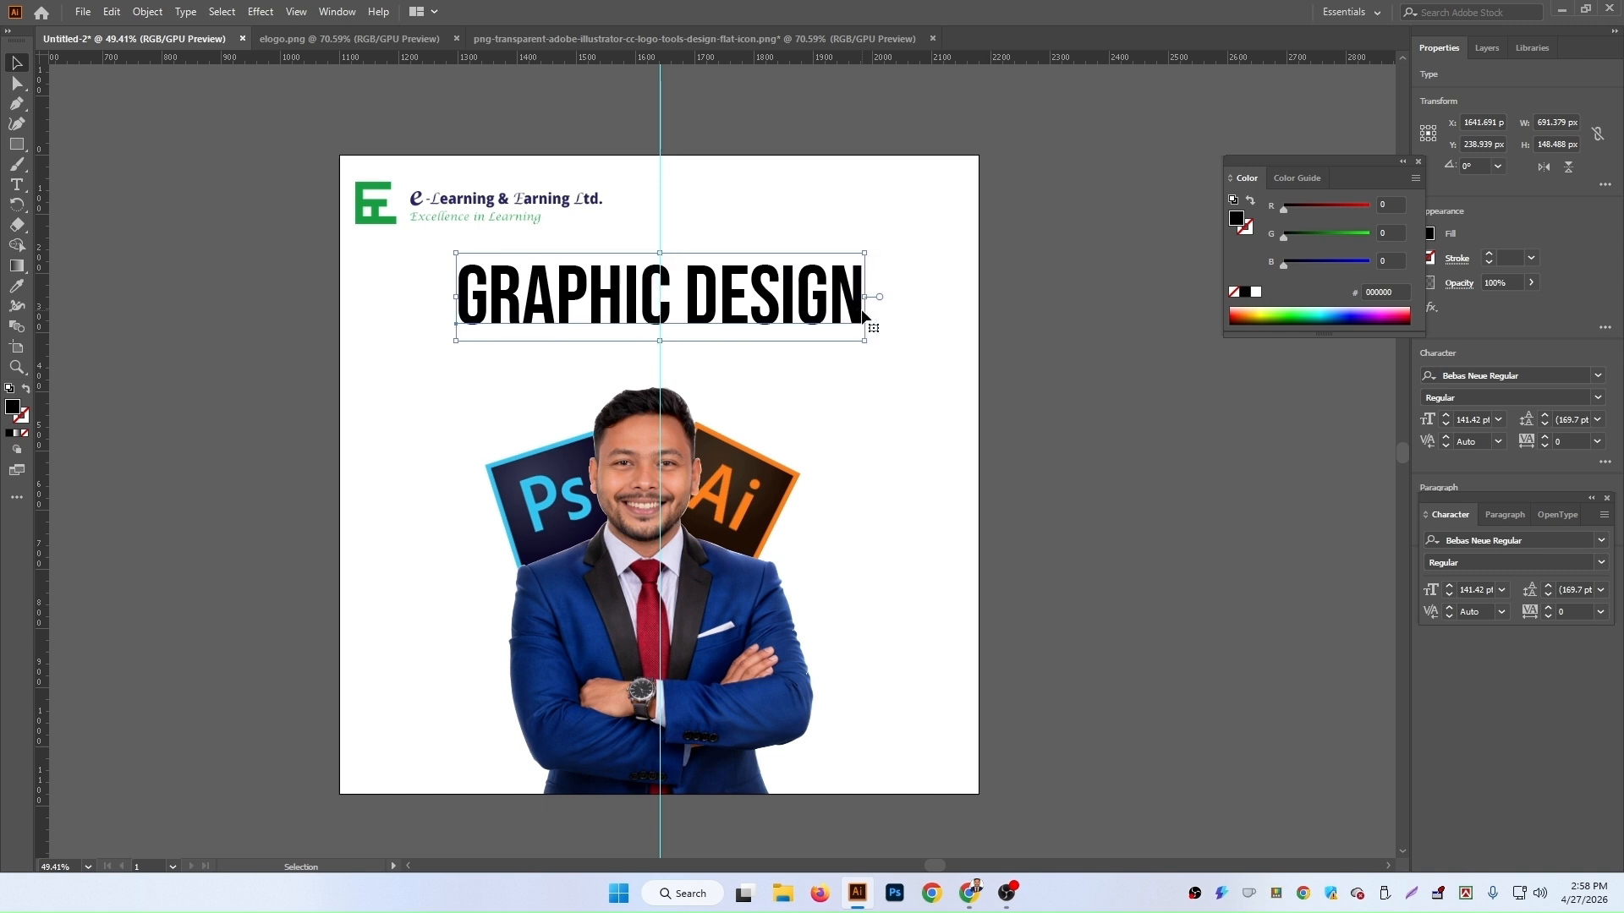
# Step: Select the portrait together with the Ps and Ai logos and scale them down from the top edge
pyautogui.click(605, 501)
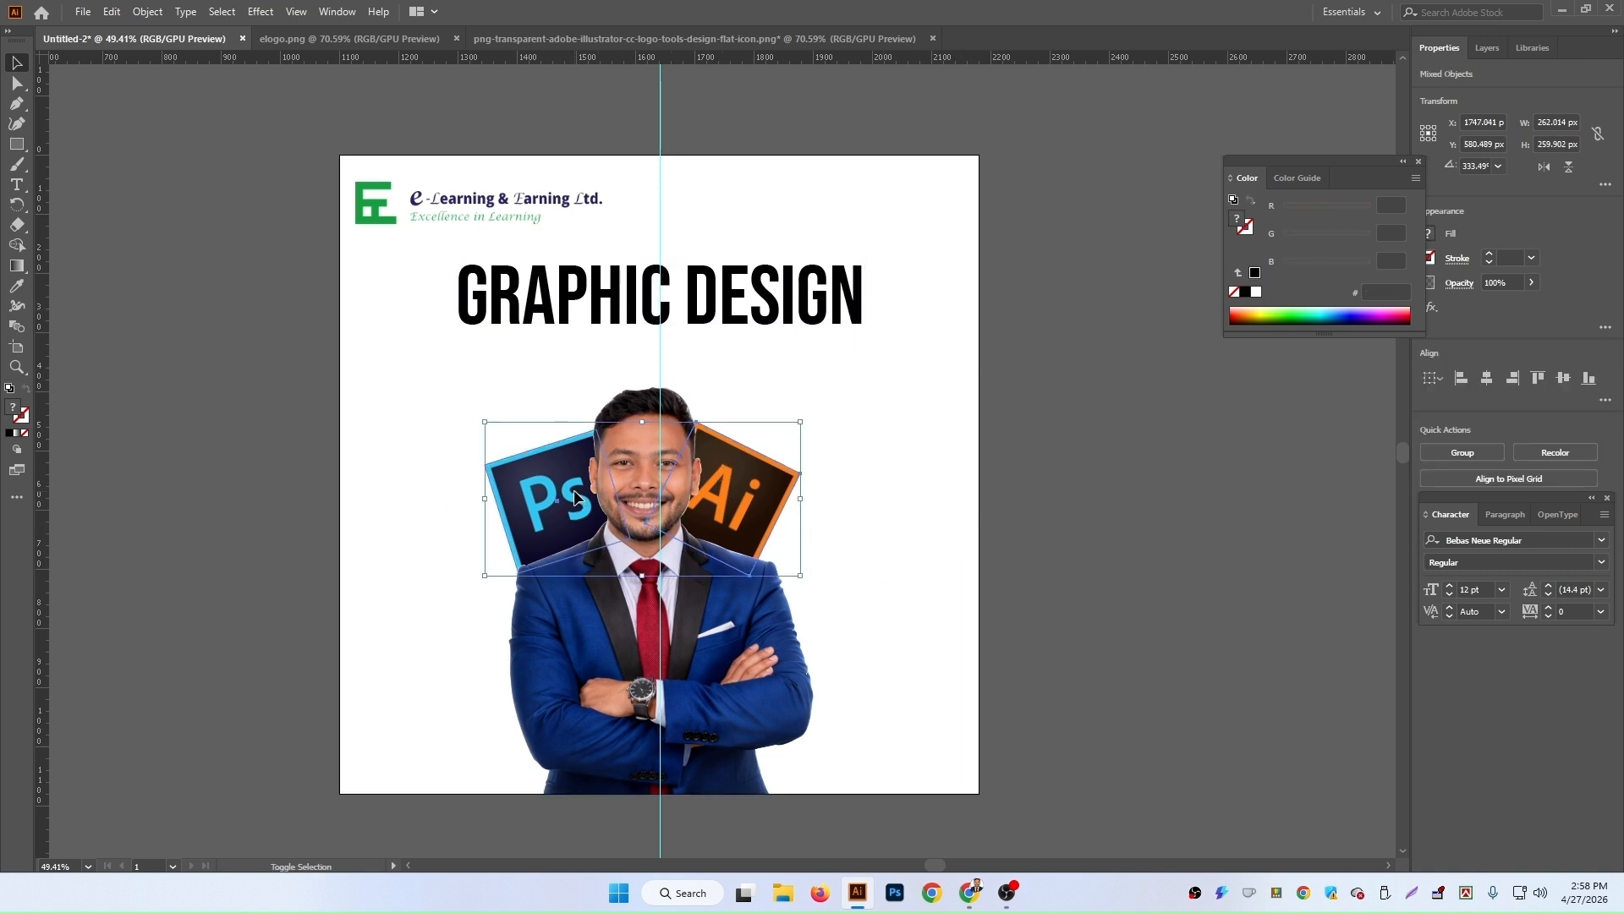
pyautogui.keyDown('shift'); pyautogui.click(575, 683); pyautogui.keyUp('shift')
pyautogui.moveTo(648, 388); pyautogui.dragTo(648, 439)
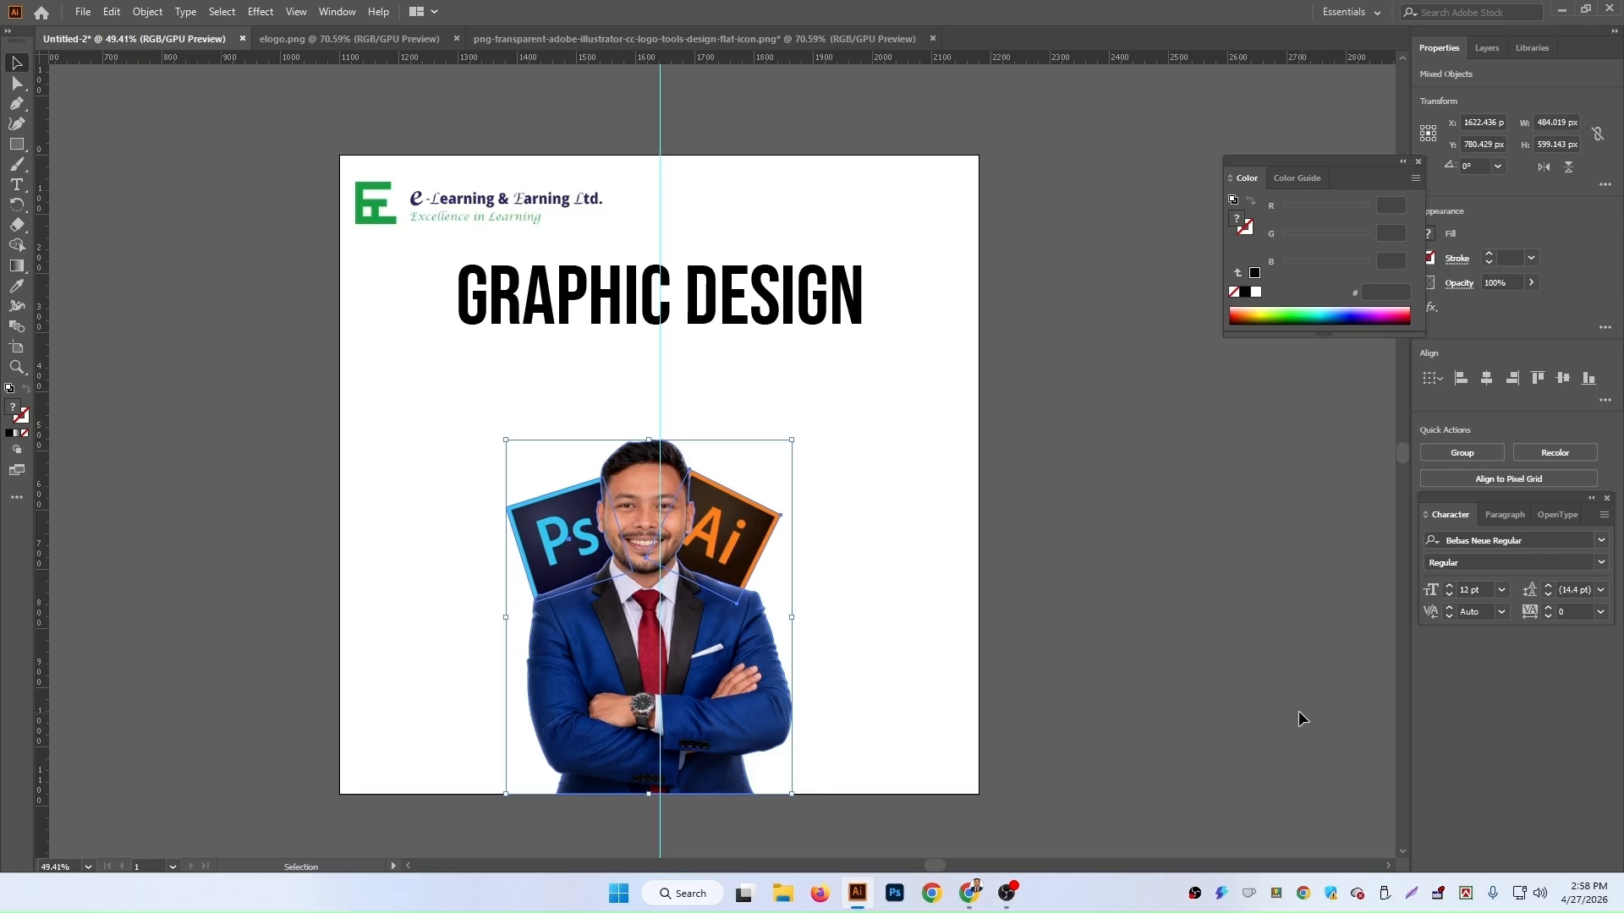
# Step: Move the heading slightly down and re-centre it over the portrait
pyautogui.click(981, 797)
pyautogui.moveTo(776, 300); pyautogui.dragTo(781, 315)
pyautogui.press('Left')
pyautogui.press('Left')
pyautogui.press('Left')
pyautogui.press('Left')
pyautogui.press('Left')
pyautogui.press('Left')
pyautogui.press('Left')
pyautogui.press('Left')
pyautogui.press('Right')
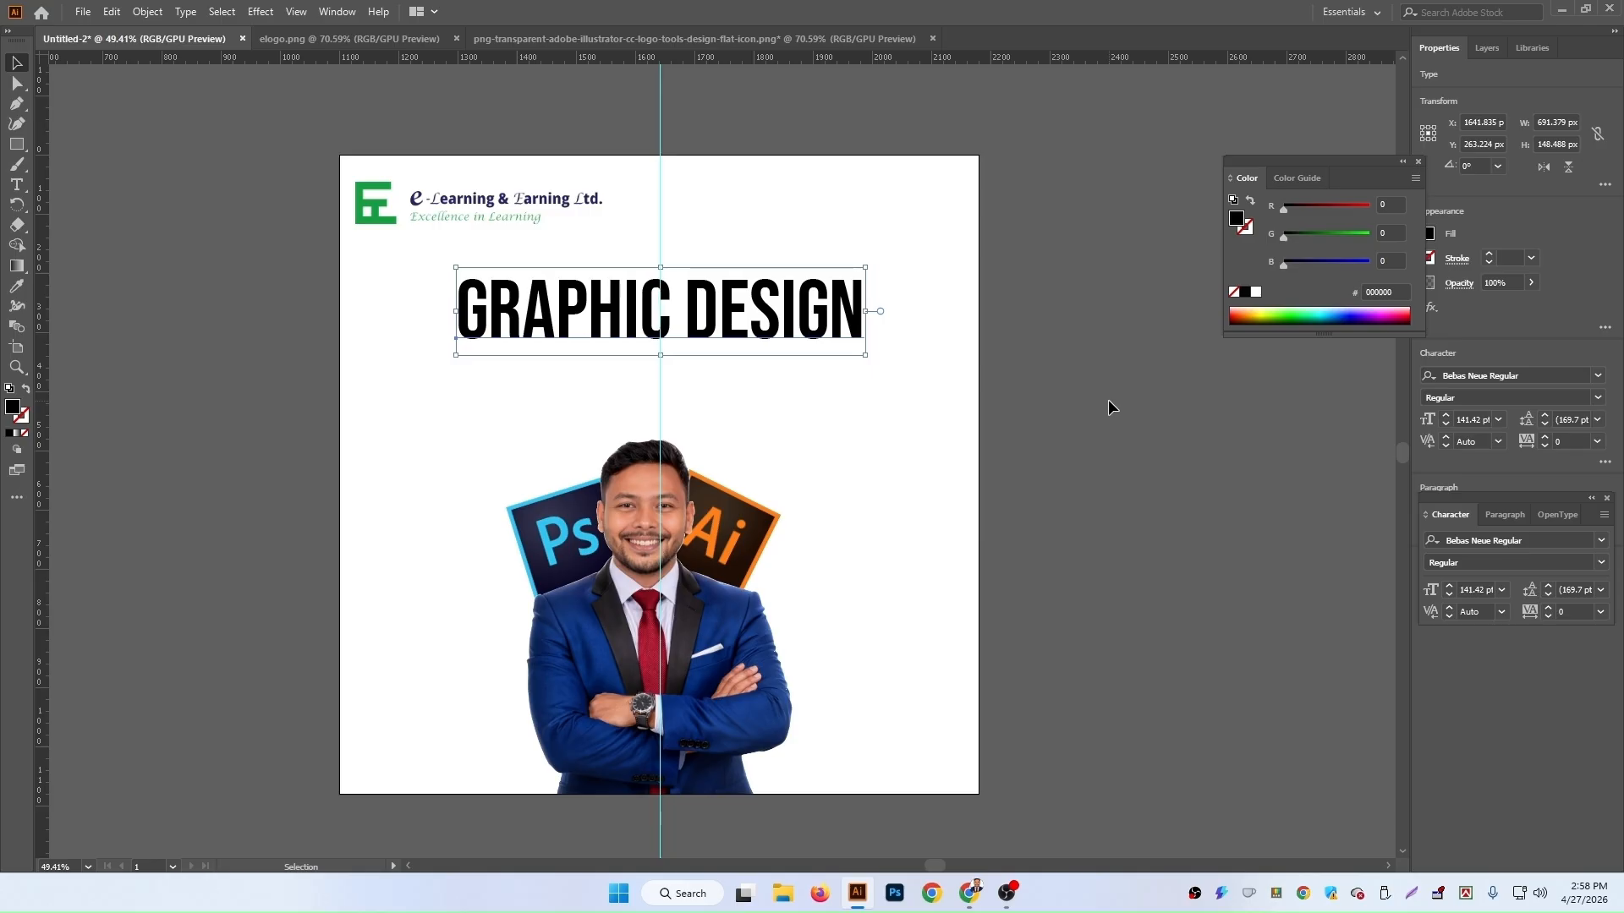
pyautogui.click(1089, 530)
pyautogui.click(560, 320)
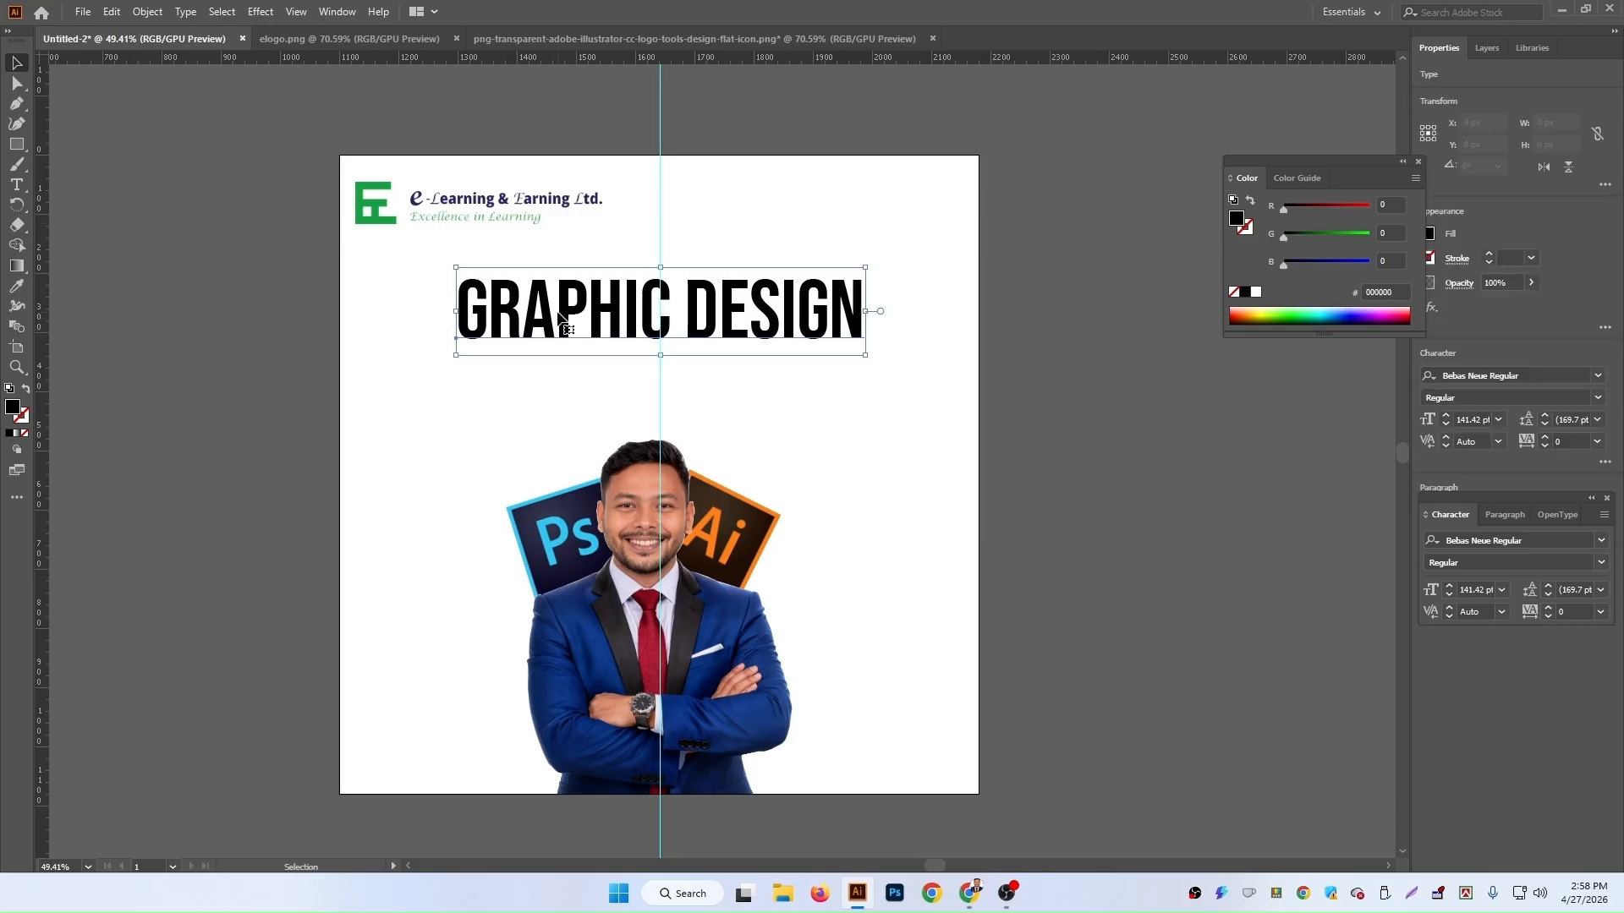
pyautogui.click(1597, 398)
pyautogui.click(1603, 414)
# Step: Create a point text object below the heading and scale it to about 106 pt
pyautogui.click(17, 185)
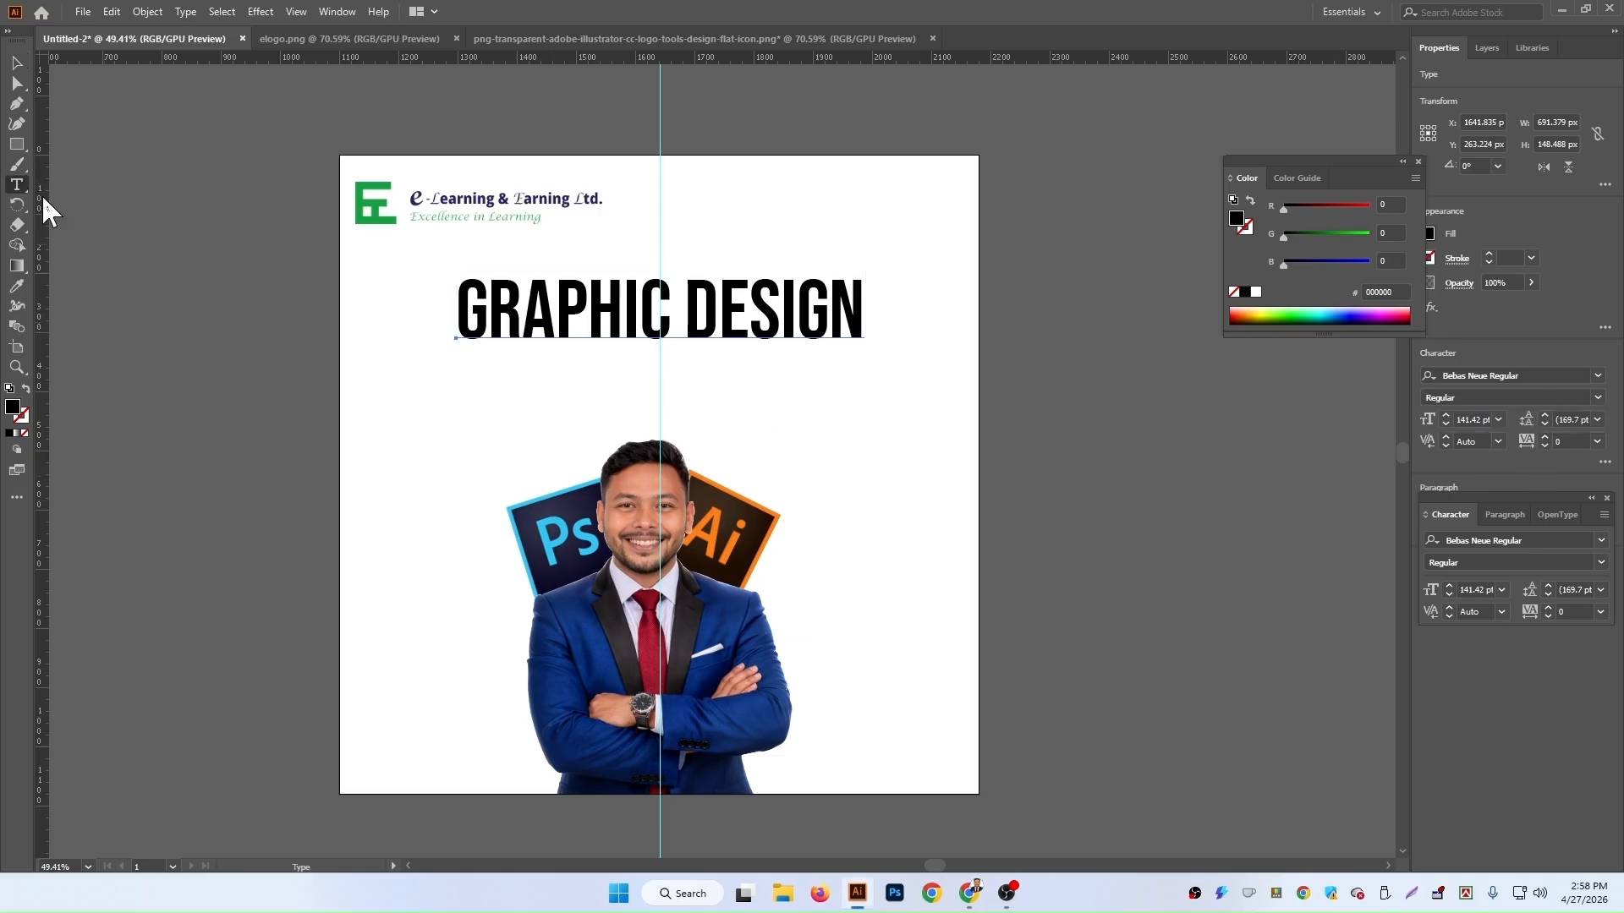
pyautogui.click(455, 415)
pyautogui.click(16, 63)
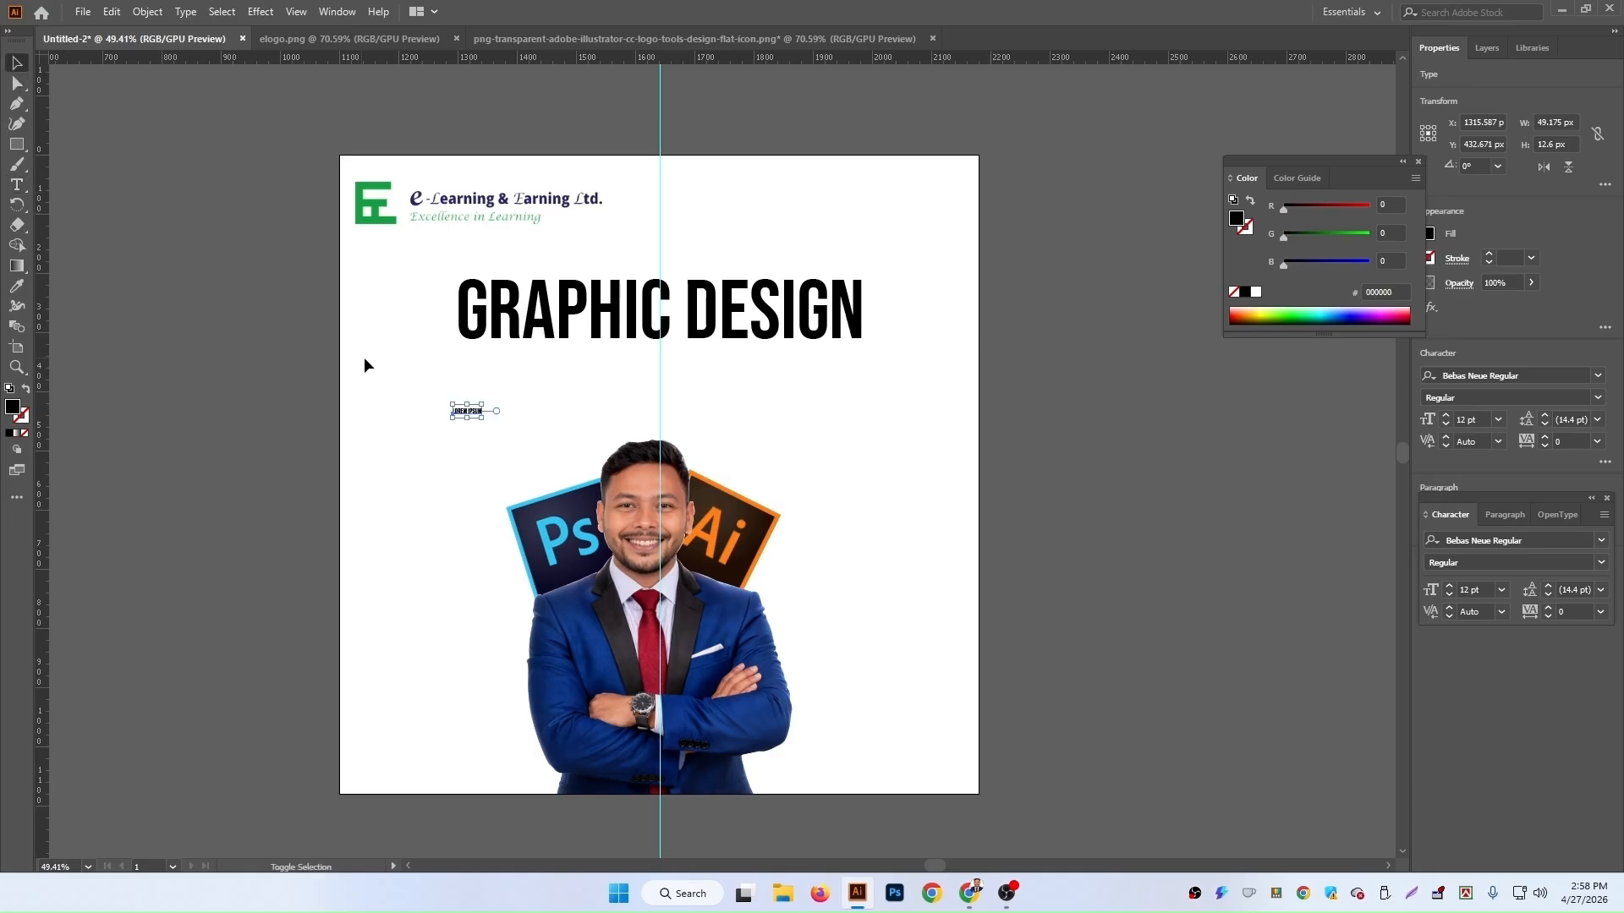
pyautogui.moveTo(480, 418); pyautogui.dragTo(709, 472)
pyautogui.moveTo(582, 449); pyautogui.dragTo(574, 401)
# Step: Replace the placeholder text with A COMPLETE COURSE
pyautogui.tripleClick(574, 399)
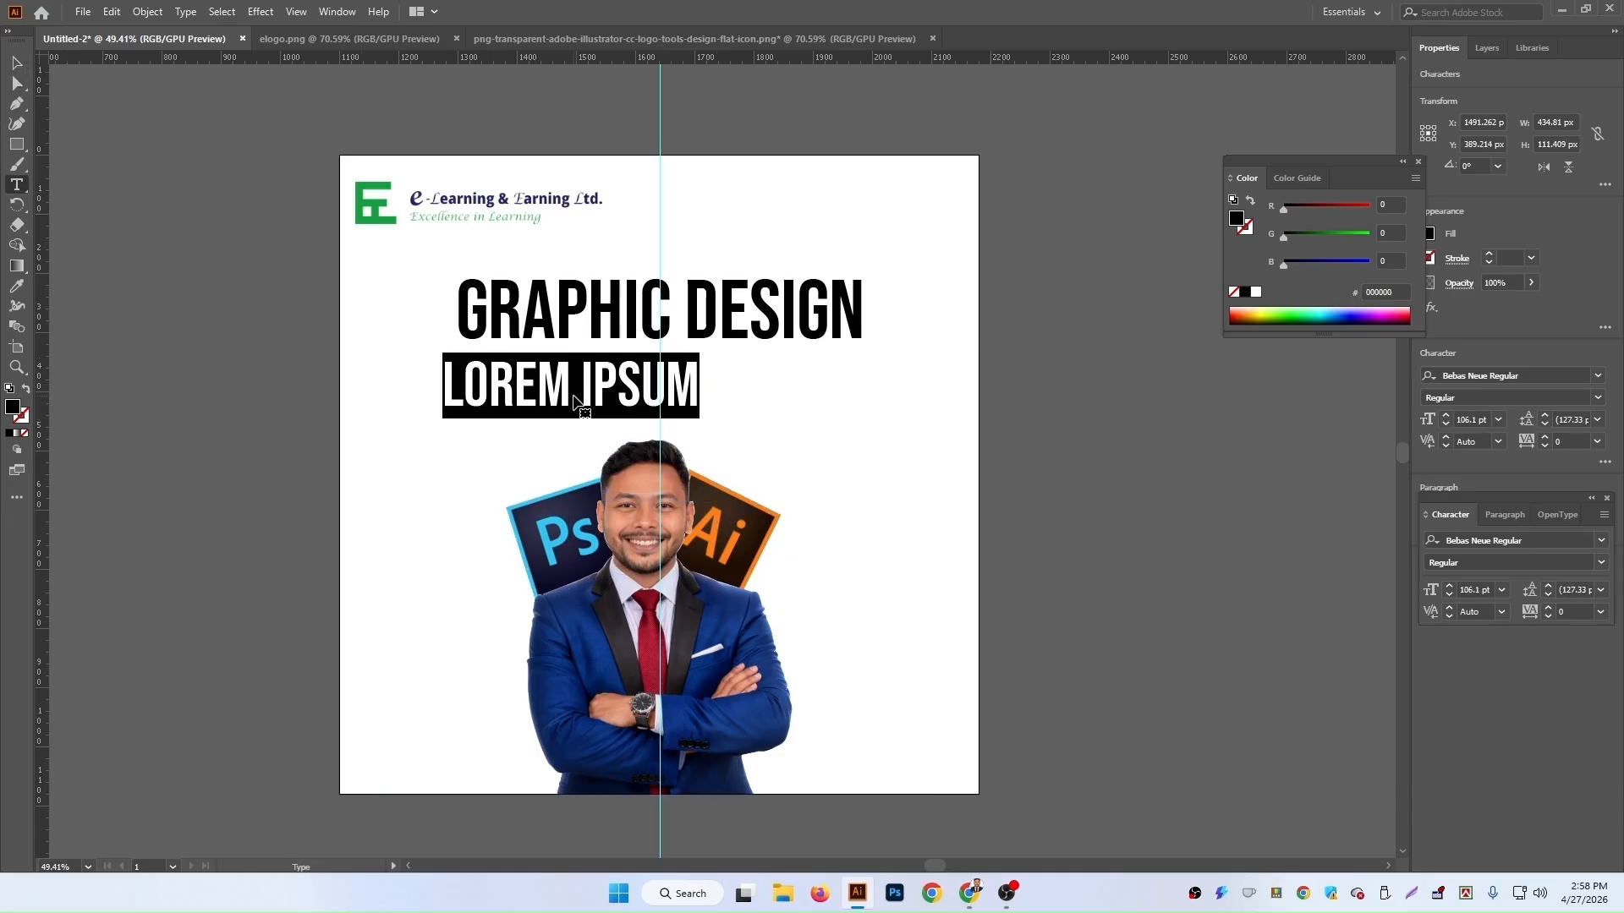
pyautogui.write('A CO')
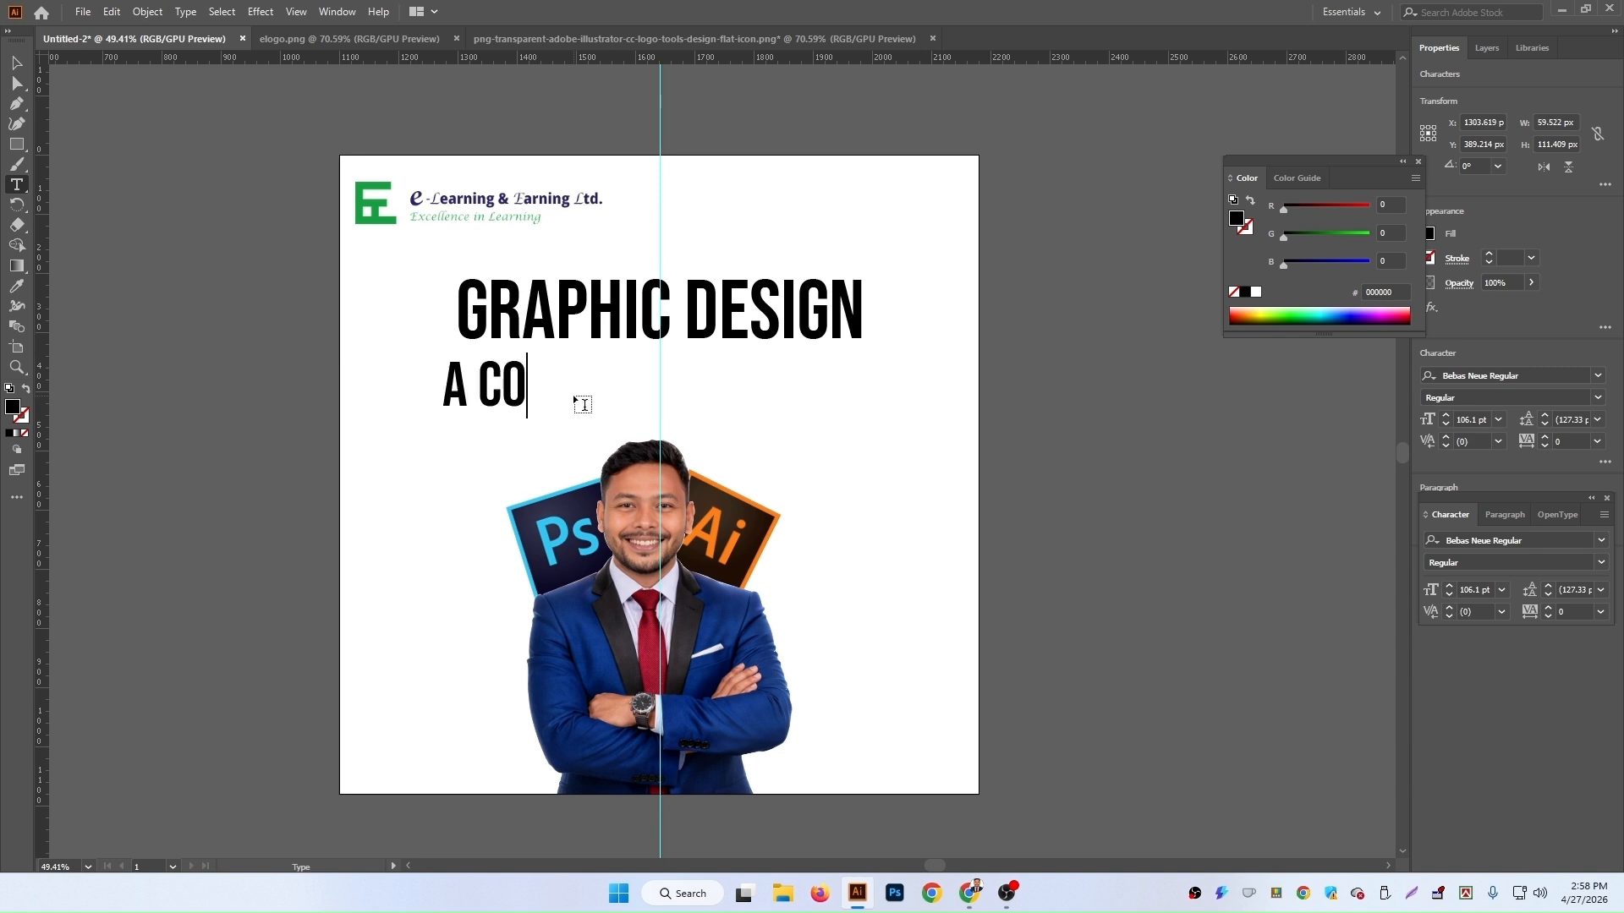
pyautogui.press('BackSpace')
pyautogui.write('O')
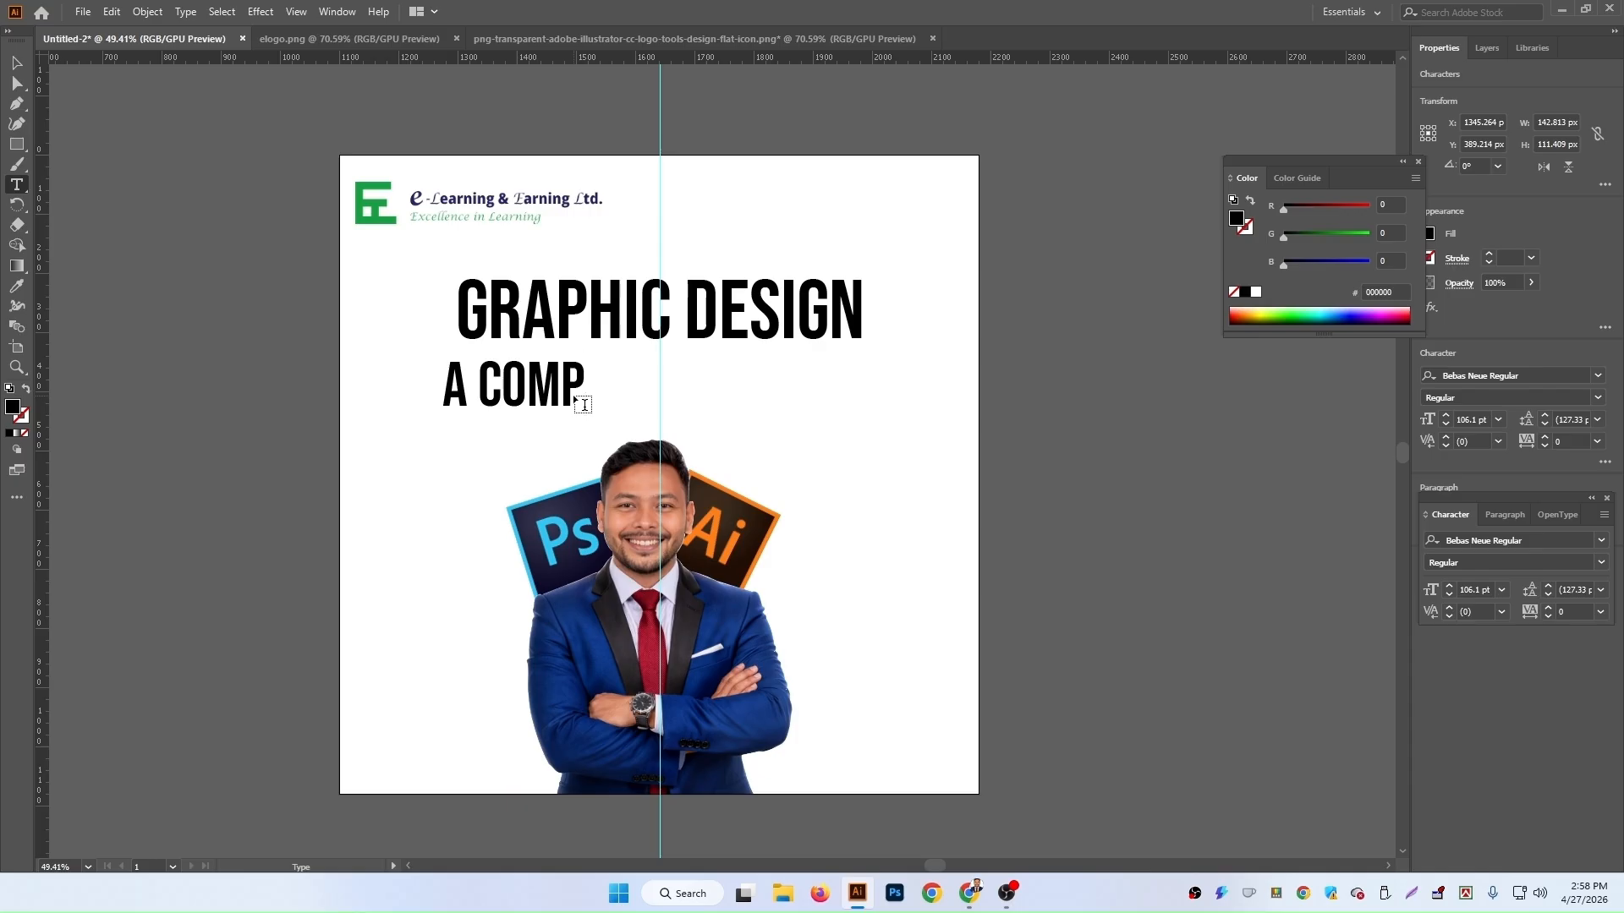
pyautogui.write('LETE ')
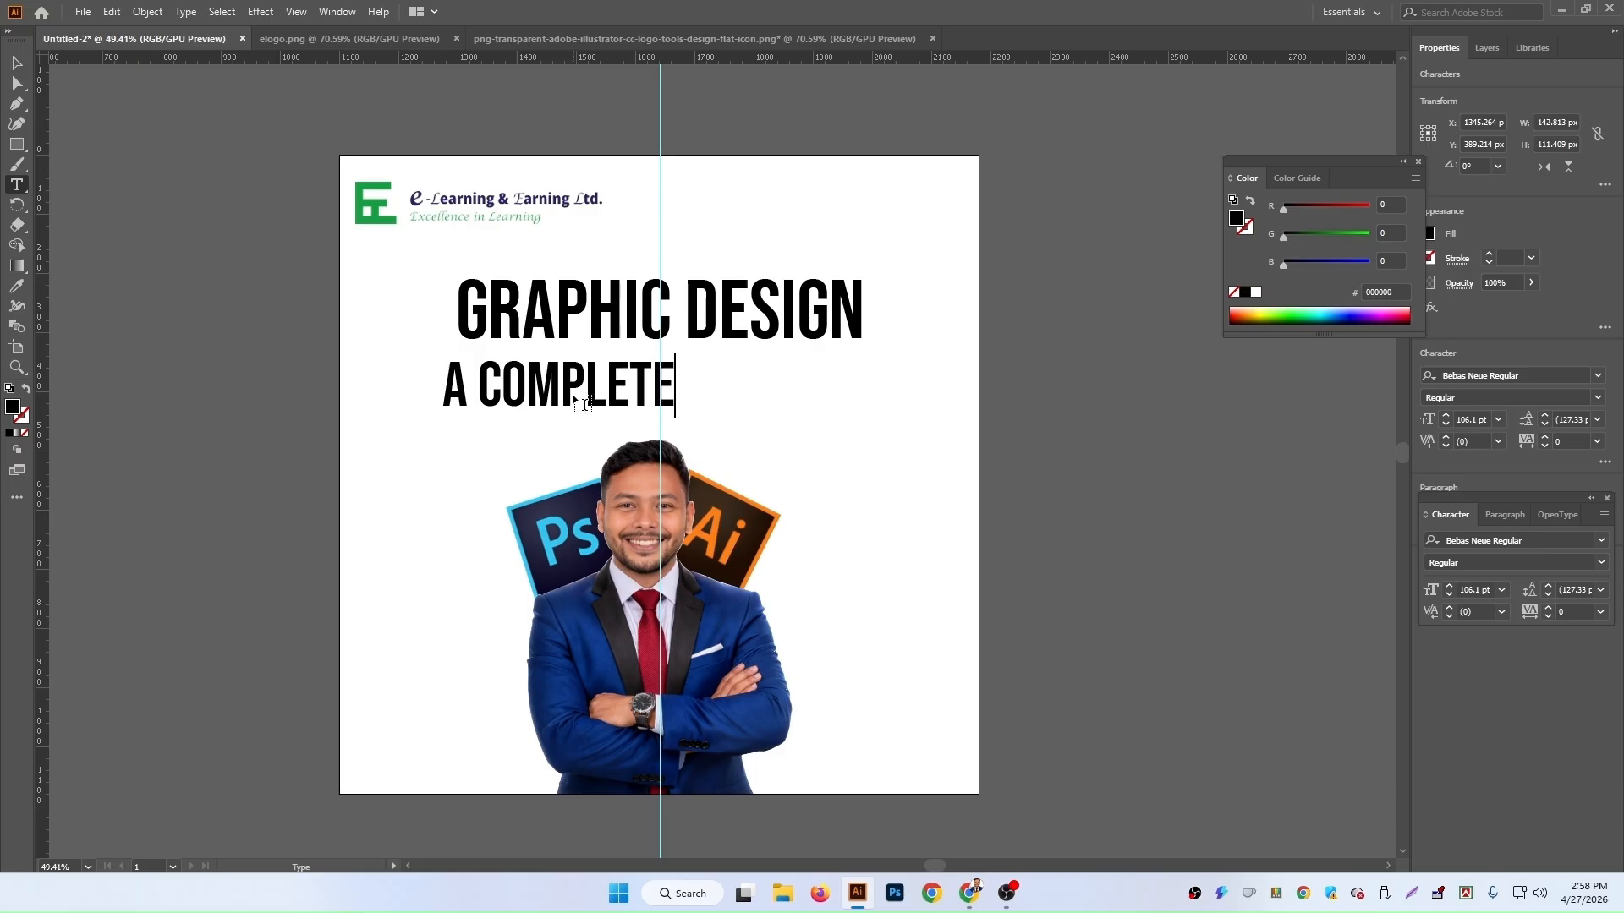
pyautogui.write('COURS')
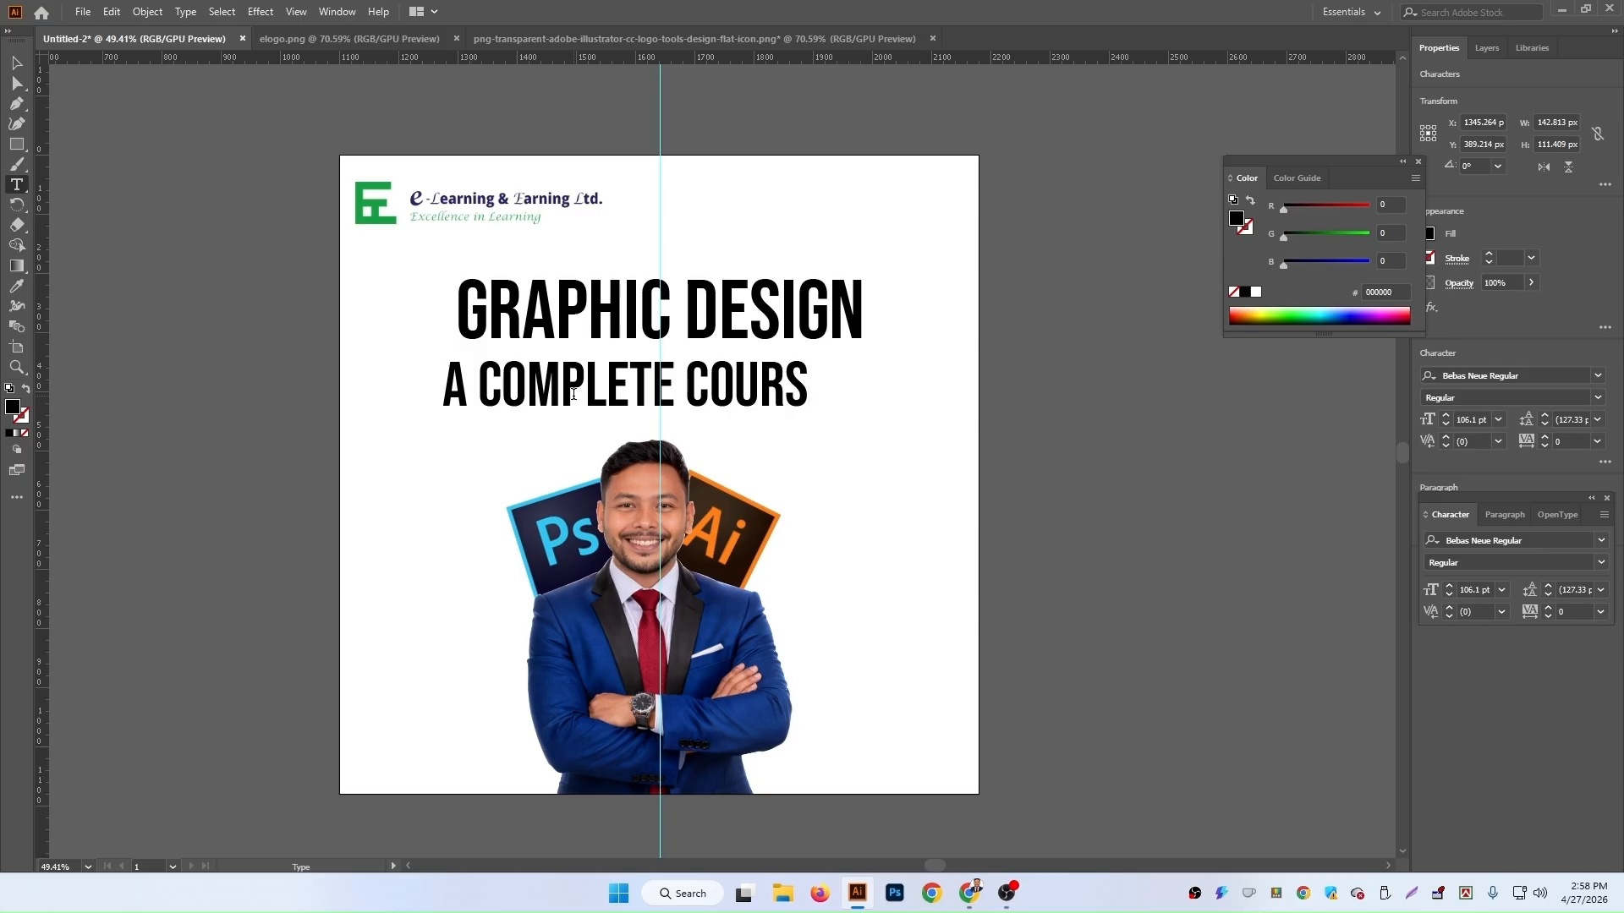
pyautogui.write('E')
pyautogui.click(16, 63)
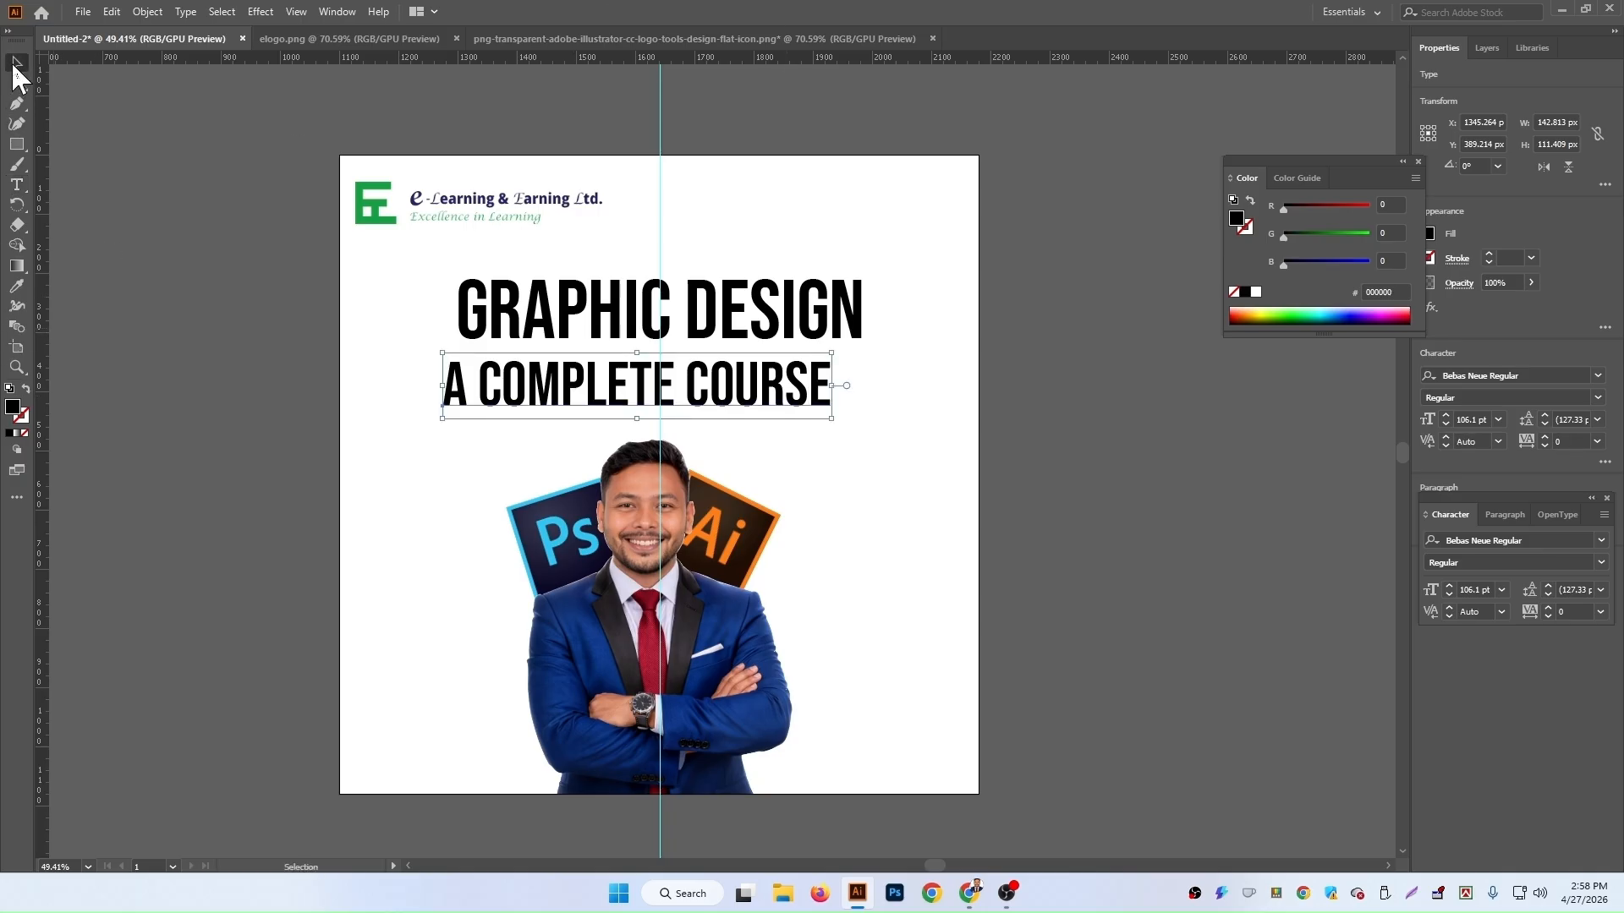
# Step: Move the subtitle so it is centred under the GRAPHIC DESIGN heading
pyautogui.moveTo(741, 387); pyautogui.dragTo(771, 376)
pyautogui.press('Left')
pyautogui.press('Left')
pyautogui.press('Left')
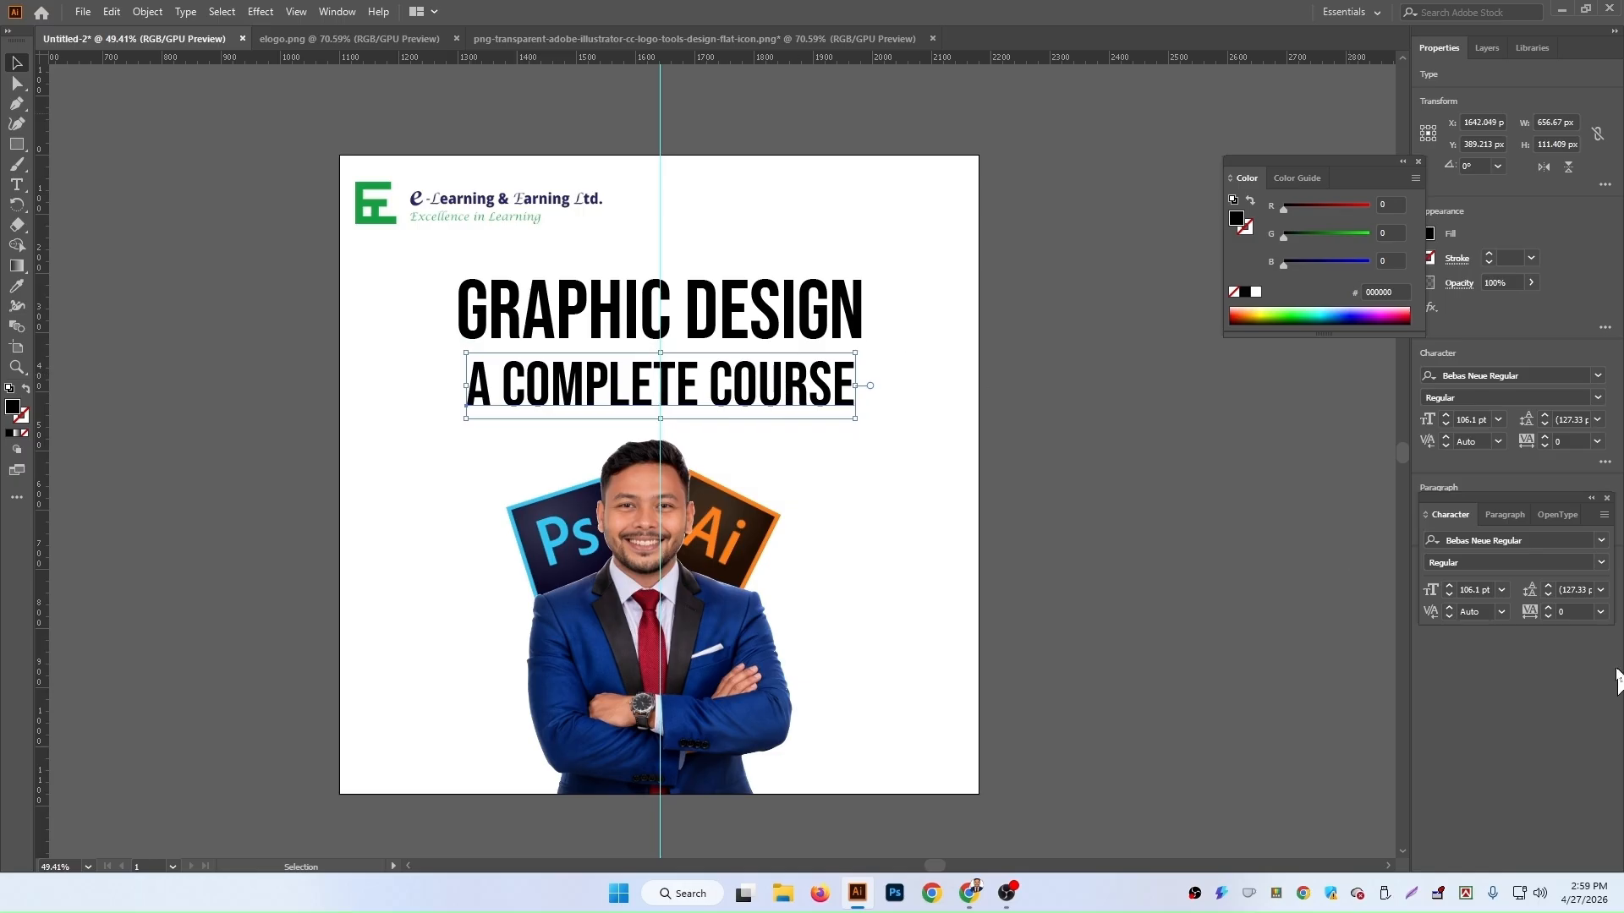
# Step: Browse the font list for the subtitle and apply Footlight MT Light
pyautogui.click(1597, 377)
pyautogui.press('Down')
pyautogui.press('Down')
pyautogui.press('Down')
pyautogui.press('Down')
pyautogui.press('Down')
pyautogui.press('Down')
pyautogui.press('Down')
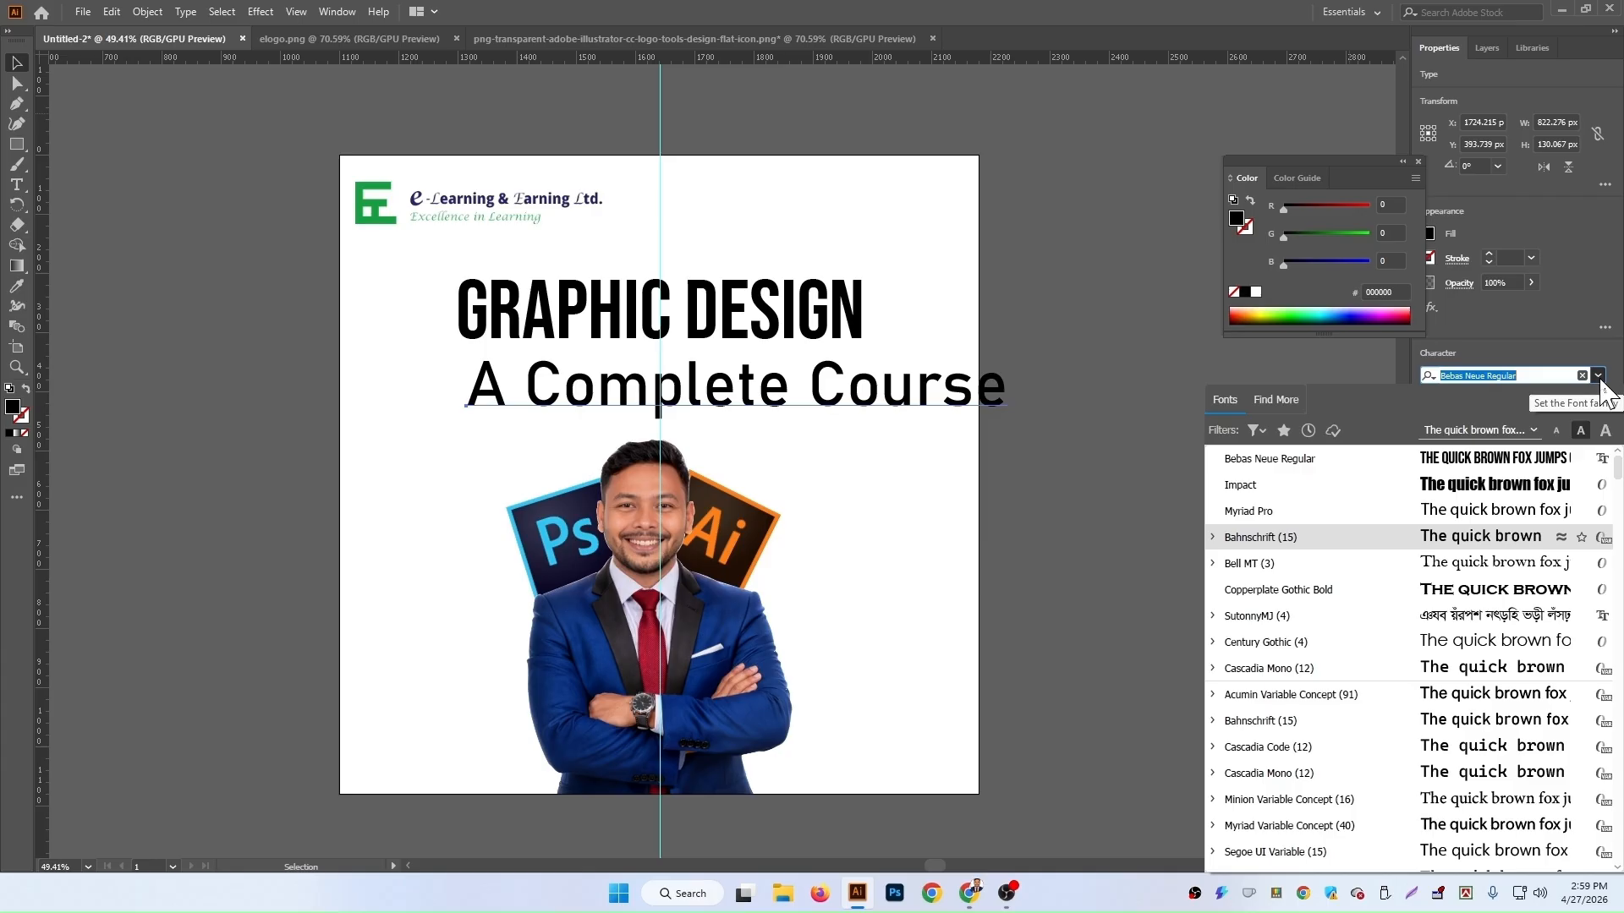
pyautogui.press('Down')
pyautogui.press('Down')
pyautogui.press('Down')
pyautogui.press('Down')
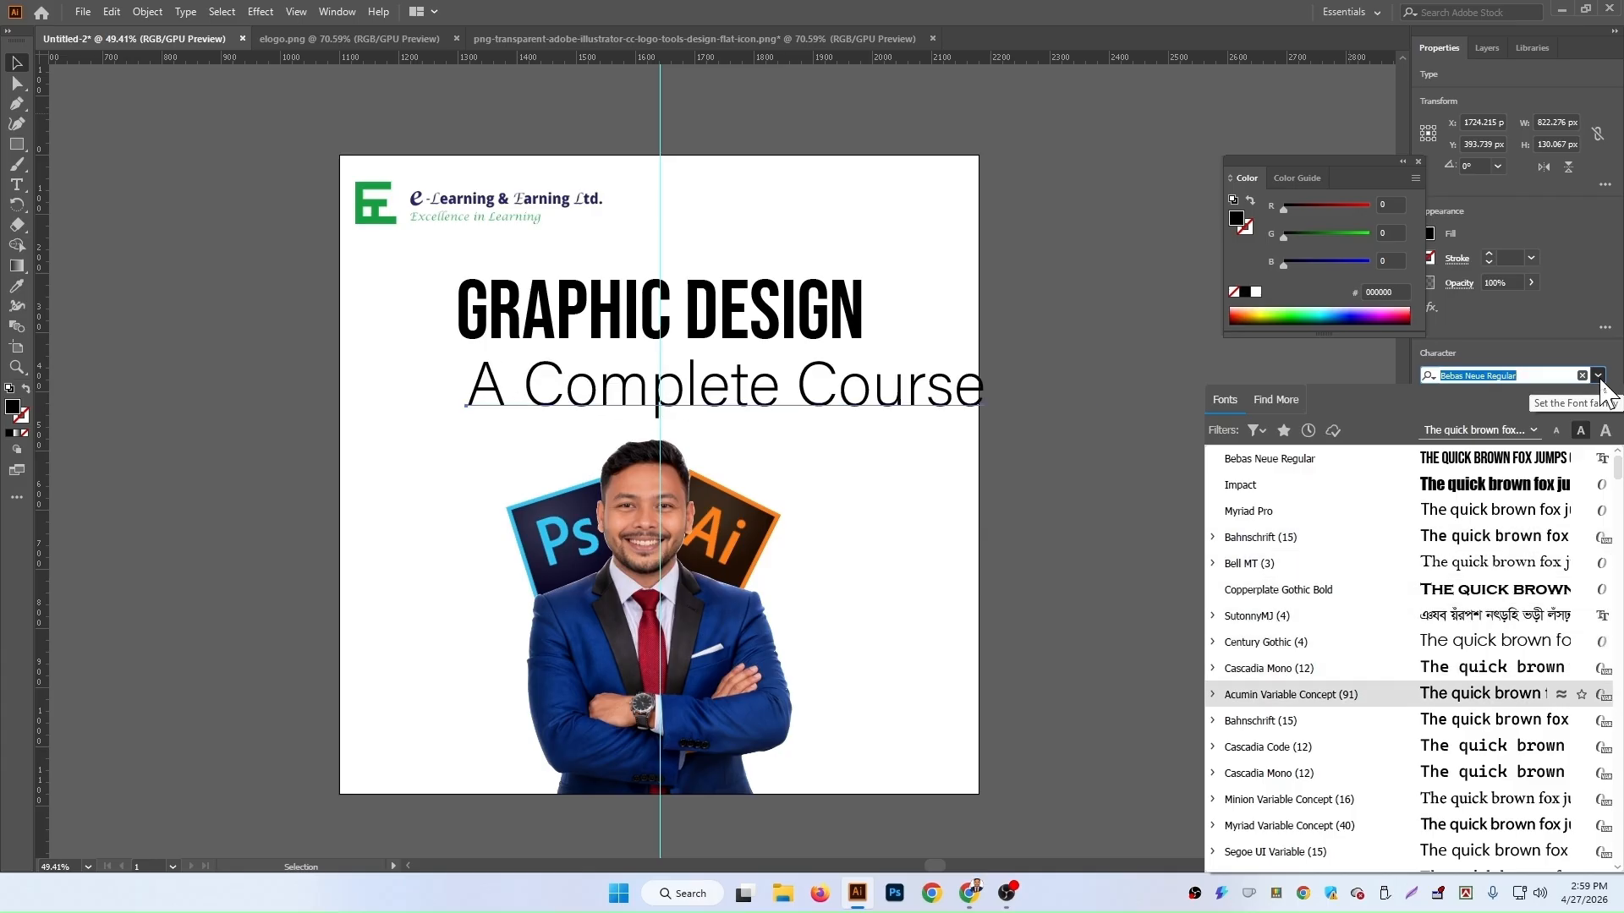
pyautogui.press('Down')
pyautogui.press('Down')
pyautogui.press('Down')
pyautogui.press('Down')
pyautogui.press('Down')
pyautogui.press('Down')
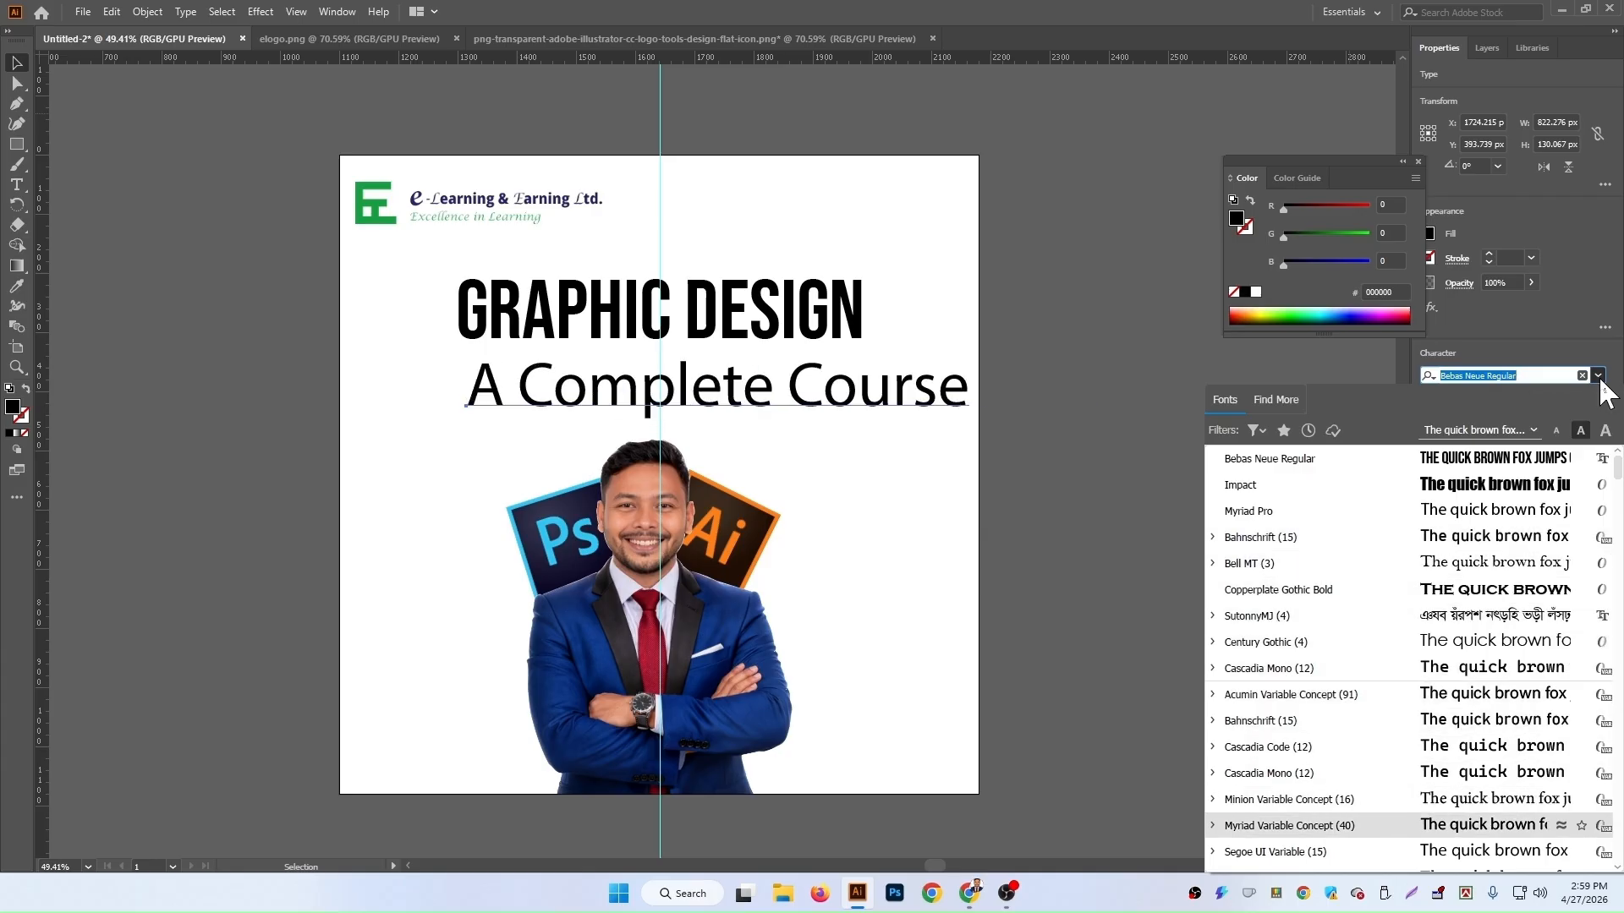
pyautogui.press('Down')
pyautogui.press('Down')
pyautogui.press('Down')
pyautogui.press('Down')
pyautogui.press('Down')
pyautogui.press('Down')
pyautogui.press('Down')
pyautogui.press('Down')
pyautogui.press('Down')
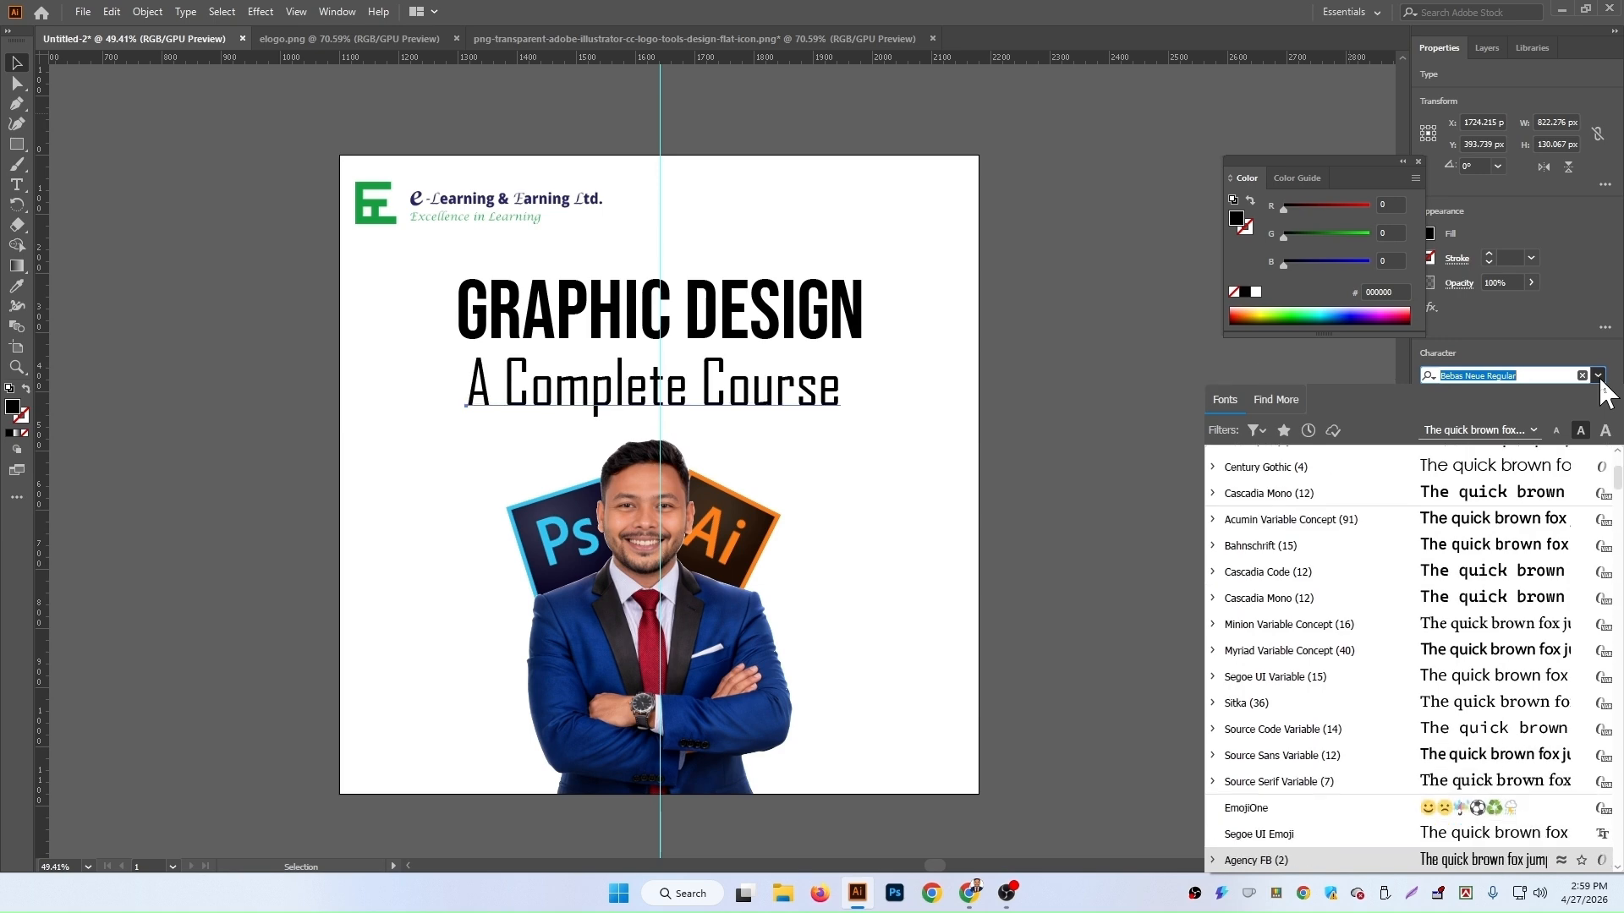
pyautogui.press('Down')
pyautogui.press('Down')
pyautogui.press('Down')
pyautogui.press('Down')
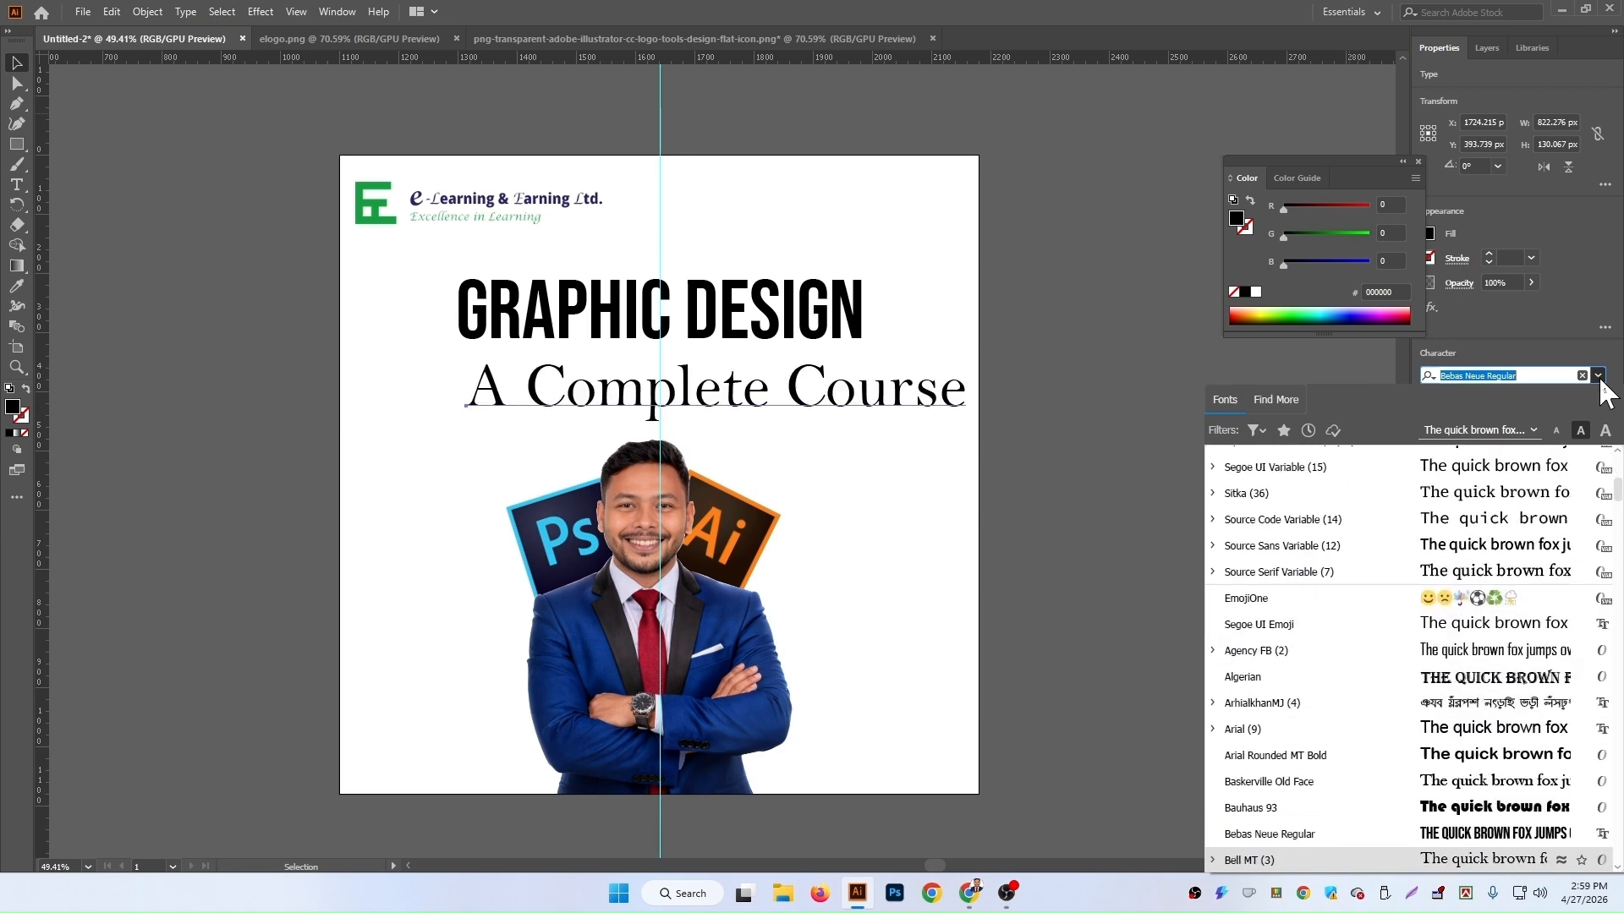
pyautogui.press('Down')
pyautogui.press('Down')
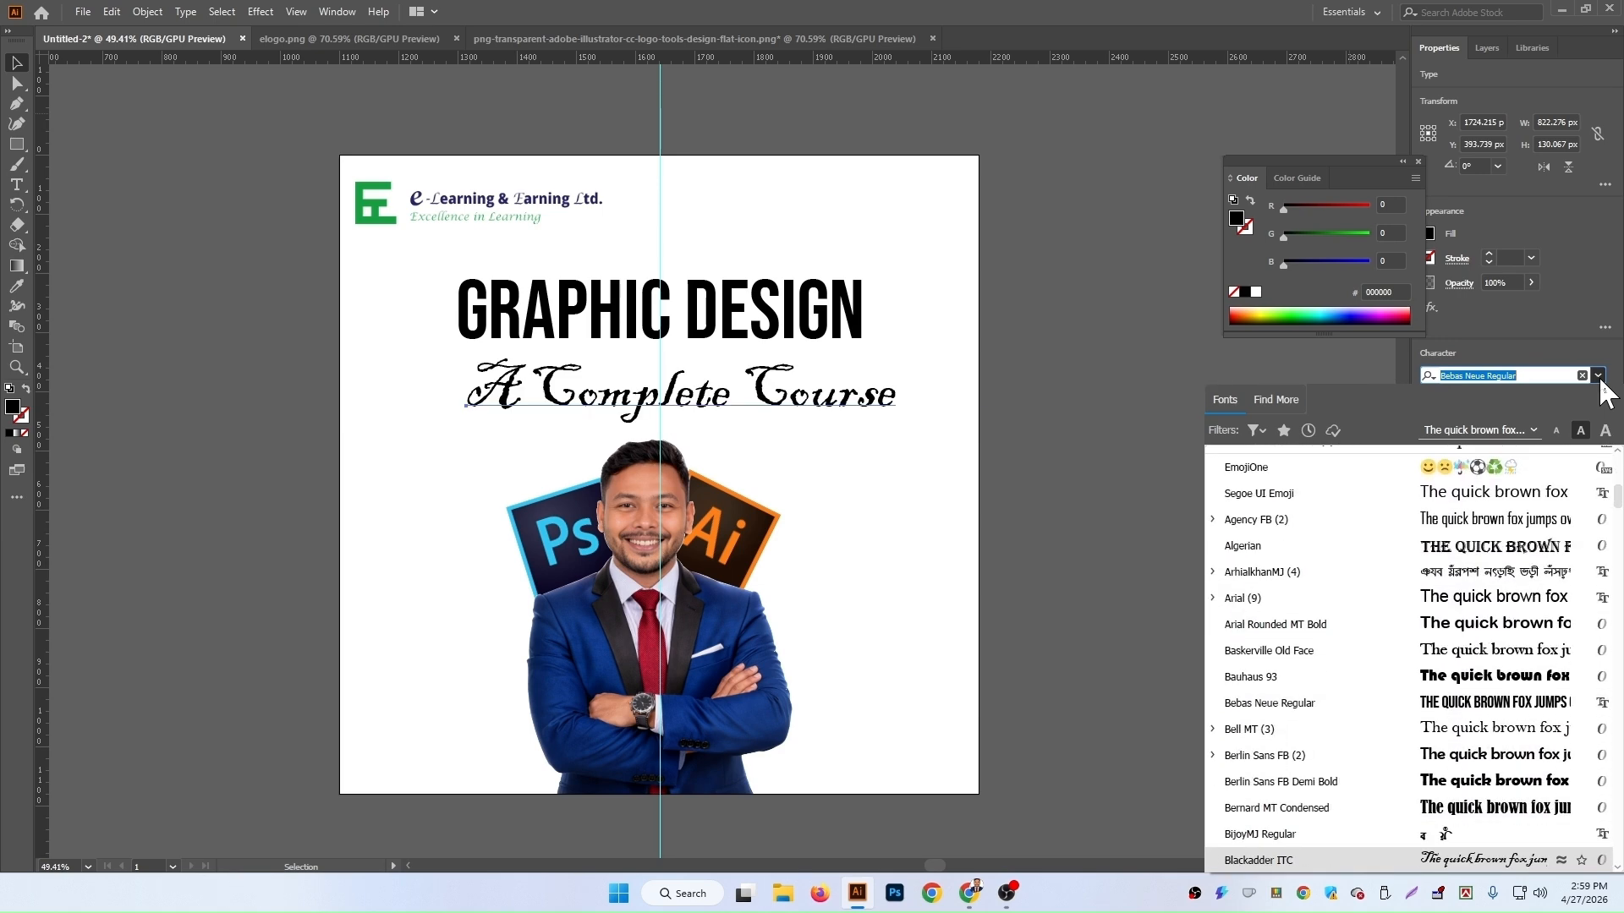
pyautogui.press('Down')
pyautogui.press('Down')
pyautogui.press('Down')
pyautogui.press('Down')
pyautogui.press('Down')
pyautogui.press('Down')
pyautogui.press('Down')
pyautogui.press('Down')
pyautogui.press('Down')
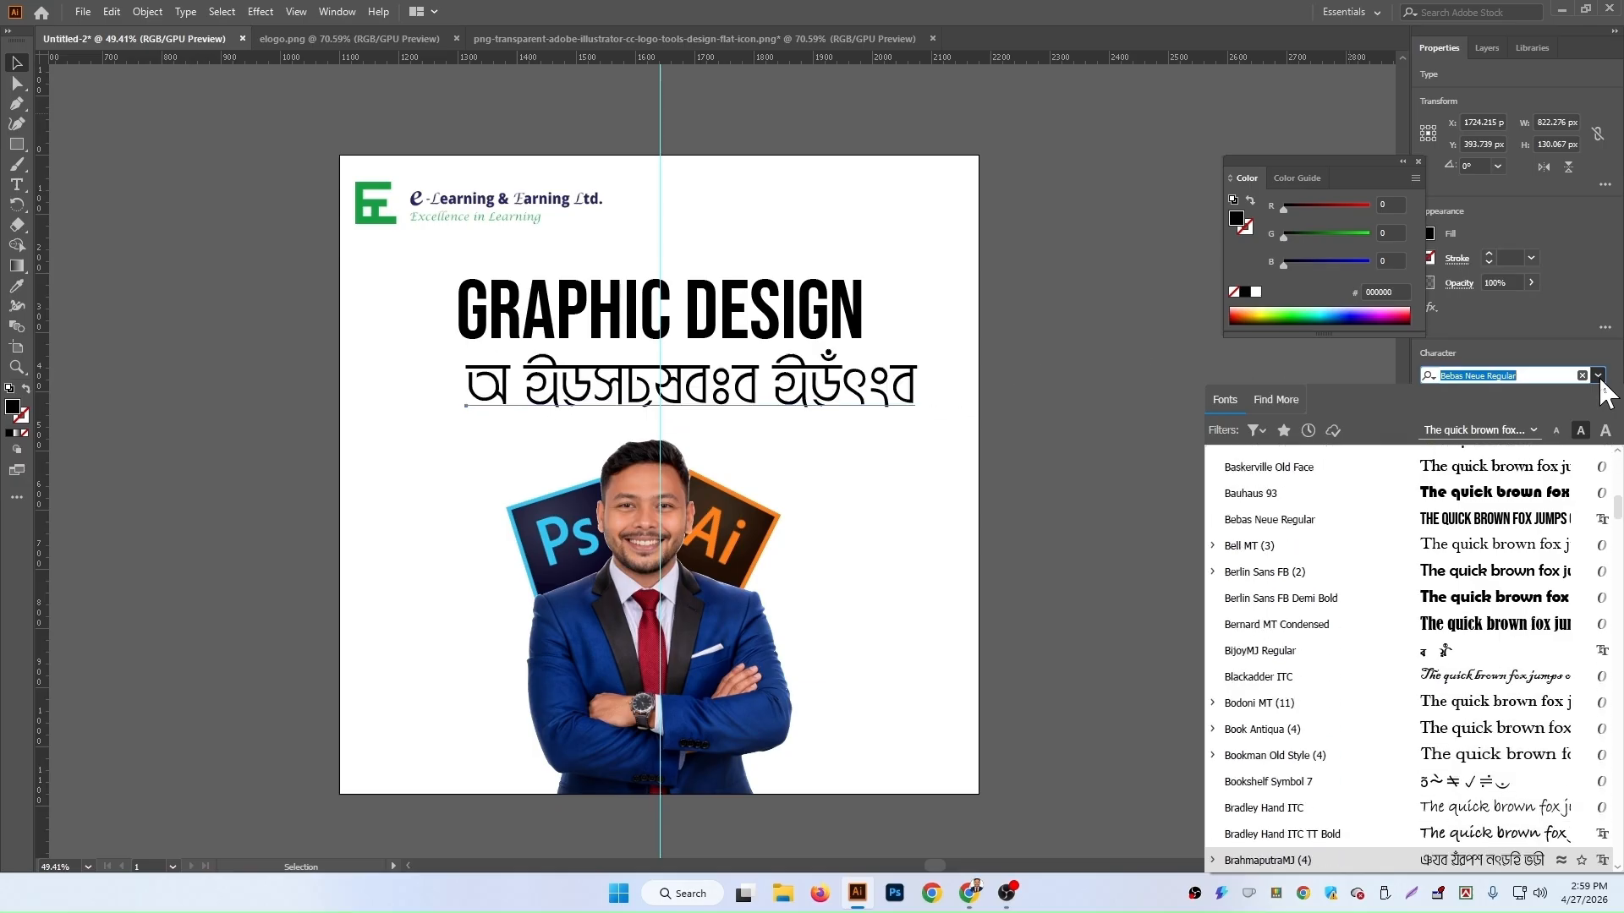
pyautogui.press('Down')
pyautogui.press('Down')
pyautogui.press('Down')
pyautogui.press('Down')
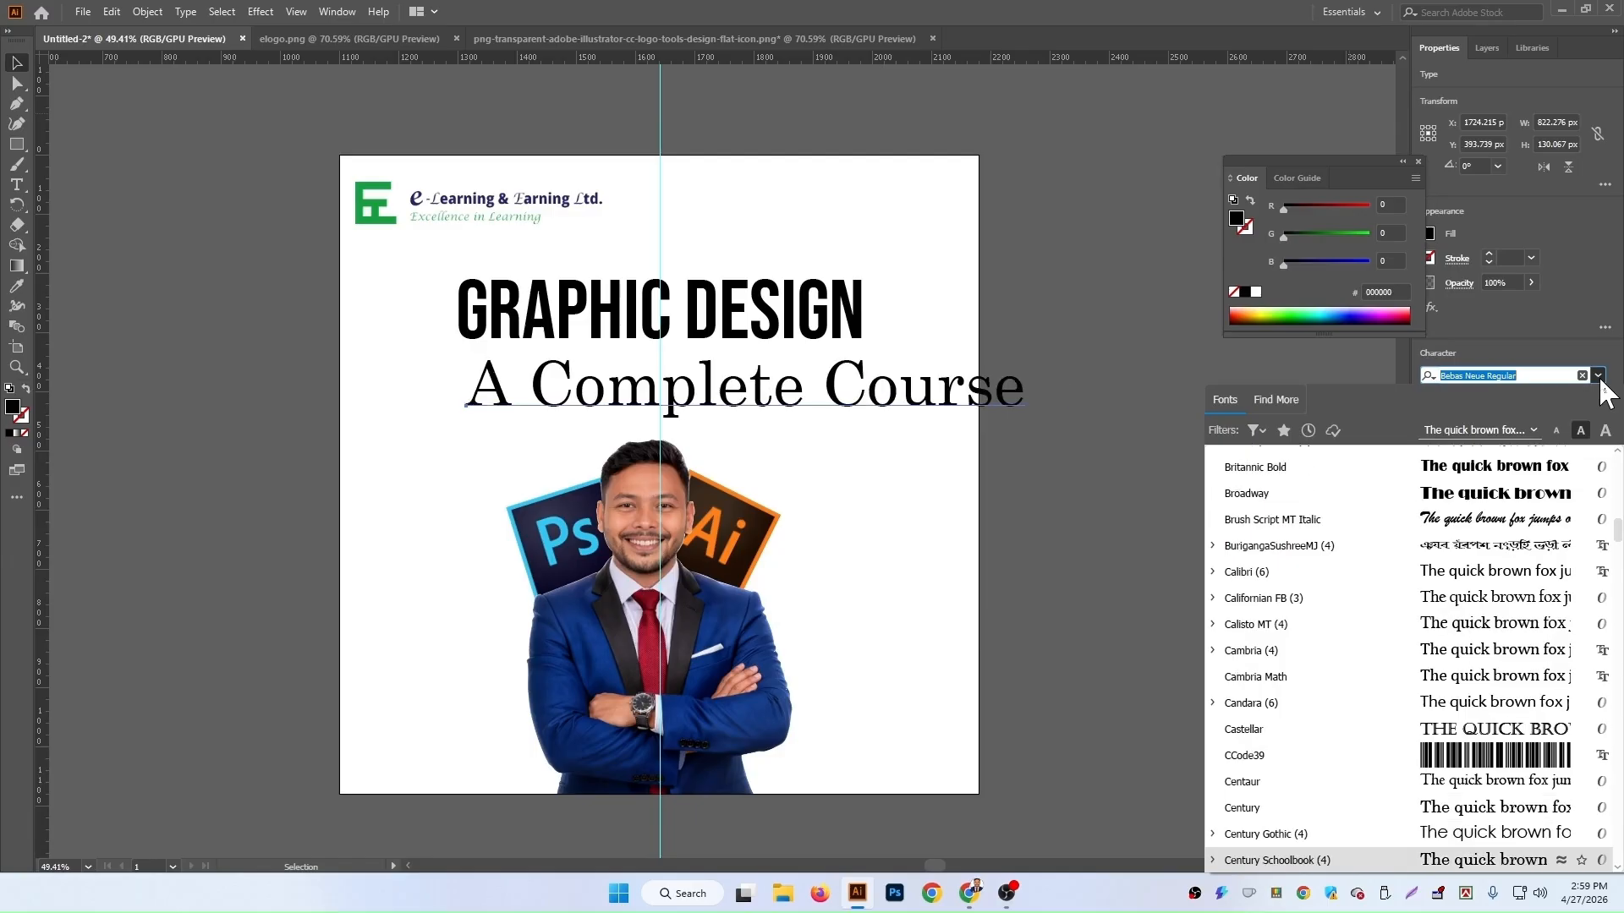
pyautogui.press('Down')
pyautogui.press('Down')
pyautogui.press('Down')
pyautogui.press('Down')
pyautogui.press('Down')
pyautogui.press('Down')
pyautogui.press('Down')
pyautogui.press('Down')
pyautogui.press('Down')
pyautogui.press('Down')
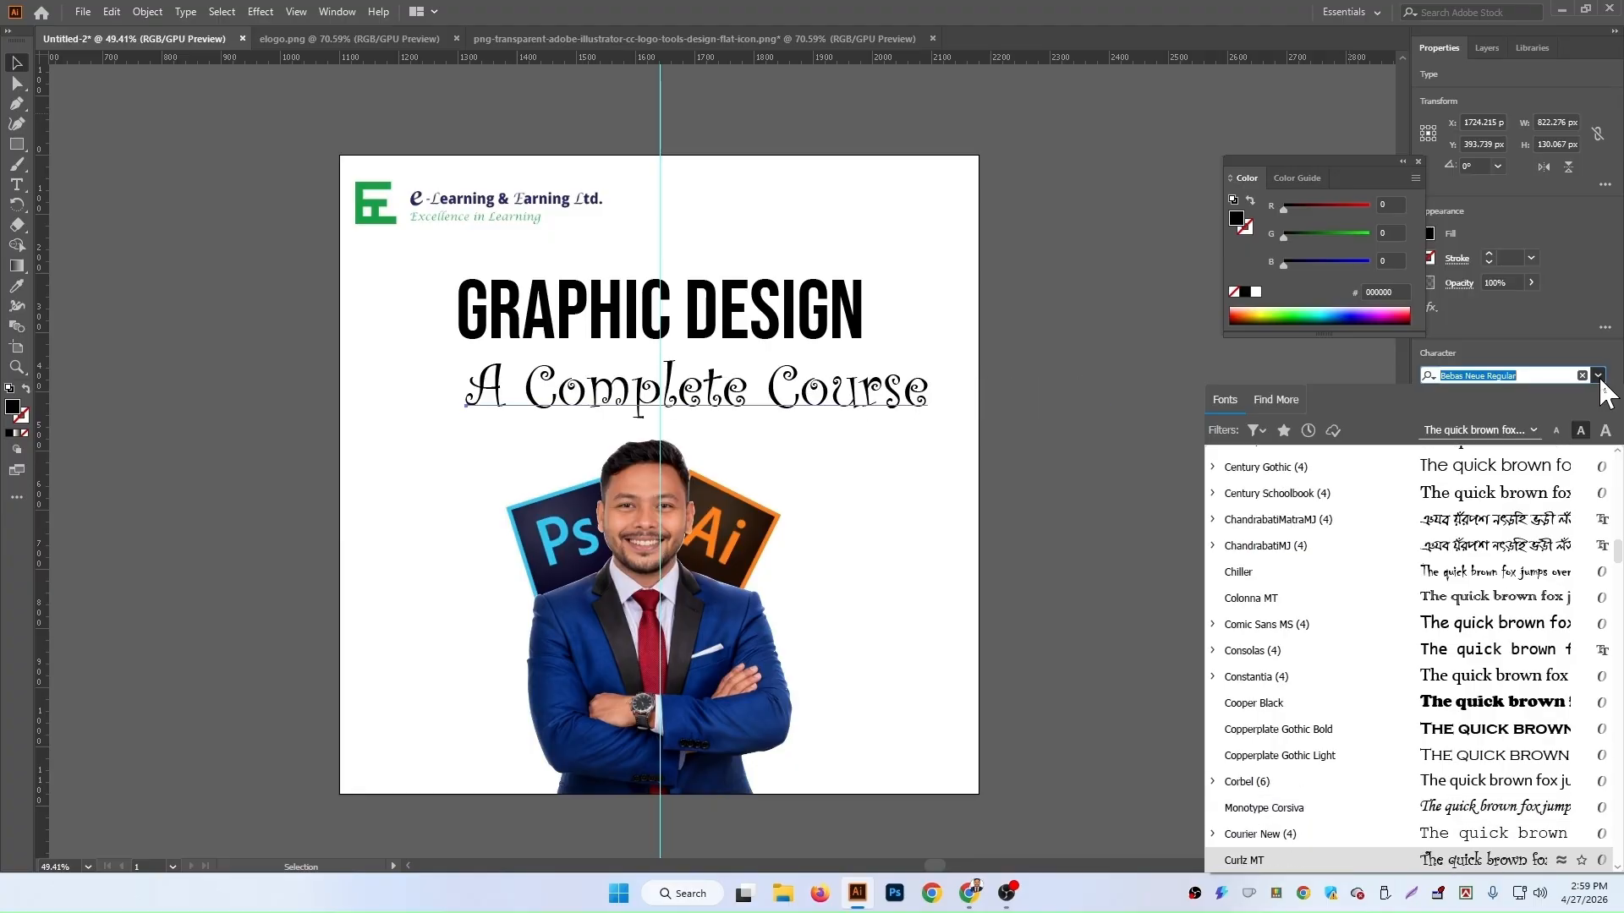
pyautogui.press('Down')
pyautogui.press('Down')
pyautogui.press('Down')
pyautogui.press('Down')
pyautogui.press('Down')
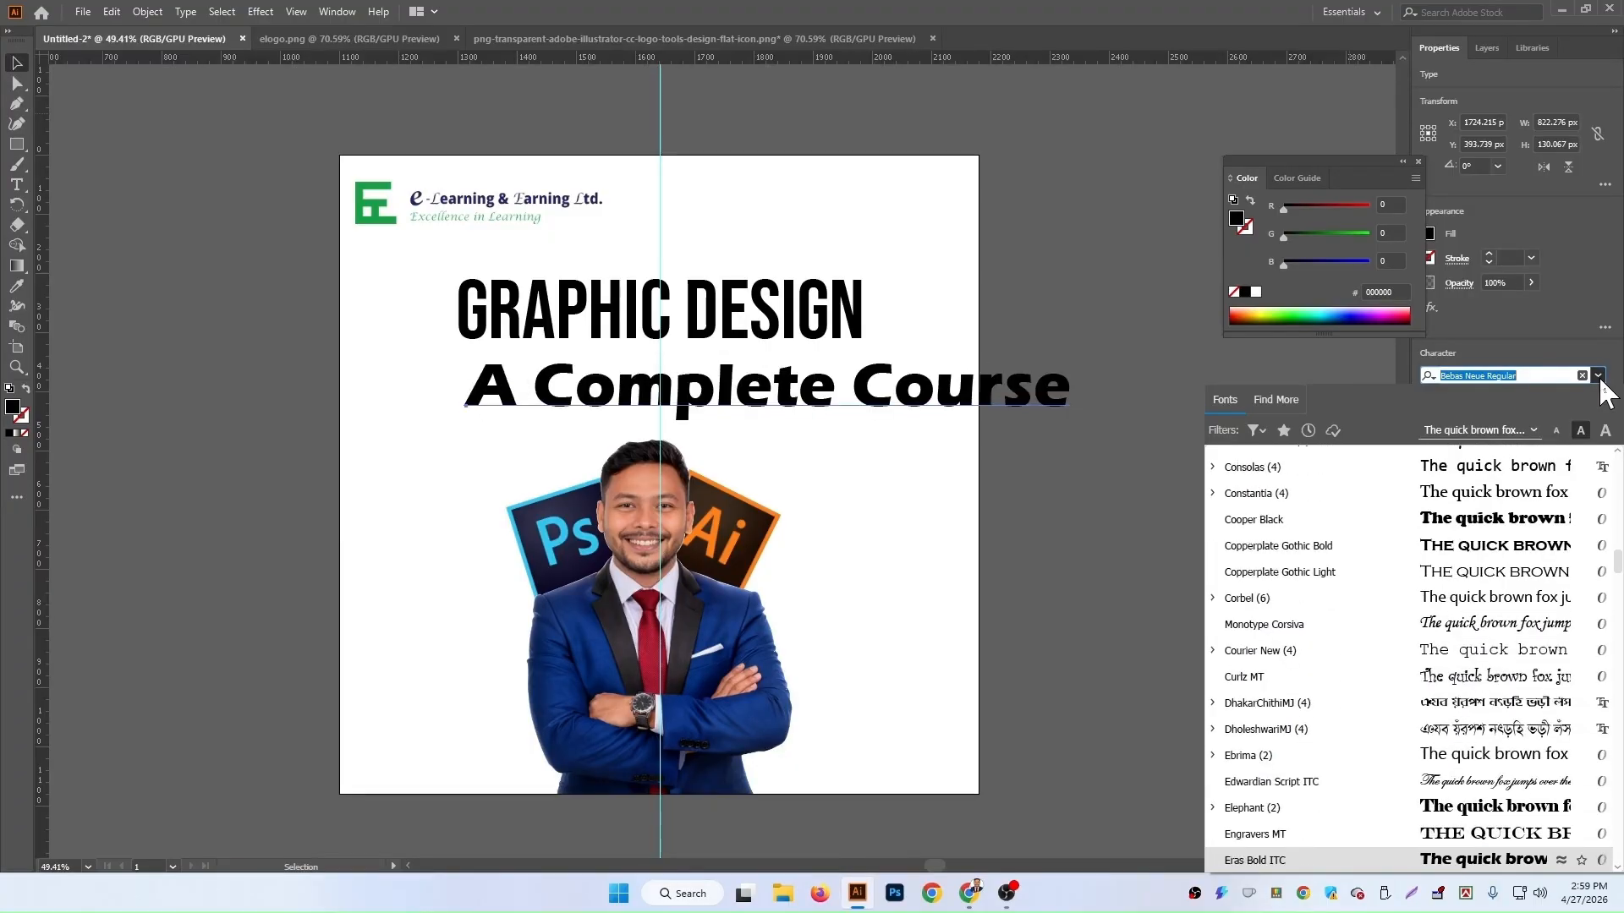
pyautogui.press('Down')
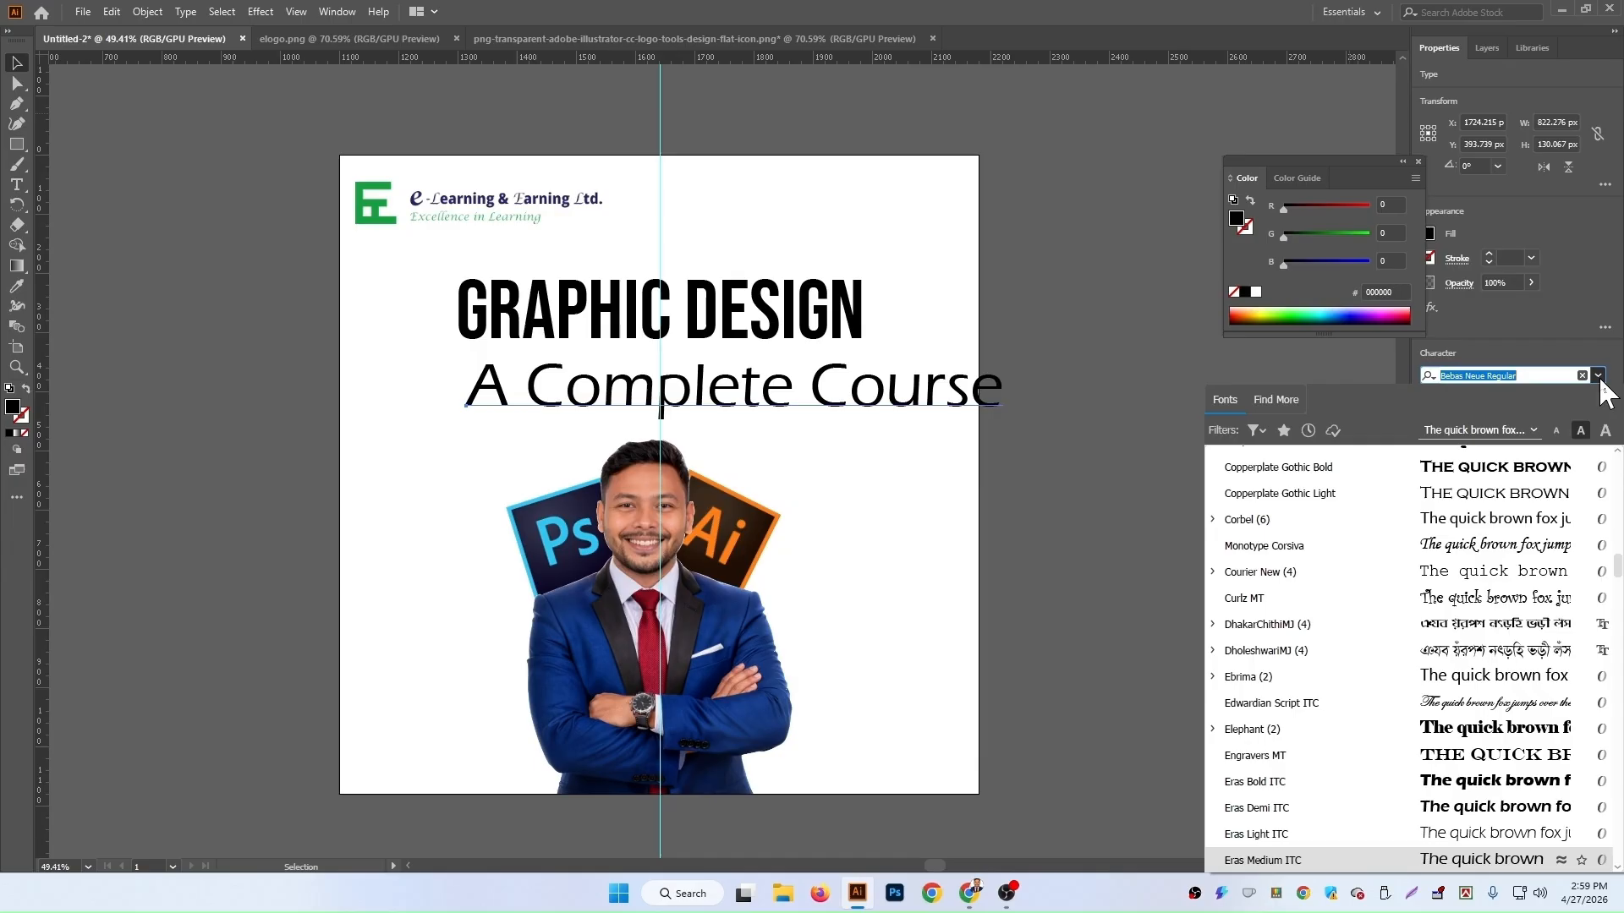
pyautogui.press('Down')
pyautogui.press('Down')
pyautogui.press('Down')
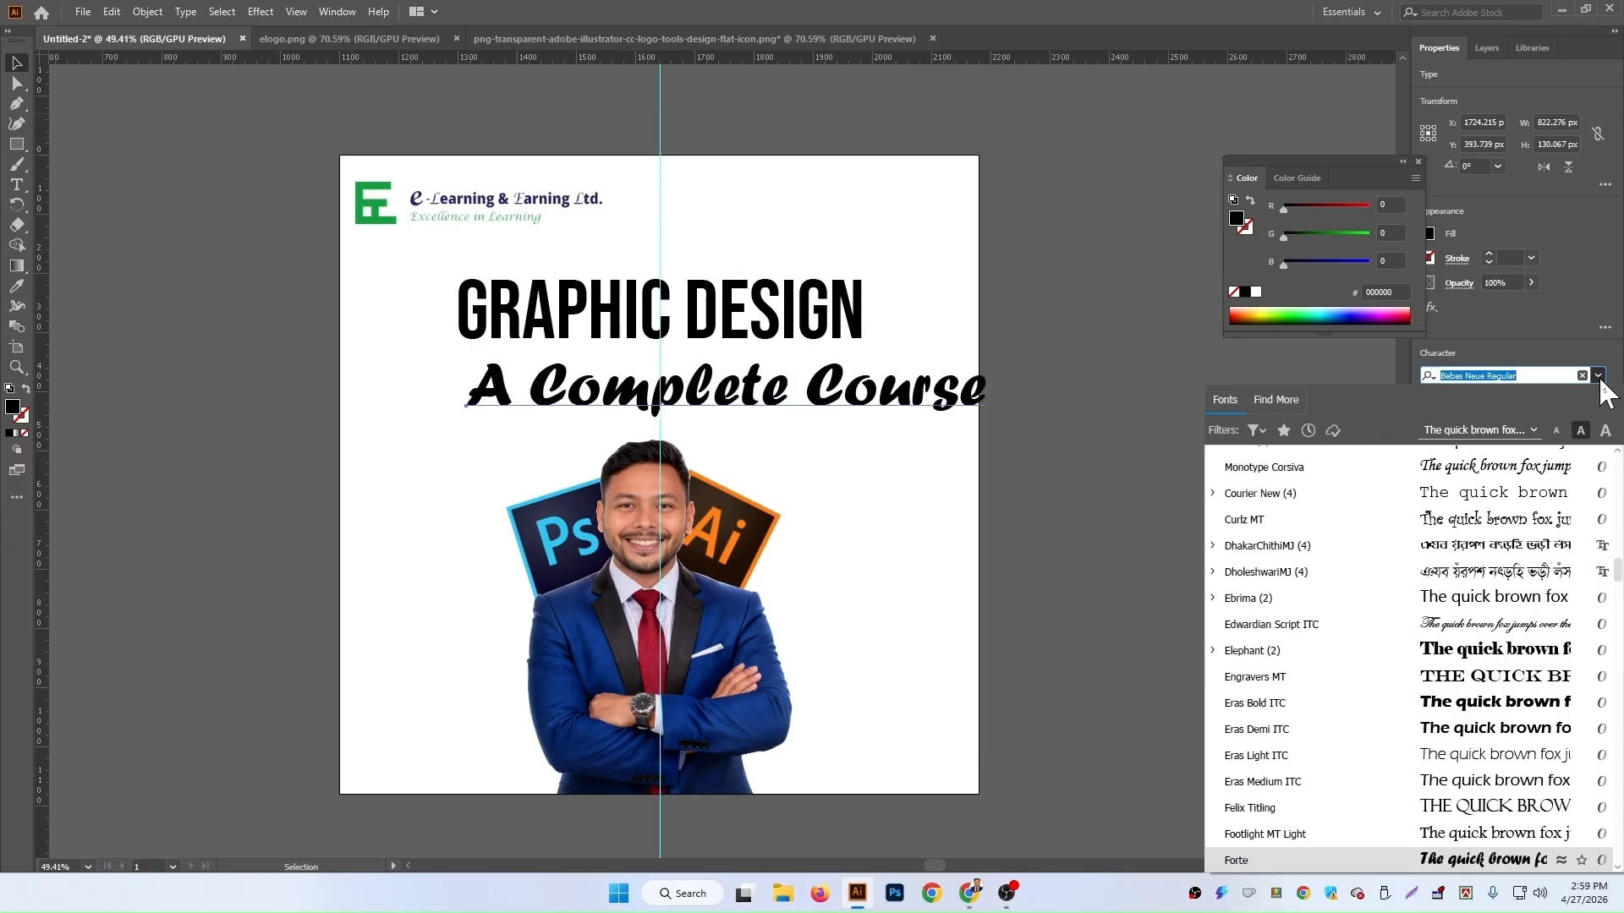
pyautogui.press('Up')
pyautogui.press('Down')
pyautogui.press('Down')
pyautogui.press('Down')
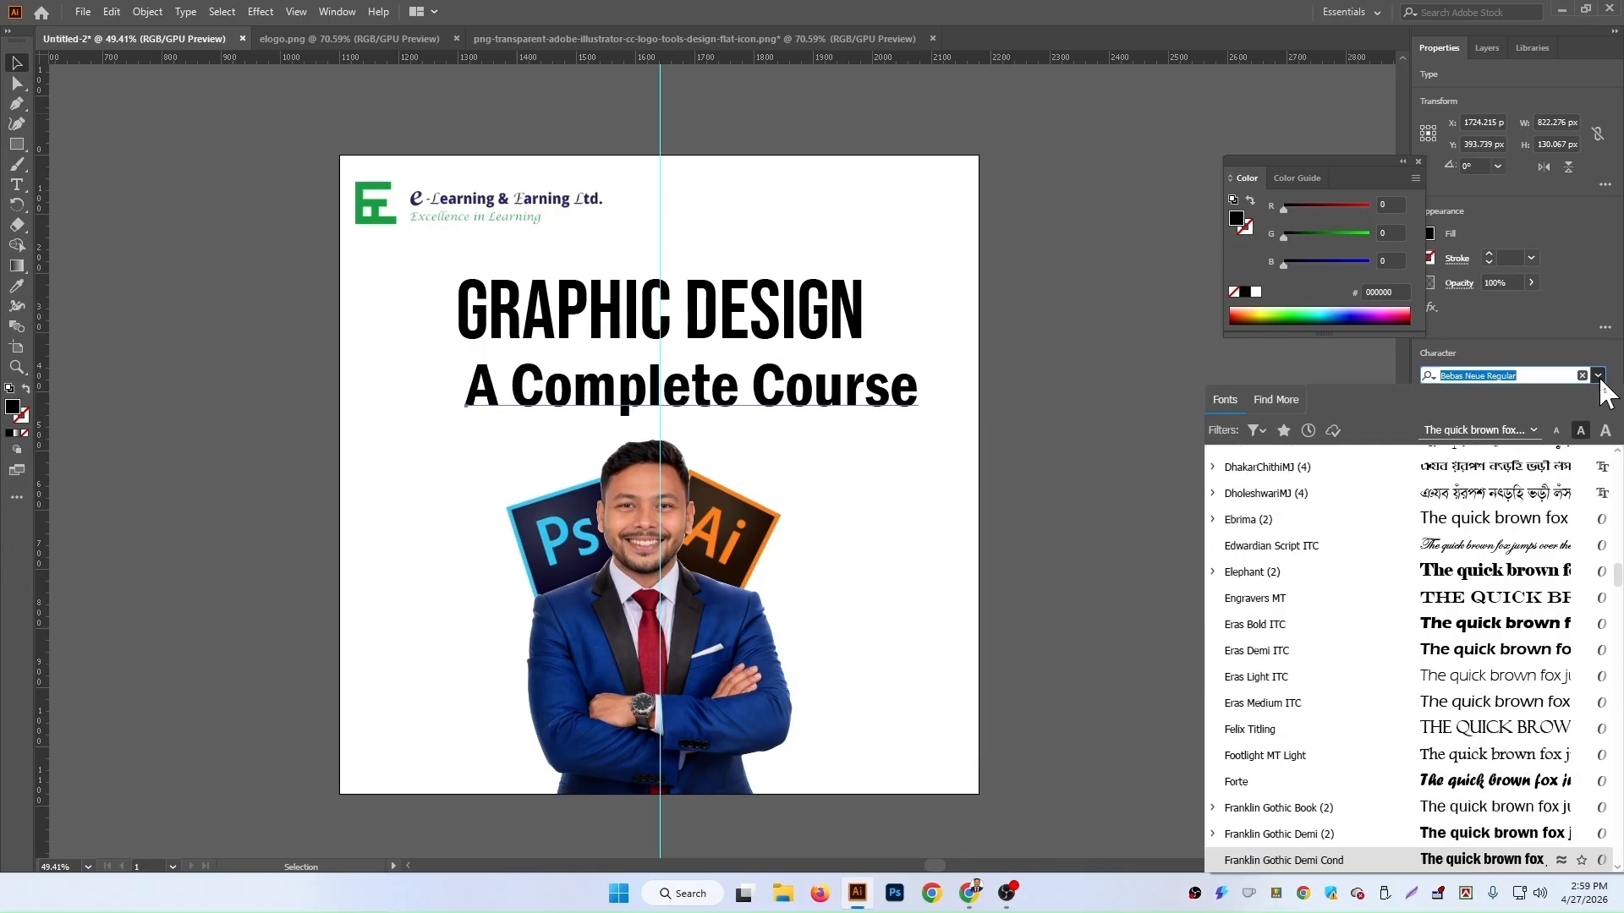
pyautogui.press('Up')
pyautogui.press('Up')
pyautogui.press('Up')
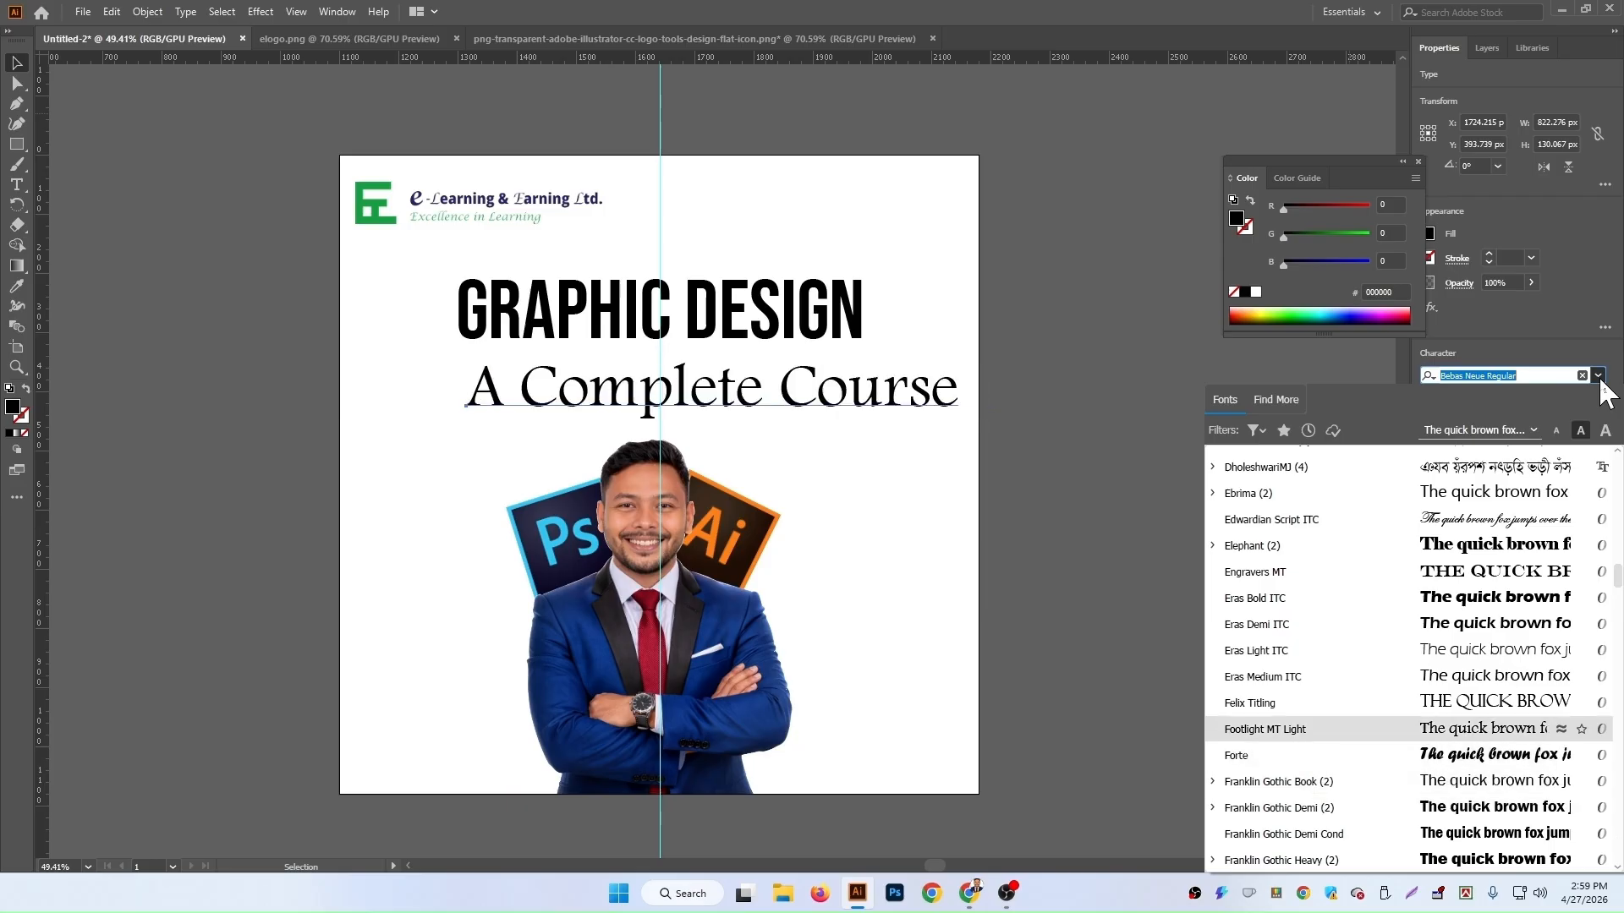
pyautogui.press('Return')
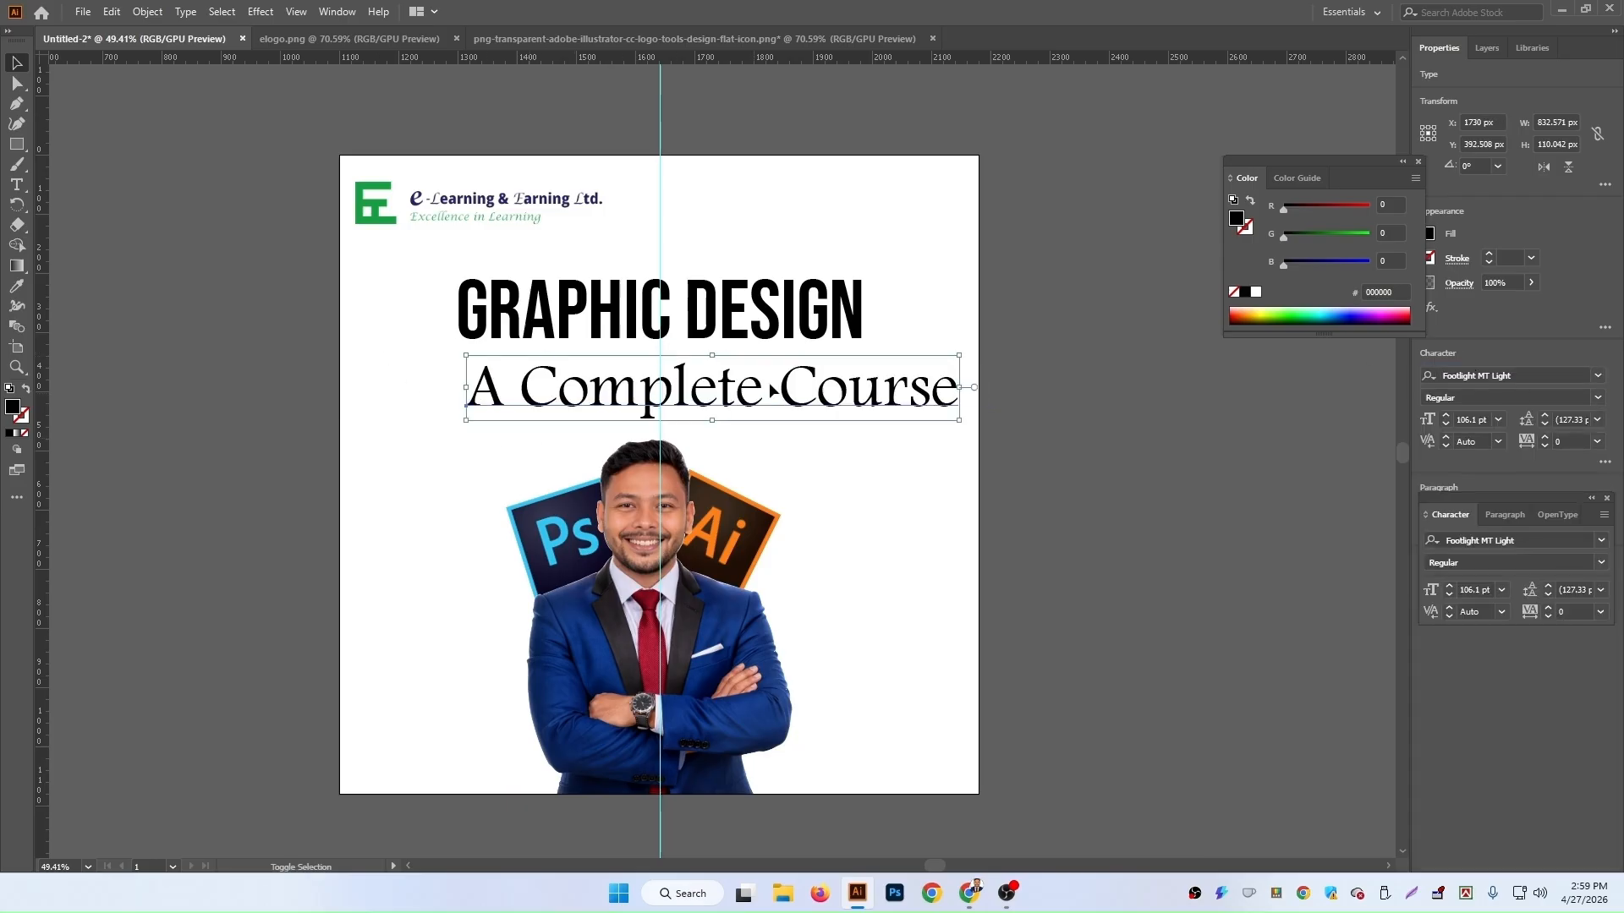
# Step: Scale the subtitle down to about 82 pt and change its font to Bahnschrift
pyautogui.moveTo(956, 380); pyautogui.dragTo(777, 391)
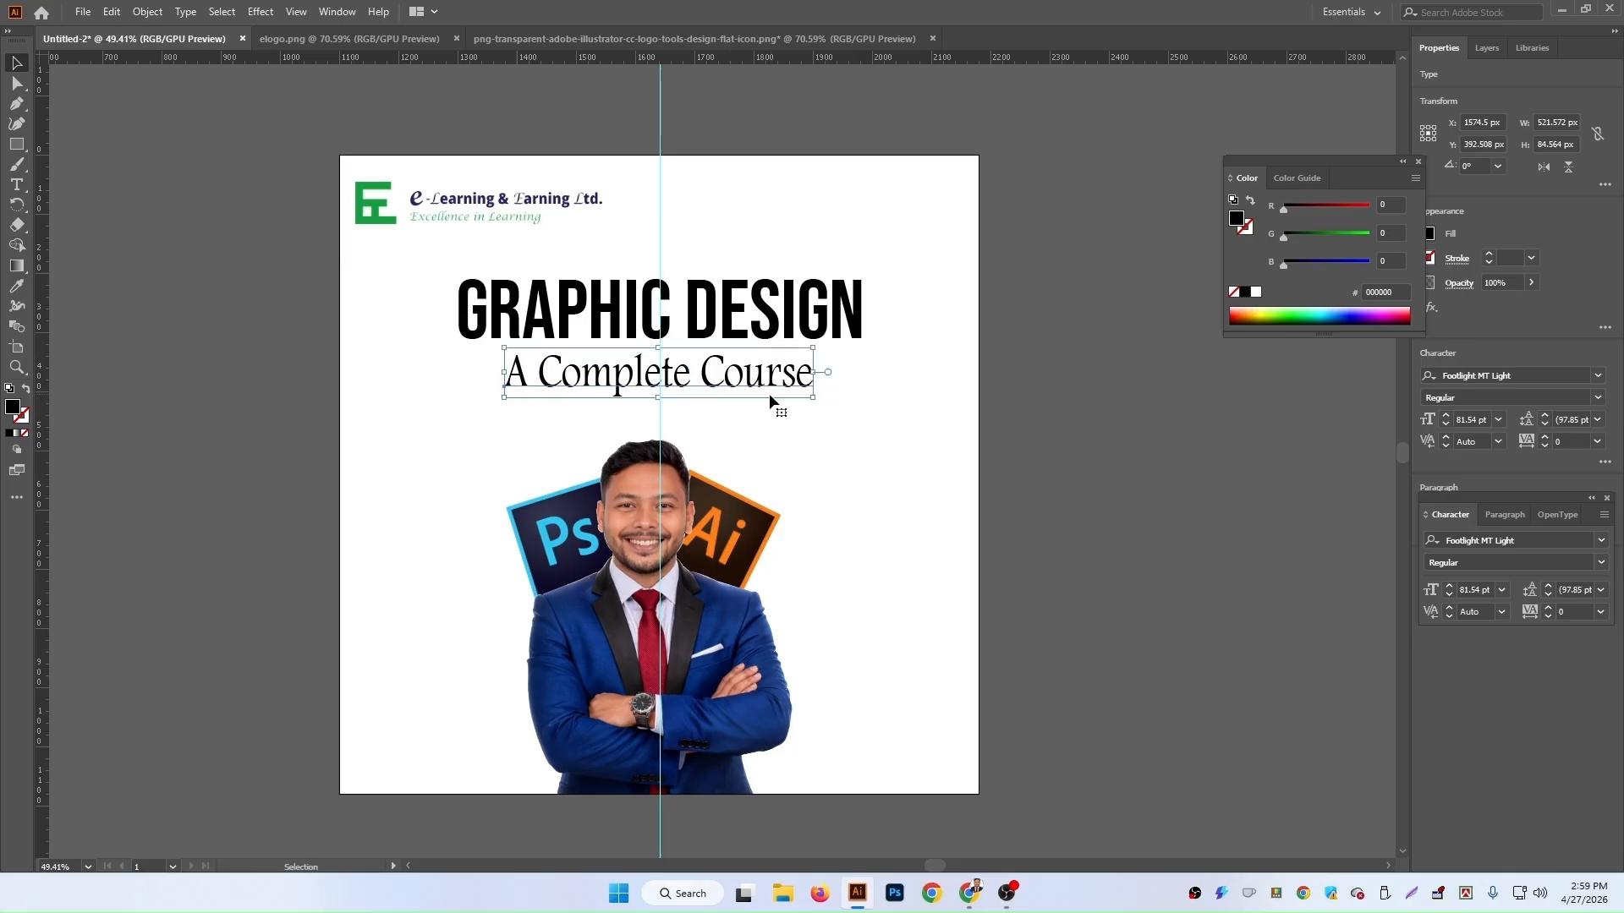
pyautogui.click(1597, 377)
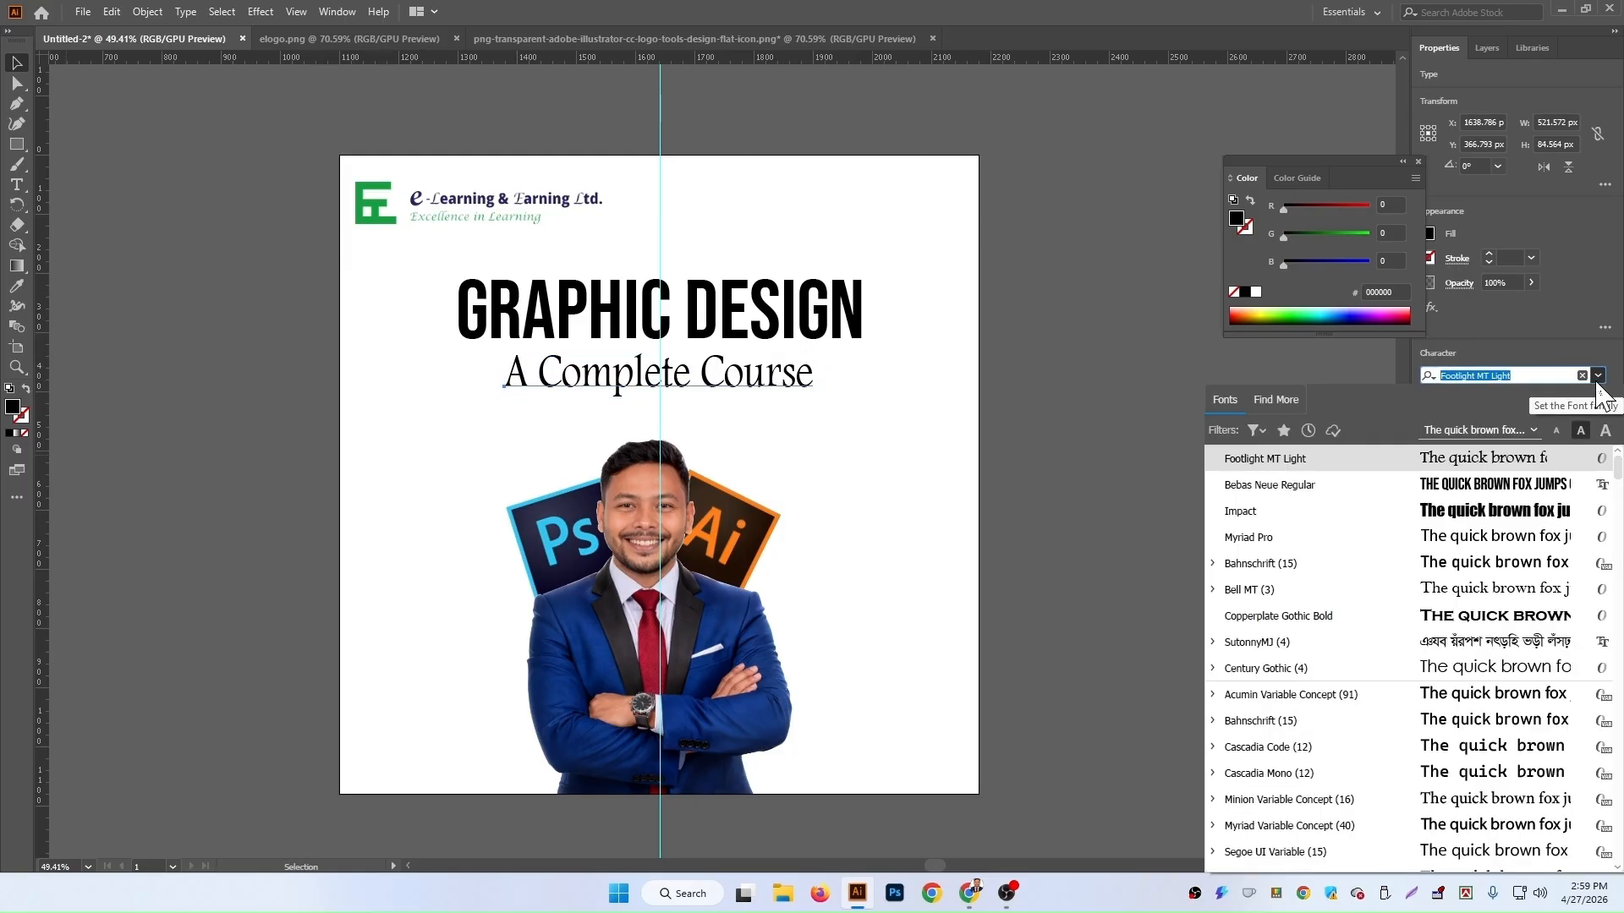
pyautogui.press('Down')
pyautogui.press('Down')
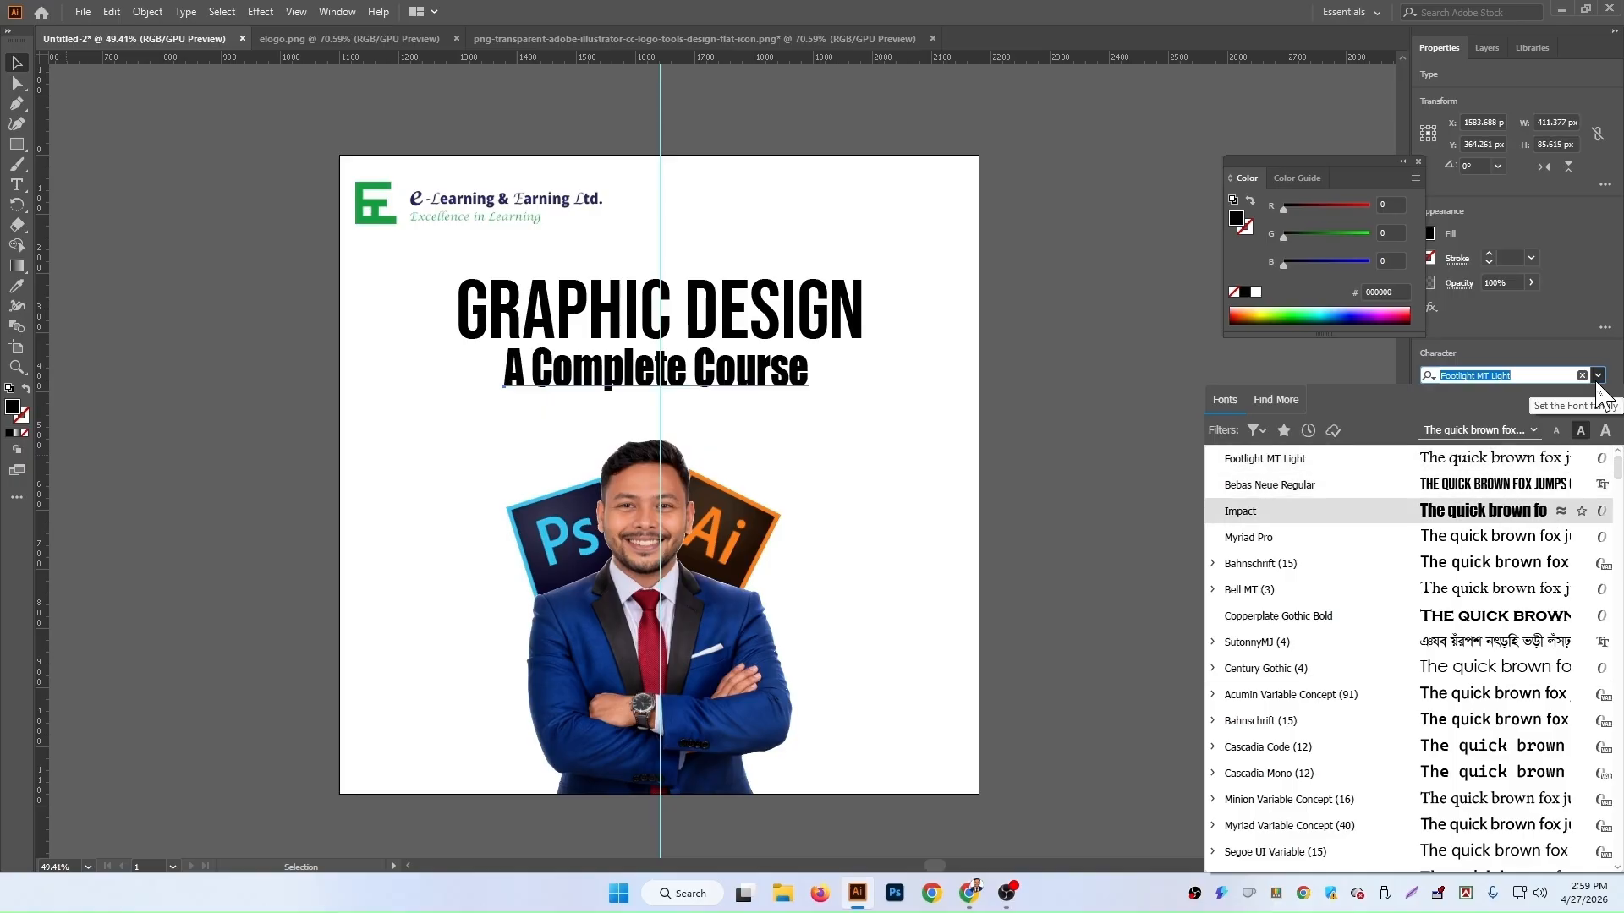
pyautogui.press('Down')
pyautogui.press('Down')
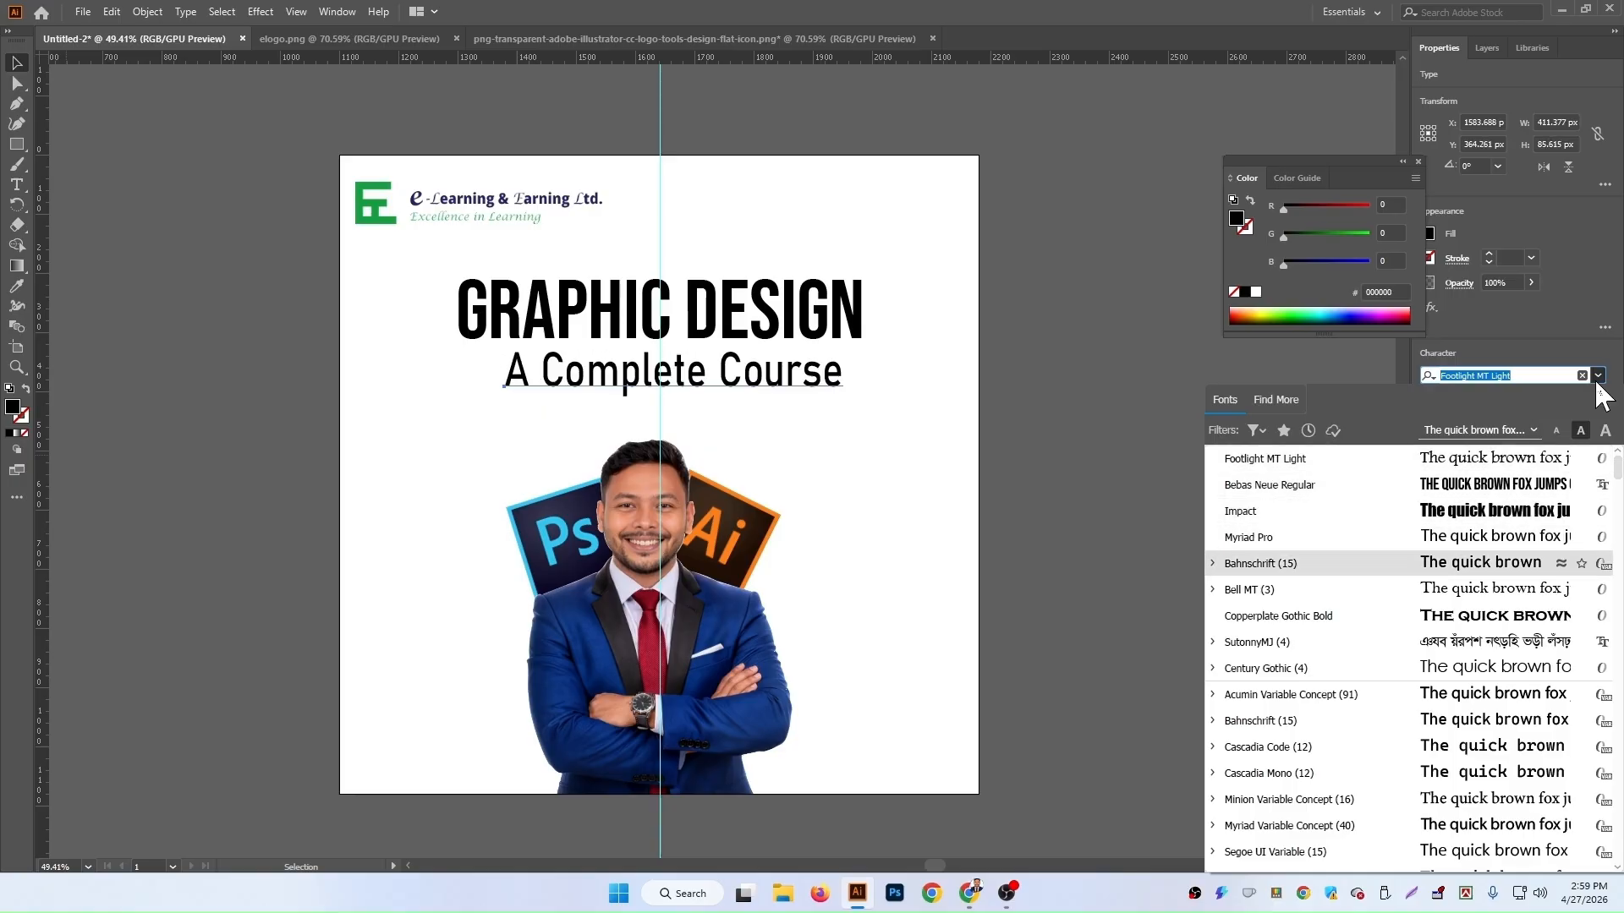
pyautogui.press('Return')
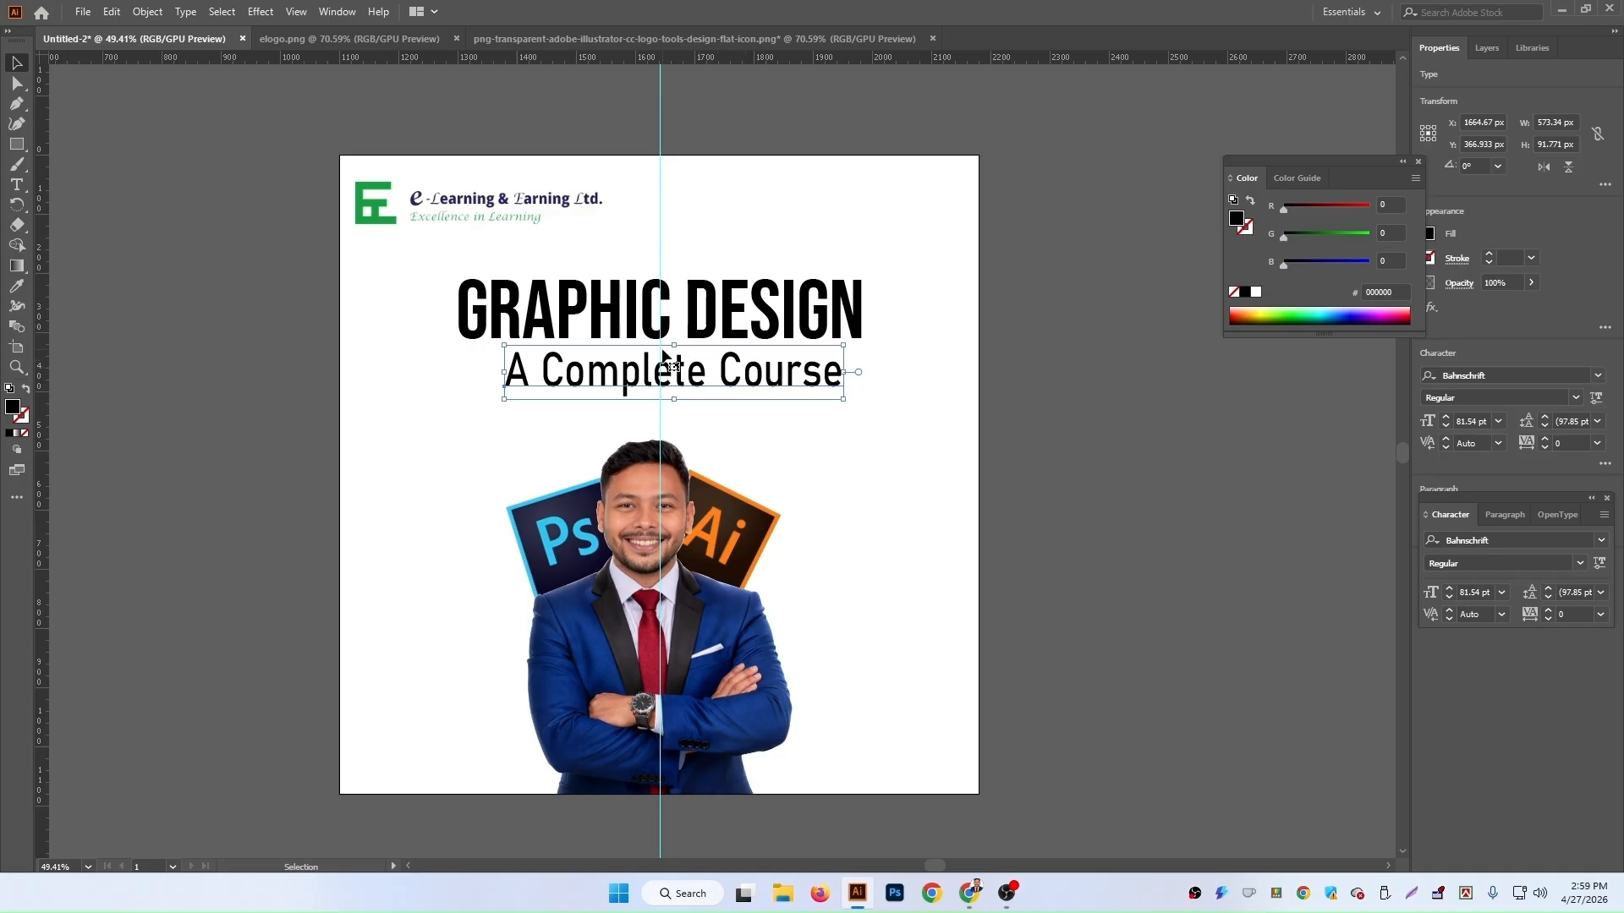
# Step: Scale the subtitle to about 64 pt and nudge it left to centre it under the heading
pyautogui.moveTo(674, 345); pyautogui.dragTo(674, 364)
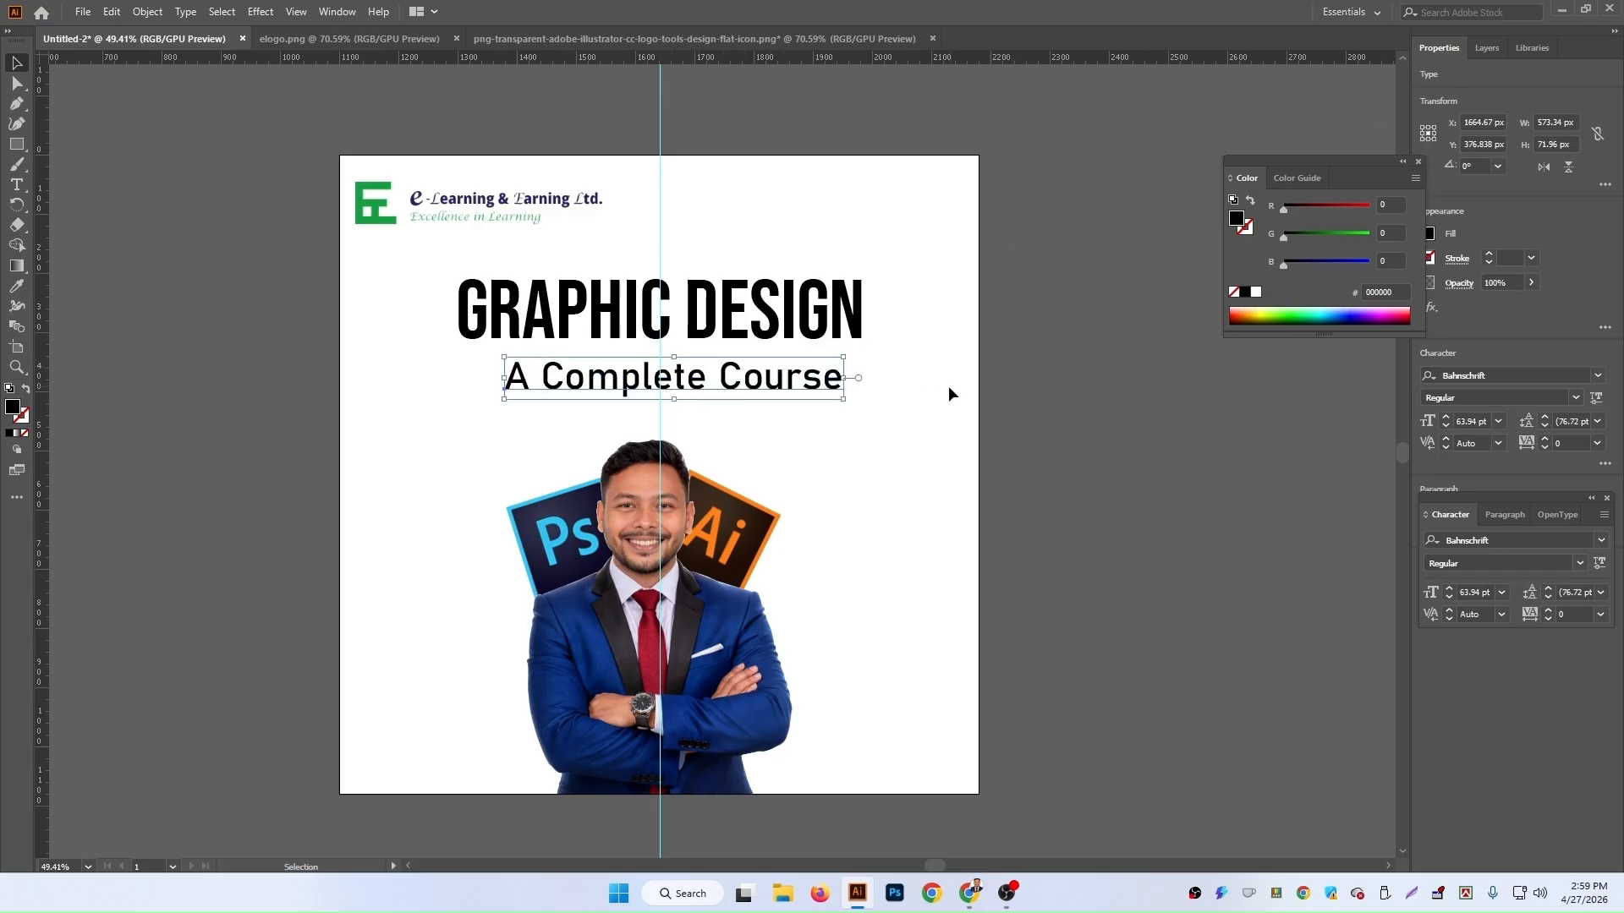
pyautogui.press('Left')
pyautogui.press('Left')
pyautogui.press('Left')
pyautogui.press('Left')
pyautogui.press('Left')
pyautogui.press('Left')
pyautogui.press('Left')
pyautogui.press('Left')
pyautogui.press('Left')
pyautogui.press('Left')
pyautogui.press('Left')
pyautogui.press('Left')
pyautogui.press('Left')
pyautogui.press('Left')
pyautogui.press('Left')
pyautogui.press('Left')
pyautogui.press('Left')
pyautogui.press('Left')
pyautogui.press('Left')
pyautogui.press('Left')
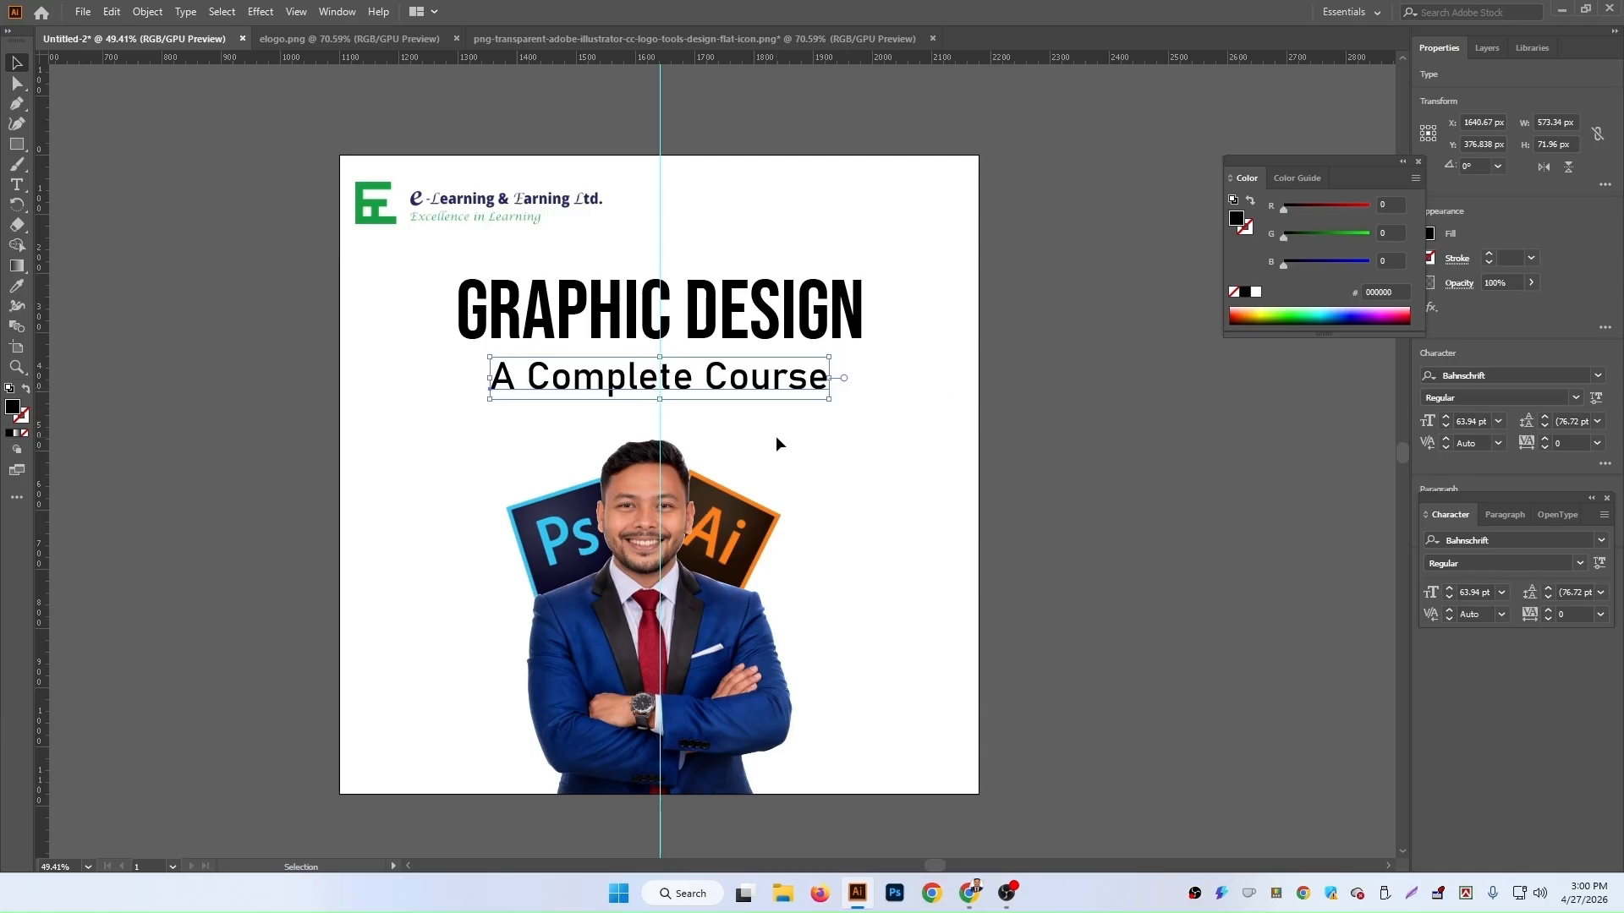
# Step: Duplicate the subtitle above the heading and replace the copy's text with LIVE ONLINE CLASS
pyautogui.moveTo(767, 386); pyautogui.dragTo(745, 259)
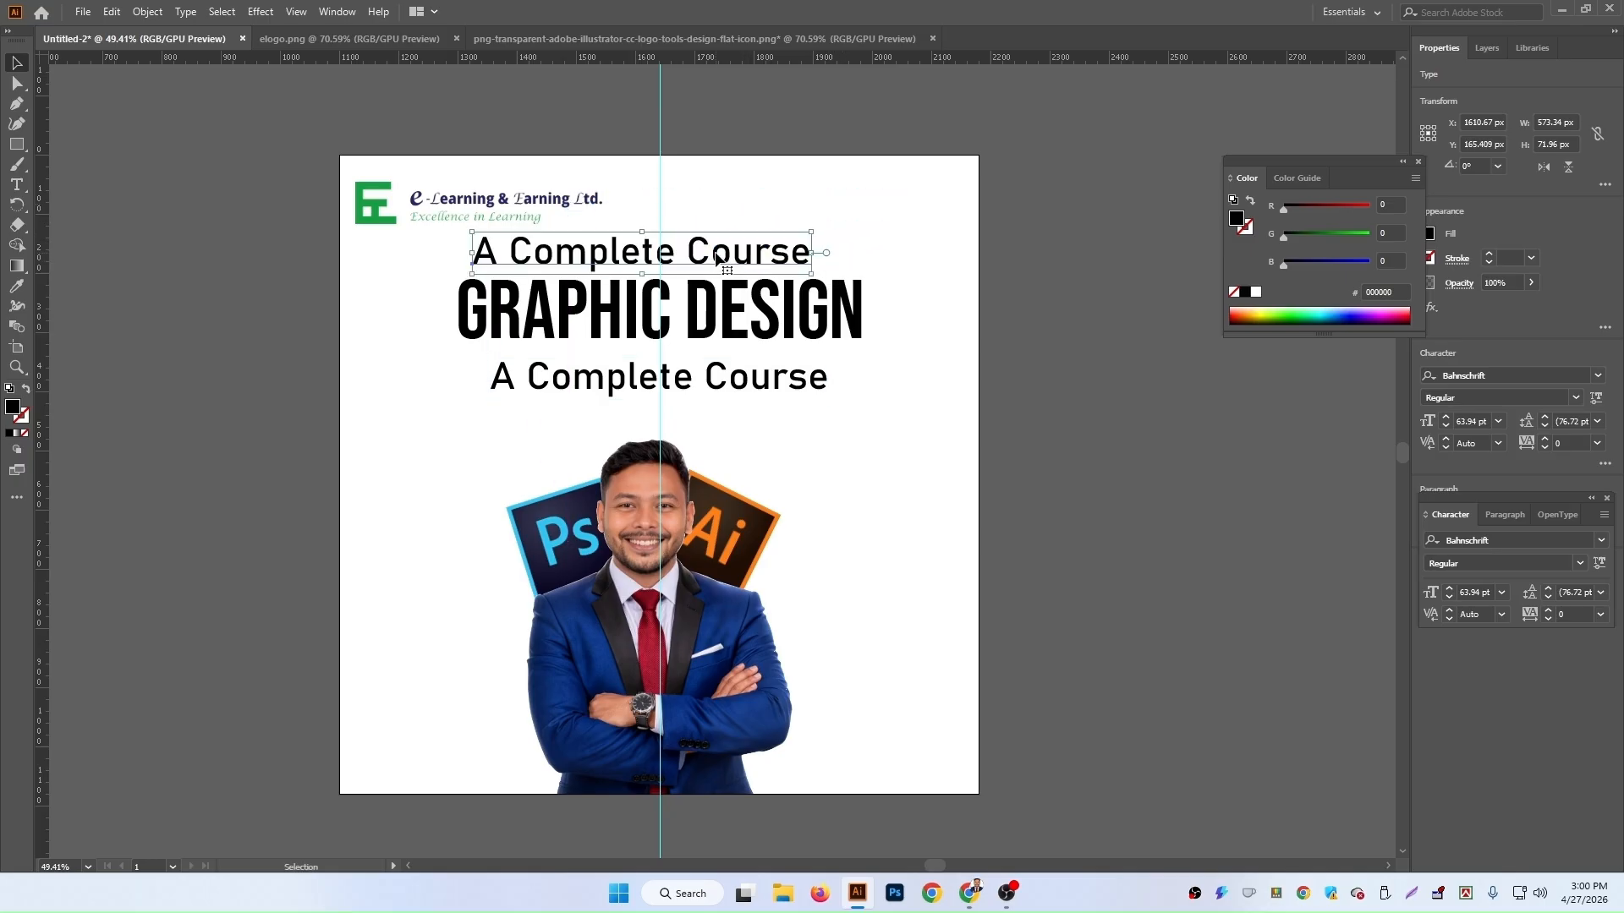
pyautogui.doubleClick(745, 259)
pyautogui.hotkey('ctrl', 'a')
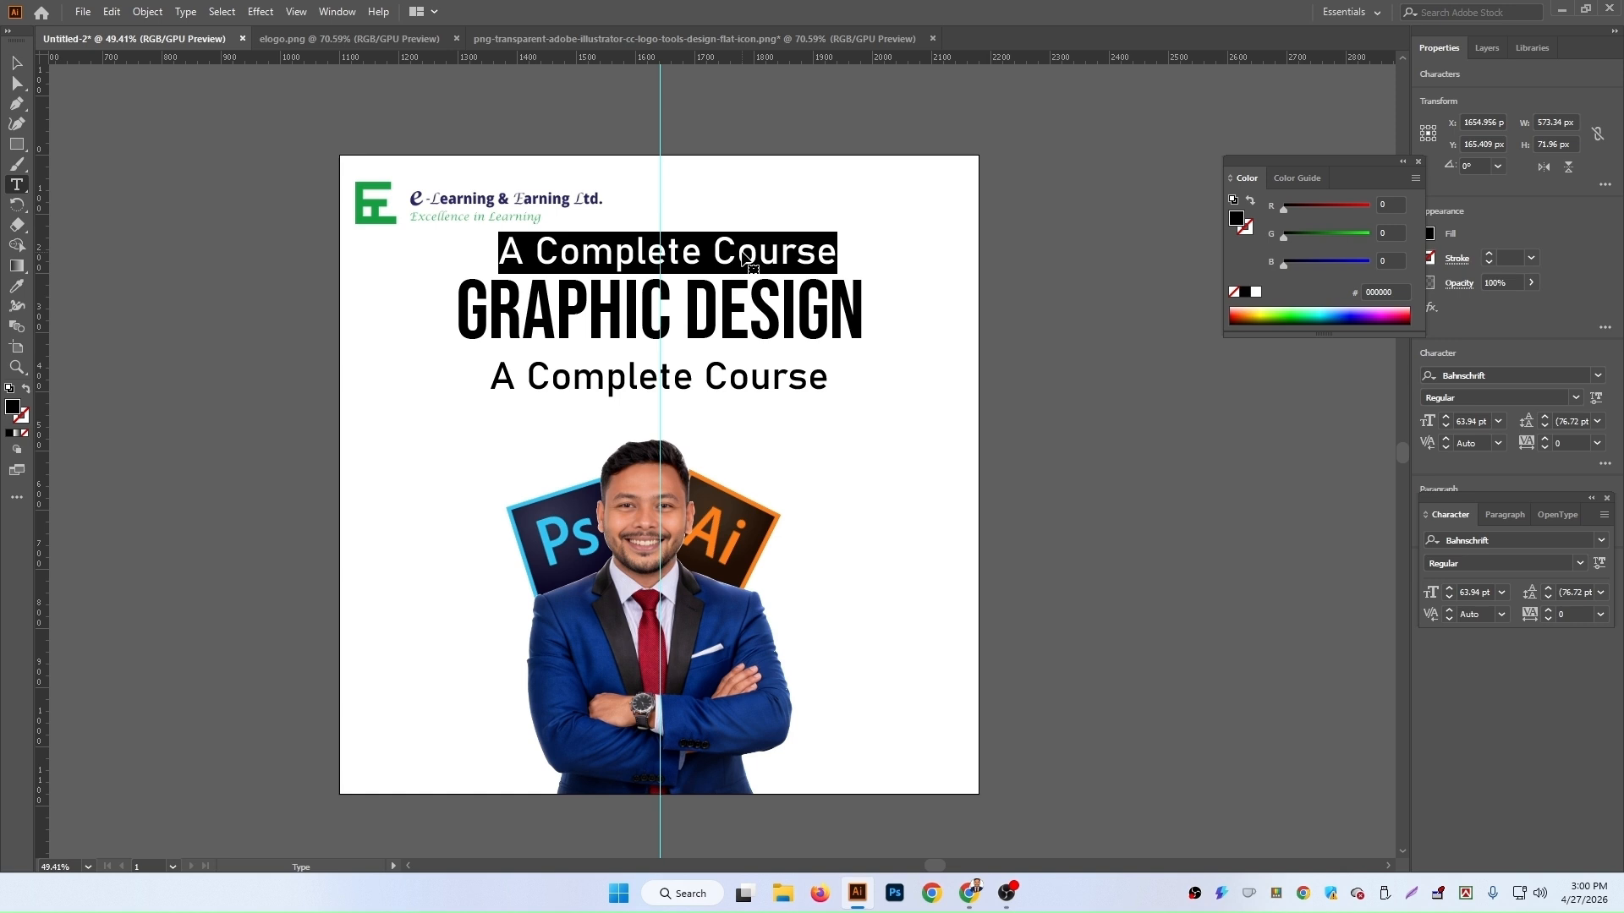
pyautogui.write('L')
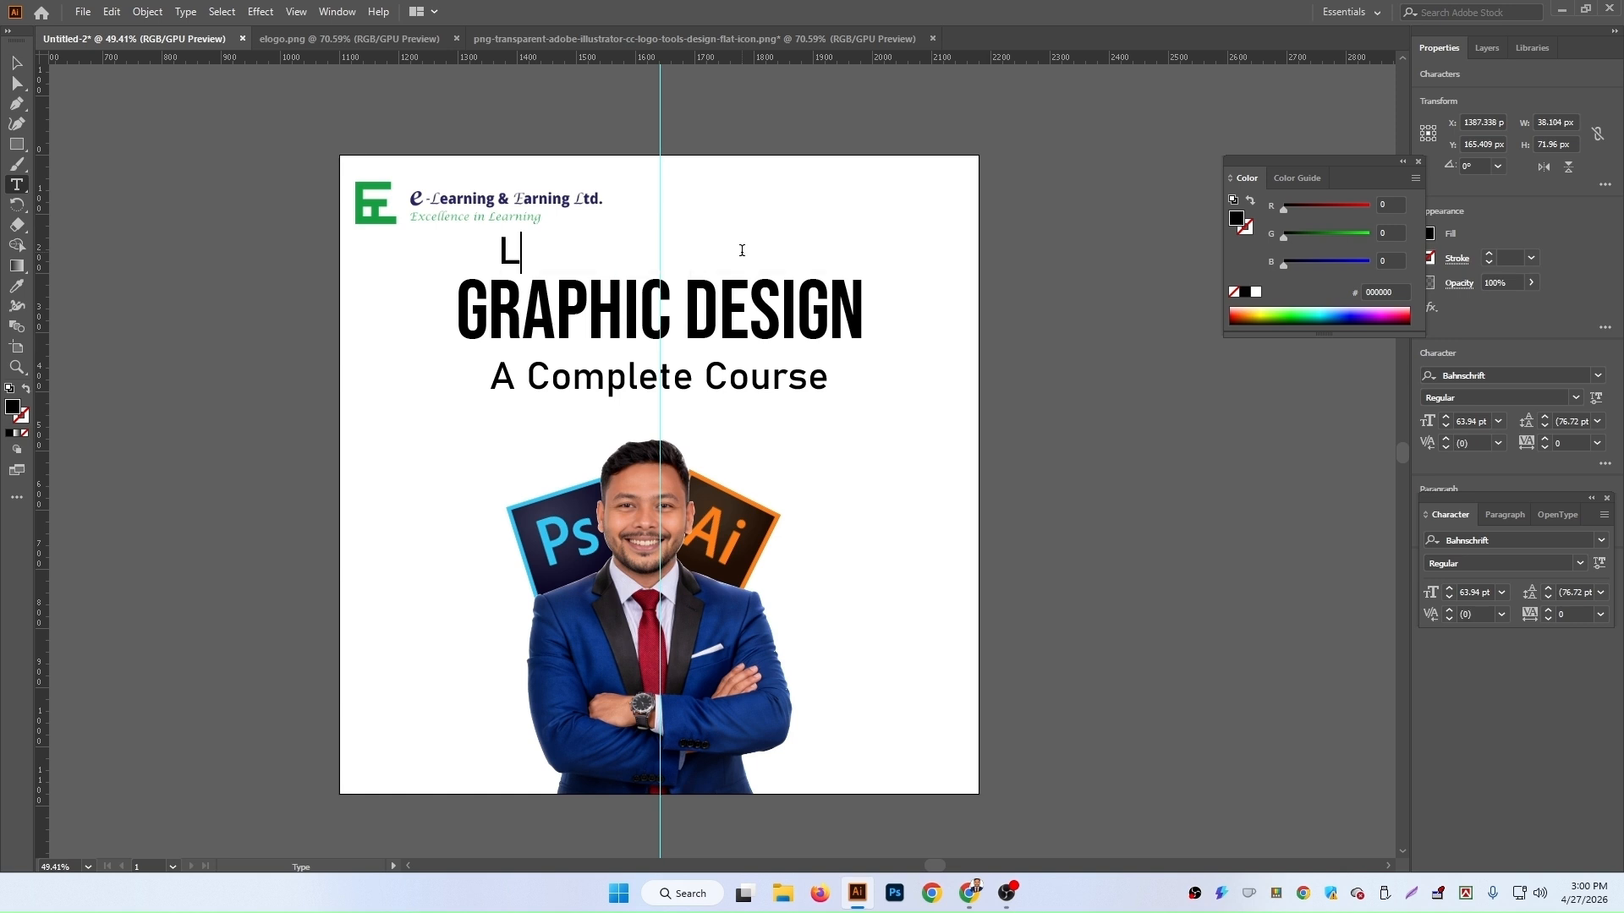
pyautogui.write('IVE O')
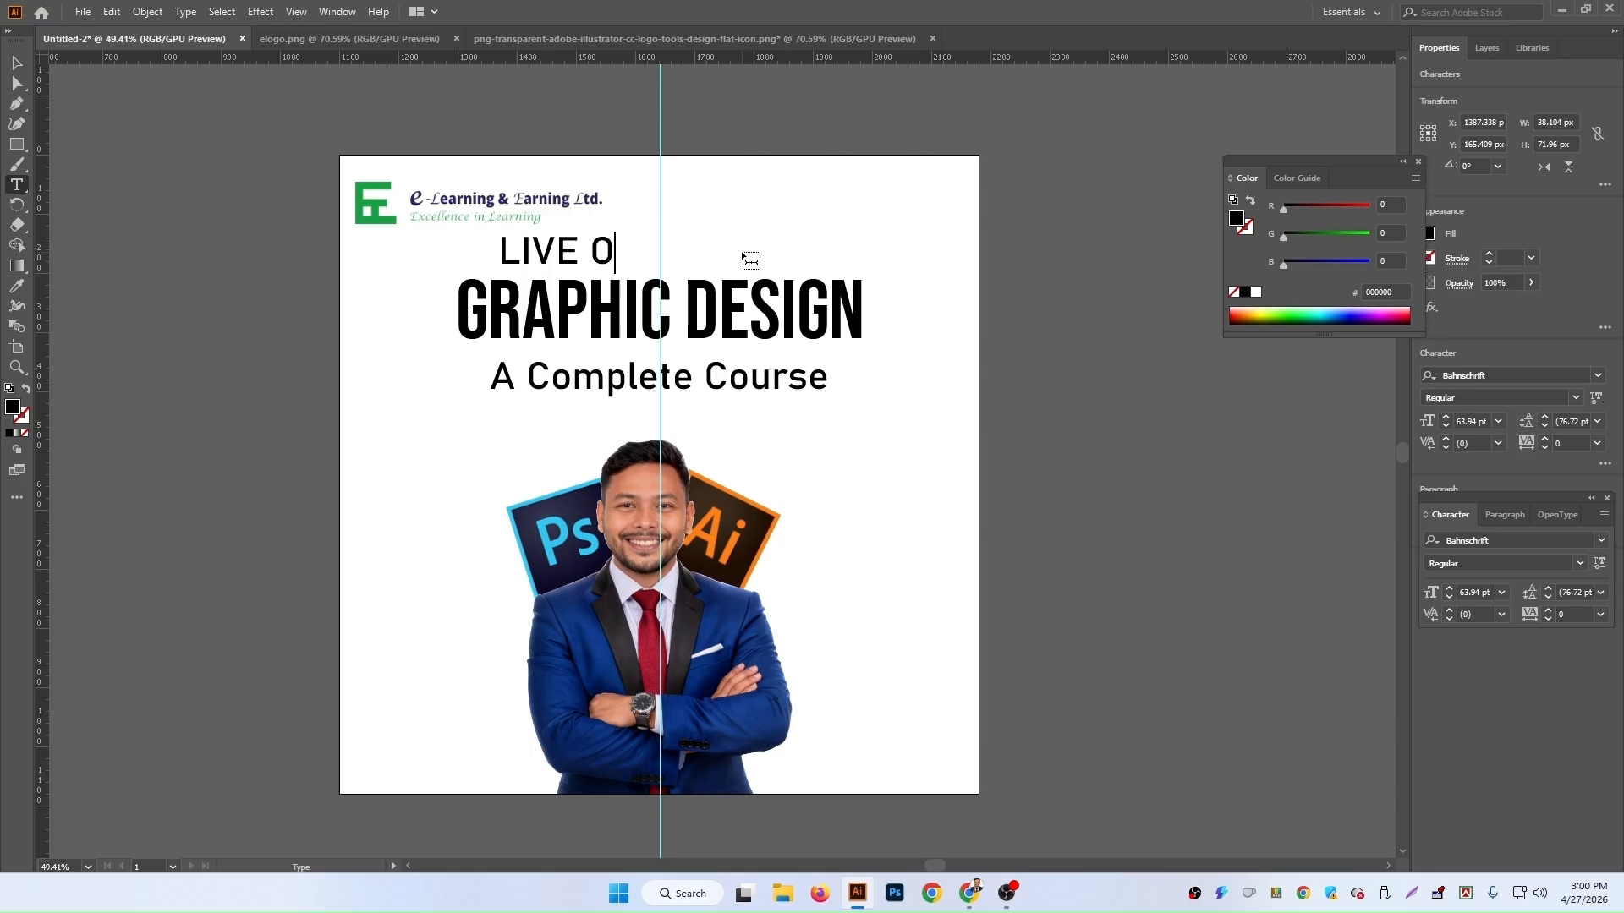
pyautogui.write('NLINE')
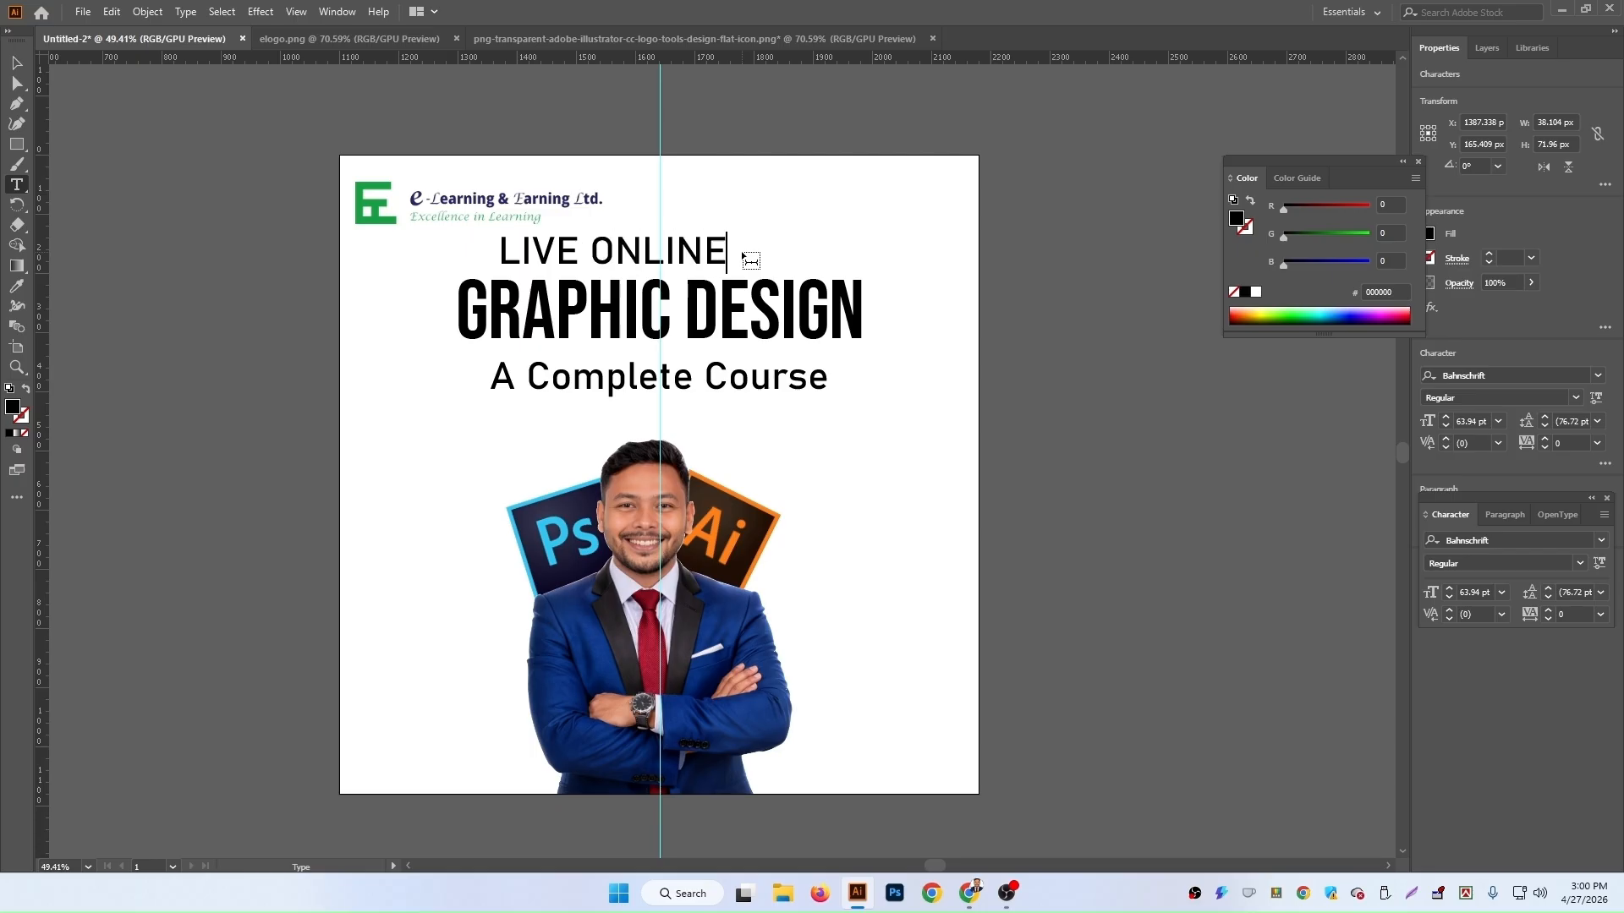
pyautogui.write(' CLASS')
pyautogui.click(17, 63)
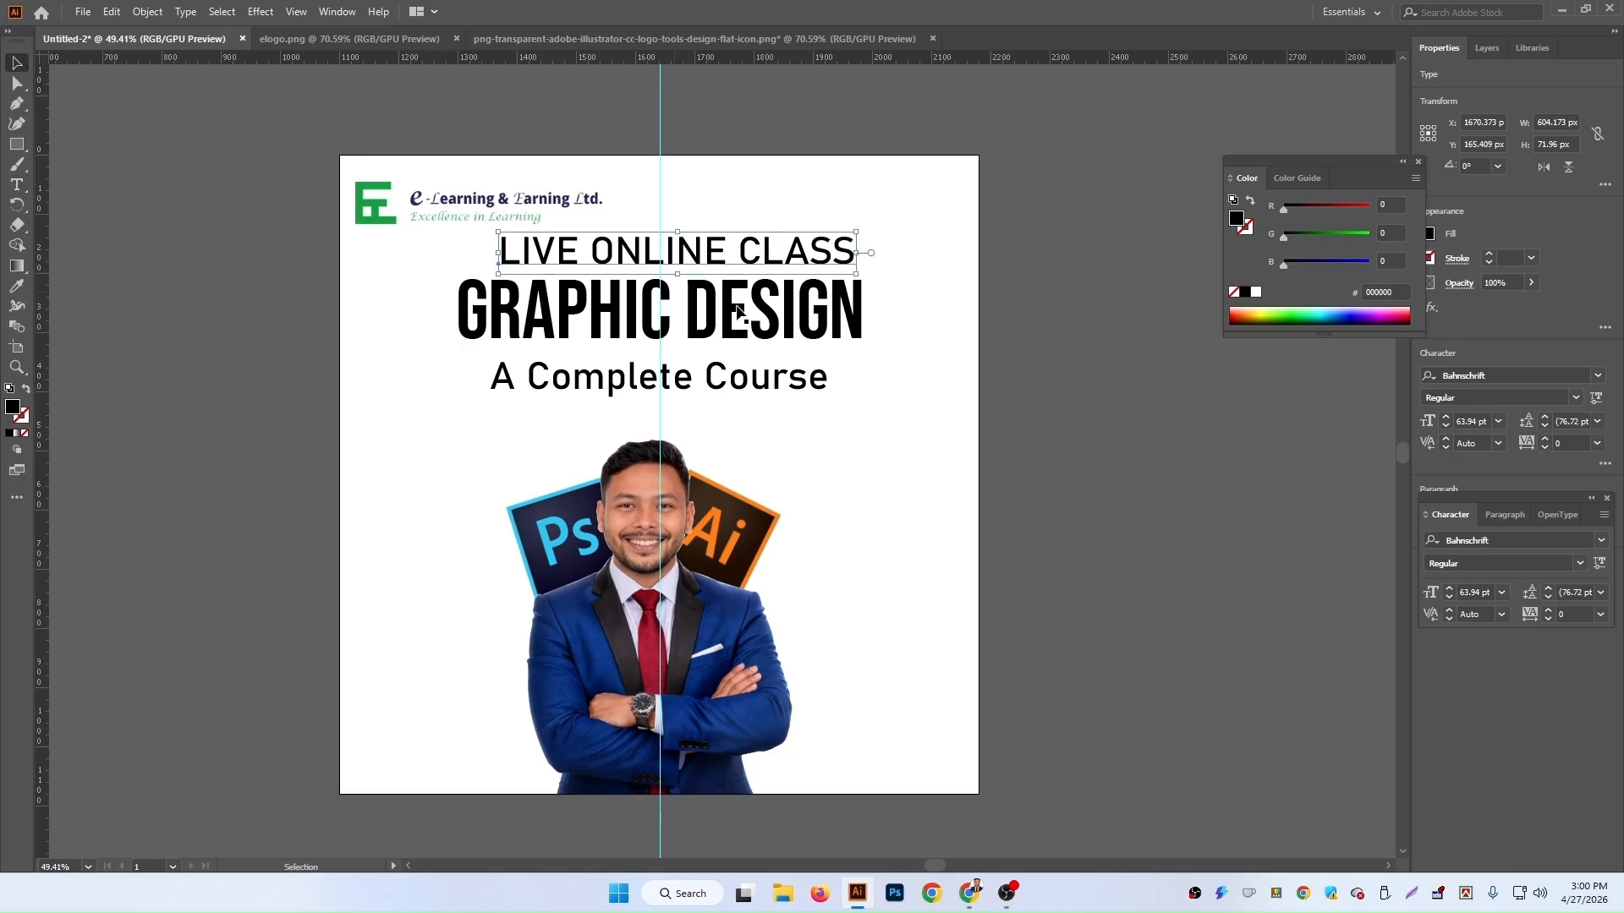
# Step: Scale the LIVE ONLINE CLASS text down to about 34 pt and nudge it into place above the heading
pyautogui.moveTo(833, 245); pyautogui.dragTo(703, 261)
pyautogui.press('Left')
pyautogui.press('Left')
pyautogui.press('Left')
pyautogui.press('Left')
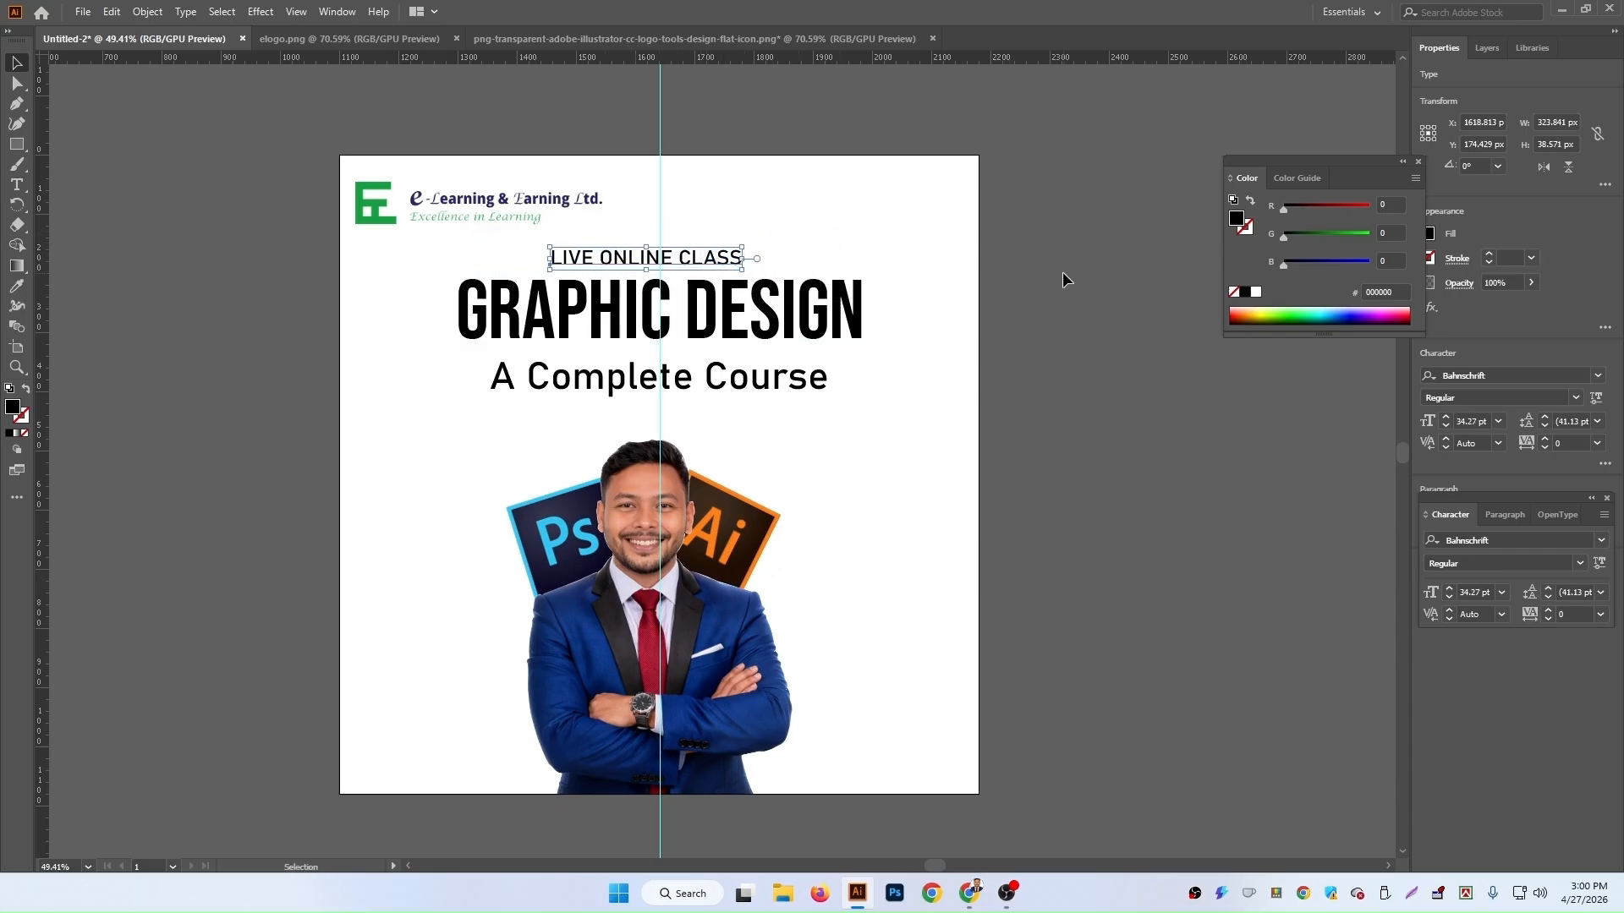
pyautogui.press('Right')
pyautogui.press('Right')
pyautogui.press('Right')
pyautogui.press('Right')
pyautogui.press('Right')
pyautogui.press('Right')
pyautogui.press('Right')
pyautogui.press('Right')
pyautogui.press('Right')
pyautogui.press('Right')
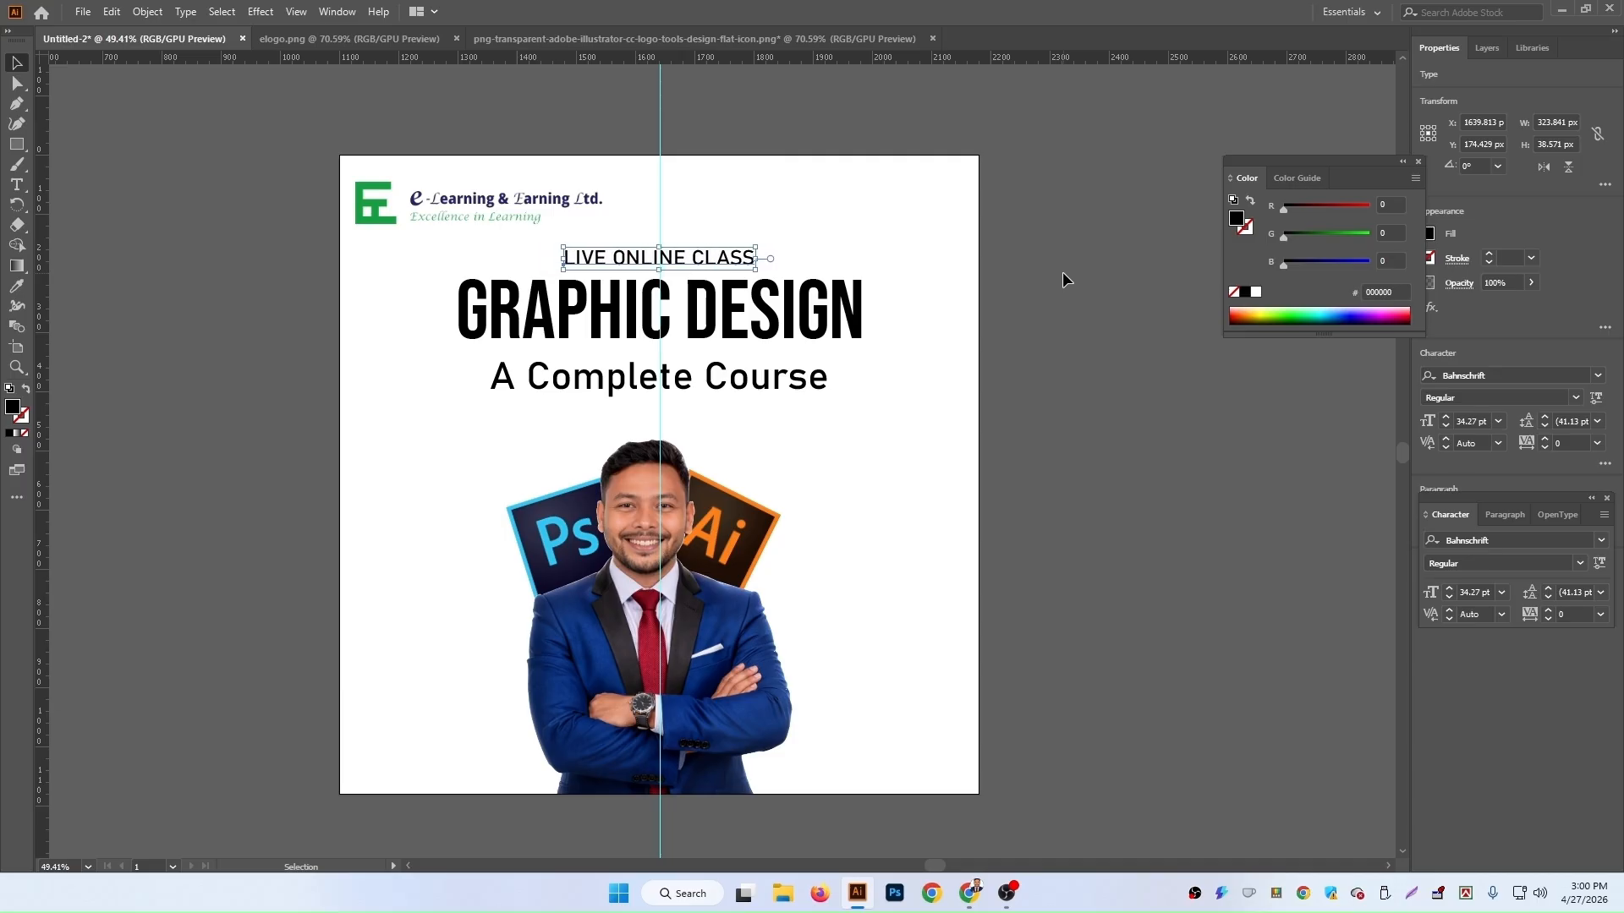
# Step: Set the tracking of the LIVE ONLINE CLASS text to 250
pyautogui.click(1563, 444)
pyautogui.write('25')
pyautogui.press('Return')
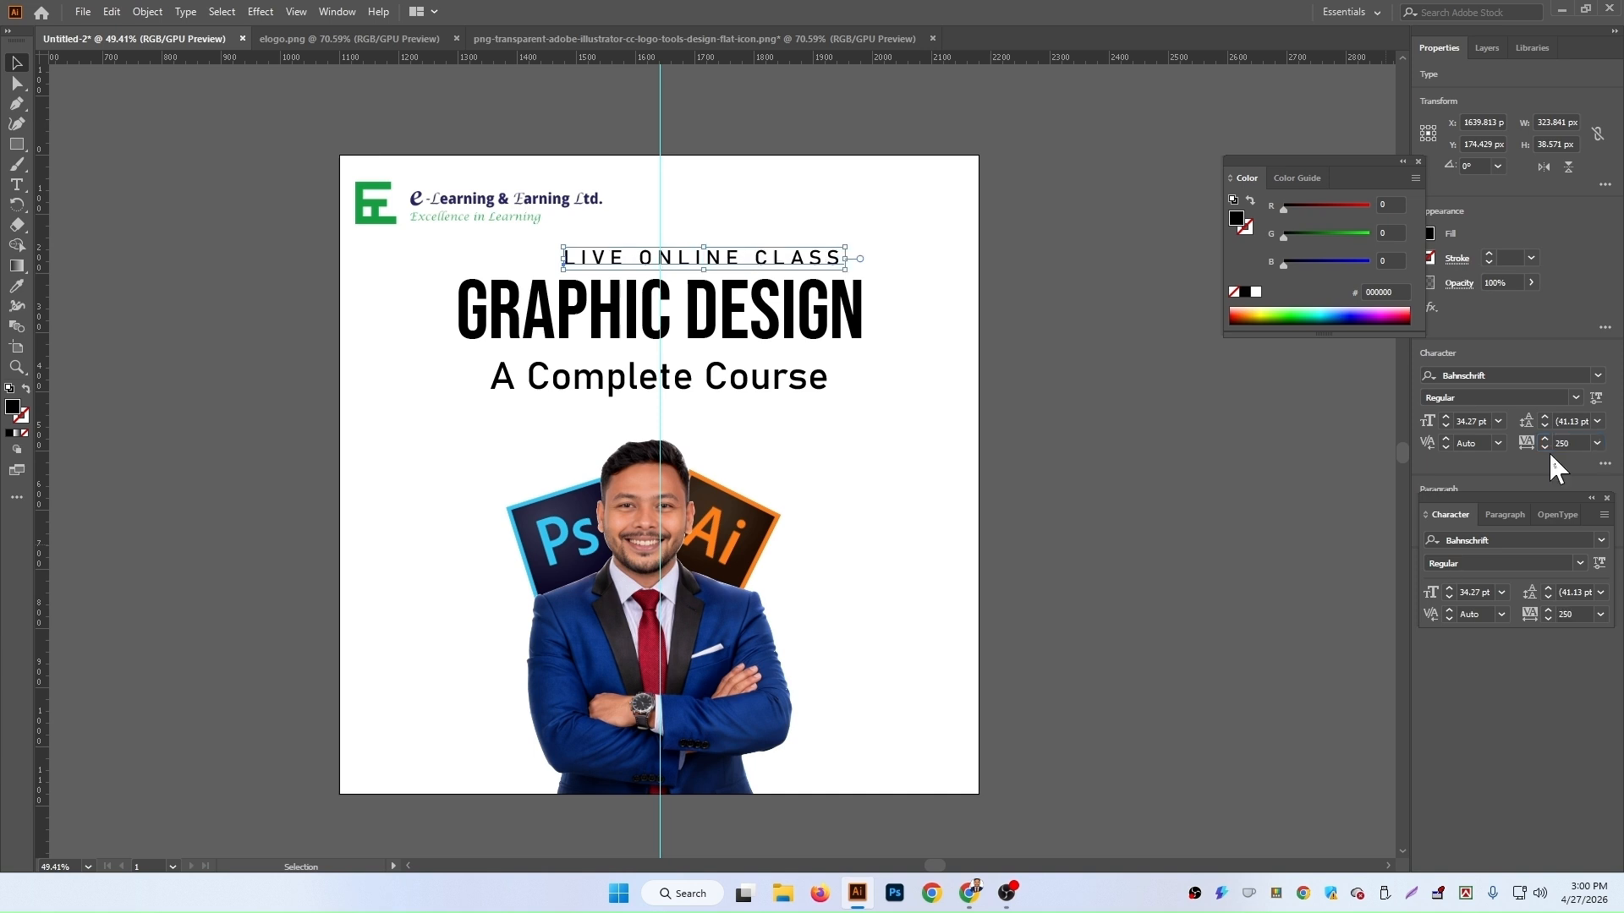
pyautogui.click(1023, 550)
# Step: Nudge the LIVE ONLINE CLASS text so it is centred over the GRAPHIC DESIGN heading
pyautogui.click(783, 264)
pyautogui.hotkey('shift', 'Left')
pyautogui.hotkey('shift', 'Left')
pyautogui.hotkey('shift', 'Left')
pyautogui.hotkey('shift', 'Left')
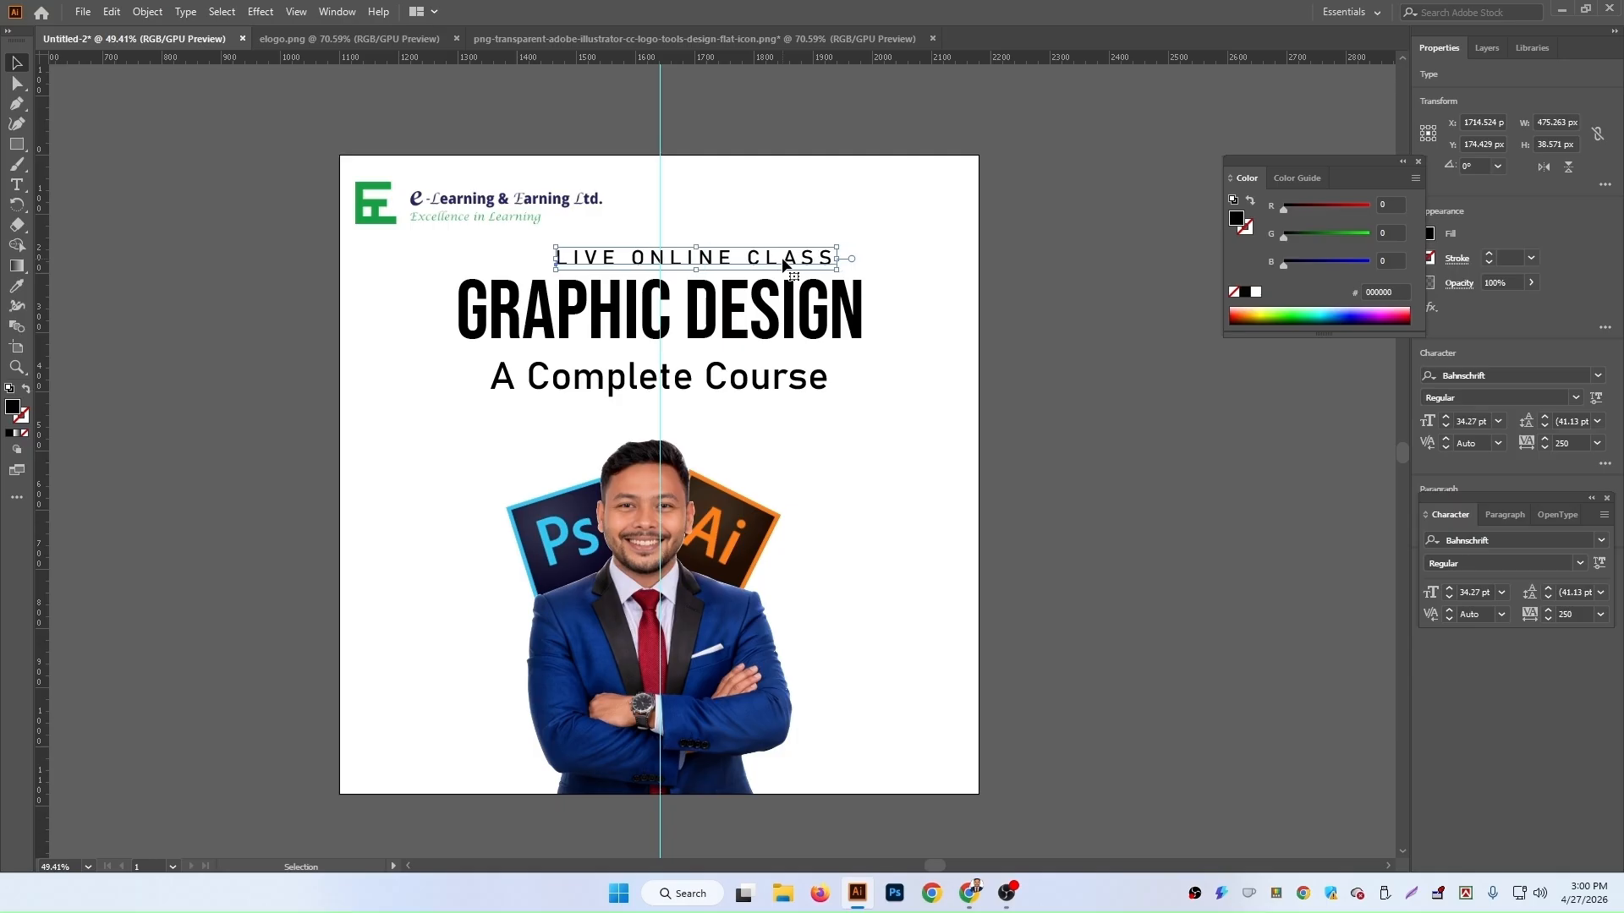
pyautogui.hotkey('shift', 'Left')
pyautogui.hotkey('shift', 'Left')
pyautogui.hotkey('shift', 'Left')
pyautogui.hotkey('shift', 'Left')
pyautogui.hotkey('shift', 'Left')
pyautogui.hotkey('shift', 'Left')
pyautogui.hotkey('shift', 'Left')
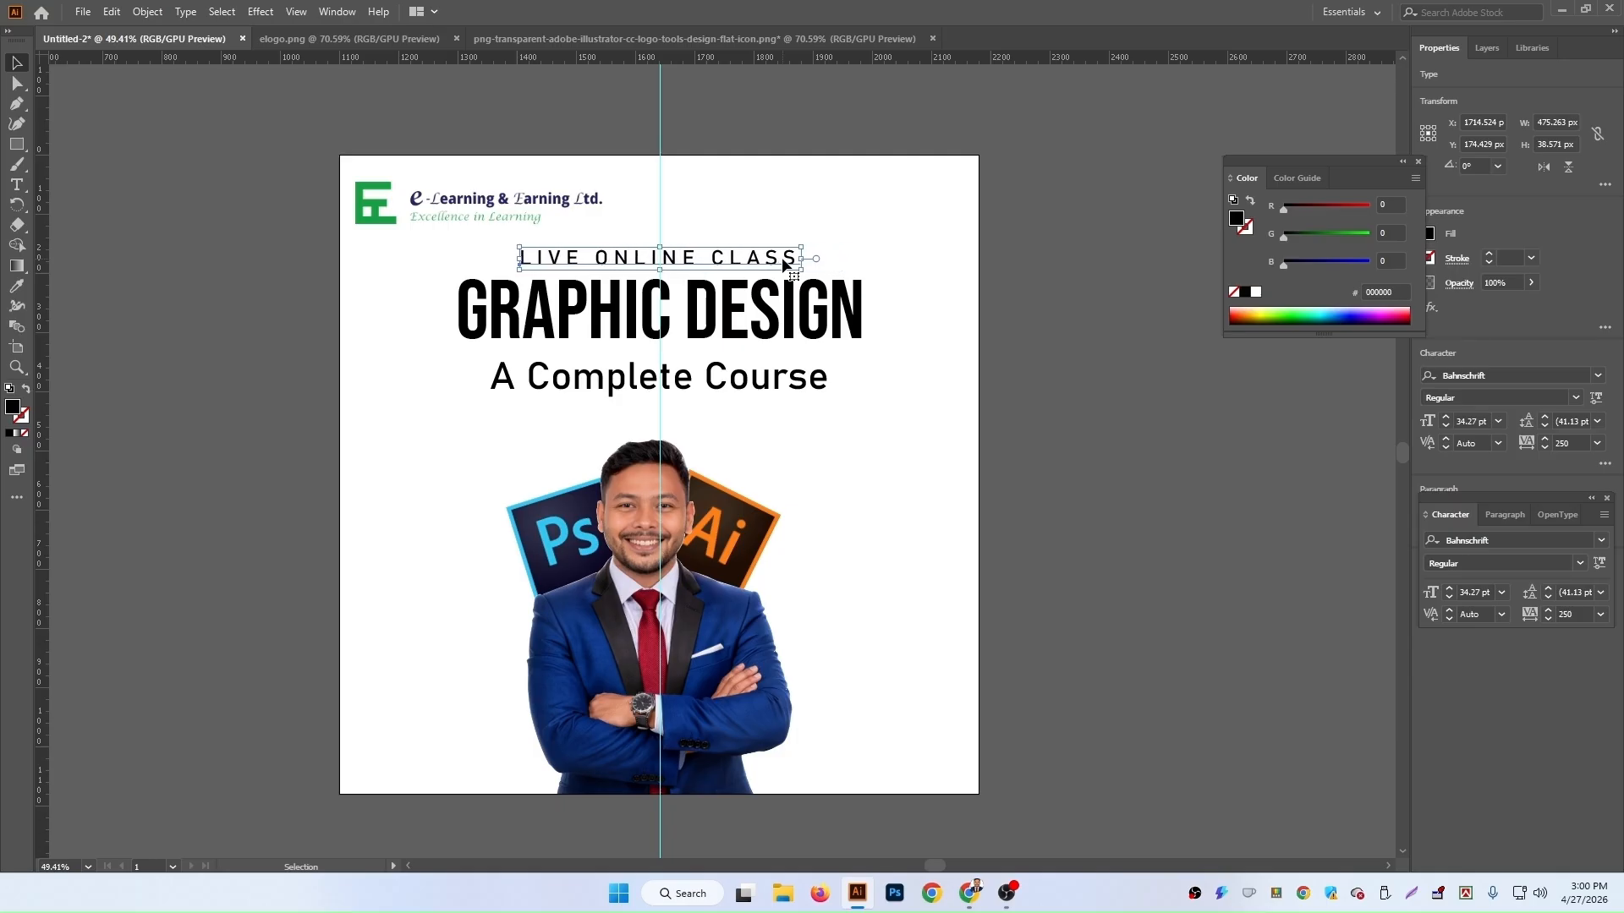
pyautogui.press('Right')
pyautogui.press('Right')
pyautogui.press('Right')
pyautogui.click(1147, 449)
# Step: Draw a small black square, about 105 px, on the pasteboard above the artboard
pyautogui.scroll(5, 1099, 507)
pyautogui.click(17, 146)
pyautogui.moveTo(435, 287); pyautogui.dragTo(499, 349)
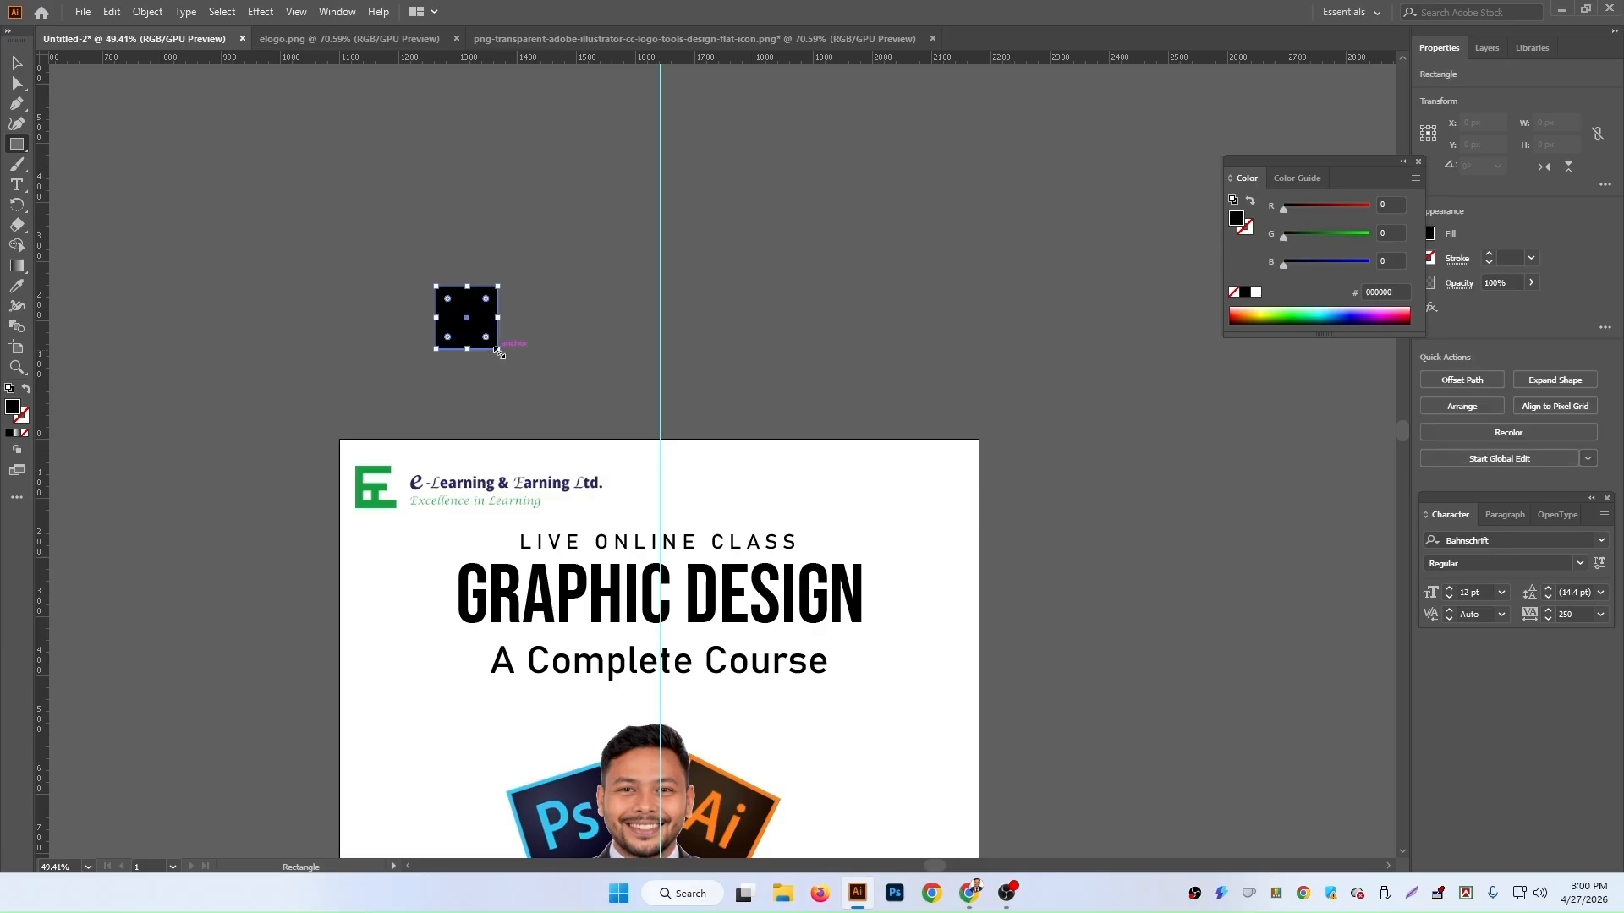
# Step: Duplicate the square and place the copy beside it to the right
pyautogui.click(17, 63)
pyautogui.press('space')
pyautogui.moveTo(480, 334); pyautogui.dragTo(560, 334)
pyautogui.click(493, 330)
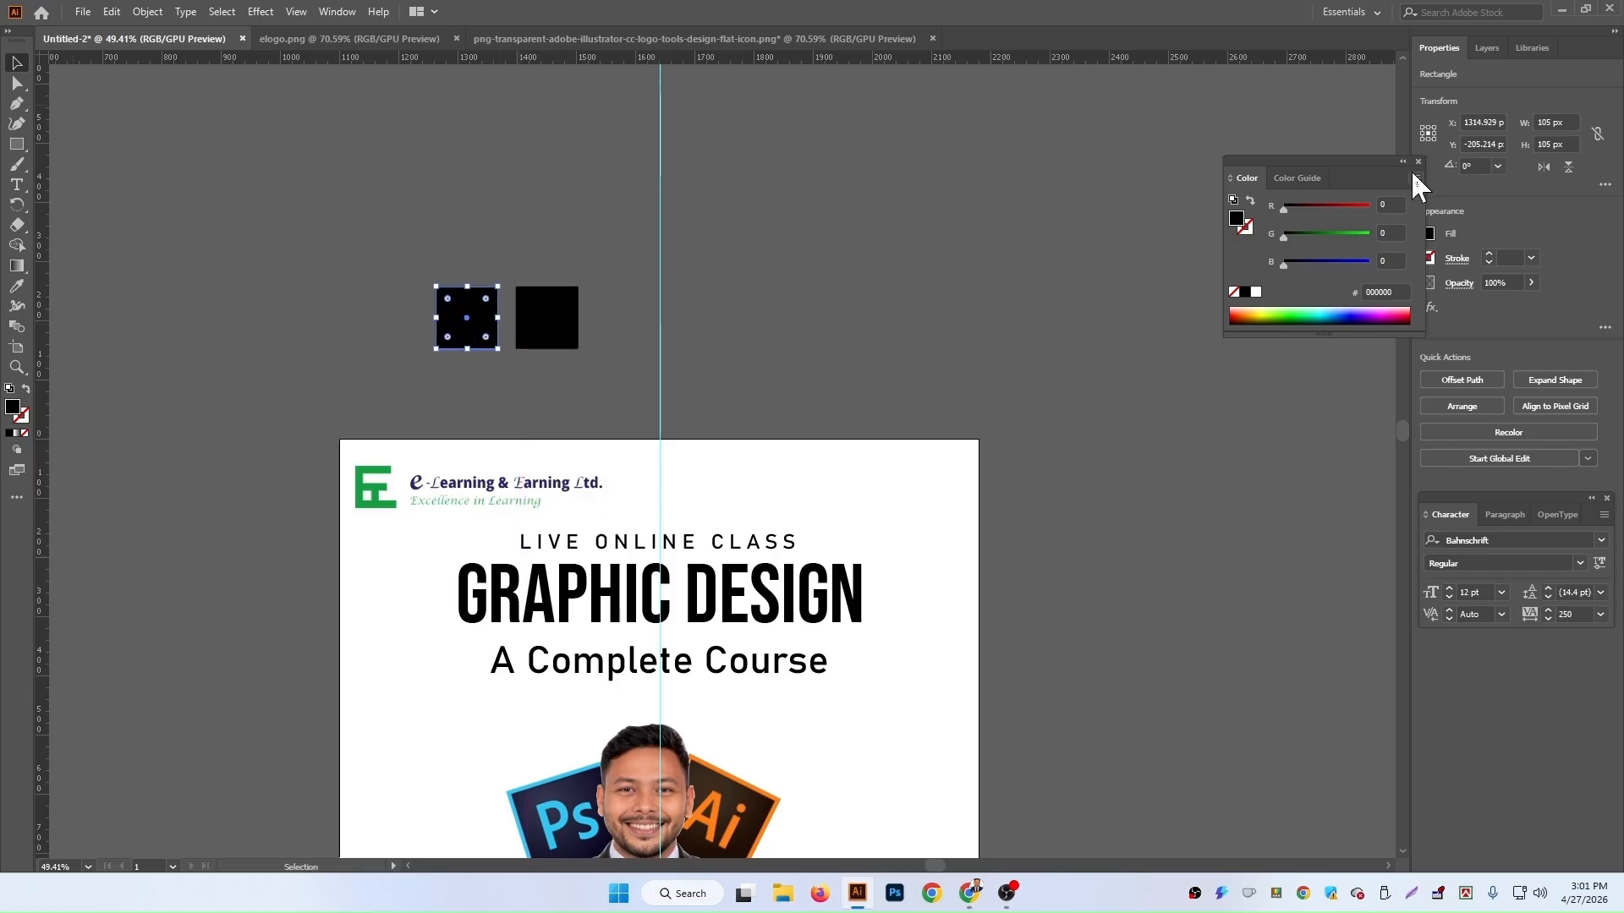
# Step: Colour the first square magenta (FF00FF) using the colour sliders
pyautogui.click(1368, 206)
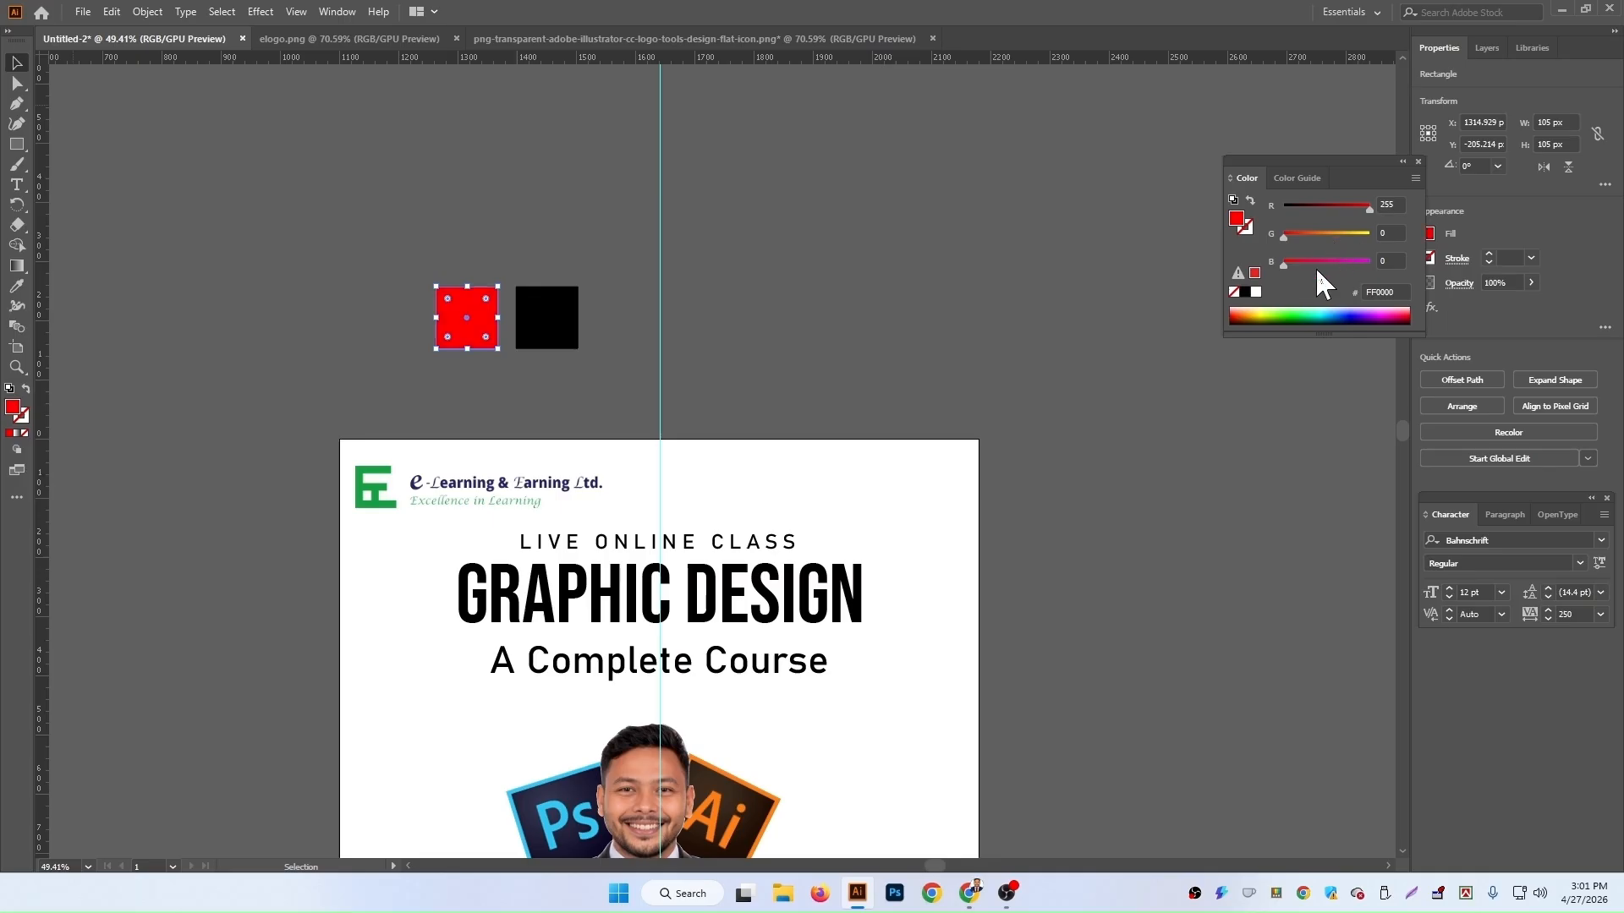
pyautogui.moveTo(1330, 263); pyautogui.dragTo(1420, 268)
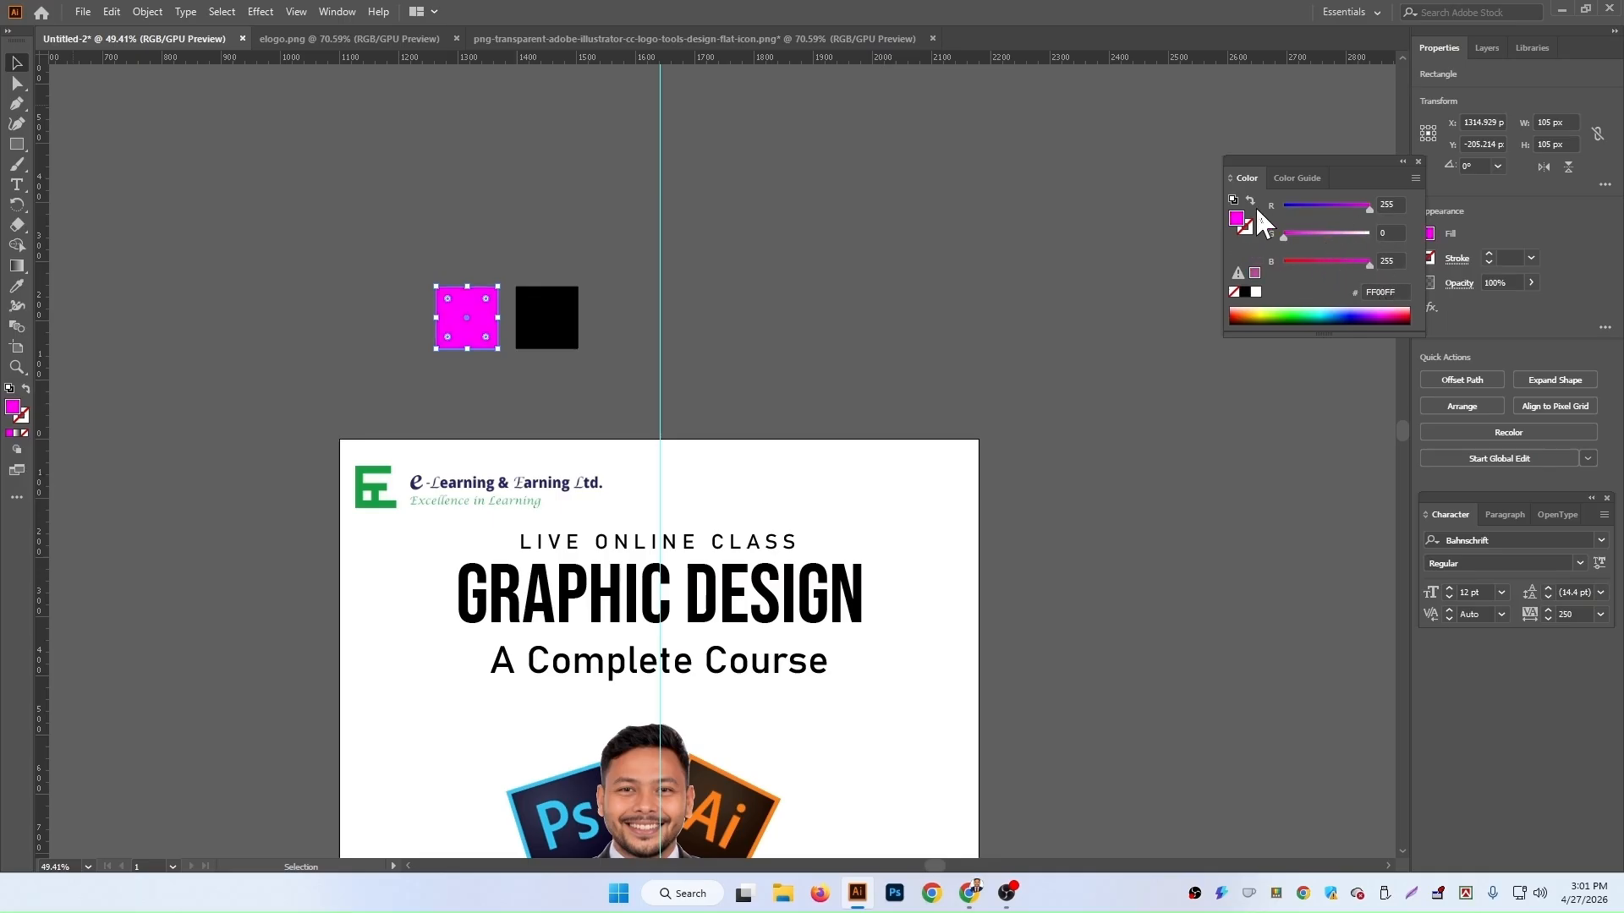
# Step: Select the second square and colour it purple, about 6700FF, by adjusting the red and blue sliders
pyautogui.click(590, 304)
pyautogui.click(574, 311)
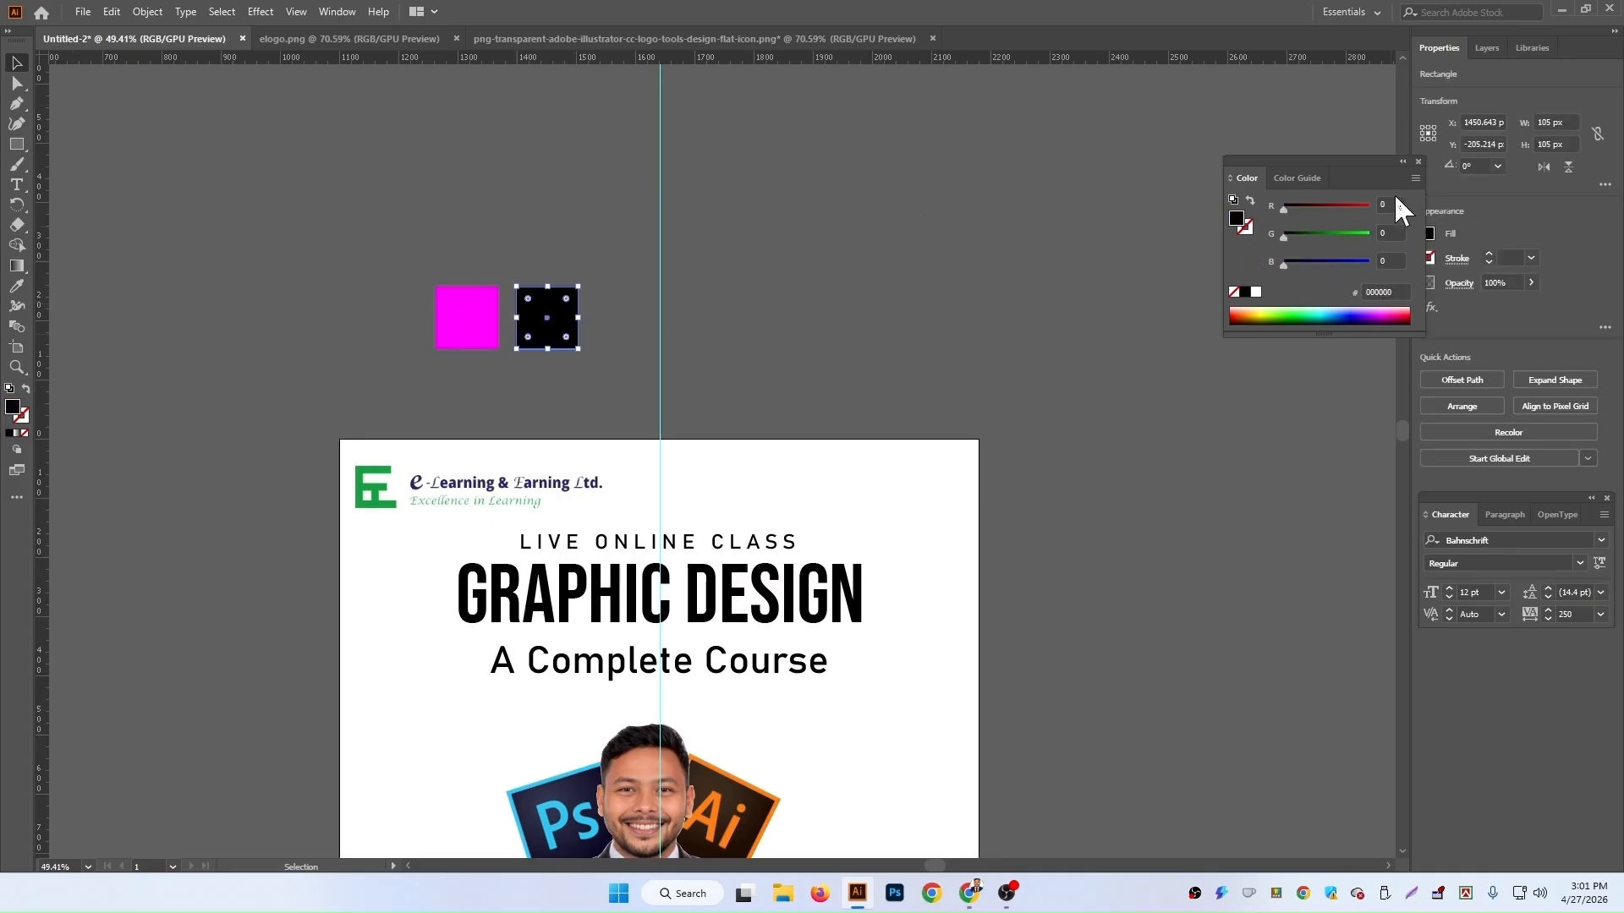
pyautogui.click(1322, 259)
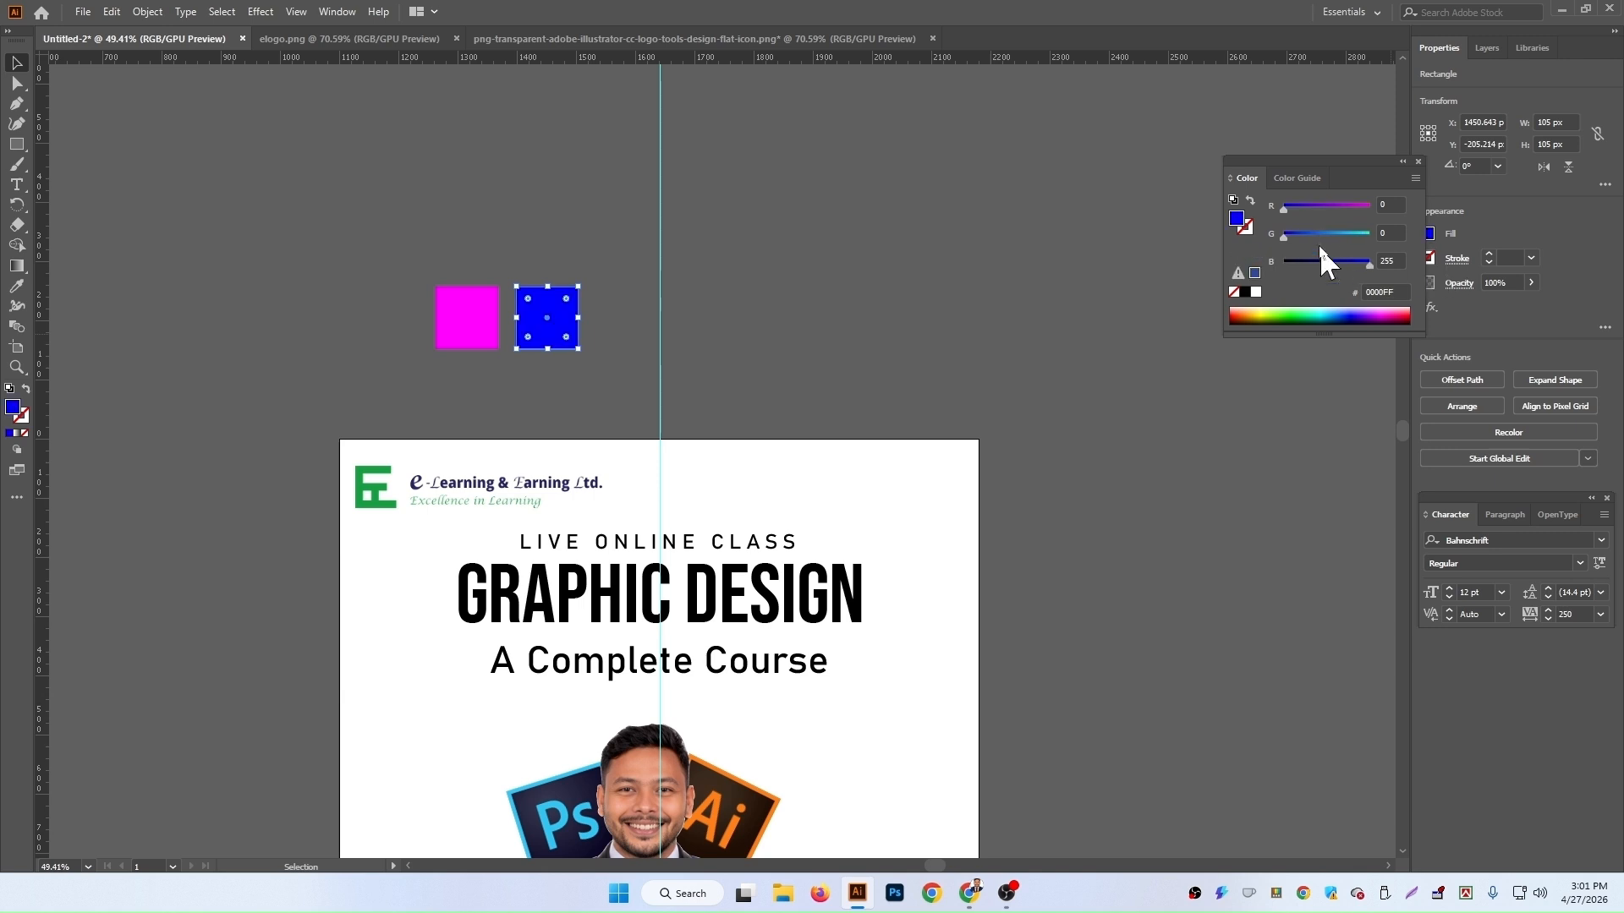
pyautogui.click(1342, 205)
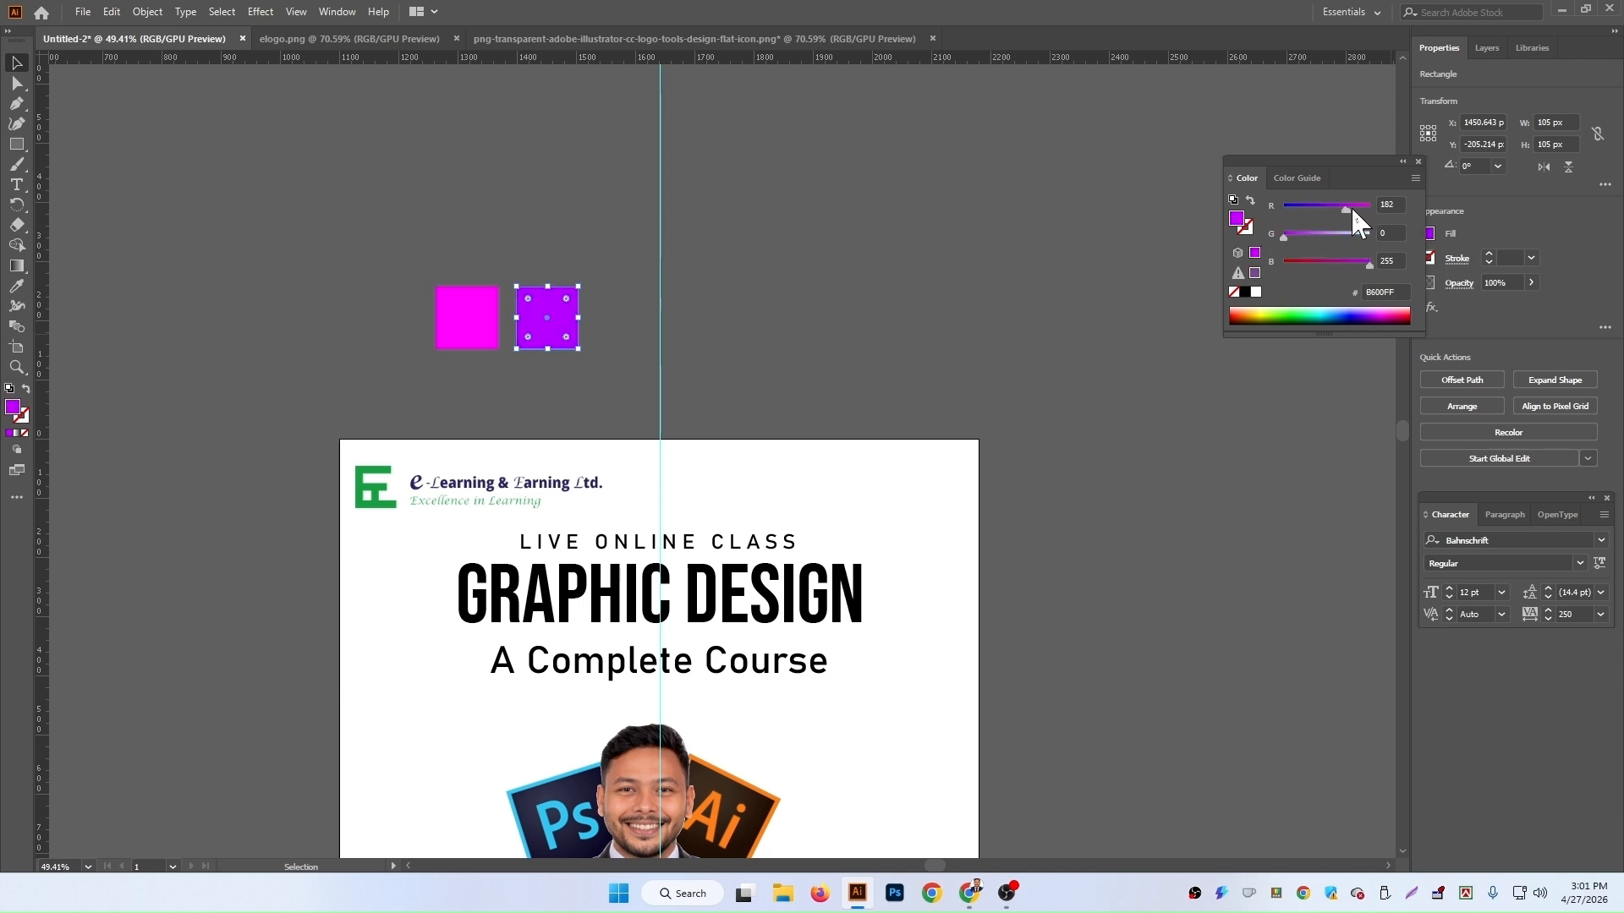
pyautogui.click(1370, 205)
pyautogui.moveTo(1369, 205); pyautogui.dragTo(1324, 208)
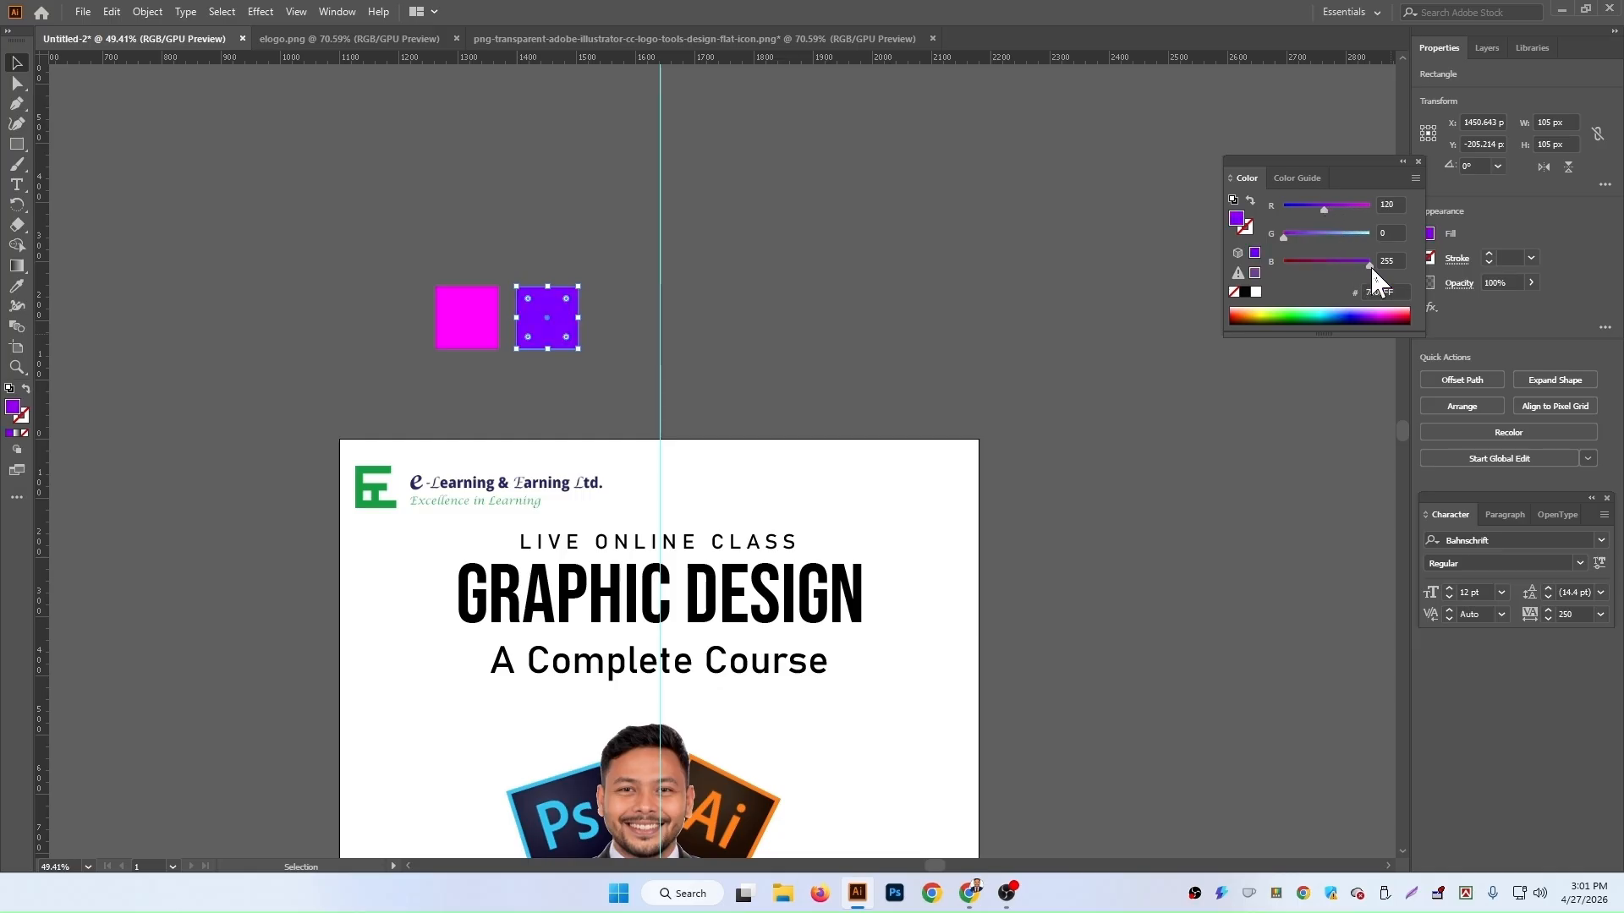
pyautogui.moveTo(1320, 207); pyautogui.dragTo(1318, 207)
# Step: Move the magenta square to sit beside the purple square on its right
pyautogui.click(1079, 241)
pyautogui.scroll(2, 509, 407)
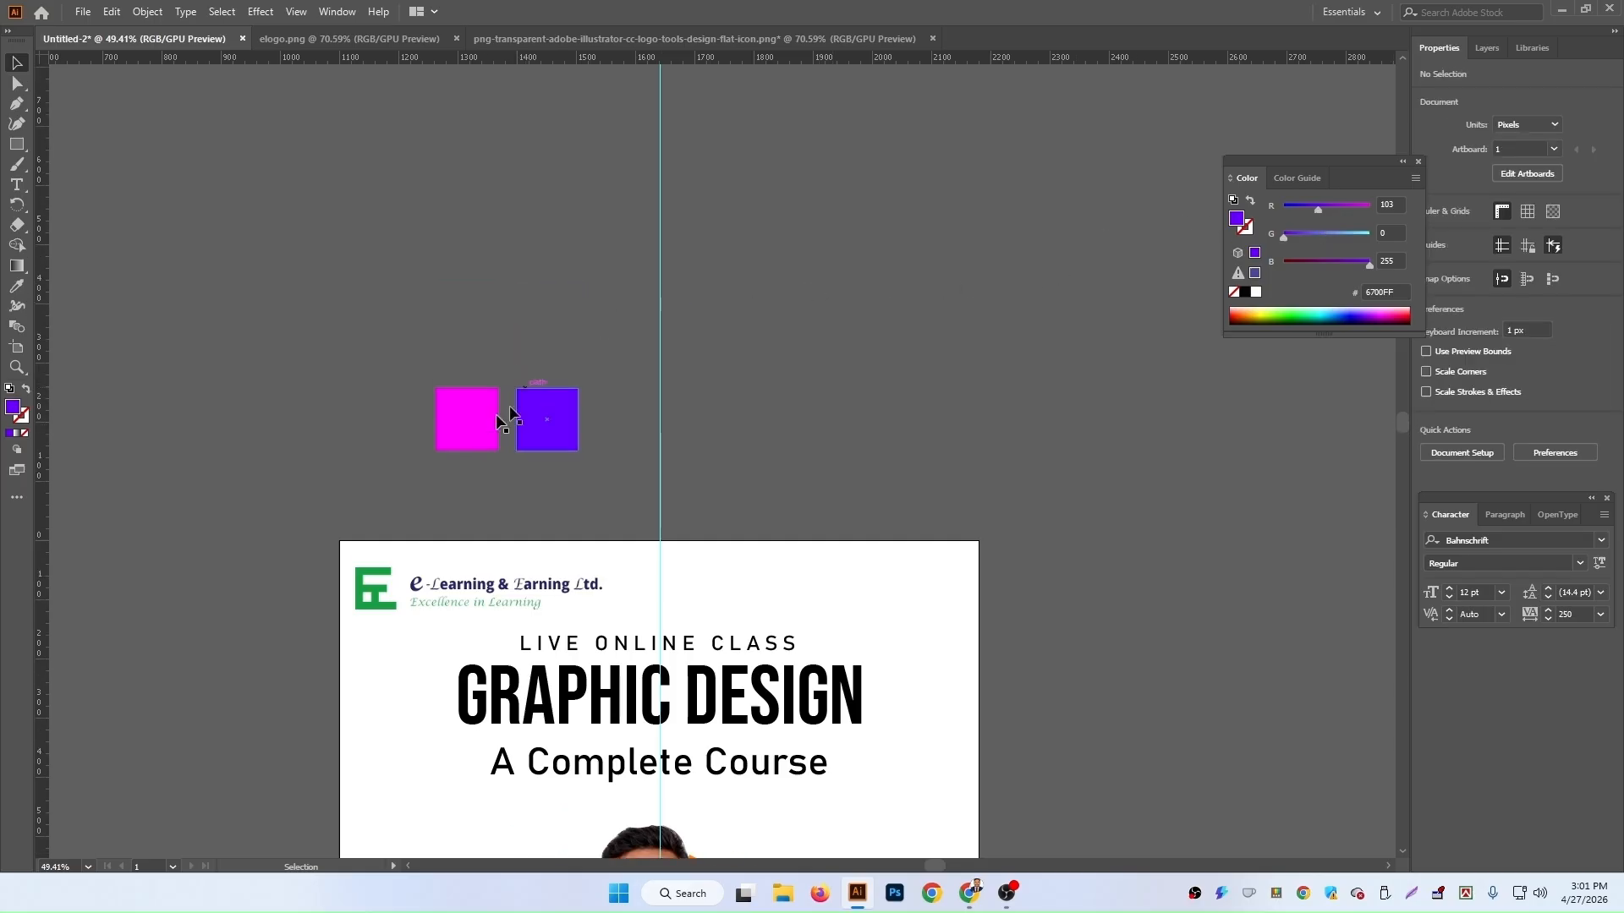
pyautogui.moveTo(464, 424); pyautogui.dragTo(618, 421)
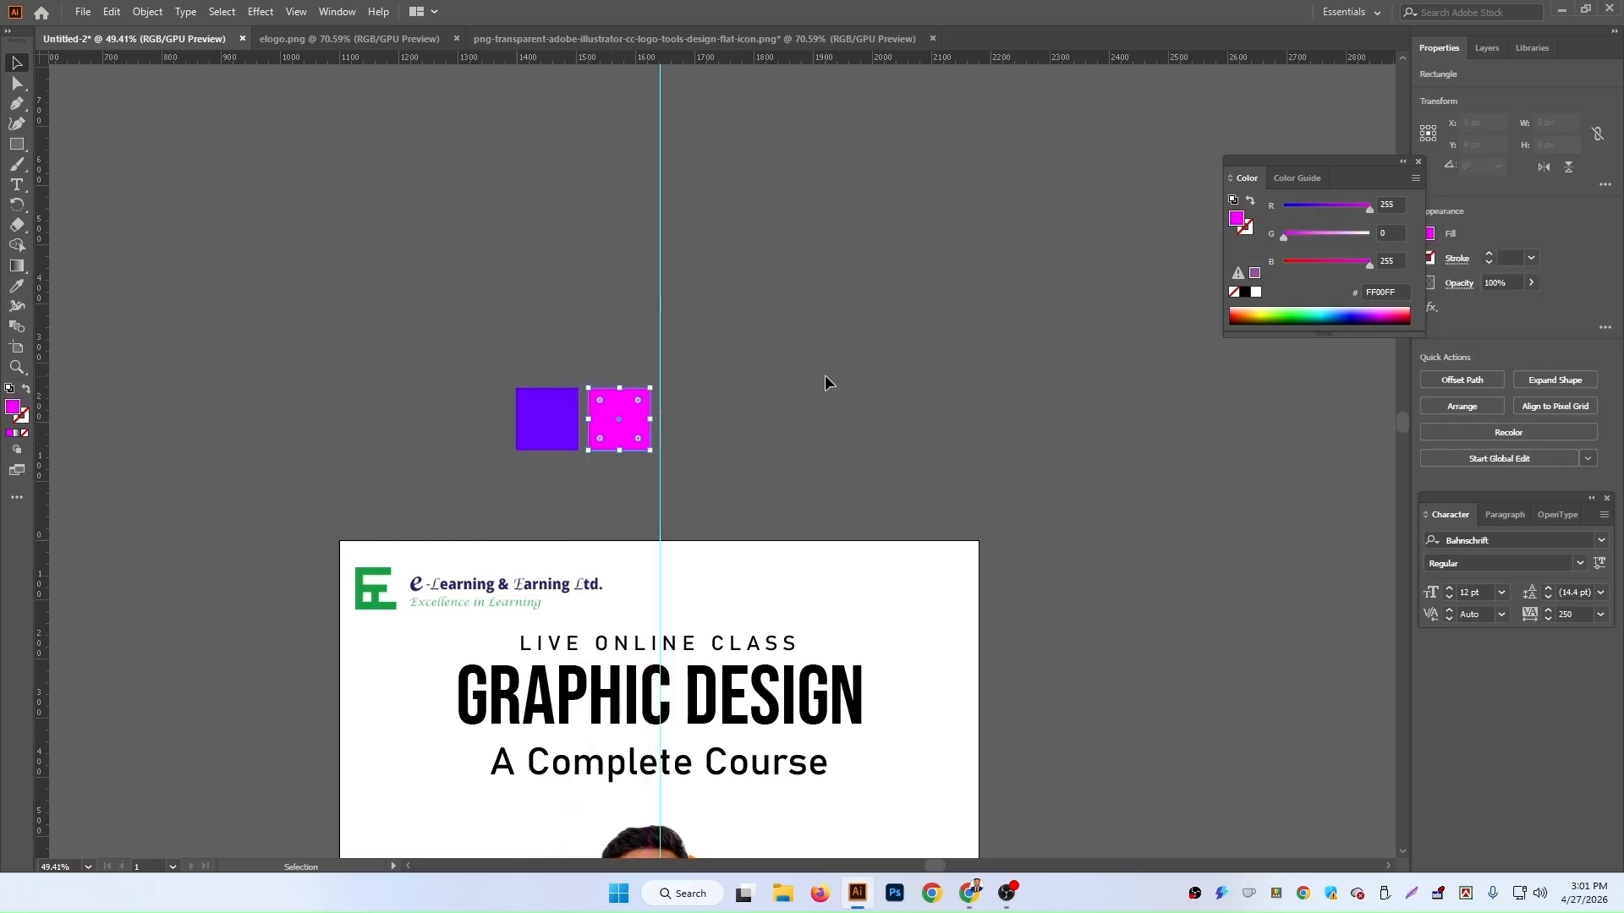
pyautogui.click(825, 374)
# Step: Select the word GRAPHIC in the heading and fill it with the purple square's colour using the Eyedropper
pyautogui.scroll(-3, 866, 386)
pyautogui.scroll(-2, 1108, 440)
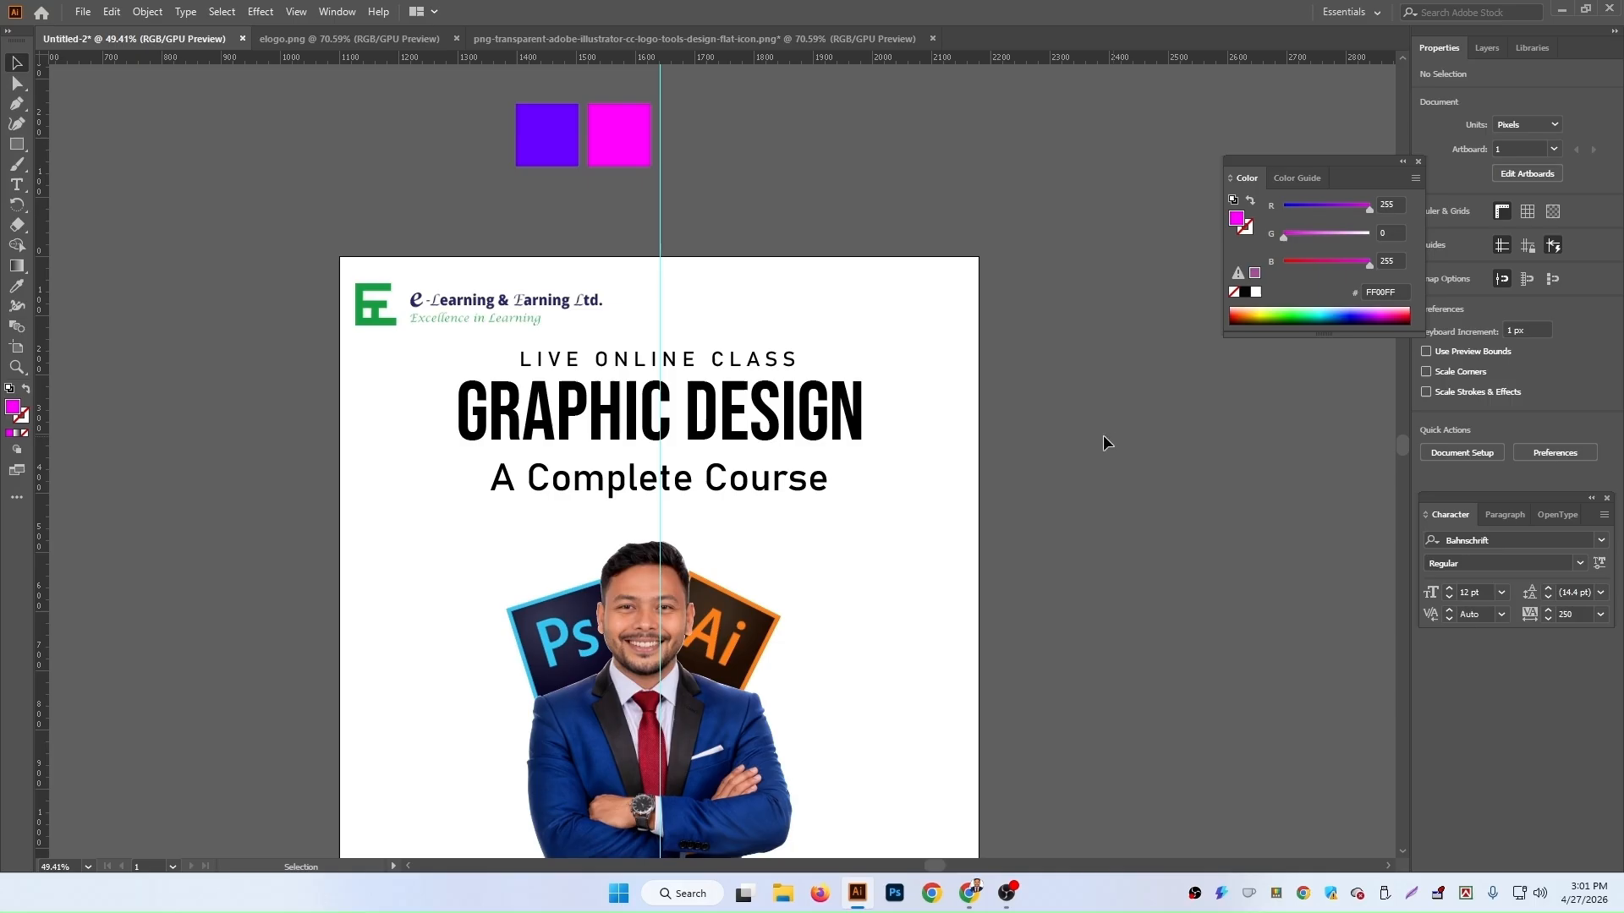
pyautogui.click(701, 411)
pyautogui.doubleClick(667, 409)
pyautogui.moveTo(651, 407); pyautogui.dragTo(468, 387)
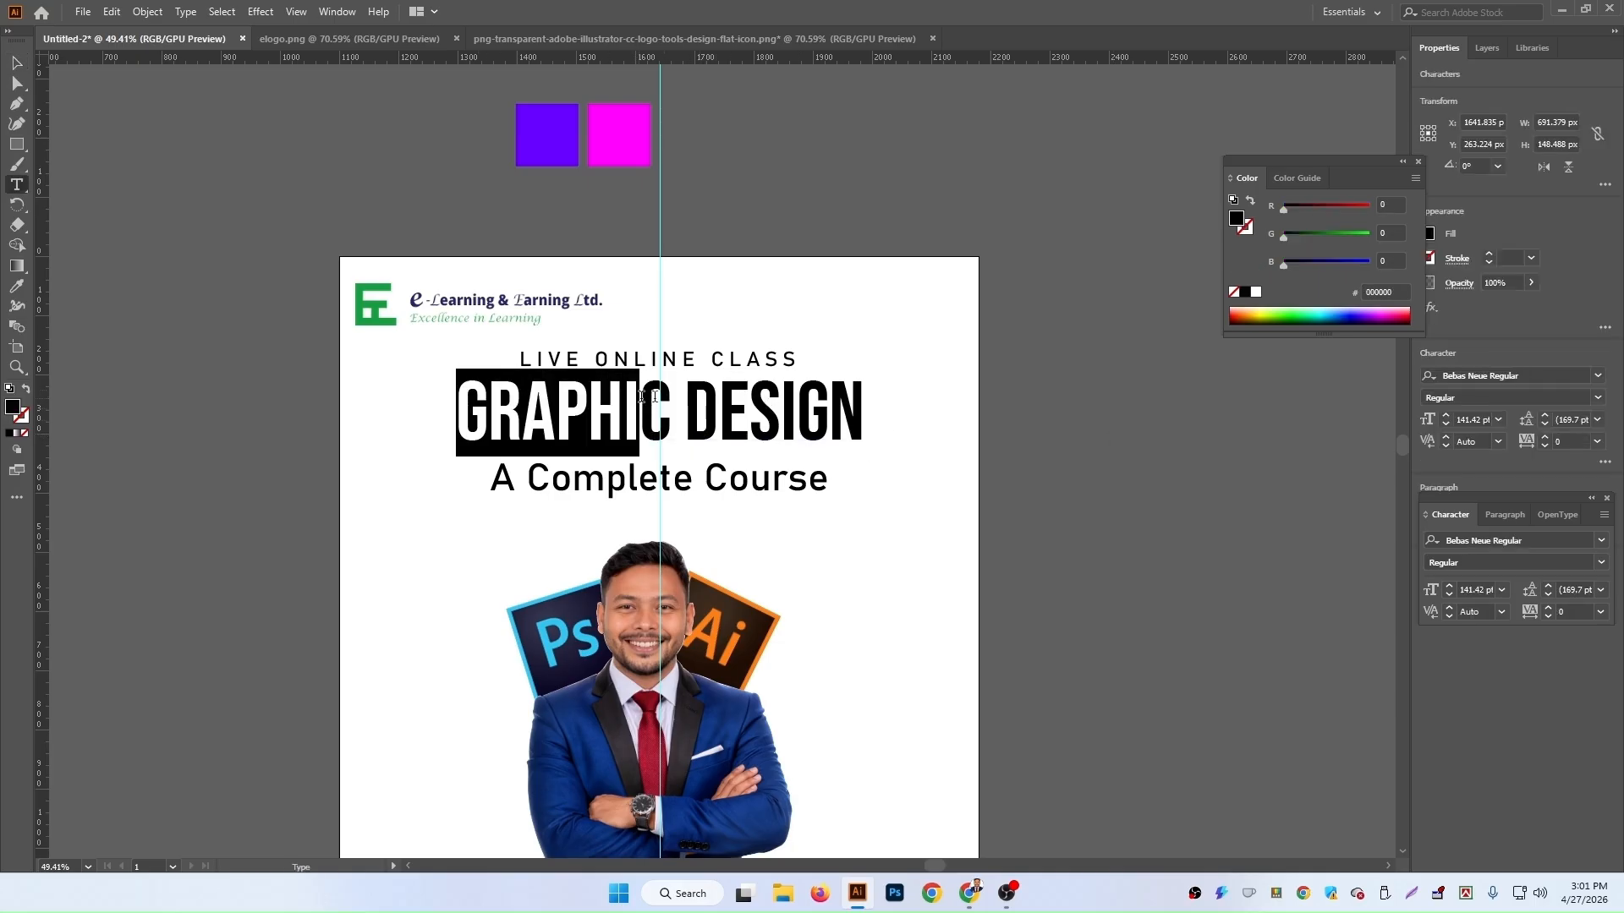
pyautogui.click(677, 400)
pyautogui.moveTo(660, 401); pyautogui.dragTo(393, 373)
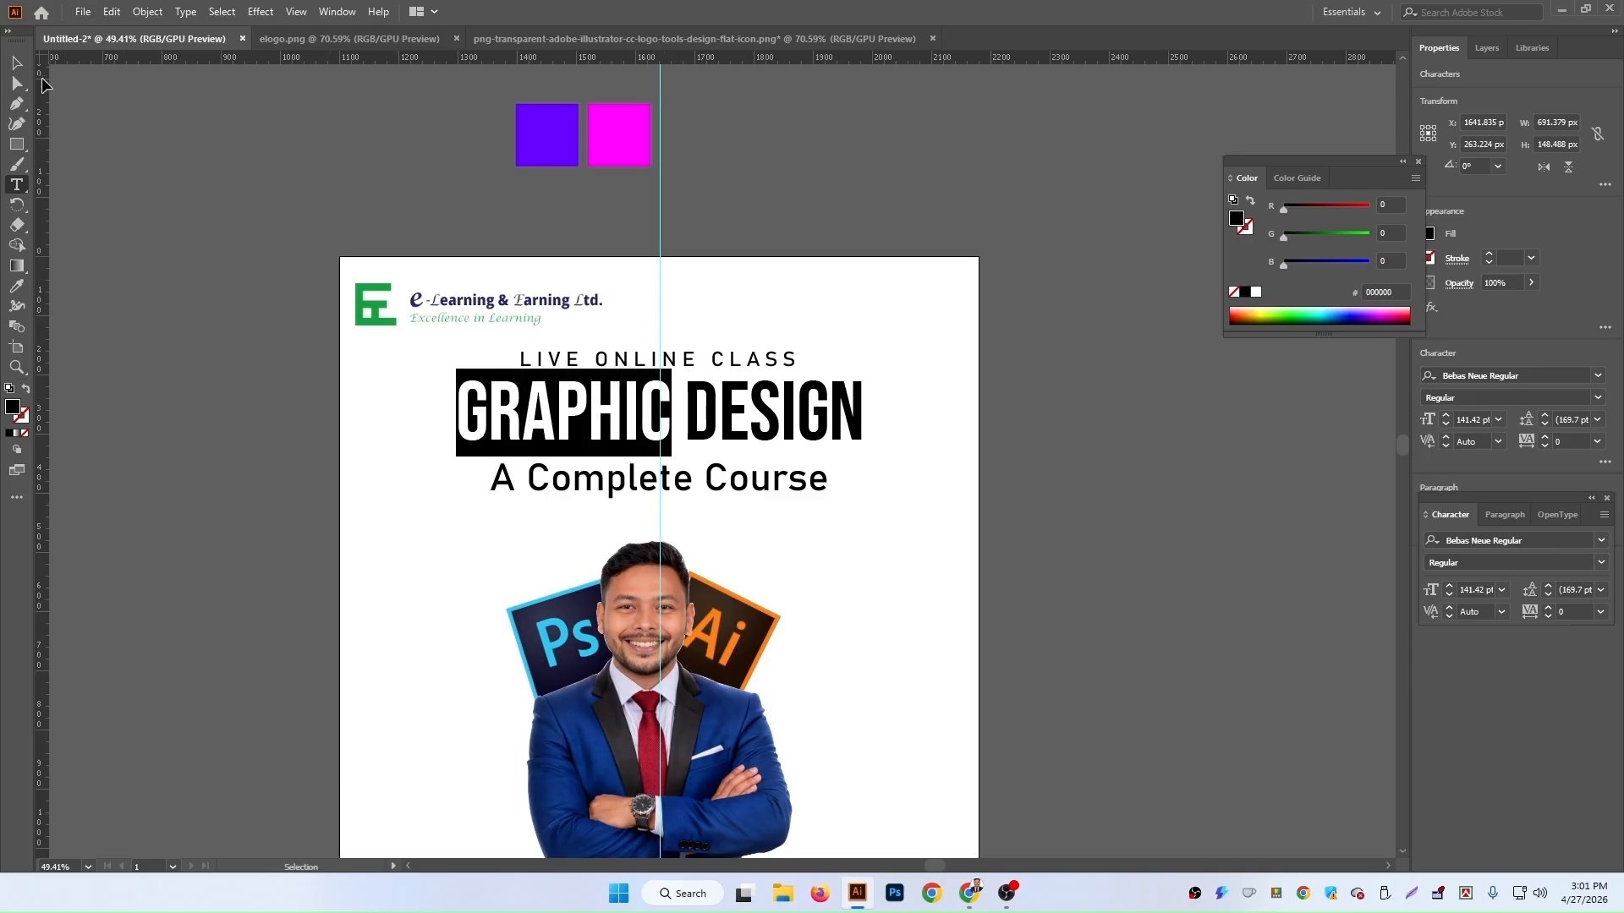
pyautogui.click(16, 287)
pyautogui.click(558, 136)
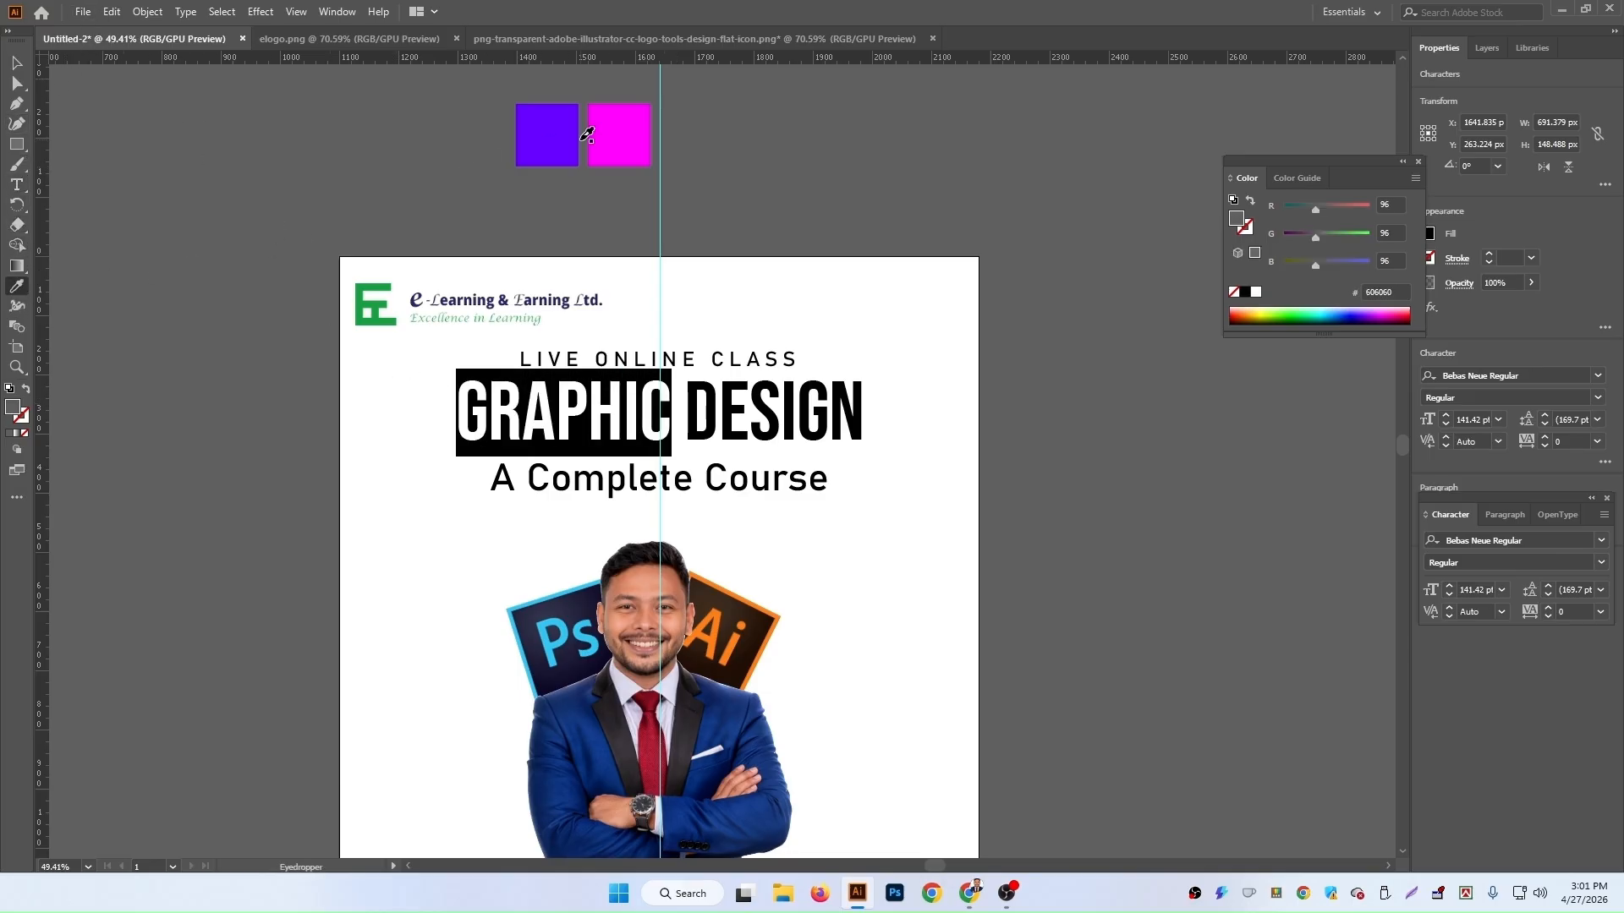
pyautogui.click(16, 63)
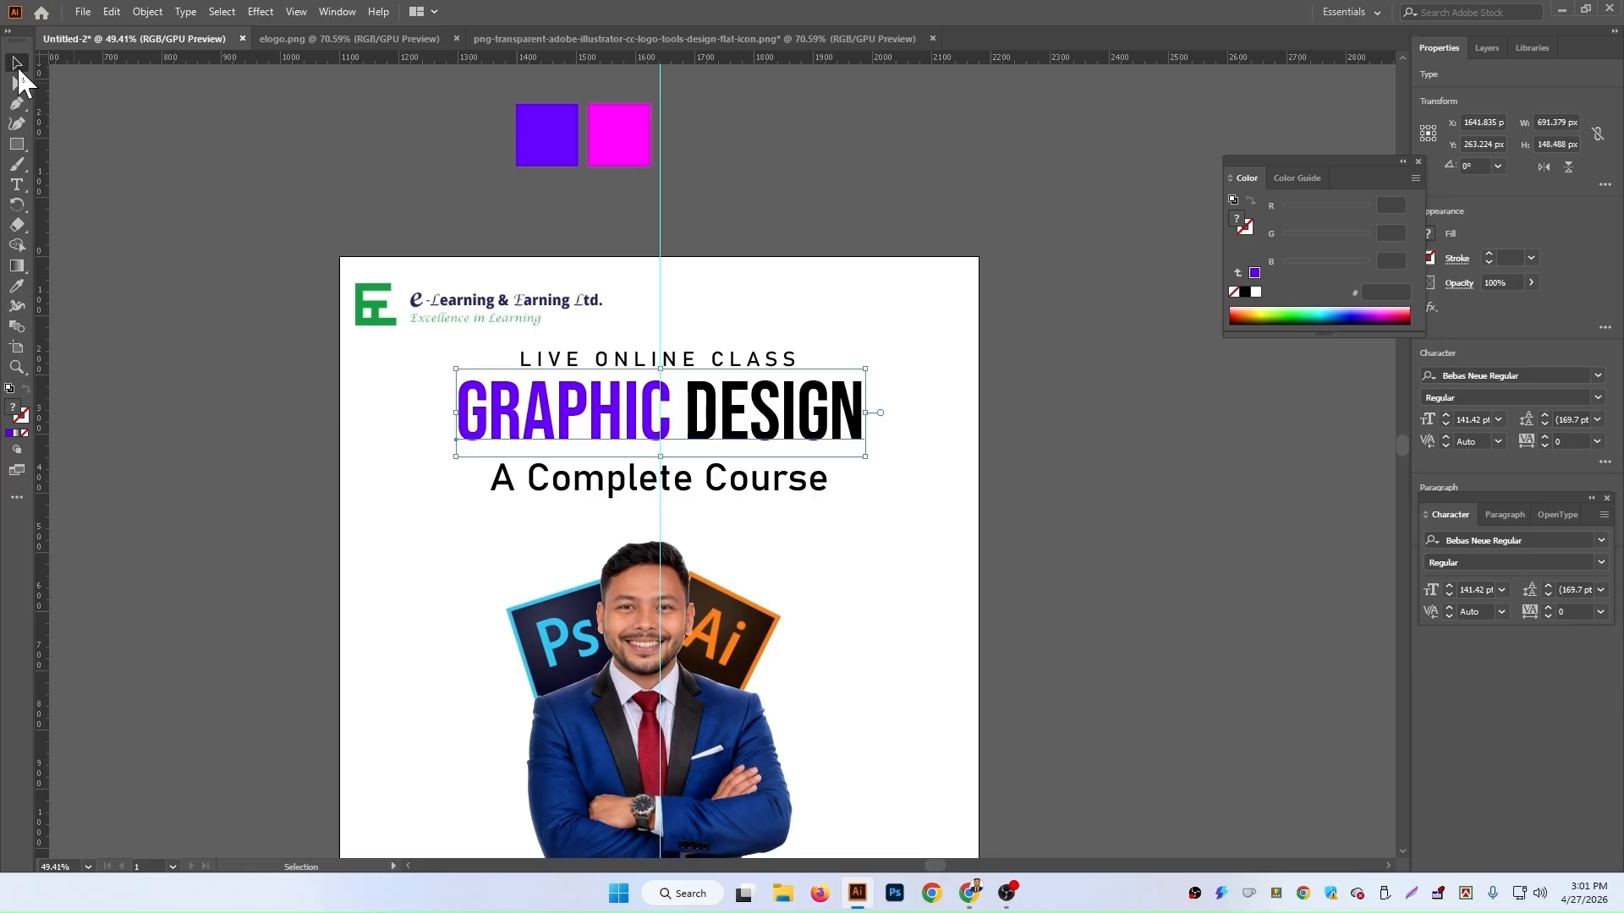
# Step: Fill the LIVE ONLINE CLASS text with the magenta square's colour using the Eyedropper
pyautogui.scroll(-2, 1120, 479)
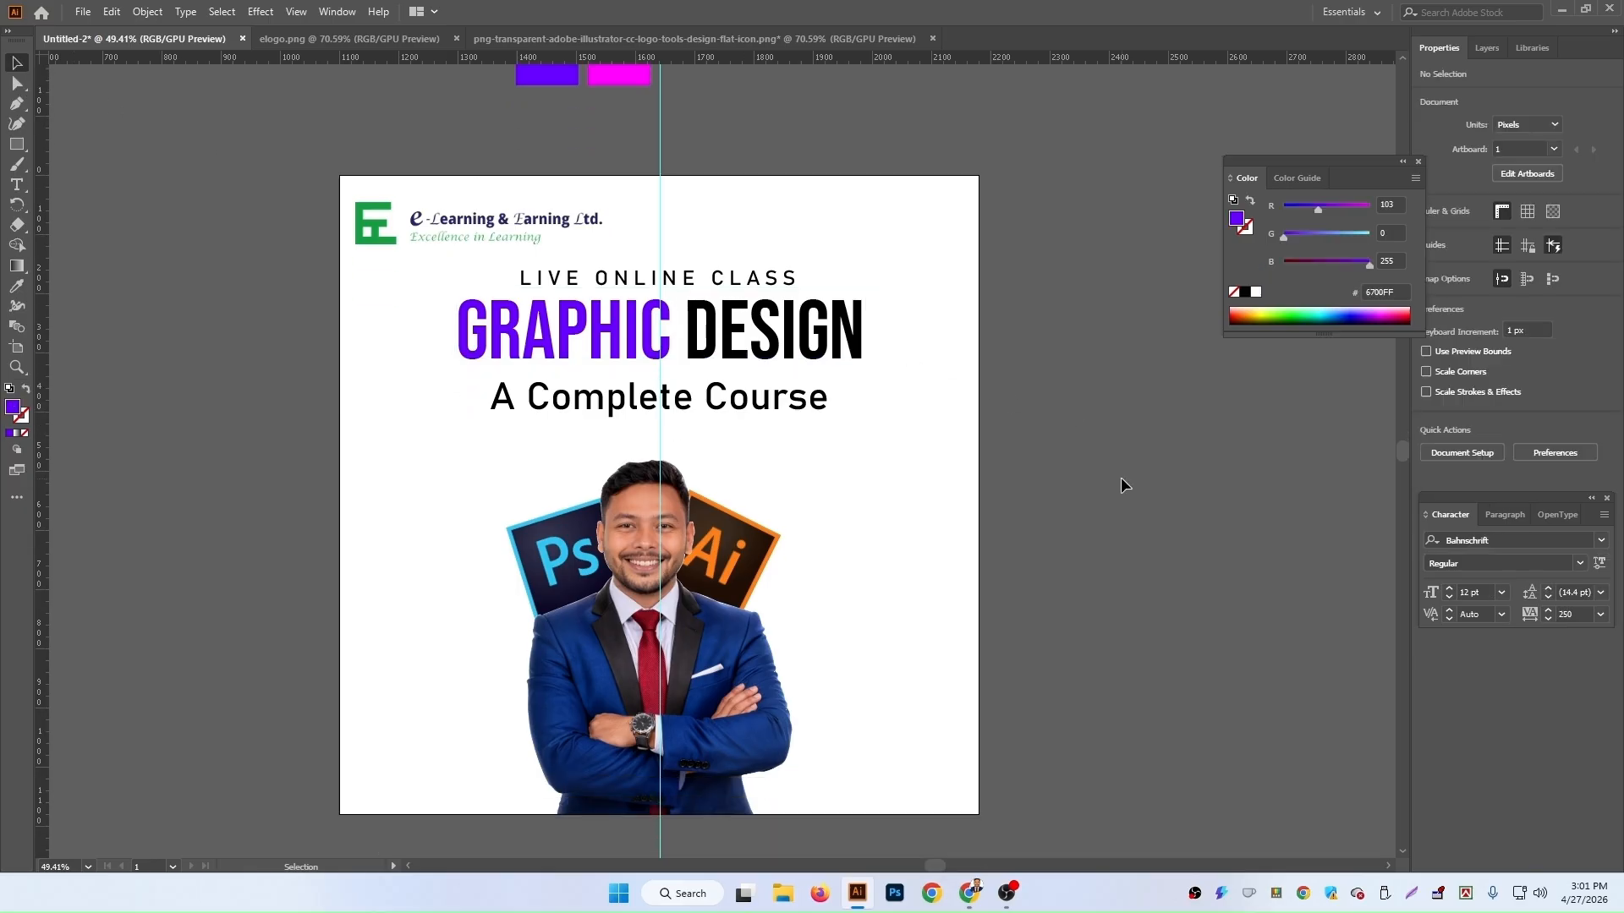
pyautogui.scroll(1, 1151, 461)
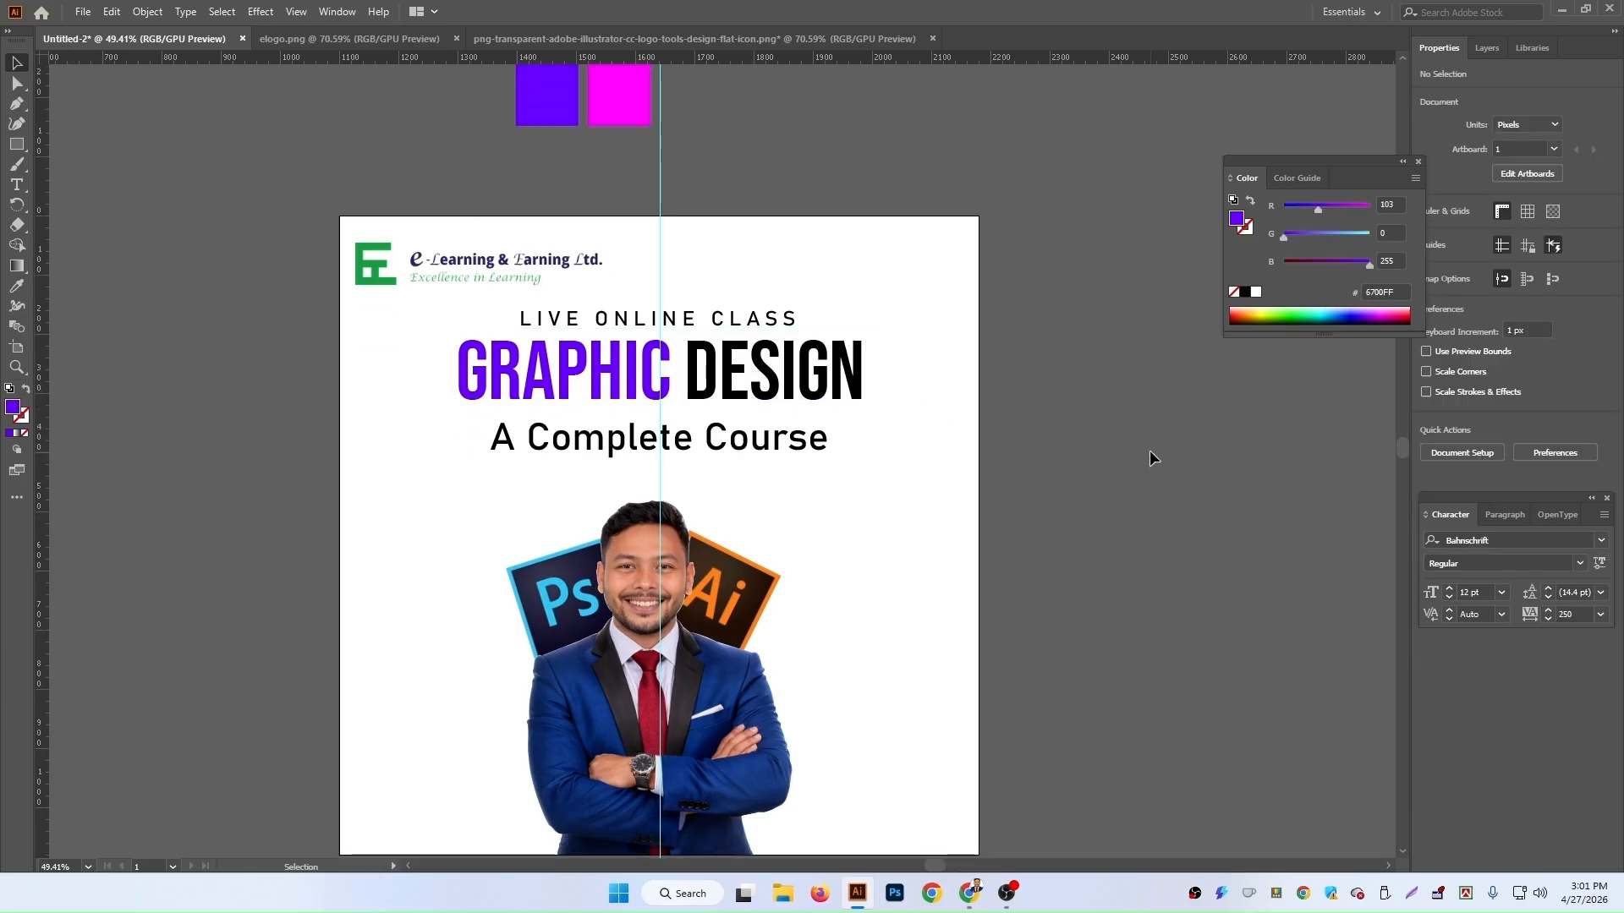
pyautogui.click(786, 319)
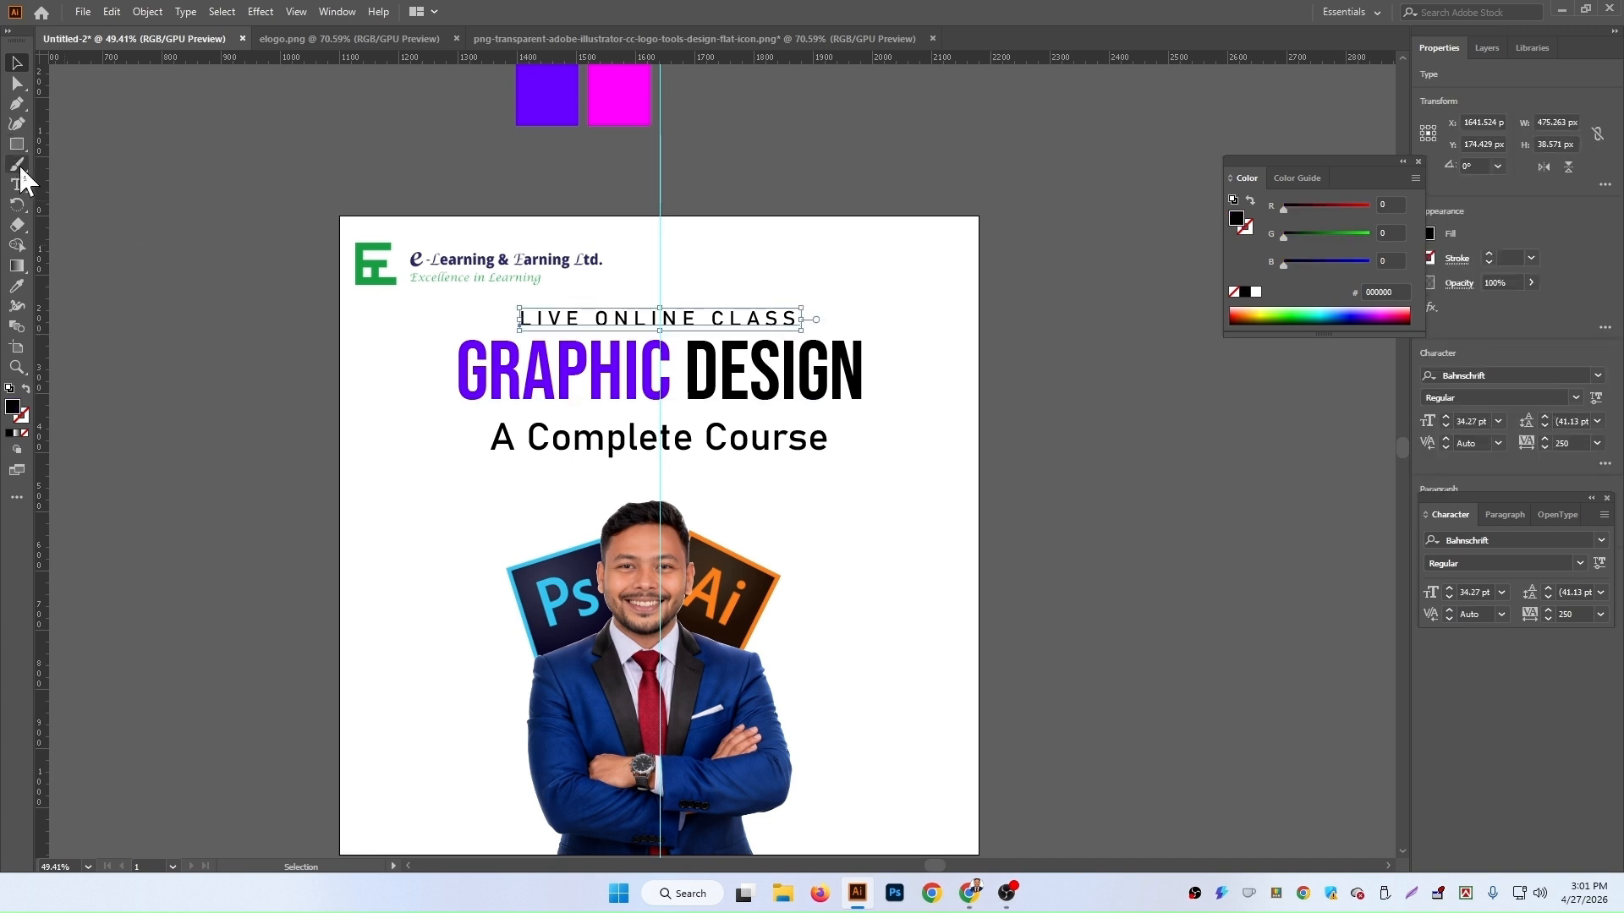
pyautogui.click(16, 286)
pyautogui.click(609, 97)
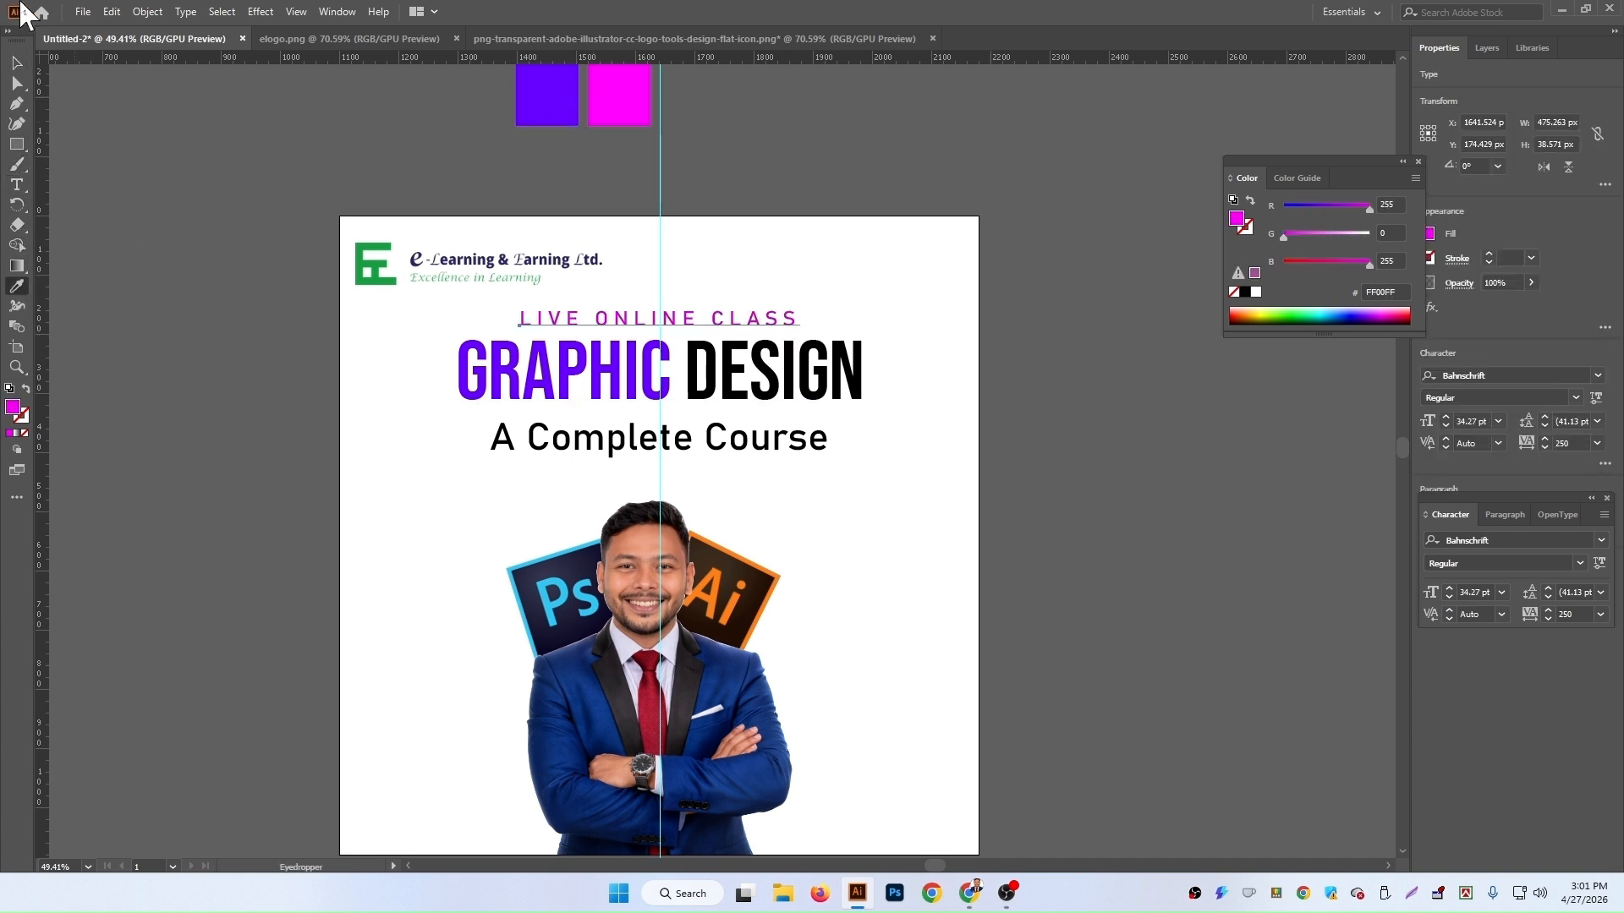
pyautogui.click(16, 62)
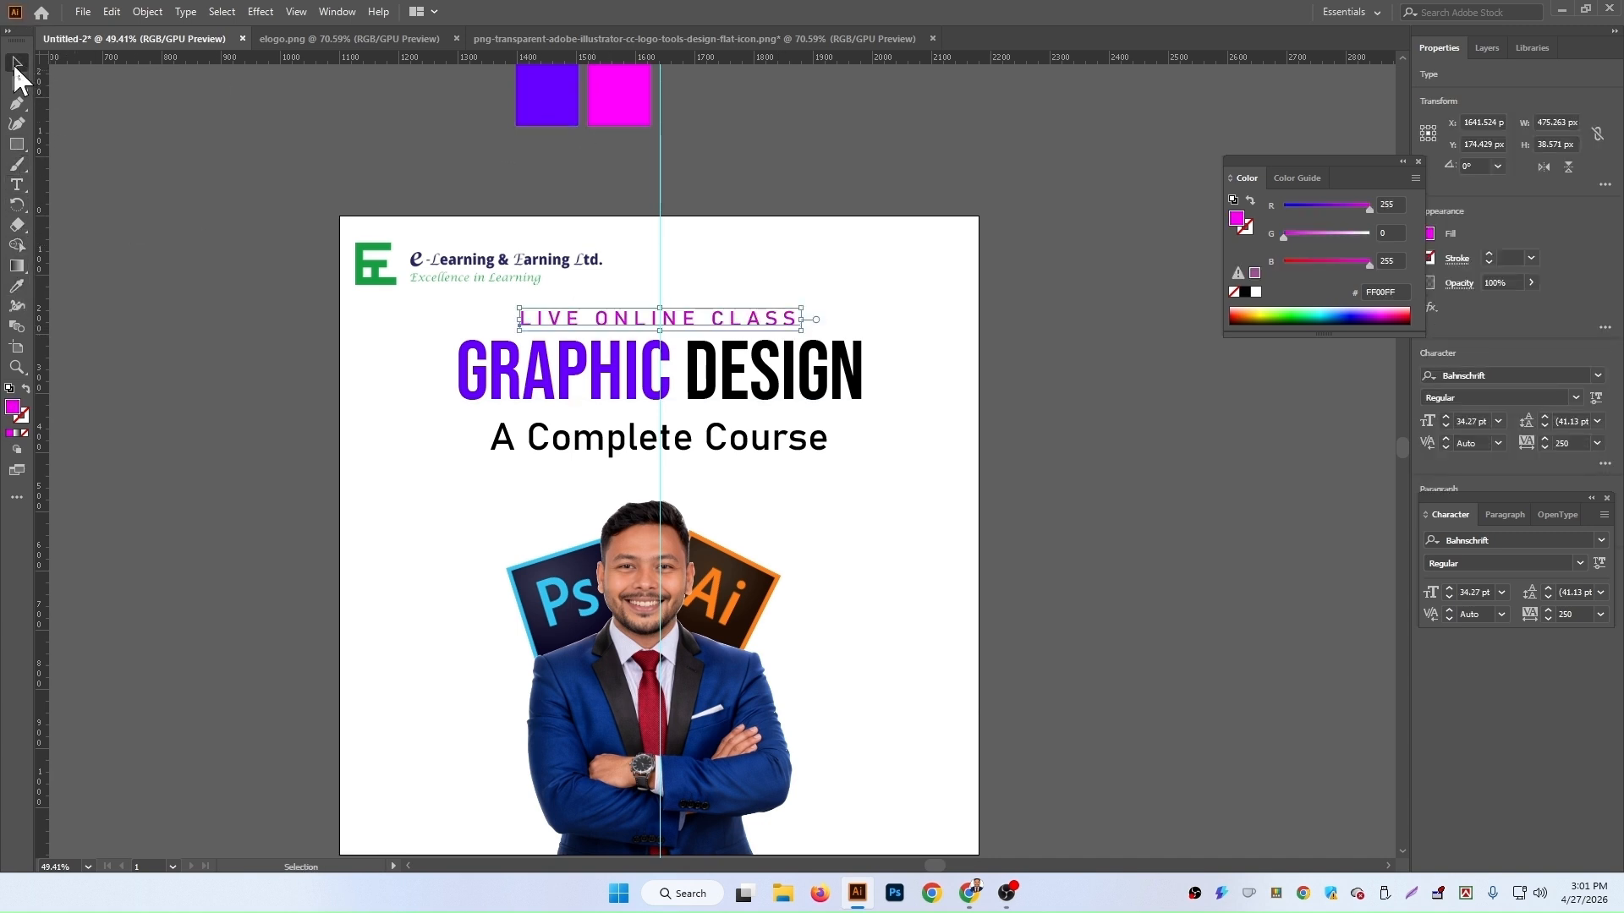
# Step: Set the font style of the LIVE ONLINE CLASS text to Bold SemiCondensed
pyautogui.click(1574, 398)
pyautogui.press('Down')
pyautogui.press('Down')
pyautogui.press('Down')
pyautogui.press('Down')
pyautogui.press('Down')
pyautogui.press('Down')
pyautogui.press('Down')
pyautogui.press('Down')
pyautogui.press('Down')
pyautogui.press('Down')
pyautogui.press('Up')
pyautogui.press('Down')
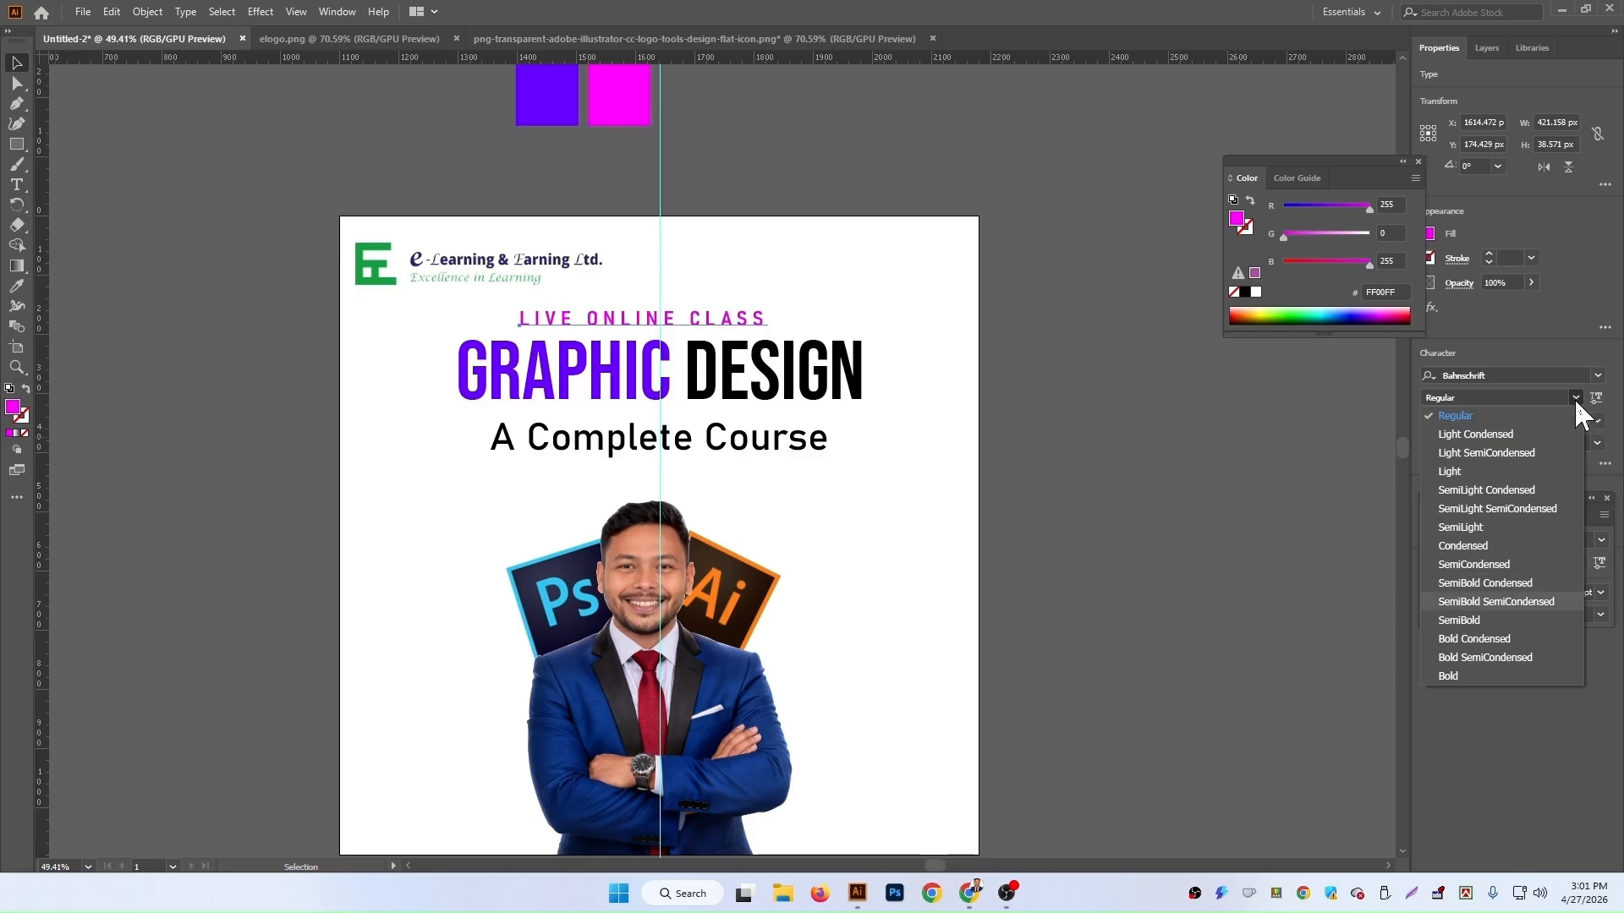
pyautogui.press('Down')
pyautogui.press('Down')
pyautogui.press('Down')
pyautogui.press('Down')
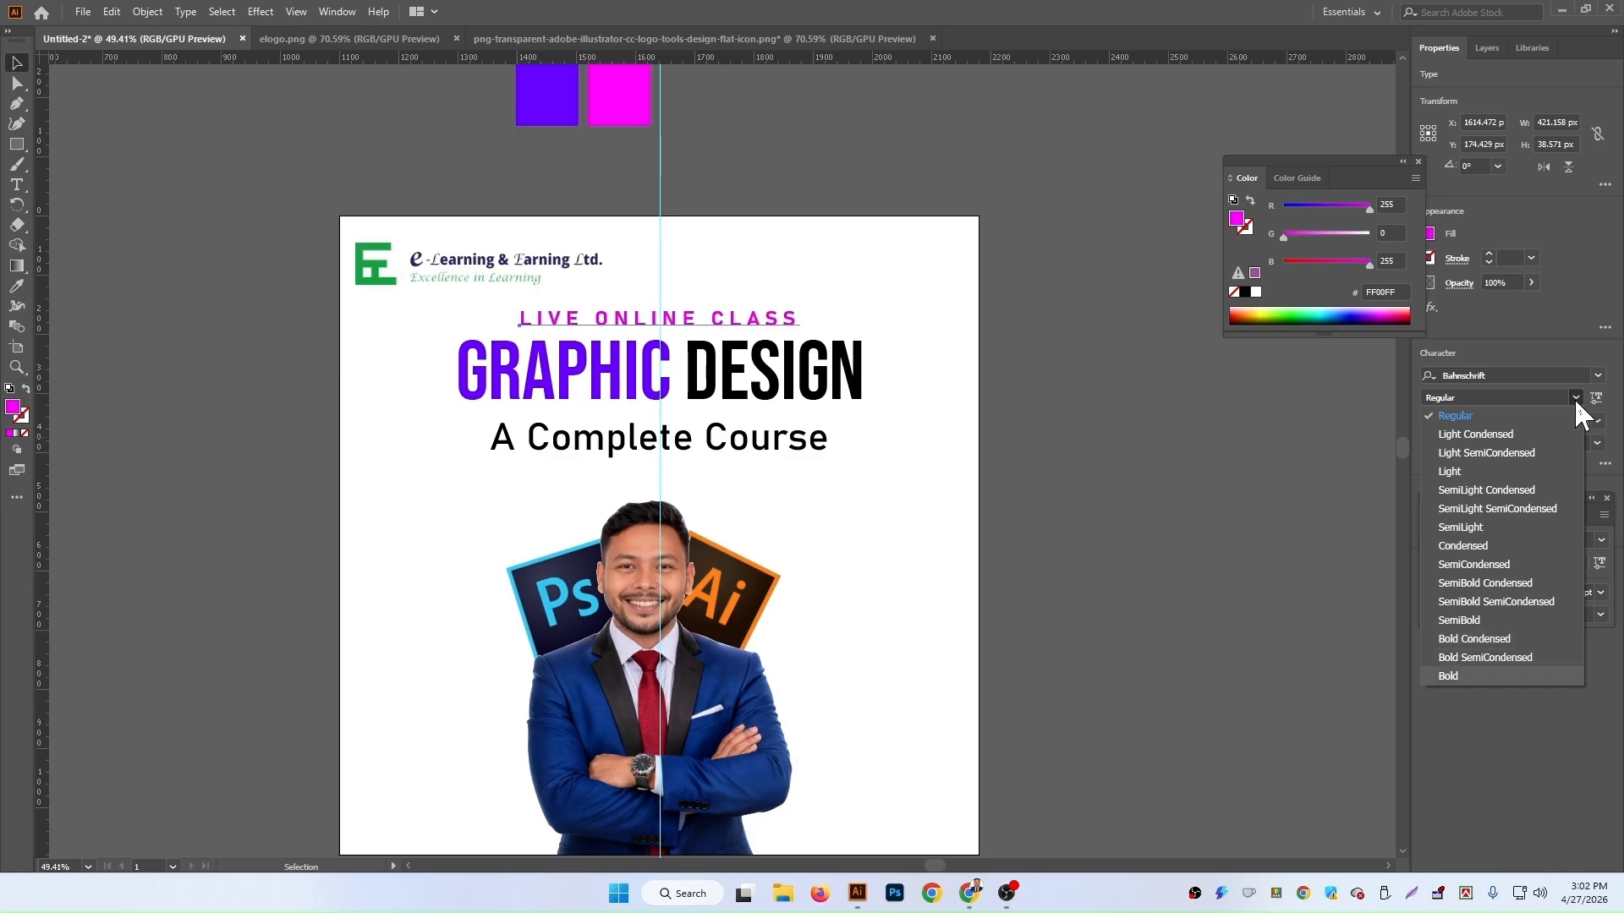
pyautogui.press('Up')
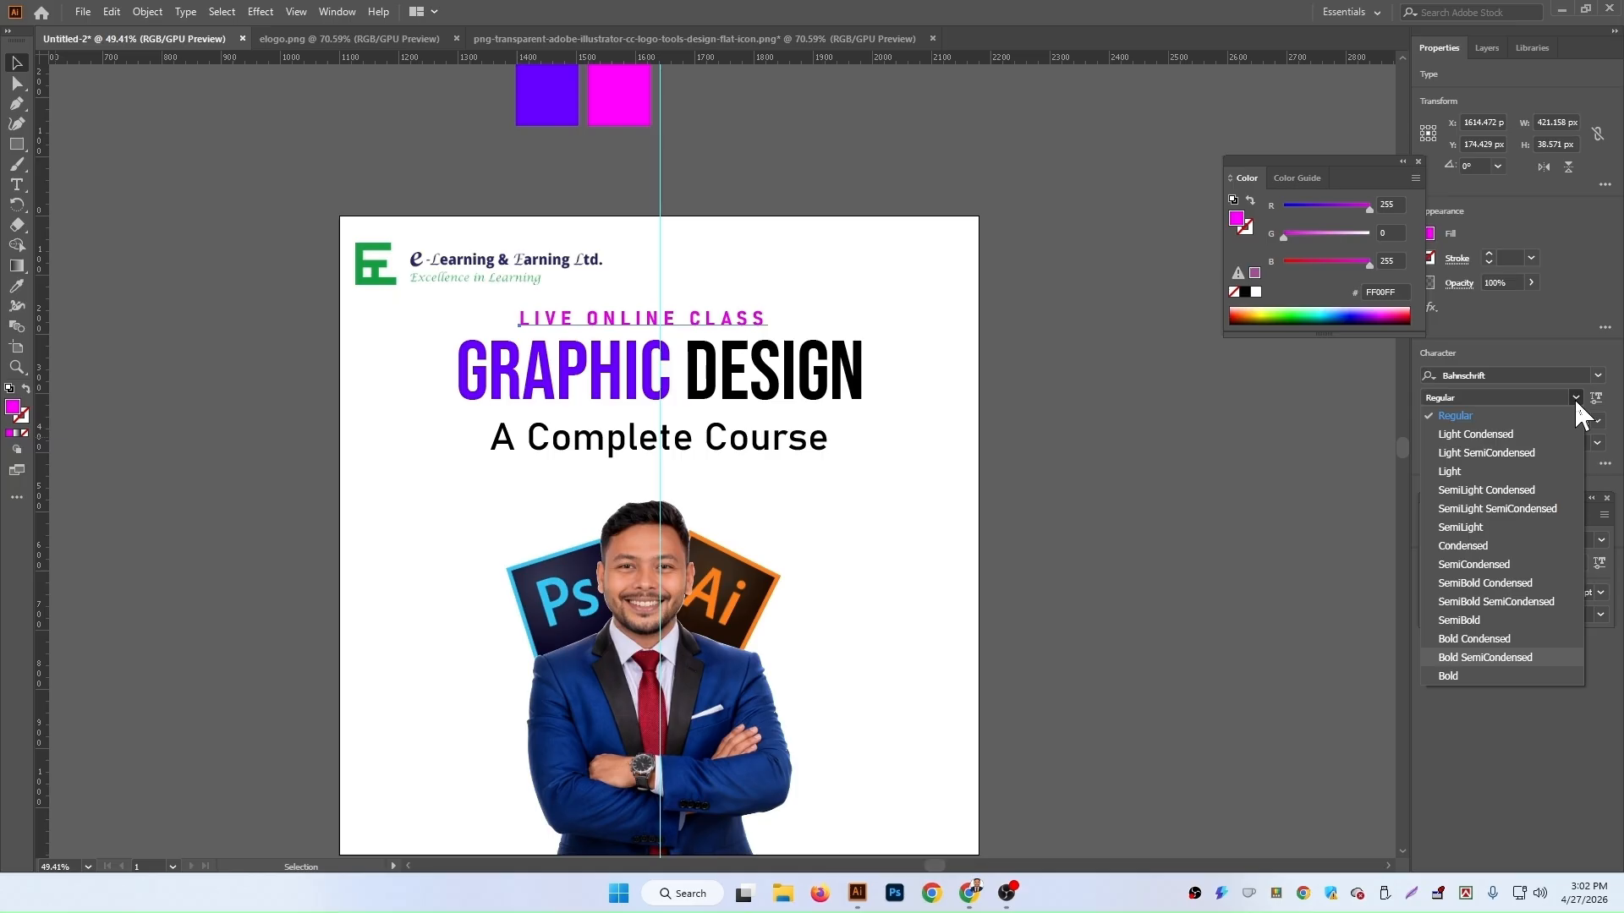
pyautogui.press('Return')
# Step: Nudge the LIVE ONLINE CLASS text to the right so it is centred again, then deselect
pyautogui.press('Right')
pyautogui.press('Right')
pyautogui.press('Right')
pyautogui.press('Right')
pyautogui.press('Right')
pyautogui.press('Right')
pyautogui.press('Right')
pyautogui.press('Right')
pyautogui.press('Right')
pyautogui.press('Right')
pyautogui.press('Right')
pyautogui.press('Right')
pyautogui.press('Right')
pyautogui.press('Right')
pyautogui.press('Right')
pyautogui.press('Right')
pyautogui.press('Right')
pyautogui.press('Right')
pyautogui.press('Right')
pyautogui.press('Right')
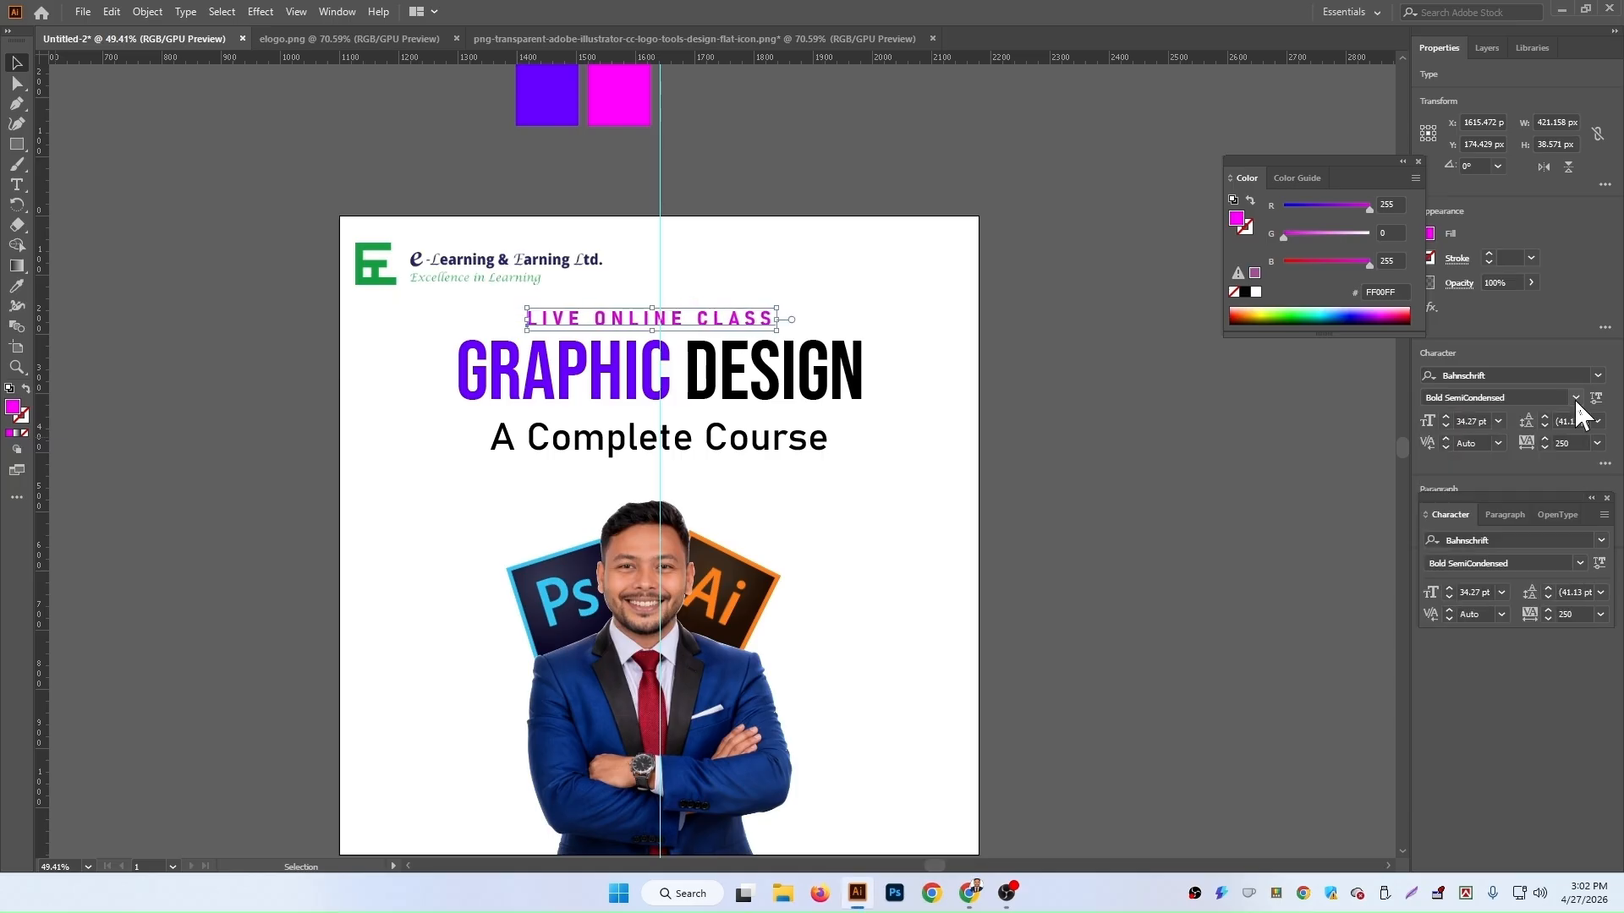
pyautogui.press('Right')
pyautogui.press('Right')
pyautogui.press('Right')
pyautogui.press('Right')
pyautogui.press('Right')
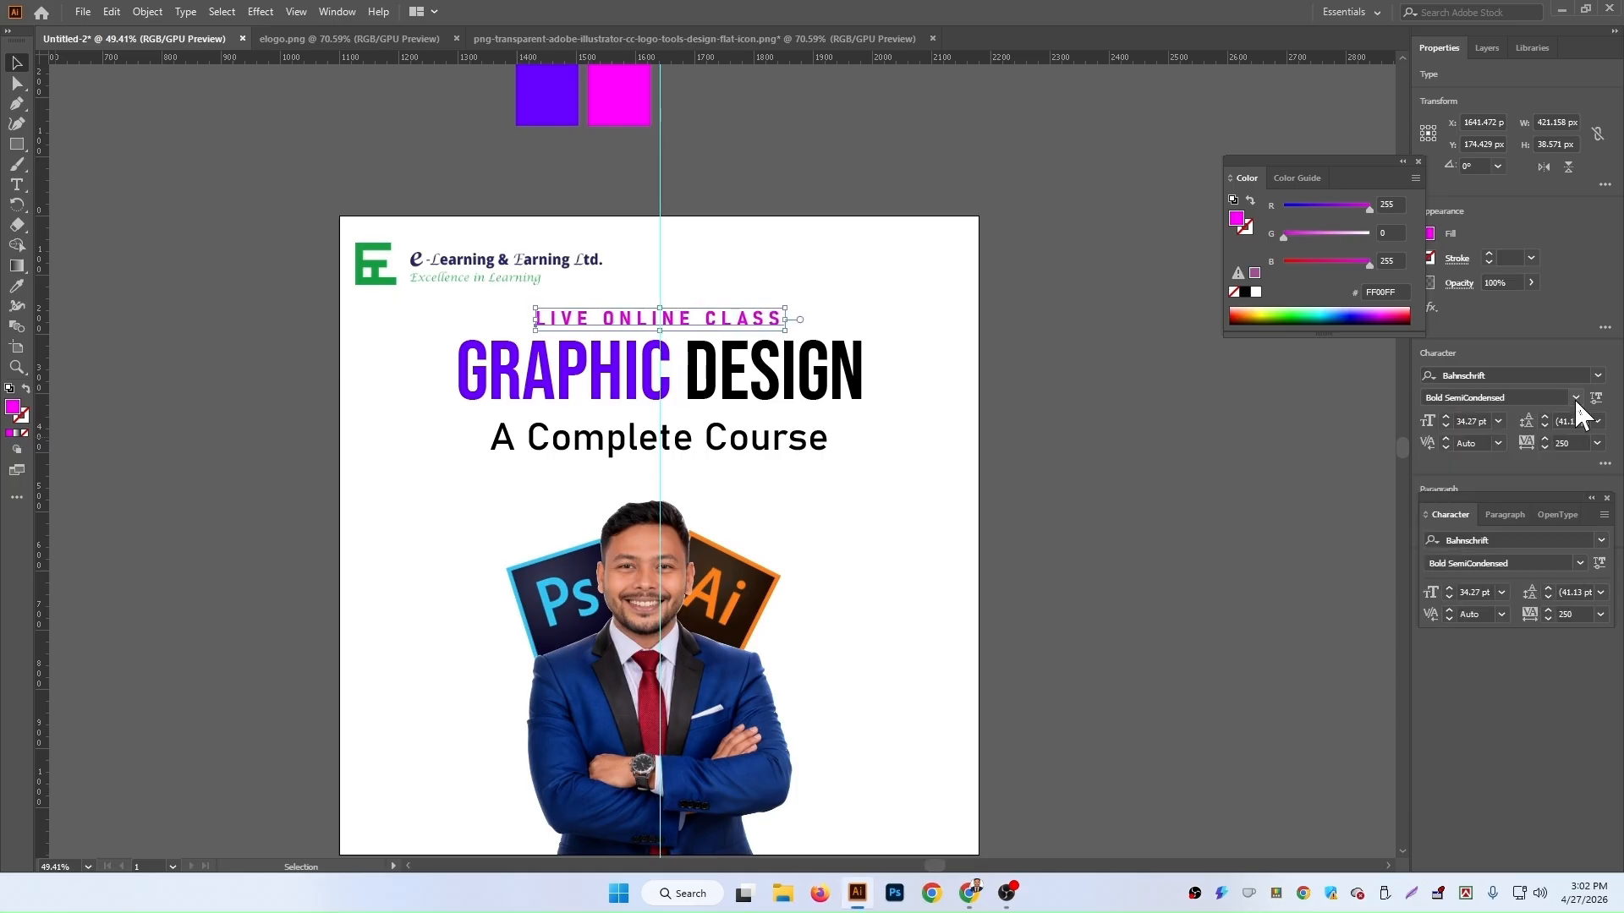
pyautogui.click(1167, 548)
# Step: Draw a magenta square about 119 px on the pasteboard left of the artboard
pyautogui.scroll(-5, 1079, 536)
pyautogui.scroll(6, 1086, 535)
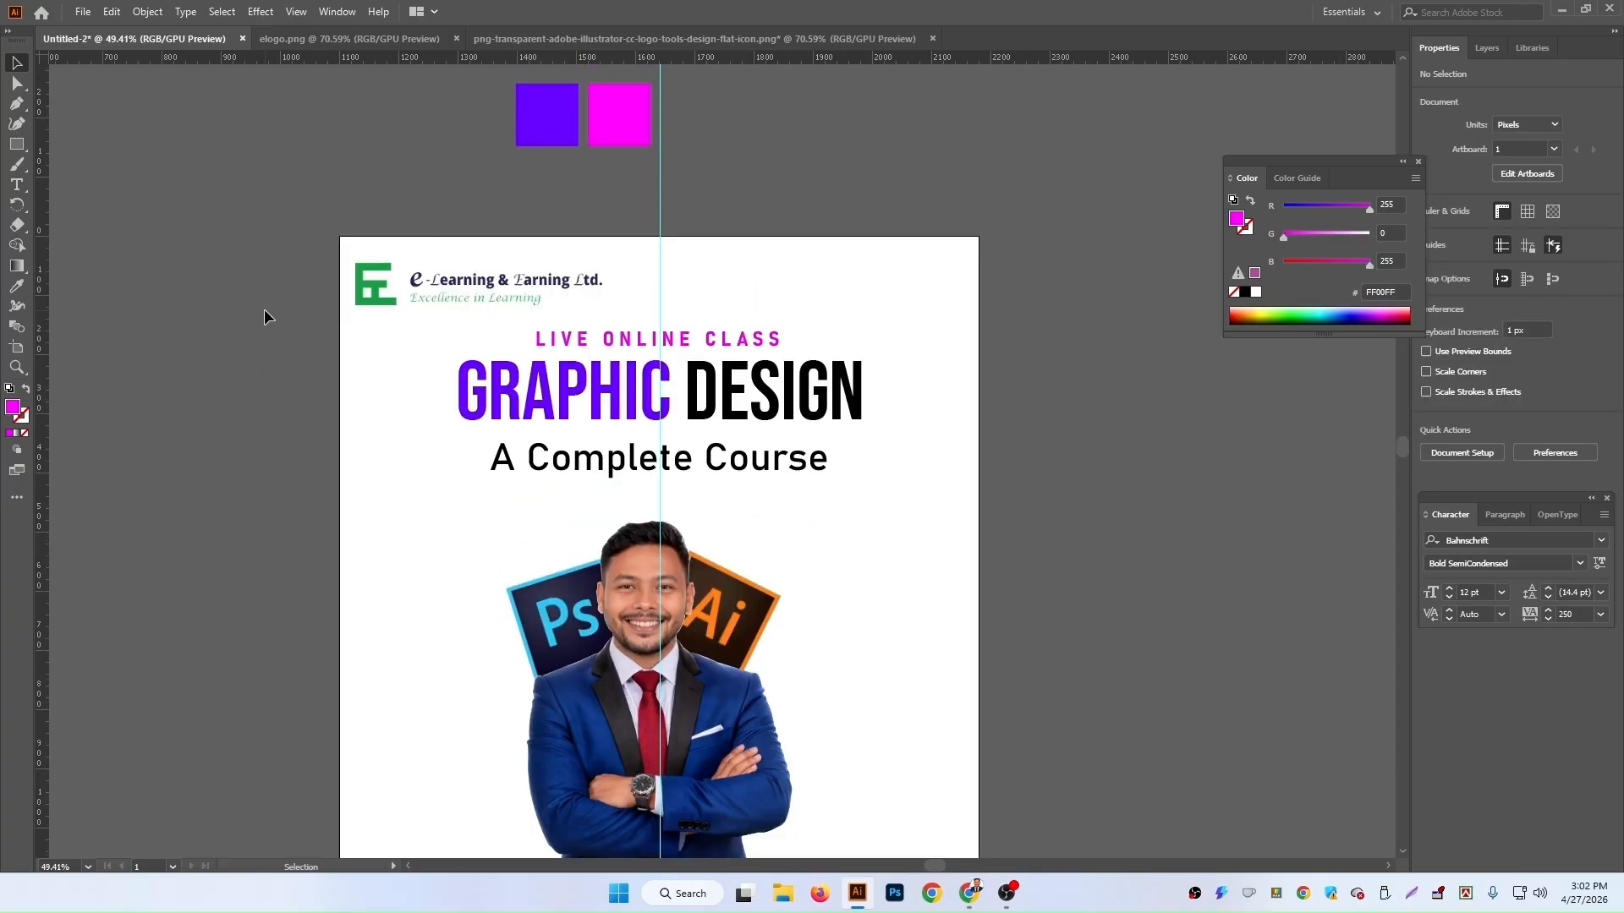
pyautogui.click(16, 144)
pyautogui.moveTo(211, 125); pyautogui.dragTo(281, 195)
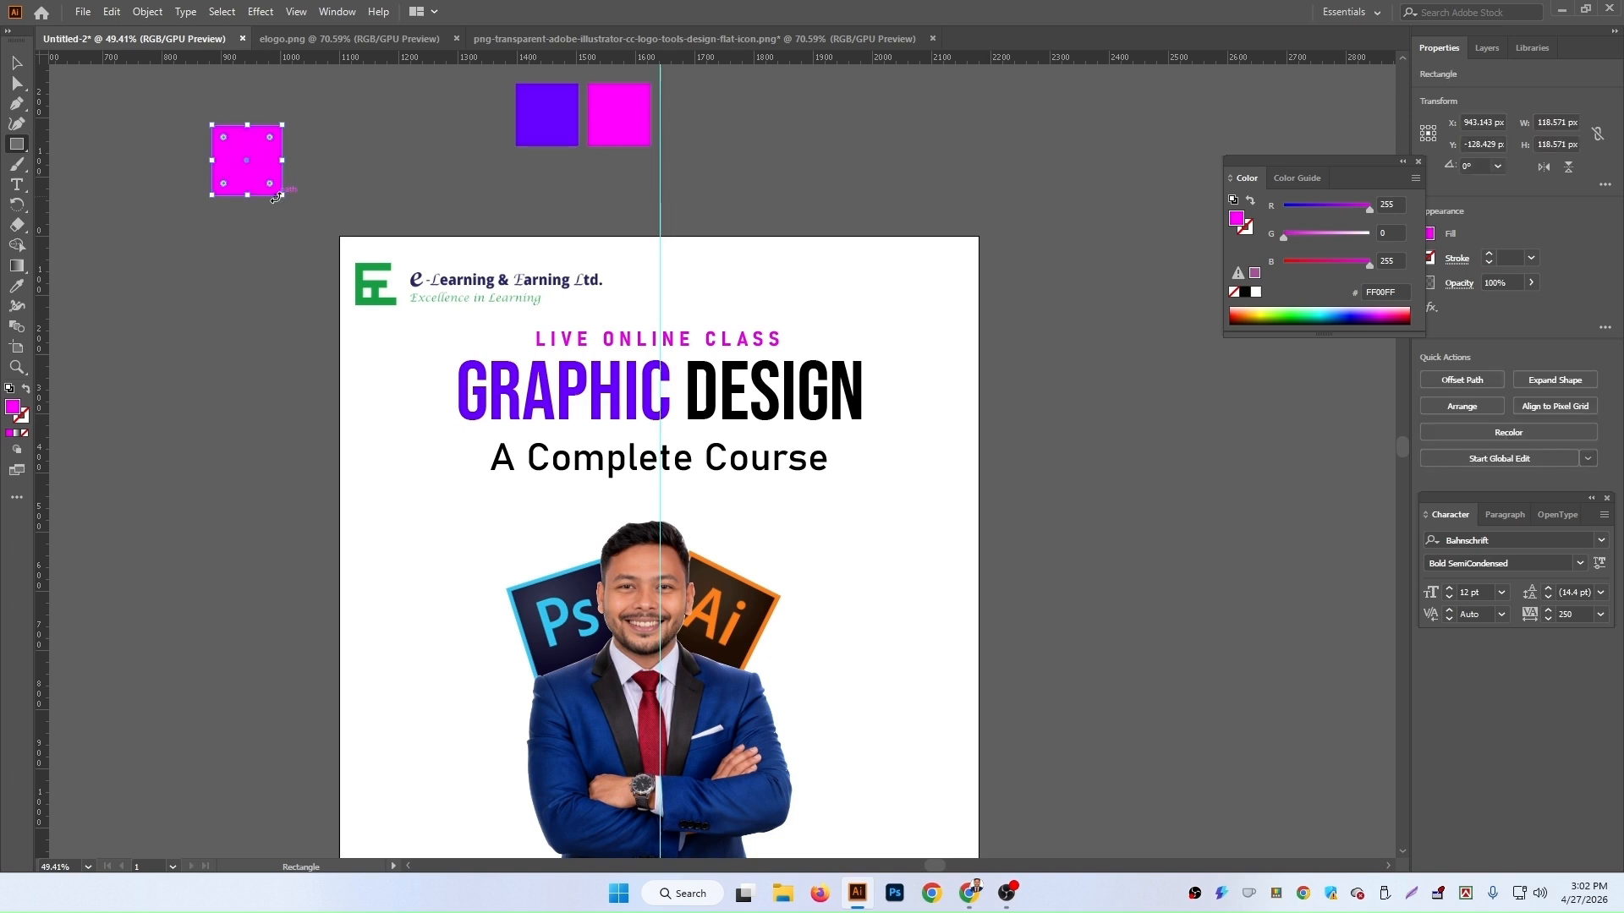
# Step: Delete the square's top-right anchor point to turn it into a triangle
pyautogui.click(16, 103)
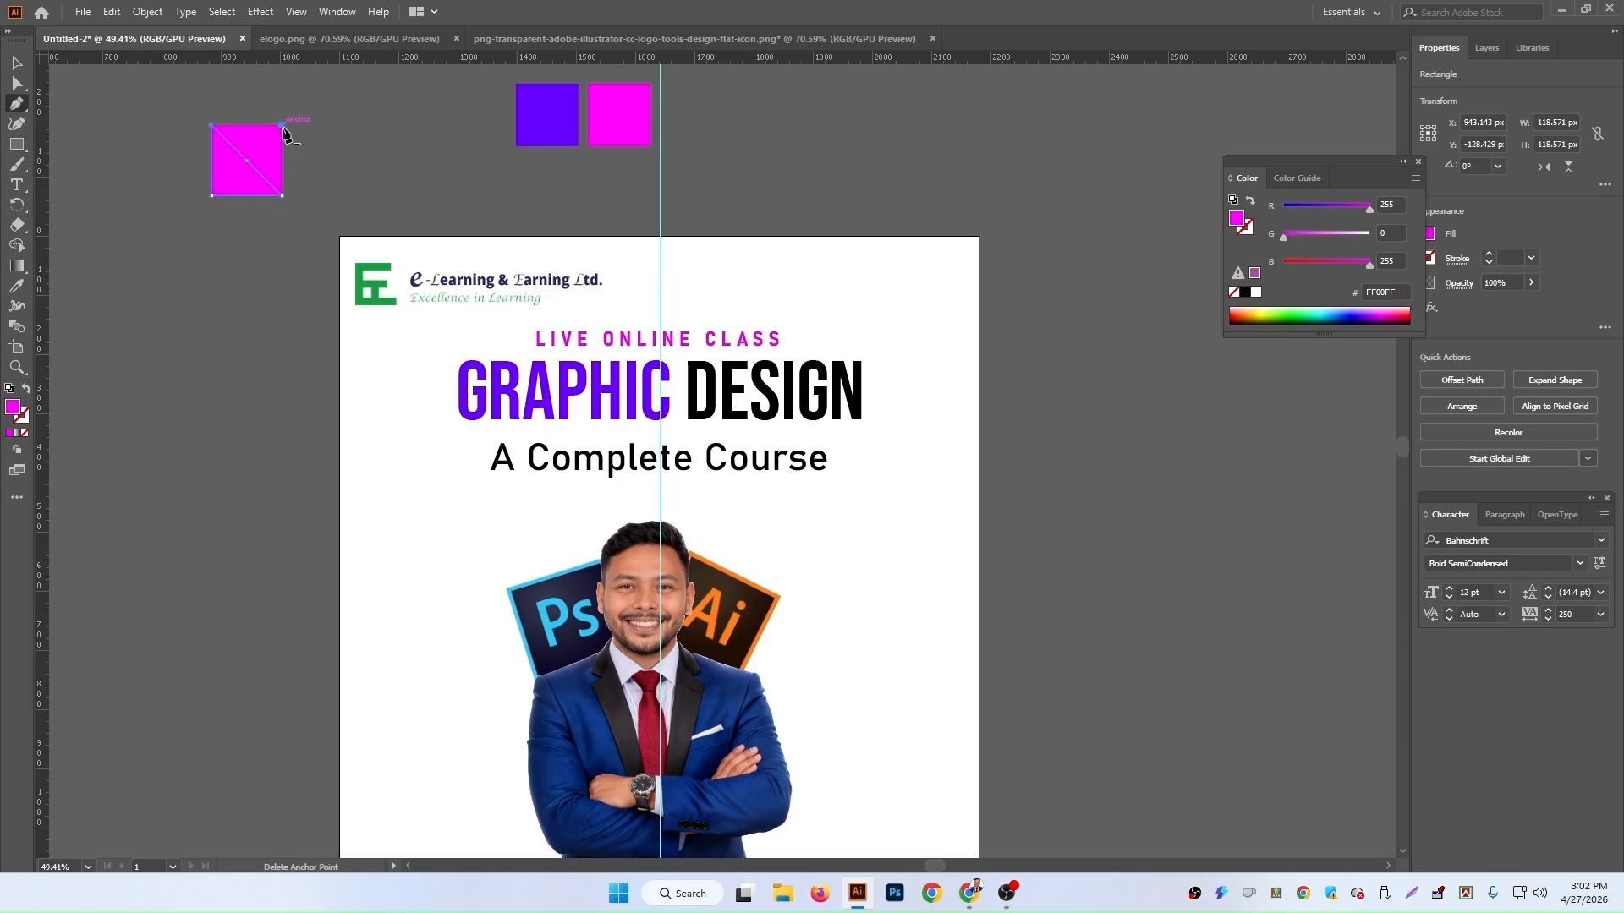
pyautogui.click(281, 125)
pyautogui.click(17, 62)
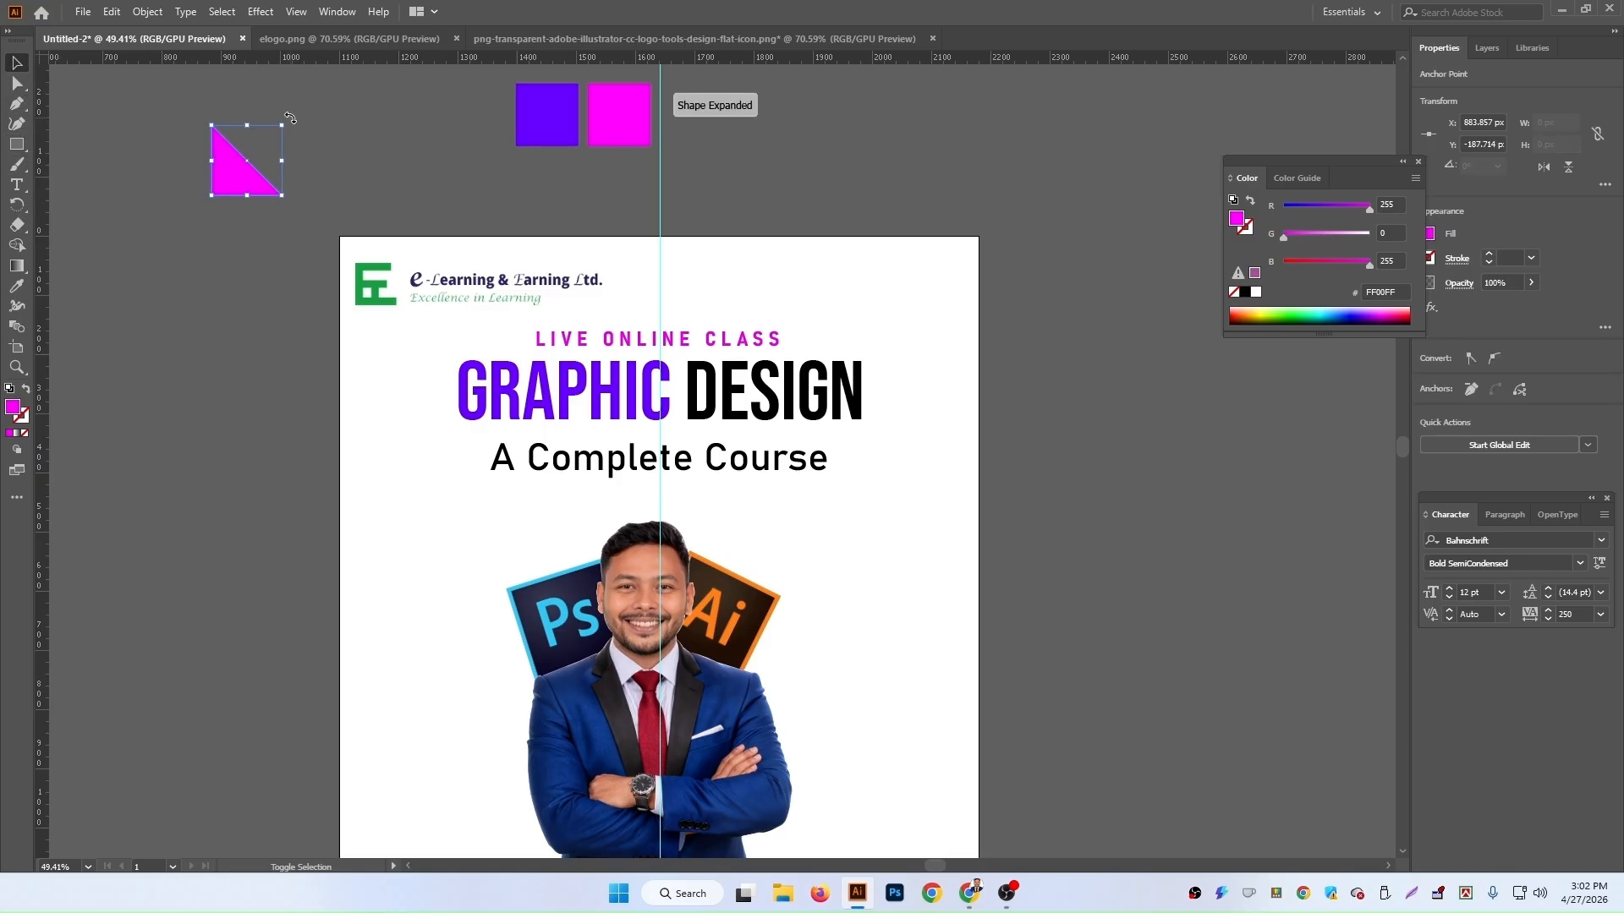
# Step: Shrink the triangle to about 30 px and place it pointing right just left of the GRAPHIC heading
pyautogui.moveTo(305, 250); pyautogui.dragTo(285, 173)
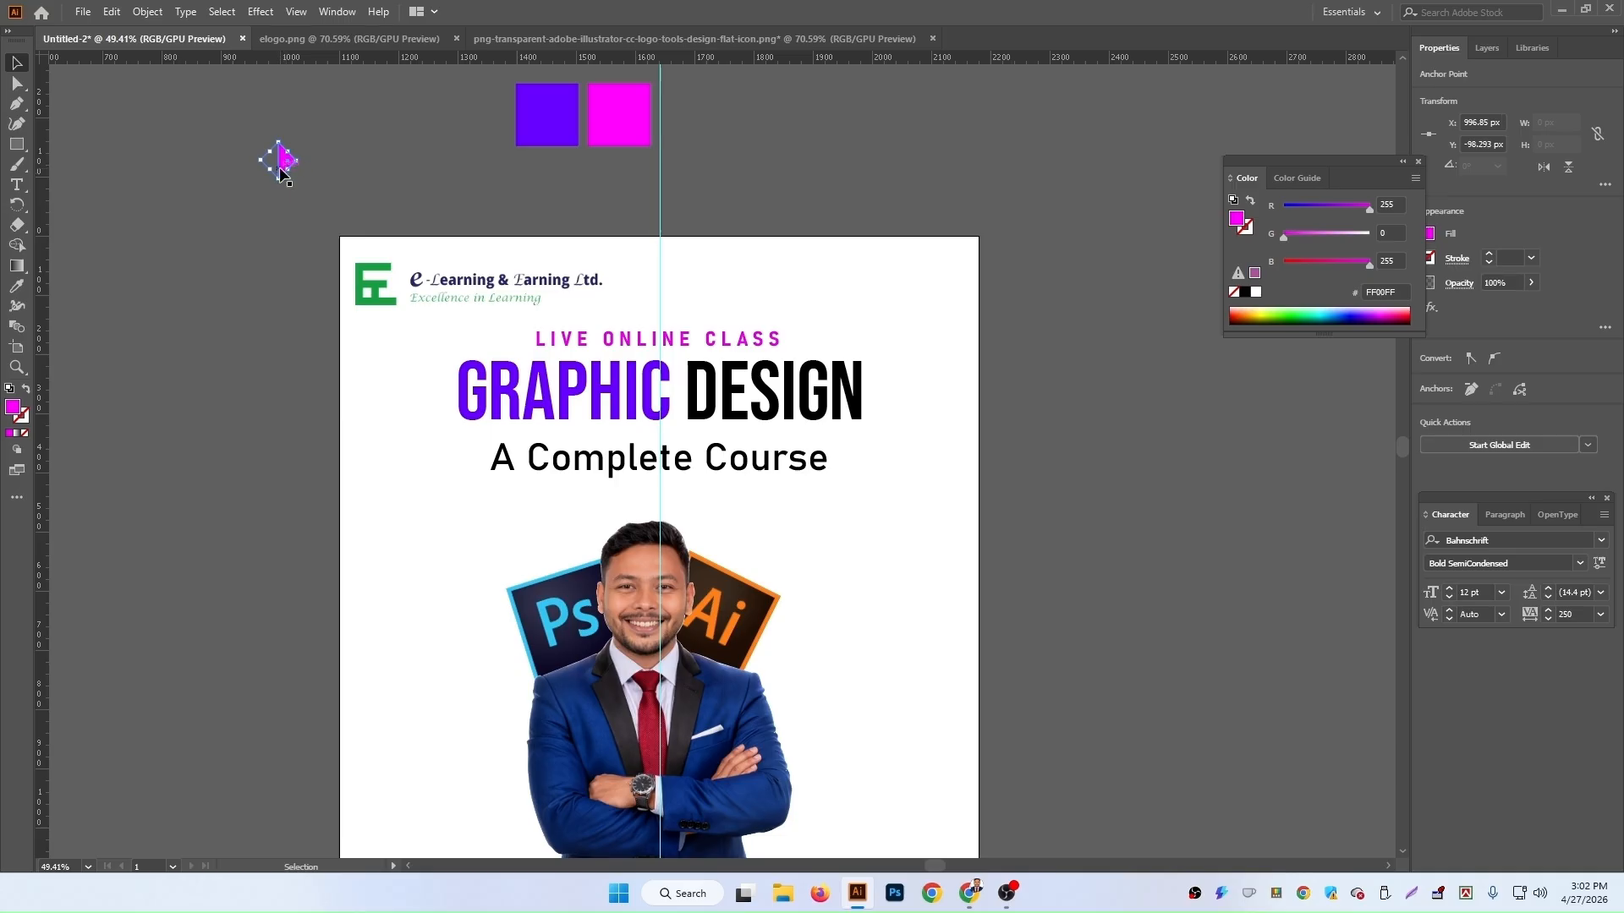
pyautogui.moveTo(282, 161); pyautogui.dragTo(439, 369)
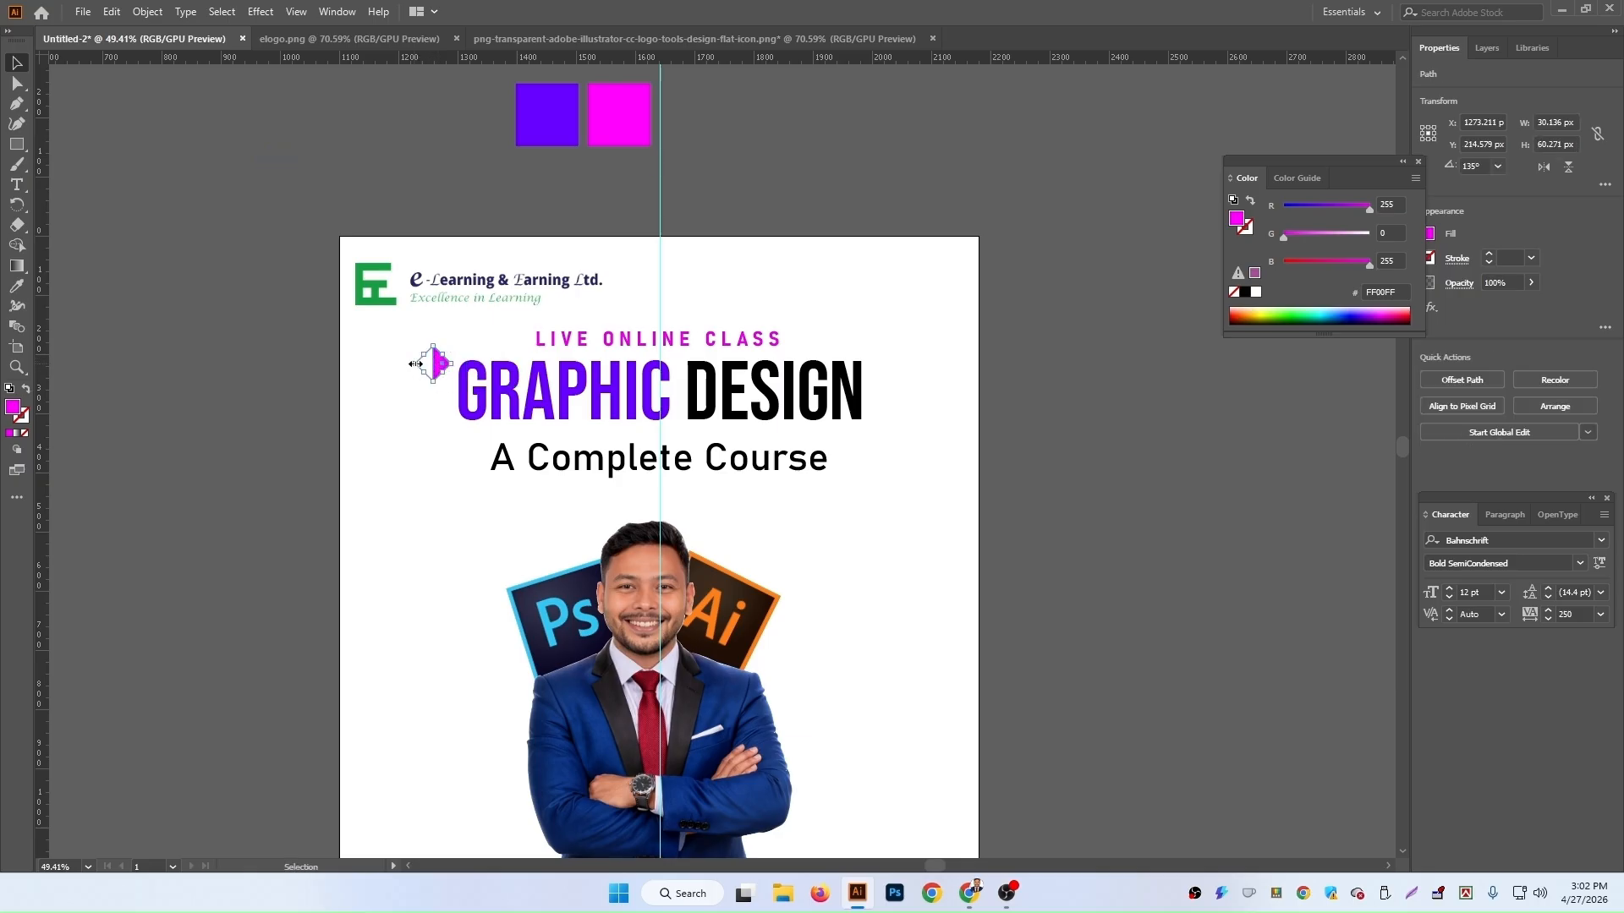
# Step: Fill the triangle with the purple square's colour using the Eyedropper
pyautogui.click(16, 286)
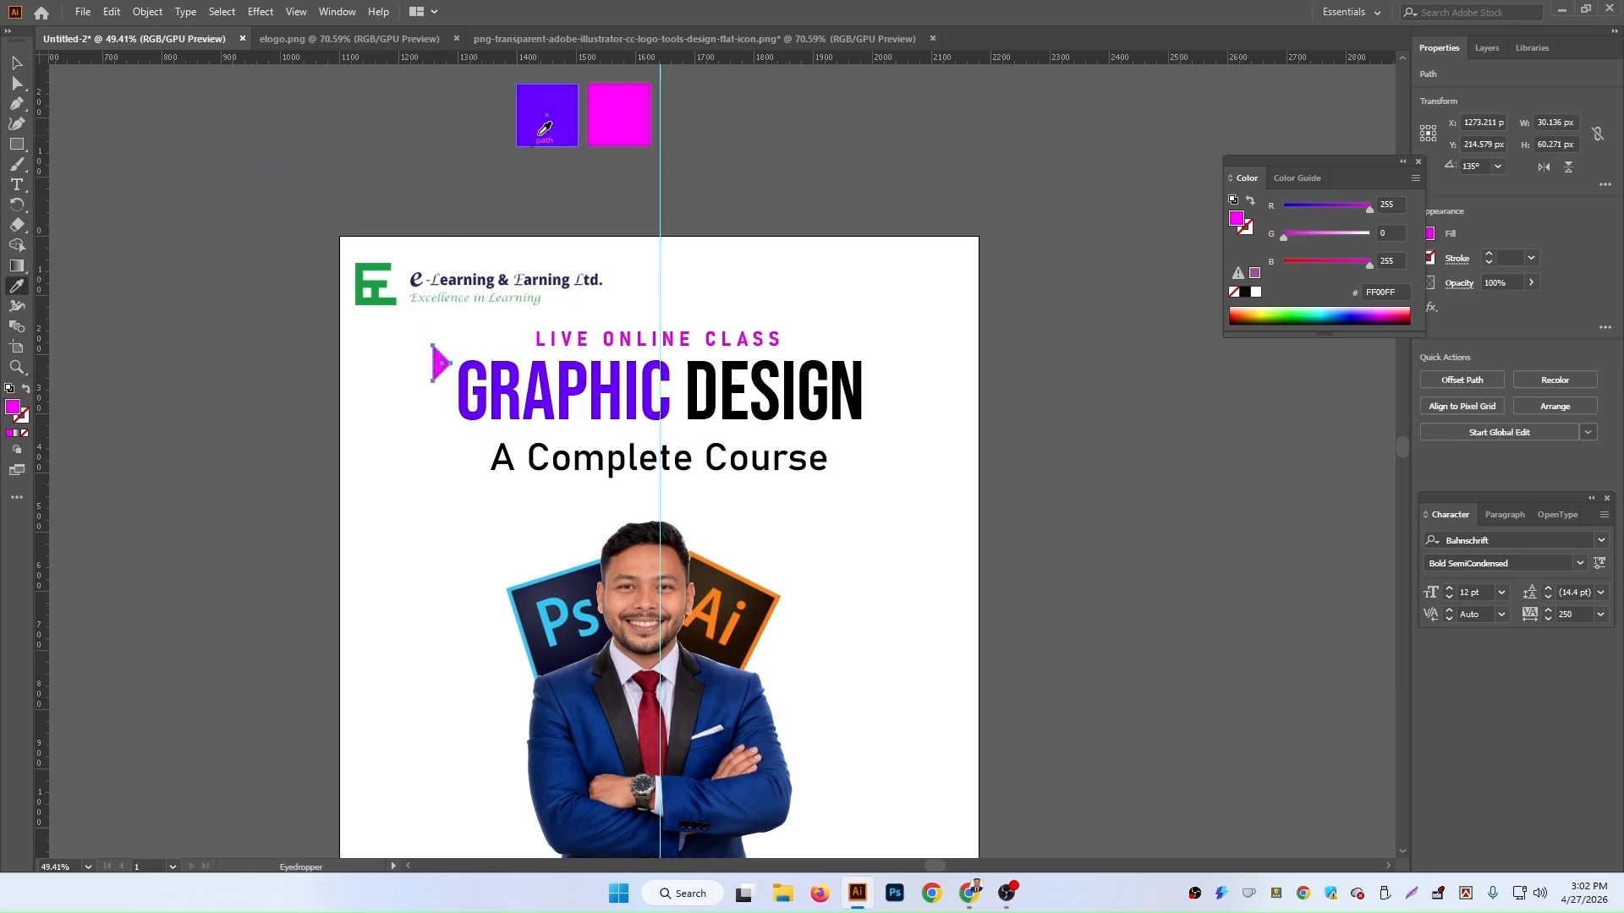
pyautogui.click(543, 116)
pyautogui.click(16, 62)
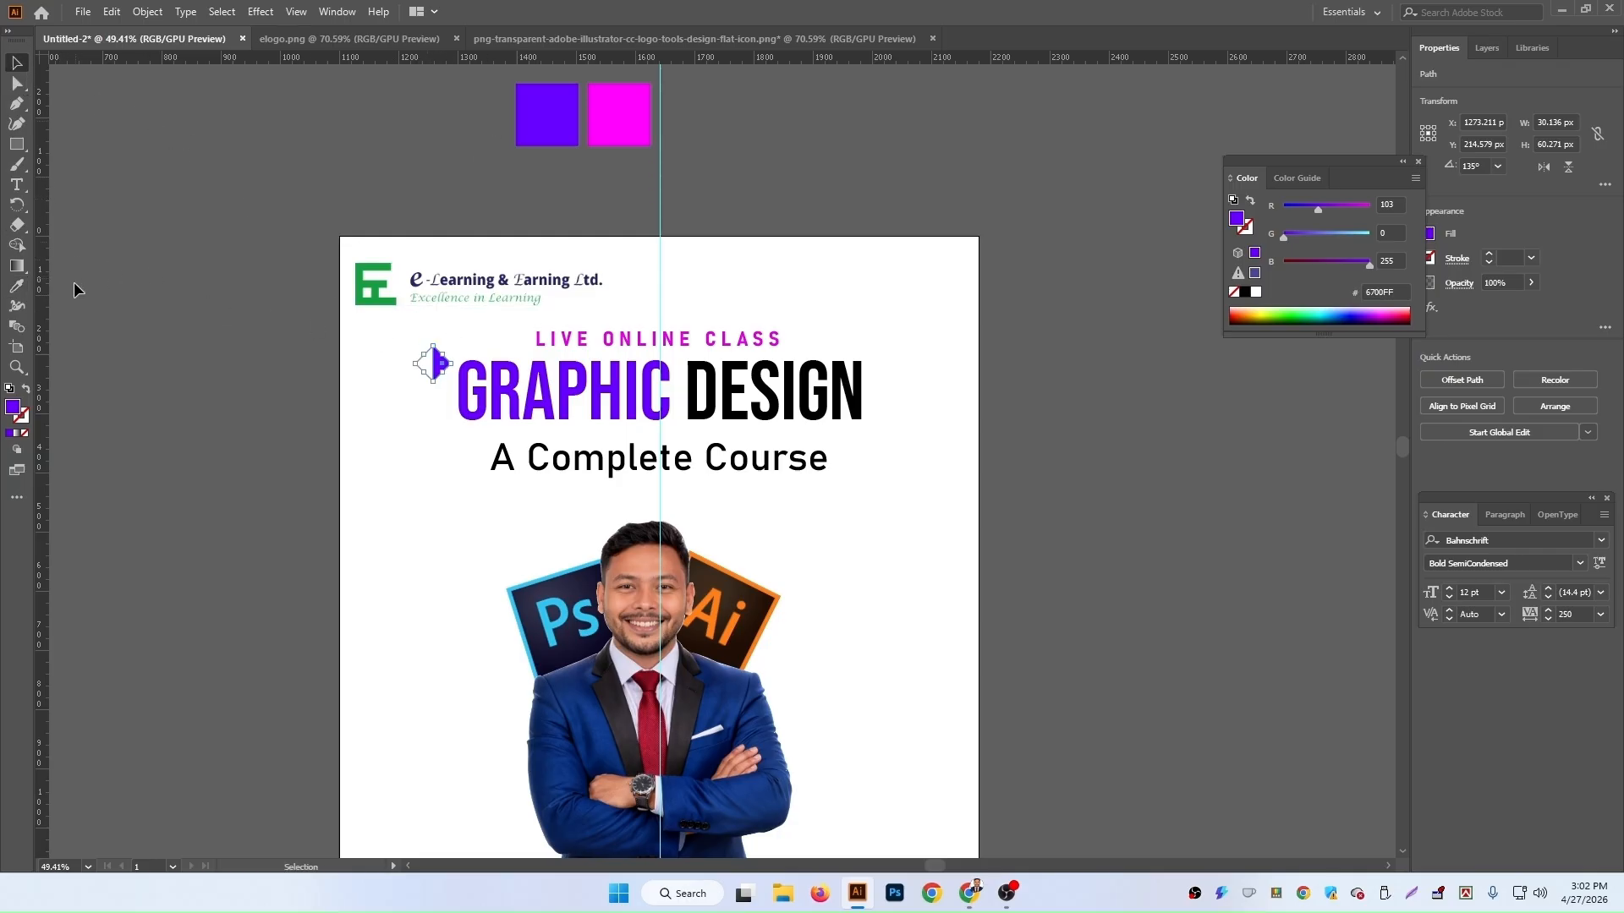
# Step: Fill the triangle with the logo's green using the Eyedropper
pyautogui.click(17, 287)
pyautogui.click(365, 284)
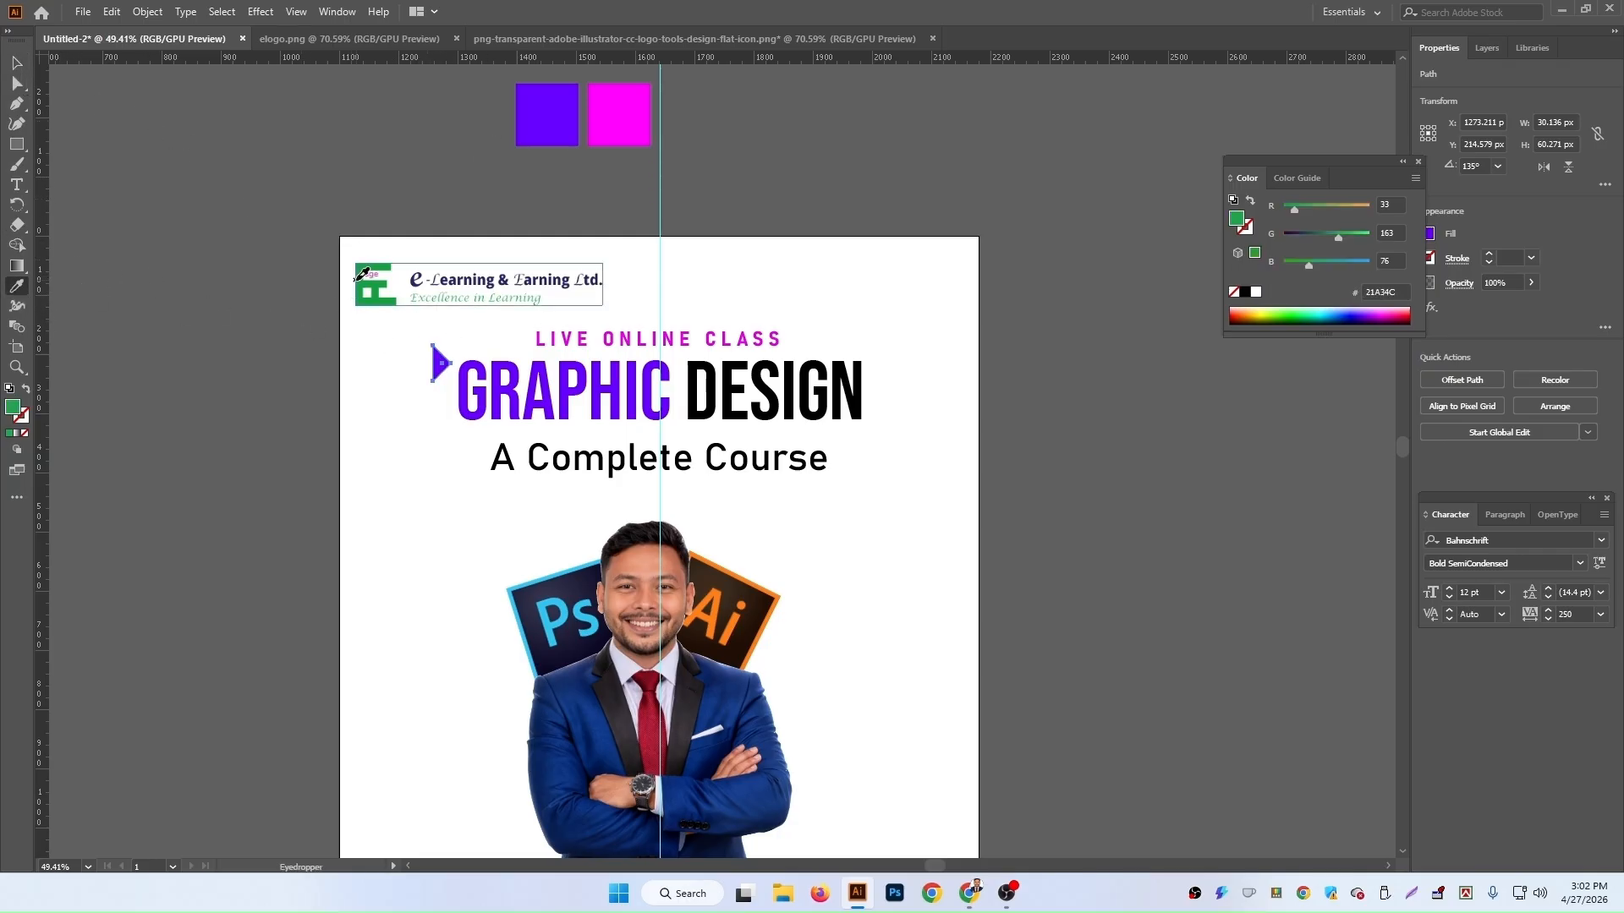
pyautogui.click(16, 63)
# Step: Duplicate the triangle to the right end of the DESIGN heading and rotate the copy to about 276°
pyautogui.moveTo(440, 367); pyautogui.dragTo(835, 396)
pyautogui.click(1049, 458)
pyautogui.moveTo(888, 443); pyautogui.dragTo(885, 424)
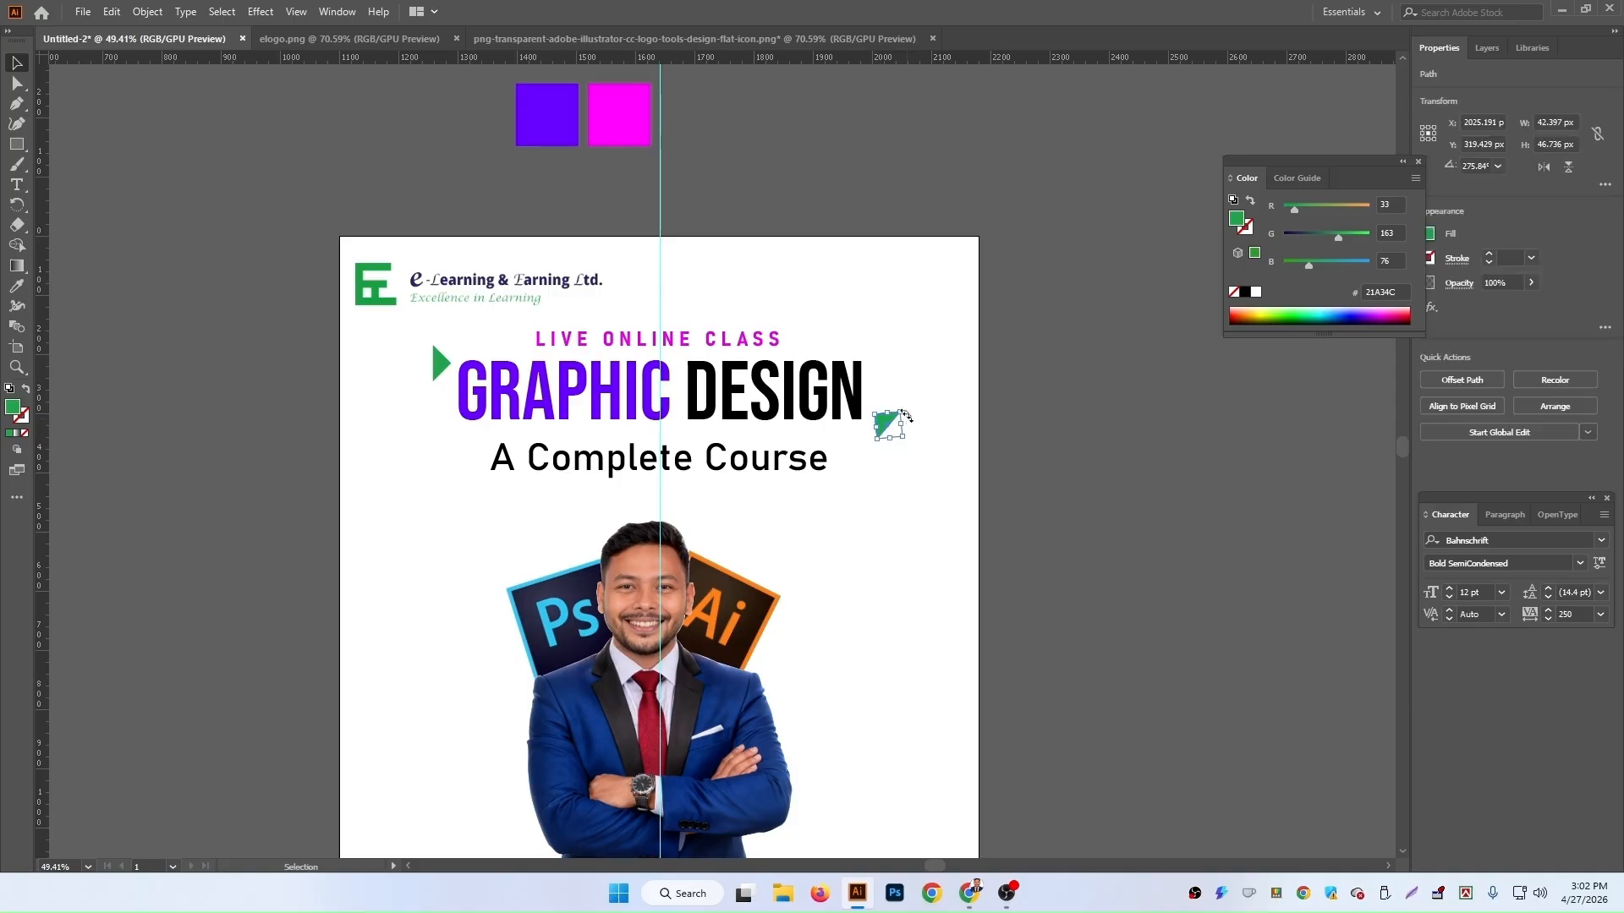
# Step: Fill the duplicated triangle with the purple square's colour using the Eyedropper
pyautogui.click(15, 287)
pyautogui.click(565, 112)
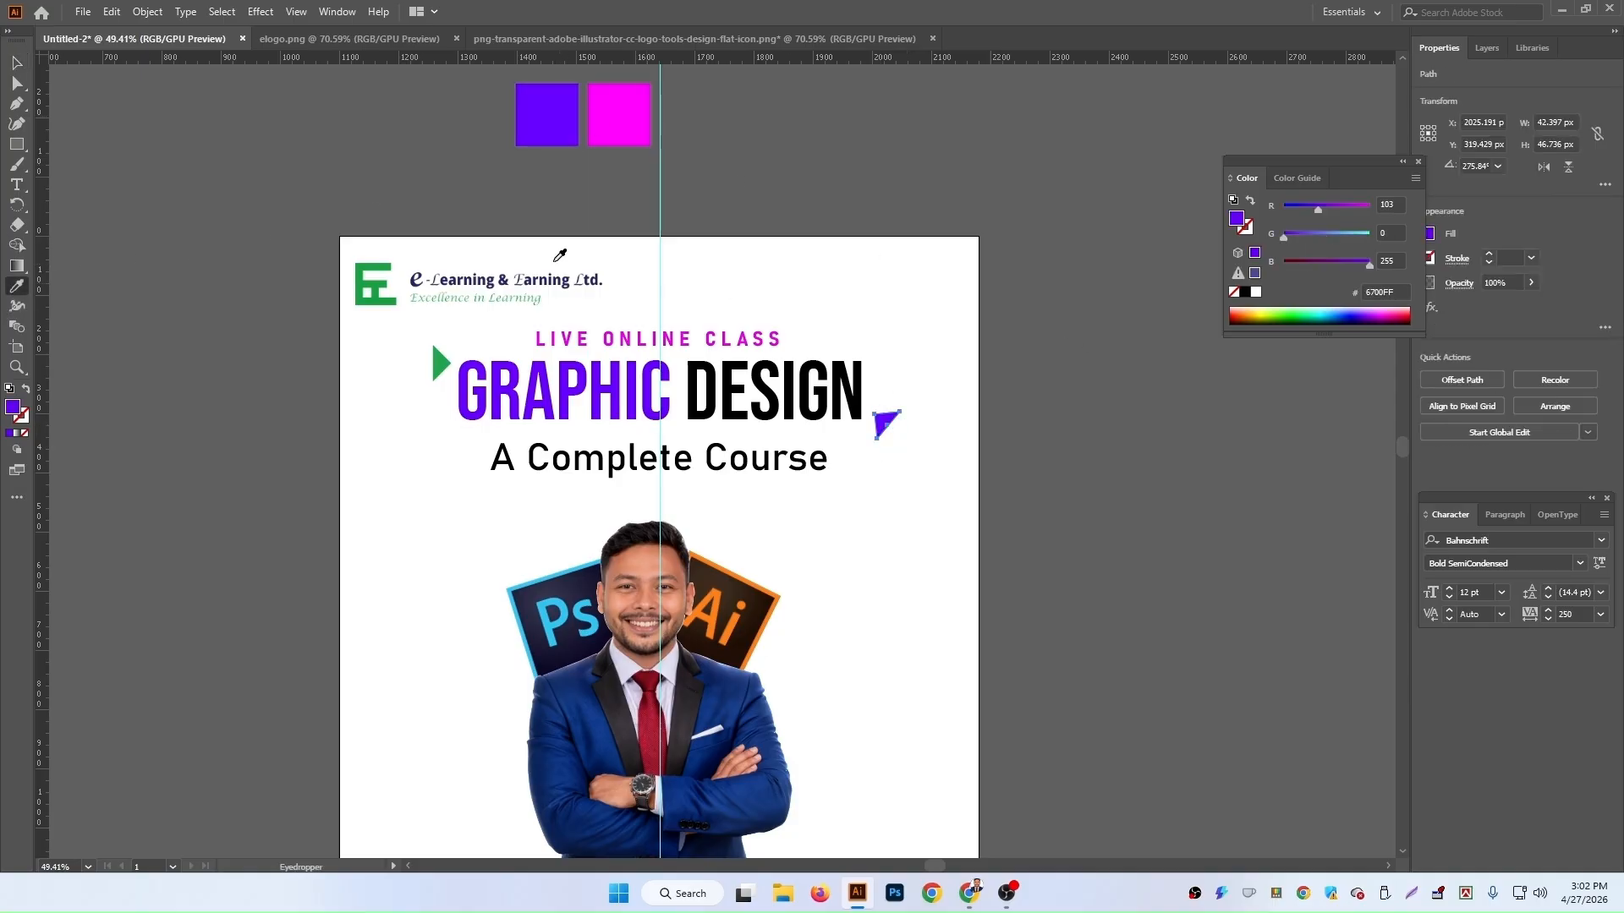
pyautogui.click(16, 62)
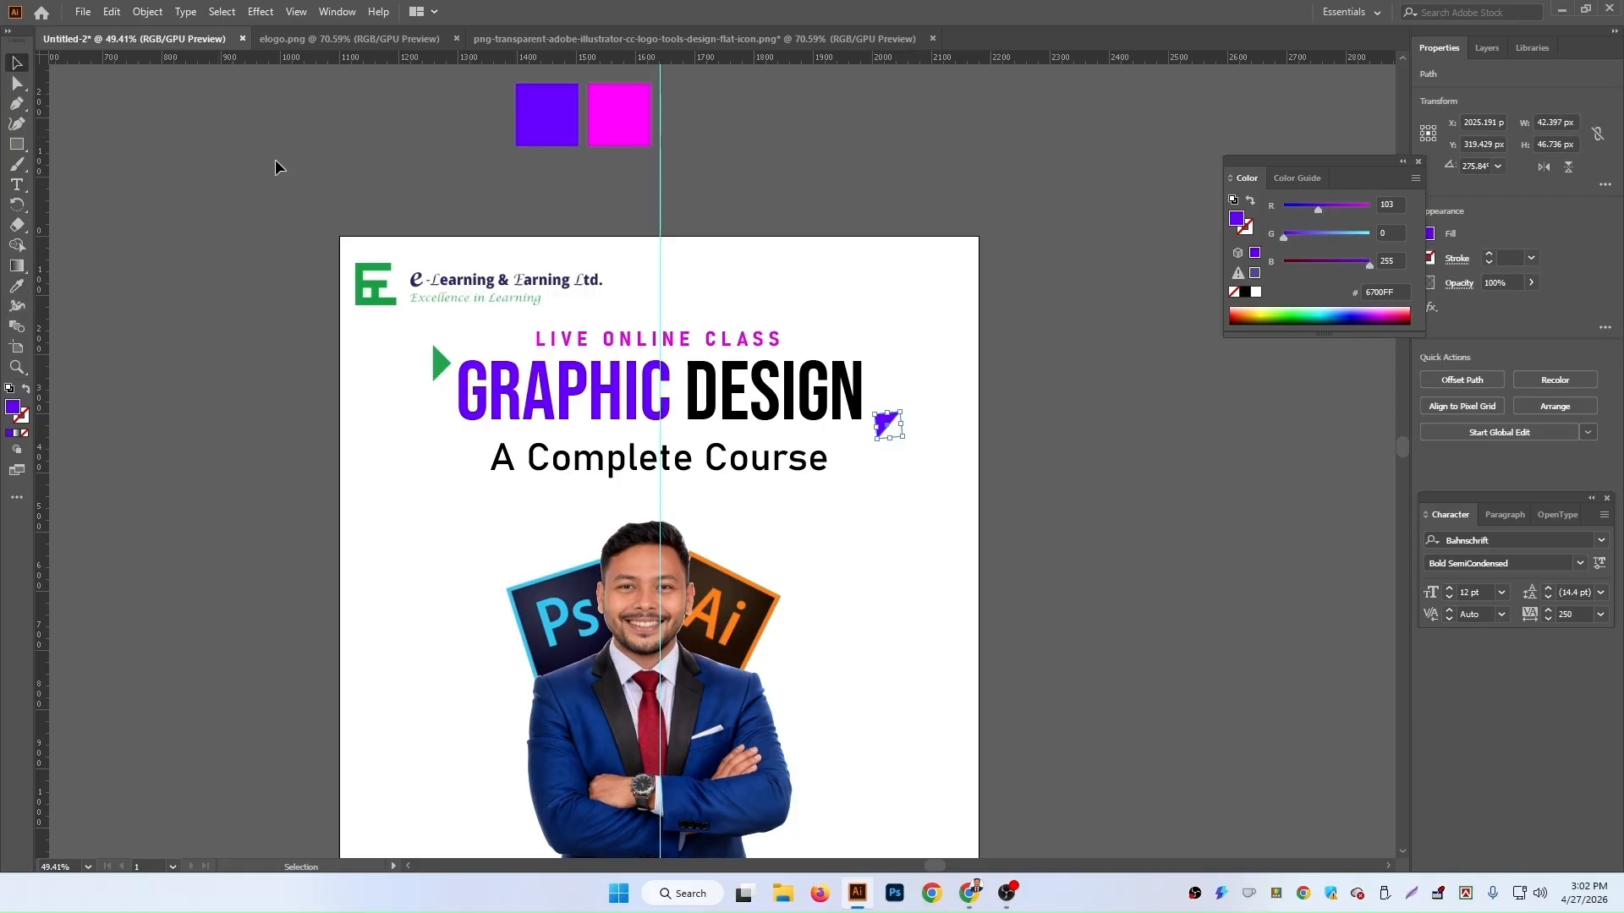
# Step: Draw a rectangle about 221 x 56 px to the right of the portrait
pyautogui.click(1277, 722)
pyautogui.scroll(-3, 1252, 715)
pyautogui.scroll(-2, 1133, 698)
pyautogui.scroll(2, 1133, 699)
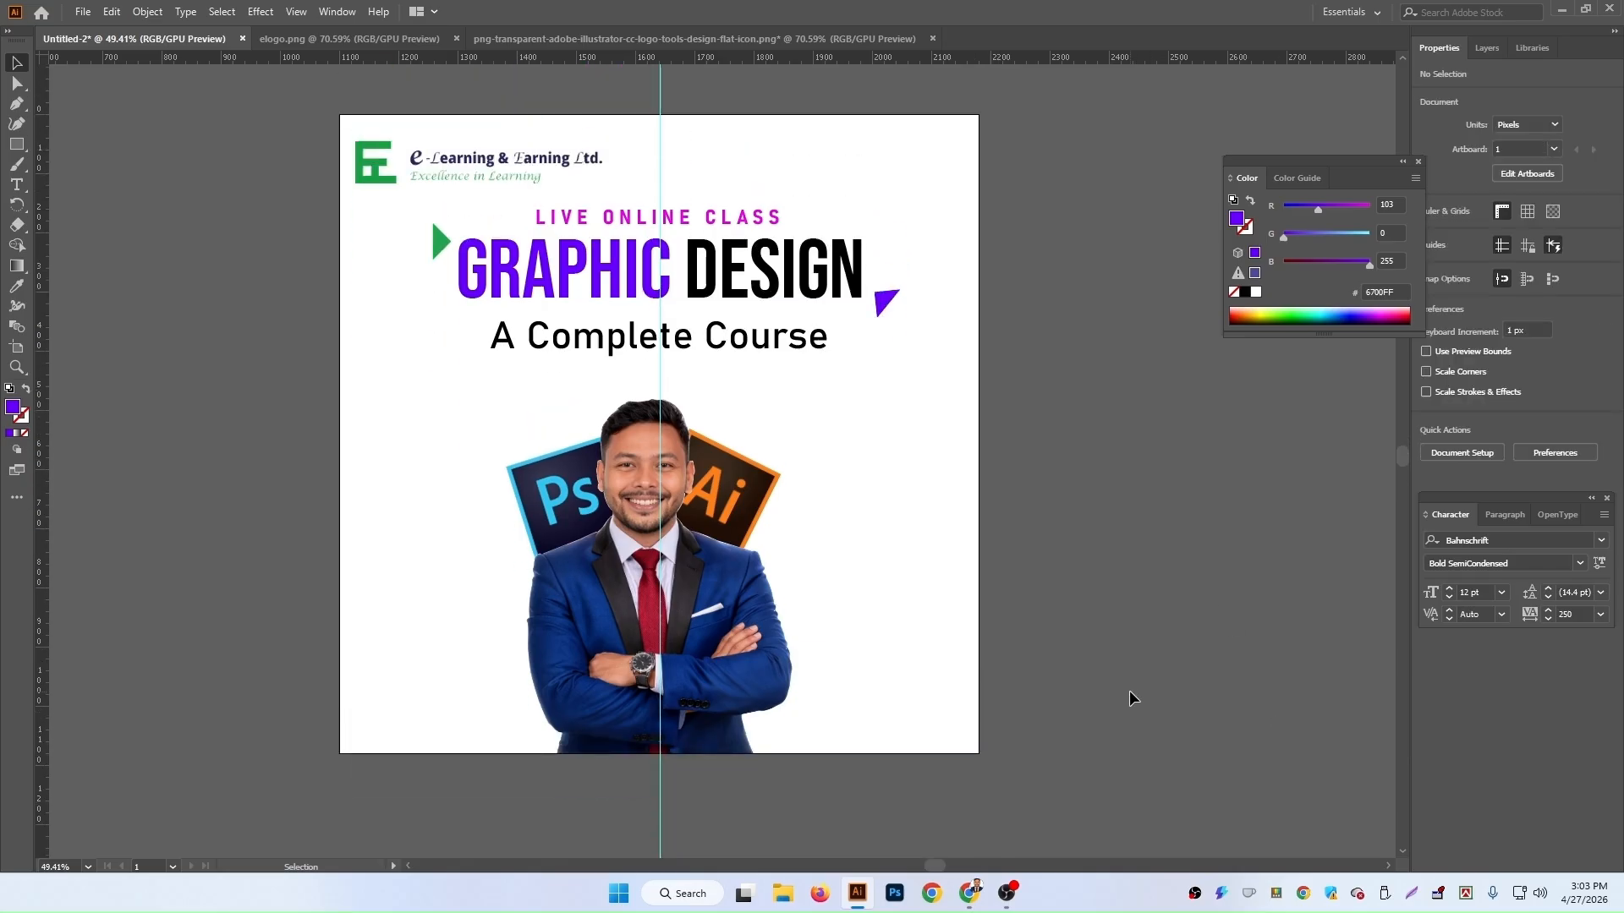
pyautogui.scroll(1, 1128, 690)
pyautogui.scroll(-2, 1074, 464)
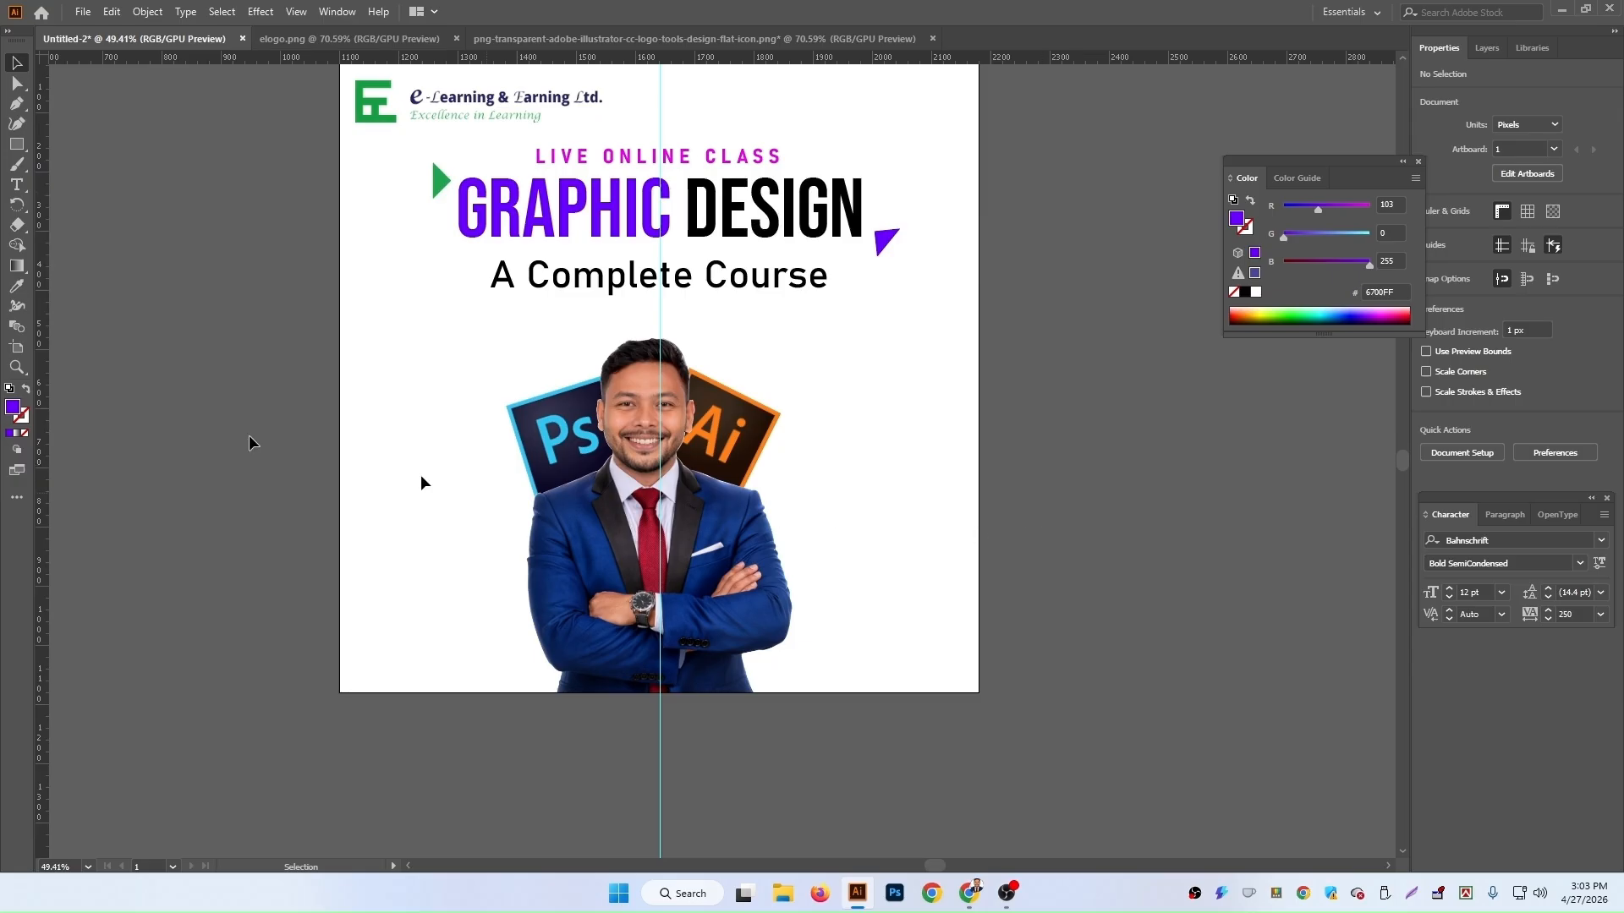
pyautogui.click(16, 144)
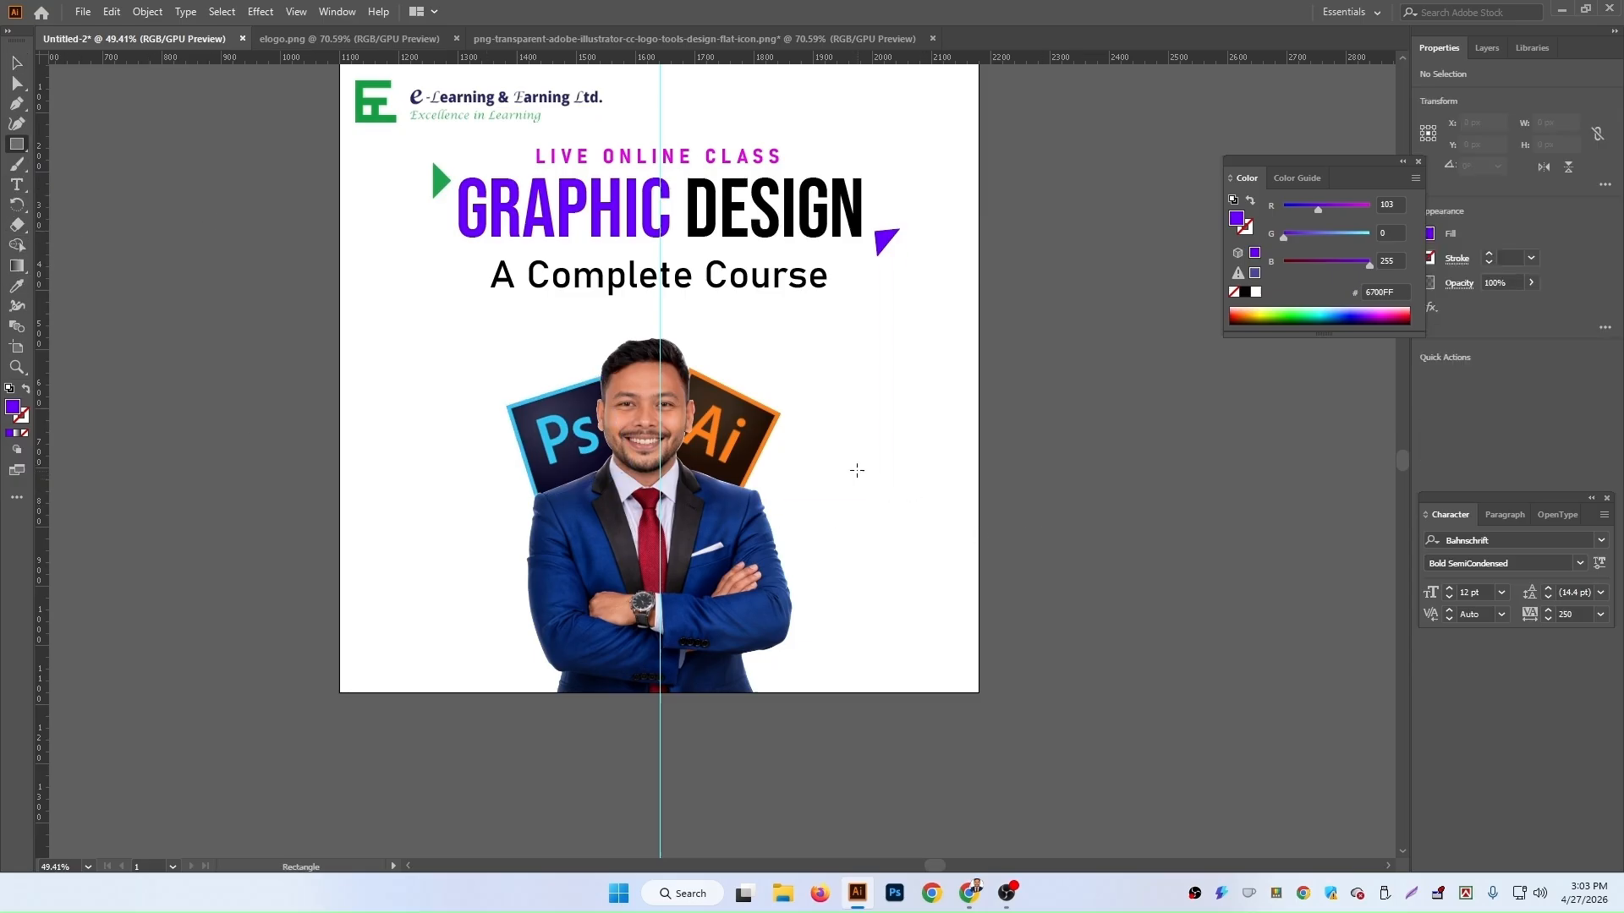
pyautogui.moveTo(828, 463); pyautogui.dragTo(959, 497)
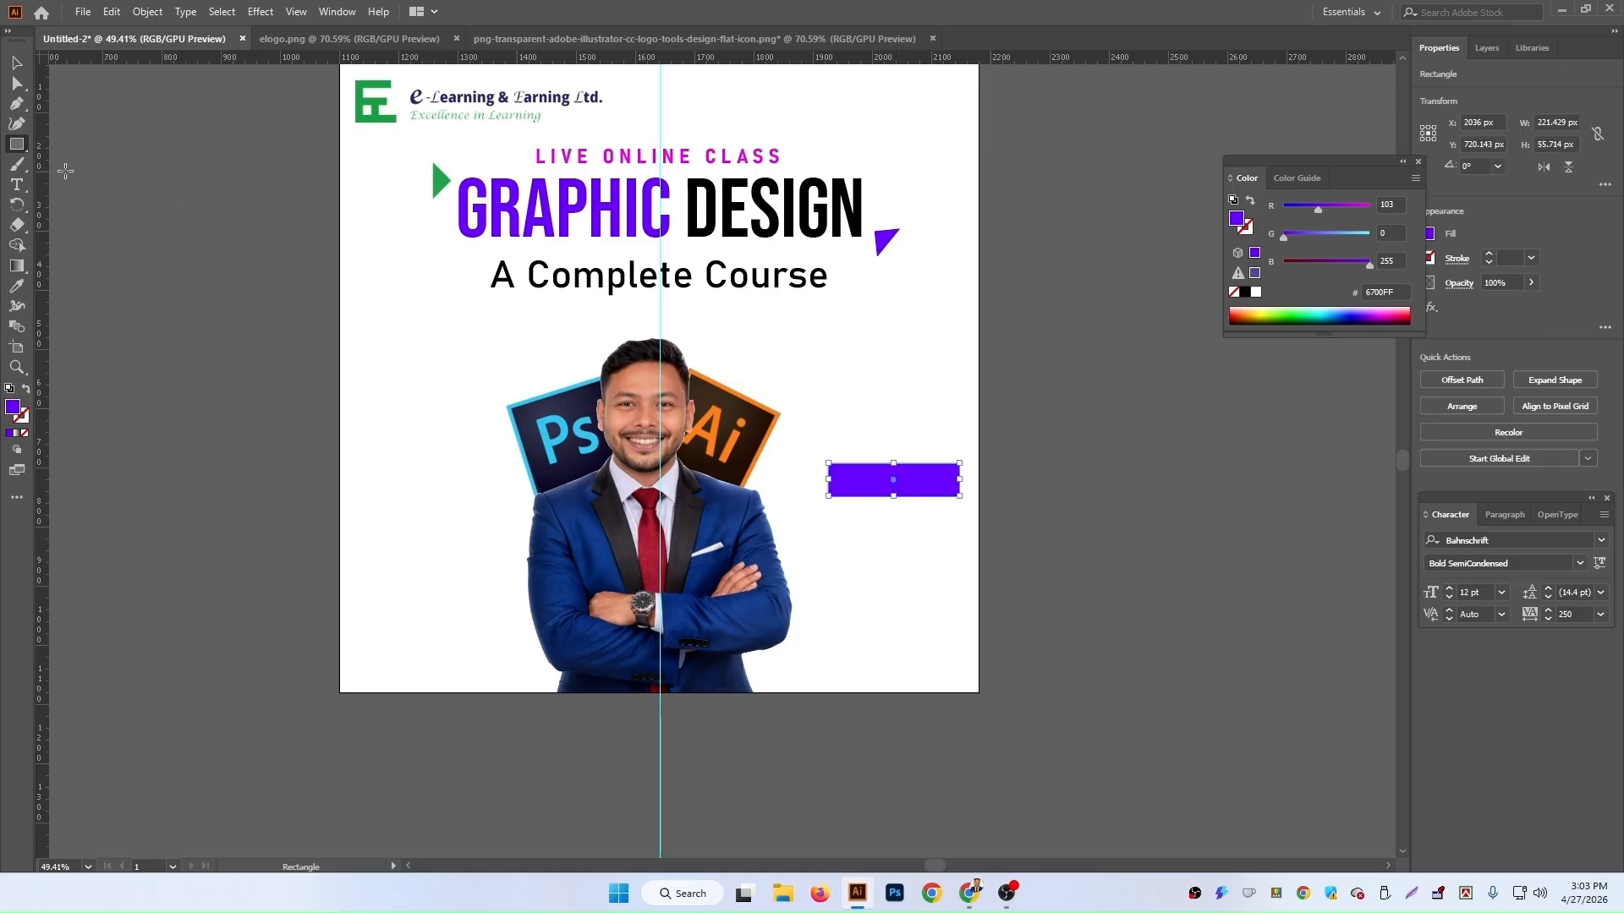
# Step: Round the rectangle's corners slightly with the corner widget
pyautogui.click(17, 62)
pyautogui.hotkey('ctrl', '+')
pyautogui.hotkey('ctrl', '+')
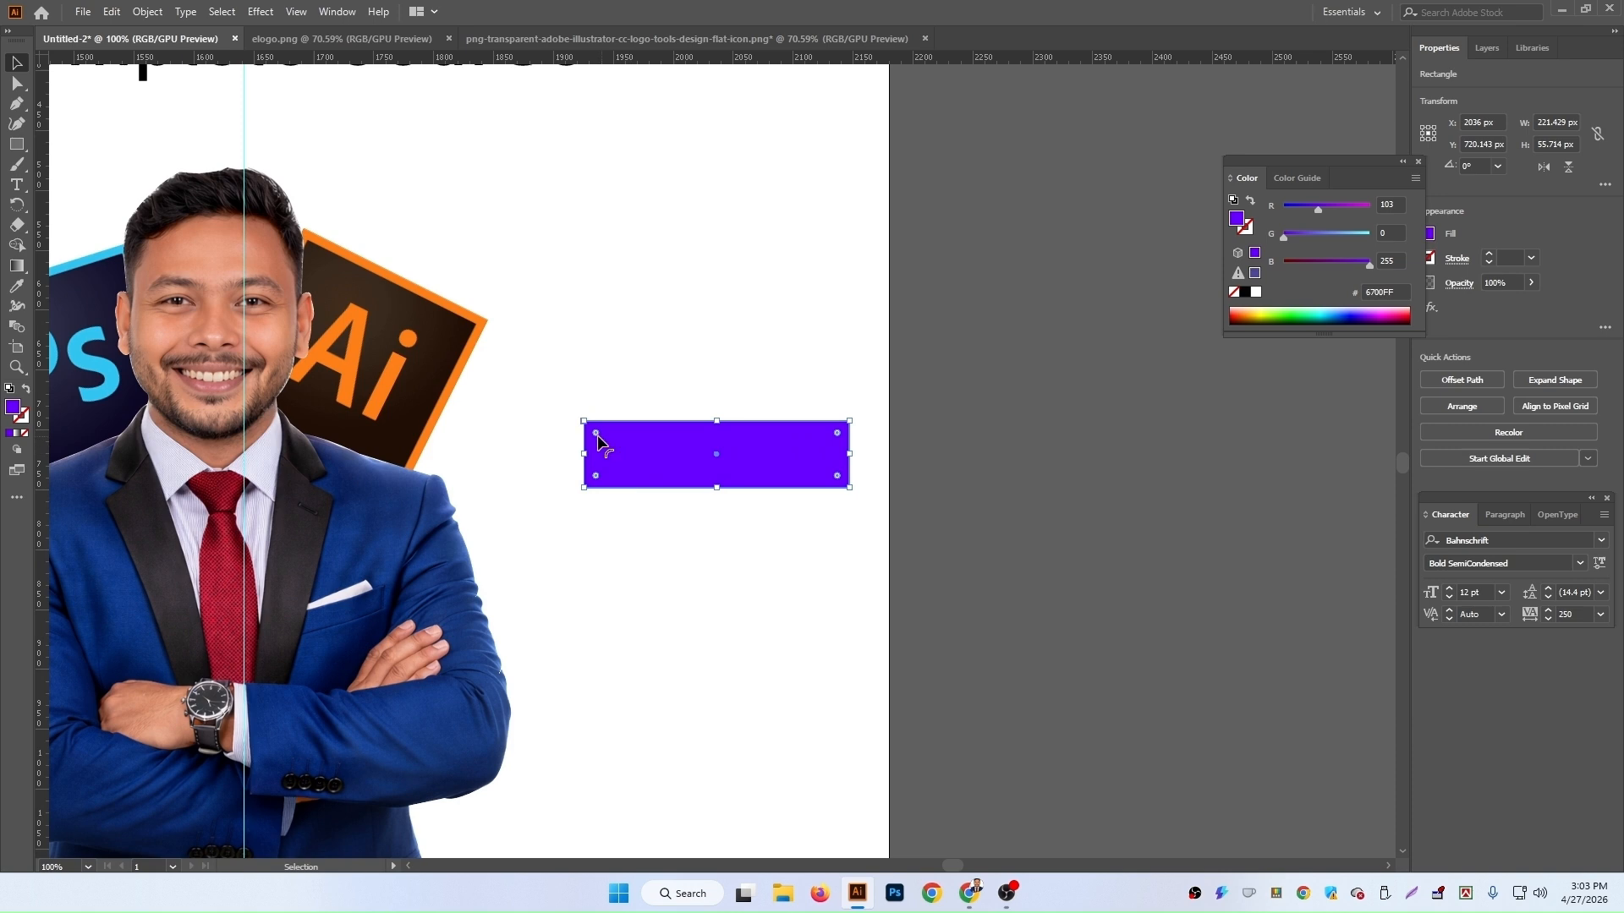
pyautogui.moveTo(596, 439); pyautogui.dragTo(600, 441)
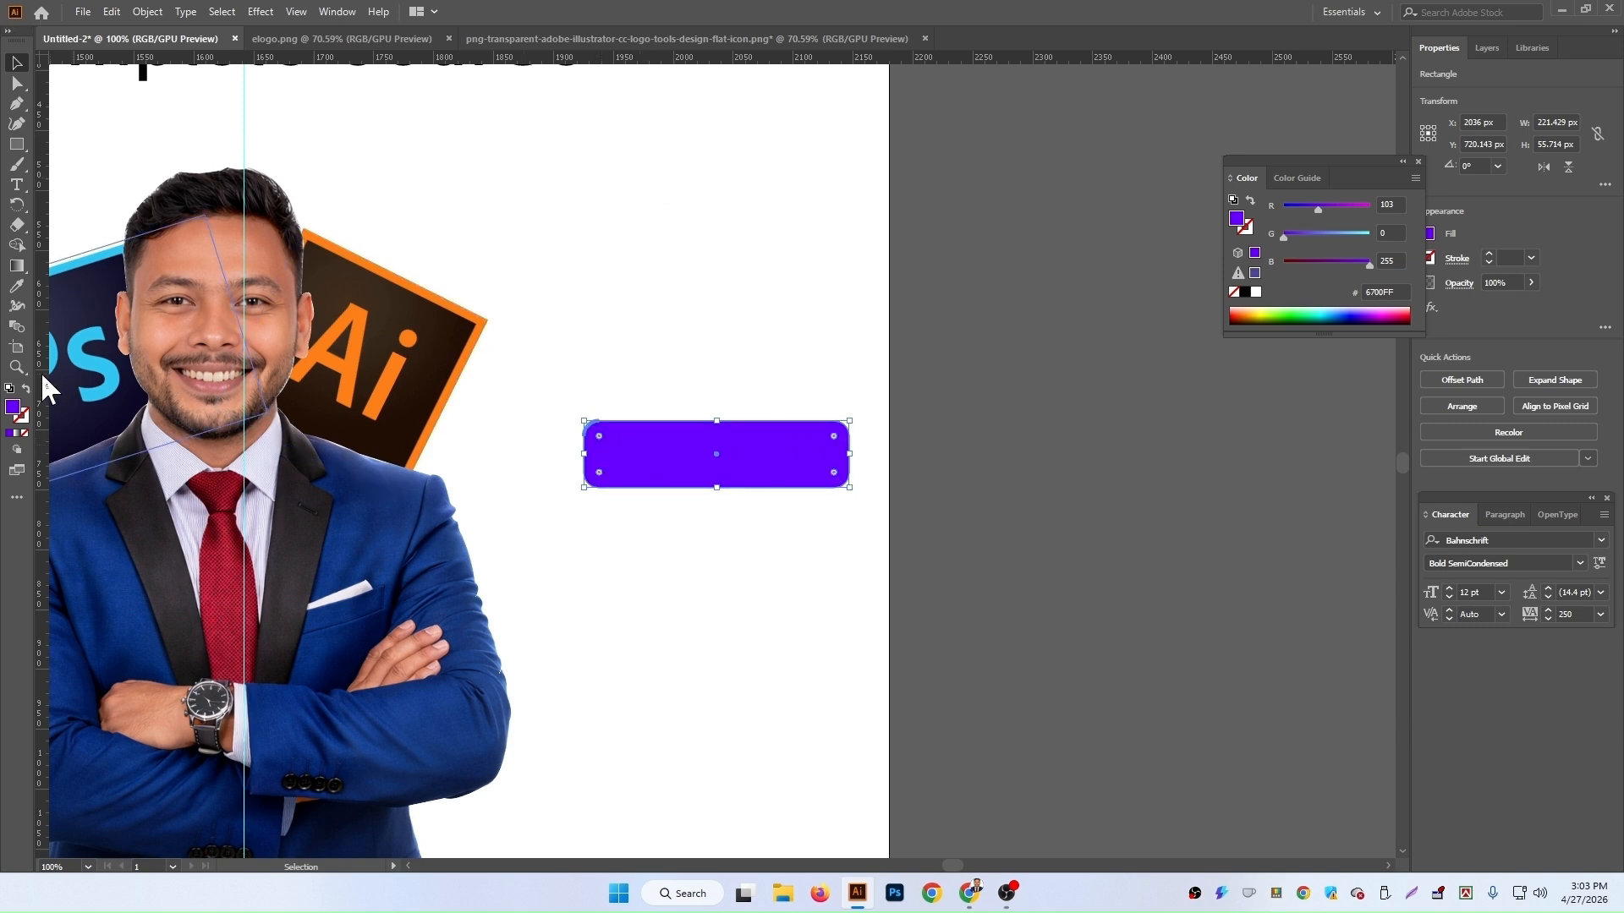
# Step: Apply a gradient fill to the rectangle, sampling the purple and magenta squares' colours for its two stops
pyautogui.click(17, 434)
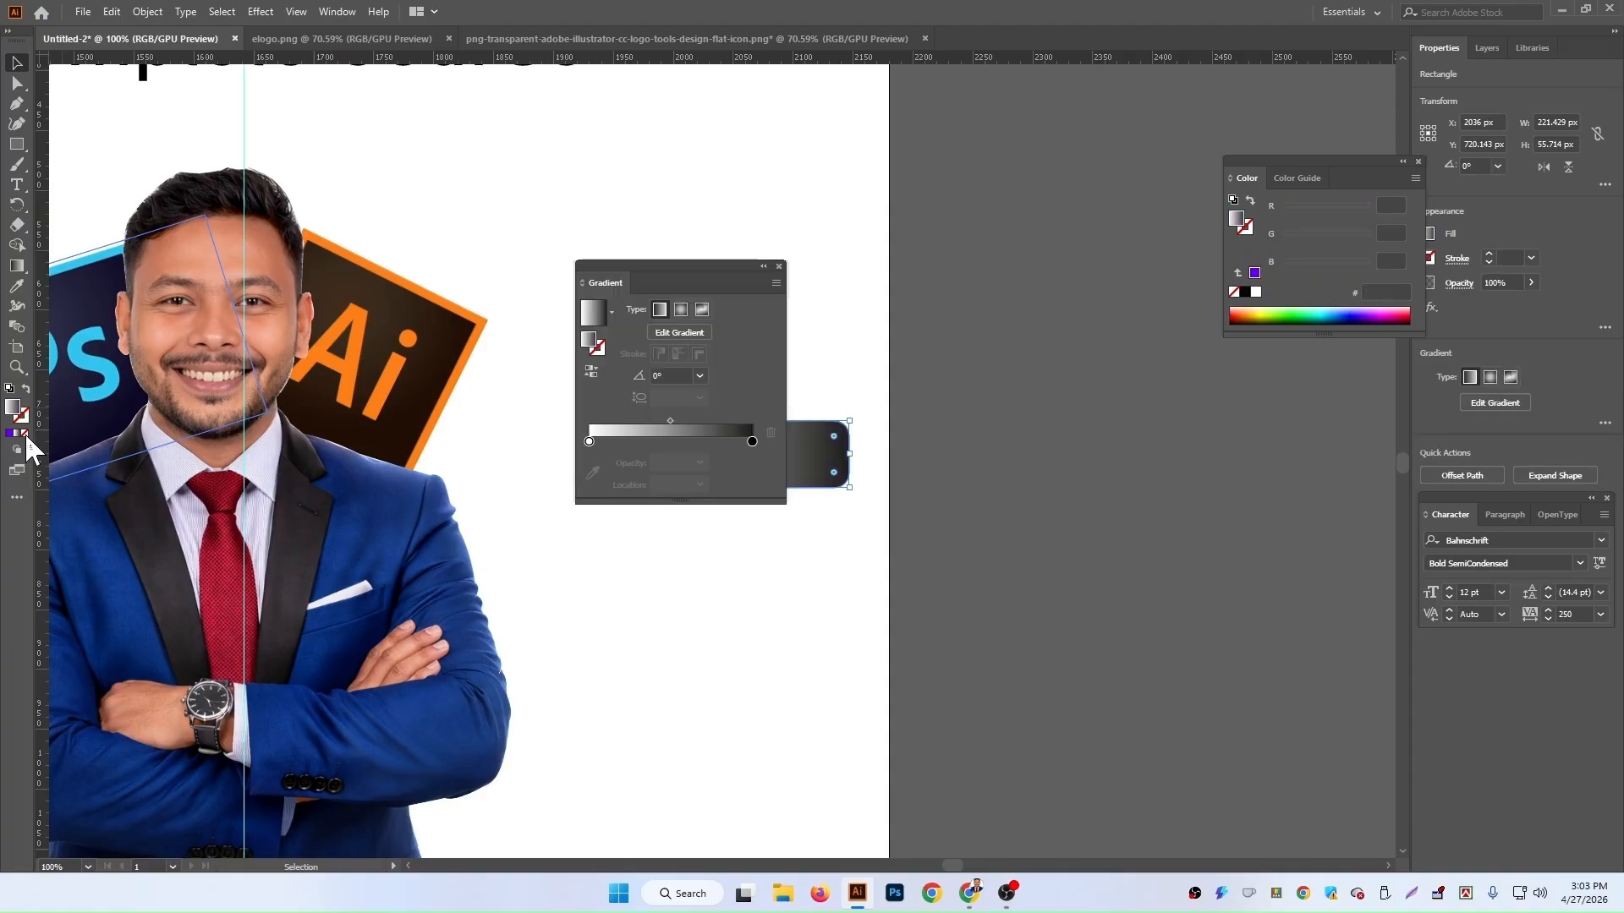
pyautogui.moveTo(695, 262); pyautogui.dragTo(734, 558)
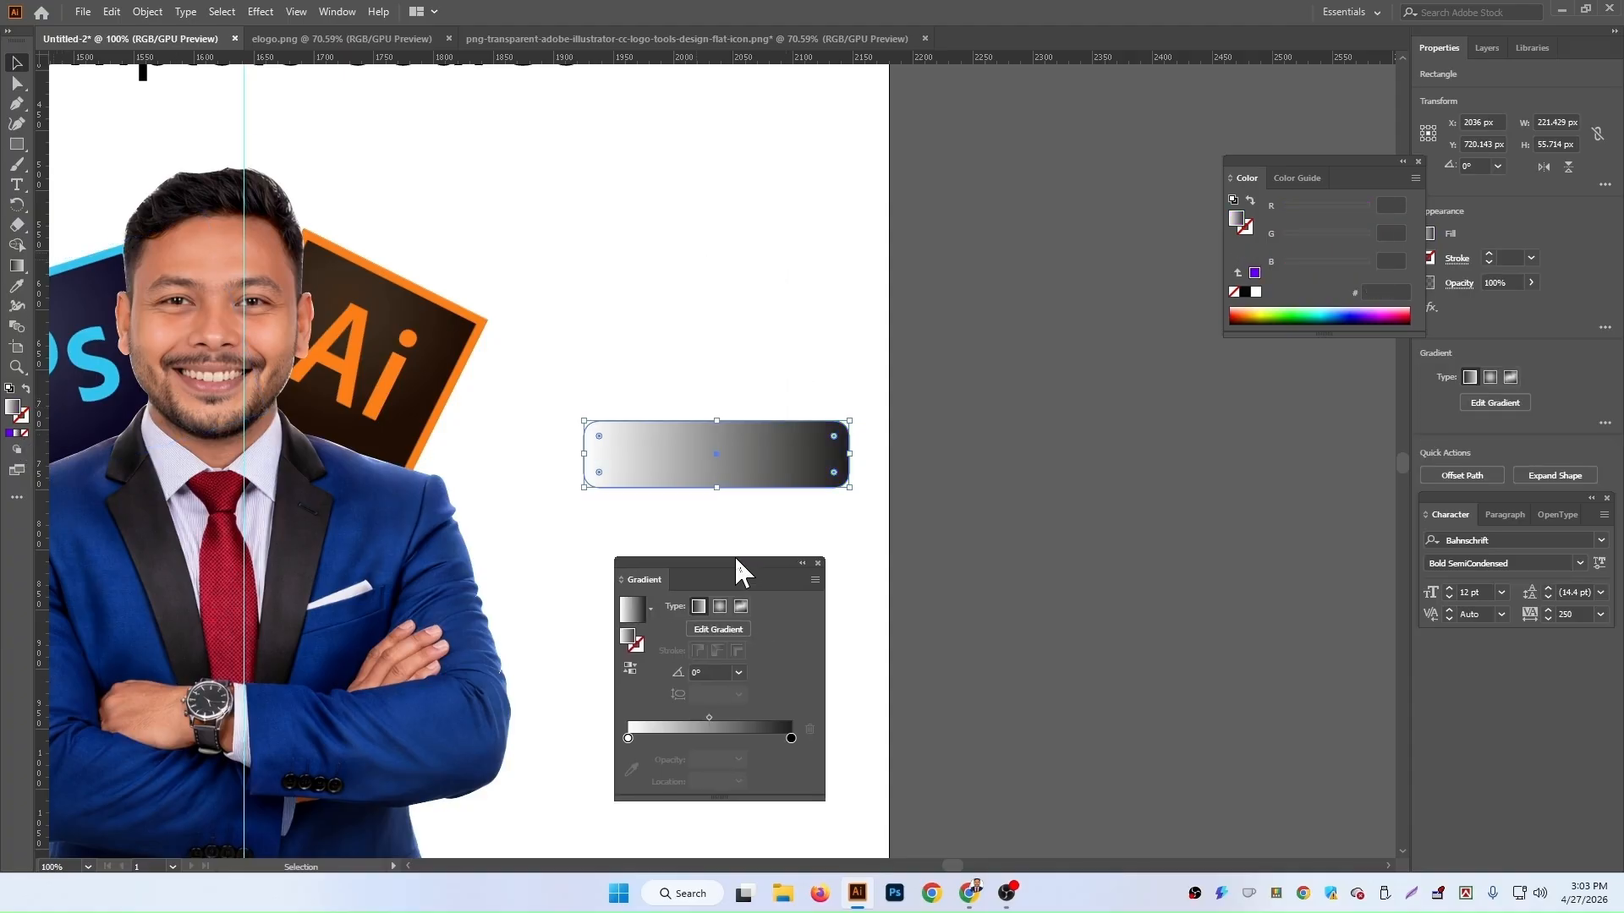
pyautogui.hotkey('ctrl', '-')
pyautogui.press('a')
pyautogui.hotkey('ctrl', '-')
pyautogui.press('v')
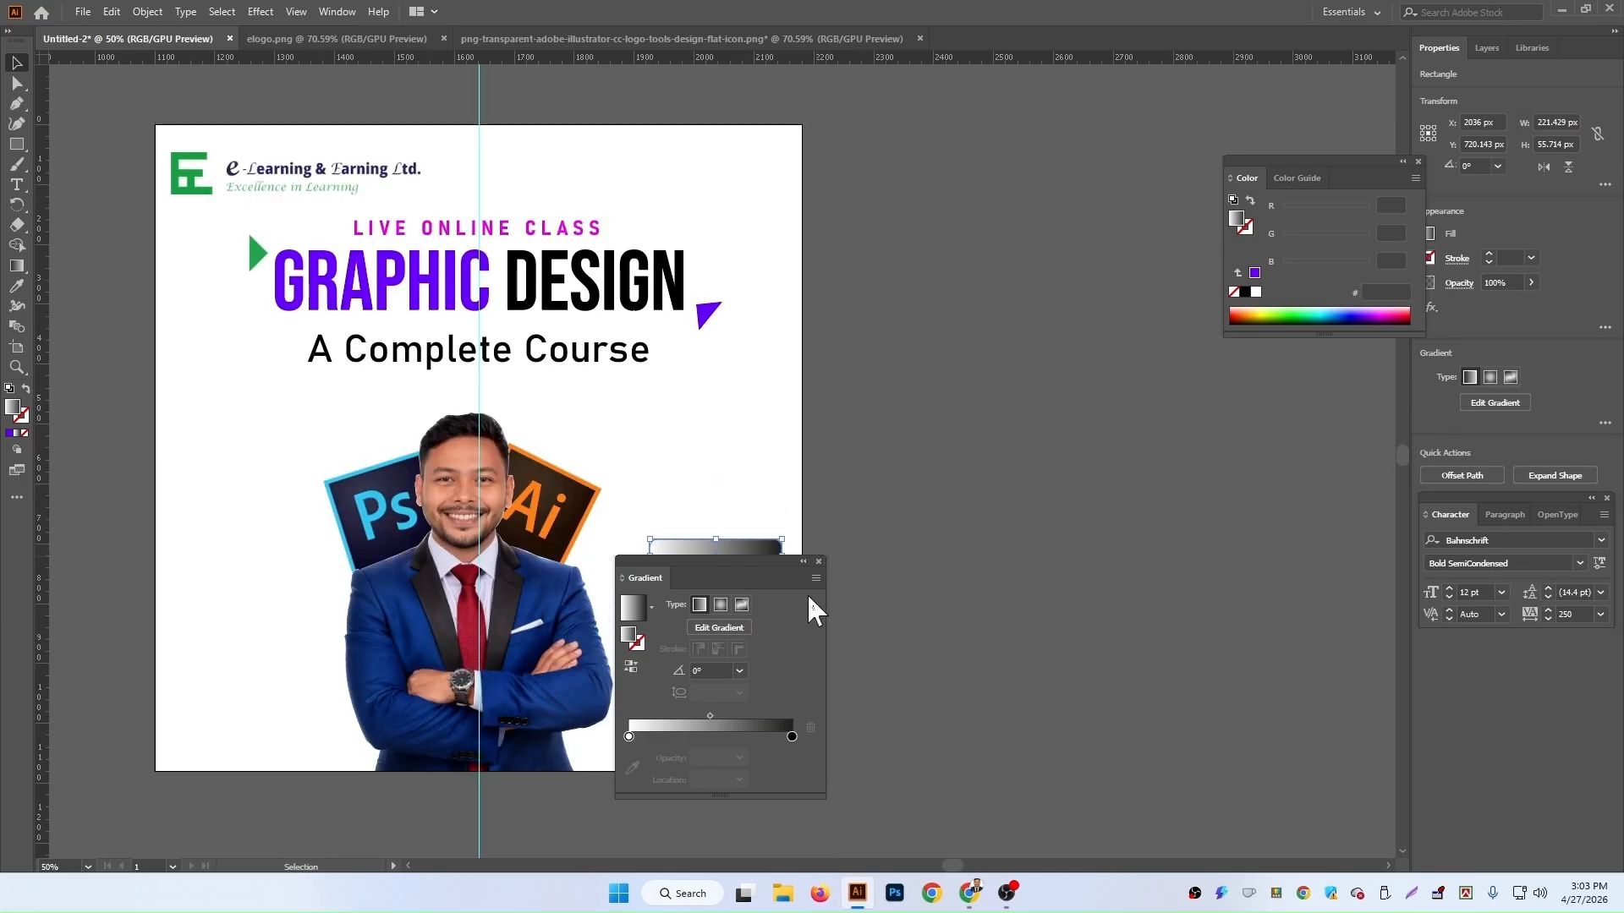
pyautogui.doubleClick(791, 735)
pyautogui.click(636, 773)
pyautogui.scroll(3, 423, 216)
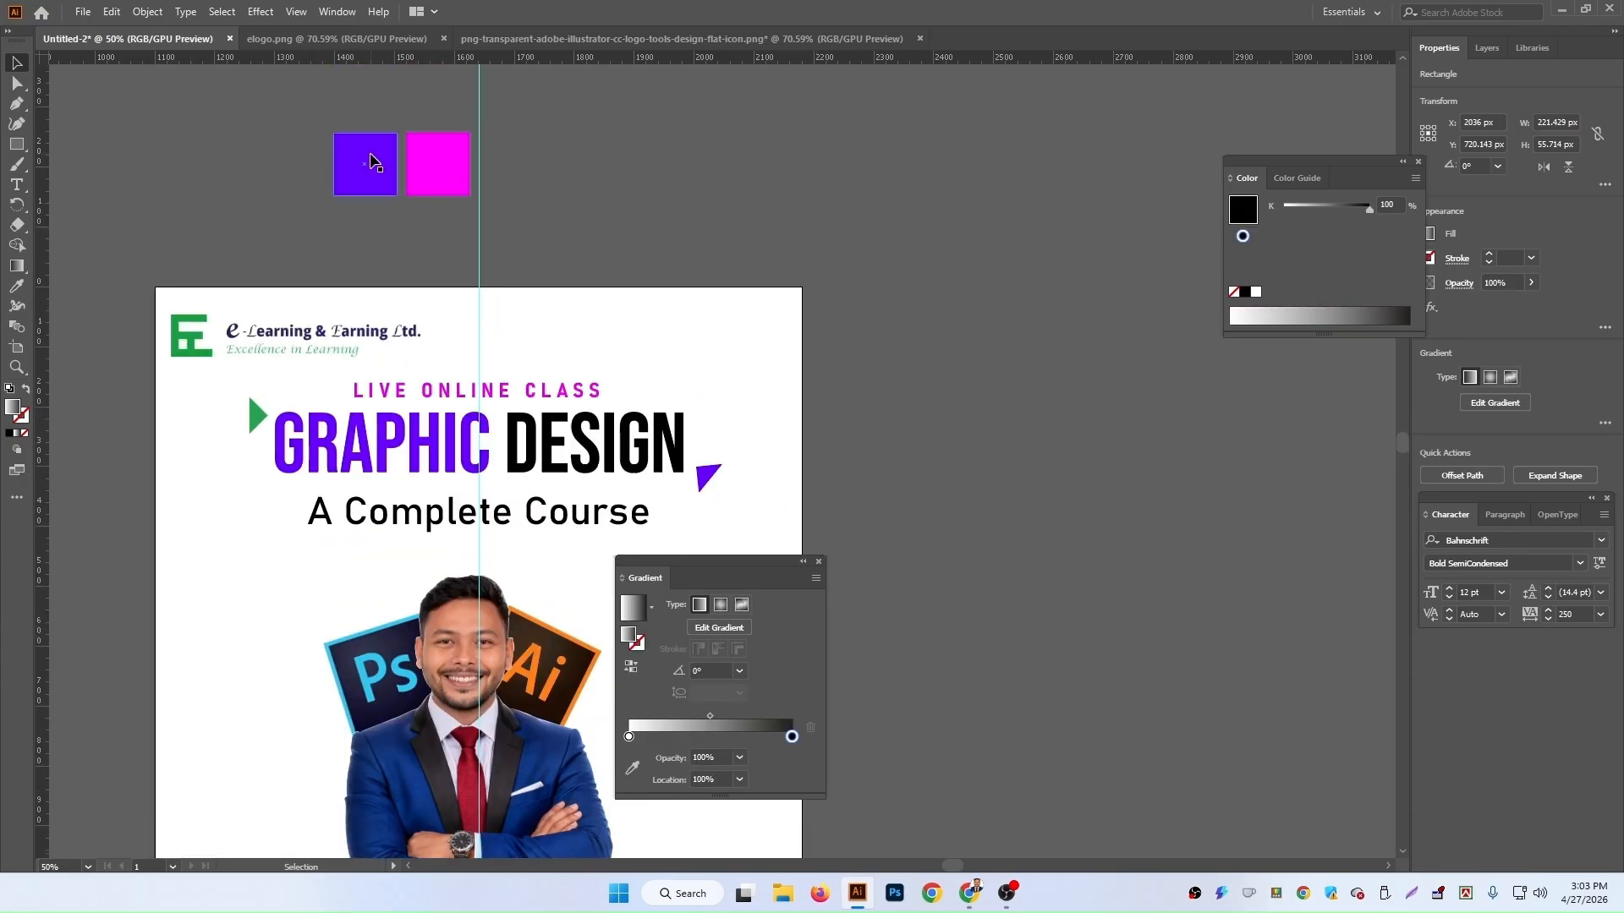
pyautogui.click(632, 767)
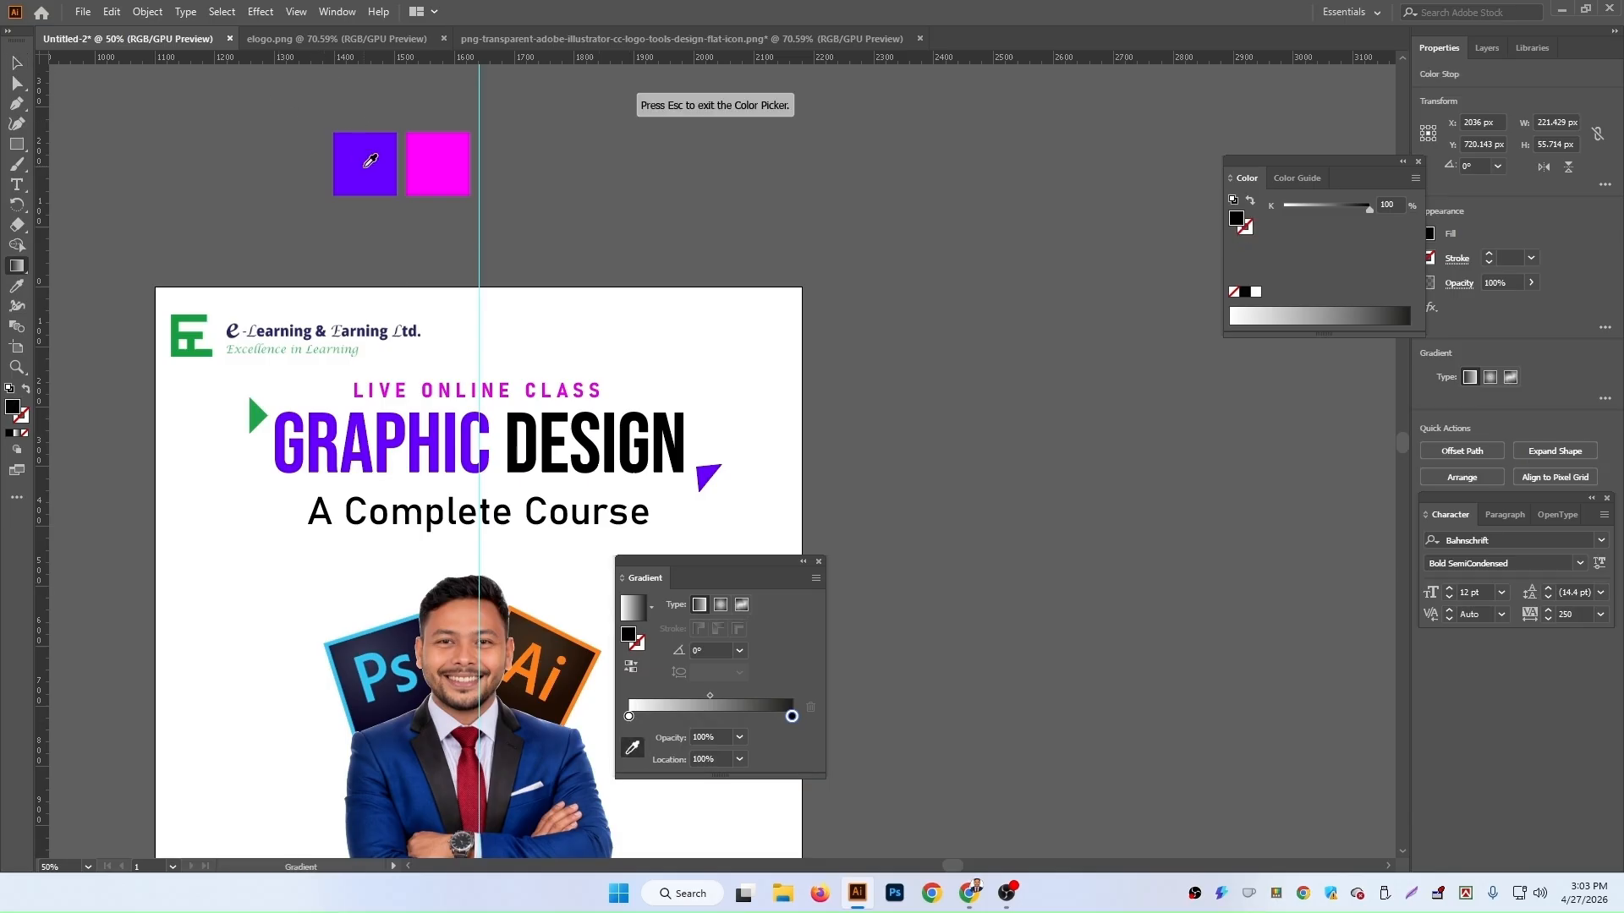
pyautogui.click(366, 165)
pyautogui.click(629, 718)
pyautogui.click(449, 162)
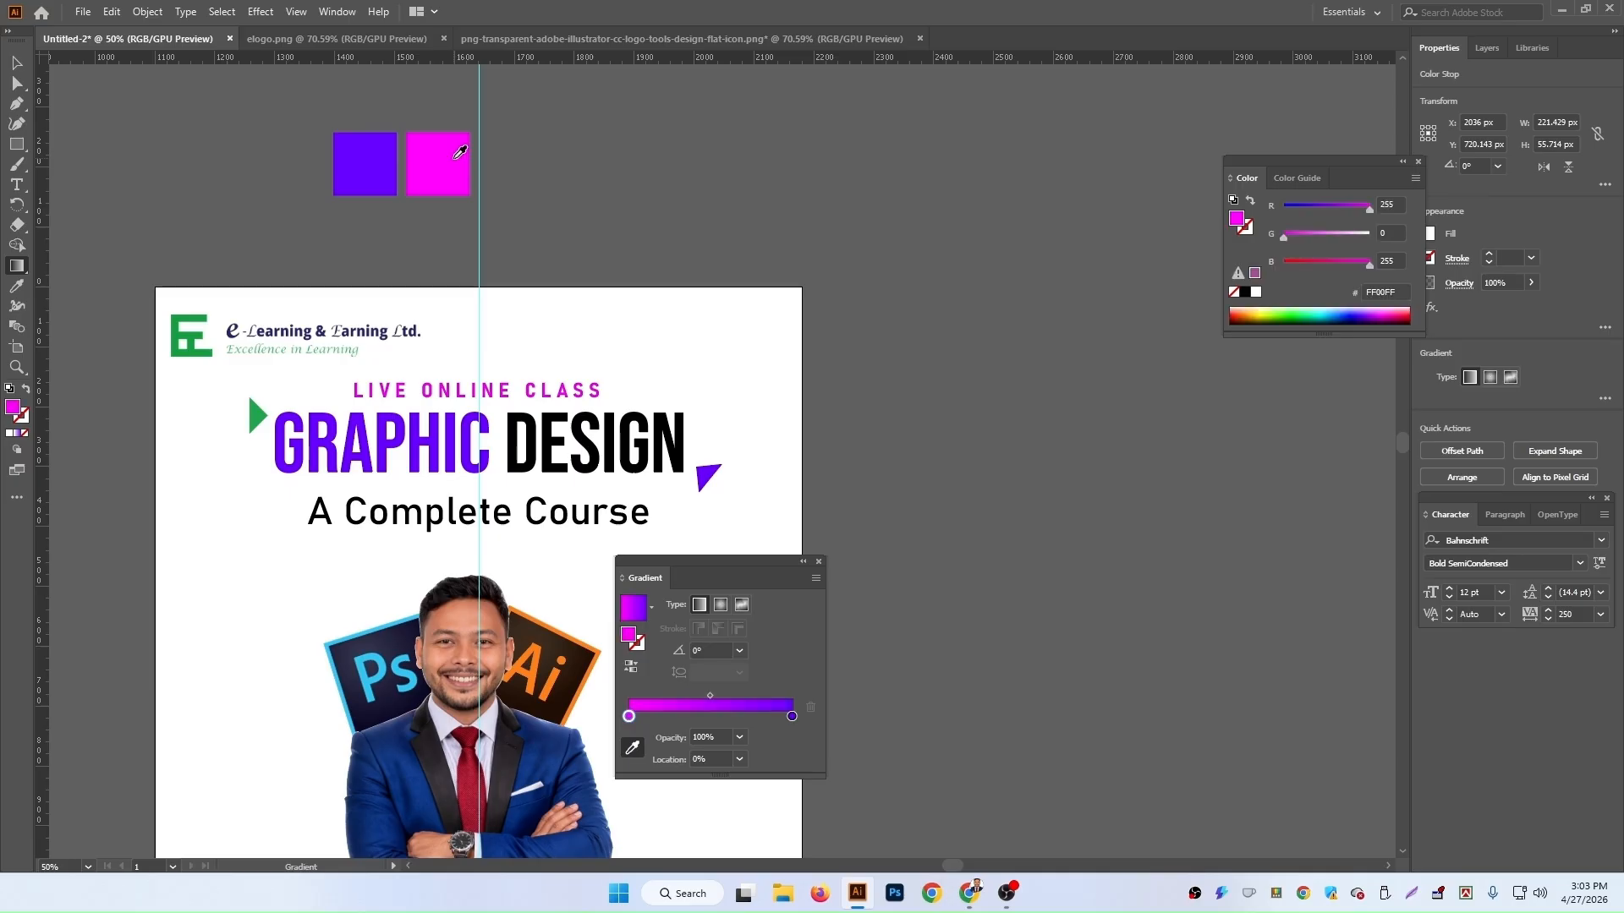
pyautogui.click(15, 68)
pyautogui.moveTo(766, 568); pyautogui.dragTo(327, 378)
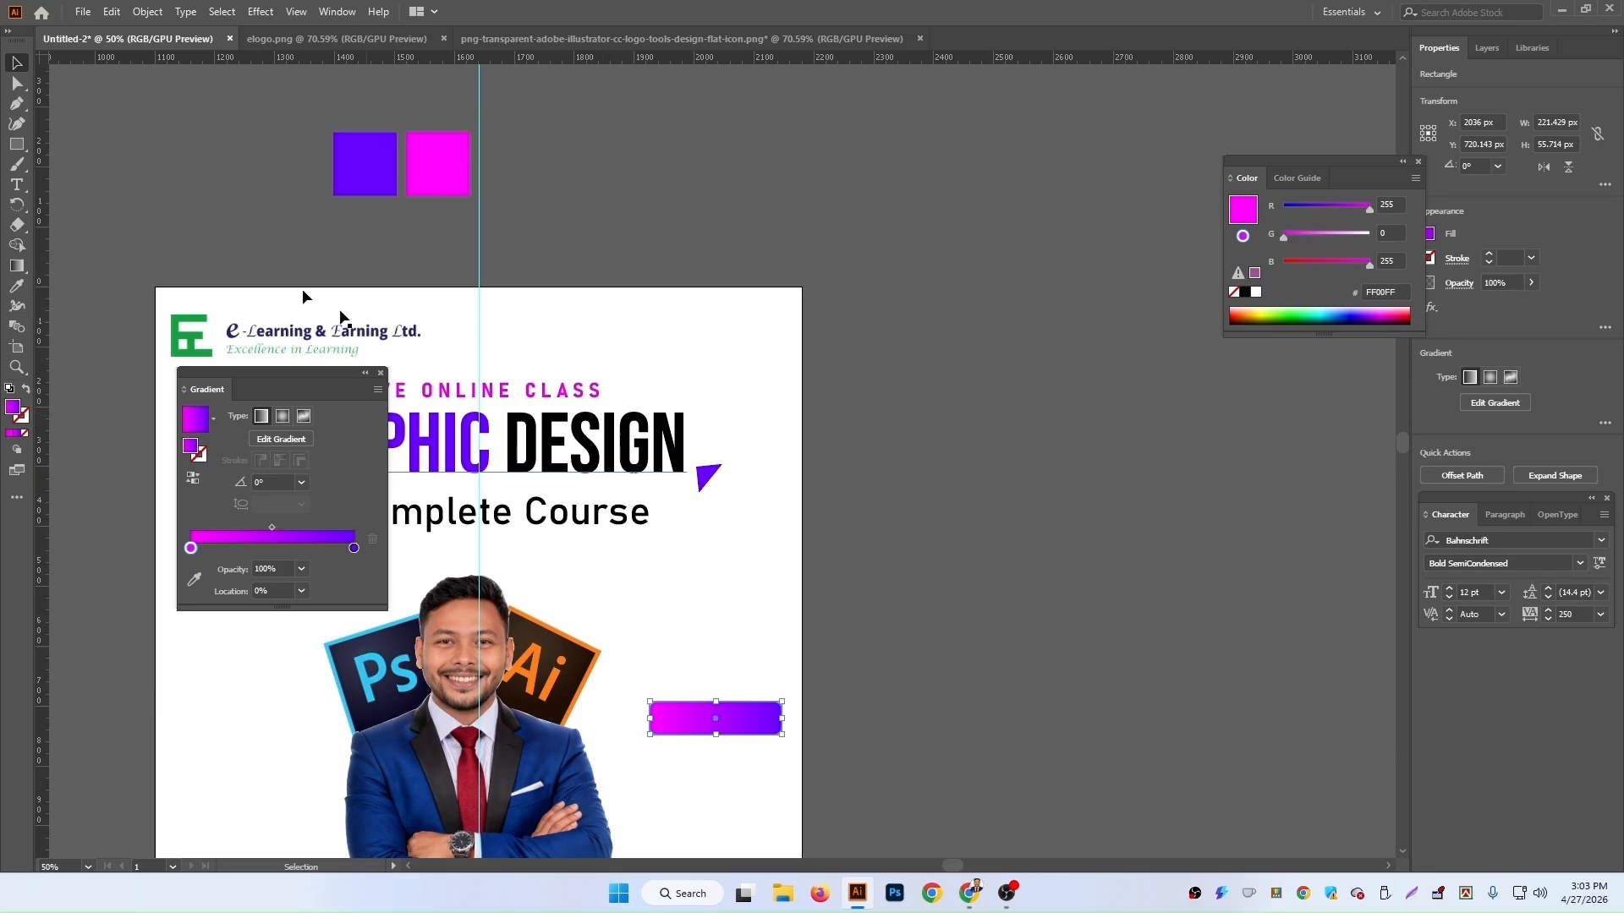
pyautogui.click(380, 373)
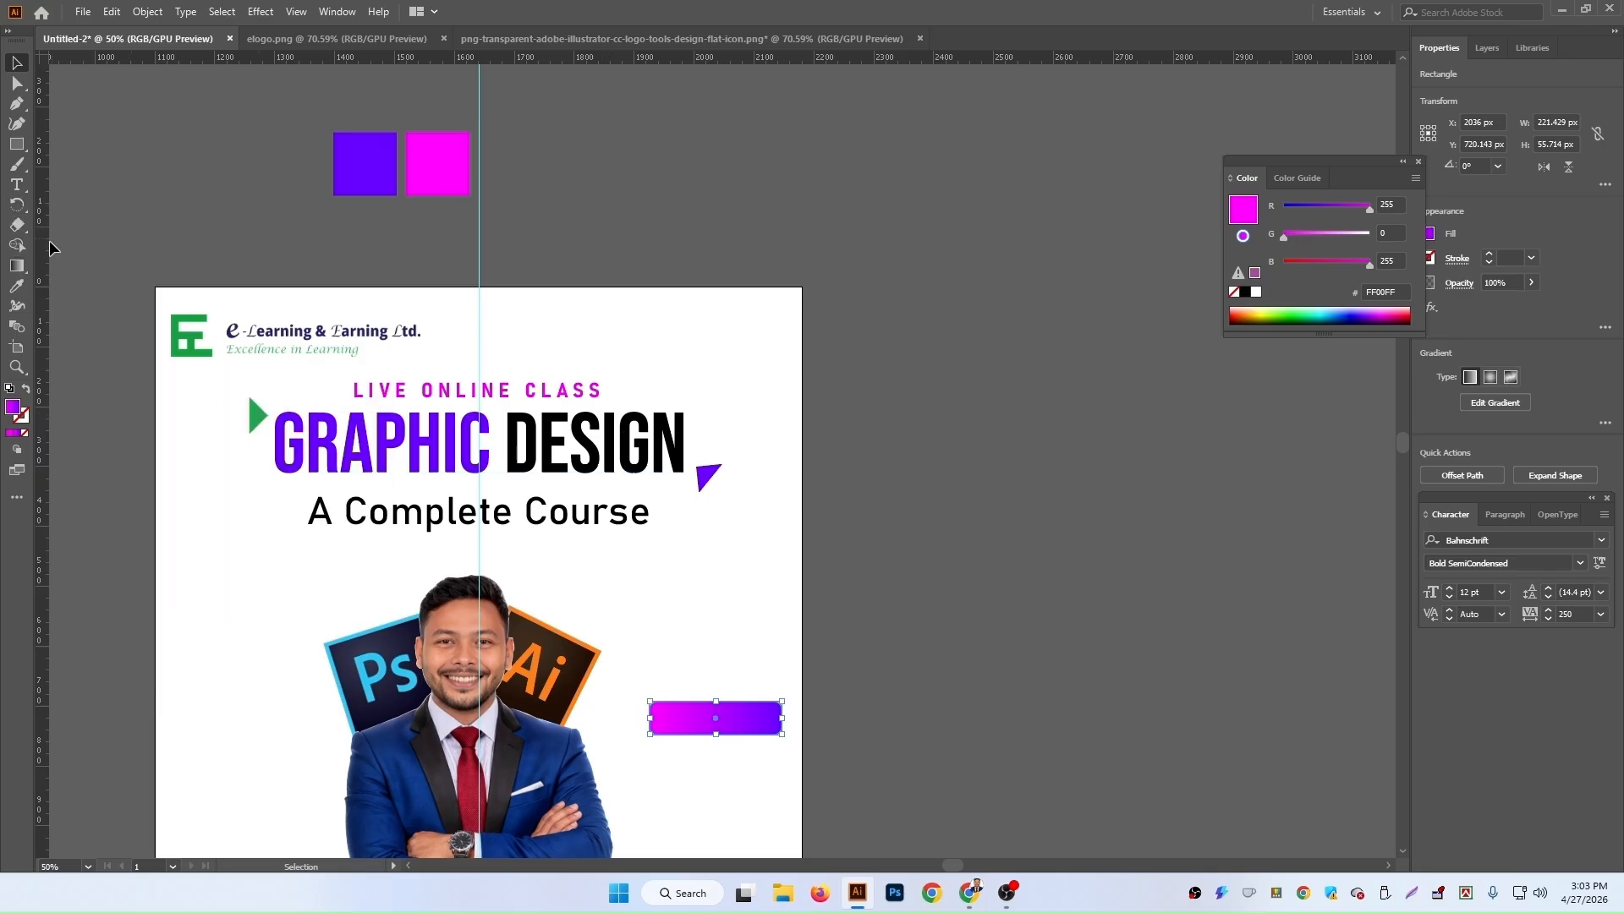
# Step: Redirect the gradient with the Gradient tool so it runs from purple on the left to magenta on the right
pyautogui.click(16, 269)
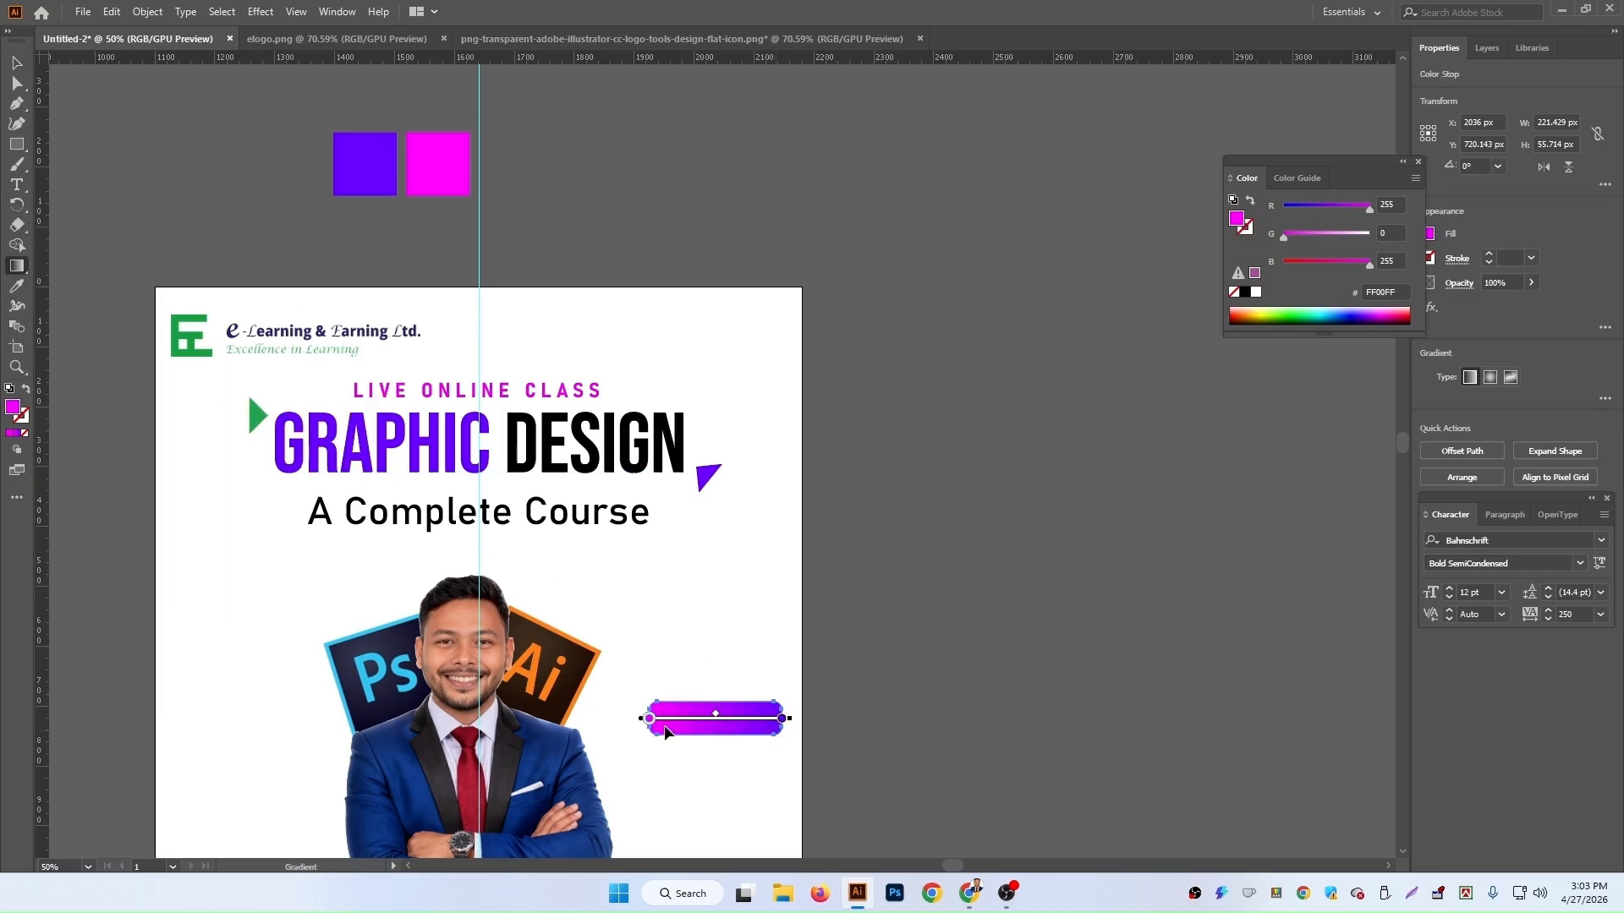
pyautogui.moveTo(626, 715)
pyautogui.mouseDown()
pyautogui.moveTo(580, 746)
pyautogui.moveTo(608, 787)
pyautogui.mouseUp()
pyautogui.moveTo(786, 718)
pyautogui.mouseDown()
pyautogui.moveTo(689, 731)
pyautogui.moveTo(669, 751)
pyautogui.moveTo(751, 712)
pyautogui.mouseUp()
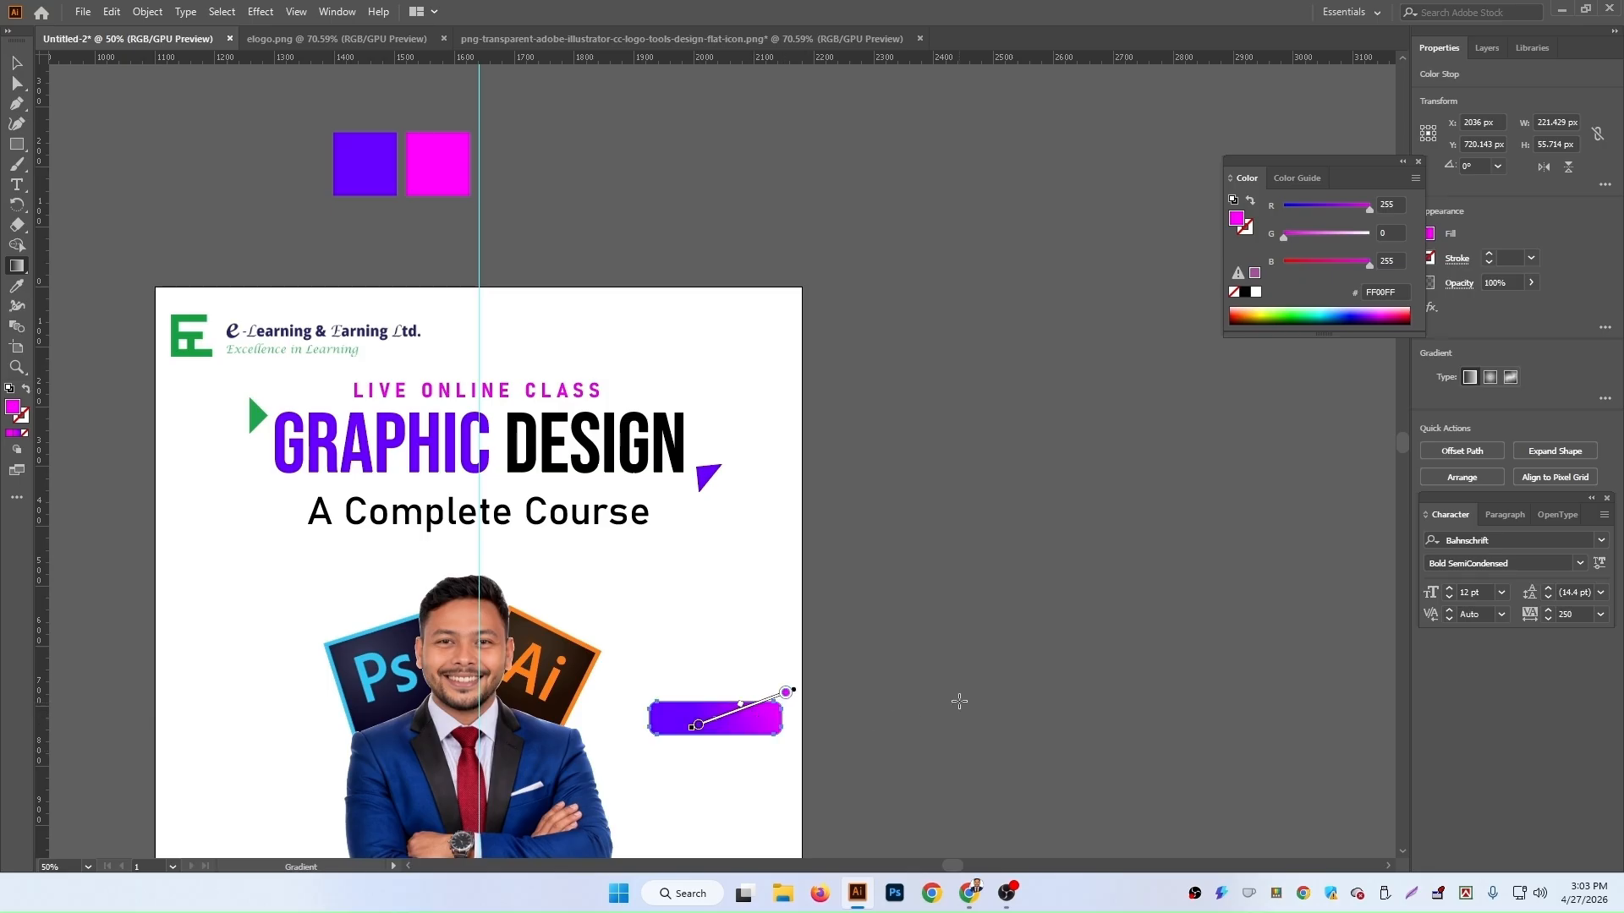
pyautogui.click(16, 63)
pyautogui.click(1062, 631)
pyautogui.scroll(-5, 1066, 626)
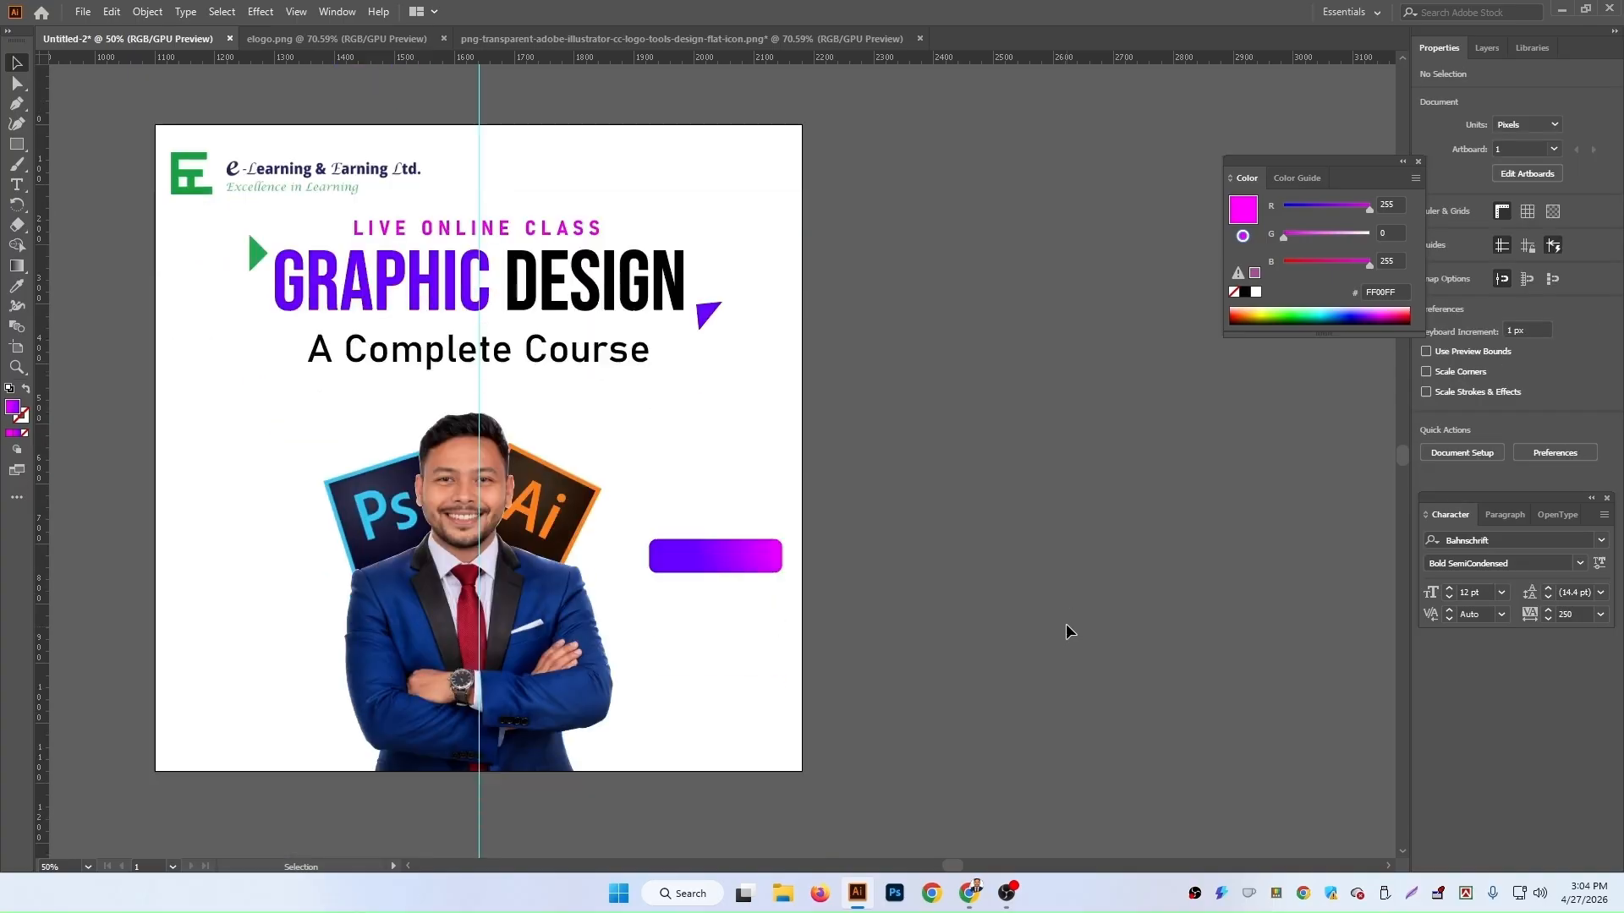
# Step: Duplicate the gradient rectangle to the left side of the portrait
pyautogui.click(755, 396)
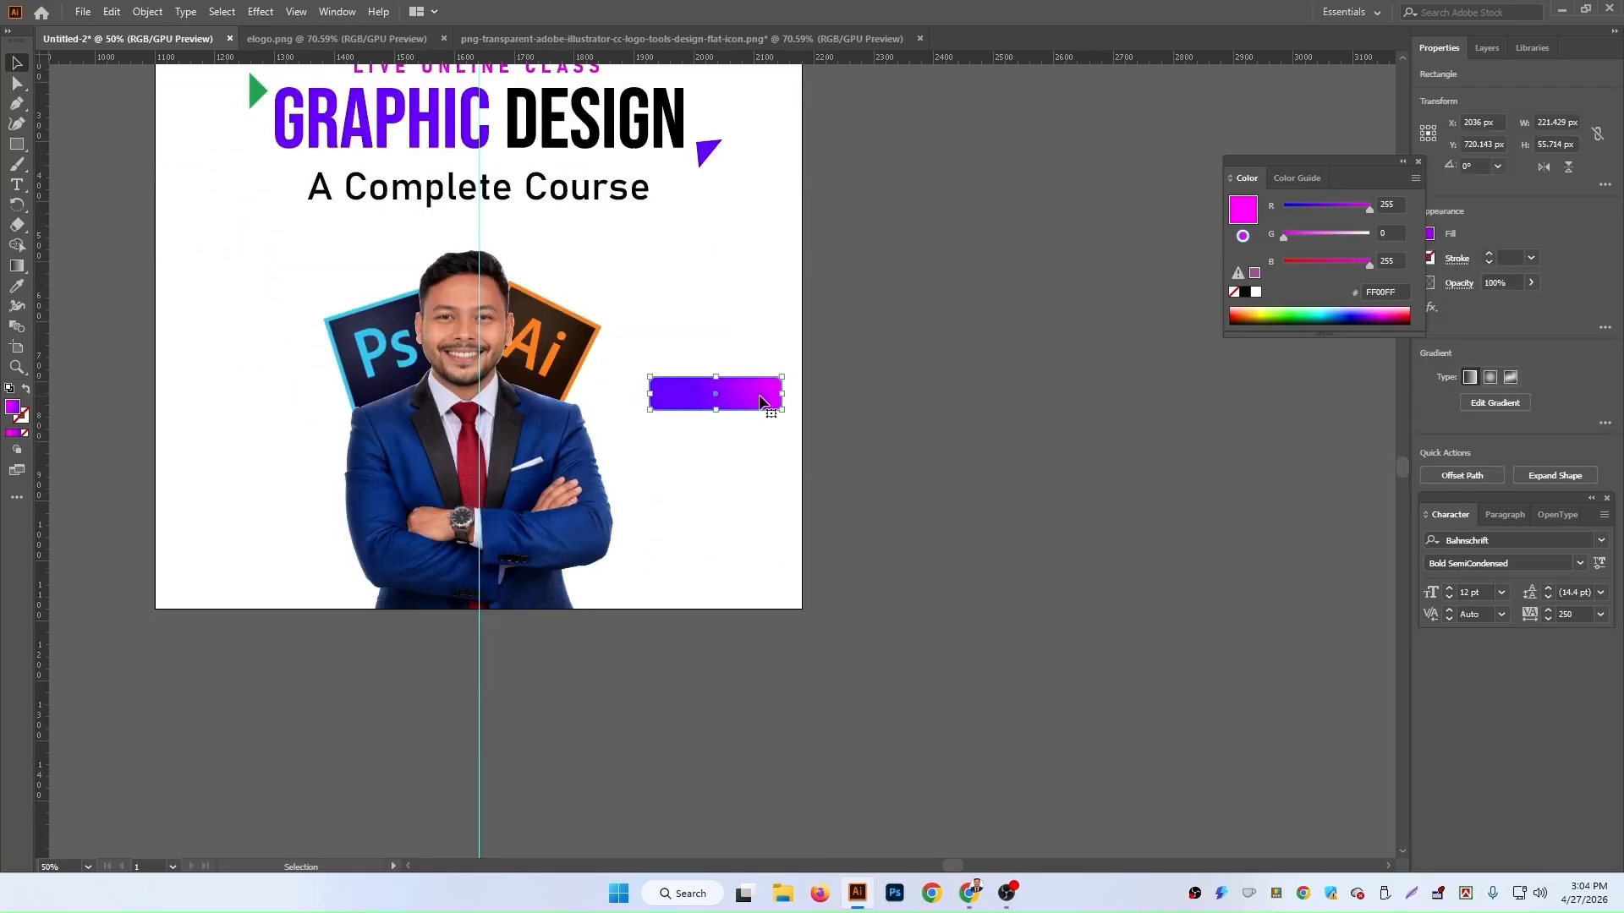
pyautogui.click(983, 430)
pyautogui.click(727, 404)
pyautogui.moveTo(736, 408); pyautogui.dragTo(255, 368)
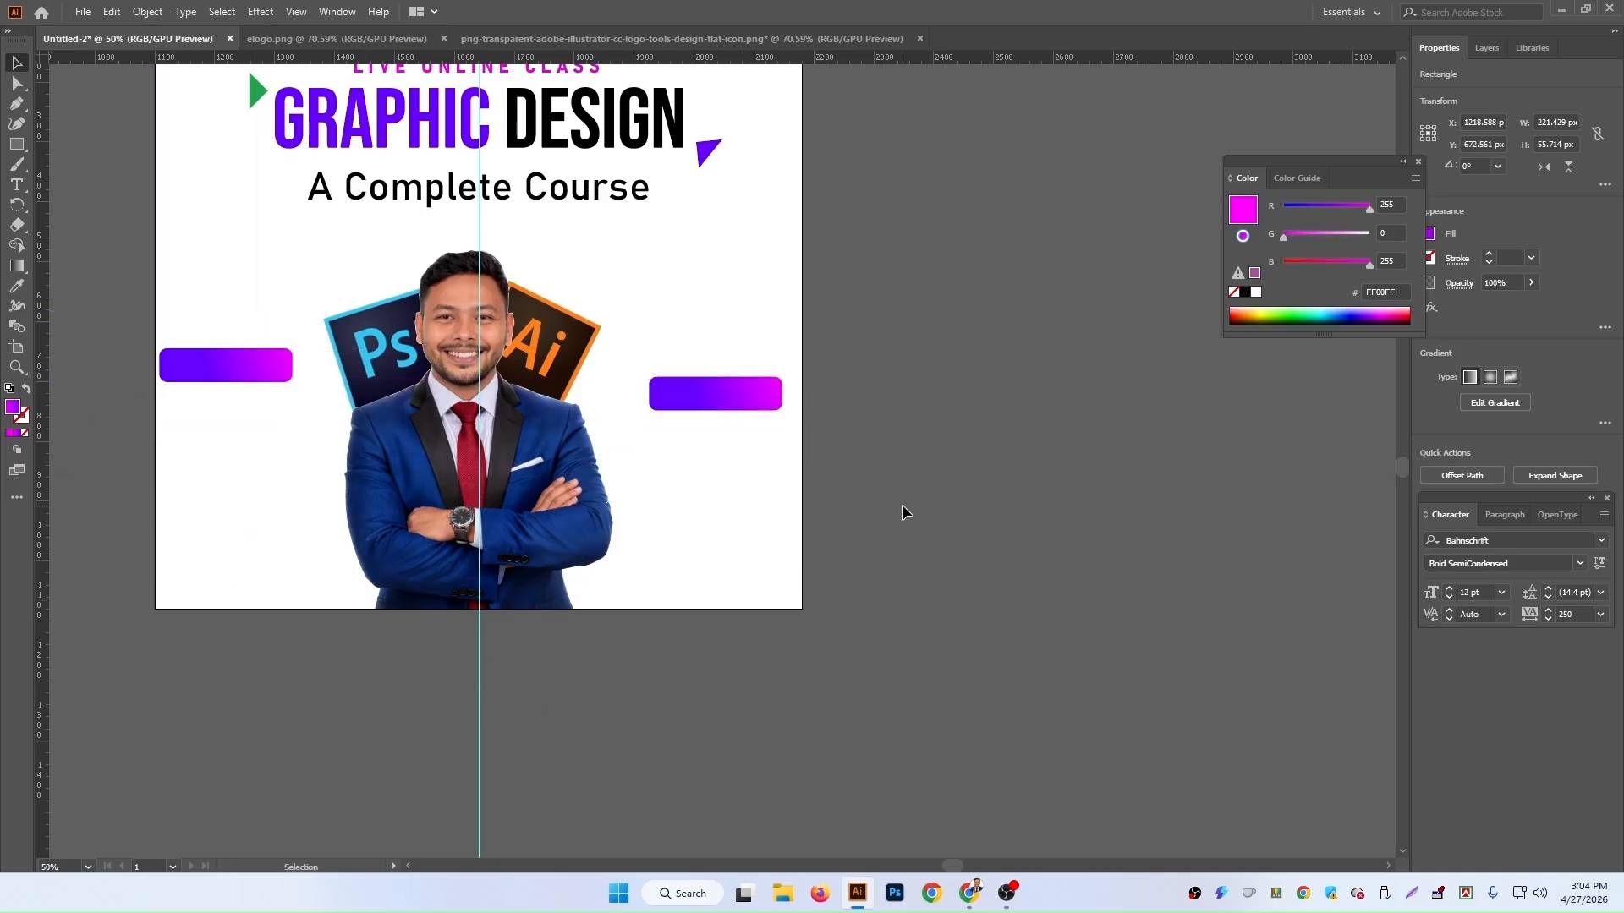
# Step: Make a larger copy of the rectangle, about 269 x 68 px, and swap its fill to a stroke
pyautogui.click(901, 504)
pyautogui.scroll(1, 902, 504)
pyautogui.click(707, 462)
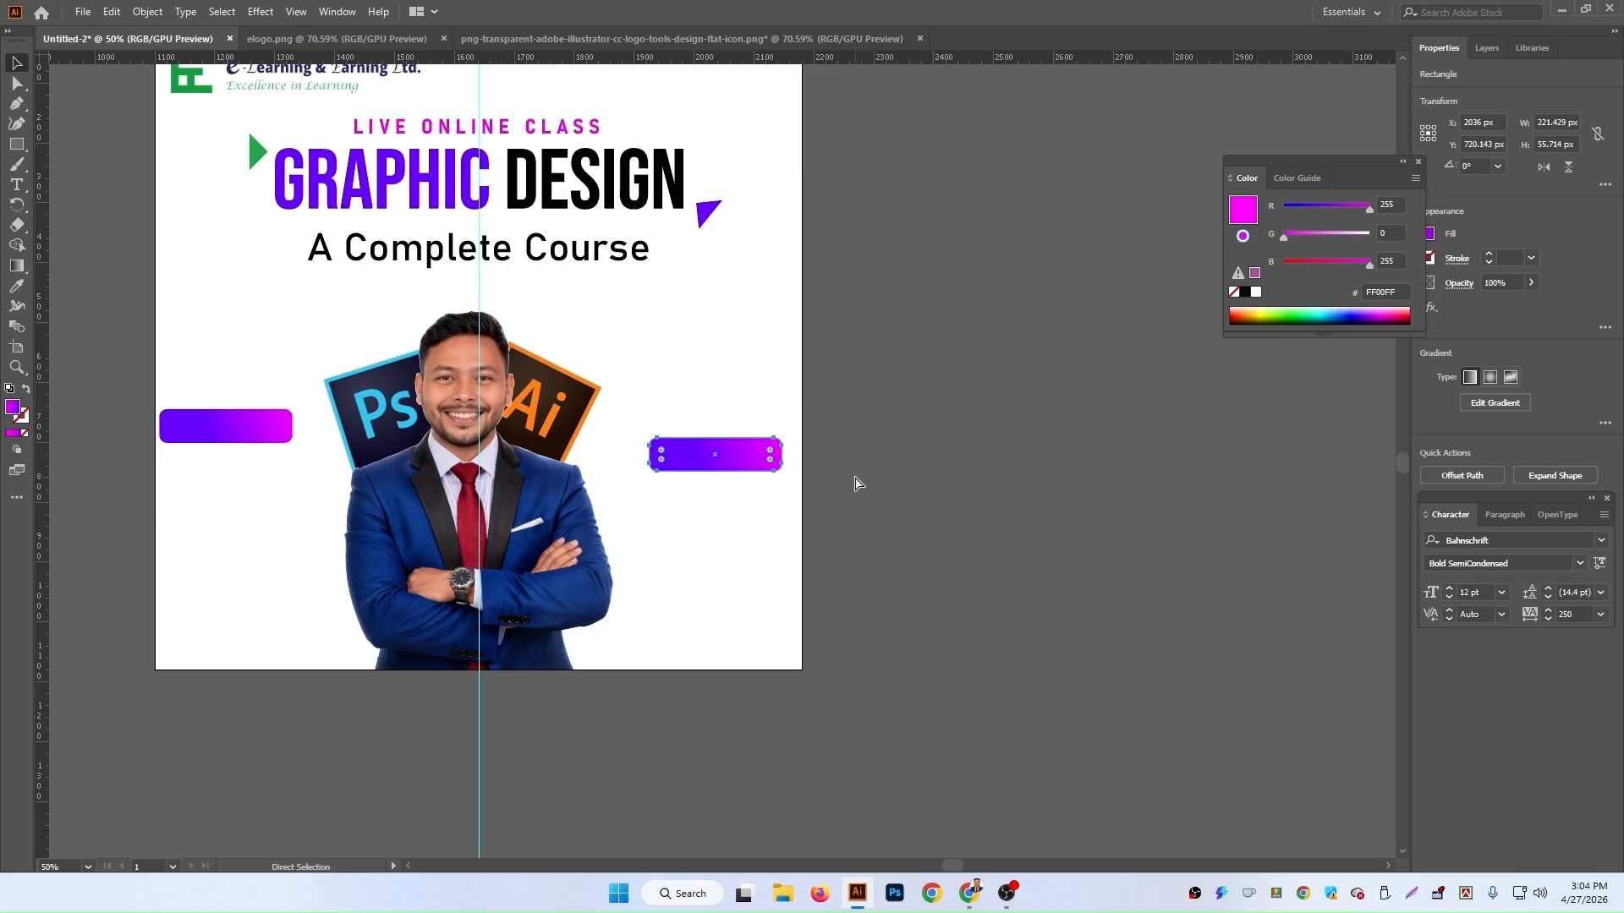
pyautogui.click(256, 428)
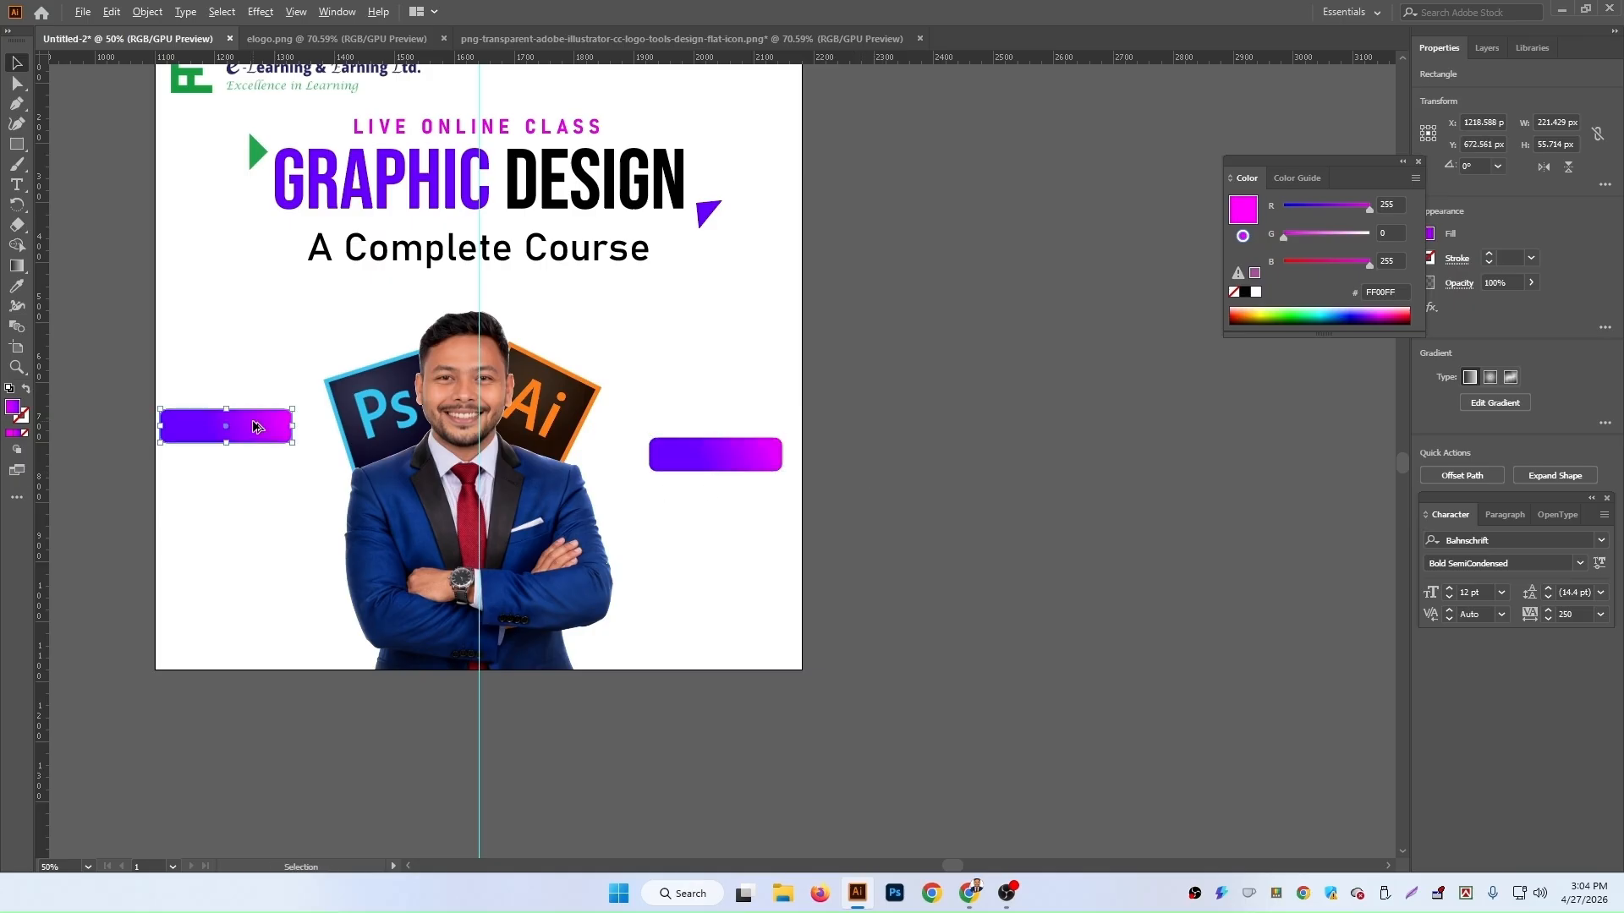
pyautogui.moveTo(256, 429); pyautogui.dragTo(714, 403)
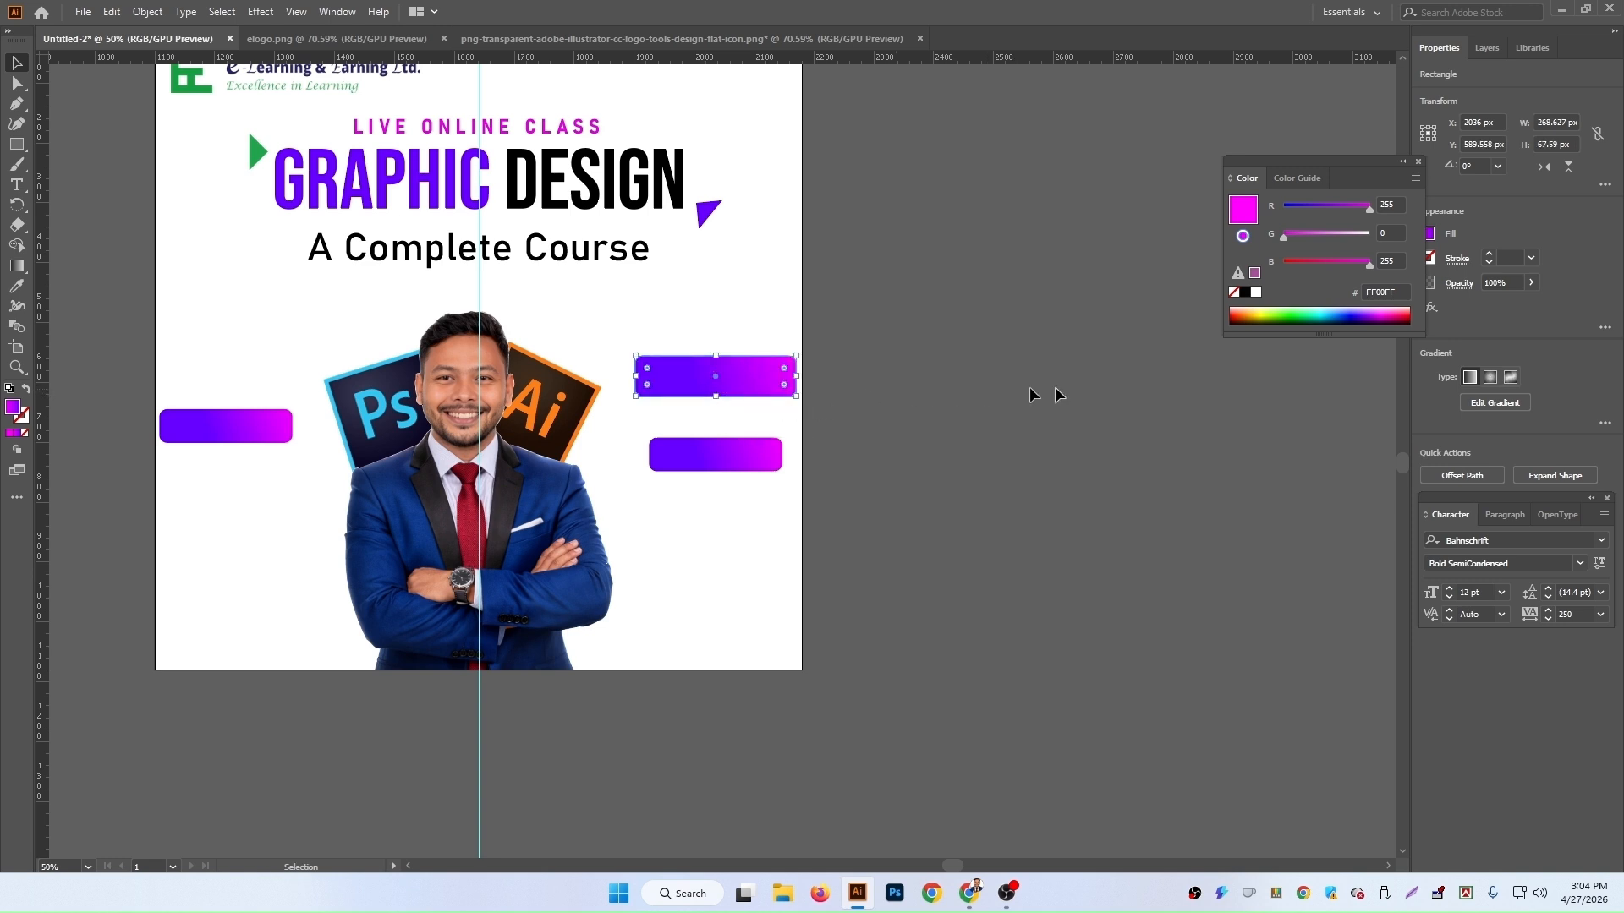
pyautogui.click(26, 390)
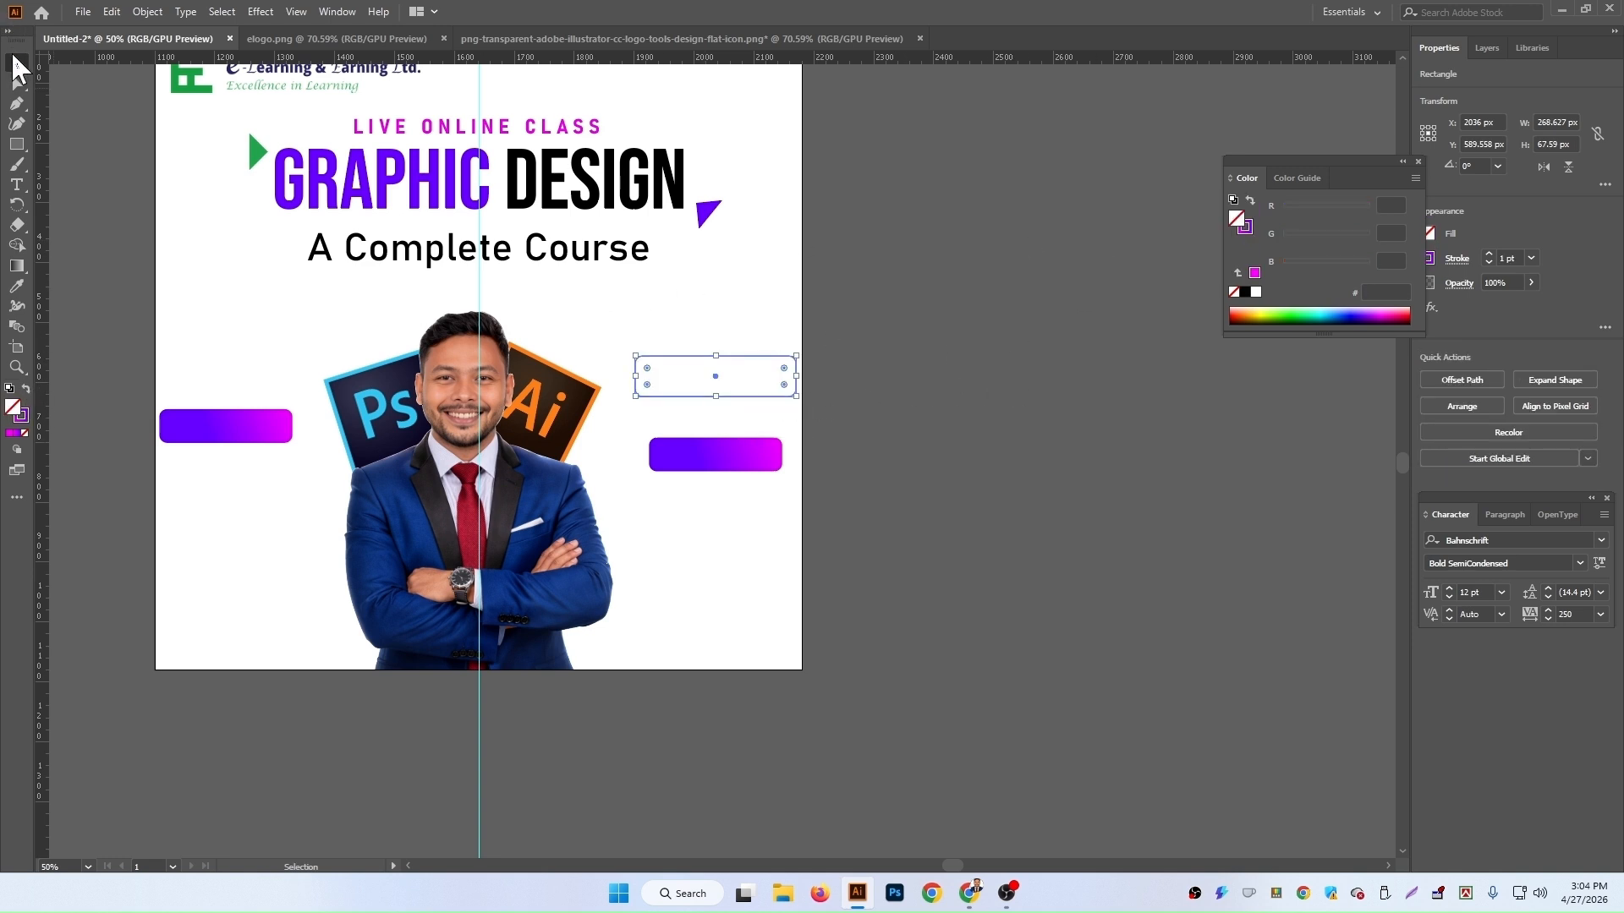
# Step: Move the outline frame down so it surrounds the right gradient rectangle
pyautogui.click(925, 430)
pyautogui.moveTo(717, 392); pyautogui.dragTo(717, 474)
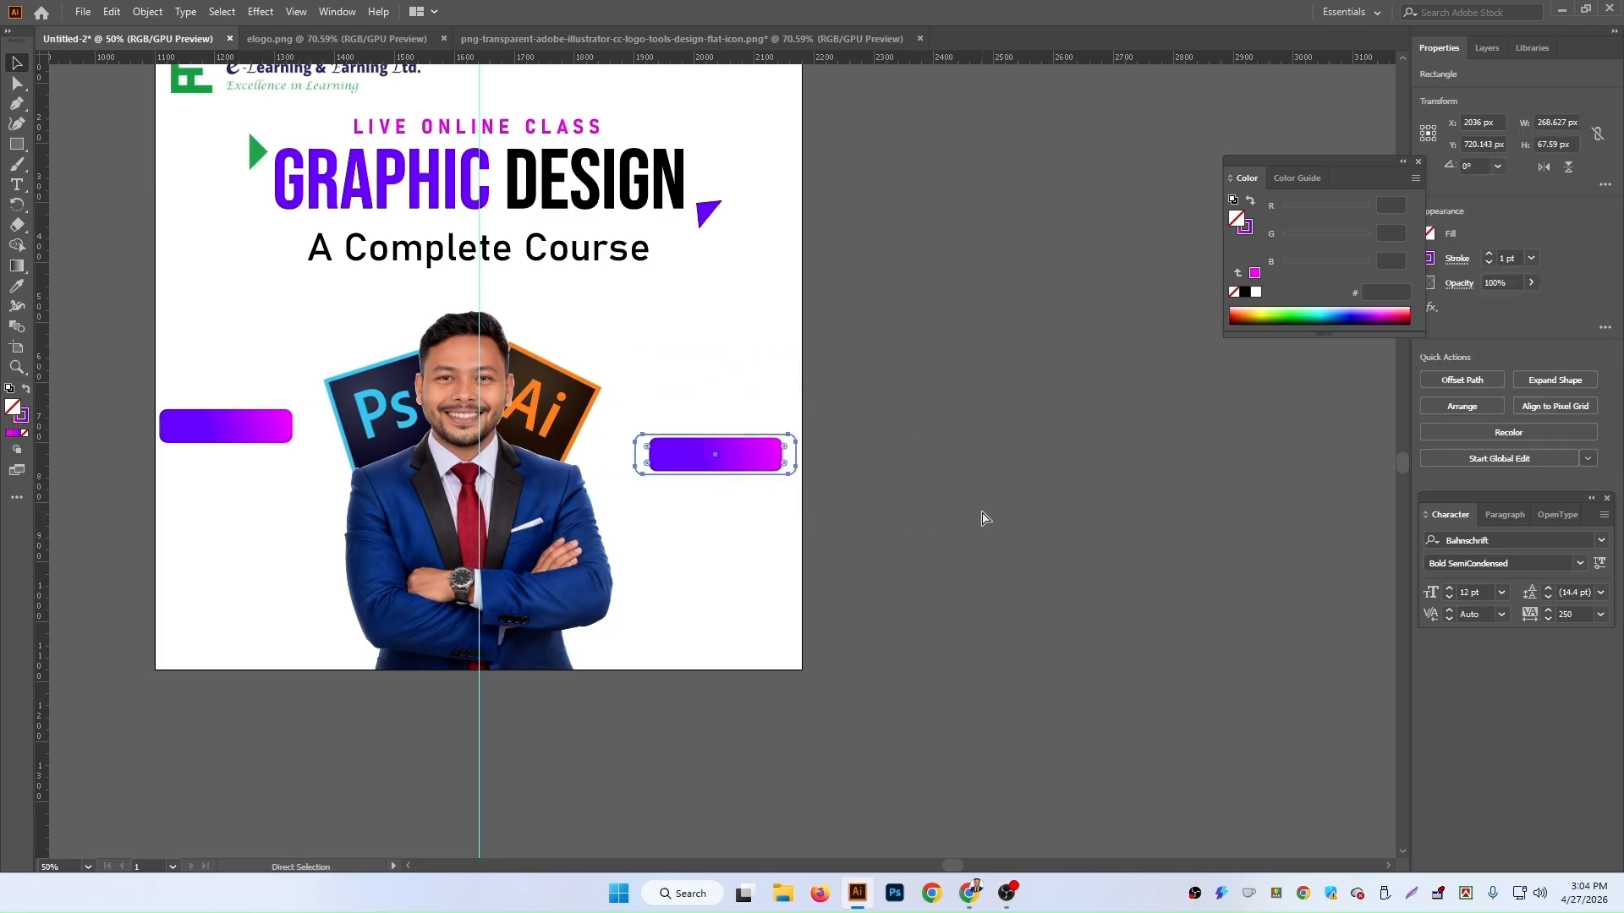
pyautogui.hotkey('ctrl', '=')
pyautogui.hotkey('ctrl', '=')
pyautogui.hotkey('ctrl', '=')
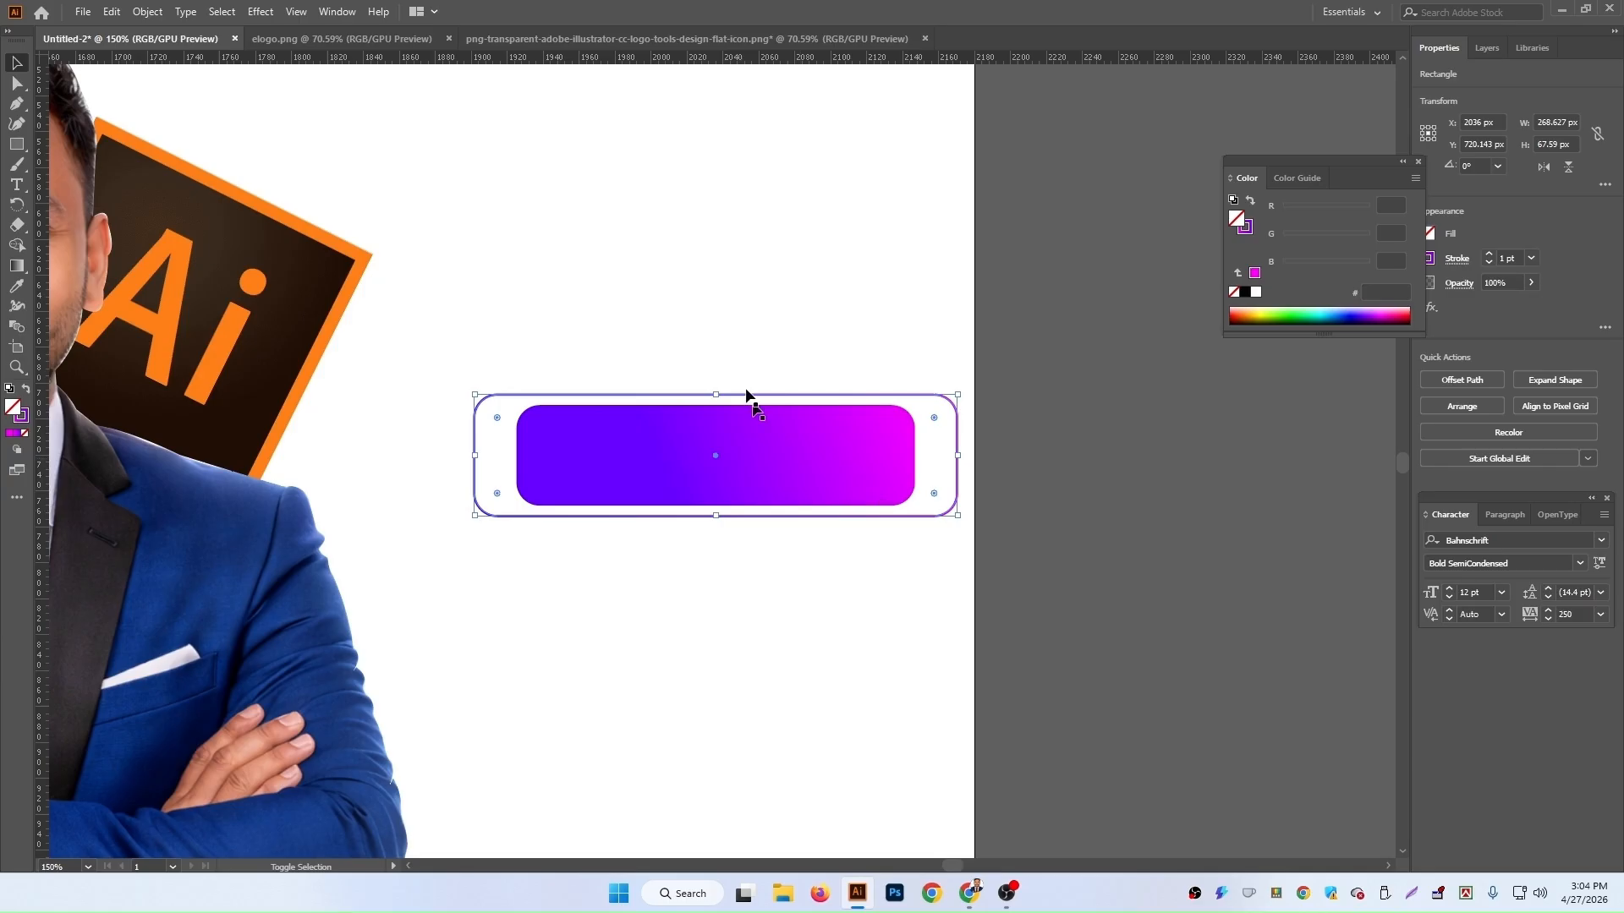
pyautogui.keyDown('shift'); pyautogui.click(754, 457); pyautogui.keyUp('shift')
pyautogui.click(1563, 378)
pyautogui.press('a')
pyautogui.click(608, 471)
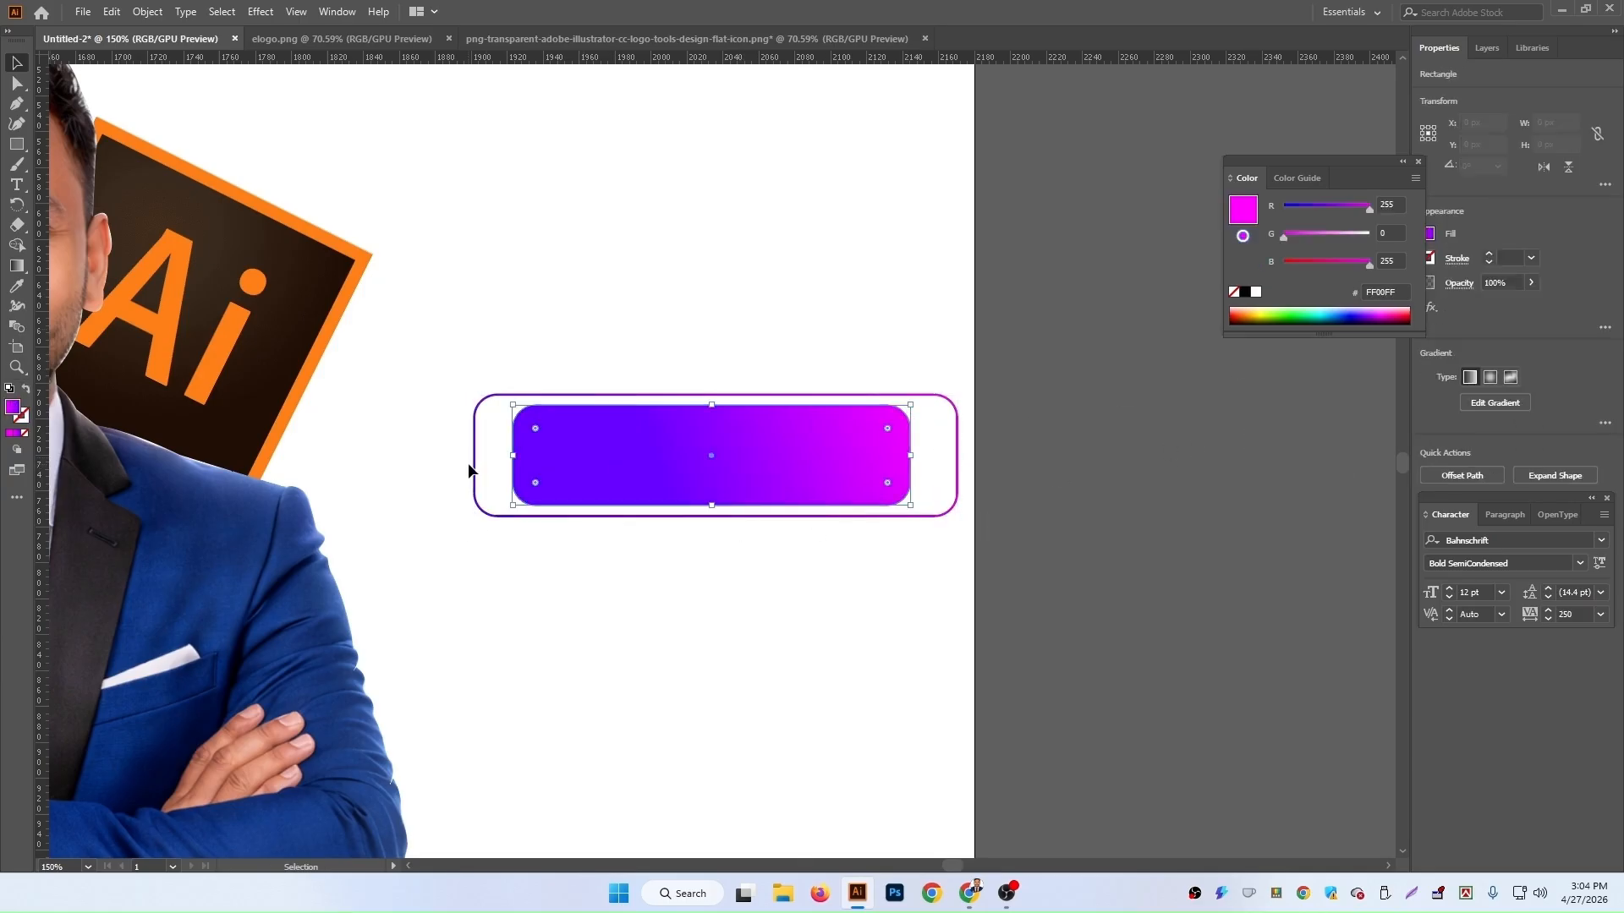
pyautogui.hotkey('ctrl', 'z')
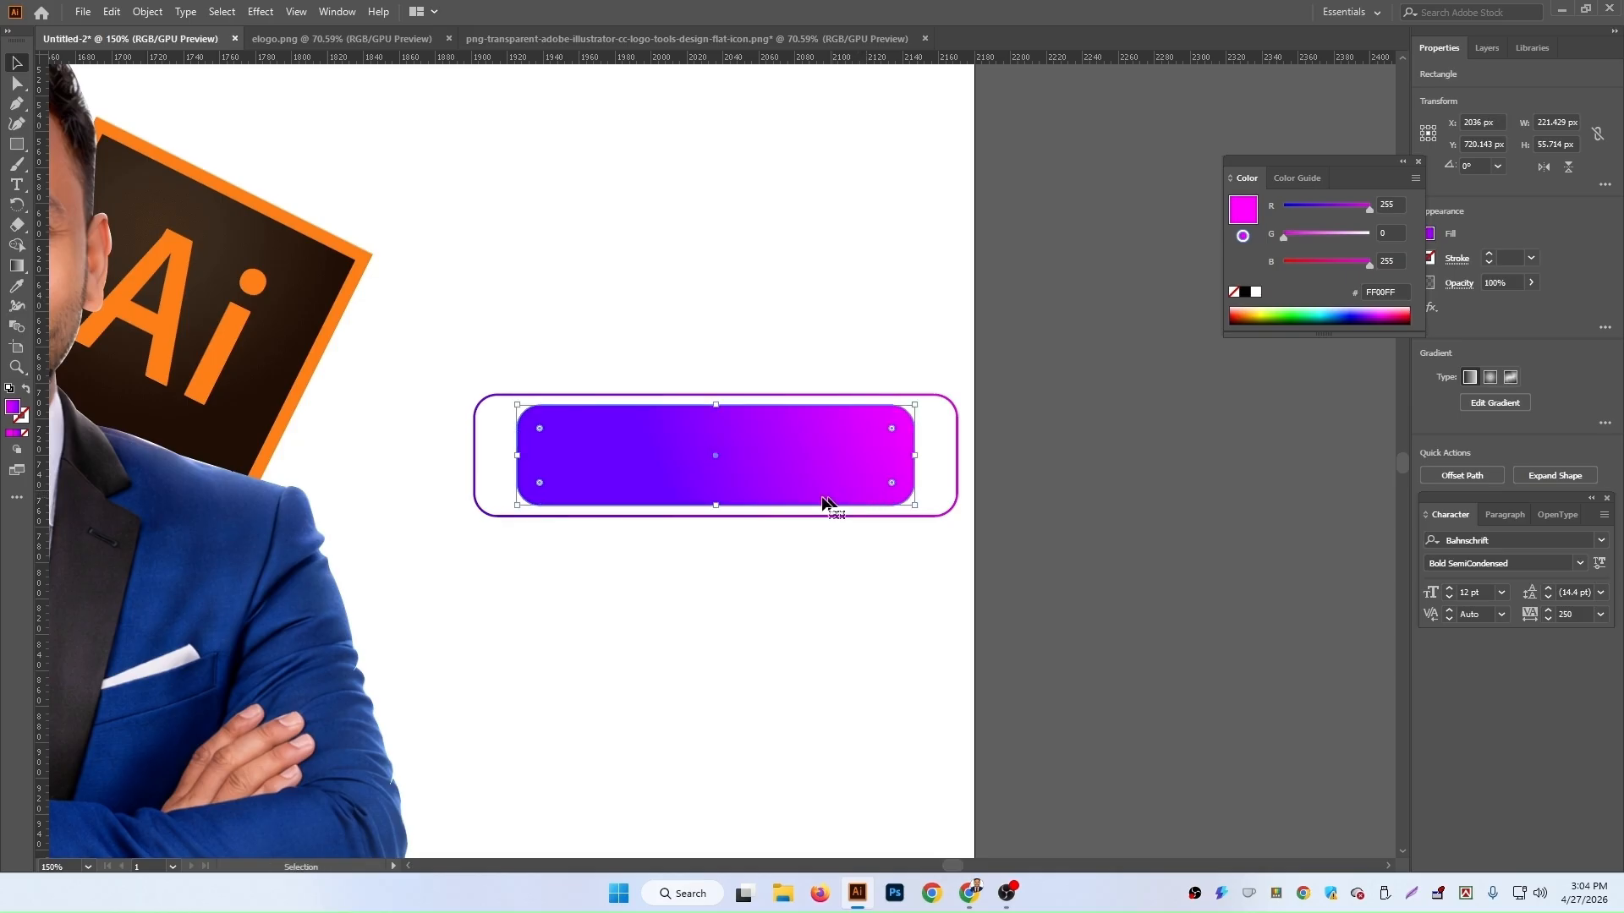
# Step: Narrow the outline frame from both sides to fit closer around the inner rectangle
pyautogui.click(473, 464)
pyautogui.moveTo(474, 455); pyautogui.dragTo(502, 456)
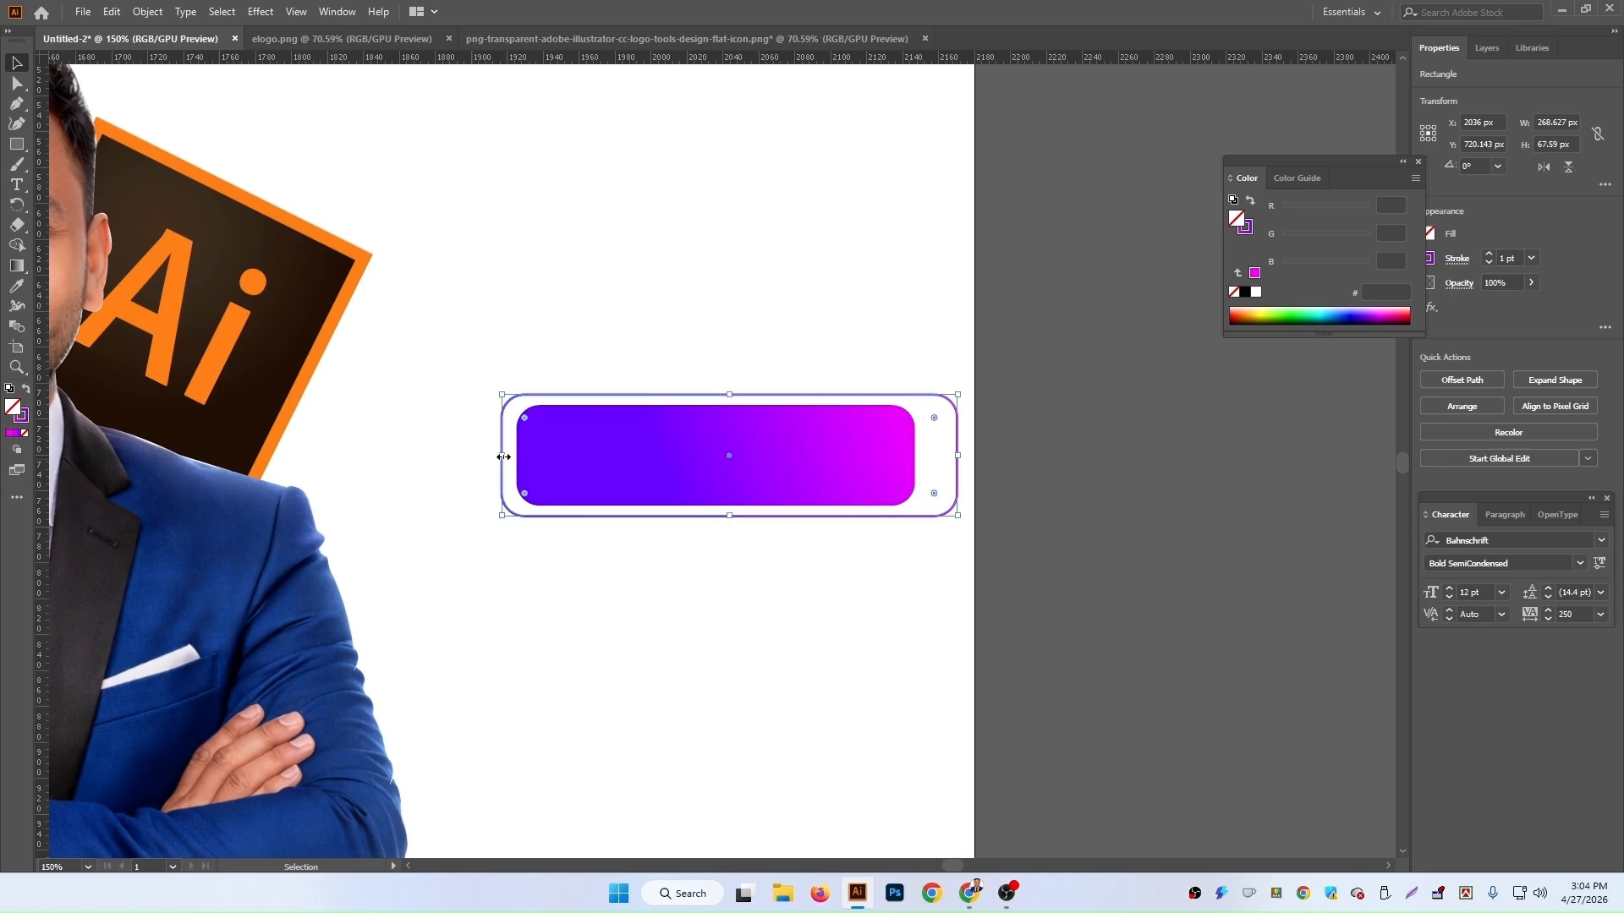
pyautogui.moveTo(958, 455); pyautogui.dragTo(929, 455)
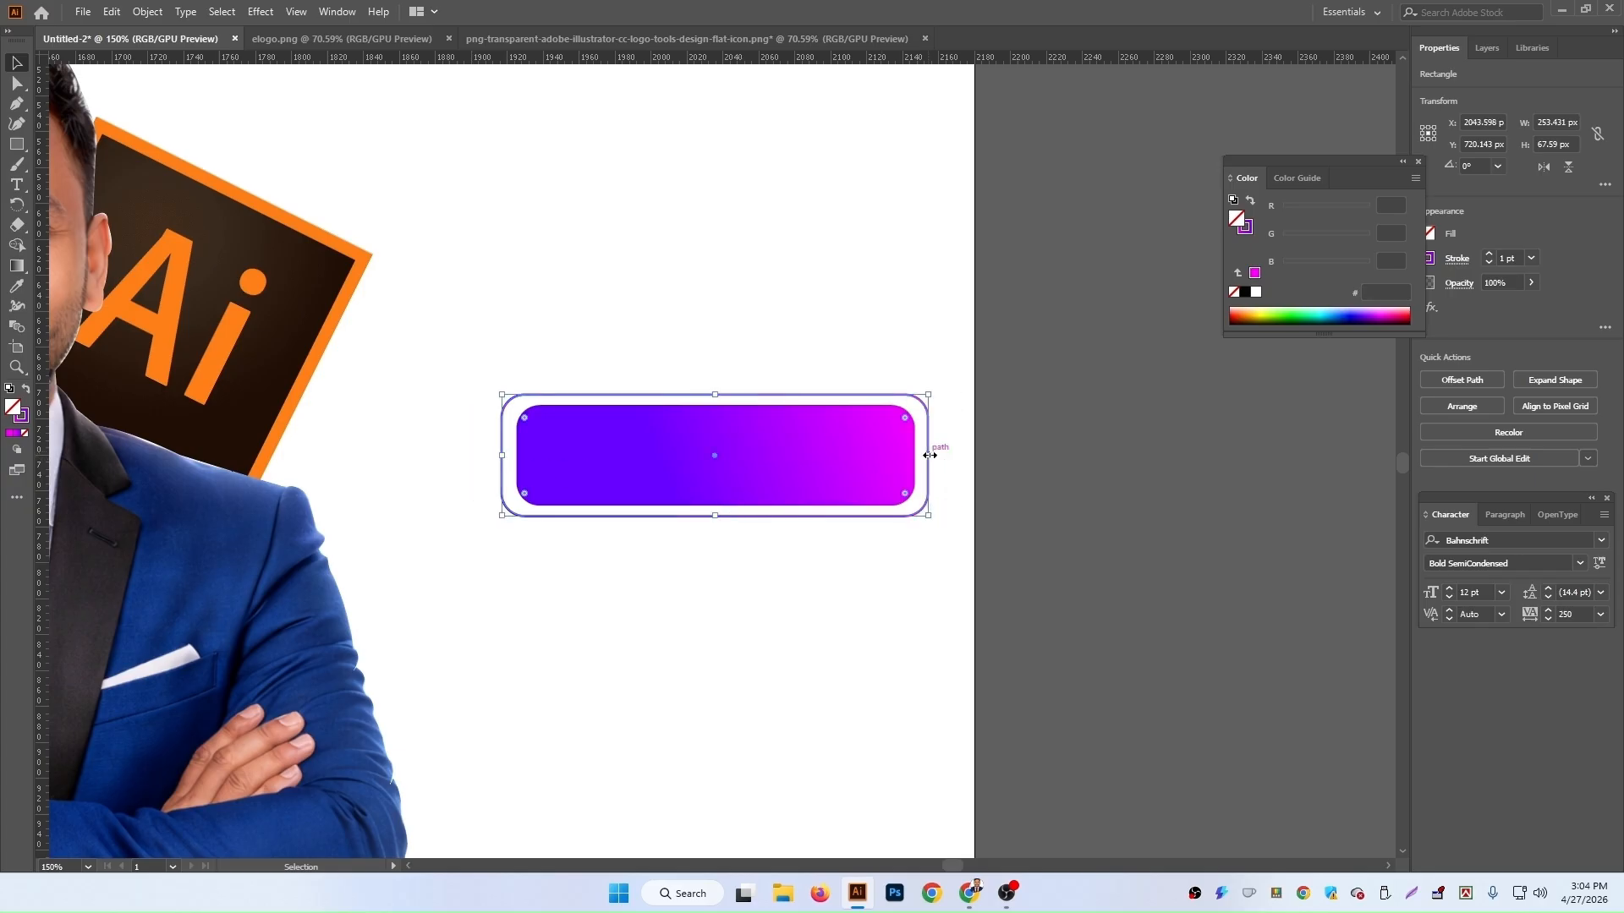
# Step: Select the frame and inner rectangle and align their horizontal centres
pyautogui.click(1153, 494)
pyautogui.moveTo(751, 584); pyautogui.dragTo(749, 353)
pyautogui.click(1485, 378)
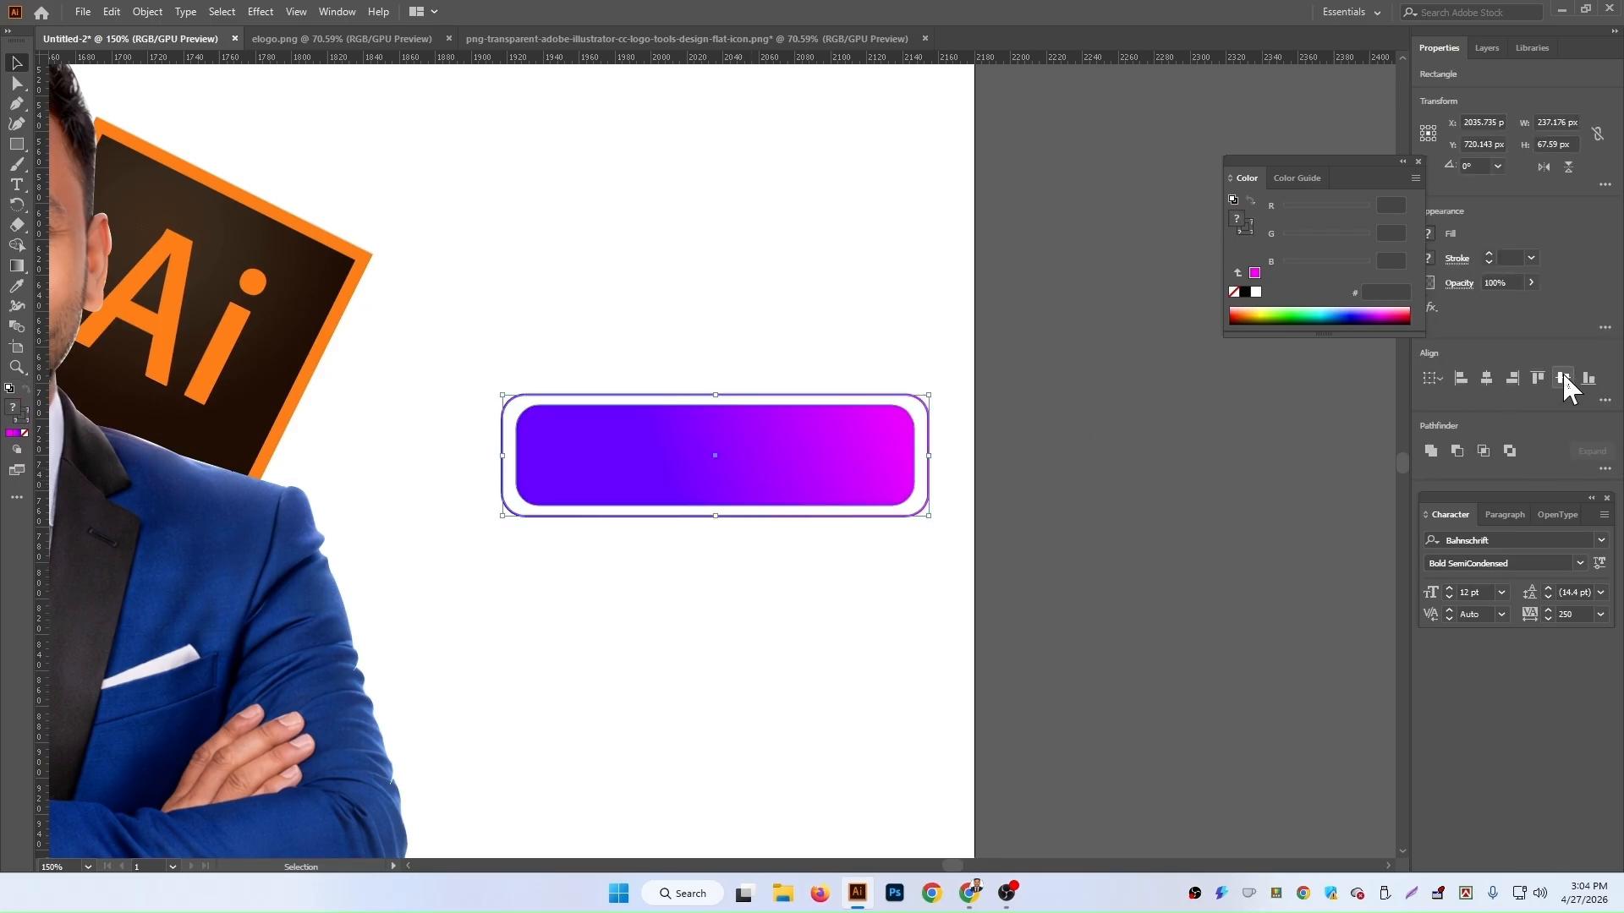
pyautogui.press('a')
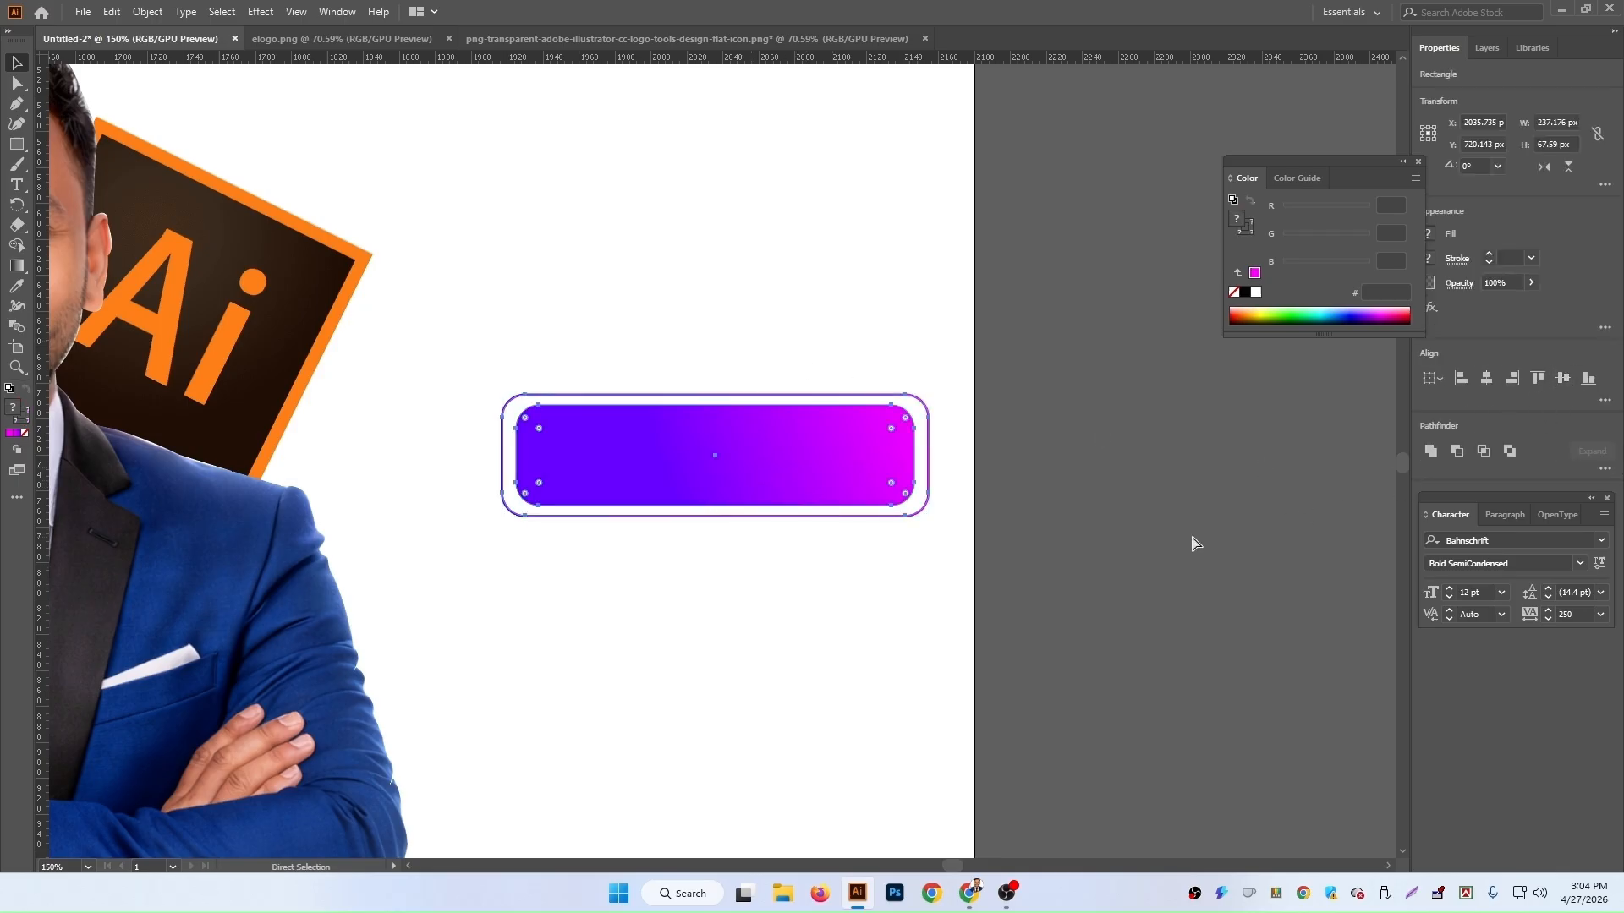
pyautogui.click(1192, 542)
pyautogui.hotkey('ctrl', '-')
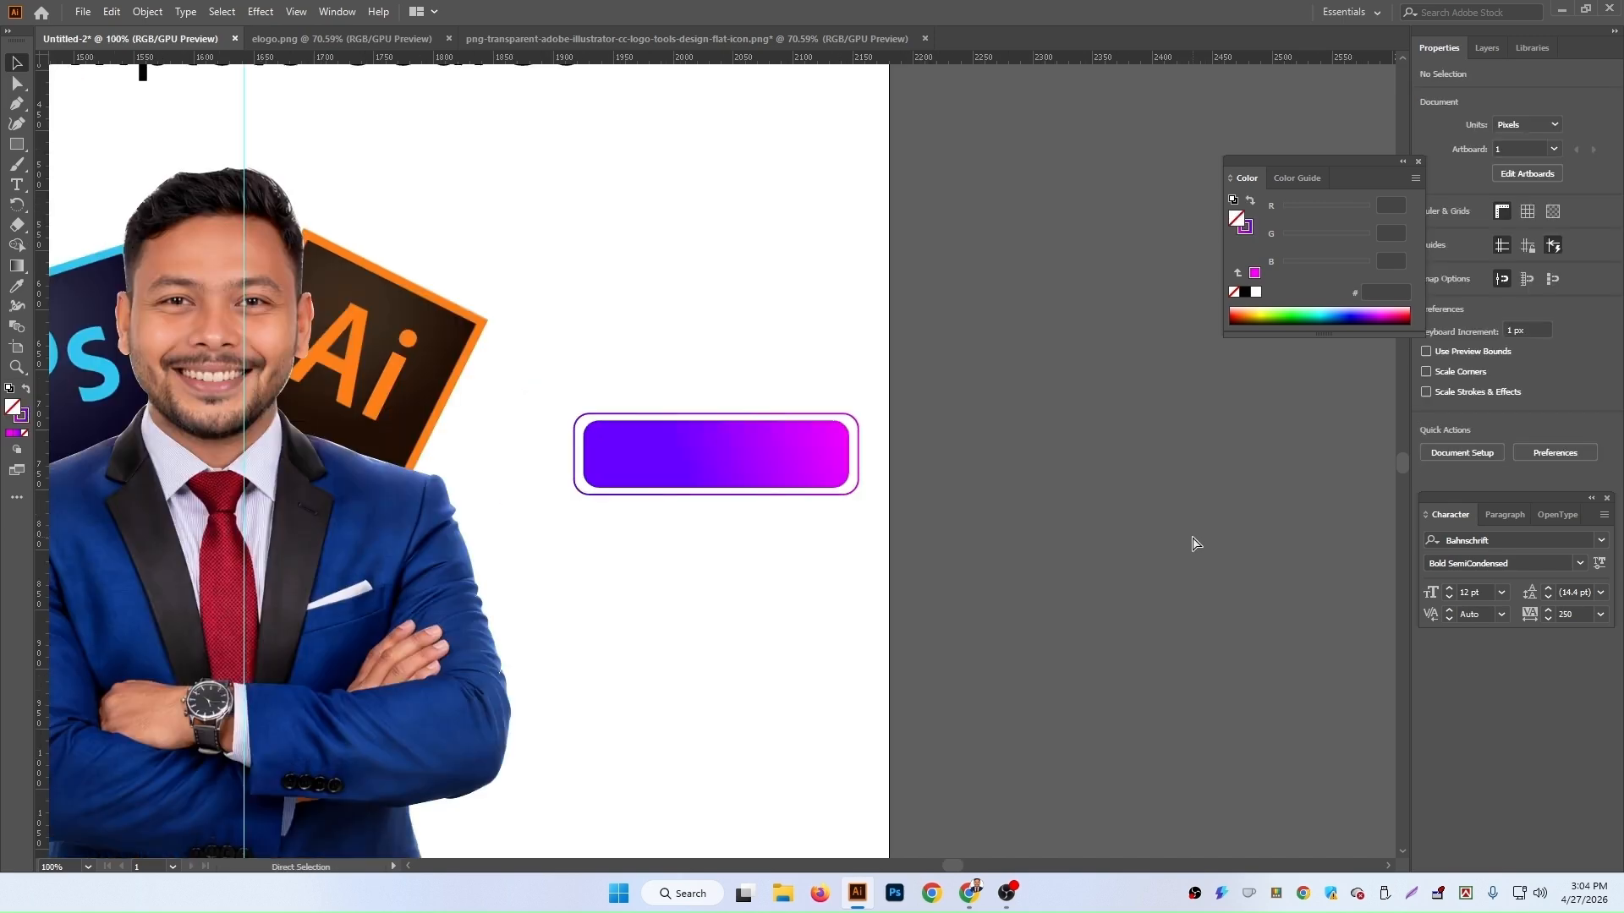
# Step: Shift the framed gradient button slightly to the left
pyautogui.hotkey('ctrl', '-')
pyautogui.scroll(3, 1159, 545)
pyautogui.press('v')
pyautogui.moveTo(736, 570); pyautogui.dragTo(710, 565)
pyautogui.click(966, 519)
pyautogui.scroll(-3, 947, 519)
pyautogui.scroll(2, 851, 482)
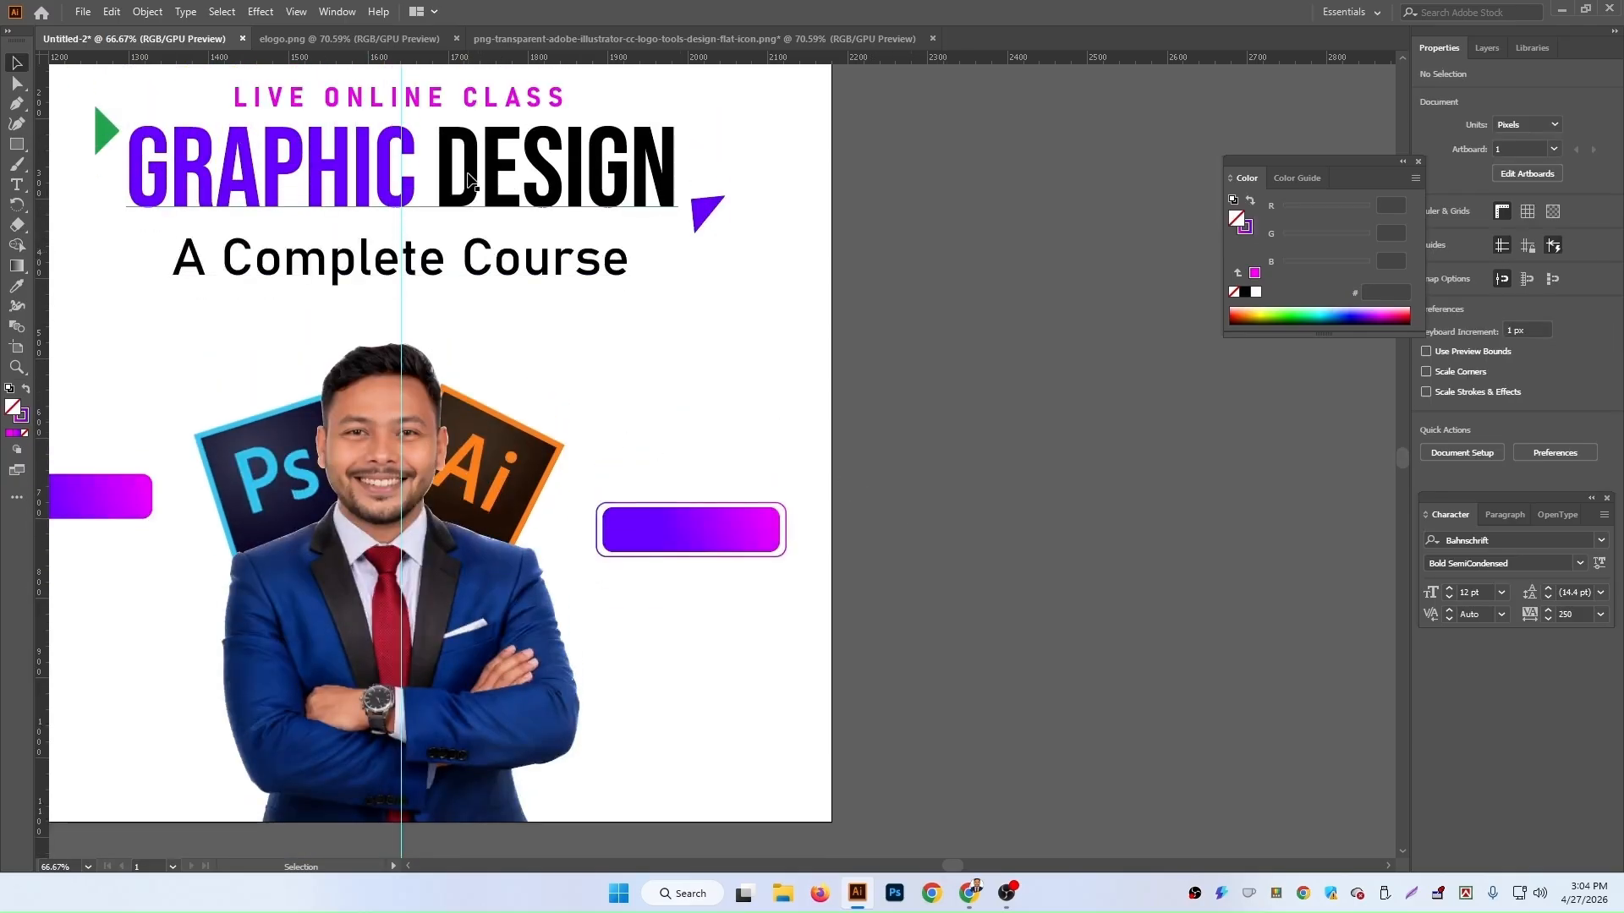
# Step: Duplicate the 'A Complete Course' text onto the framed gradient button
pyautogui.click(490, 266)
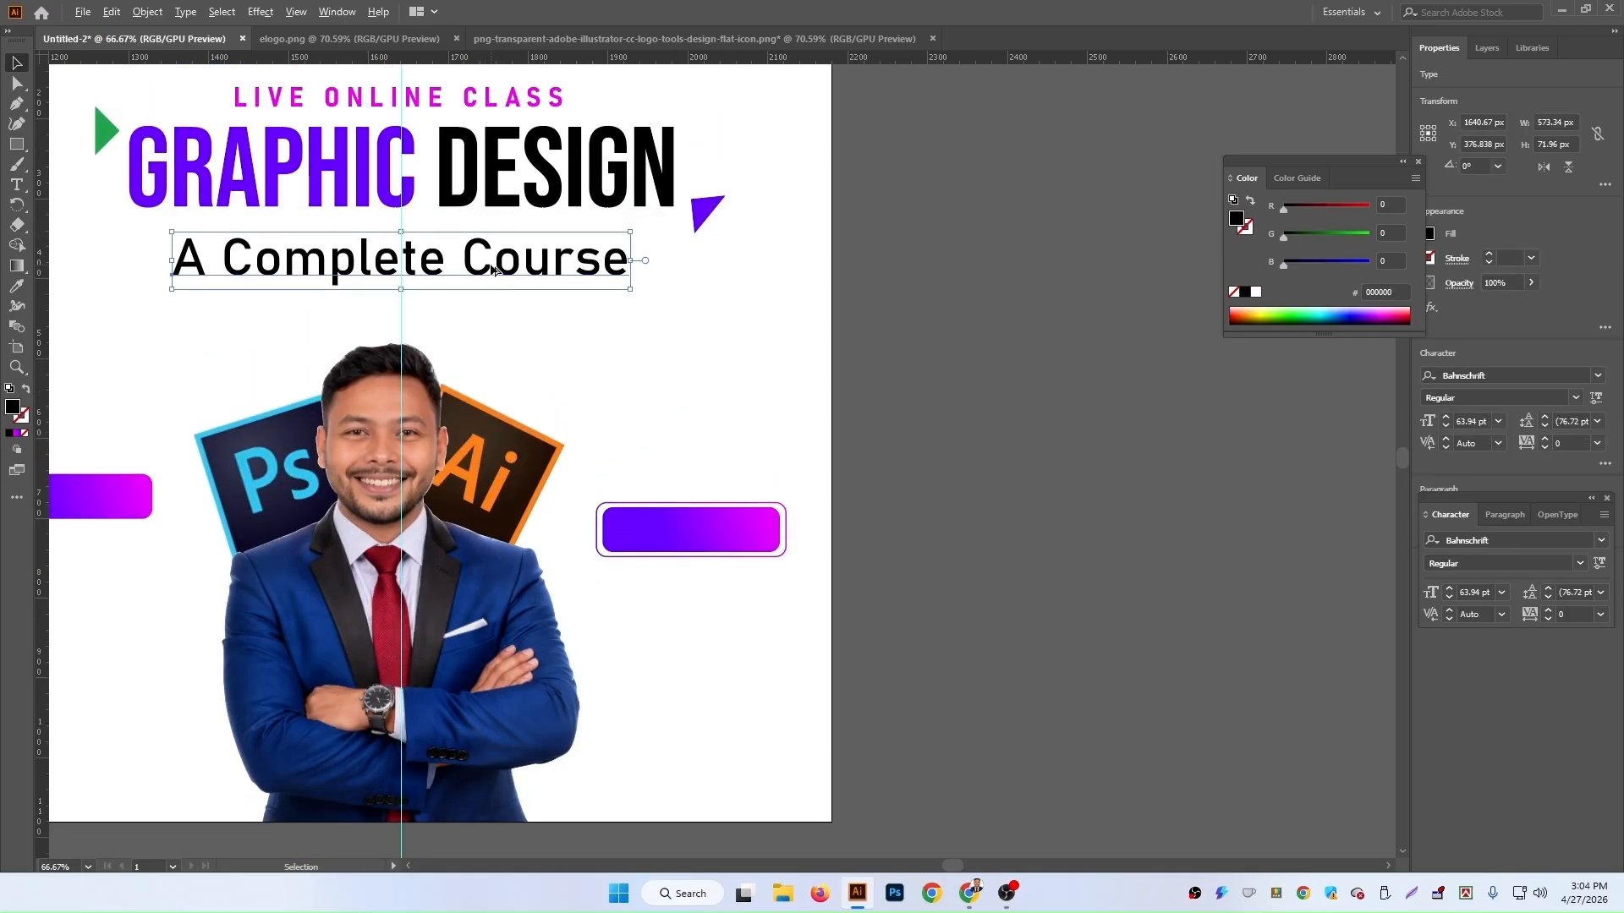
pyautogui.moveTo(494, 269); pyautogui.dragTo(970, 577)
pyautogui.moveTo(984, 548); pyautogui.dragTo(981, 567)
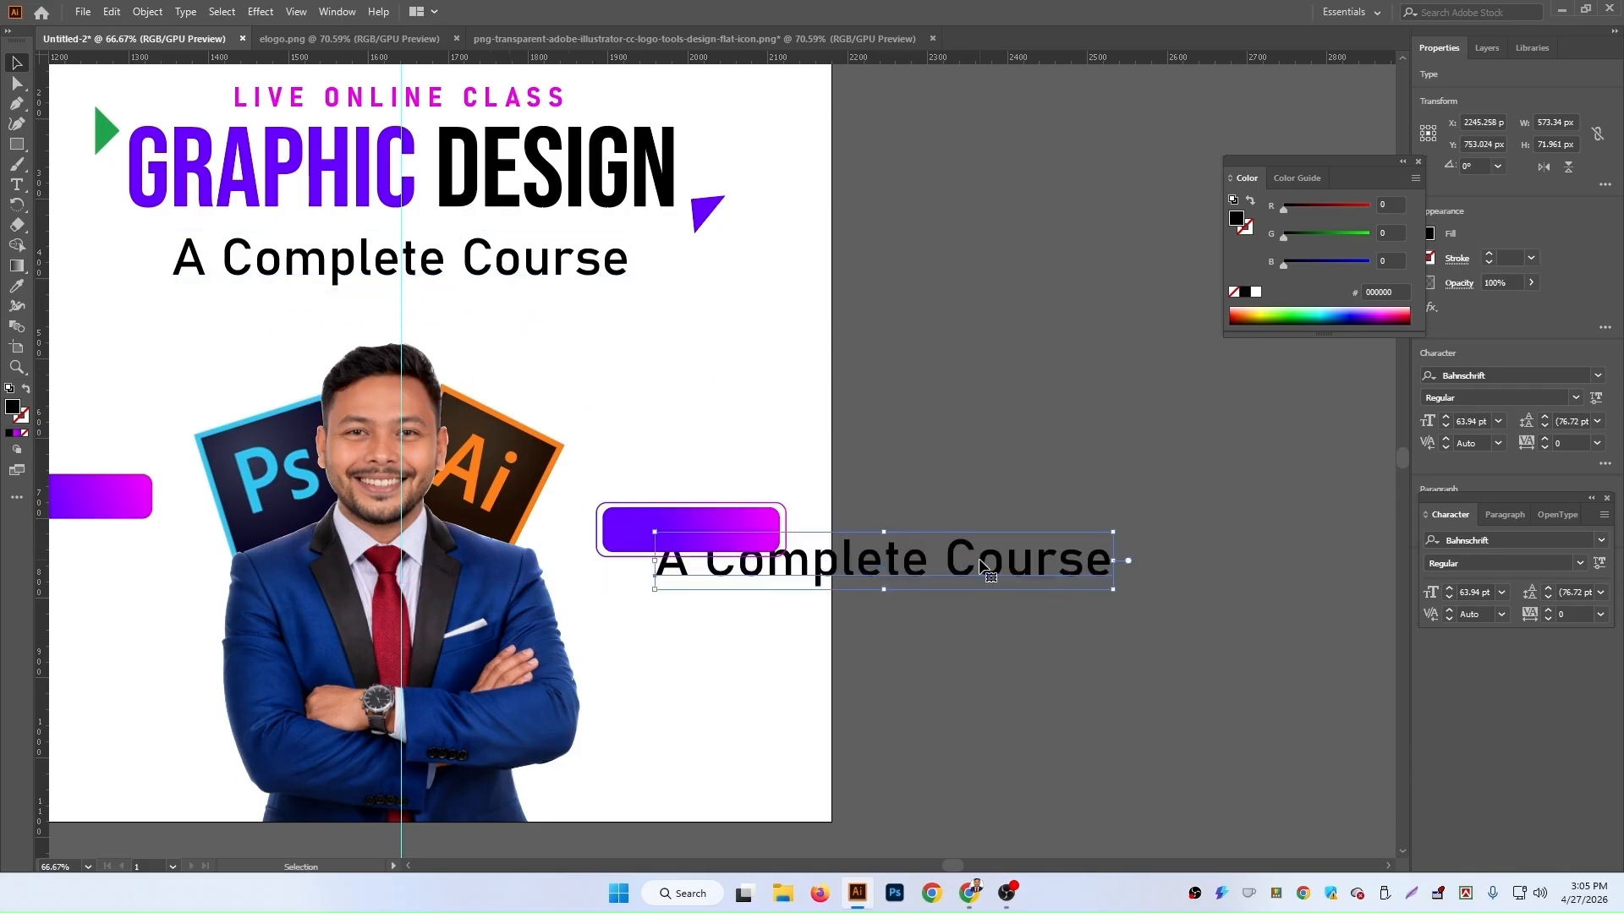
# Step: Replace the duplicated text's content with 'Offer Price'
pyautogui.doubleClick(979, 560)
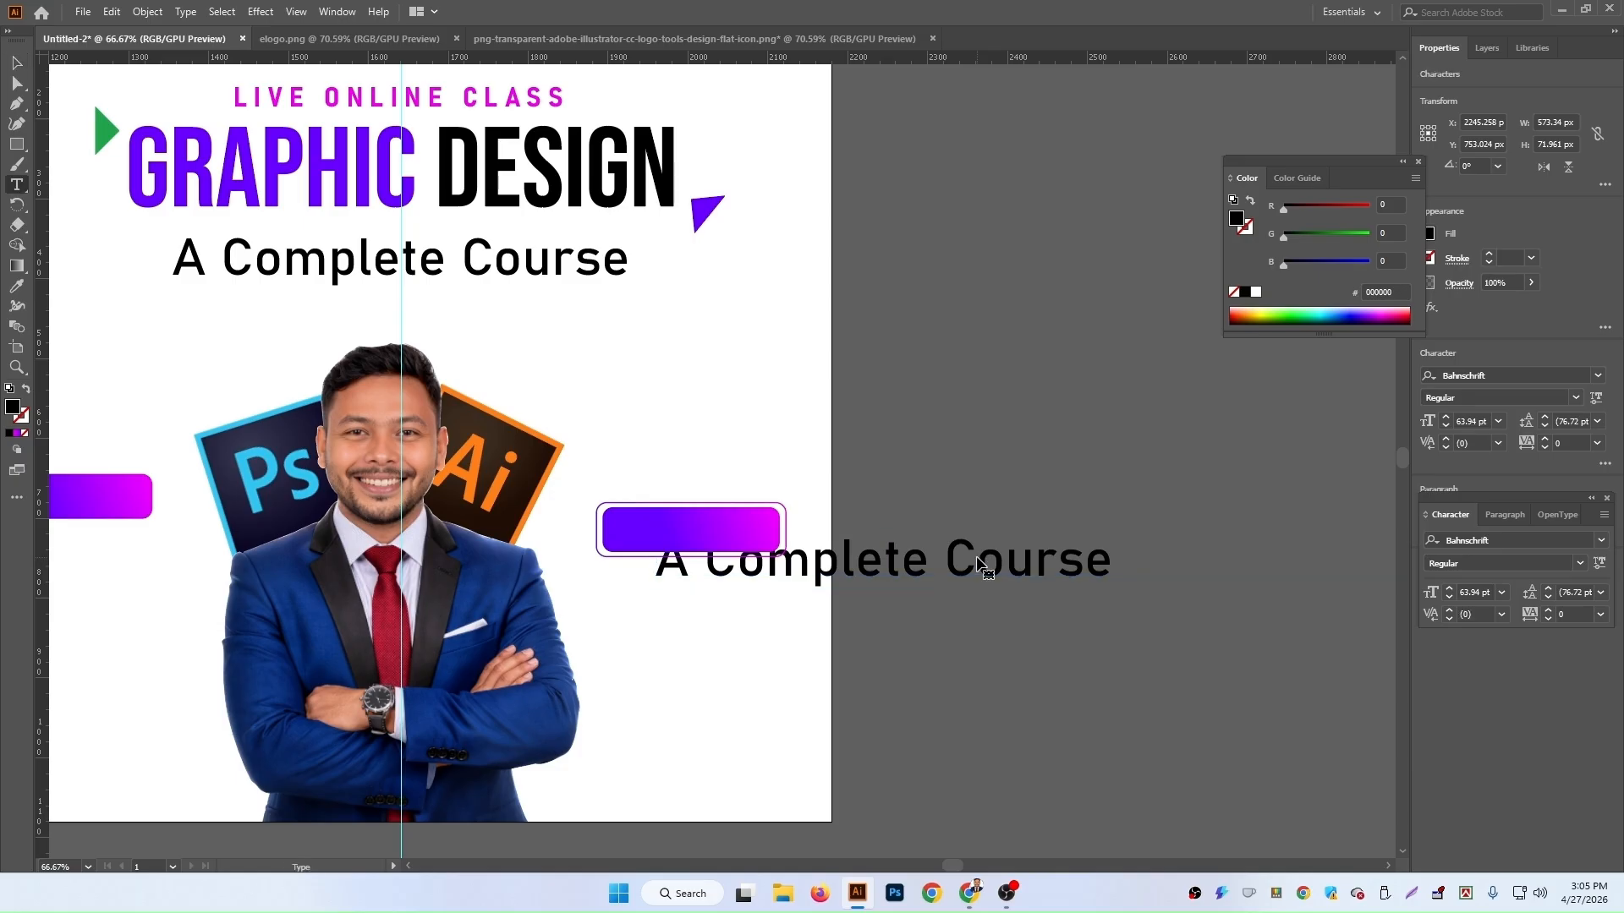
pyautogui.hotkey('ctrl', 'a')
pyautogui.write('U')
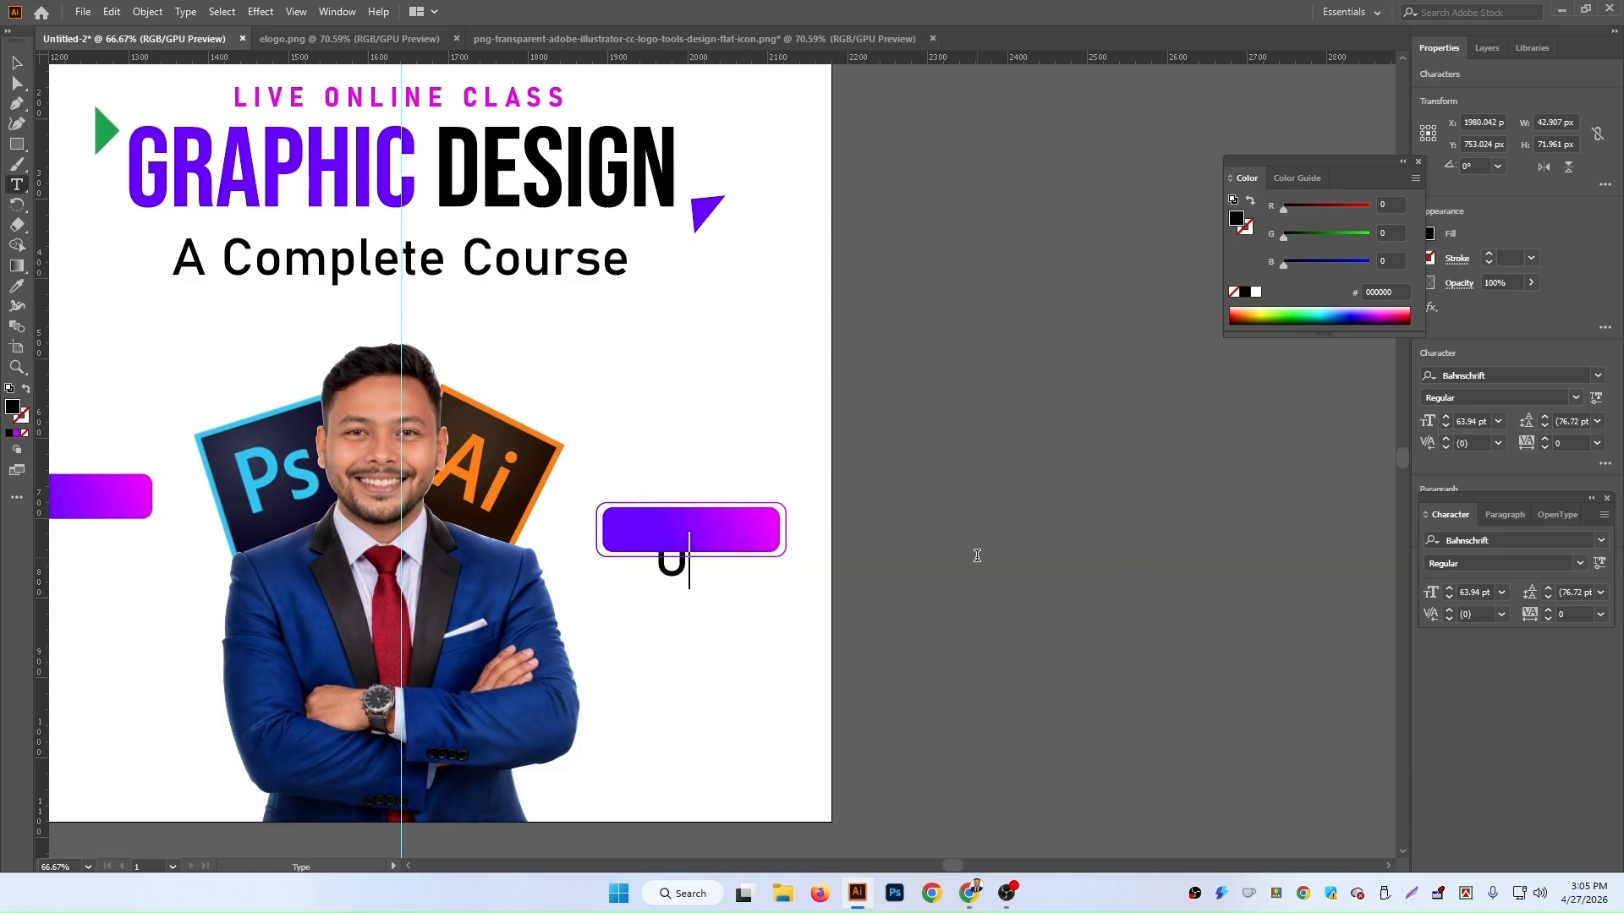
pyautogui.write('ffer P')
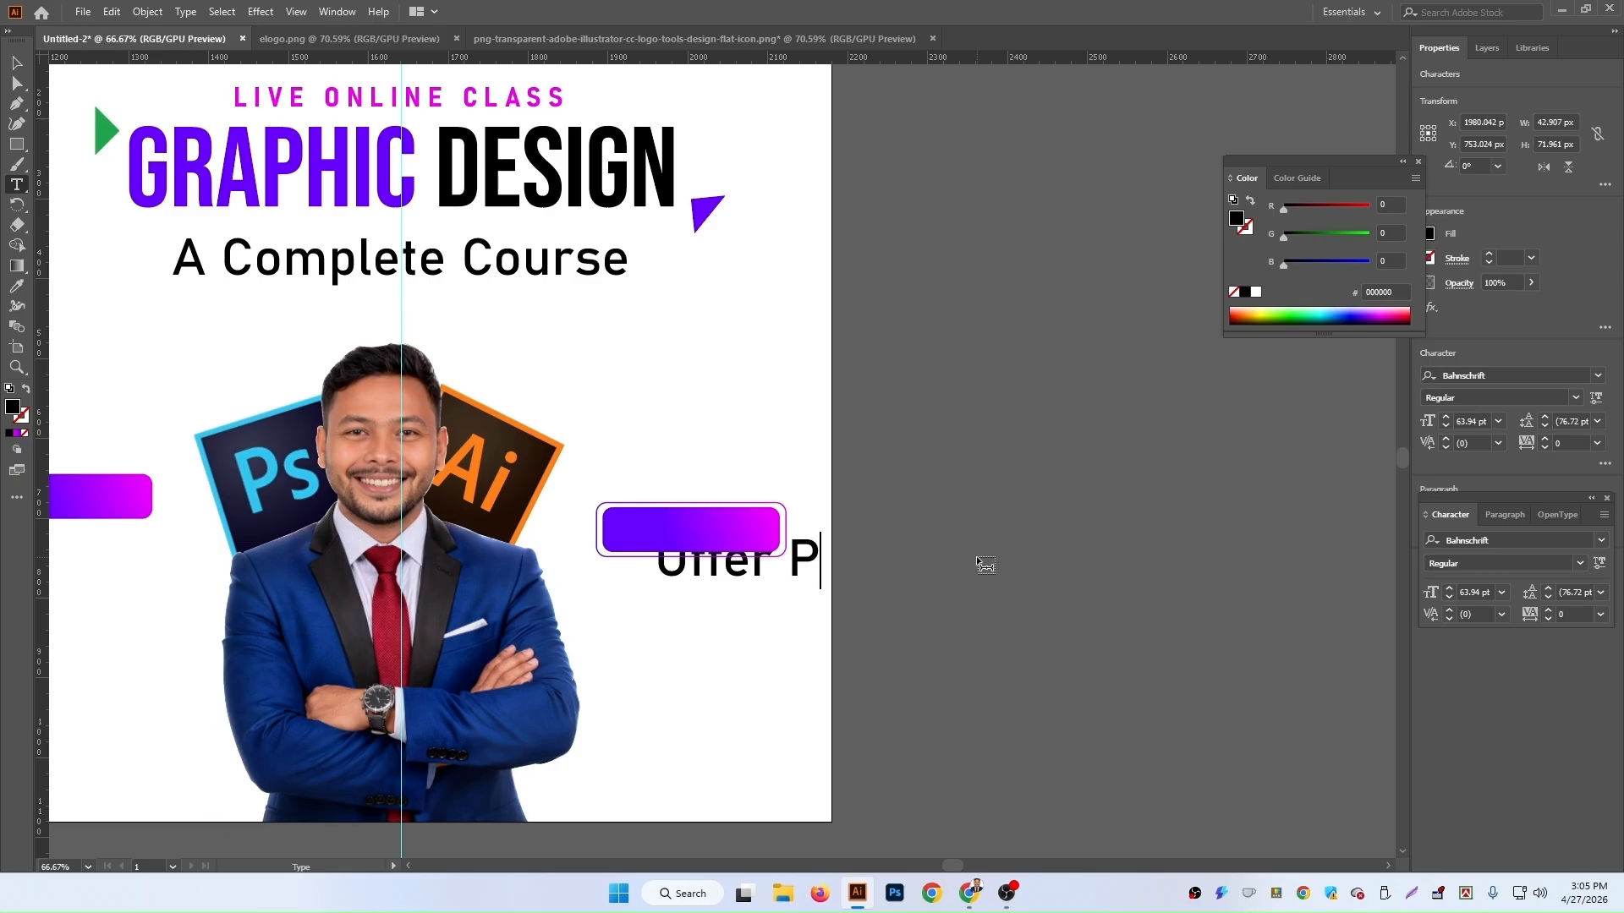
pyautogui.write('rice')
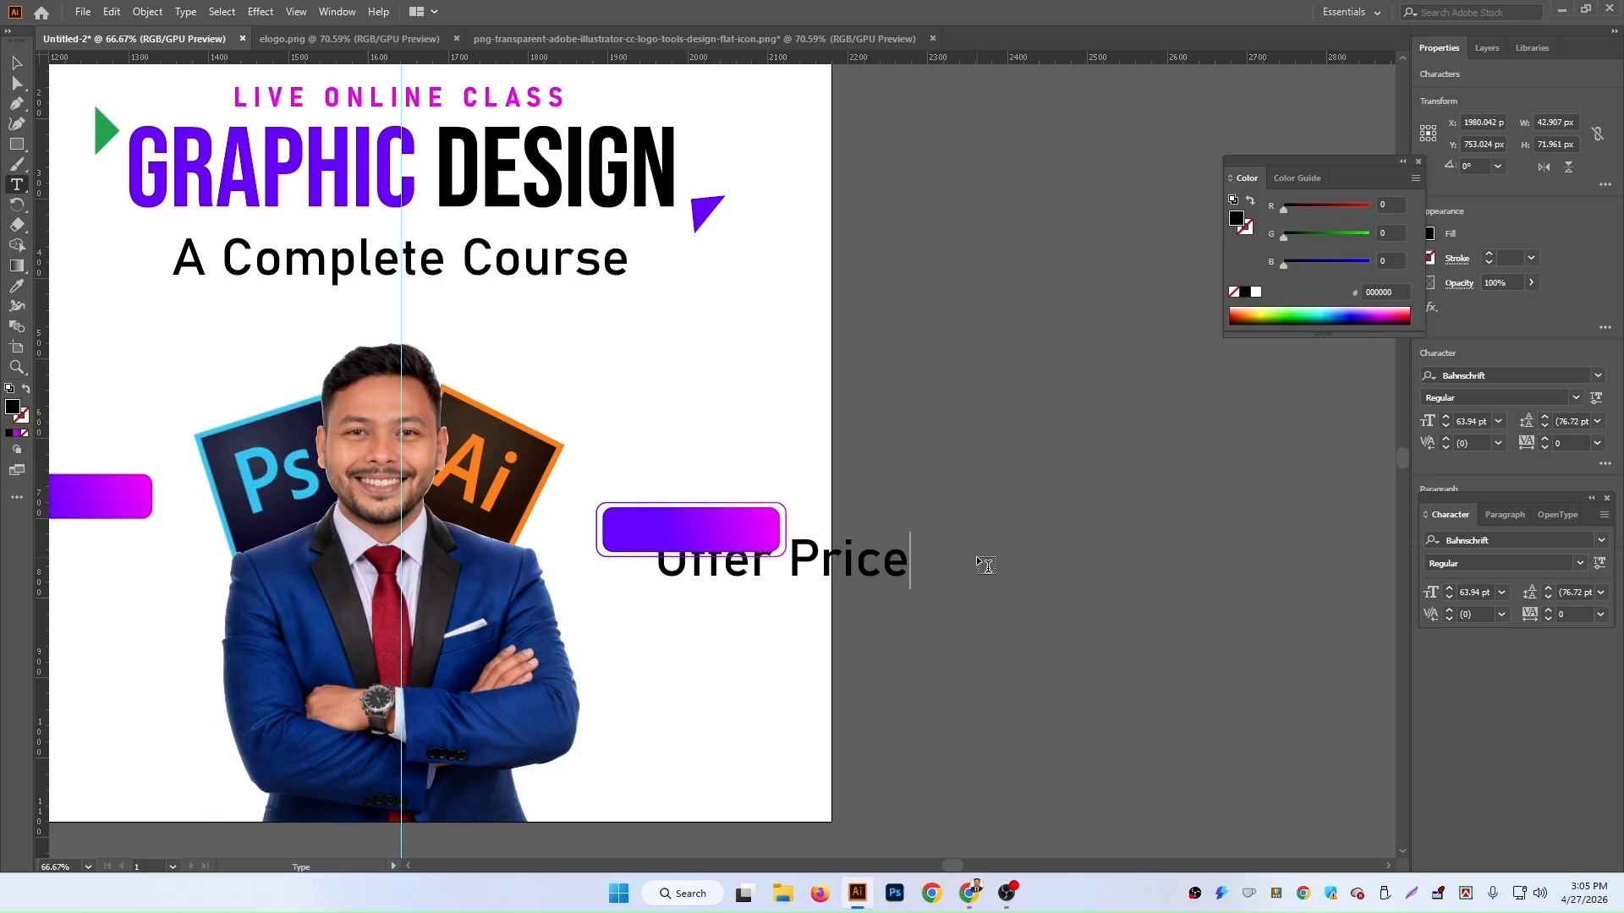
pyautogui.click(16, 63)
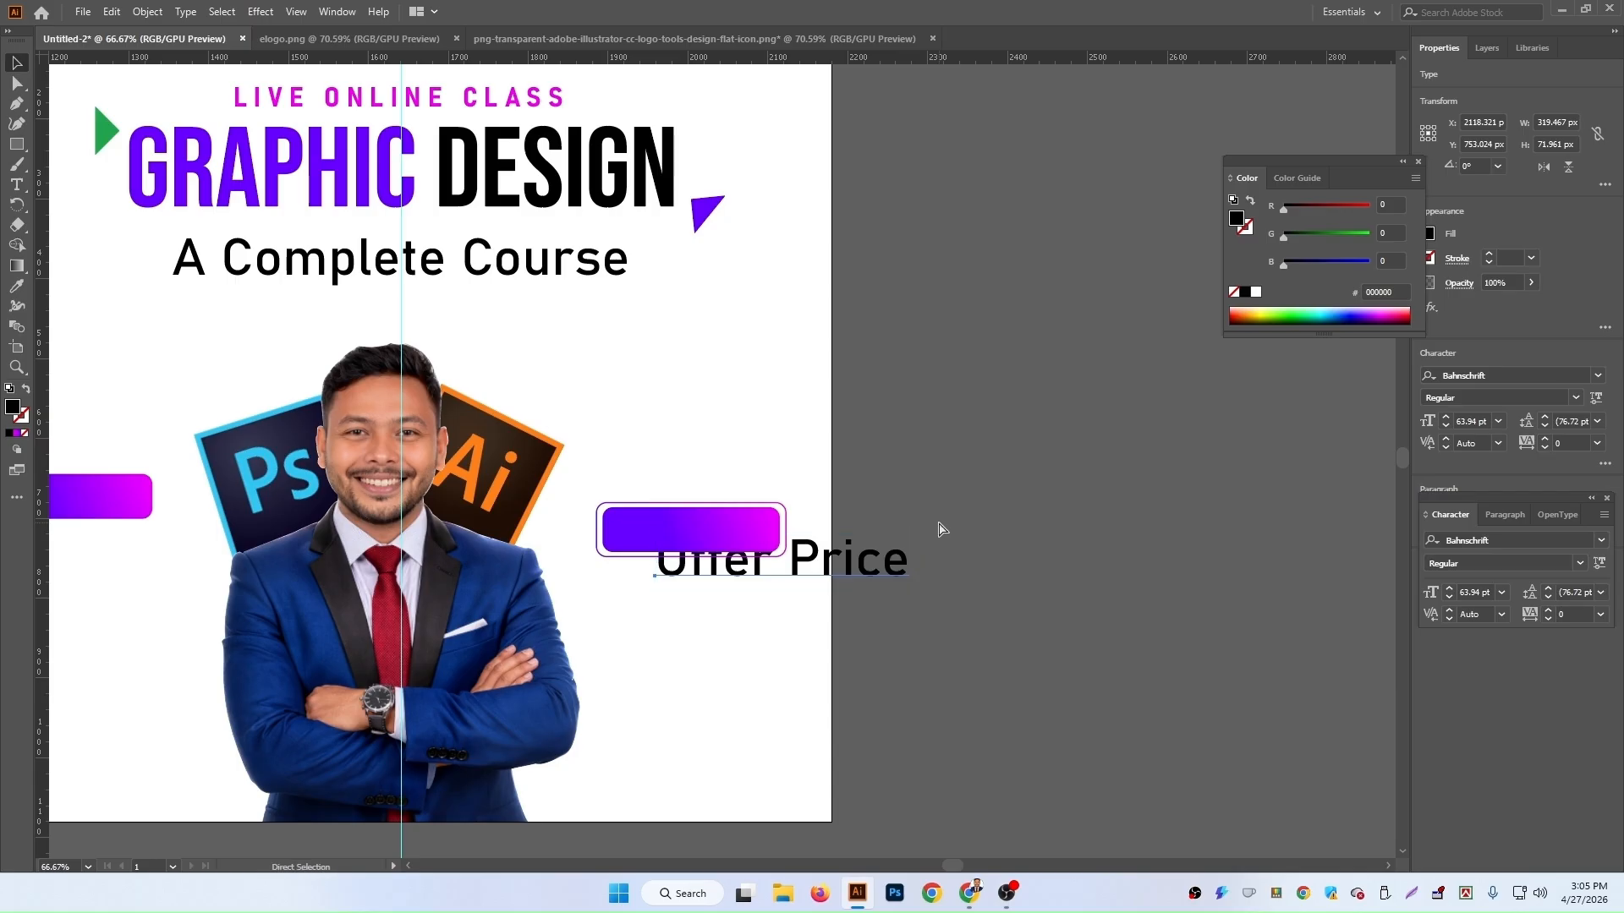
# Step: Bring the 'Offer Price' text to the front, fill it white, and scale it down onto the gradient button
pyautogui.hotkey('ctrl', 'shift', ']')
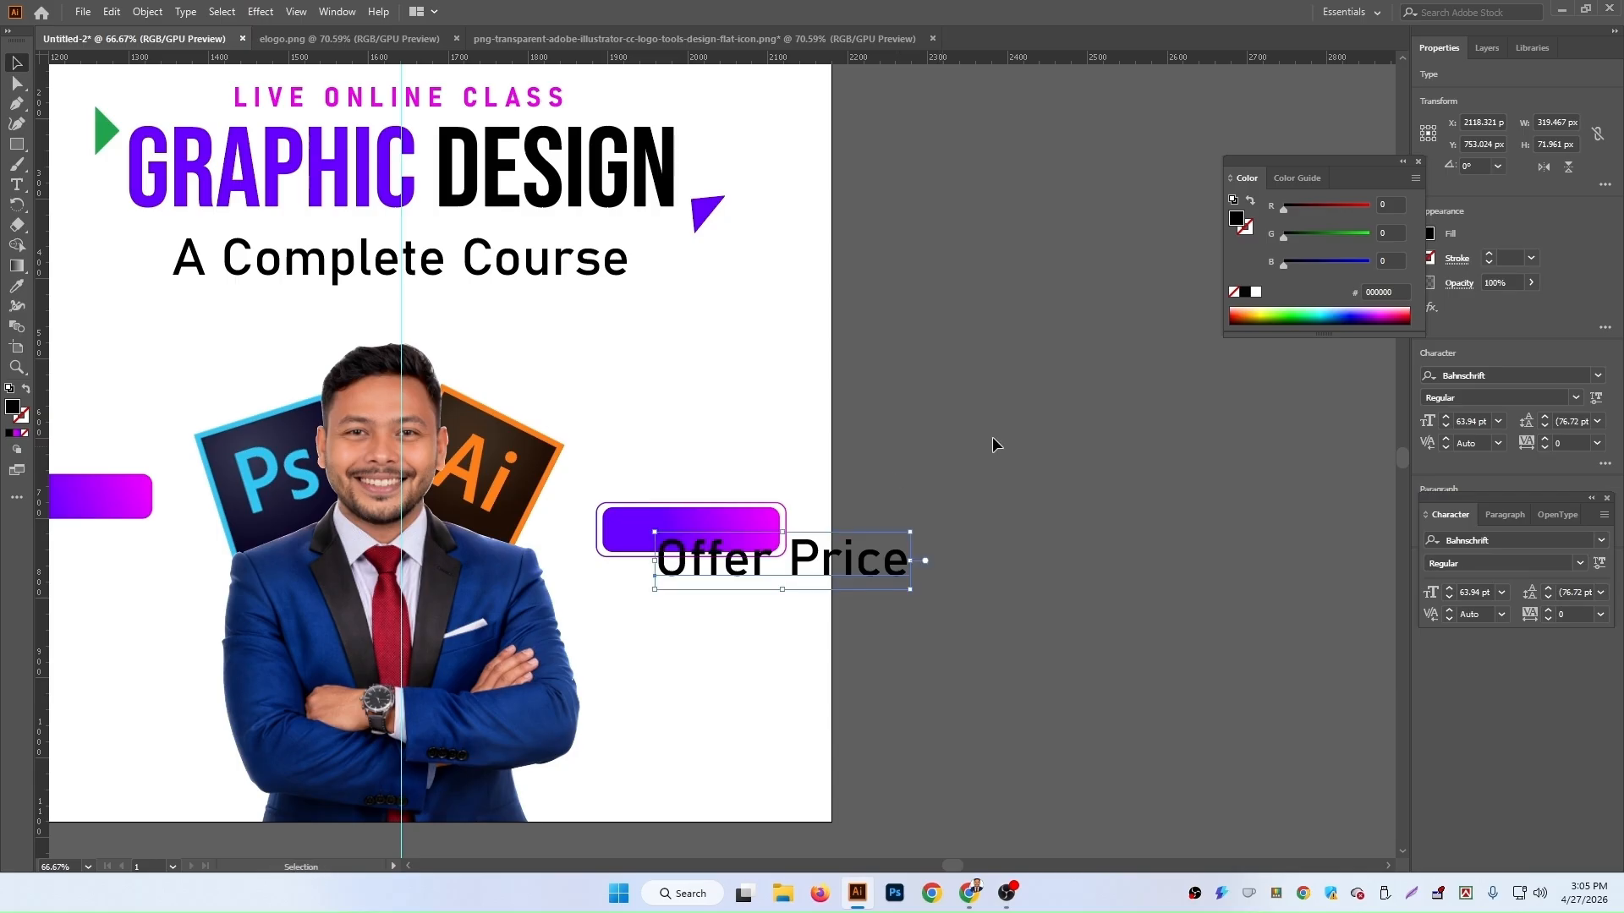
pyautogui.click(1255, 291)
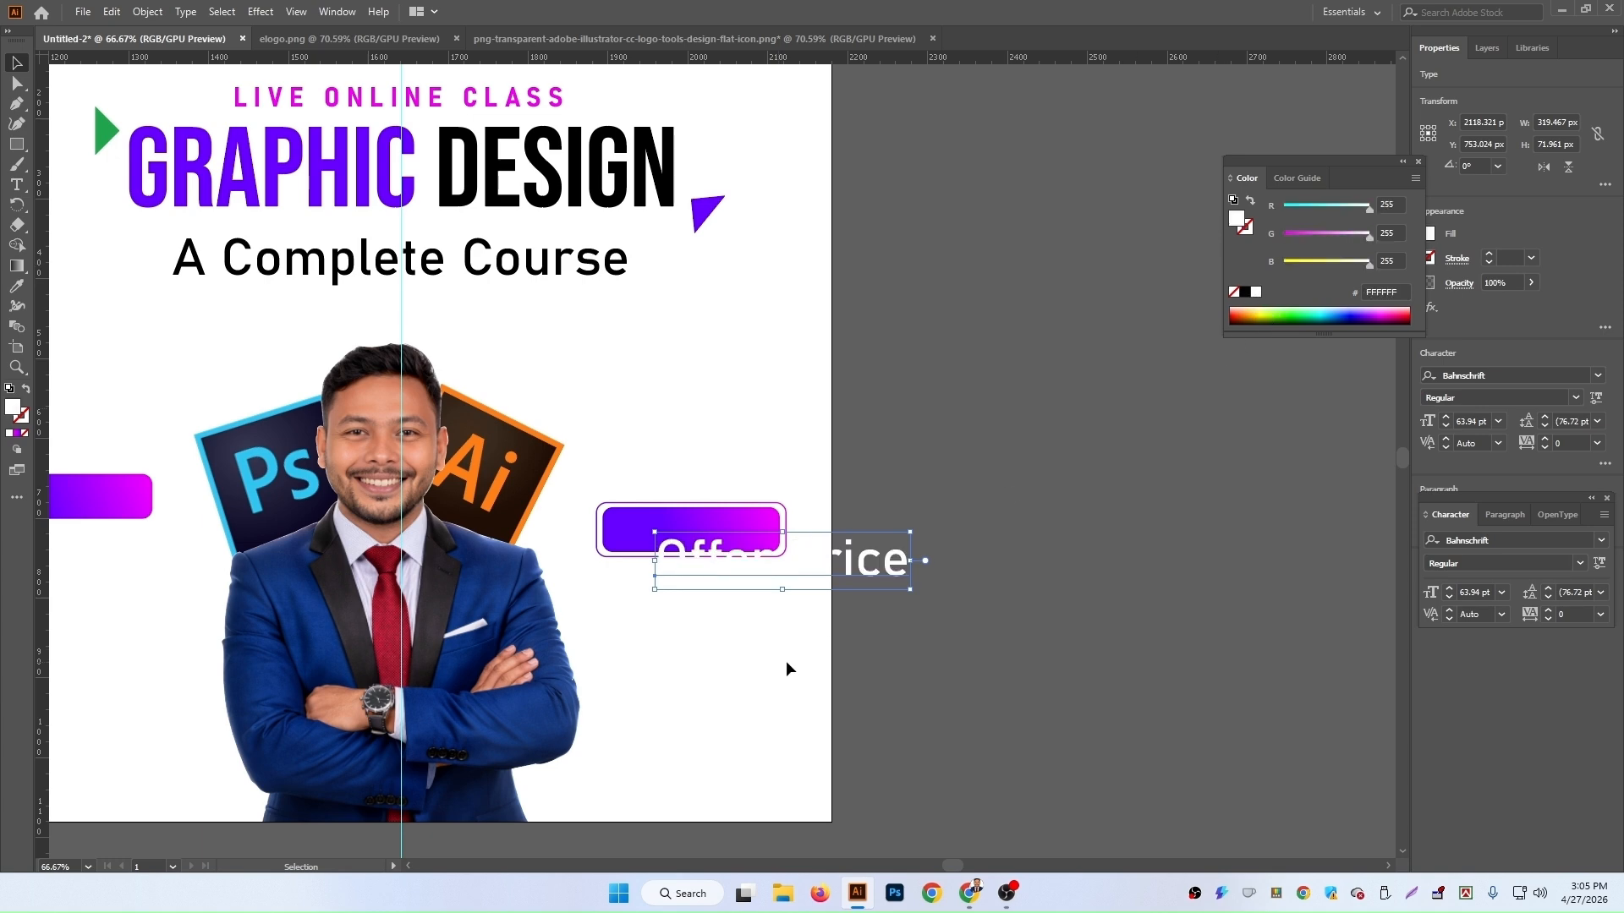
pyautogui.moveTo(903, 571); pyautogui.dragTo(763, 530)
pyautogui.press('Down')
pyautogui.press('Right')
pyautogui.press('Right')
pyautogui.press('Right')
pyautogui.press('Right')
pyautogui.press('Right')
pyautogui.press('Right')
pyautogui.press('Right')
pyautogui.press('Right')
pyautogui.press('Right')
pyautogui.press('Right')
pyautogui.press('Right')
pyautogui.press('Right')
pyautogui.press('Right')
pyautogui.press('Left')
pyautogui.press('Left')
pyautogui.press('Left')
pyautogui.press('Left')
pyautogui.press('Left')
pyautogui.press('Left')
pyautogui.press('Left')
pyautogui.press('Left')
pyautogui.press('Left')
pyautogui.press('Left')
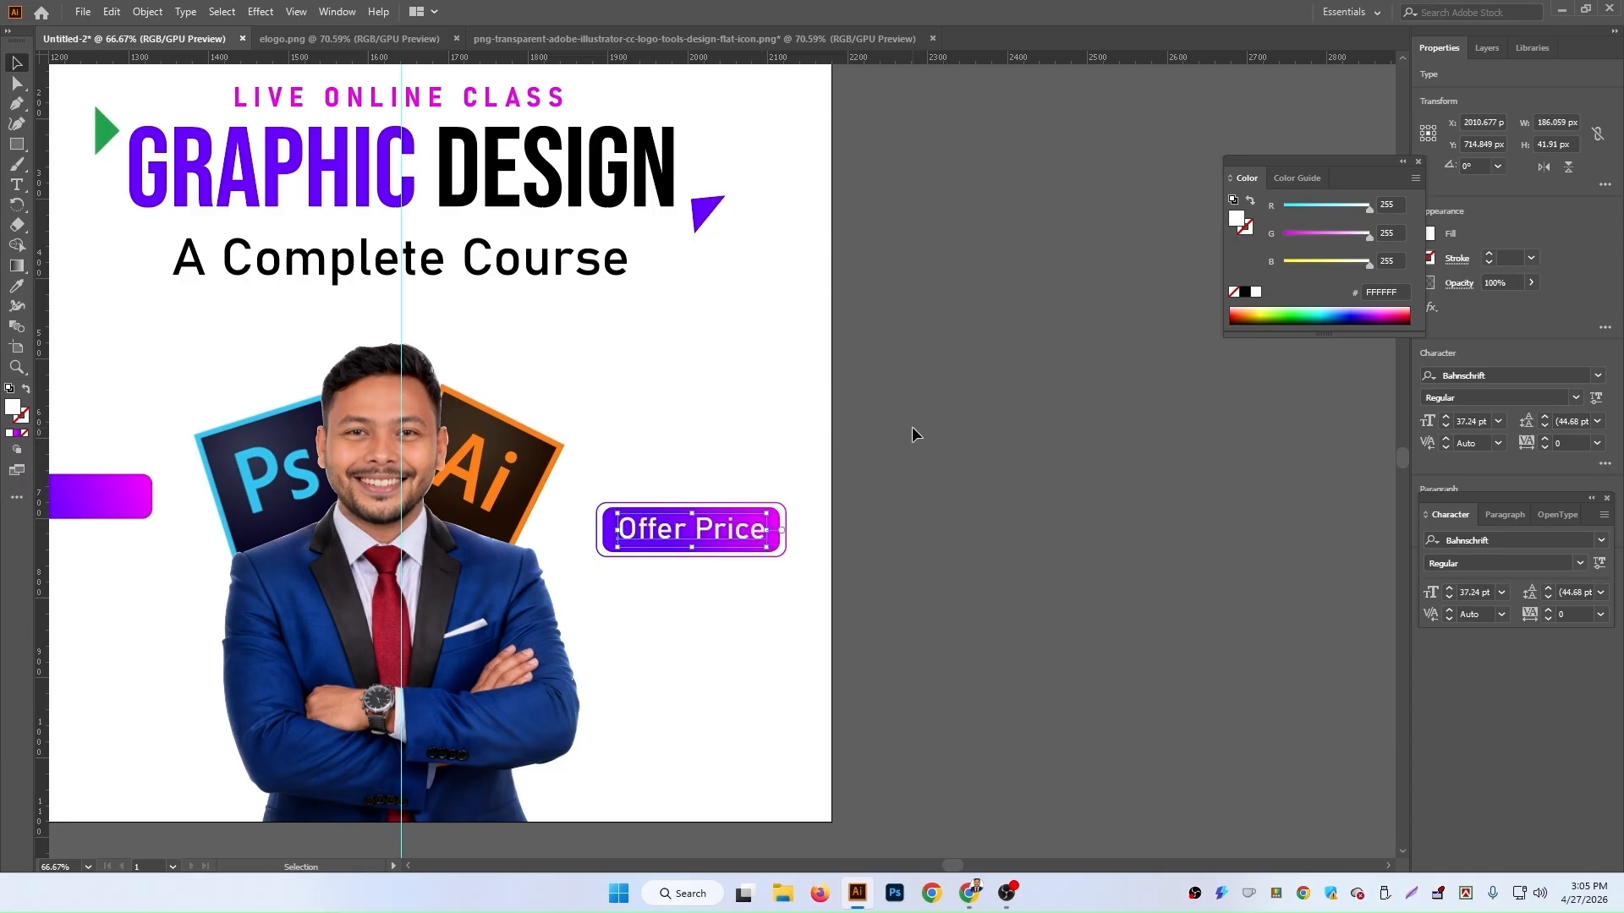
# Step: Copy the 'LIVE ONLINE CLASS' character style onto 'Offer Price' with the Eyedropper, refill it white and shrink it
pyautogui.click(16, 286)
pyautogui.click(508, 99)
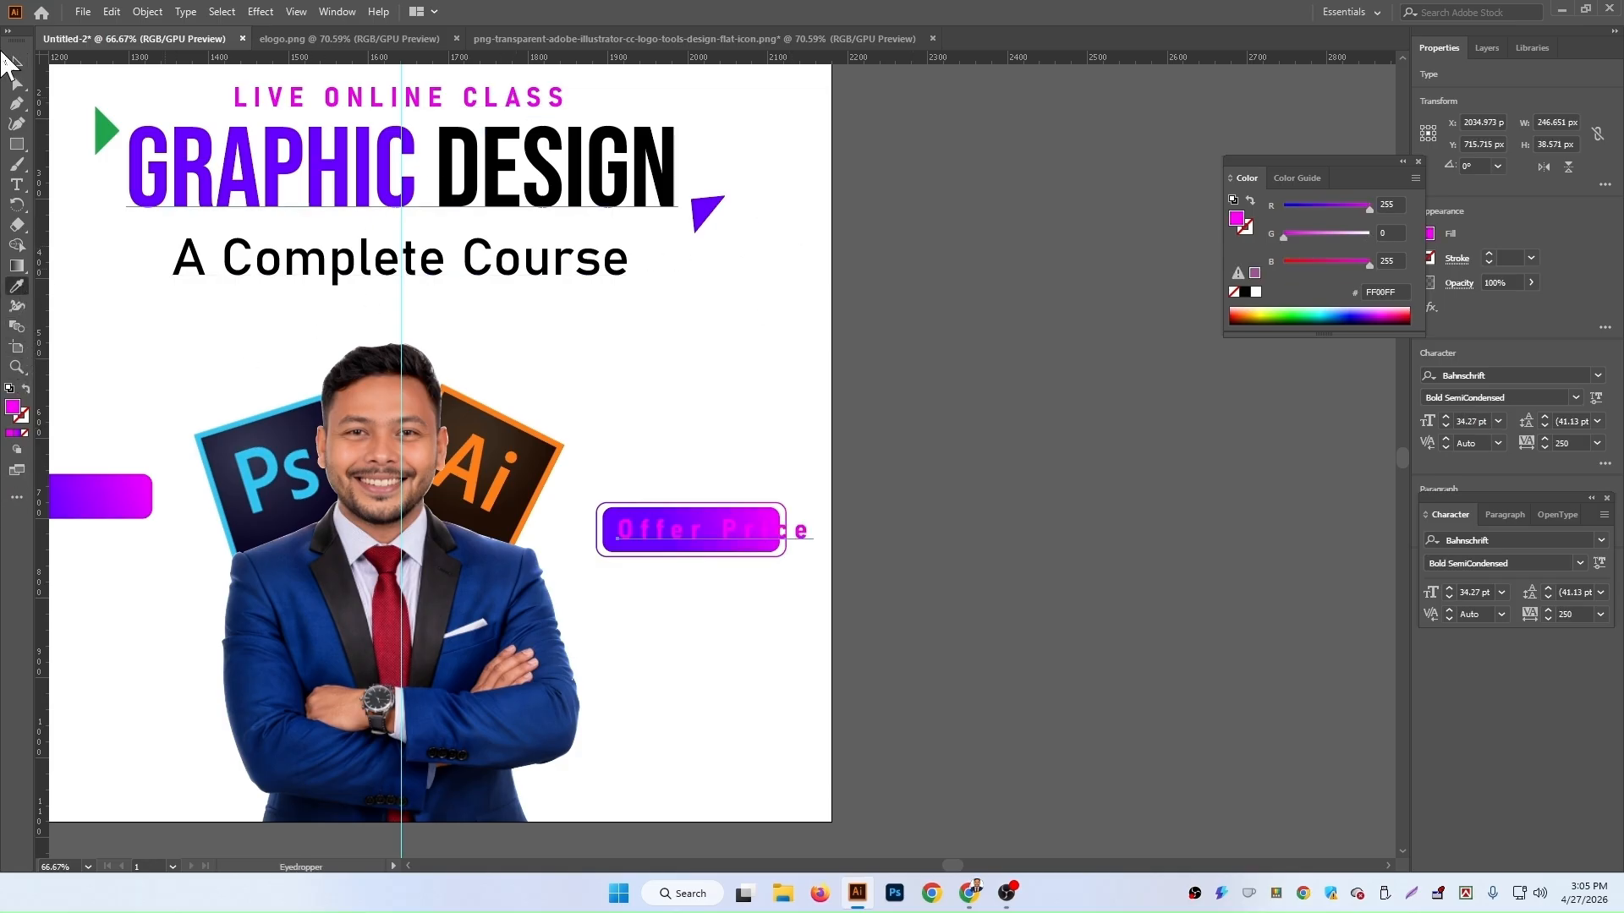
pyautogui.click(16, 63)
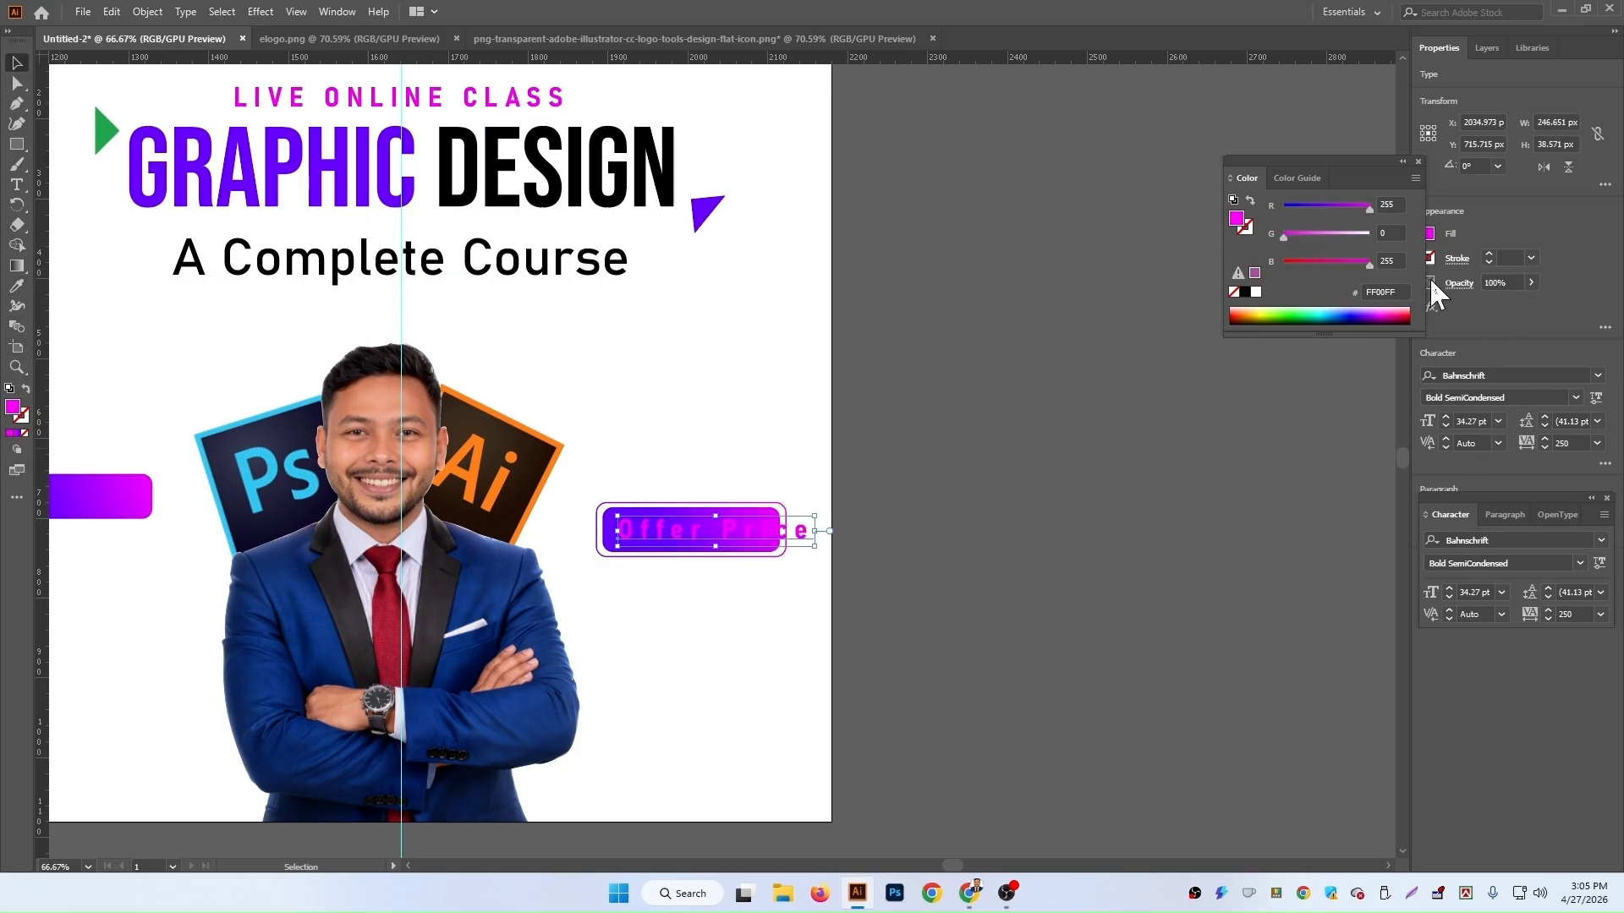
pyautogui.click(1255, 293)
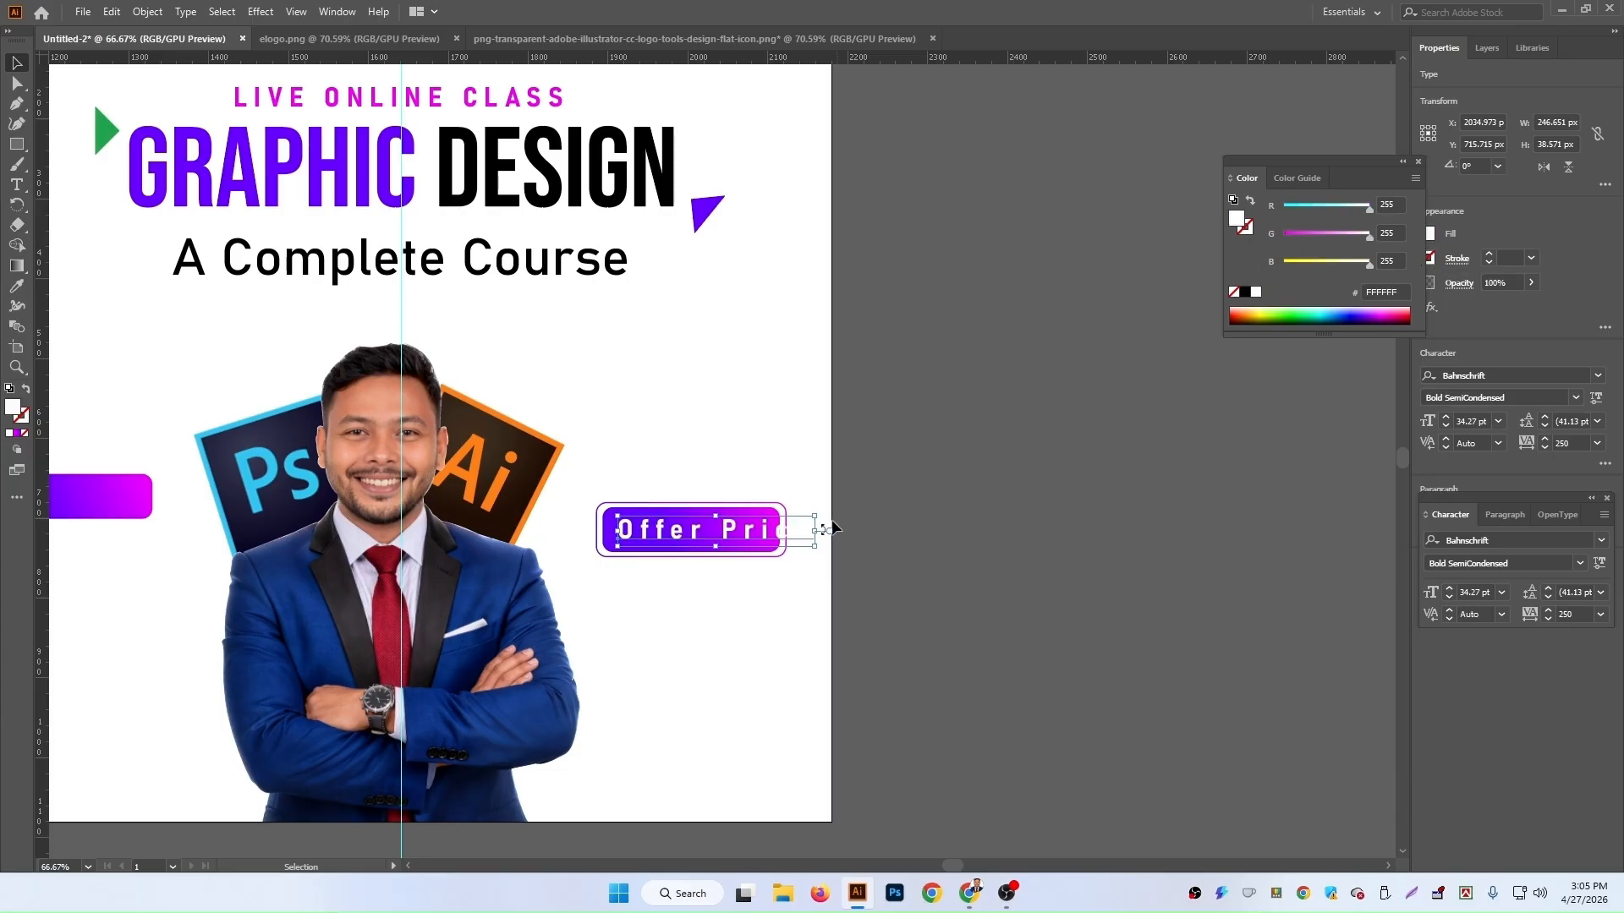
pyautogui.moveTo(814, 530); pyautogui.dragTo(769, 526)
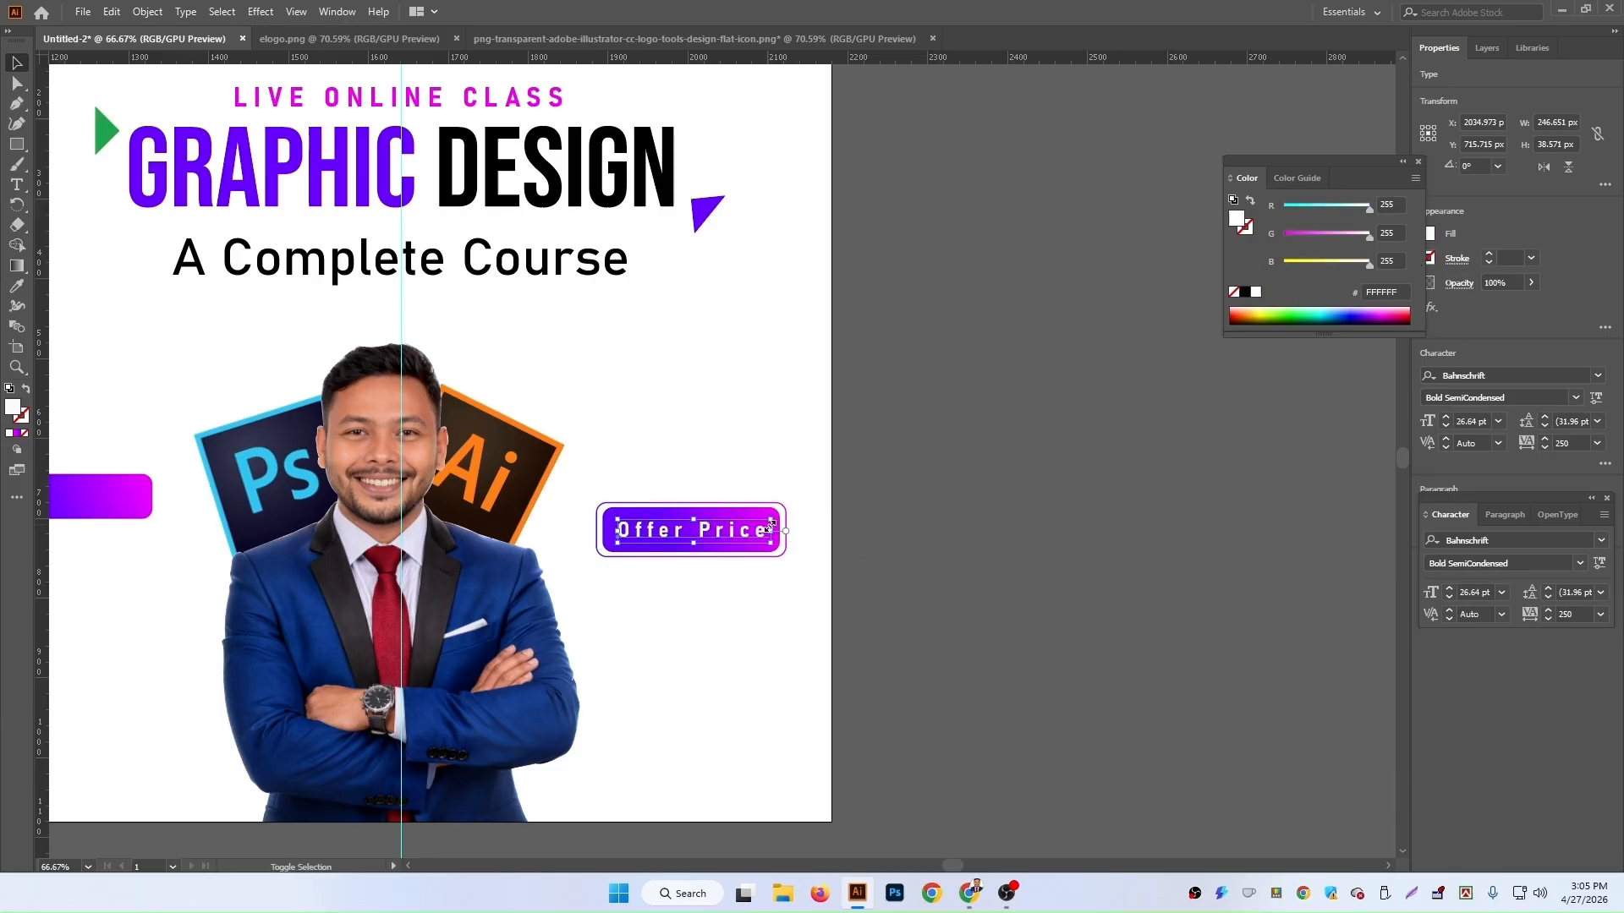
# Step: Set the 'Offer Price' tracking to 0 and enlarge the text to fill the button
pyautogui.click(1571, 443)
pyautogui.write('0')
pyautogui.press('Return')
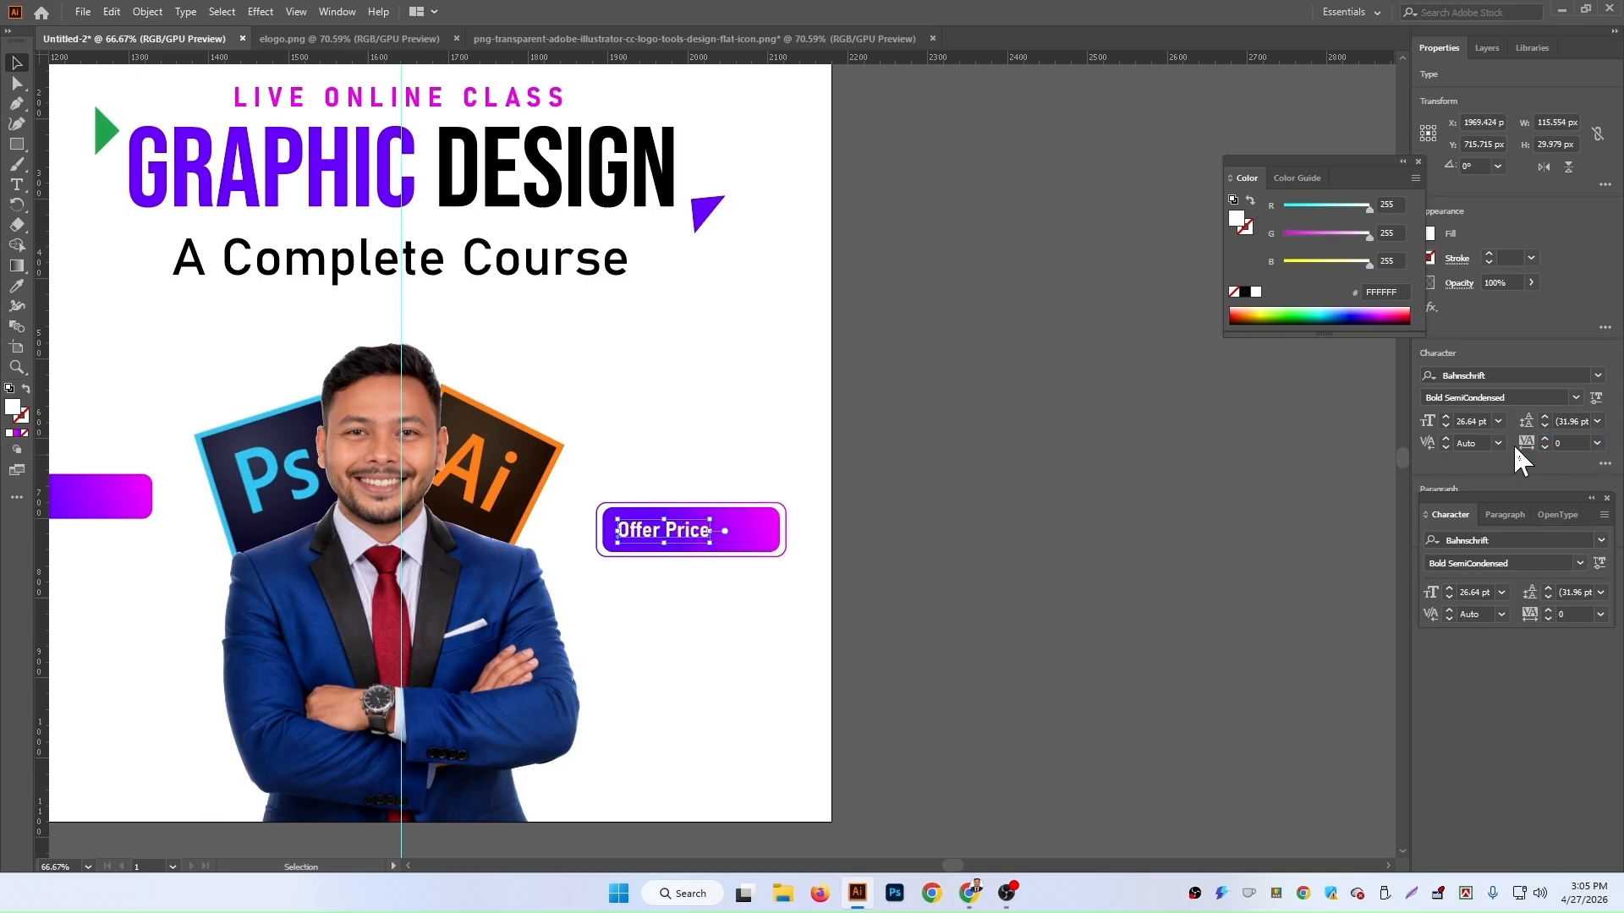
pyautogui.moveTo(712, 531); pyautogui.dragTo(770, 540)
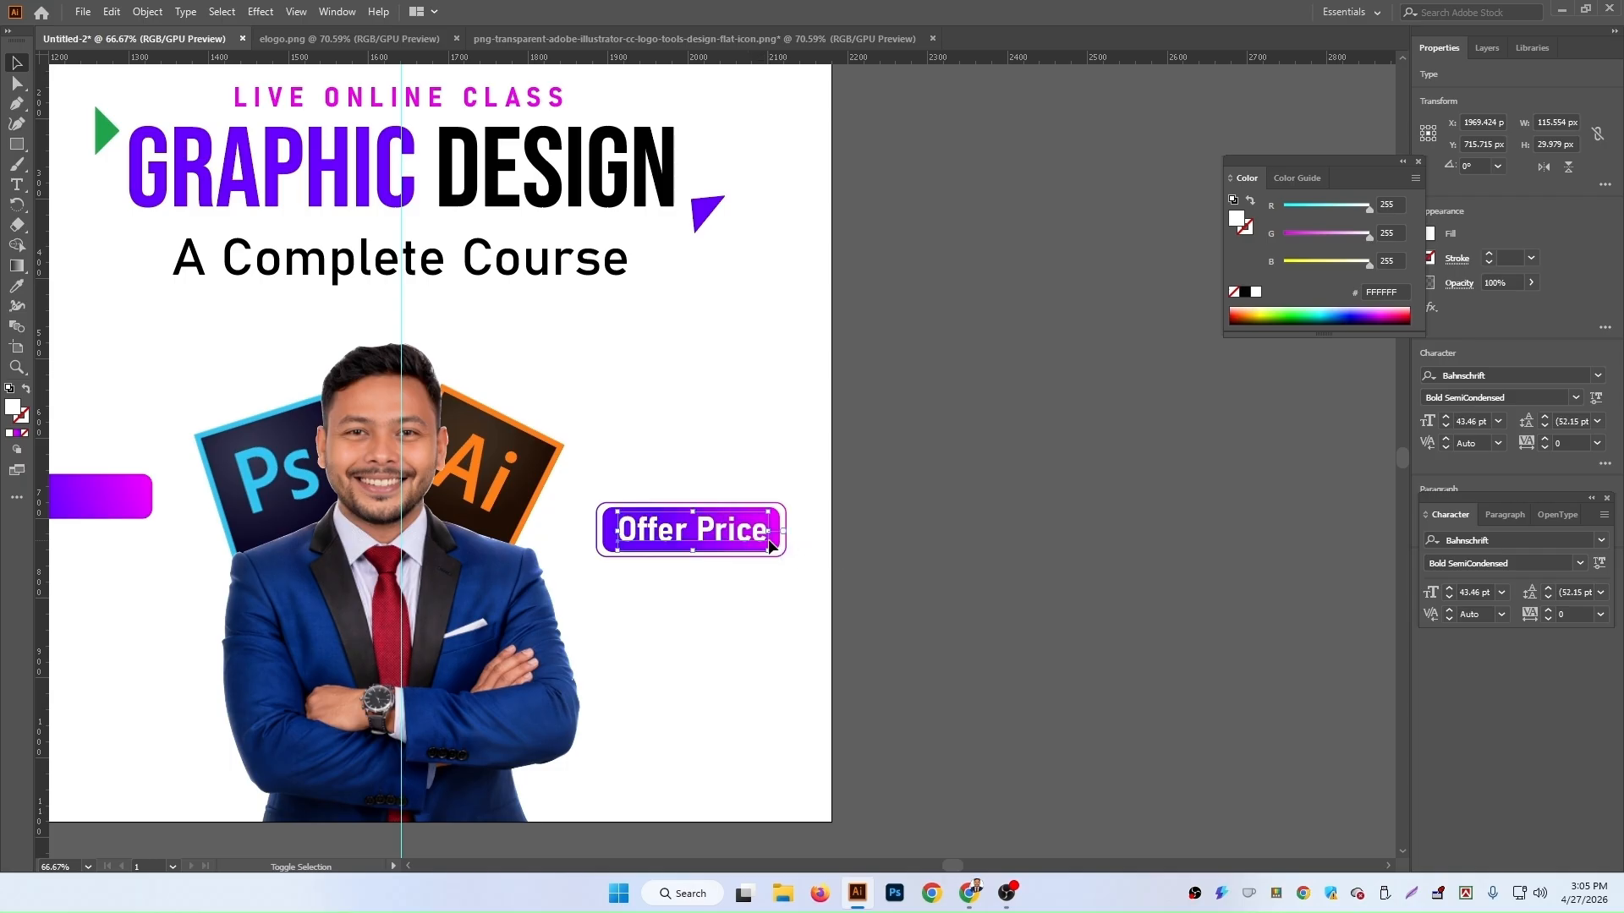
# Step: Group the 'Offer Price' text with its framed gradient button
pyautogui.click(1157, 586)
pyautogui.scroll(-3, 1155, 585)
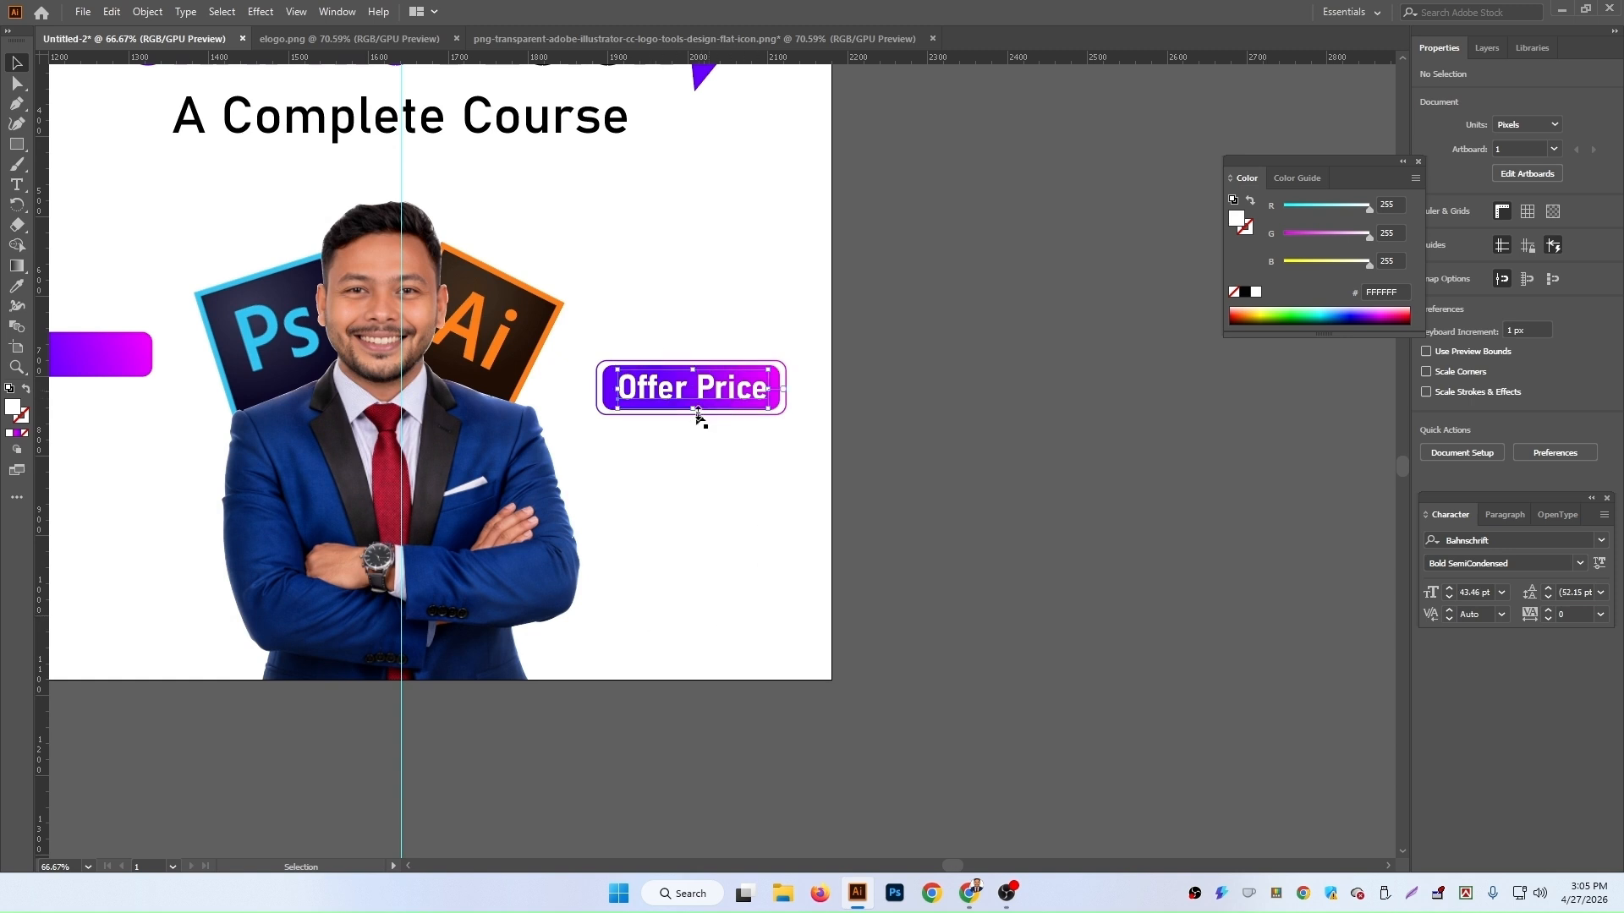
pyautogui.click(708, 406)
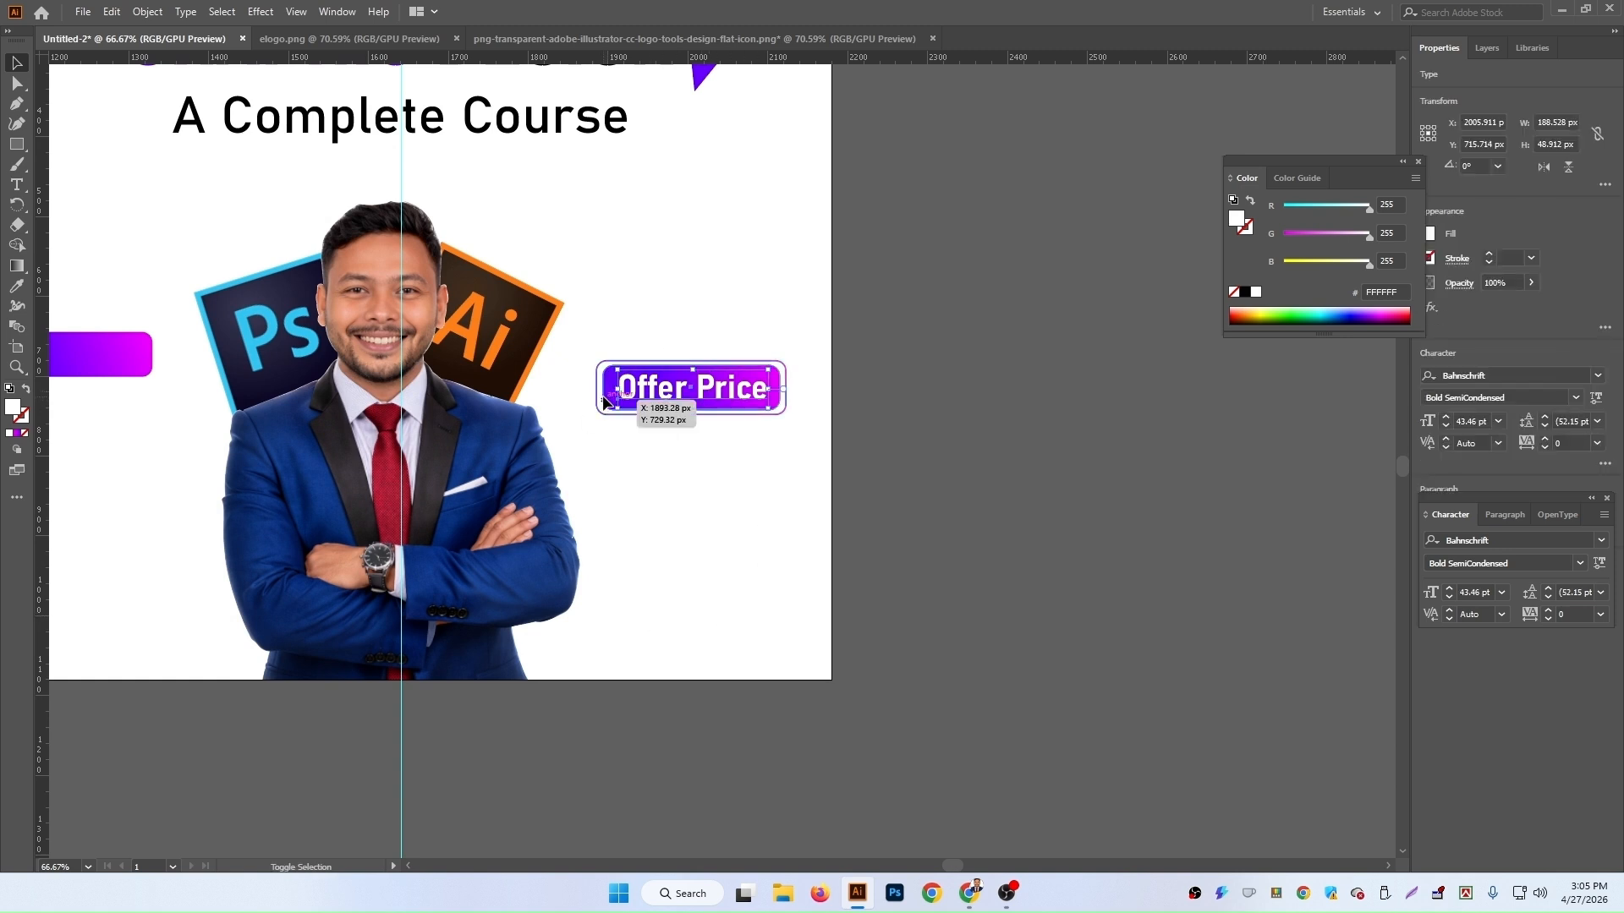
pyautogui.keyDown('shift'); pyautogui.click(607, 400); pyautogui.keyUp('shift')
pyautogui.hotkey('ctrl', 'g')
pyautogui.click(935, 473)
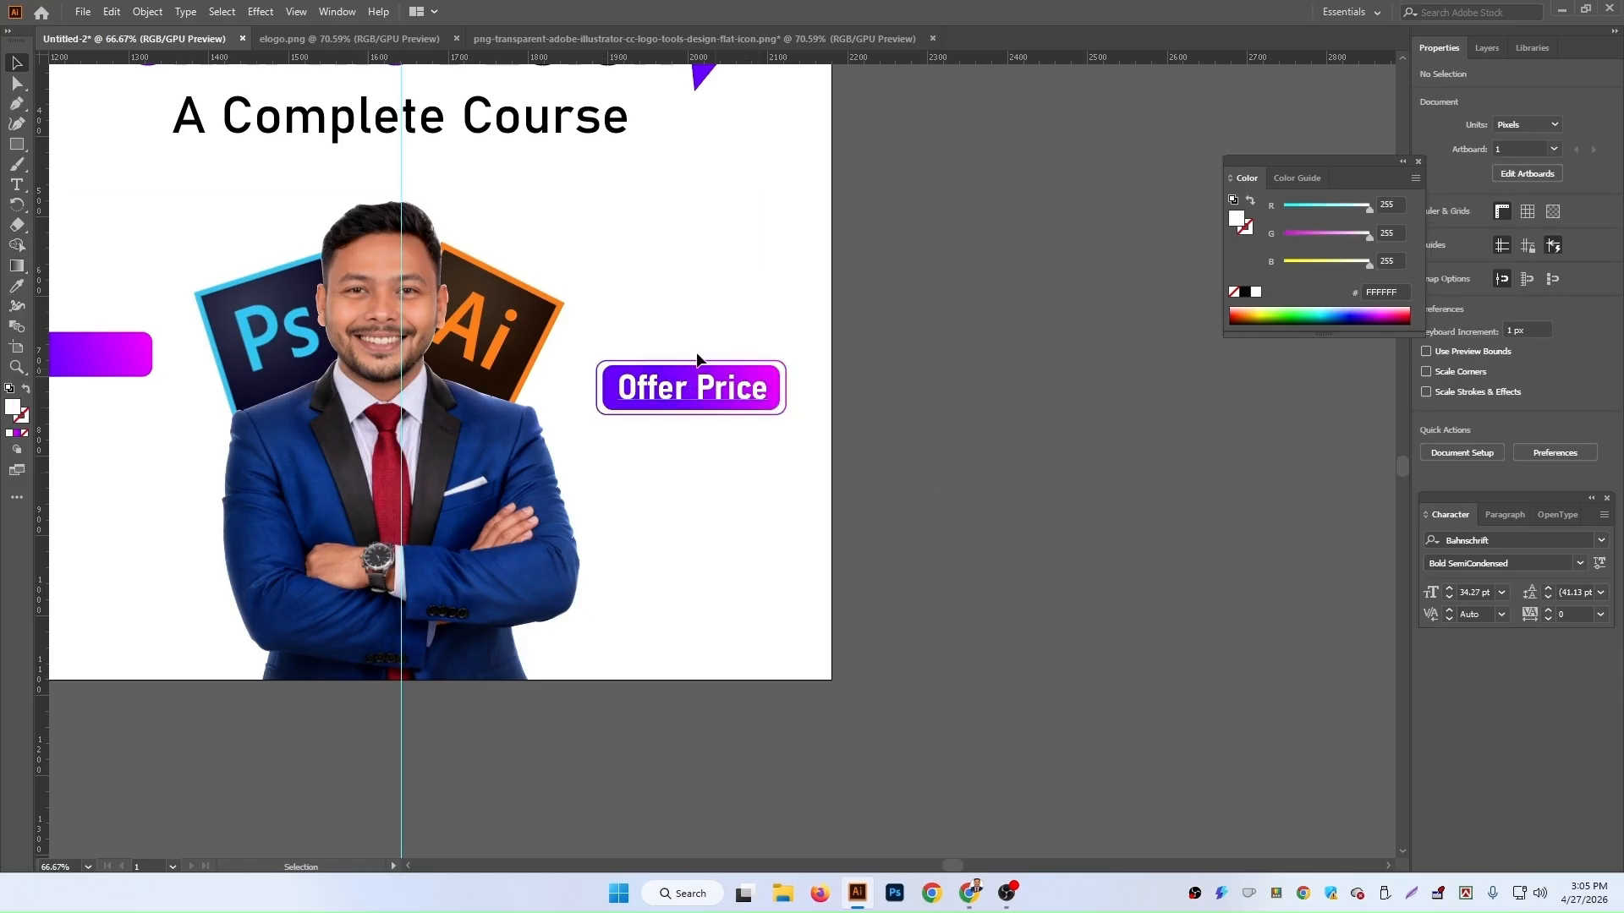
# Step: Duplicate the 'LIVE ONLINE CLASS' text below the button and change the copy's text to 4900
pyautogui.scroll(4, 536, 183)
pyautogui.click(531, 137)
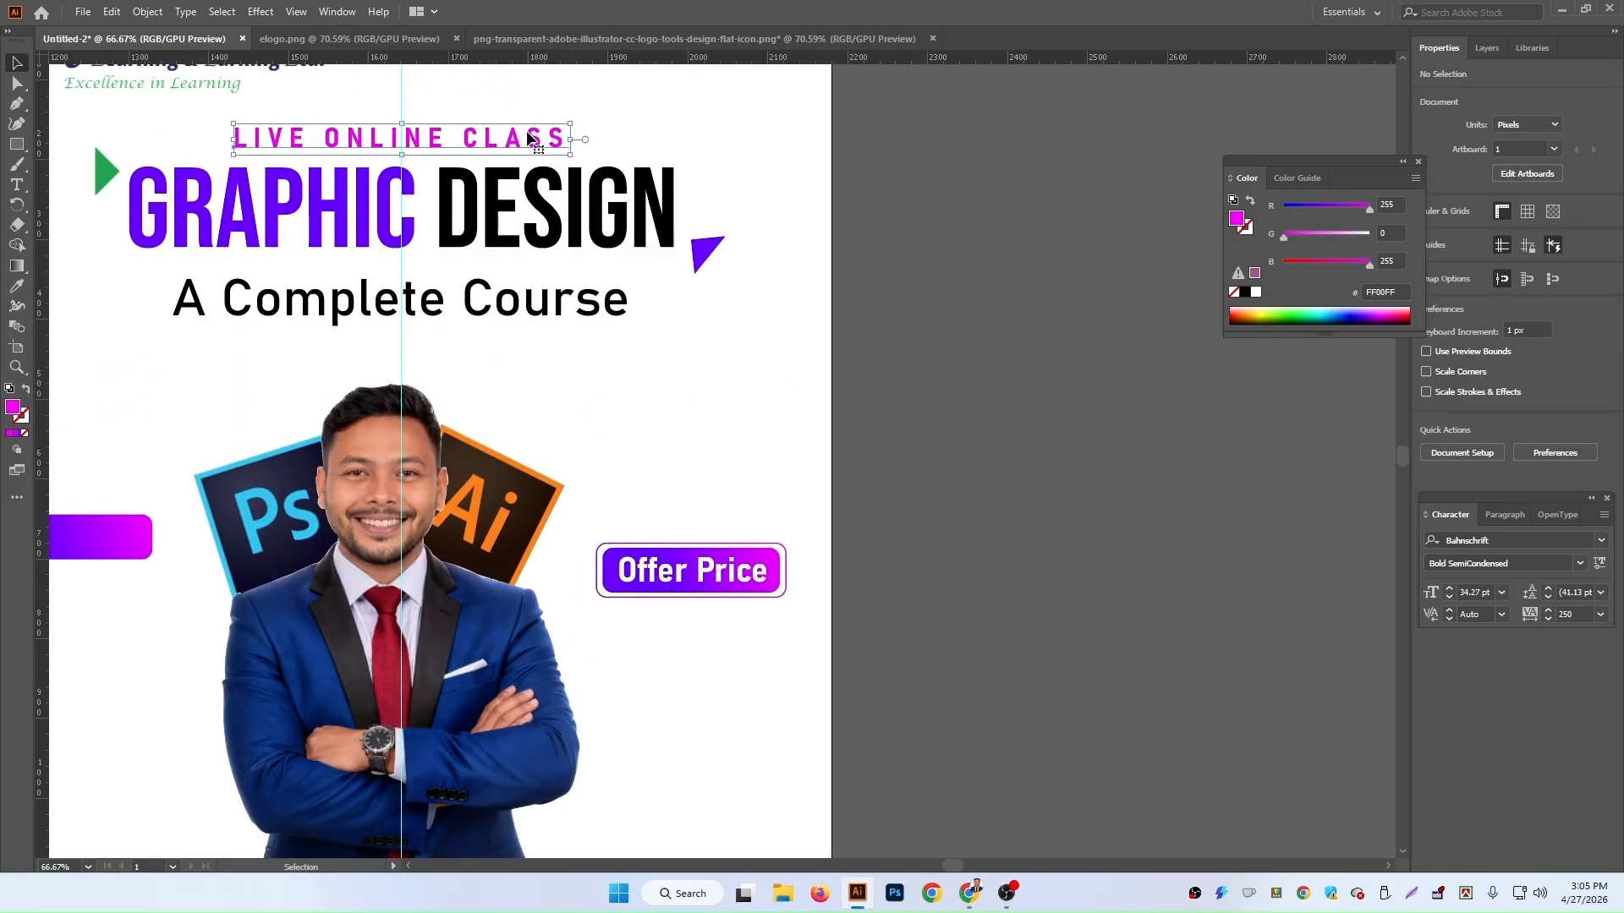
pyautogui.moveTo(528, 137); pyautogui.dragTo(857, 539)
pyautogui.scroll(-3, 859, 592)
pyautogui.doubleClick(857, 539)
pyautogui.hotkey('ctrl', 'a')
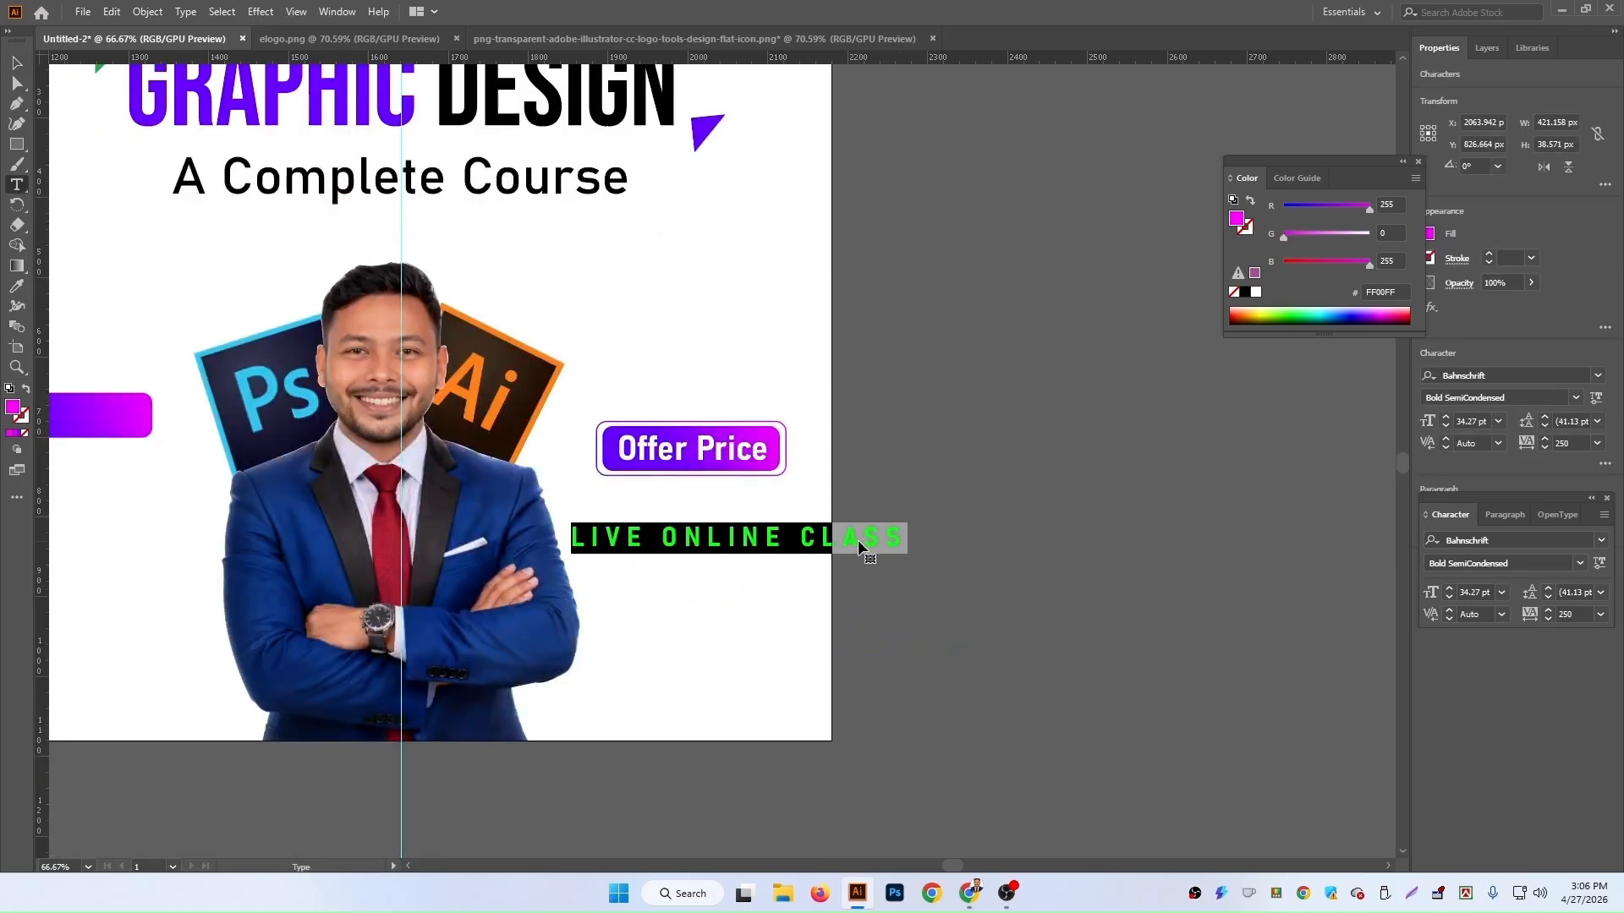
pyautogui.write('4900')
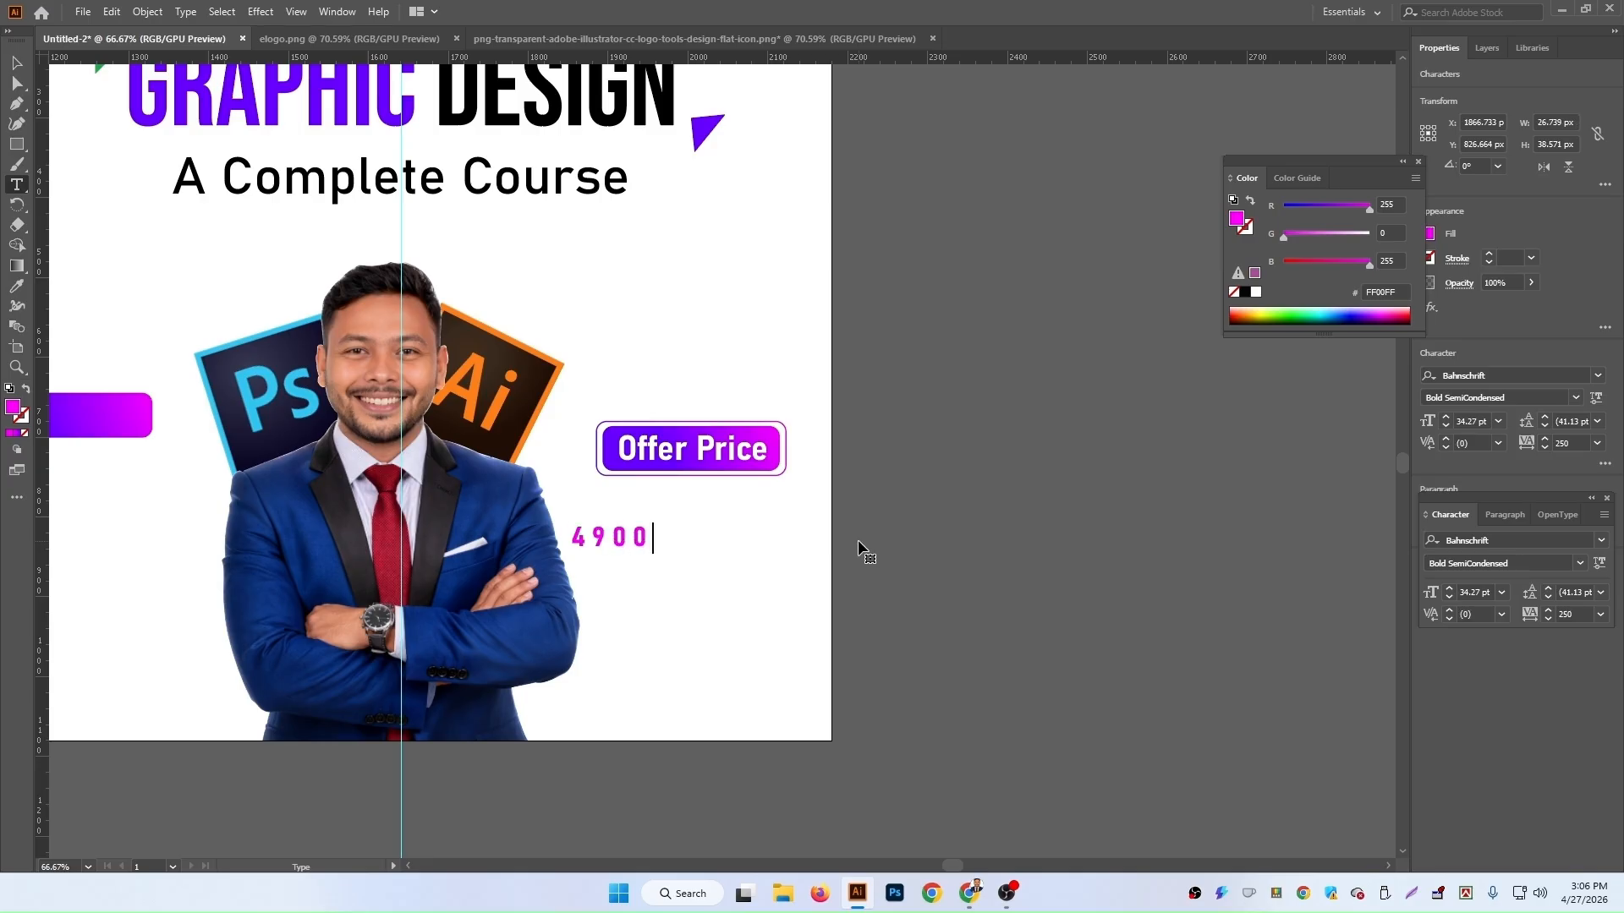
# Step: Set the 4900 text's tracking to 0 and fill it black
pyautogui.click(16, 63)
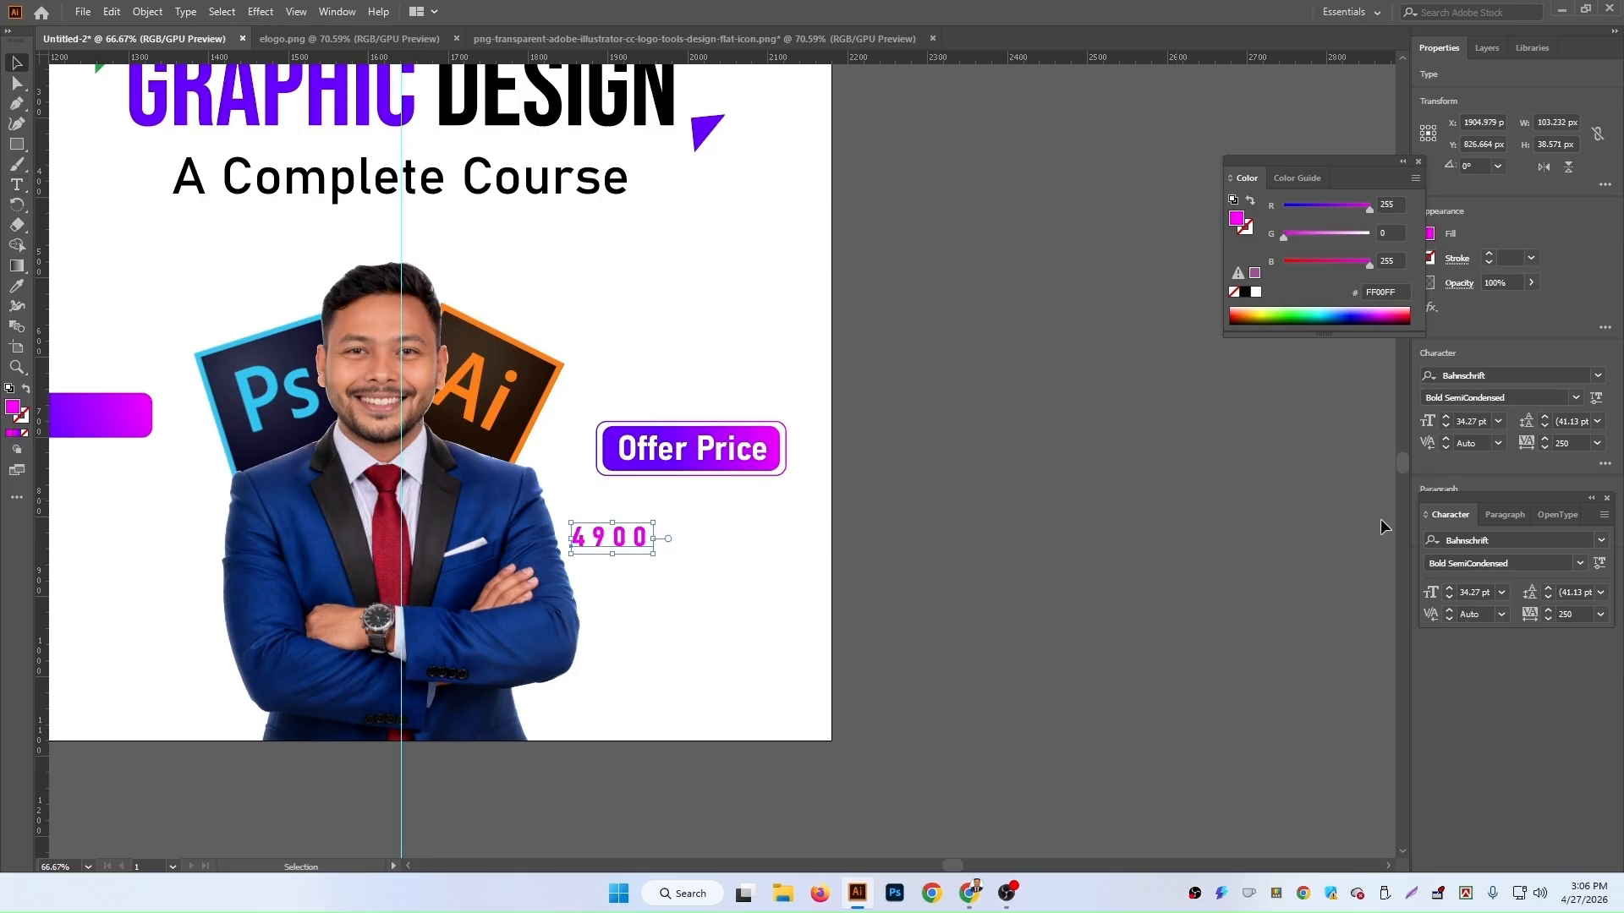
pyautogui.click(1534, 442)
pyautogui.write('0')
pyautogui.press('Return')
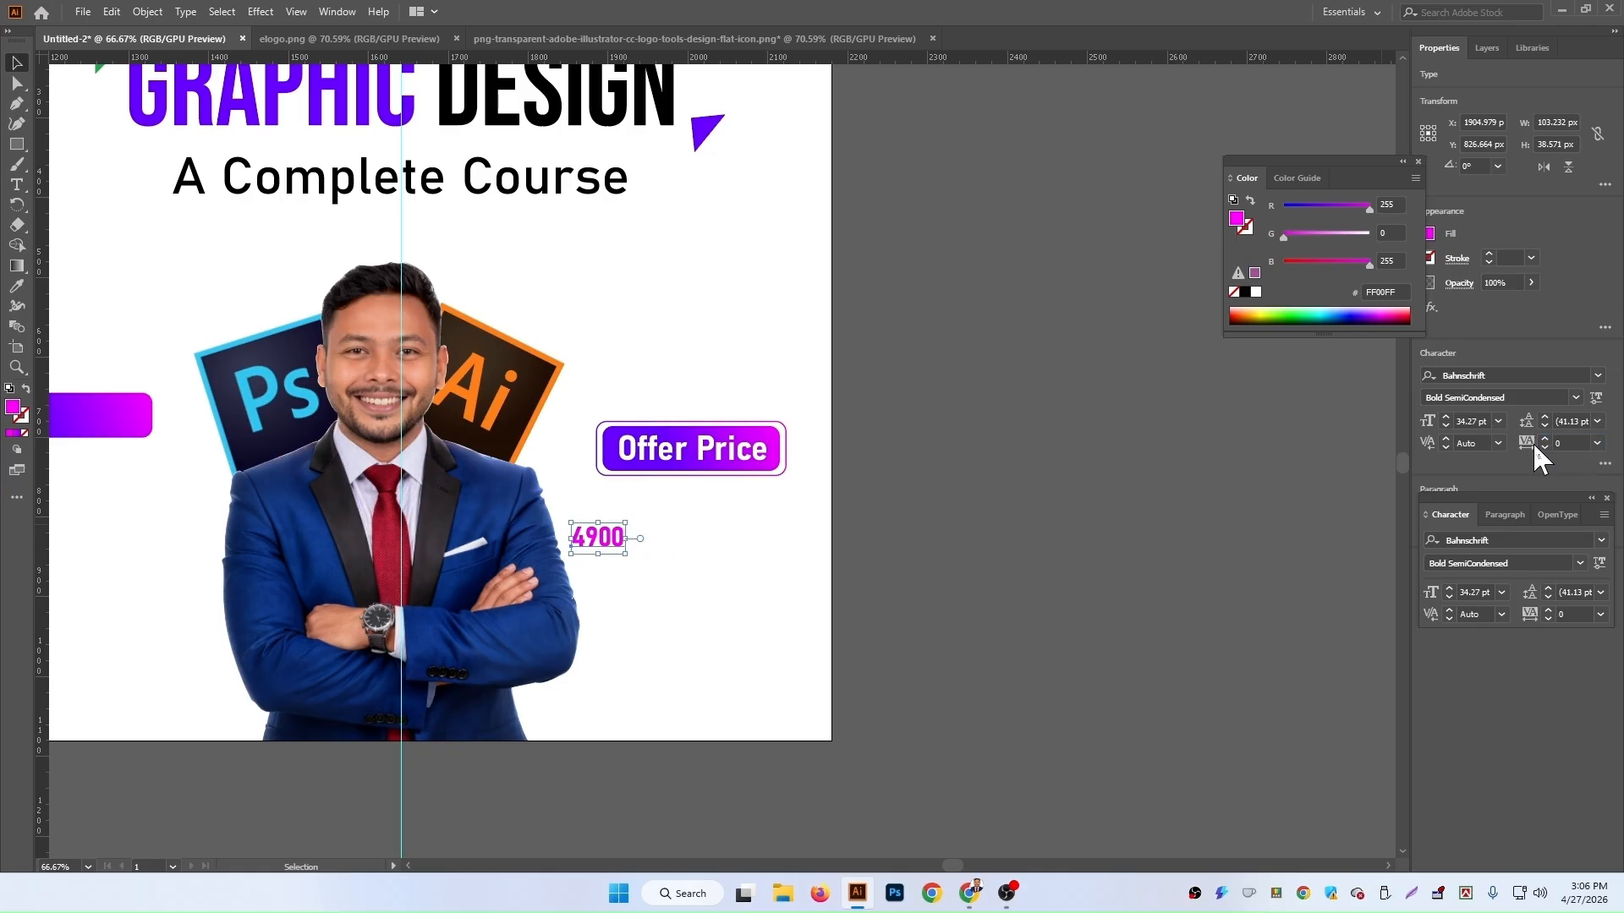
pyautogui.click(1245, 291)
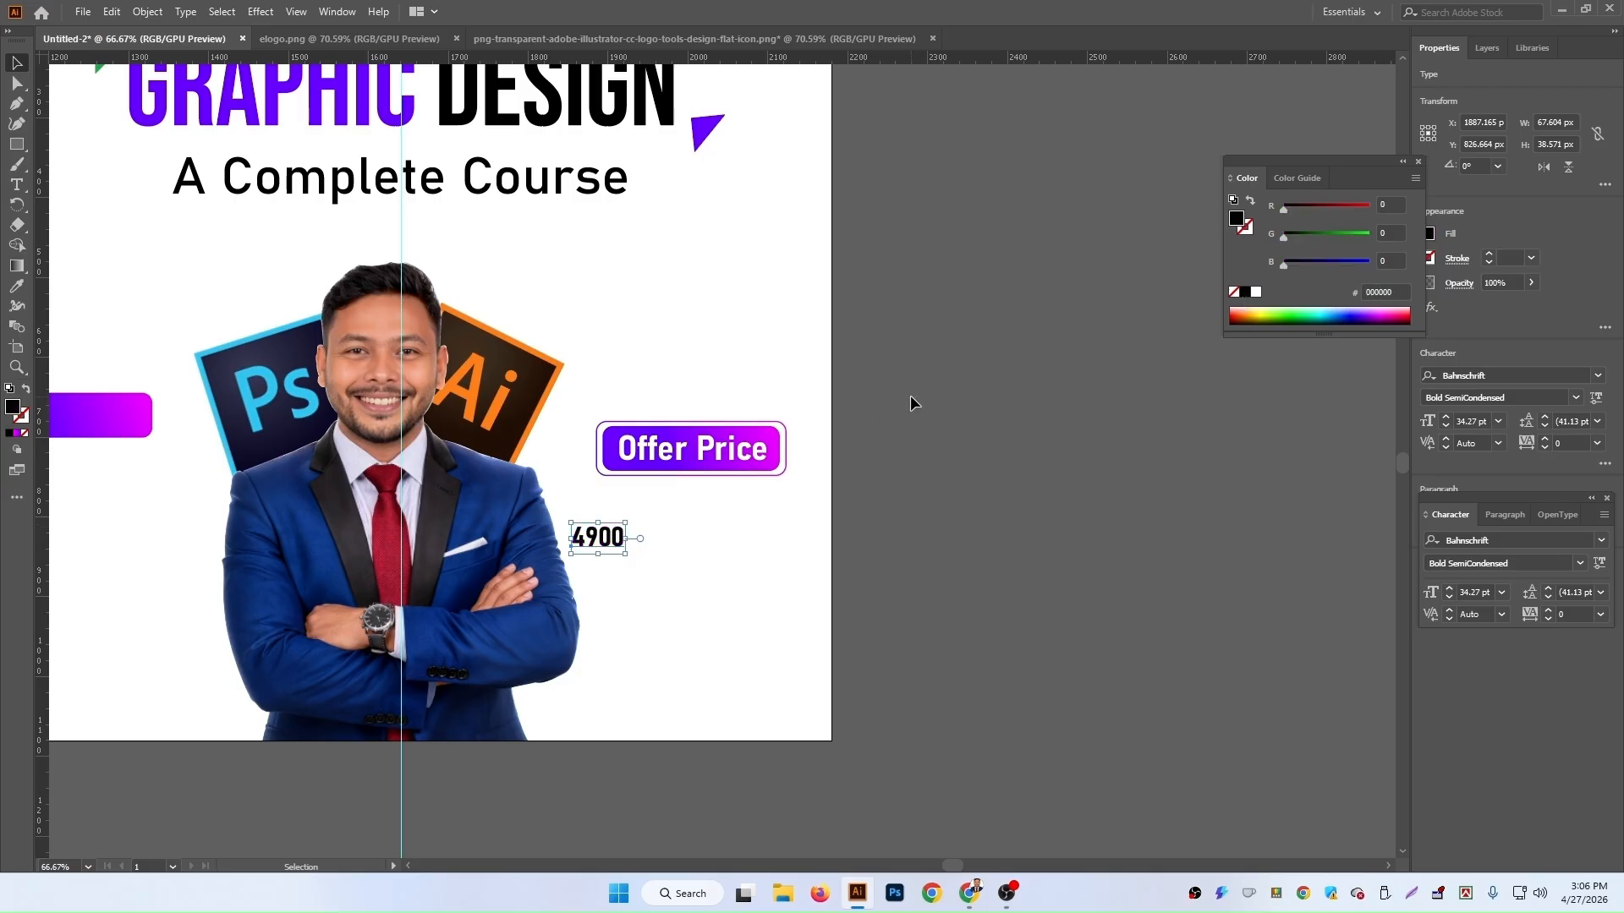
# Step: Enlarge the 4900 text and centre it just below the 'Offer Price' button
pyautogui.click(910, 394)
pyautogui.moveTo(626, 554); pyautogui.dragTo(678, 611)
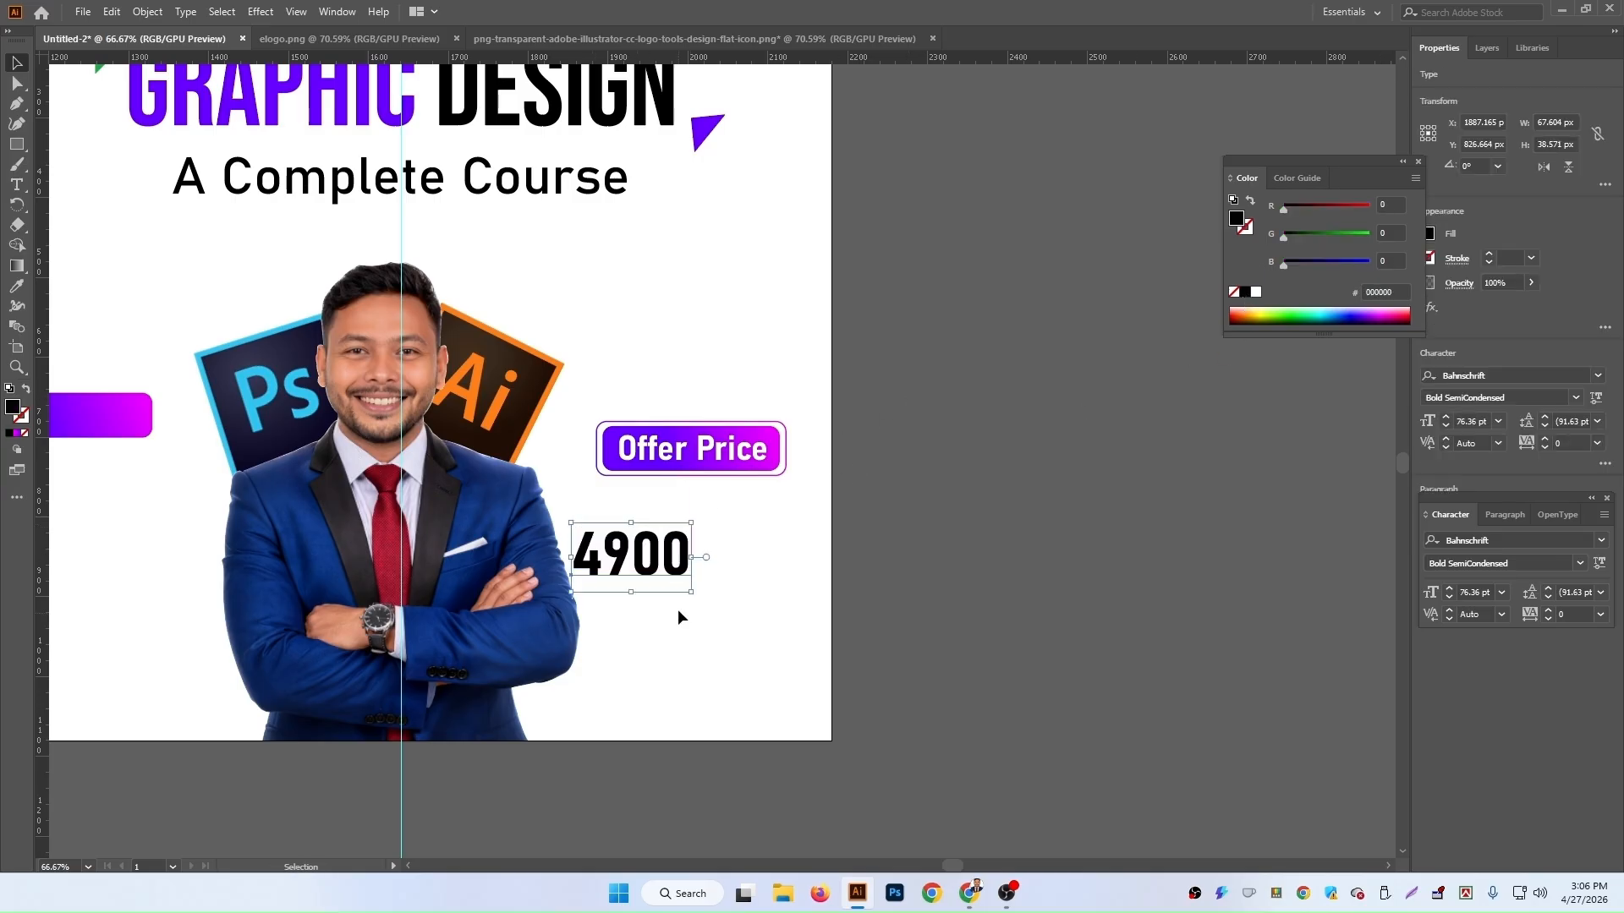
pyautogui.moveTo(669, 551); pyautogui.dragTo(706, 514)
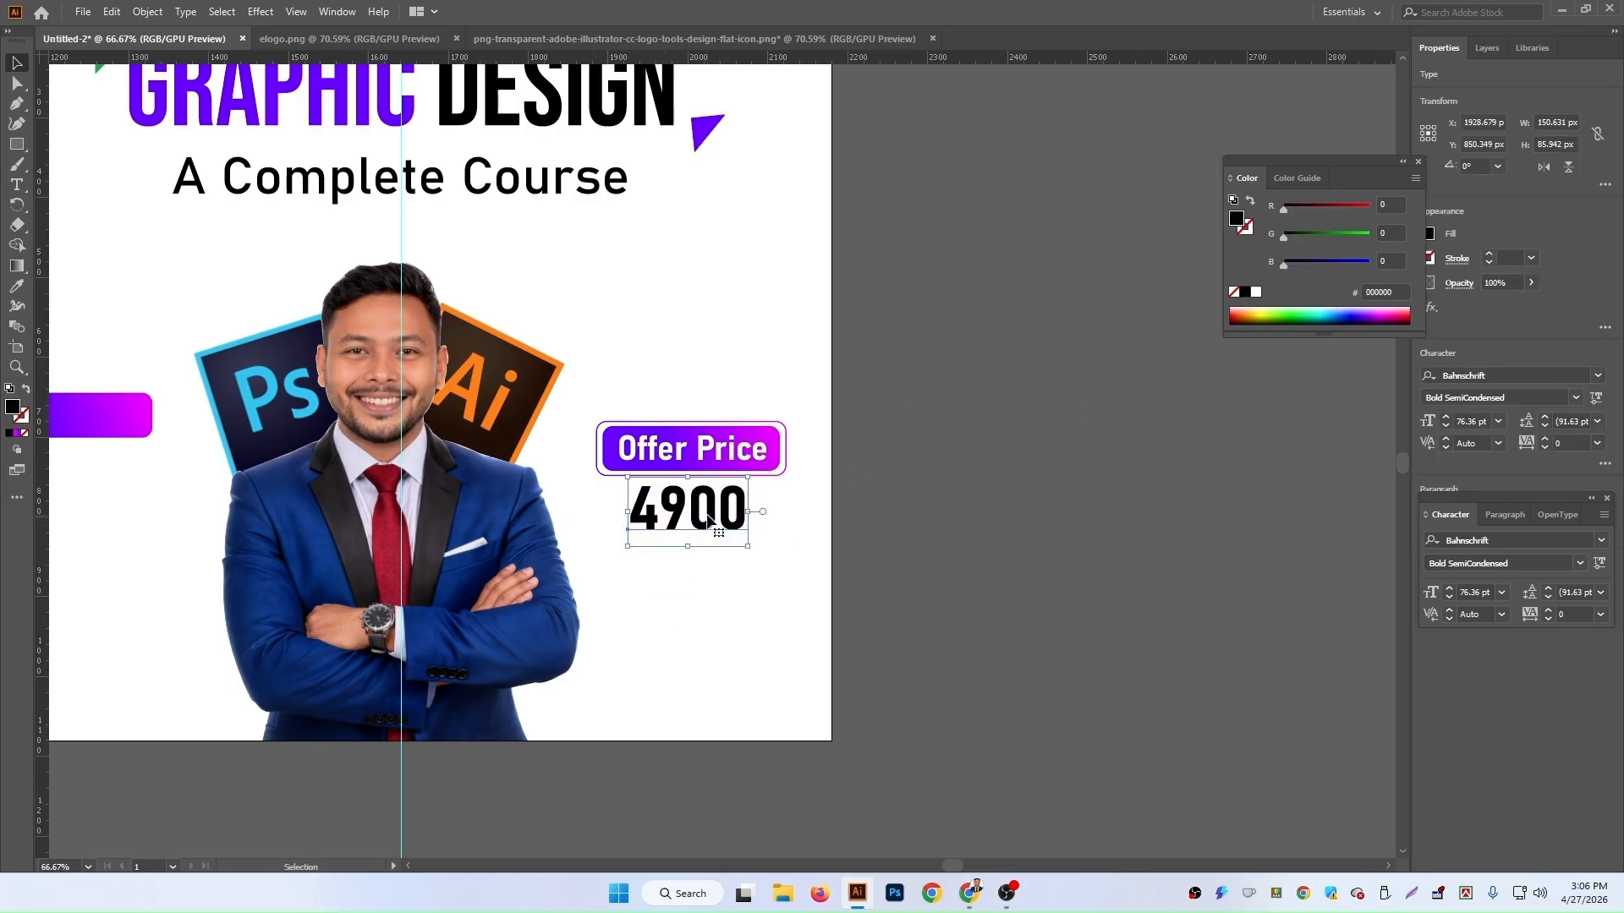
pyautogui.click(967, 570)
pyautogui.scroll(-1, 966, 571)
pyautogui.scroll(-2, 967, 571)
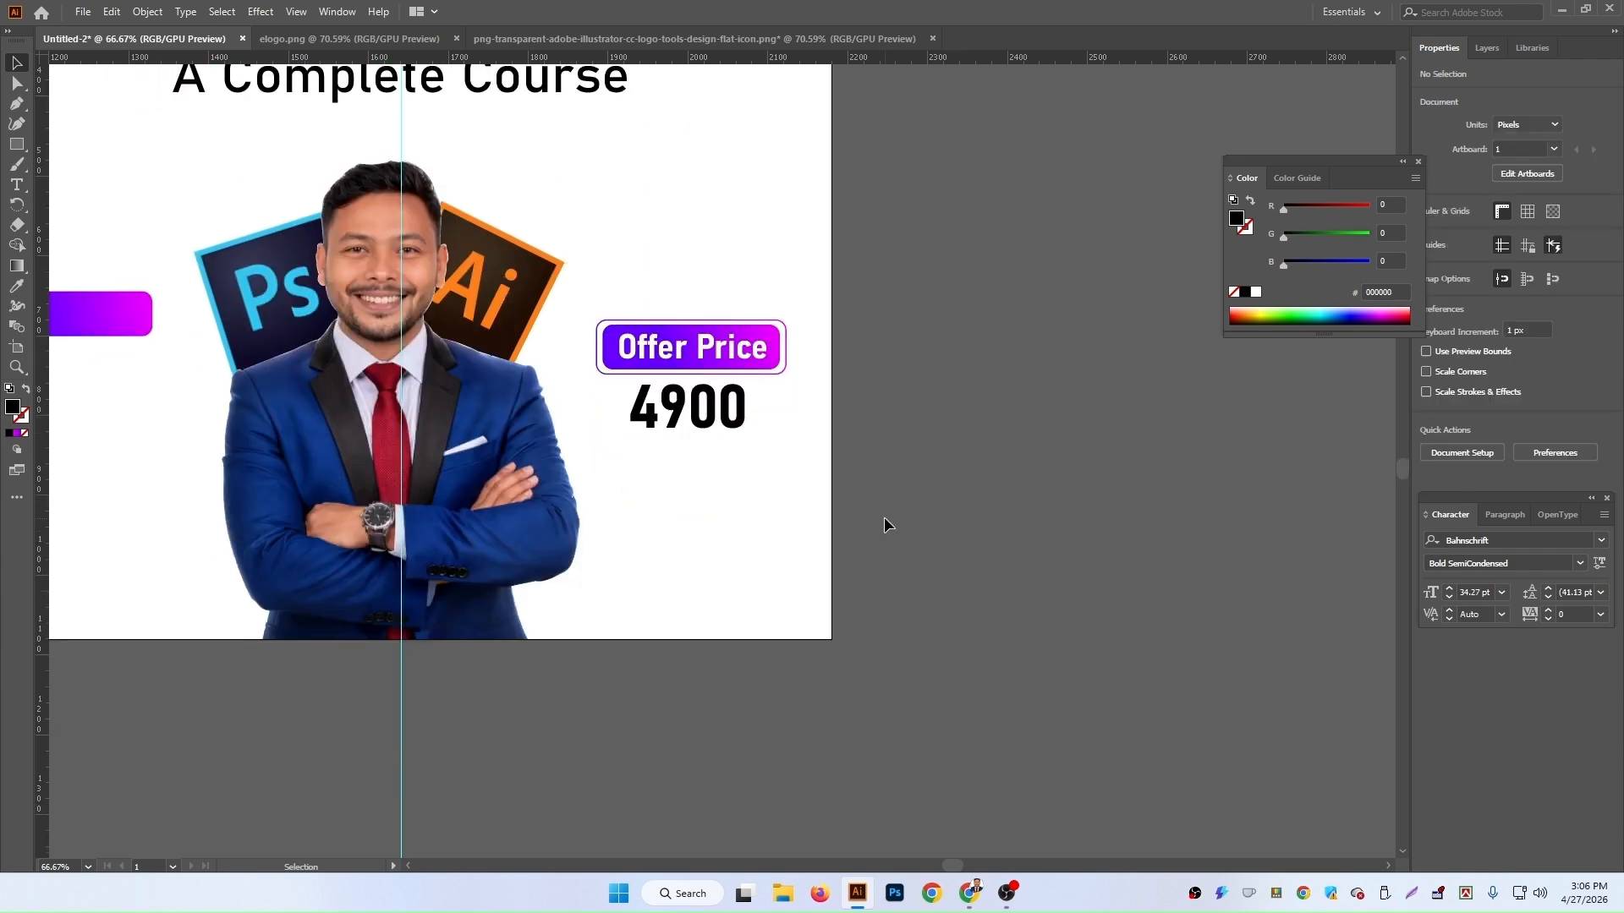
# Step: Add a small 'TK' text label and place it beside the 4900 price
pyautogui.click(16, 184)
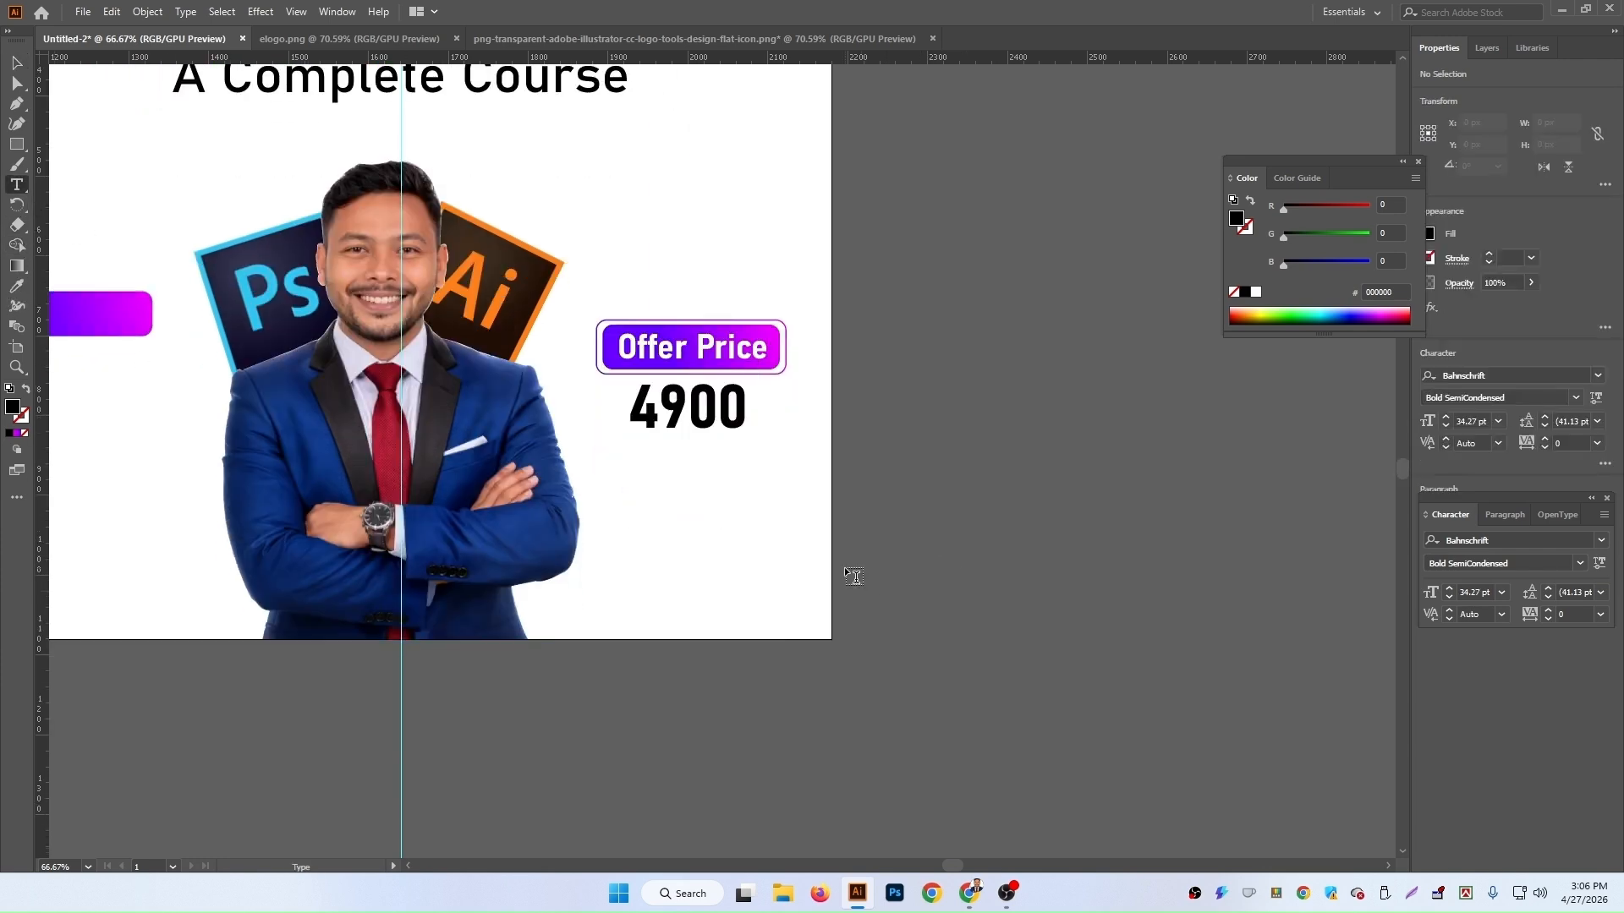
pyautogui.click(845, 565)
pyautogui.write('TK')
pyautogui.click(16, 62)
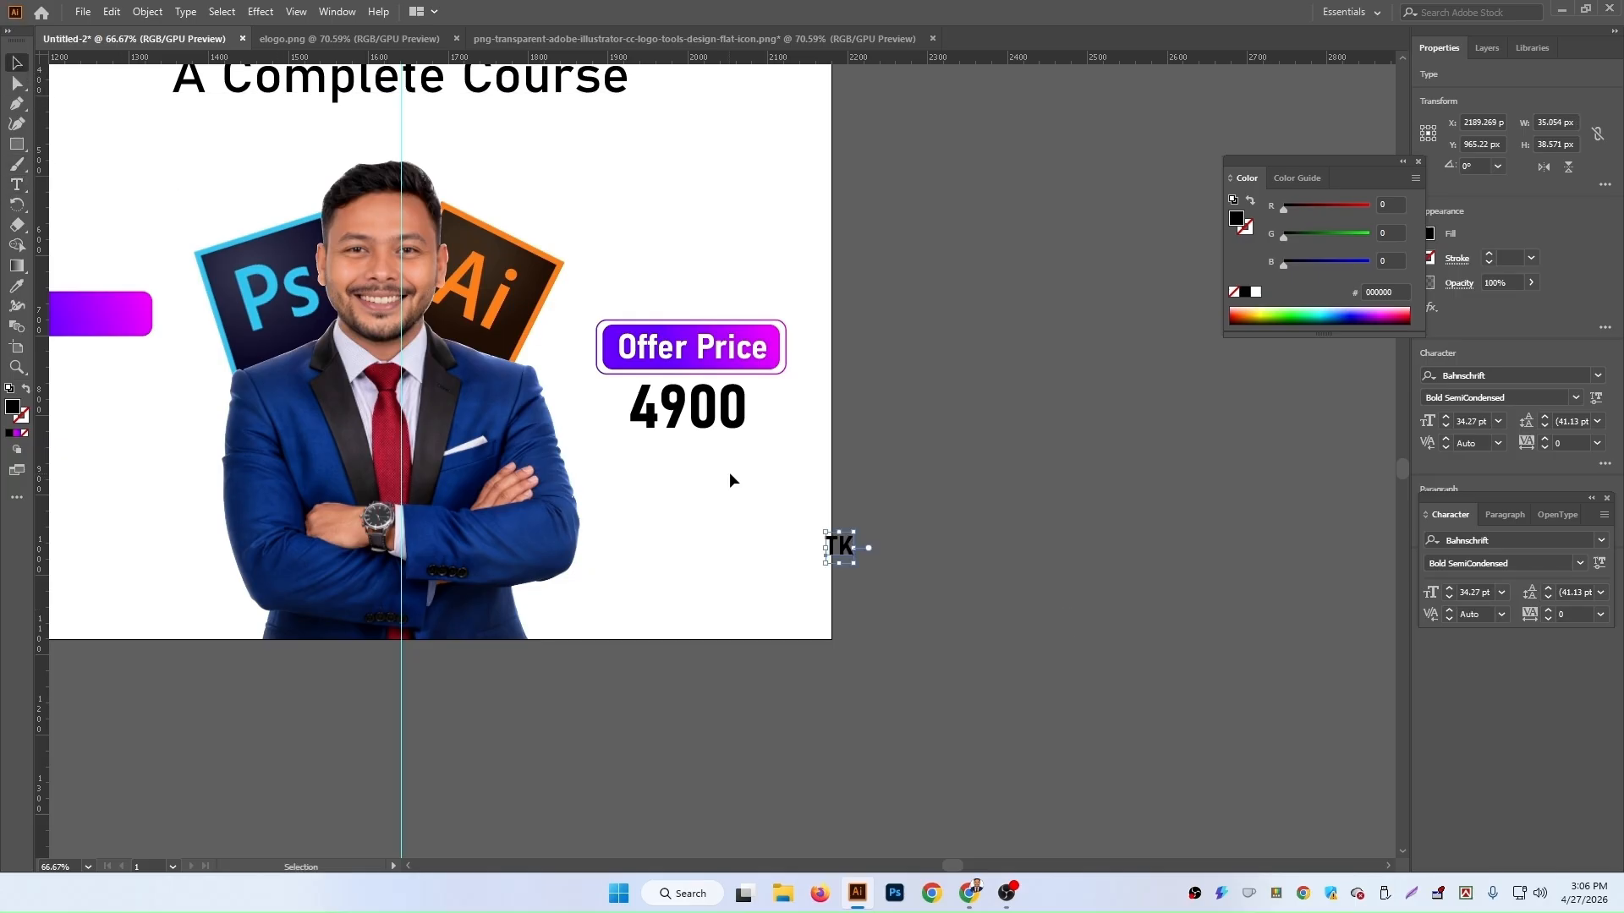
pyautogui.moveTo(849, 545); pyautogui.dragTo(772, 421)
pyautogui.keyDown('shift'); pyautogui.click(727, 429); pyautogui.keyUp('shift')
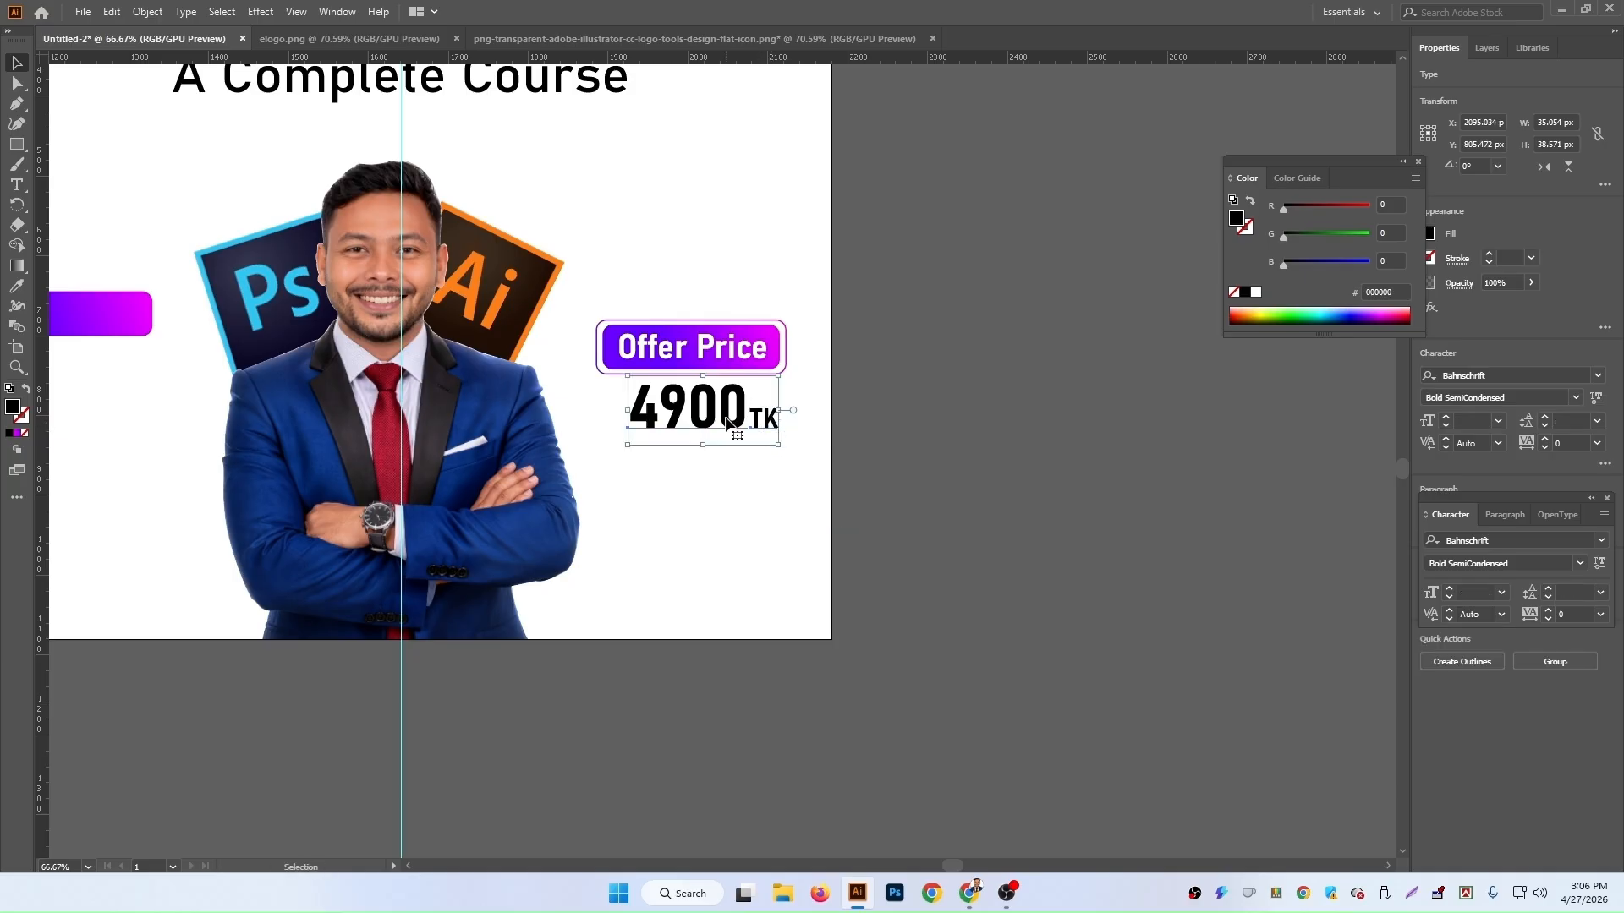
pyautogui.click(1214, 594)
# Step: Select the 'Offer Price' button and price together, enlarge them slightly and move them up
pyautogui.moveTo(863, 268); pyautogui.dragTo(1080, 308)
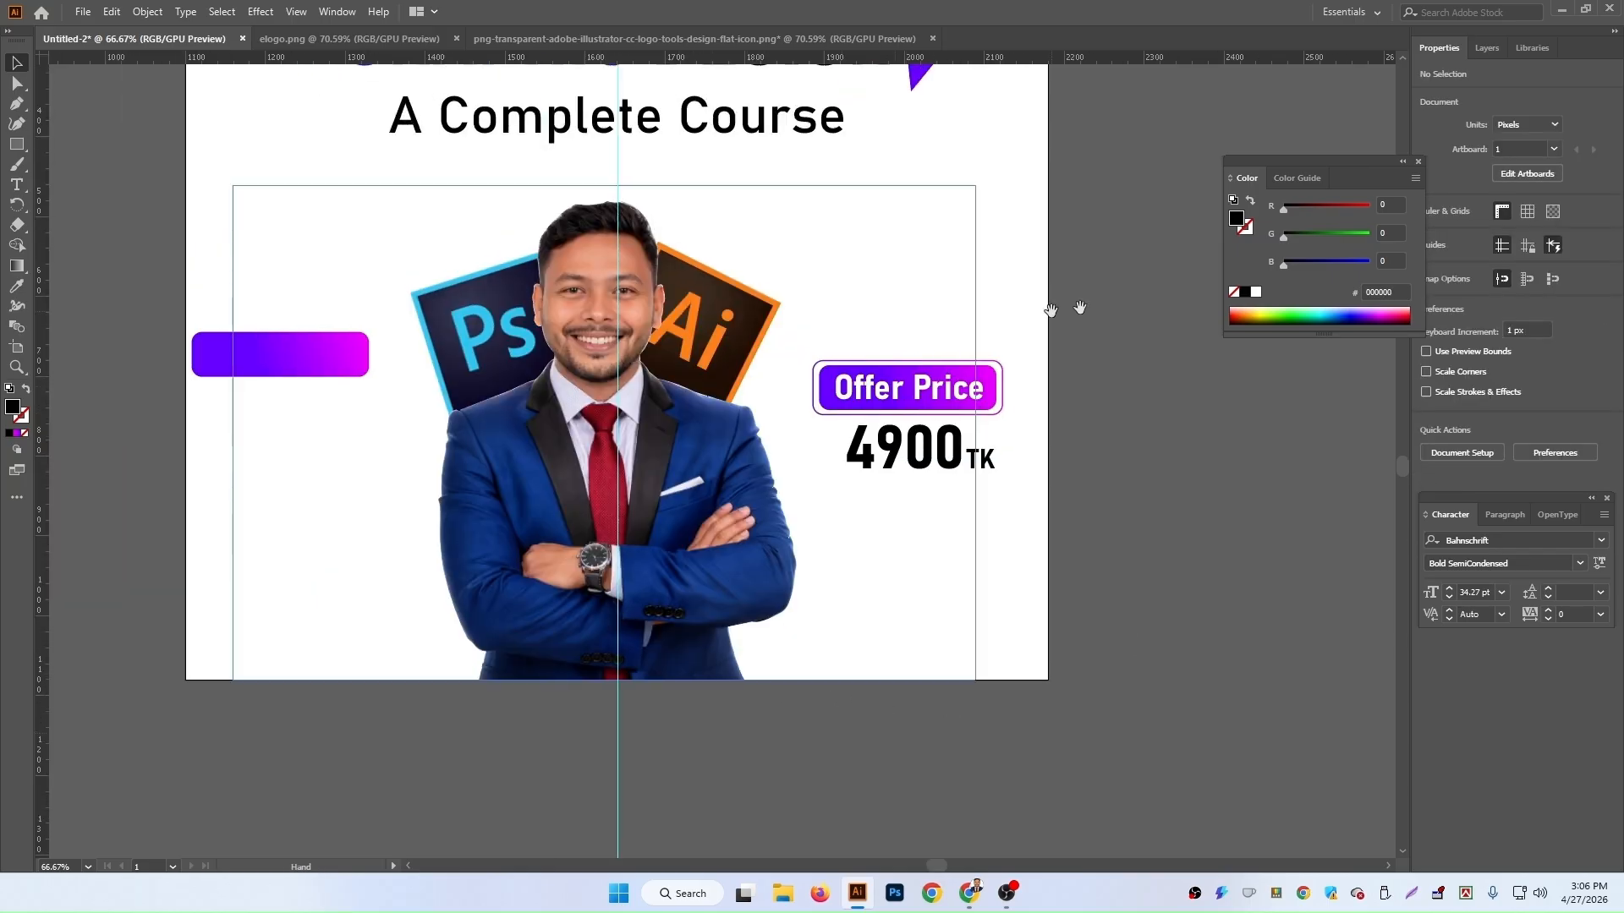
pyautogui.click(926, 404)
pyautogui.keyDown('shift'); pyautogui.click(950, 465); pyautogui.keyUp('shift')
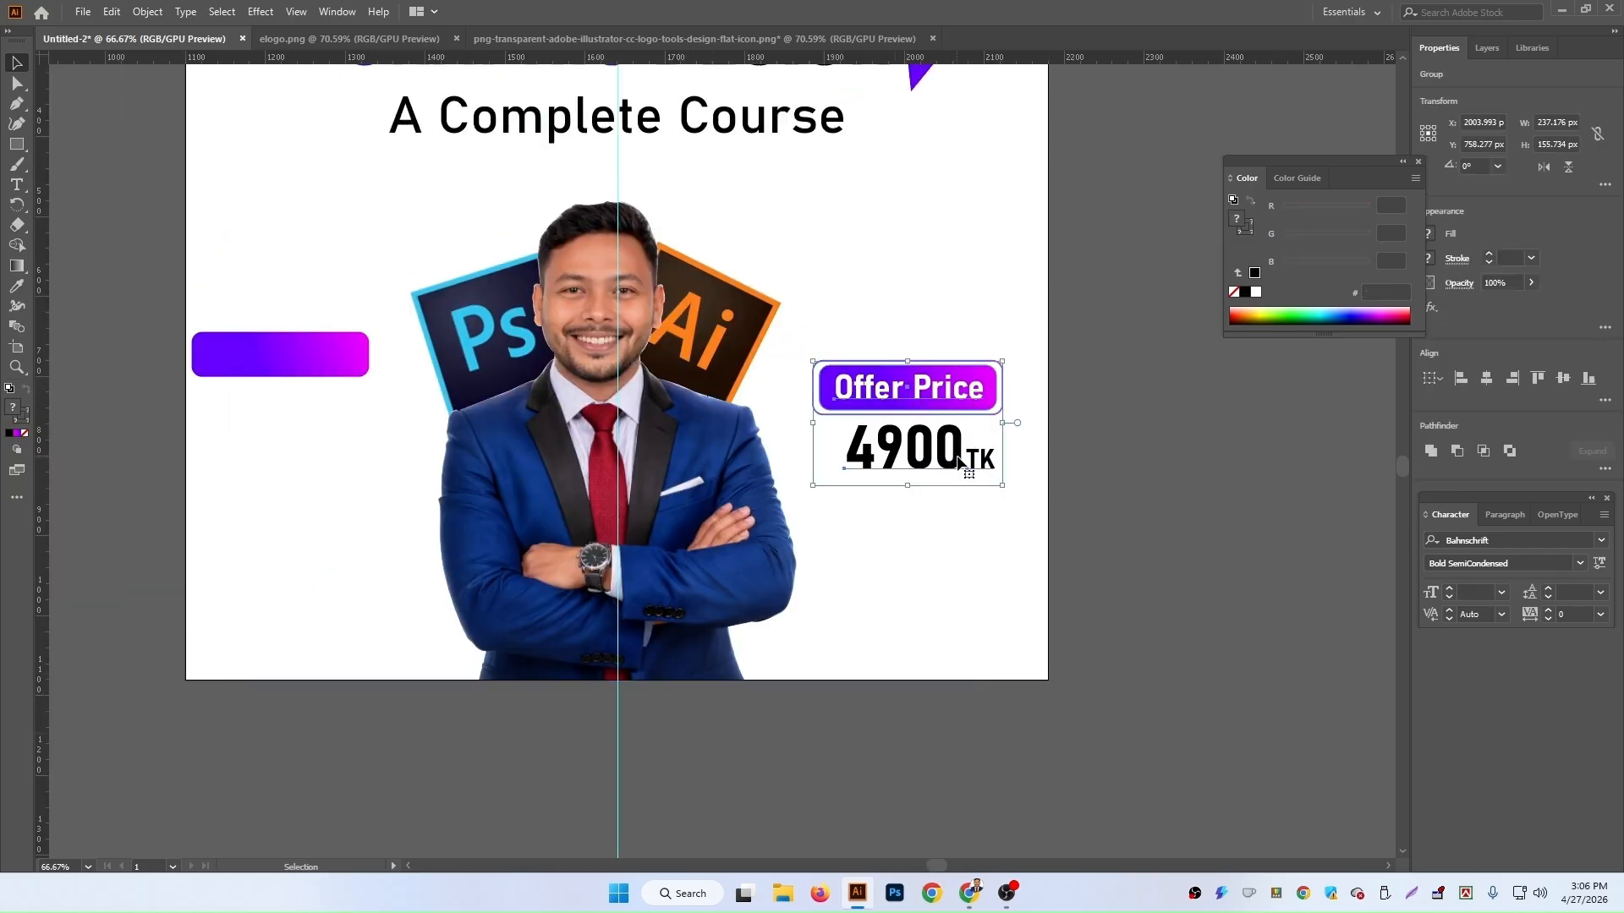
pyautogui.moveTo(1002, 485); pyautogui.dragTo(1029, 522)
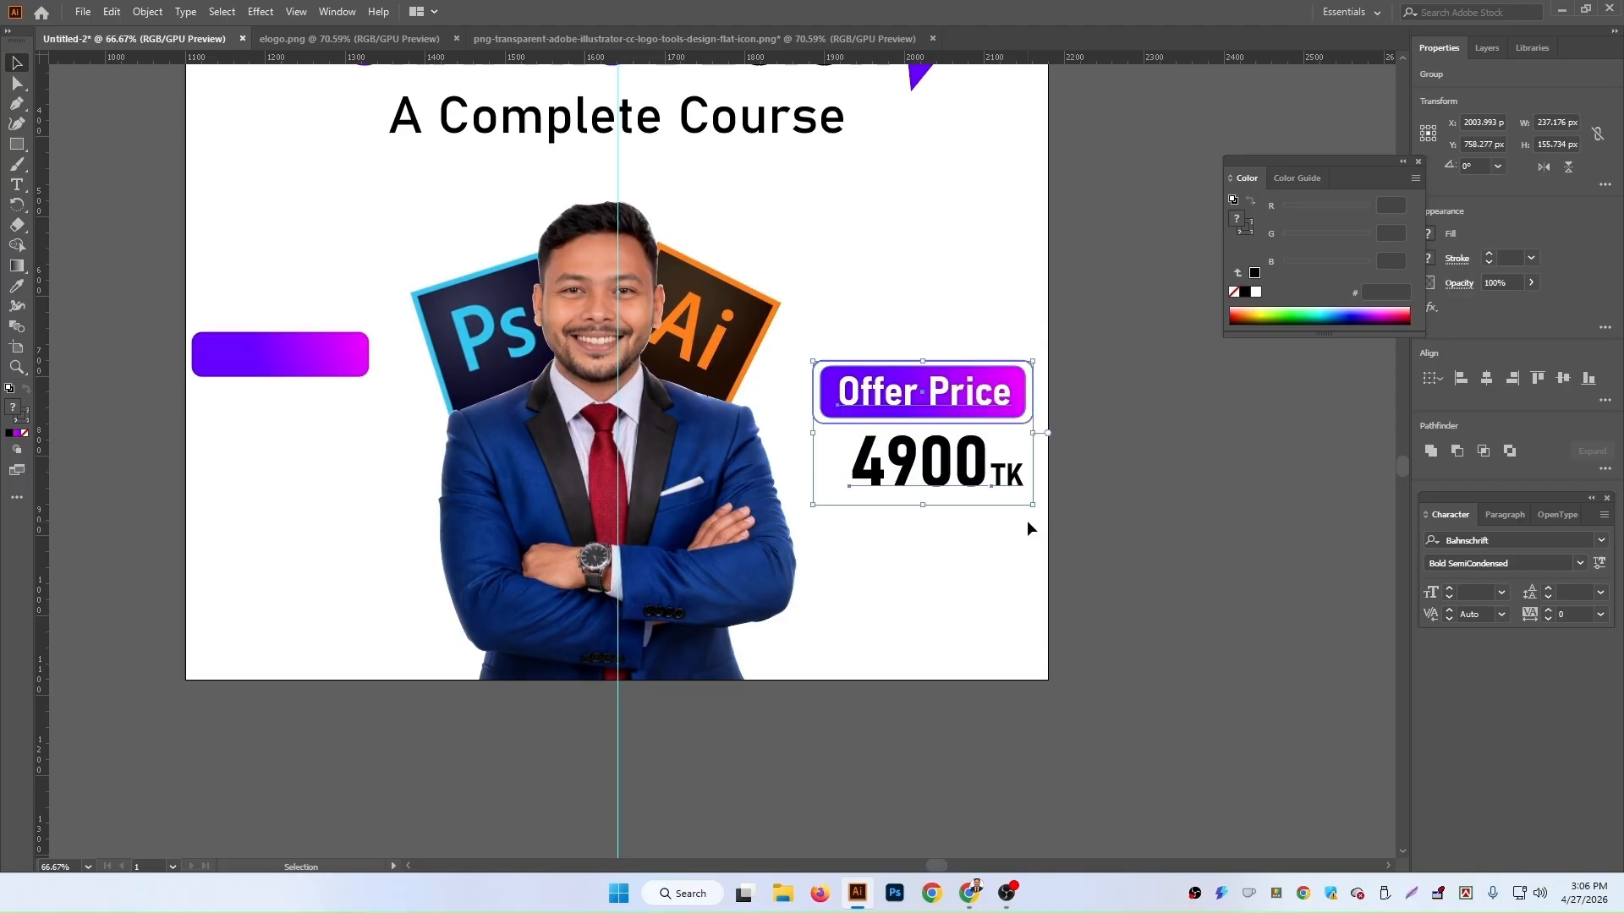
pyautogui.moveTo(993, 421); pyautogui.dragTo(979, 395)
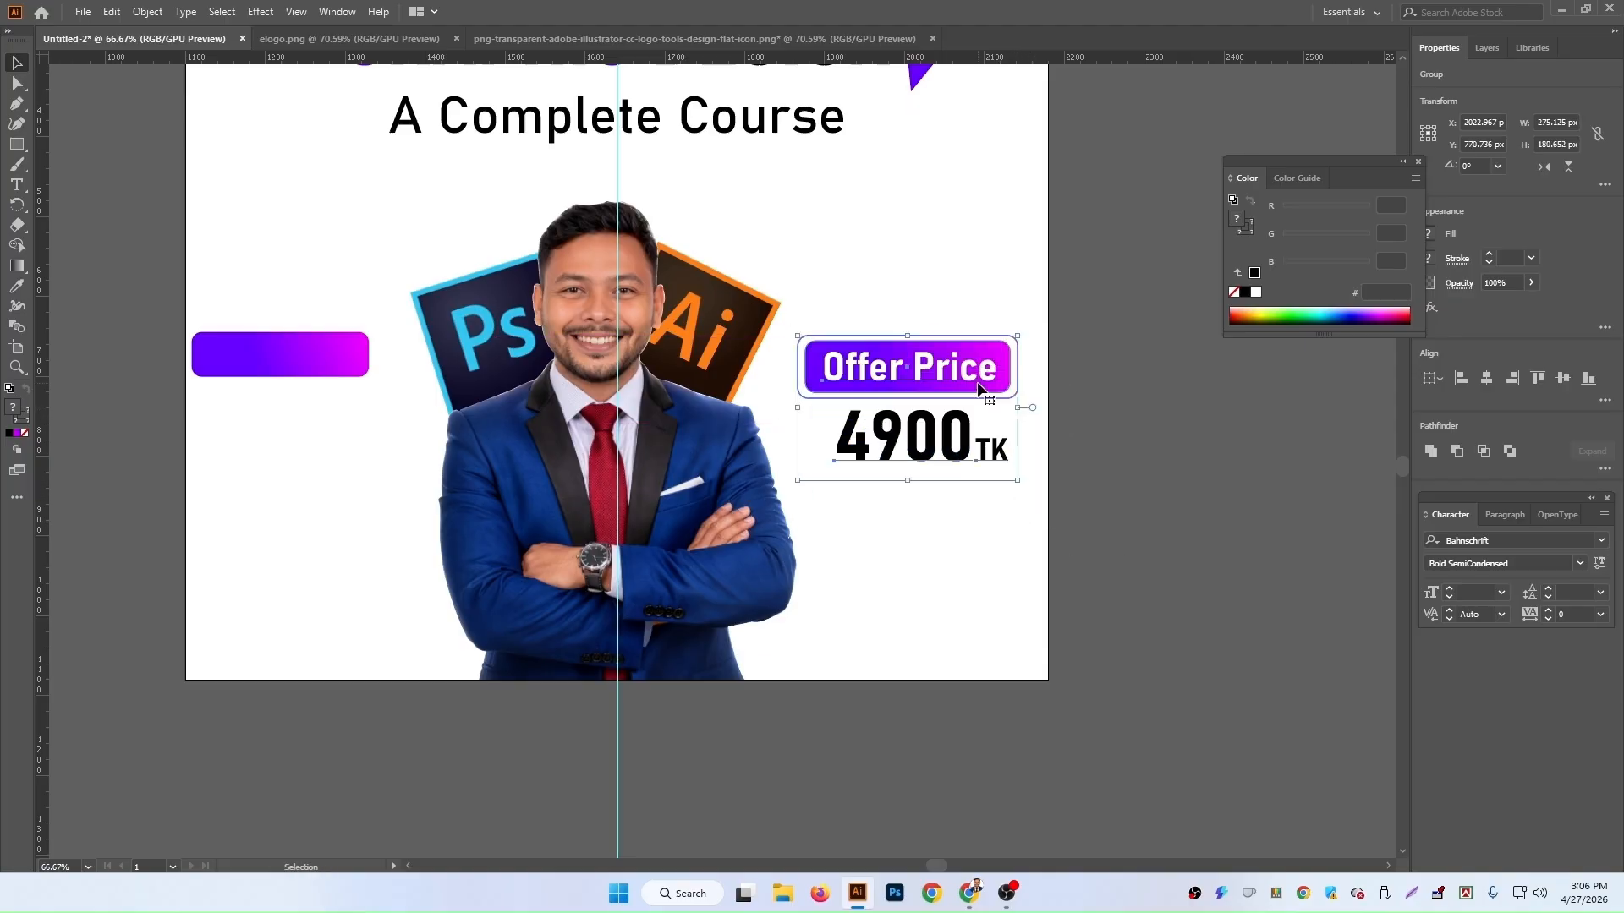
pyautogui.click(1156, 550)
pyautogui.scroll(3, 1155, 609)
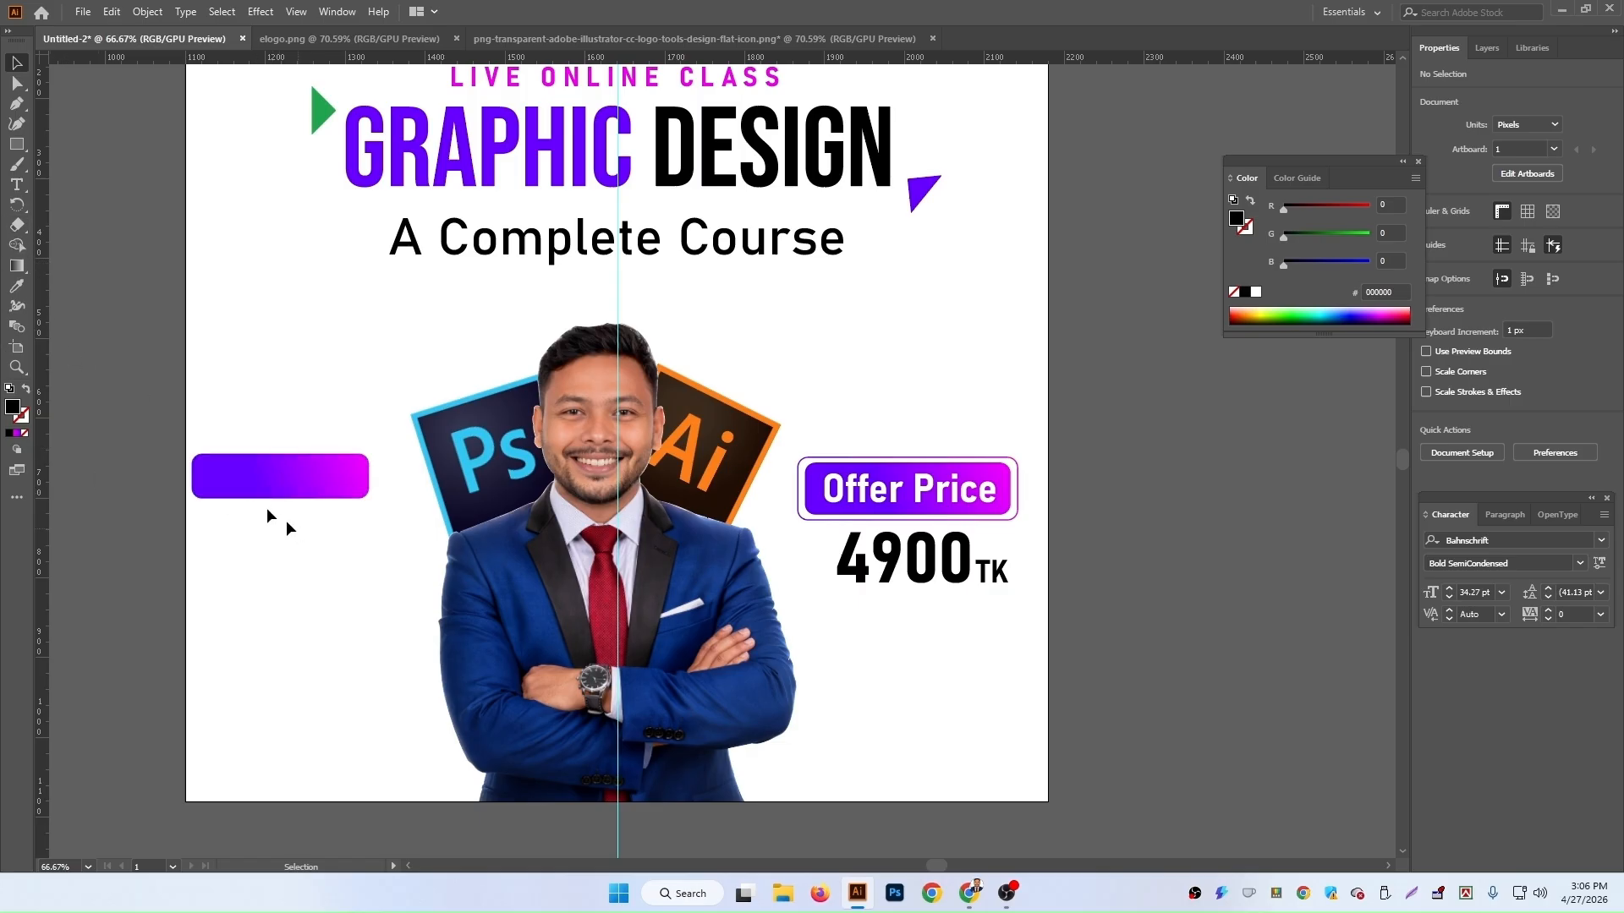
# Step: Fill the left gradient button with solid magenta sampled from the swatch with the Eyedropper
pyautogui.click(259, 476)
pyautogui.scroll(6, 250, 479)
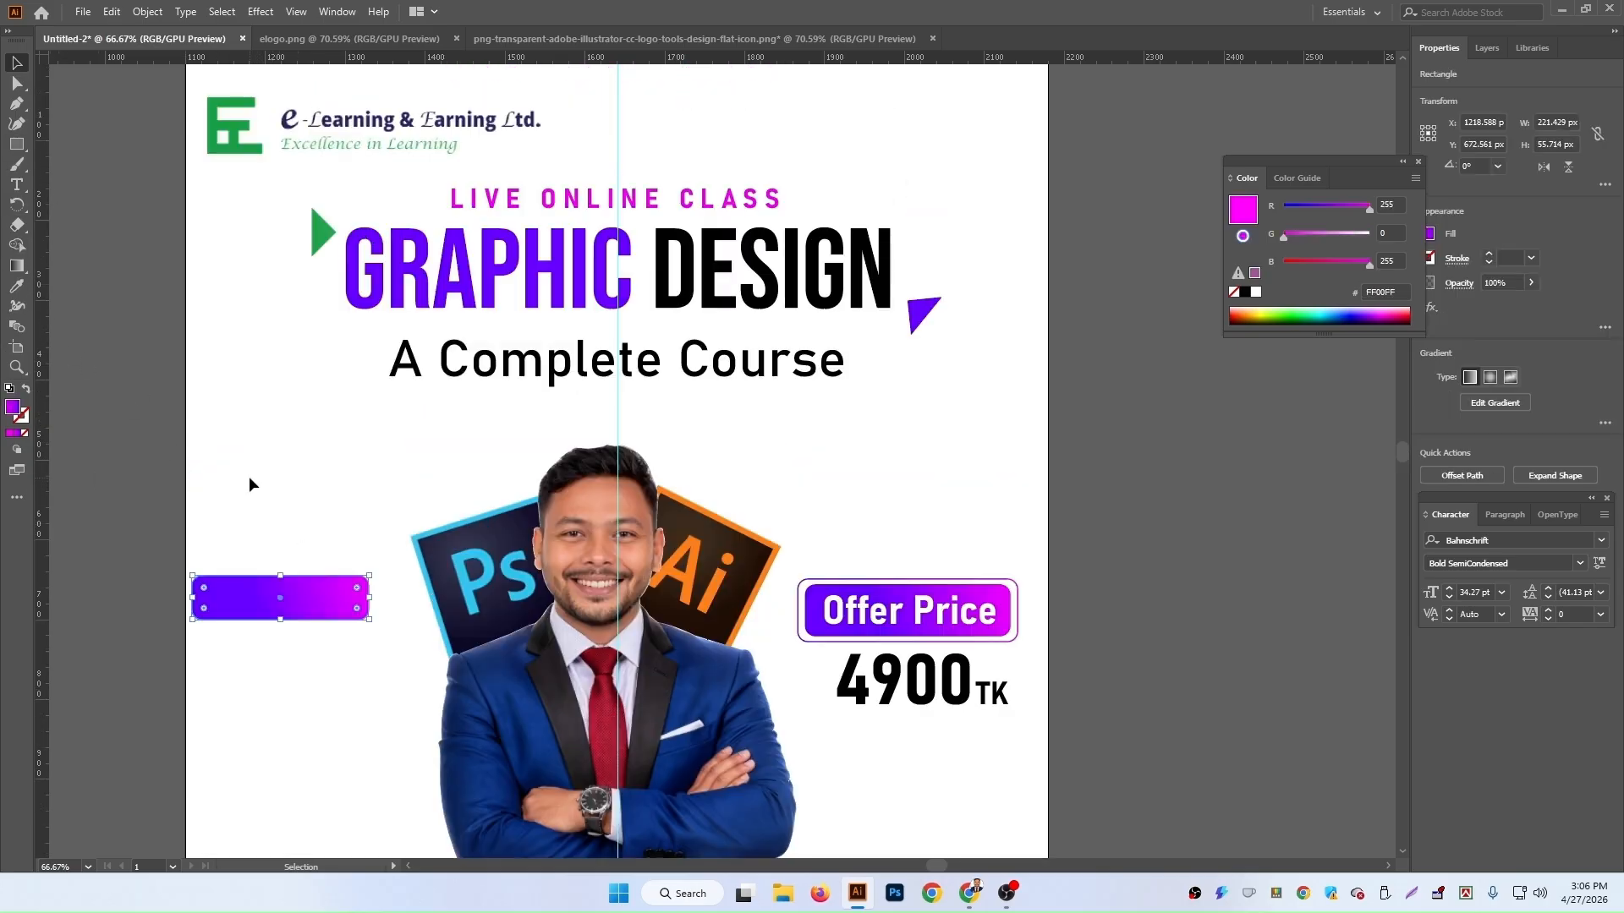
pyautogui.scroll(2, 246, 485)
pyautogui.click(16, 286)
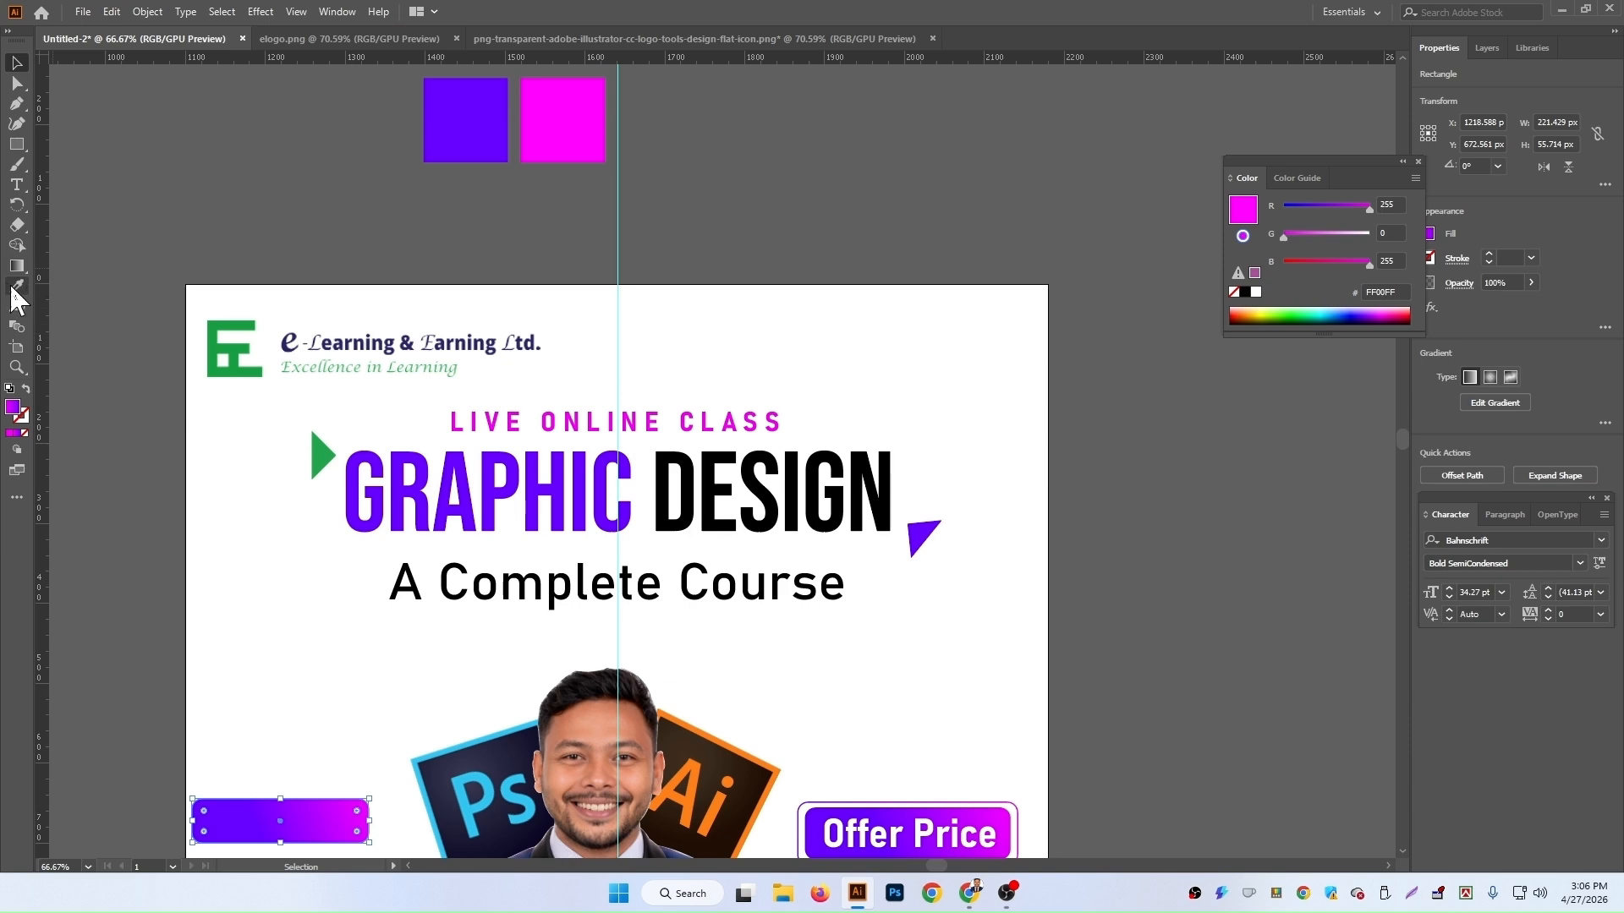
pyautogui.click(554, 108)
pyautogui.scroll(-6, 672, 343)
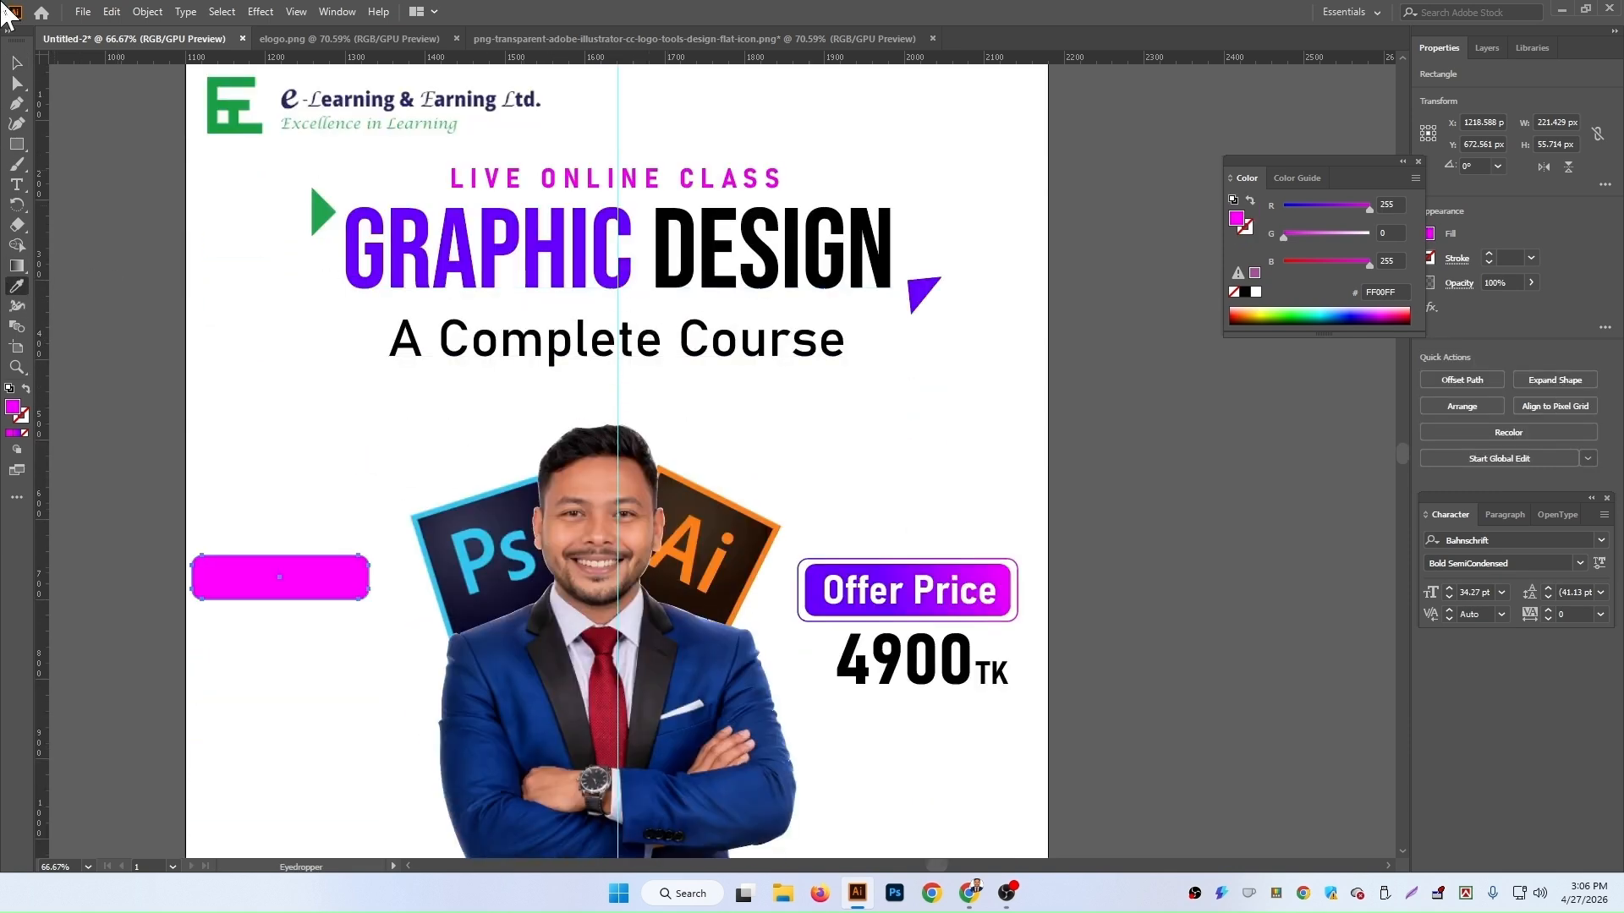
# Step: Shift the magenta button slightly to the right
pyautogui.click(18, 61)
pyautogui.moveTo(359, 591); pyautogui.dragTo(370, 591)
pyautogui.click(1302, 515)
pyautogui.scroll(-2, 1302, 515)
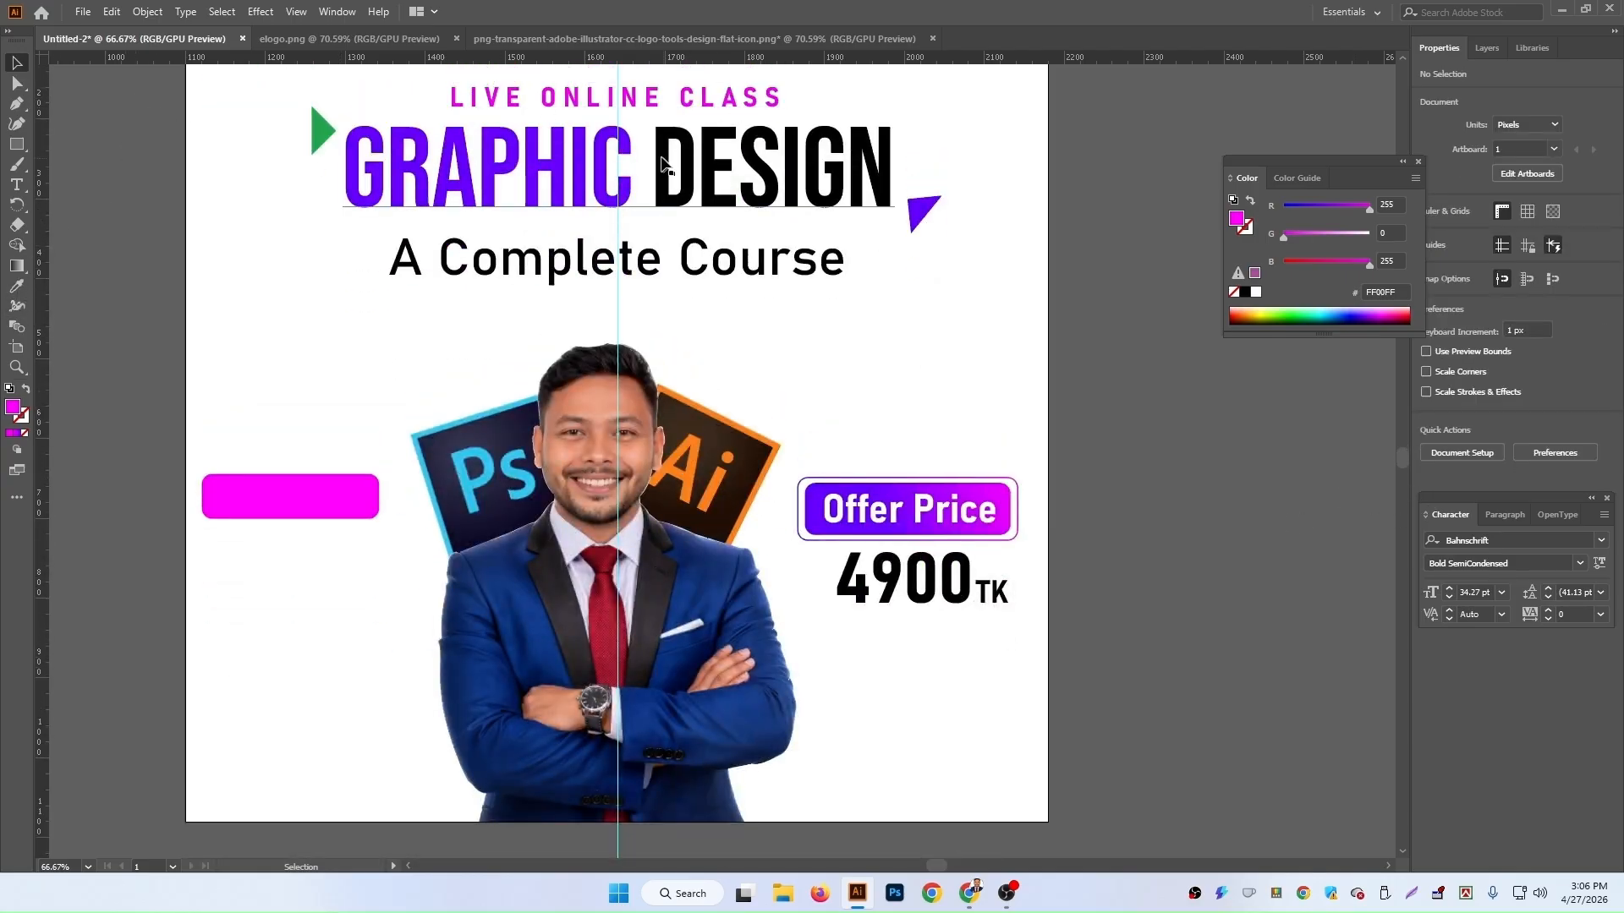
# Step: Duplicate the 'LIVE ONLINE CLASS' text to the left side and replace the copy's text with 'ACCESS'
pyautogui.click(707, 110)
pyautogui.moveTo(706, 110); pyautogui.dragTo(401, 346)
pyautogui.tripleClick(398, 338)
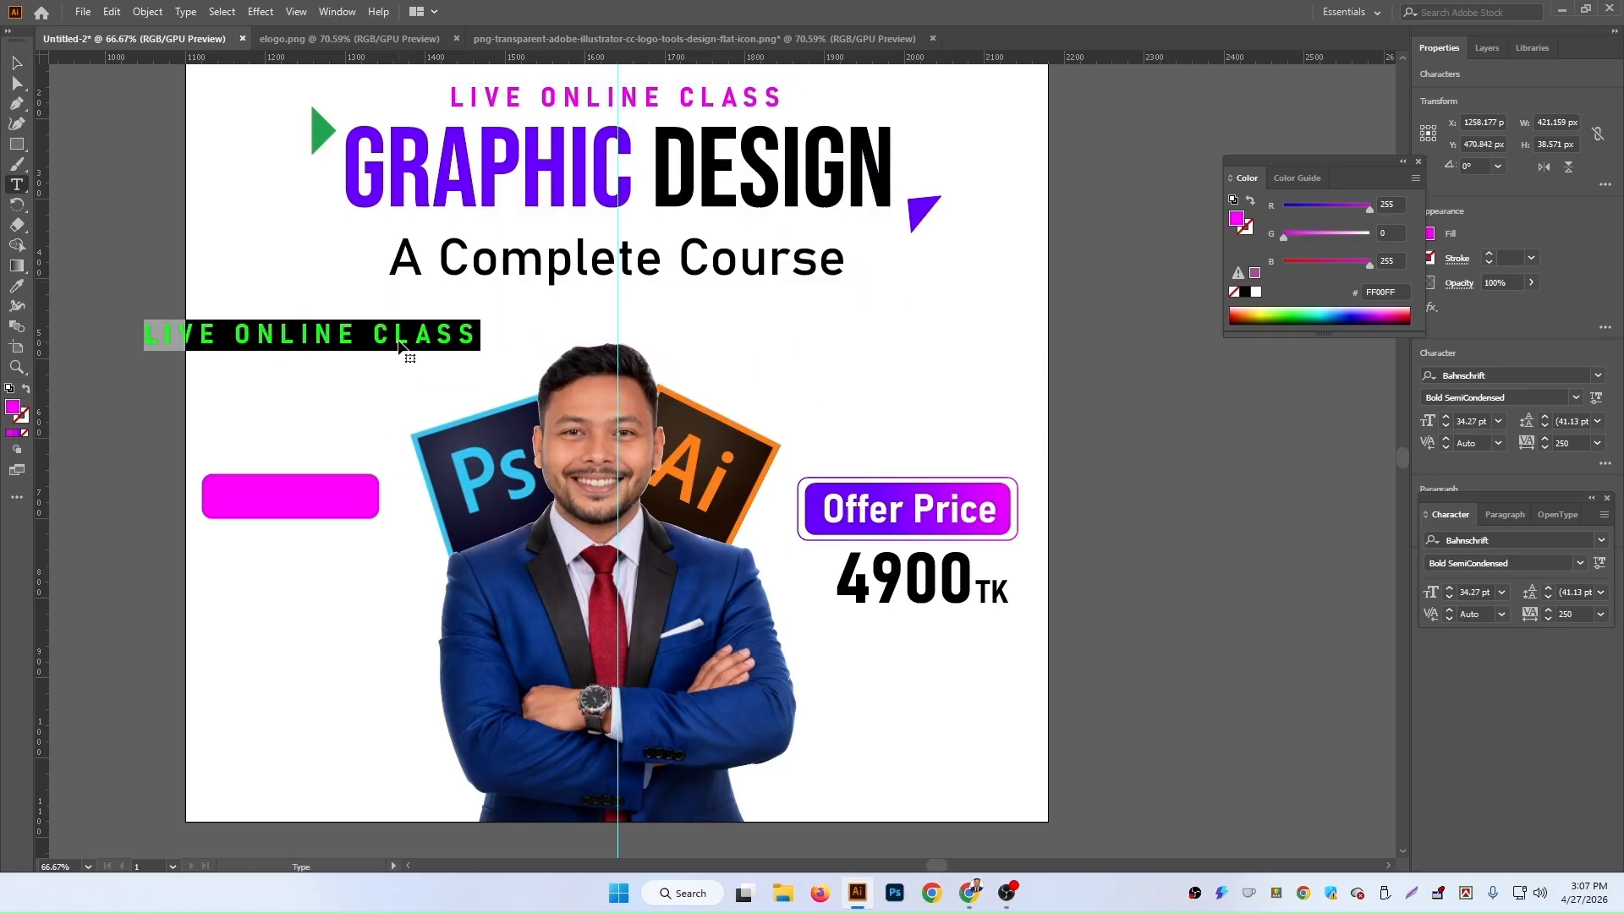
pyautogui.write('ACCESS')
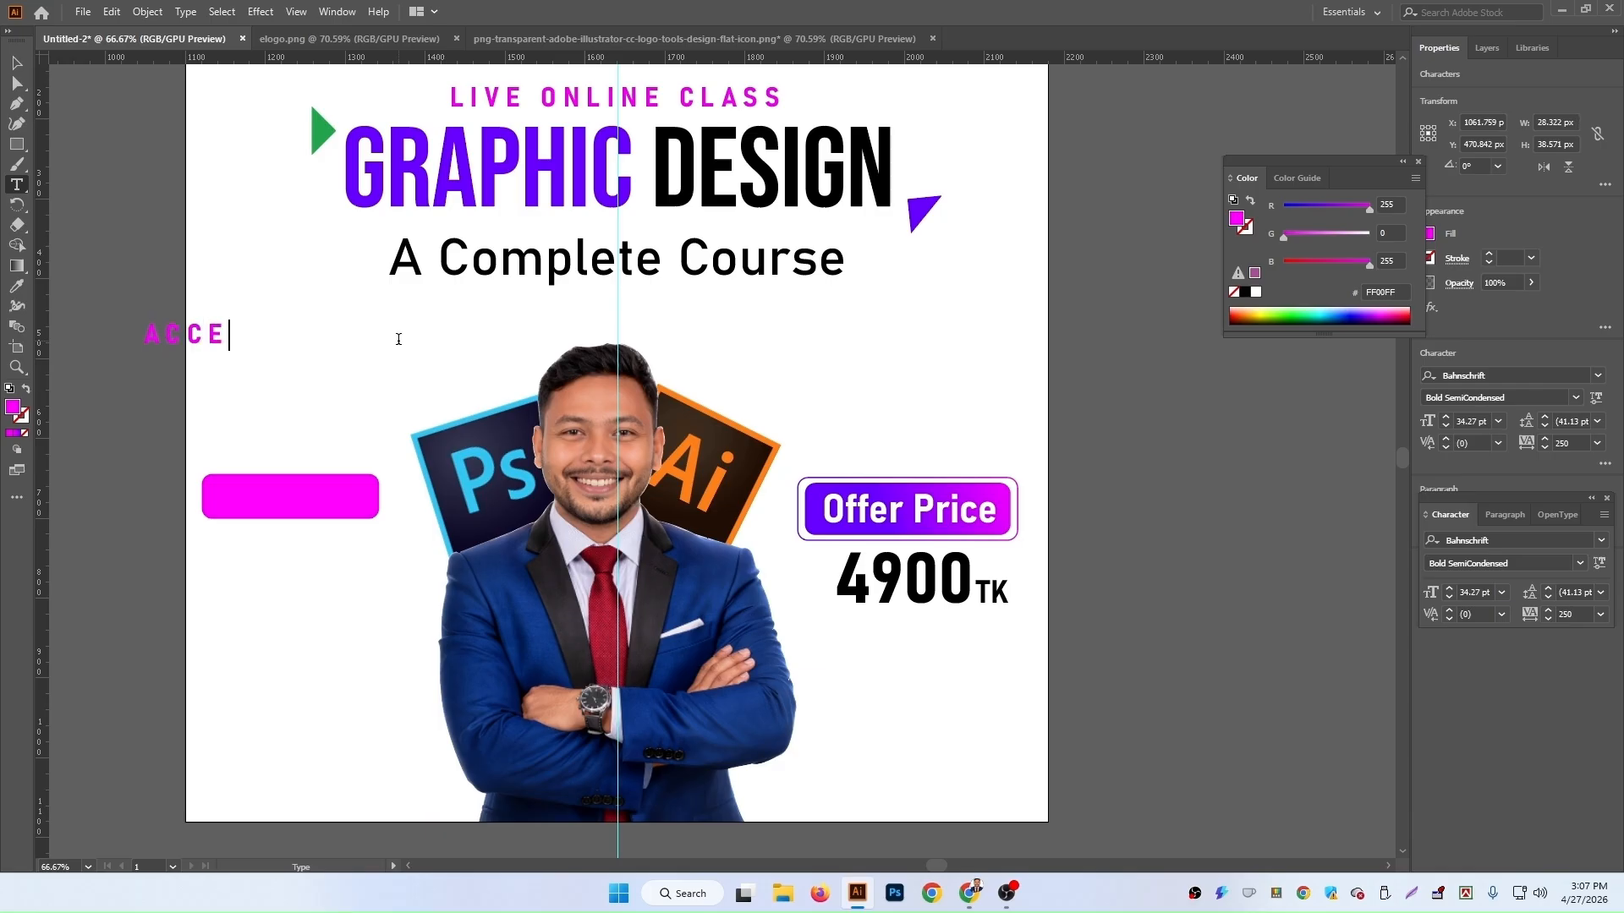
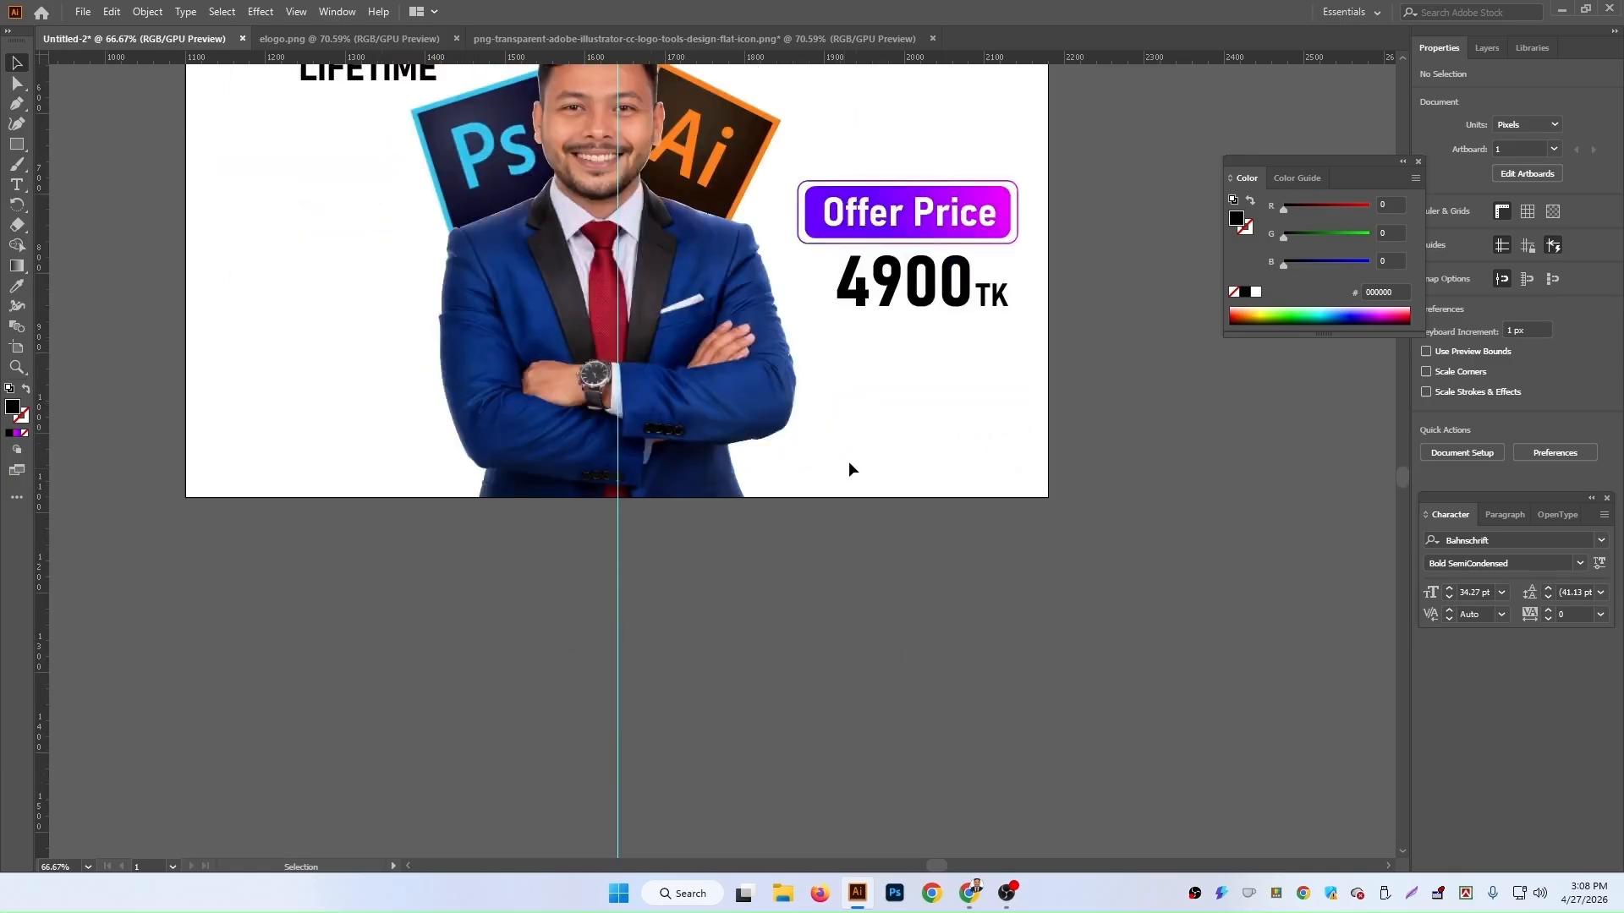
# Step: Draw a wide white rectangle across the bottom edge of the artboard, extending beyond both sides
pyautogui.click(16, 145)
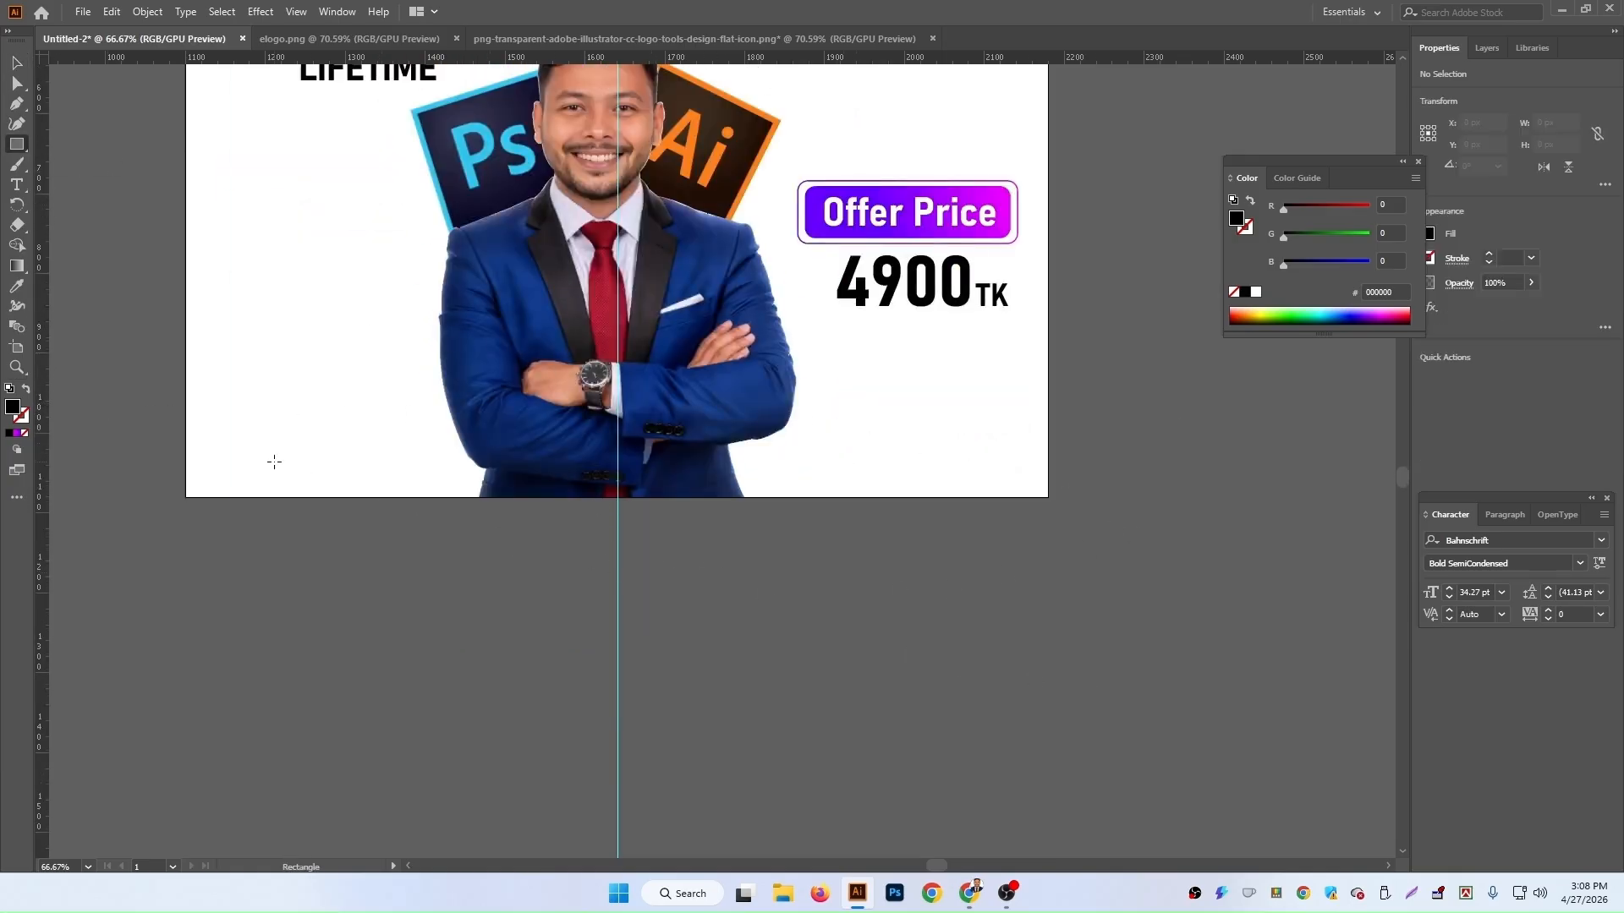
pyautogui.moveTo(91, 406); pyautogui.dragTo(1097, 582)
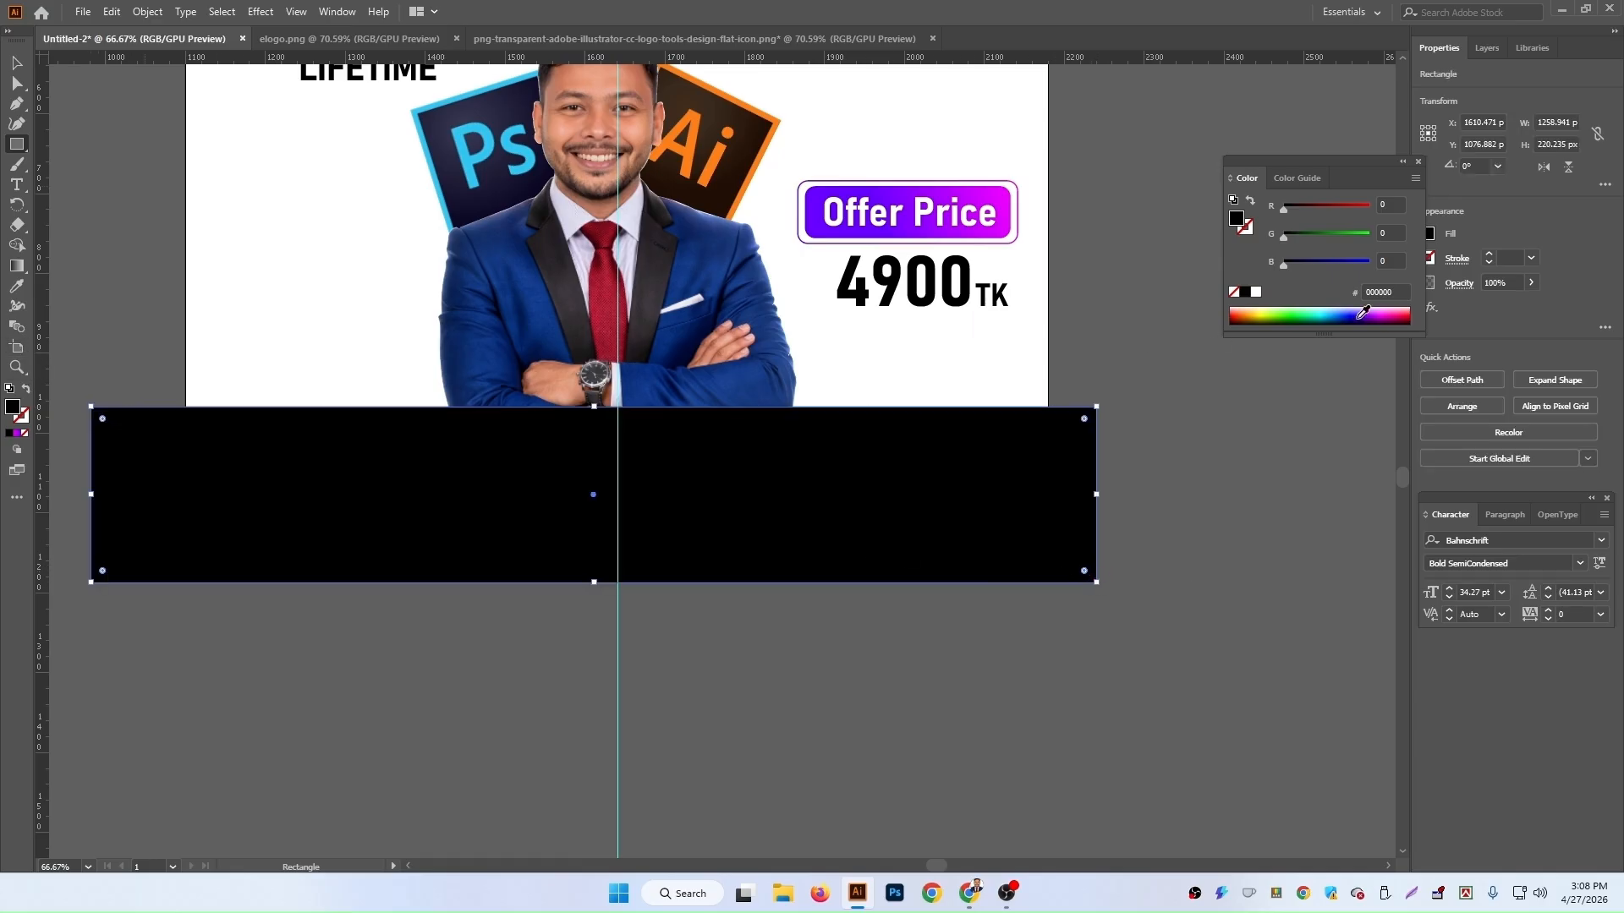
pyautogui.click(1256, 292)
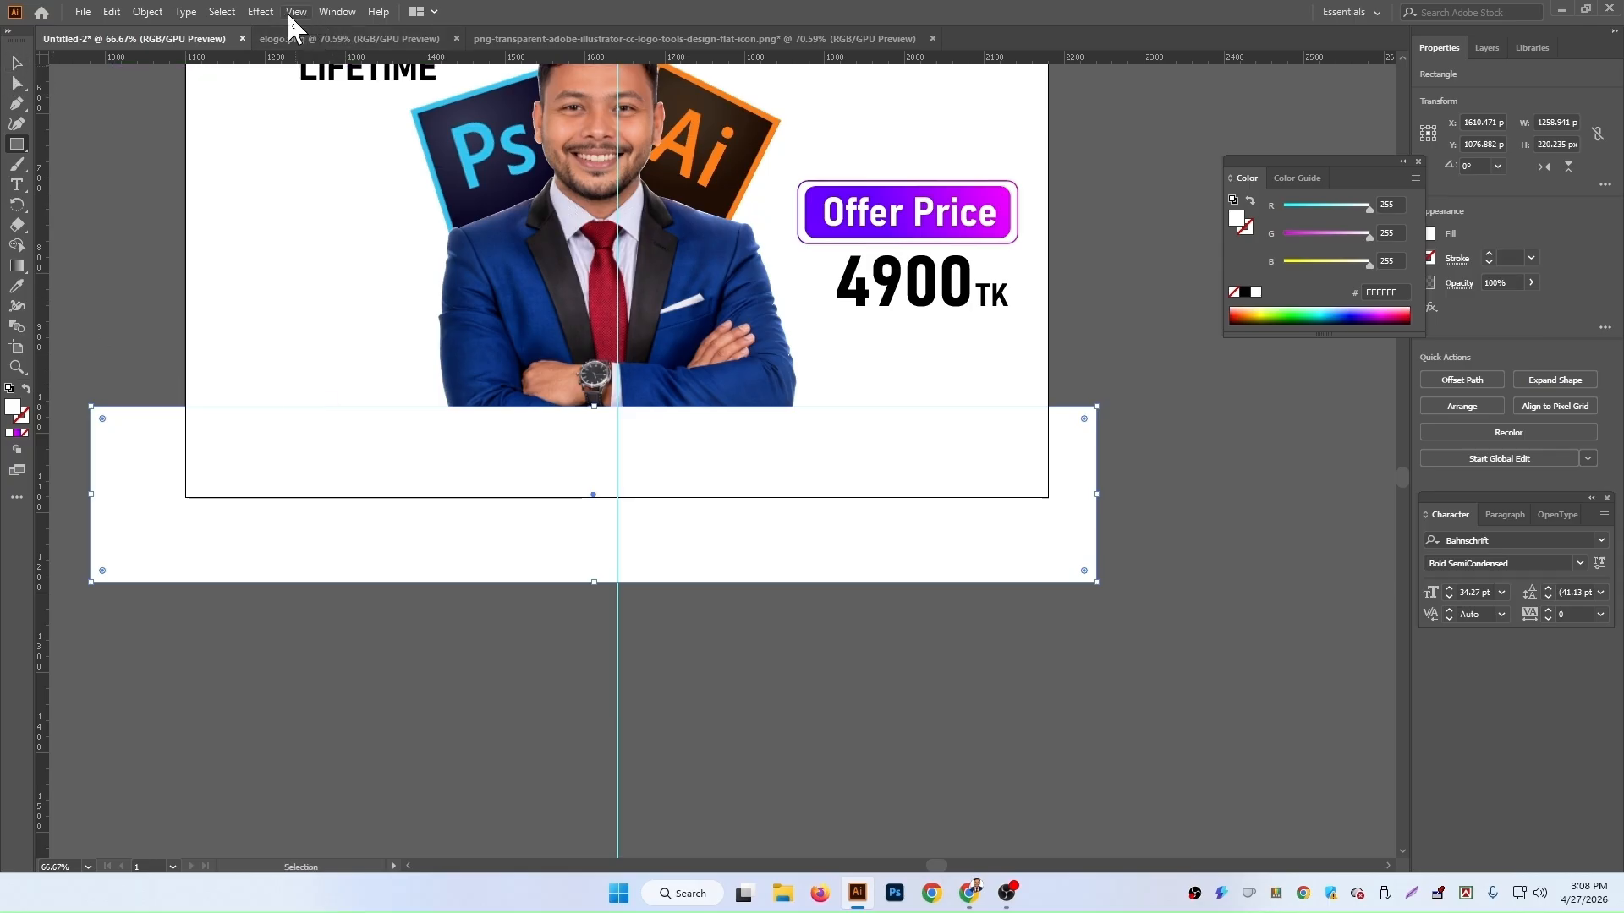
# Step: Apply a Stylize Feather effect with a 60 px radius to the white rectangle
pyautogui.click(261, 12)
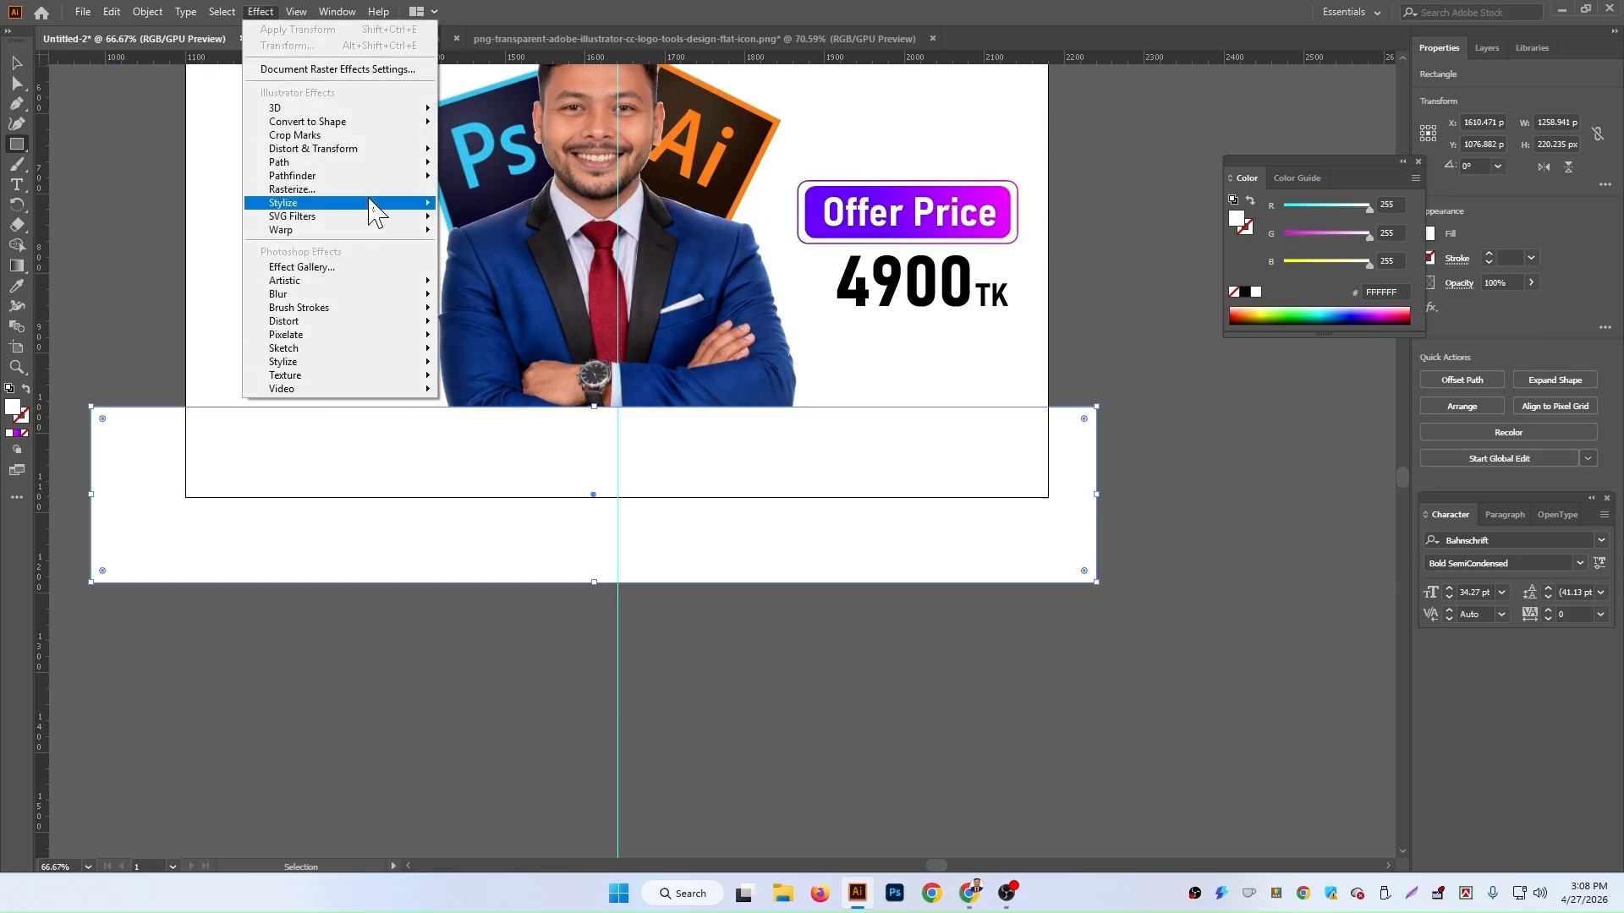
pyautogui.moveTo(367, 205)
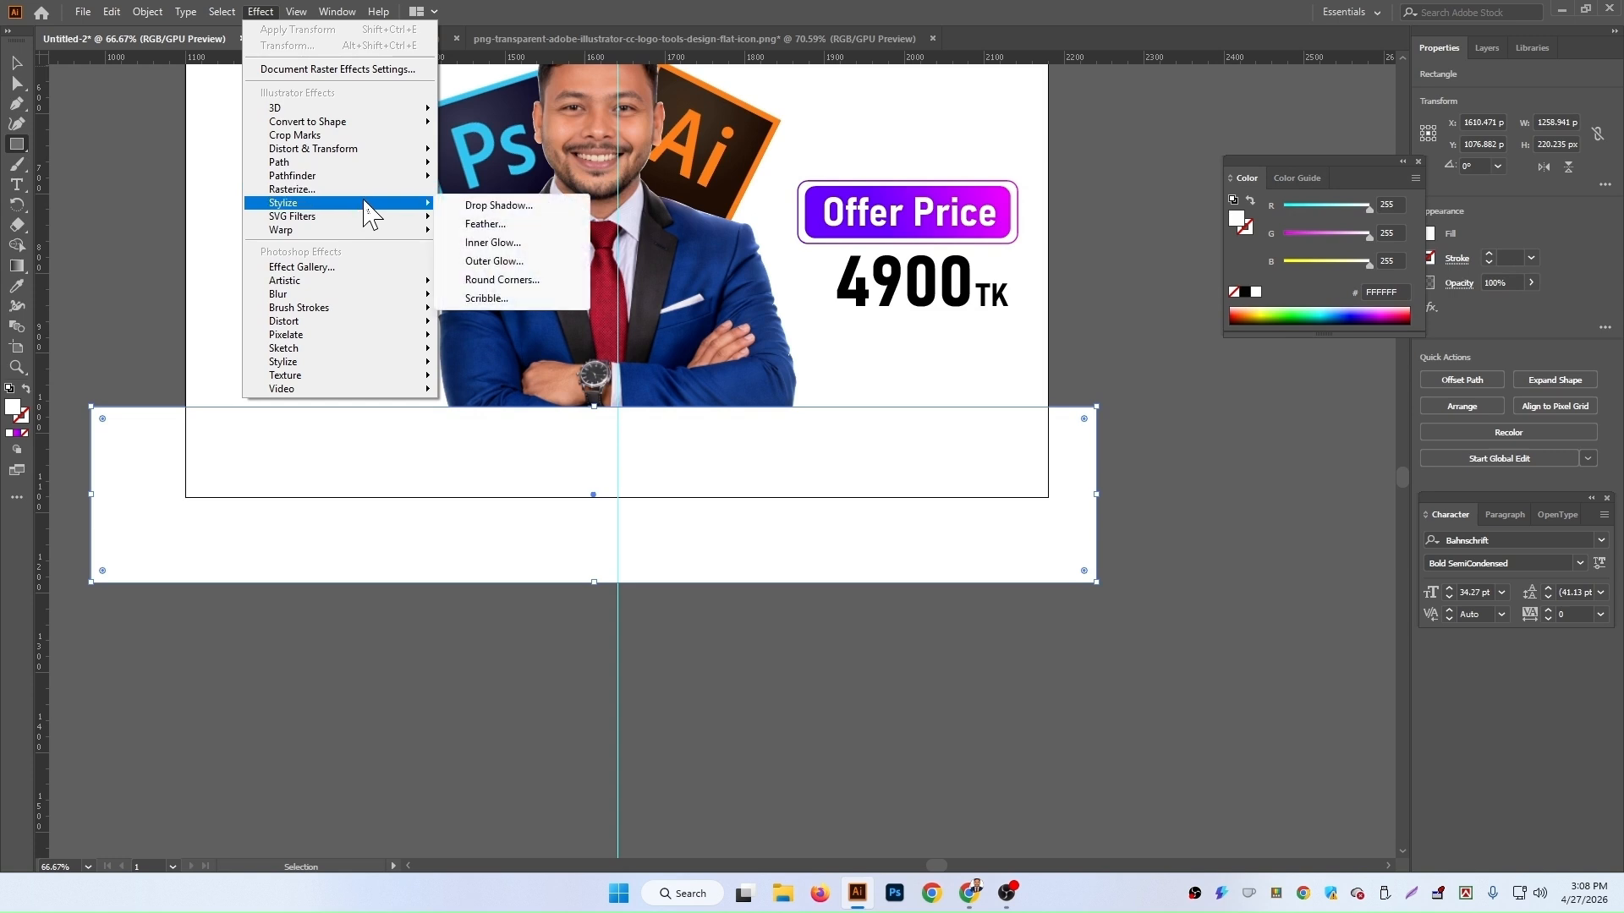
pyautogui.click(505, 225)
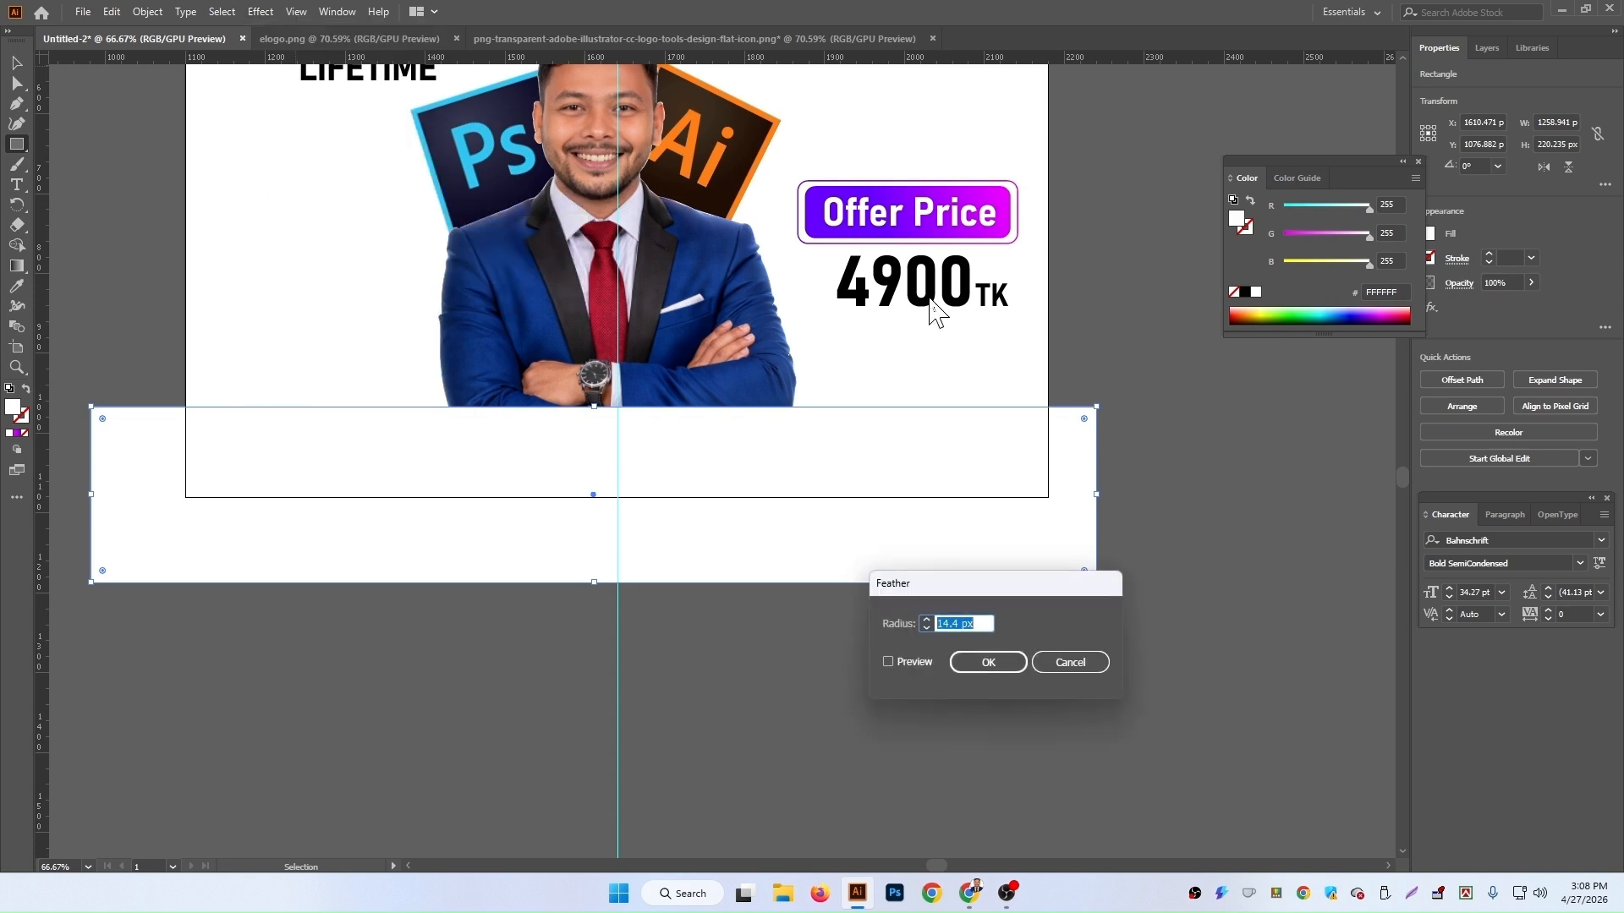
pyautogui.click(912, 661)
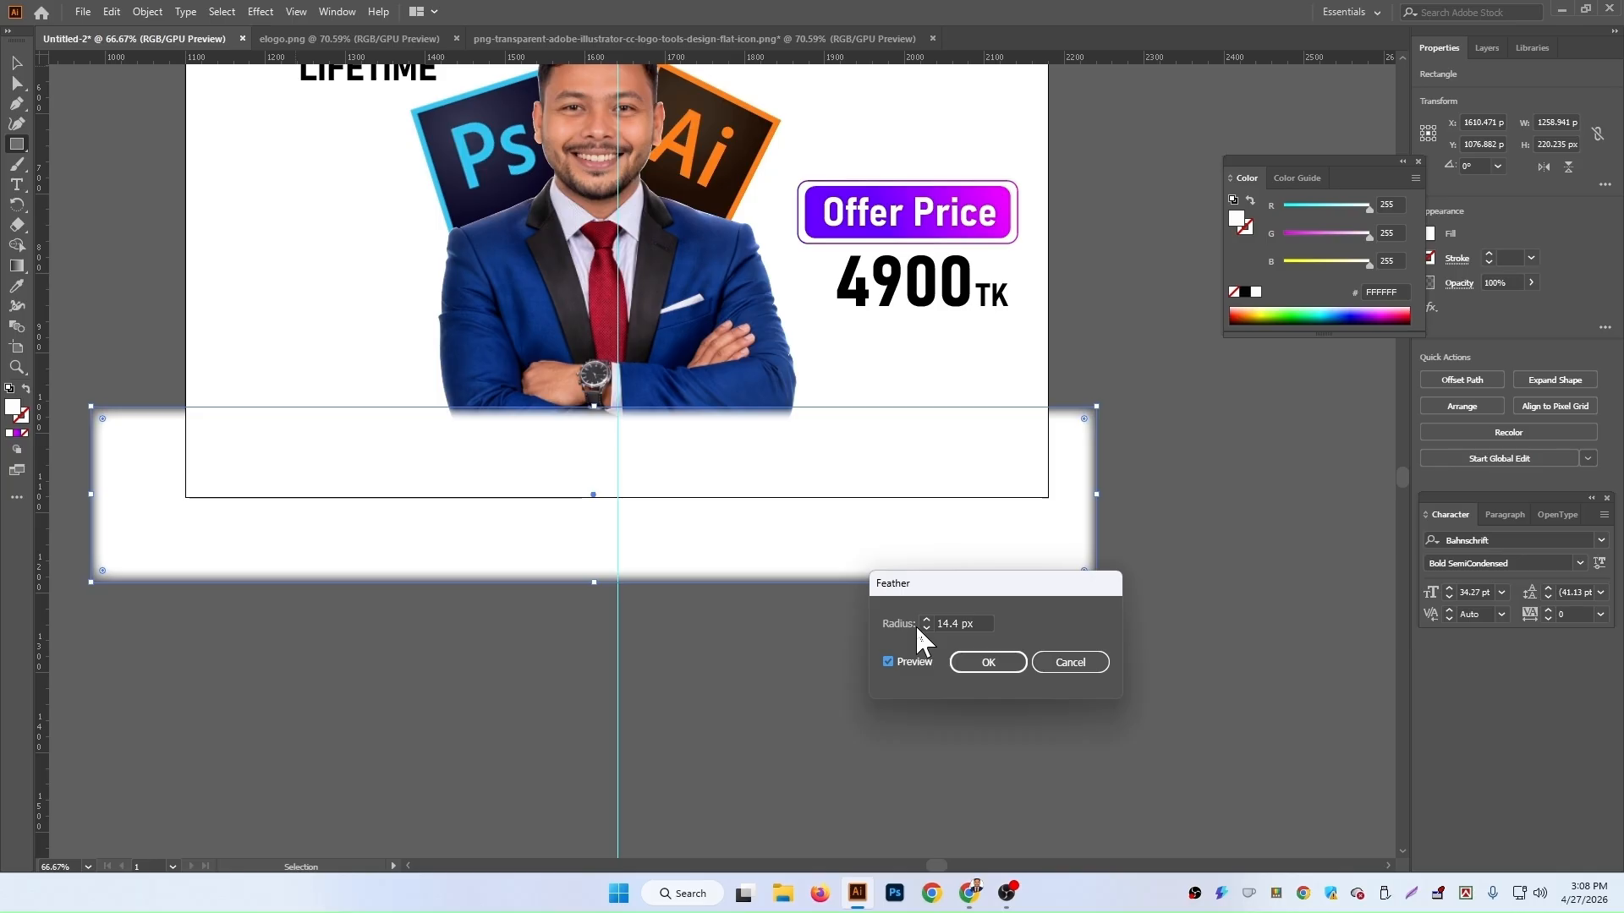
pyautogui.moveTo(1004, 592); pyautogui.dragTo(1061, 635)
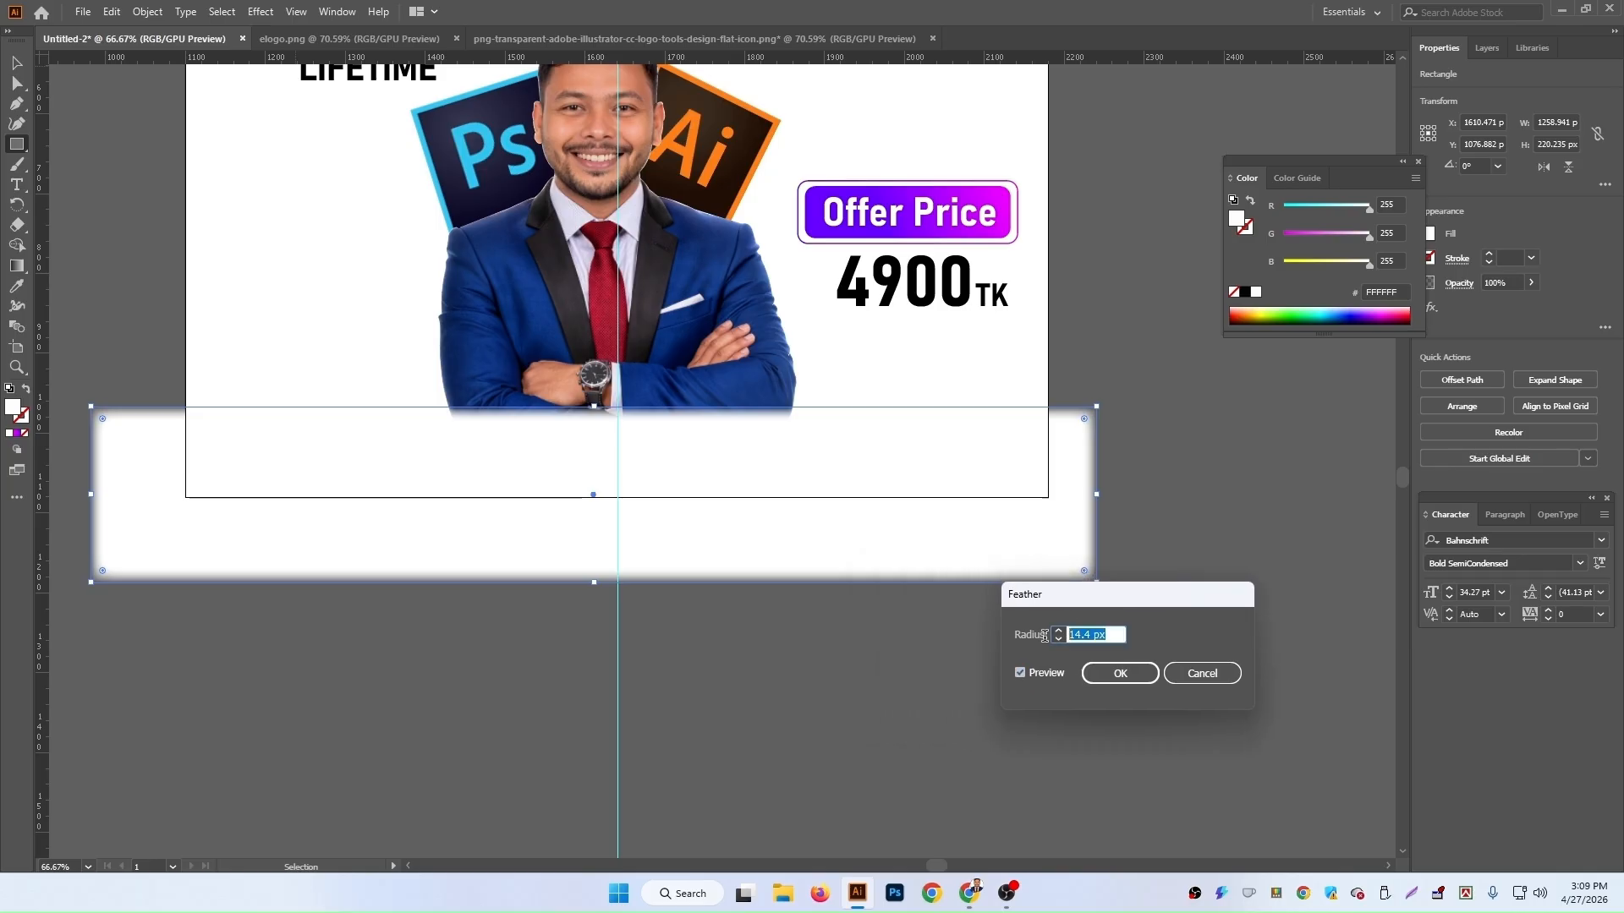
pyautogui.write('60')
pyautogui.click(1057, 674)
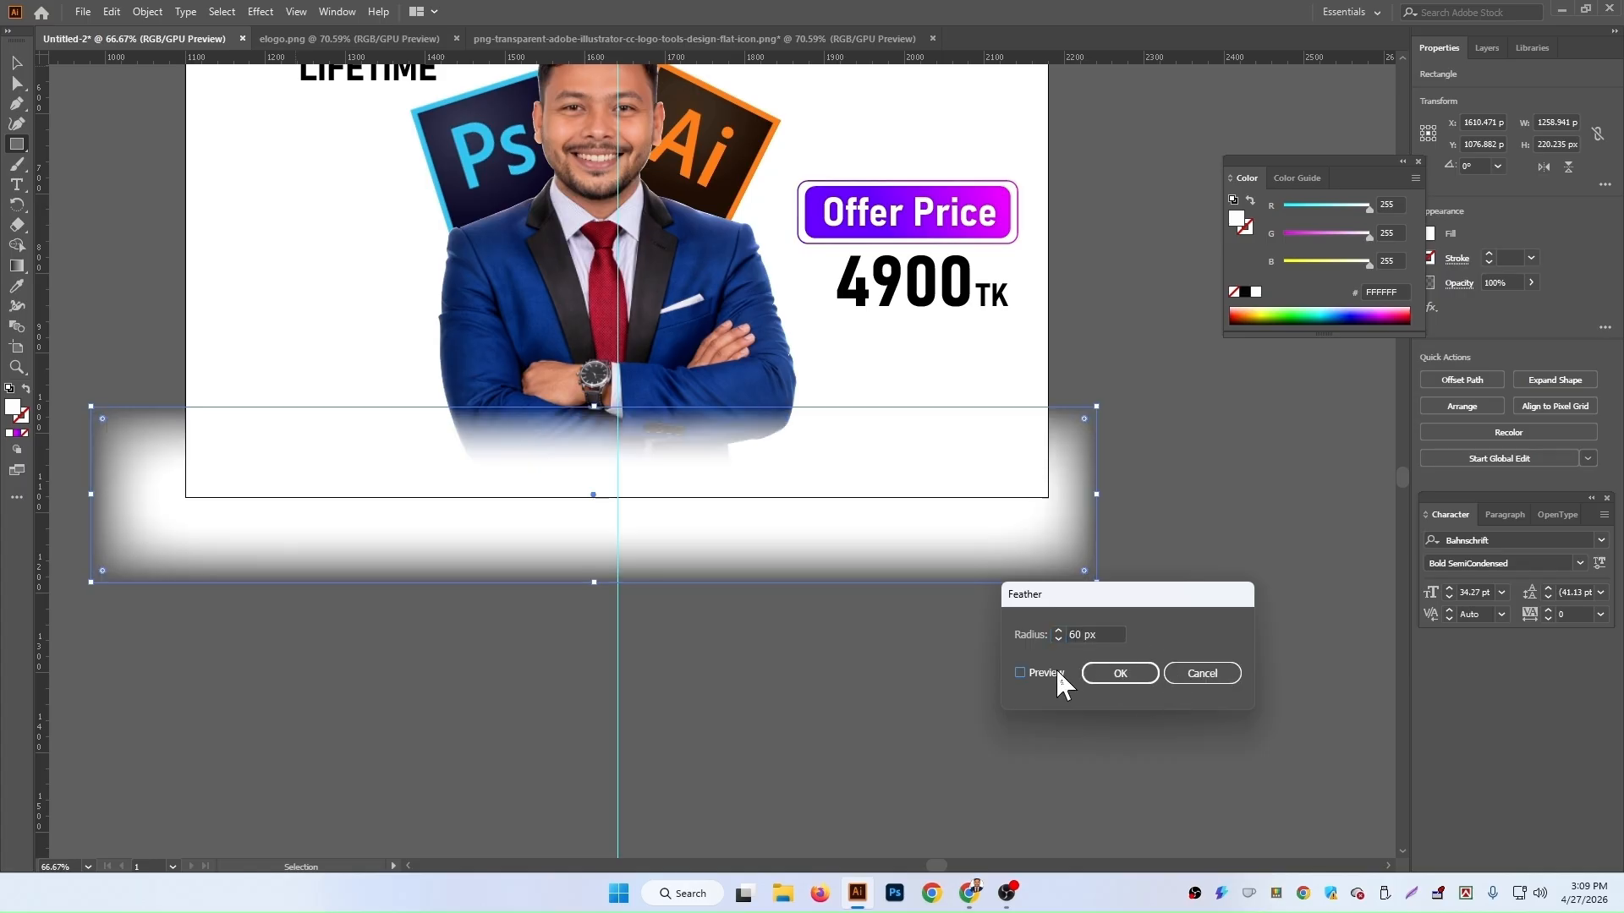
pyautogui.click(1119, 673)
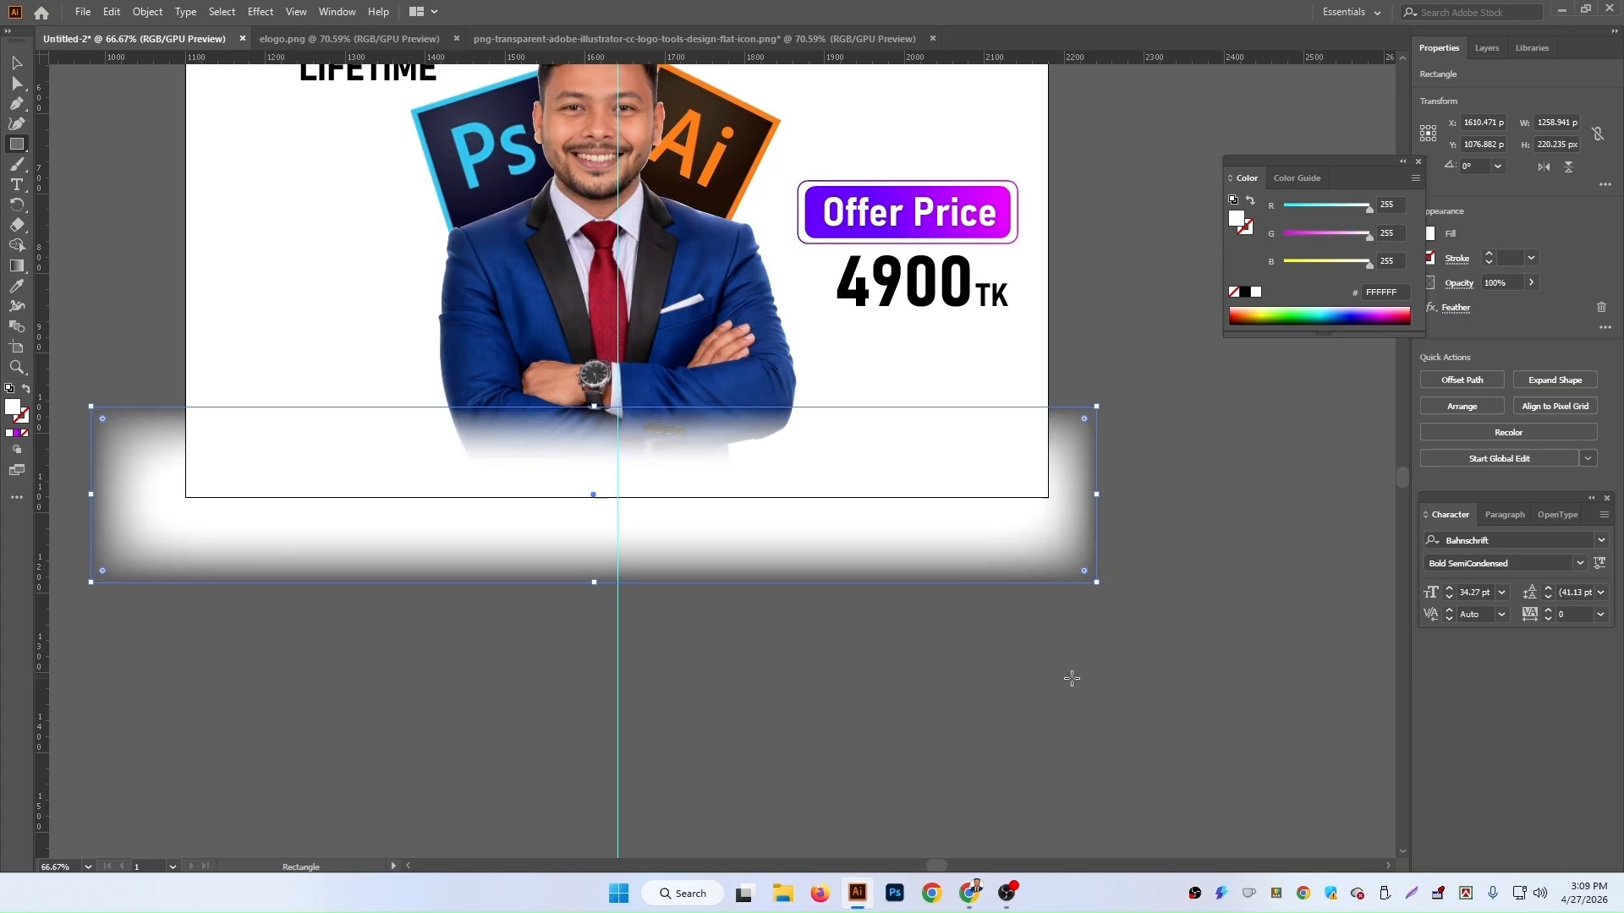
# Step: Move the feathered white rectangle up slightly
pyautogui.click(789, 678)
pyautogui.click(981, 426)
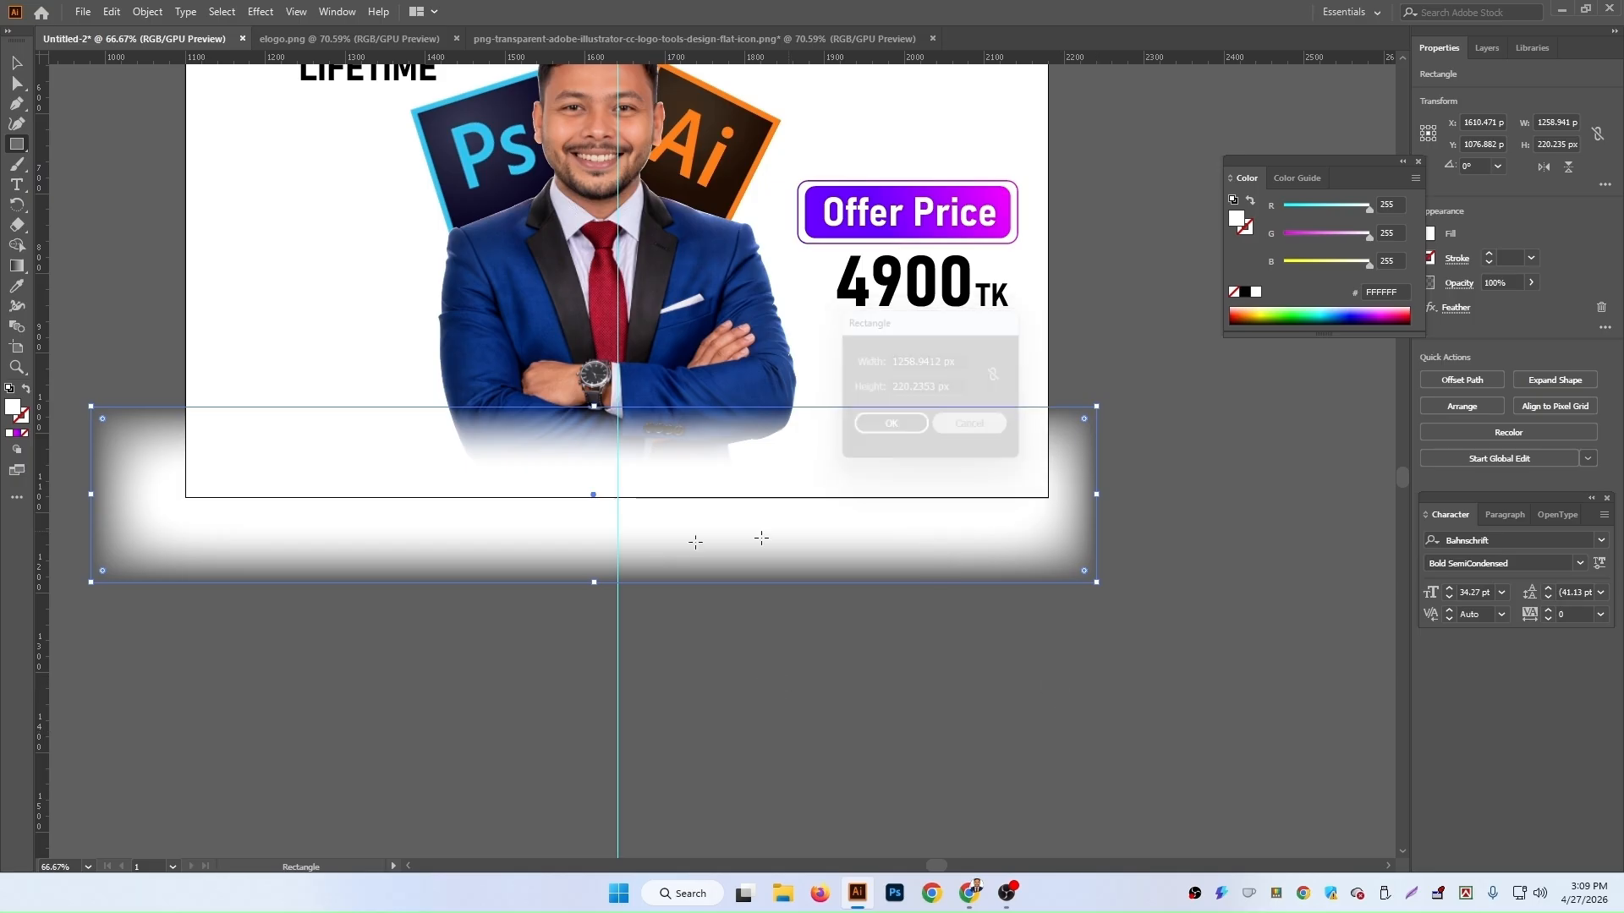
pyautogui.click(17, 64)
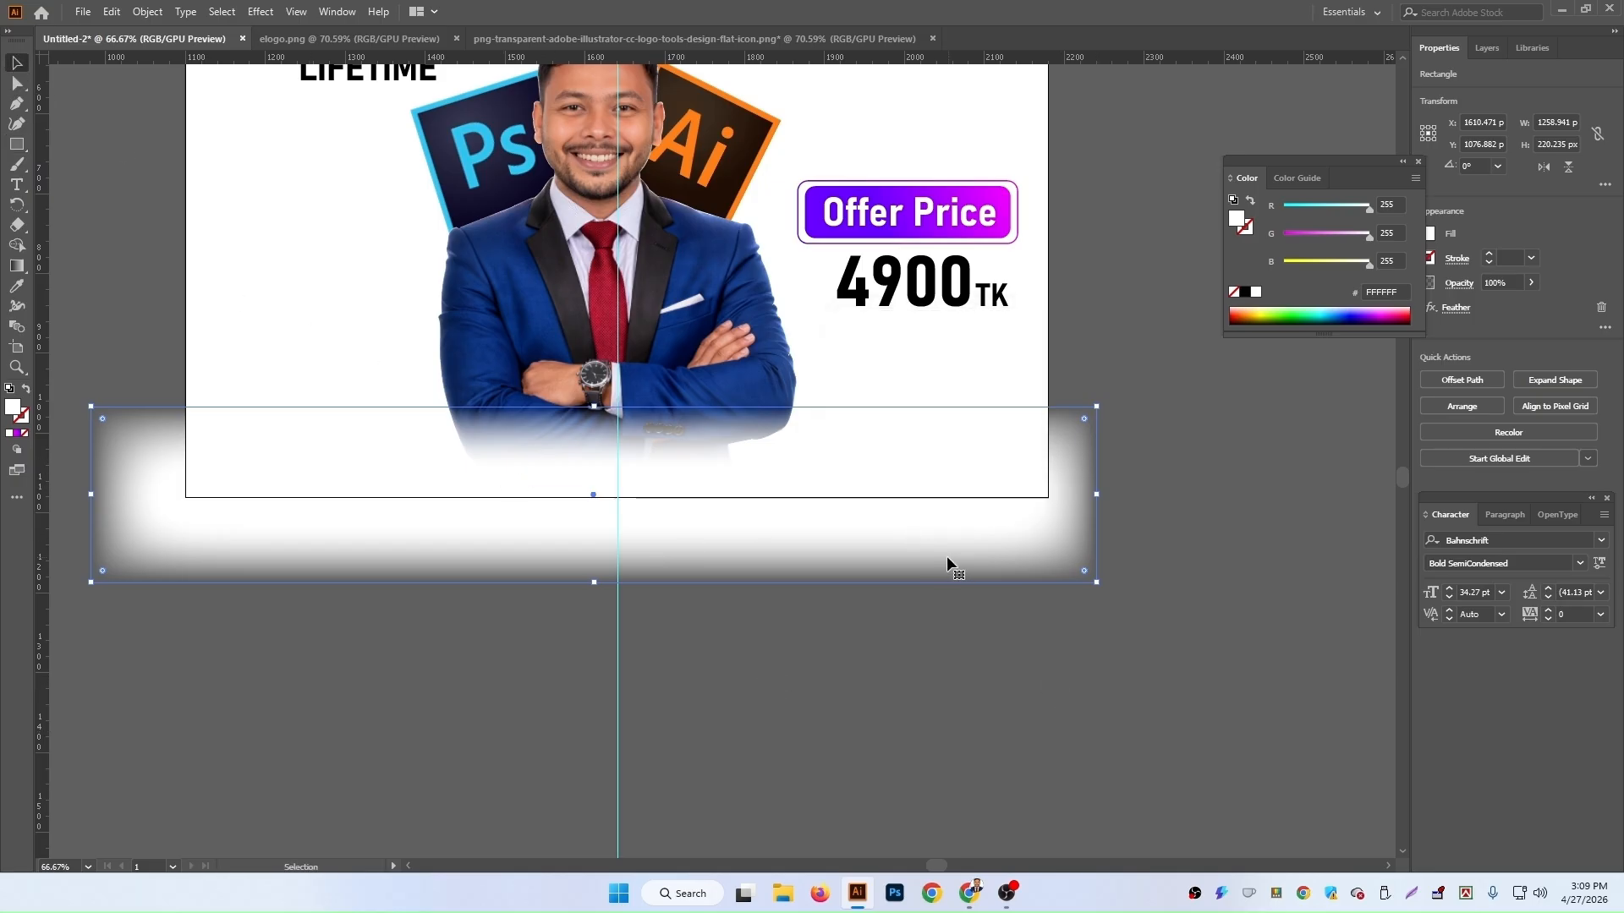
pyautogui.moveTo(807, 531); pyautogui.dragTo(808, 518)
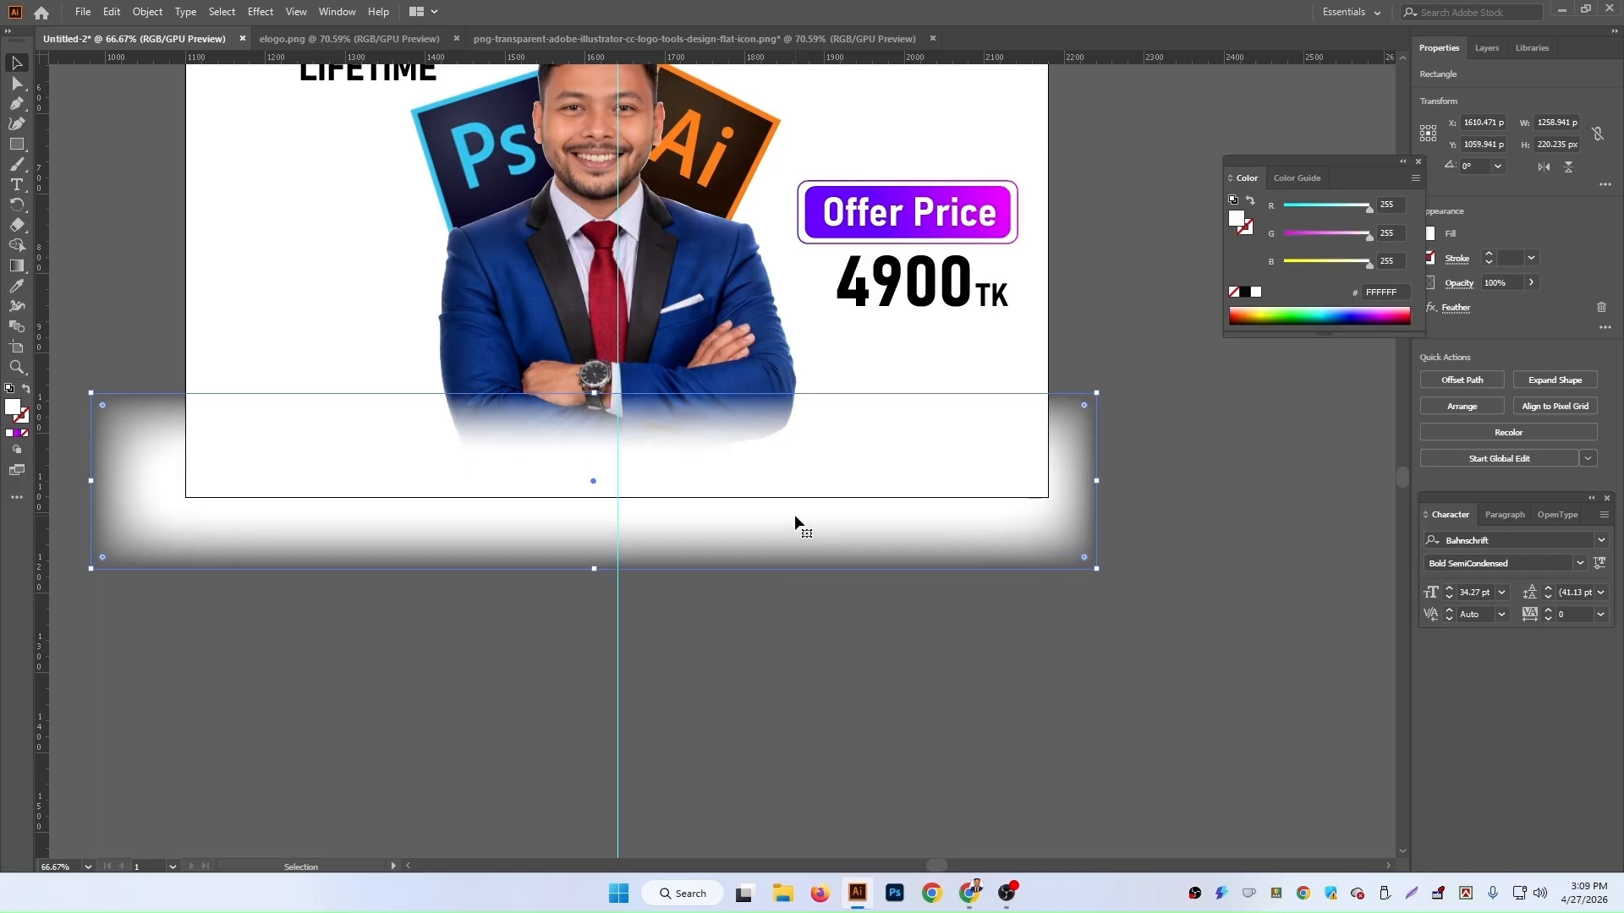
# Step: Select the portrait together with the Ps and Ai logos and shift them slightly to the right
pyautogui.scroll(3, 793, 511)
pyautogui.click(1089, 605)
pyautogui.click(623, 602)
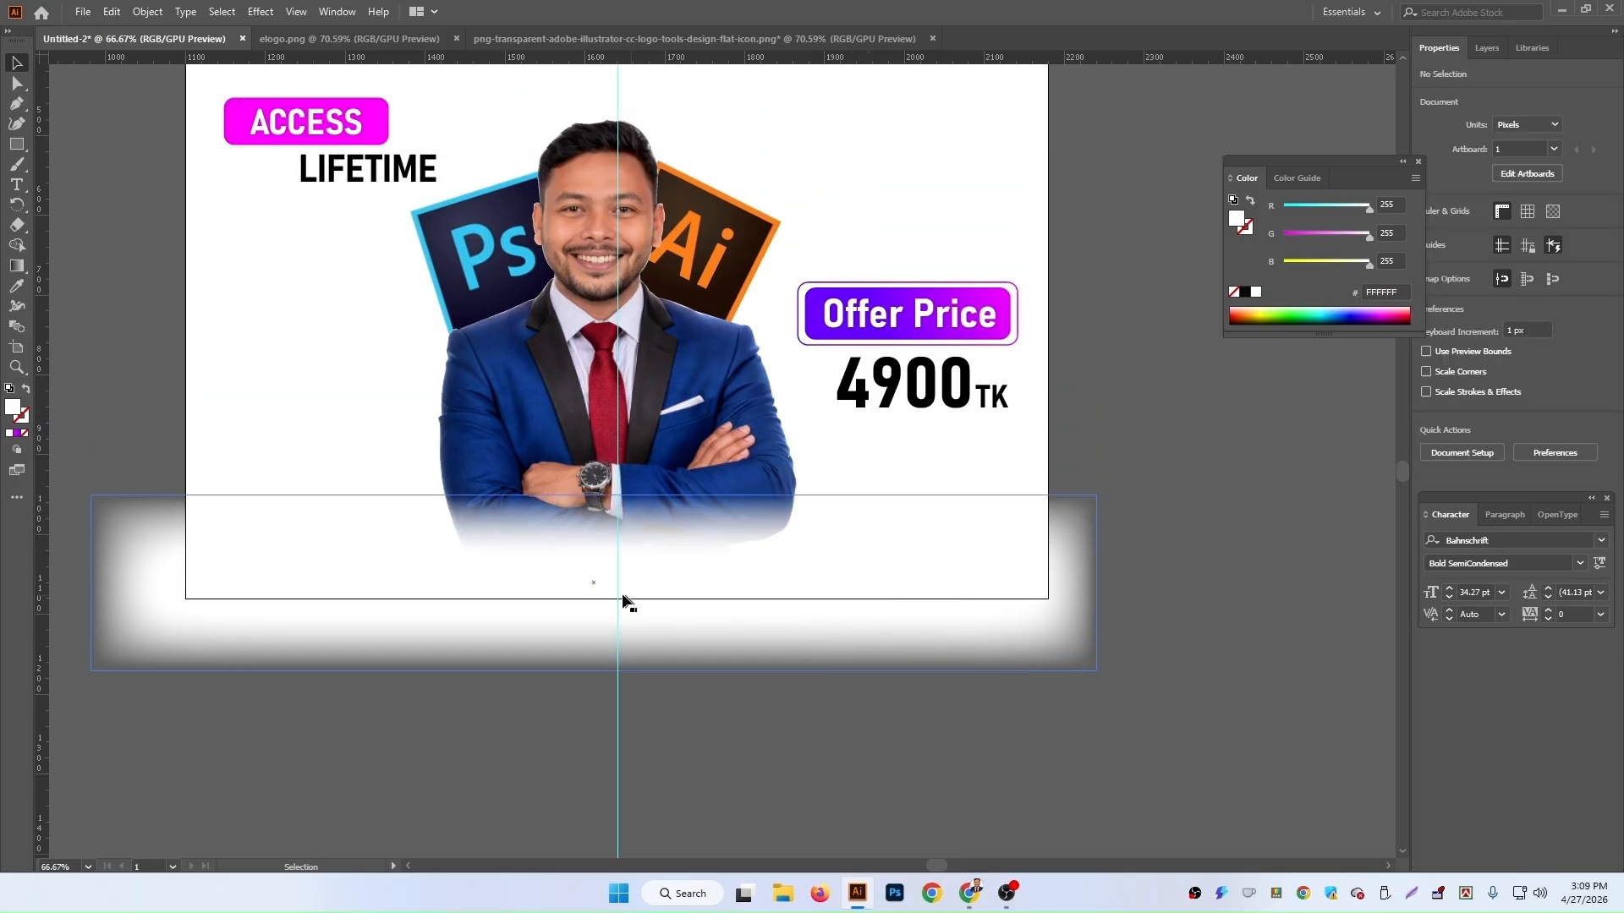
pyautogui.click(688, 609)
pyautogui.click(619, 306)
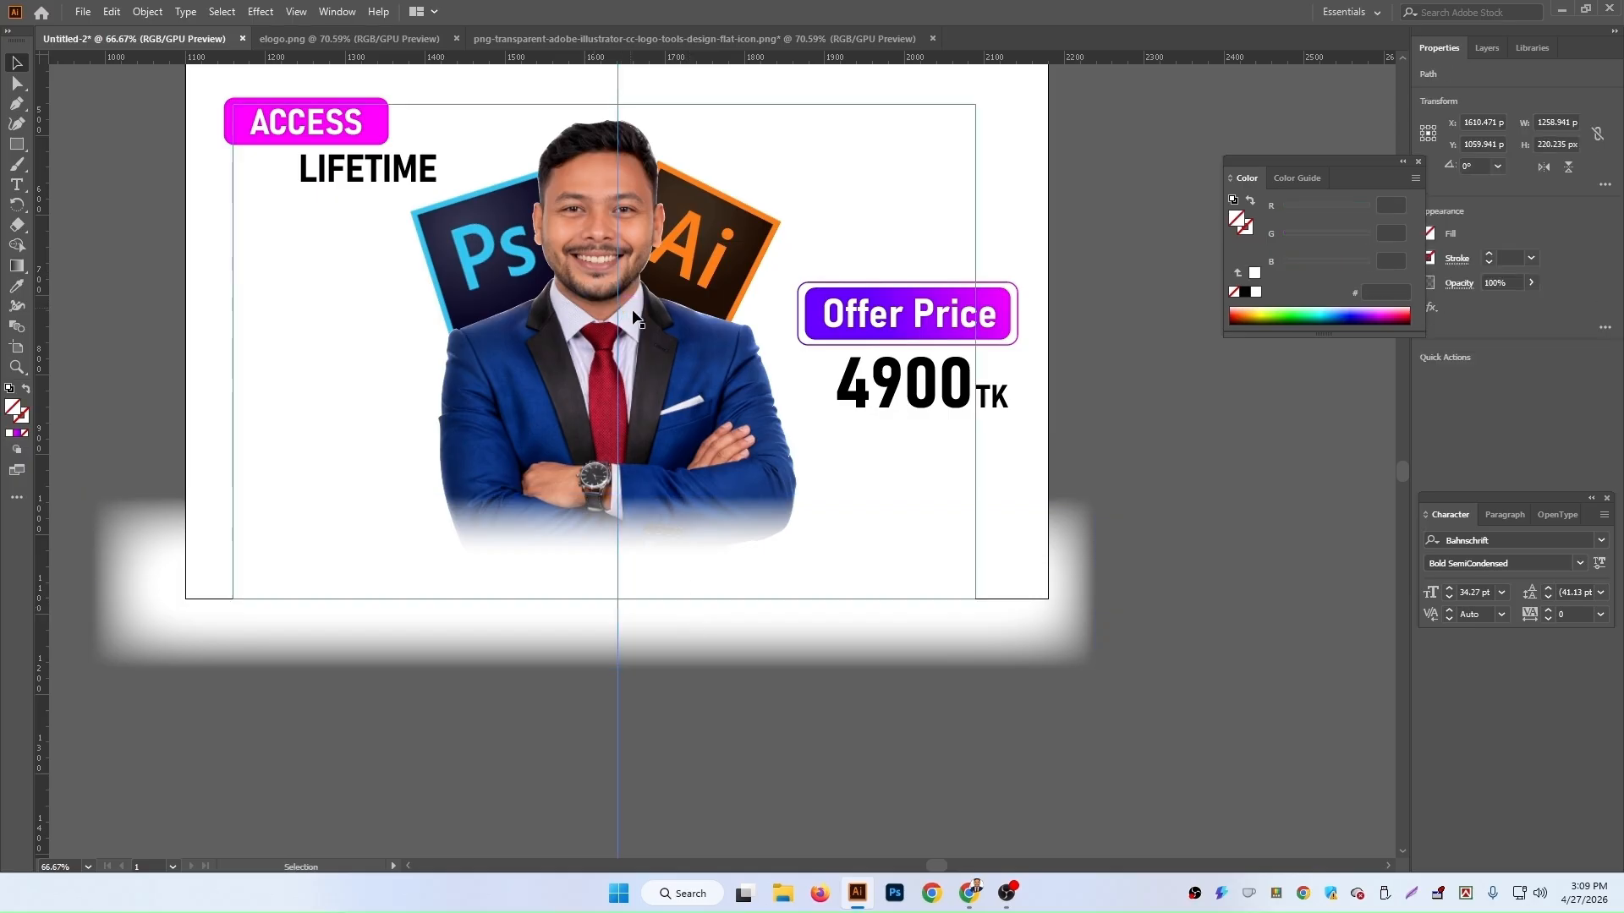
pyautogui.click(674, 364)
pyautogui.keyDown('shift'); pyautogui.click(698, 264); pyautogui.keyUp('shift')
pyautogui.keyDown('shift'); pyautogui.click(501, 259); pyautogui.keyUp('shift')
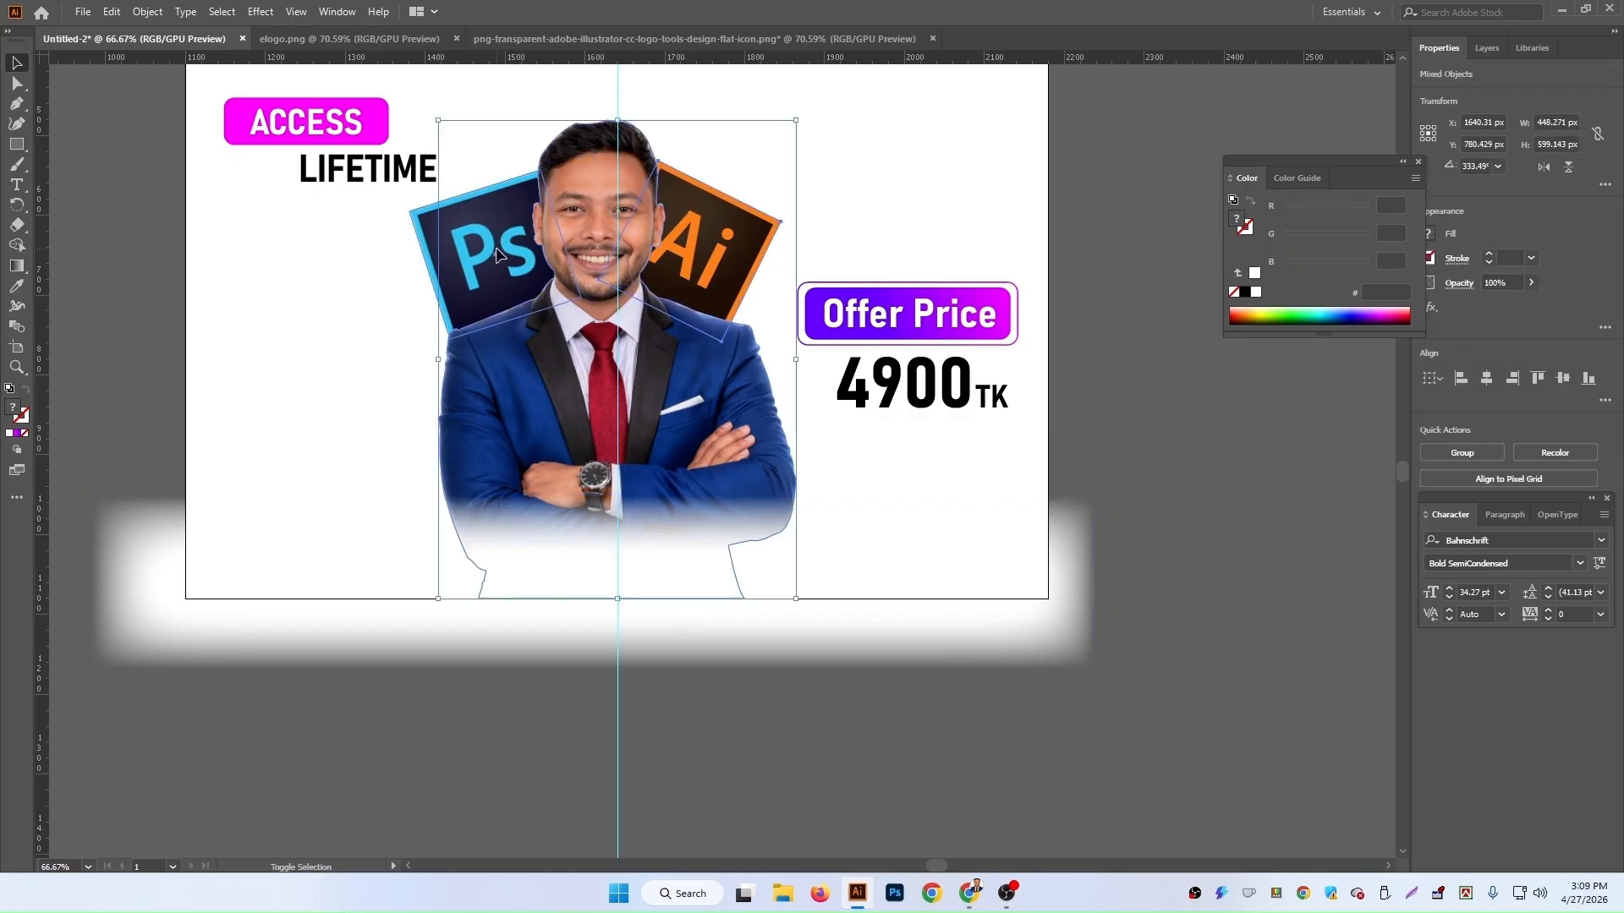
pyautogui.moveTo(648, 265); pyautogui.dragTo(661, 257)
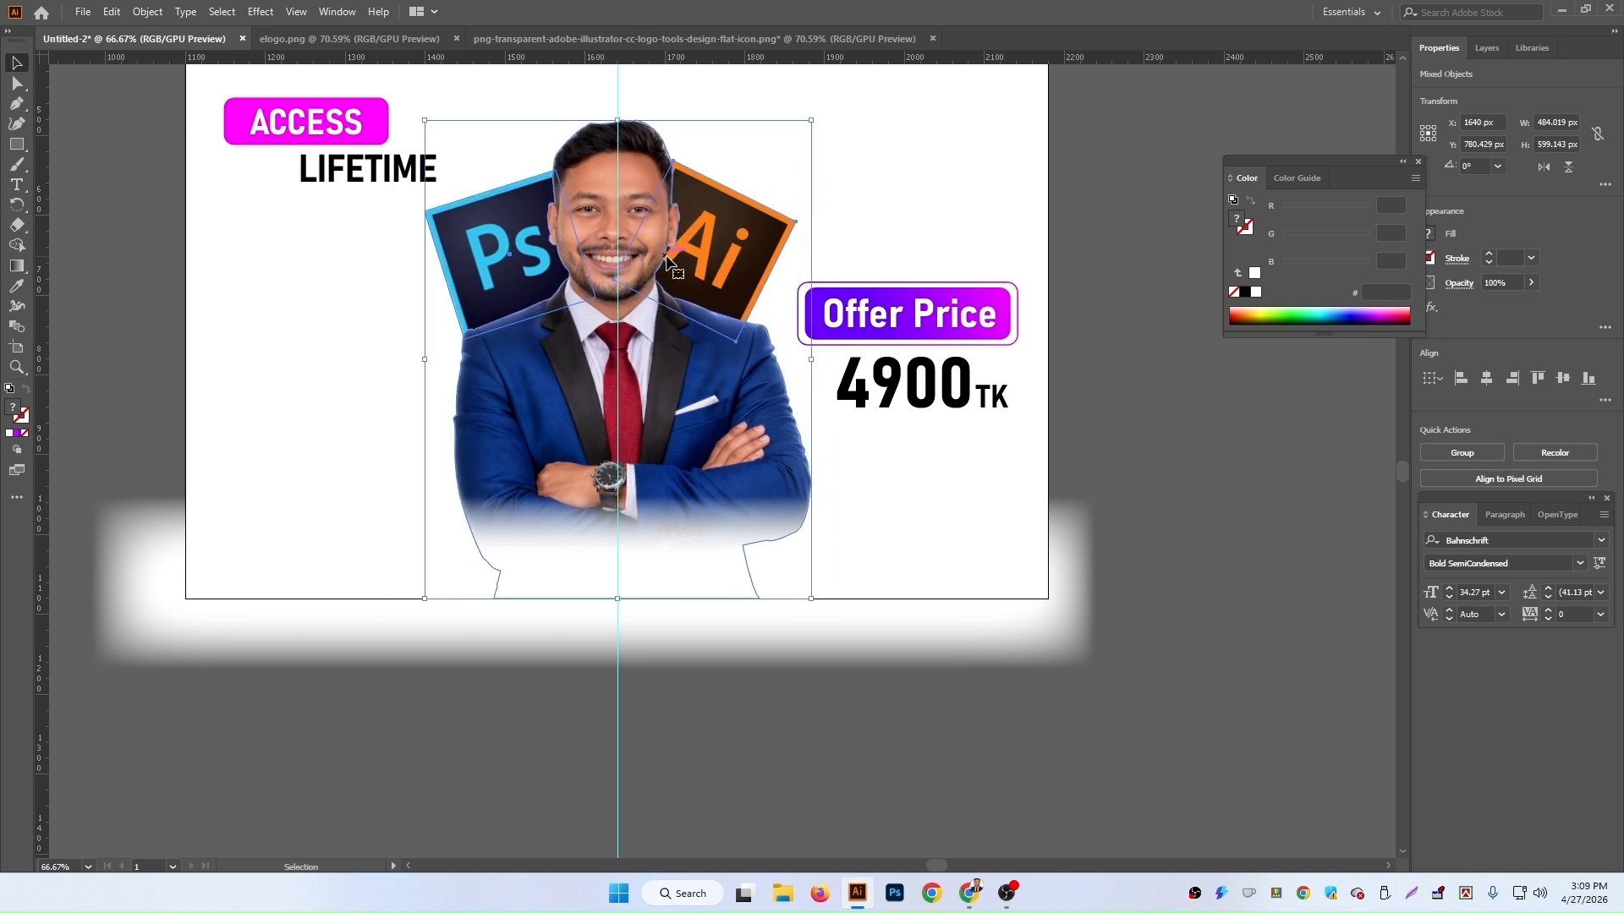
pyautogui.click(1186, 540)
pyautogui.scroll(-2, 1142, 554)
pyautogui.scroll(2, 973, 575)
pyautogui.click(930, 600)
pyautogui.click(1144, 663)
pyautogui.scroll(2, 677, 574)
pyautogui.scroll(2, 676, 573)
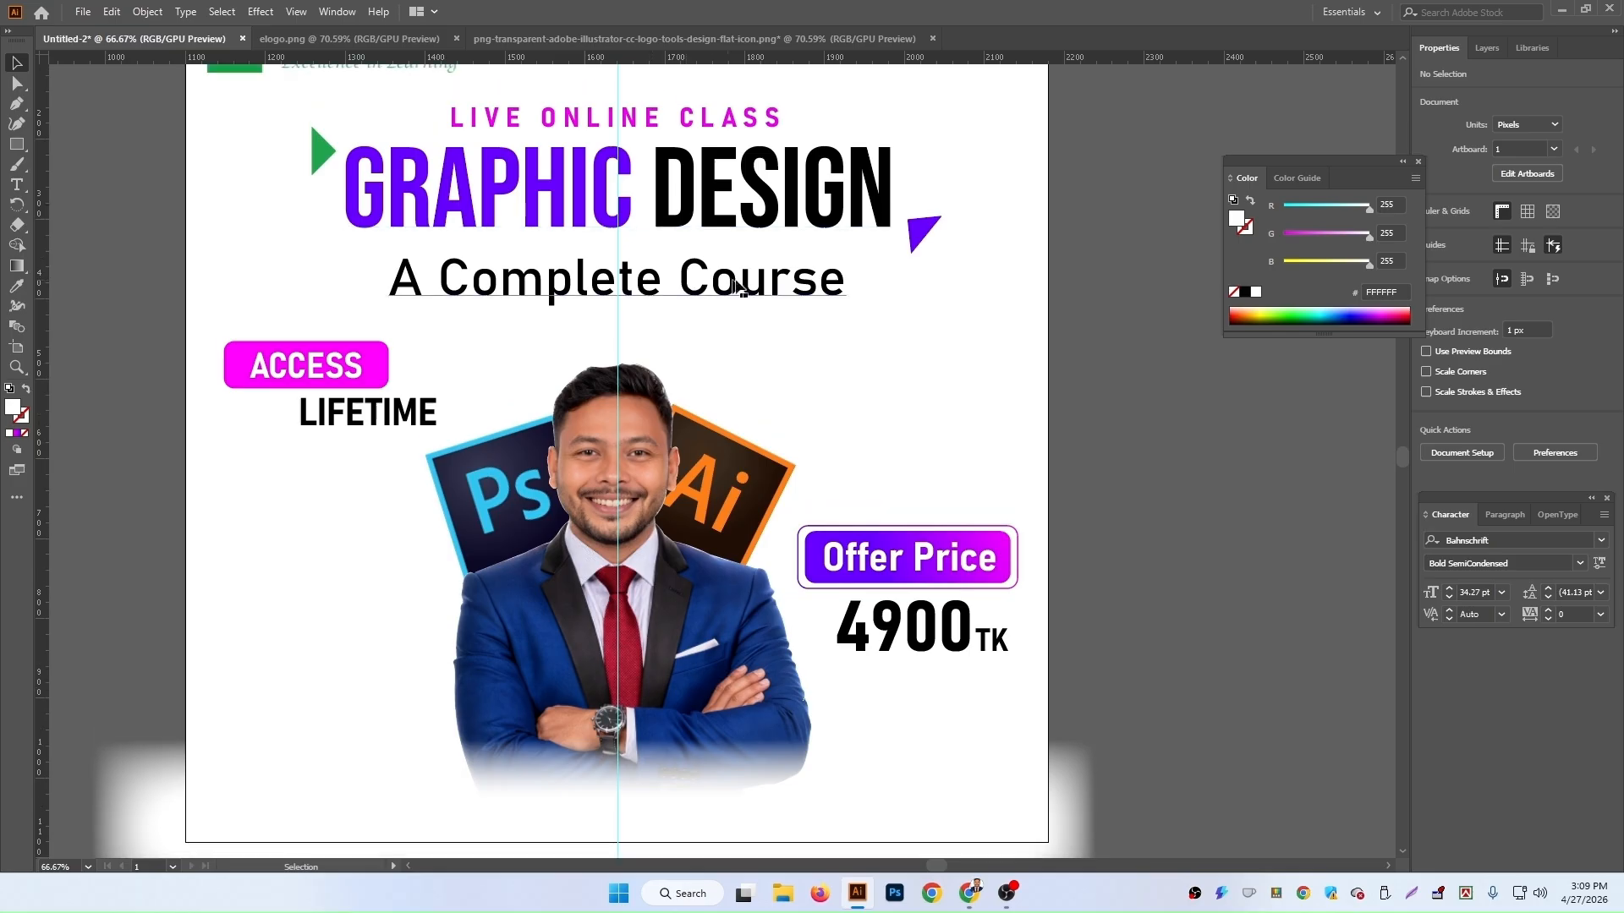
pyautogui.click(738, 123)
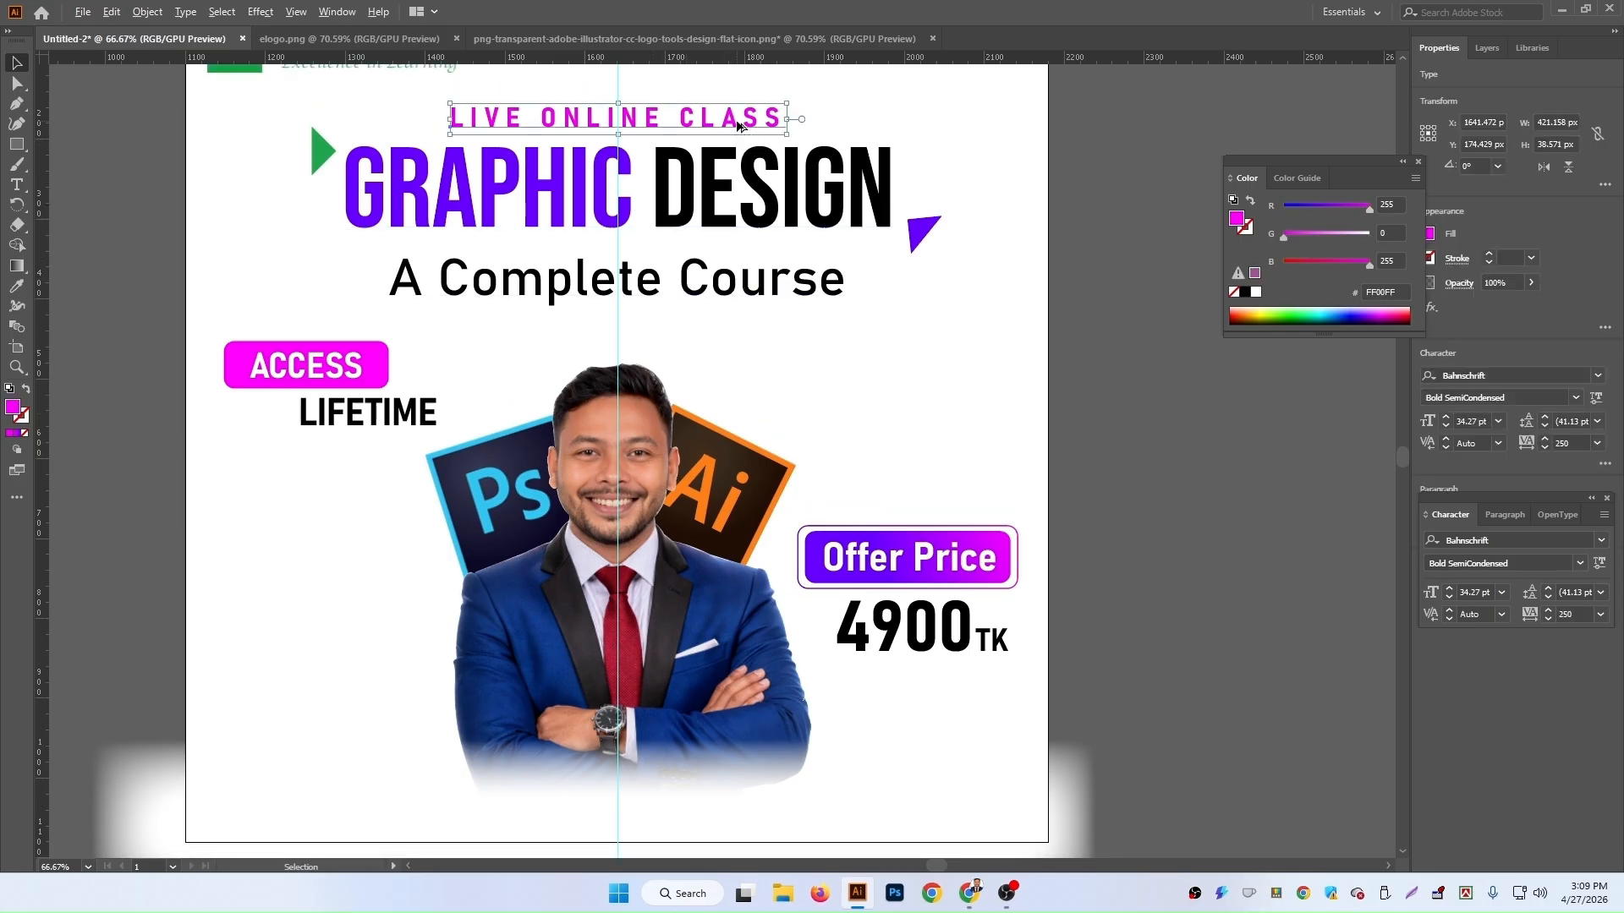
pyautogui.moveTo(738, 125); pyautogui.dragTo(870, 689)
pyautogui.scroll(-3, 869, 690)
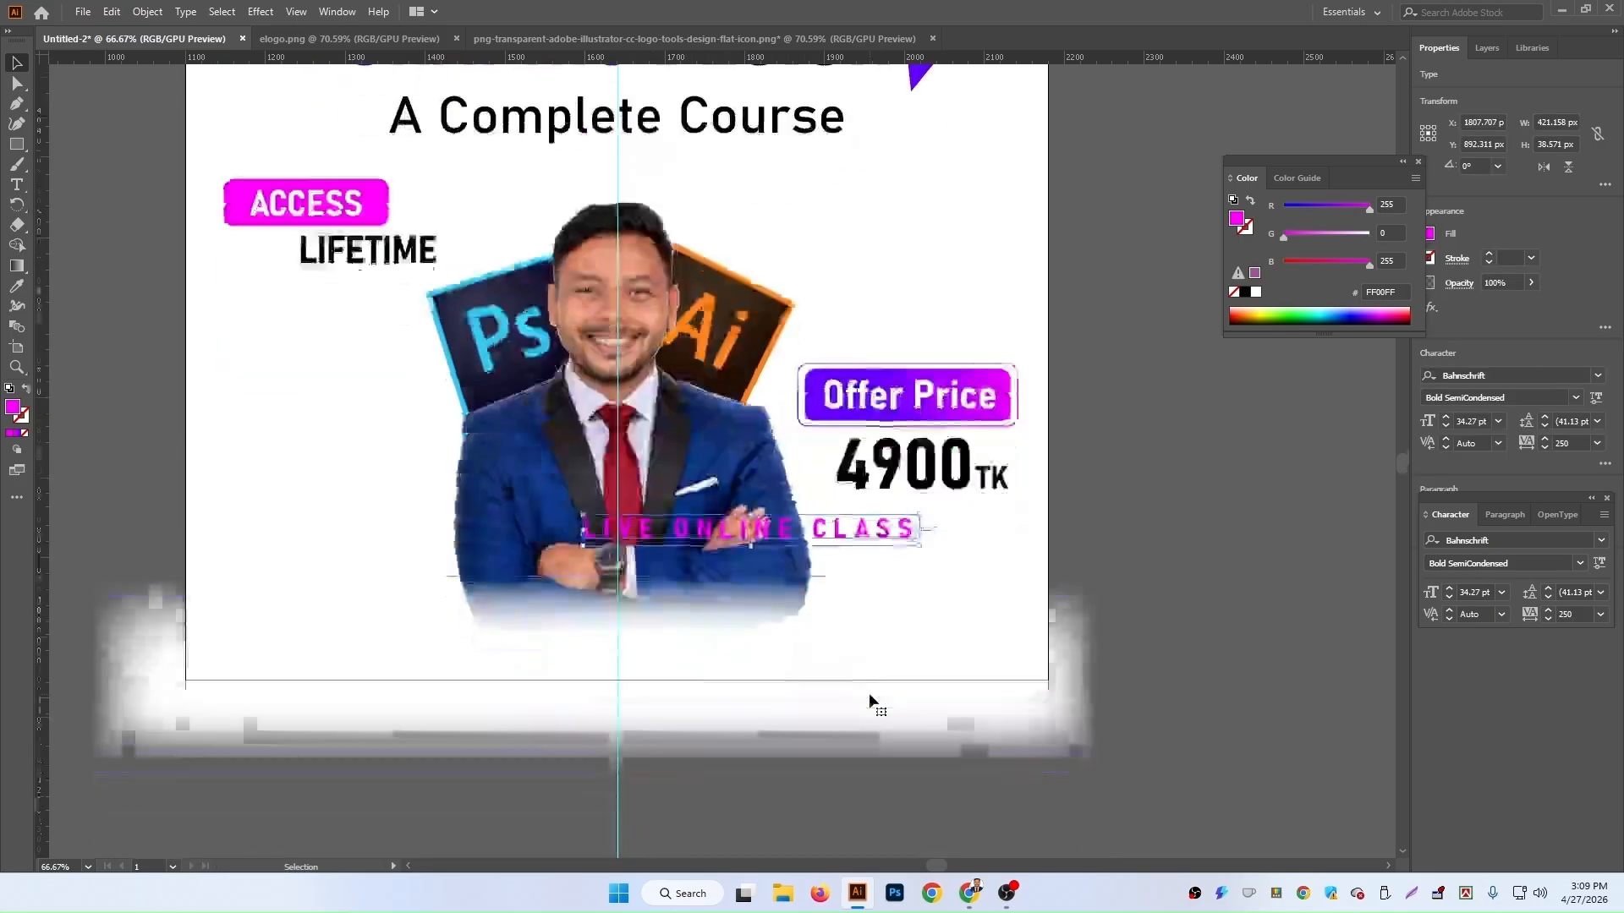
pyautogui.tripleClick(864, 528)
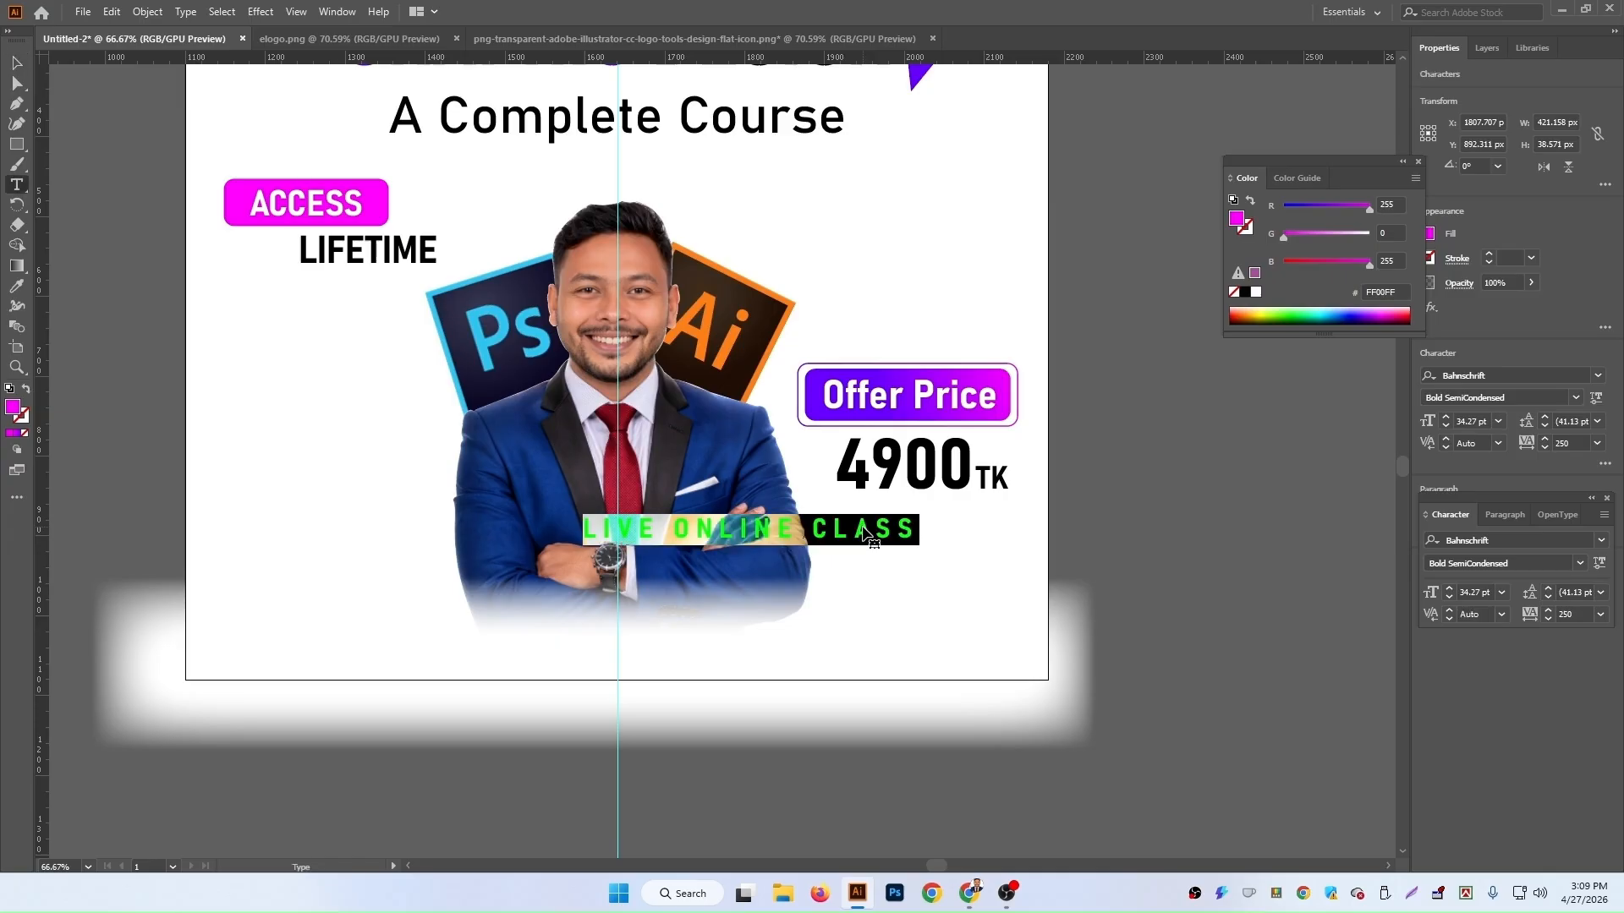
pyautogui.write('www.')
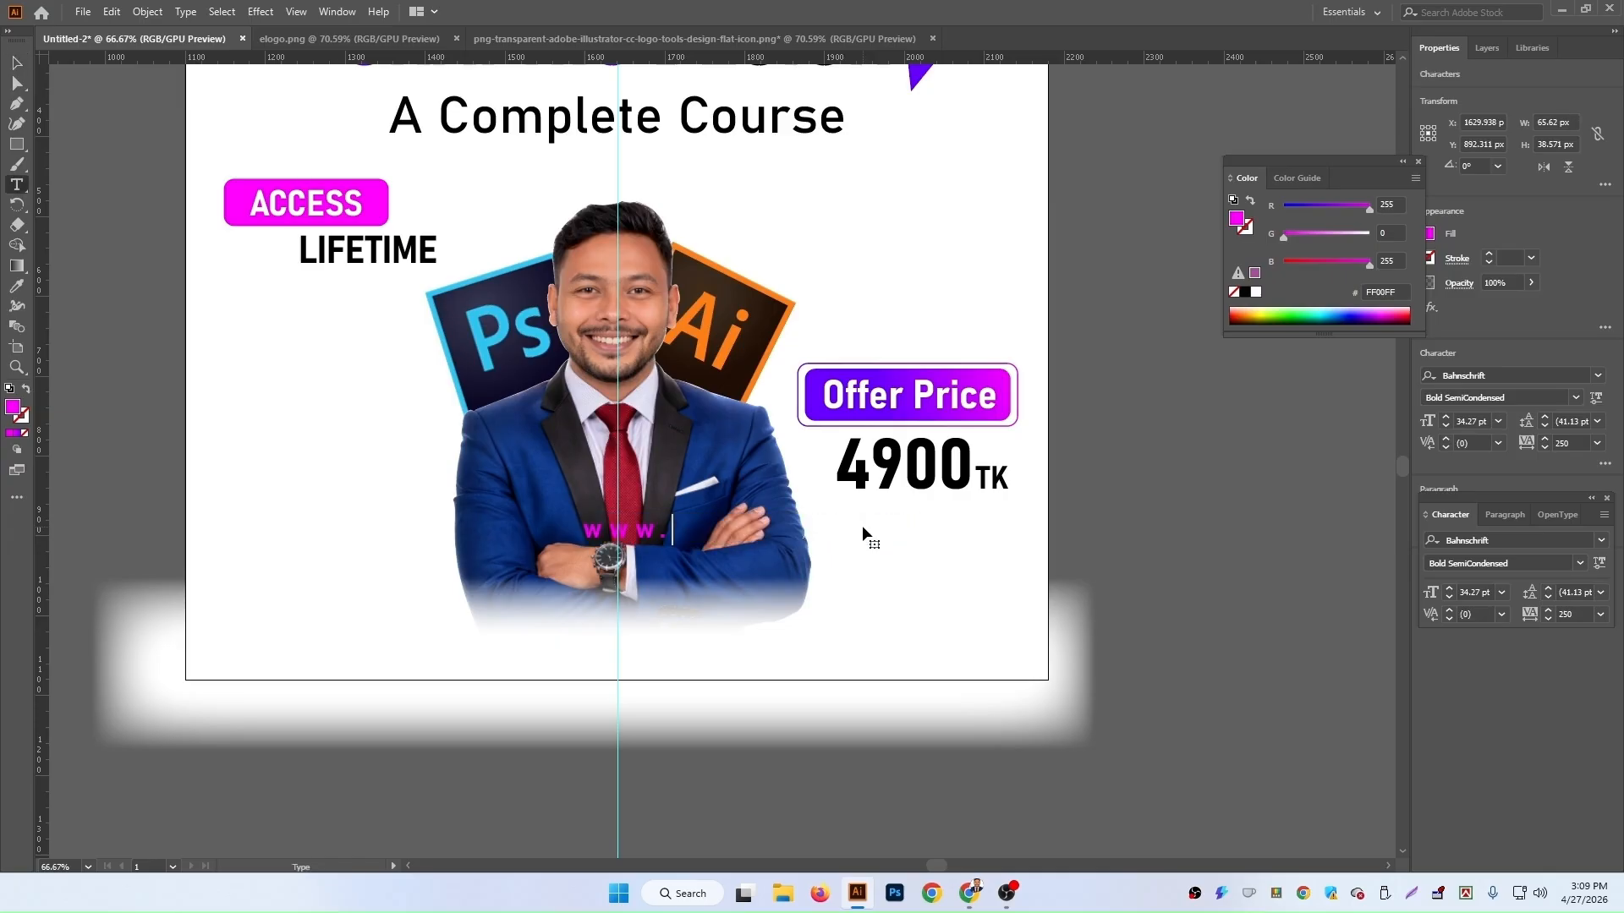
pyautogui.write('e-lae')
pyautogui.write('ltd.com')
# Step: Fill the website text with black and move it down near the artboard's bottom edge
pyautogui.click(16, 65)
pyautogui.click(1245, 292)
pyautogui.moveTo(845, 548); pyautogui.dragTo(728, 653)
# Step: Bring the website text to the front and nudge it slightly to the right
pyautogui.press('a')
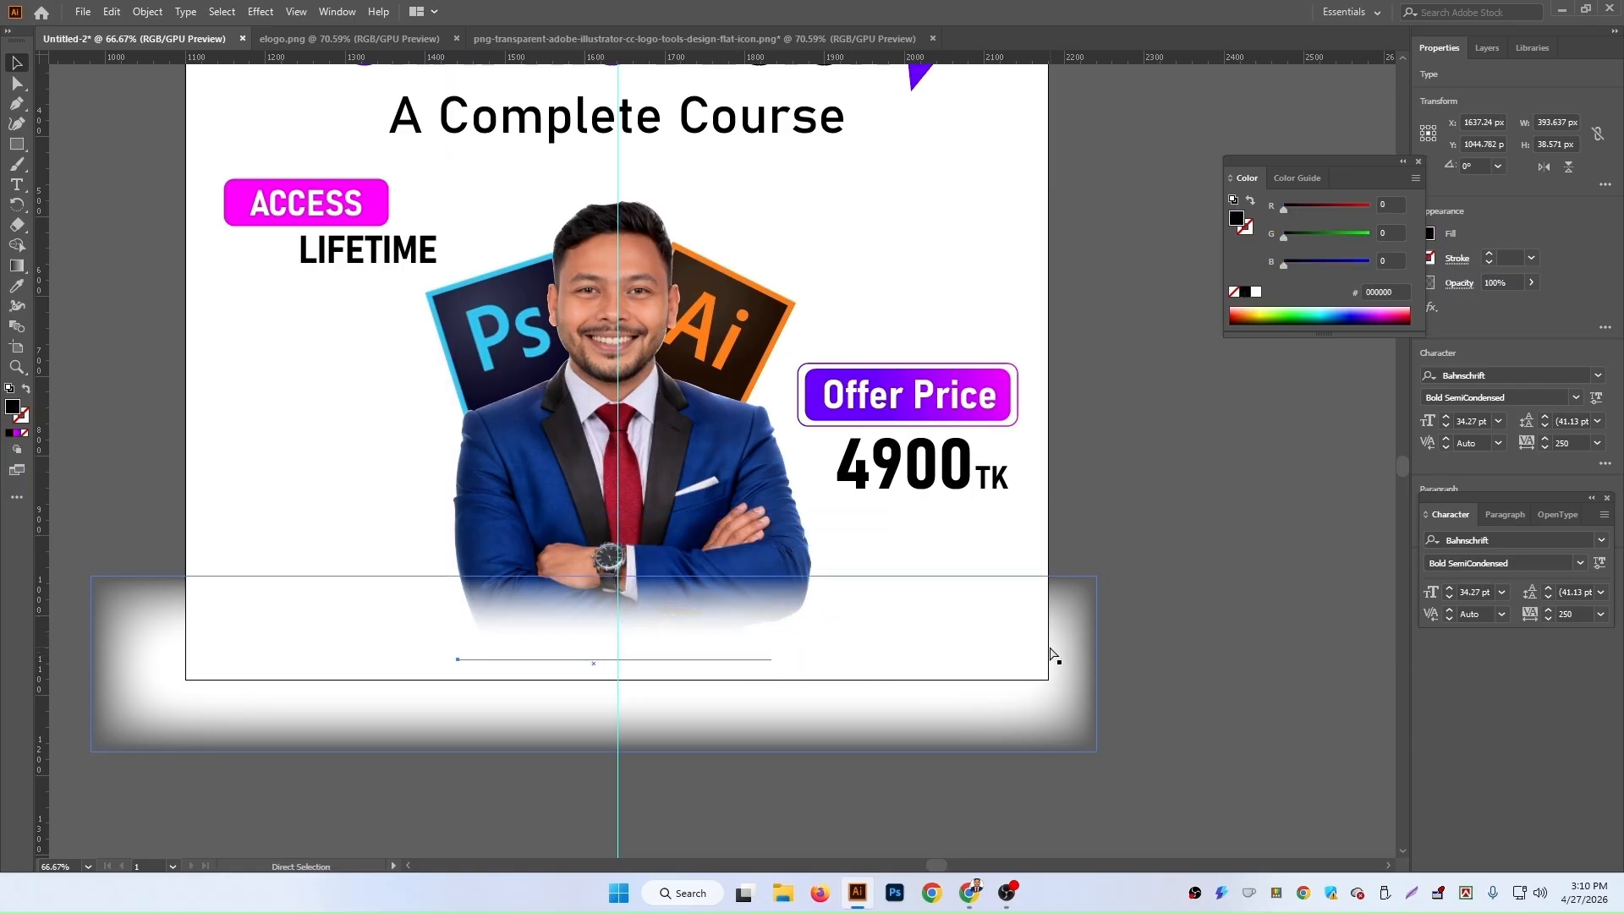
pyautogui.hotkey('ctrl', 'shift', ']')
pyautogui.press('v')
pyautogui.press('Right')
pyautogui.press('Right')
pyautogui.press('Right')
pyautogui.press('Right')
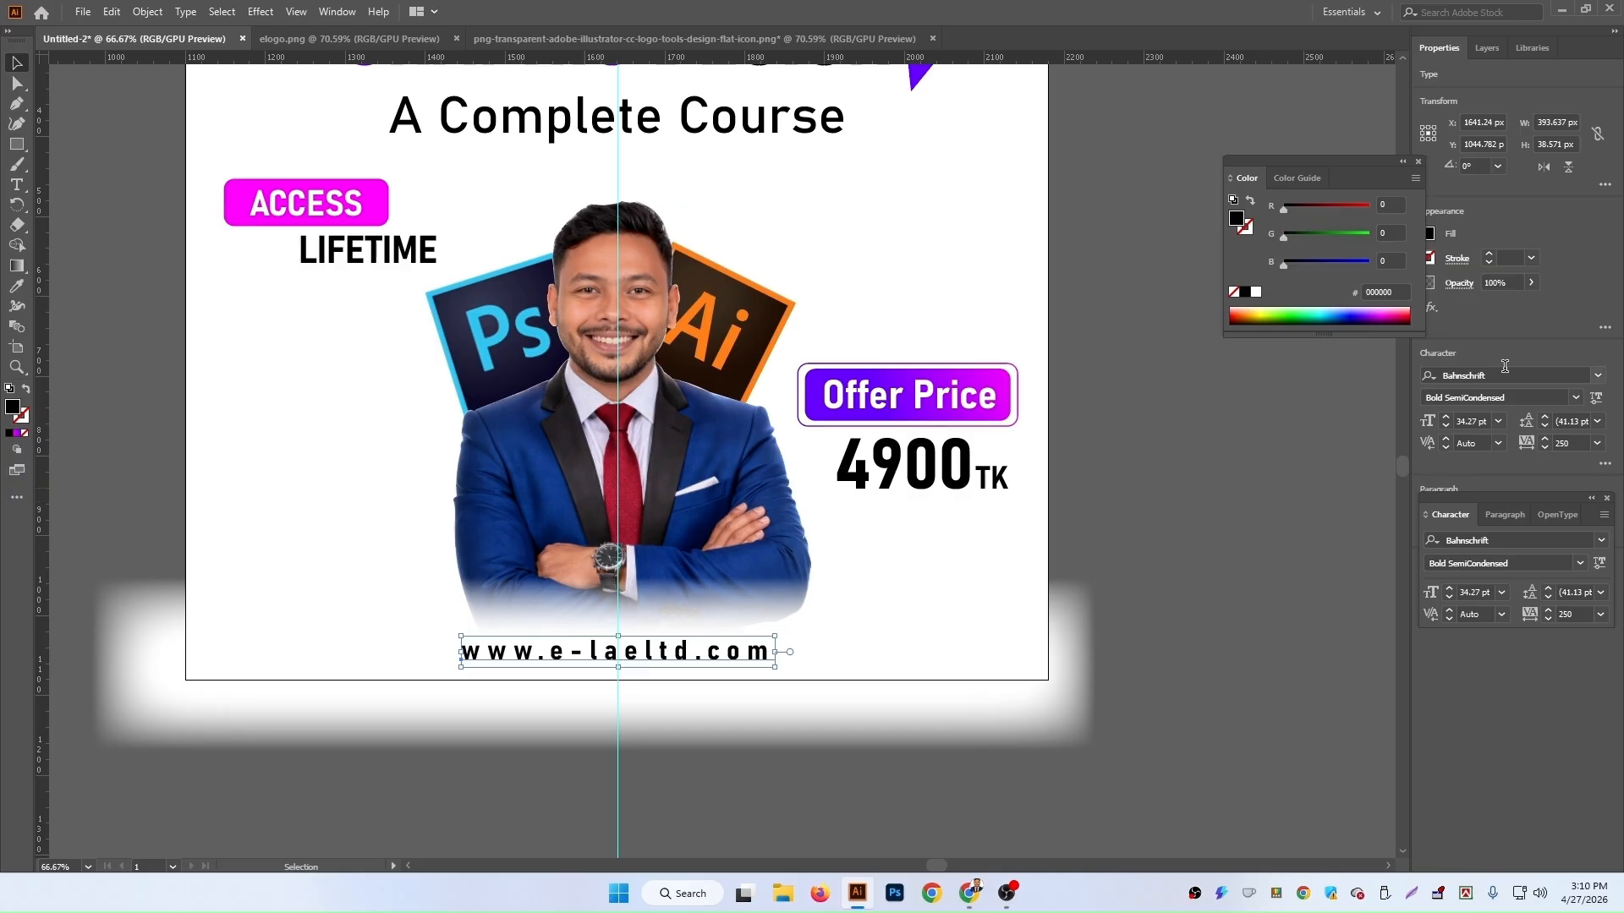
# Step: Change the website text's font style to SemiLight SemiCondensed and nudge it down slightly
pyautogui.click(1575, 397)
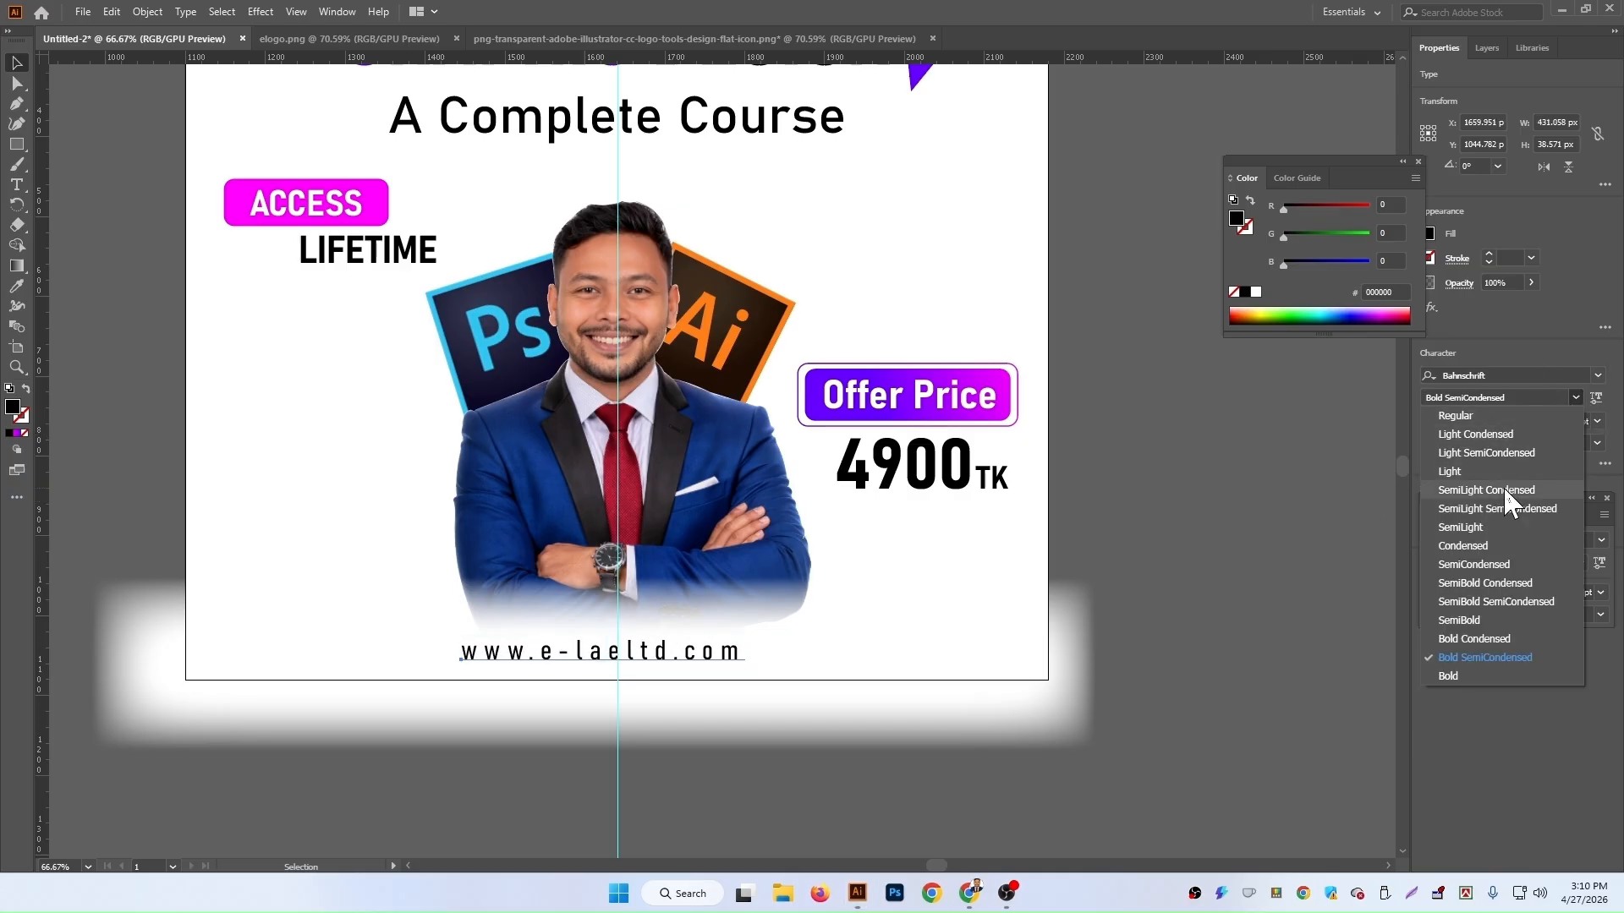
pyautogui.click(1496, 508)
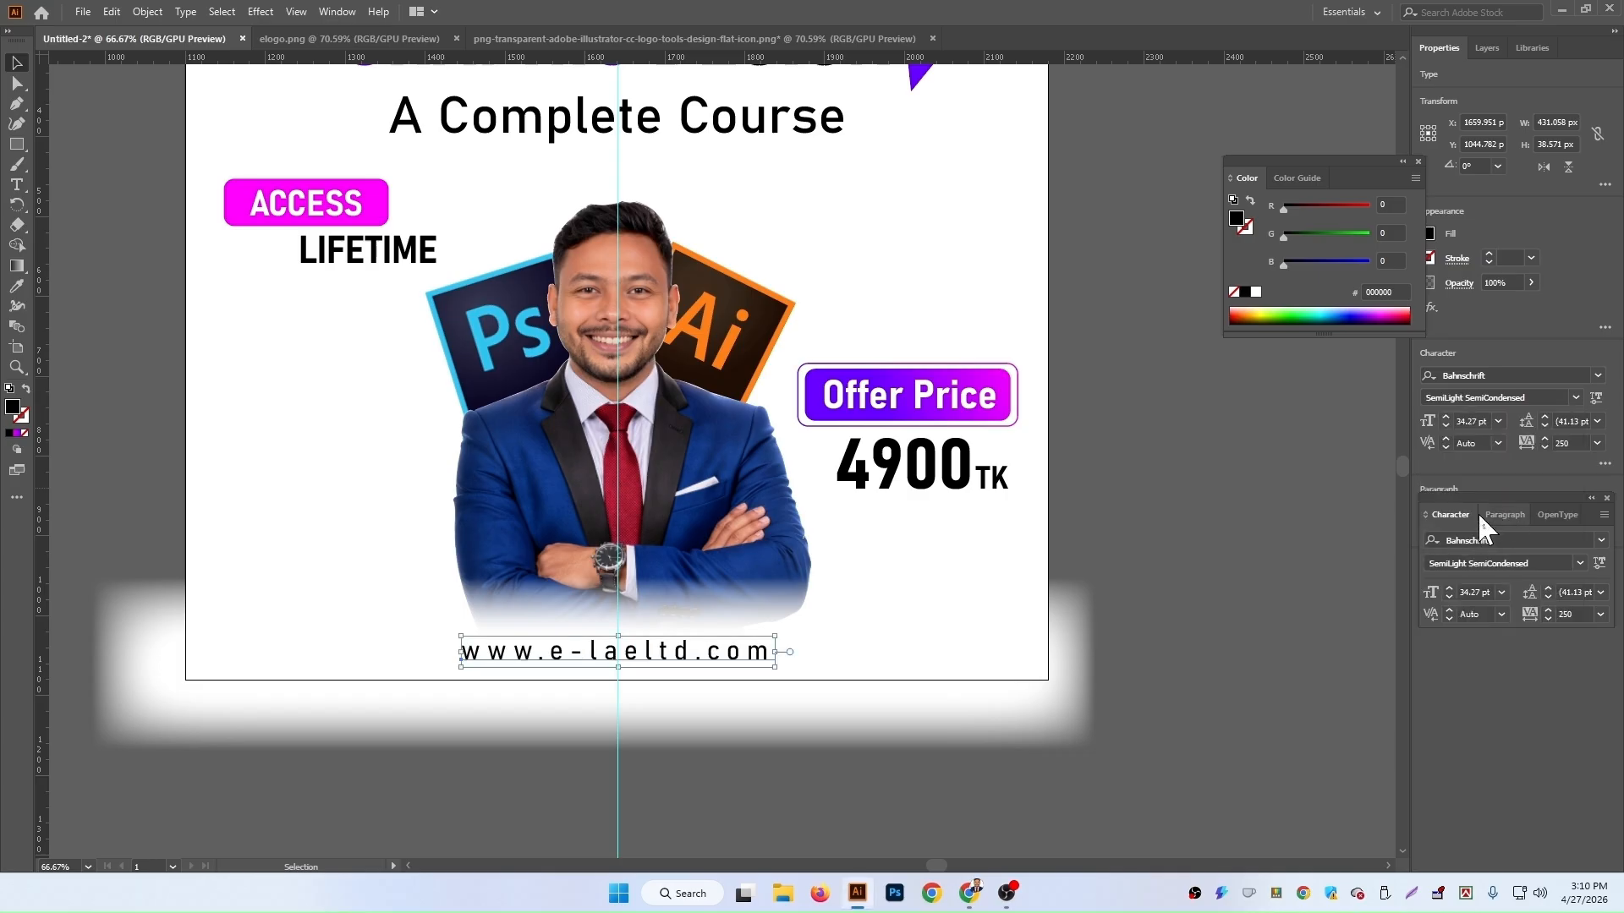
pyautogui.press('Down')
pyautogui.press('Down')
pyautogui.press('Down')
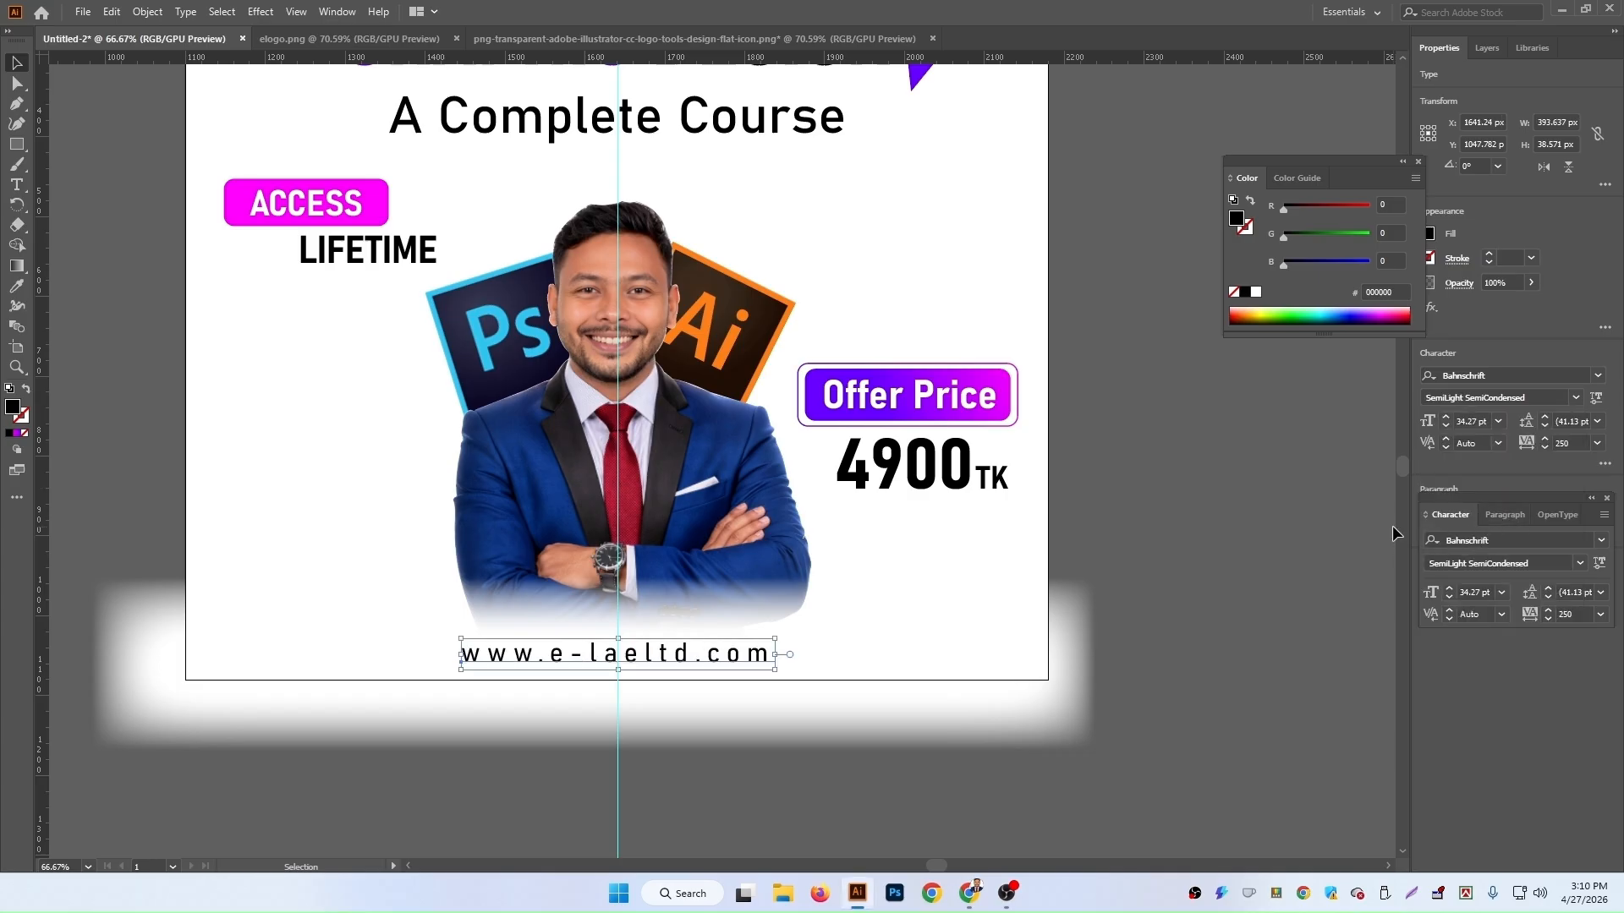
pyautogui.scroll(-4, 1243, 609)
pyautogui.click(903, 516)
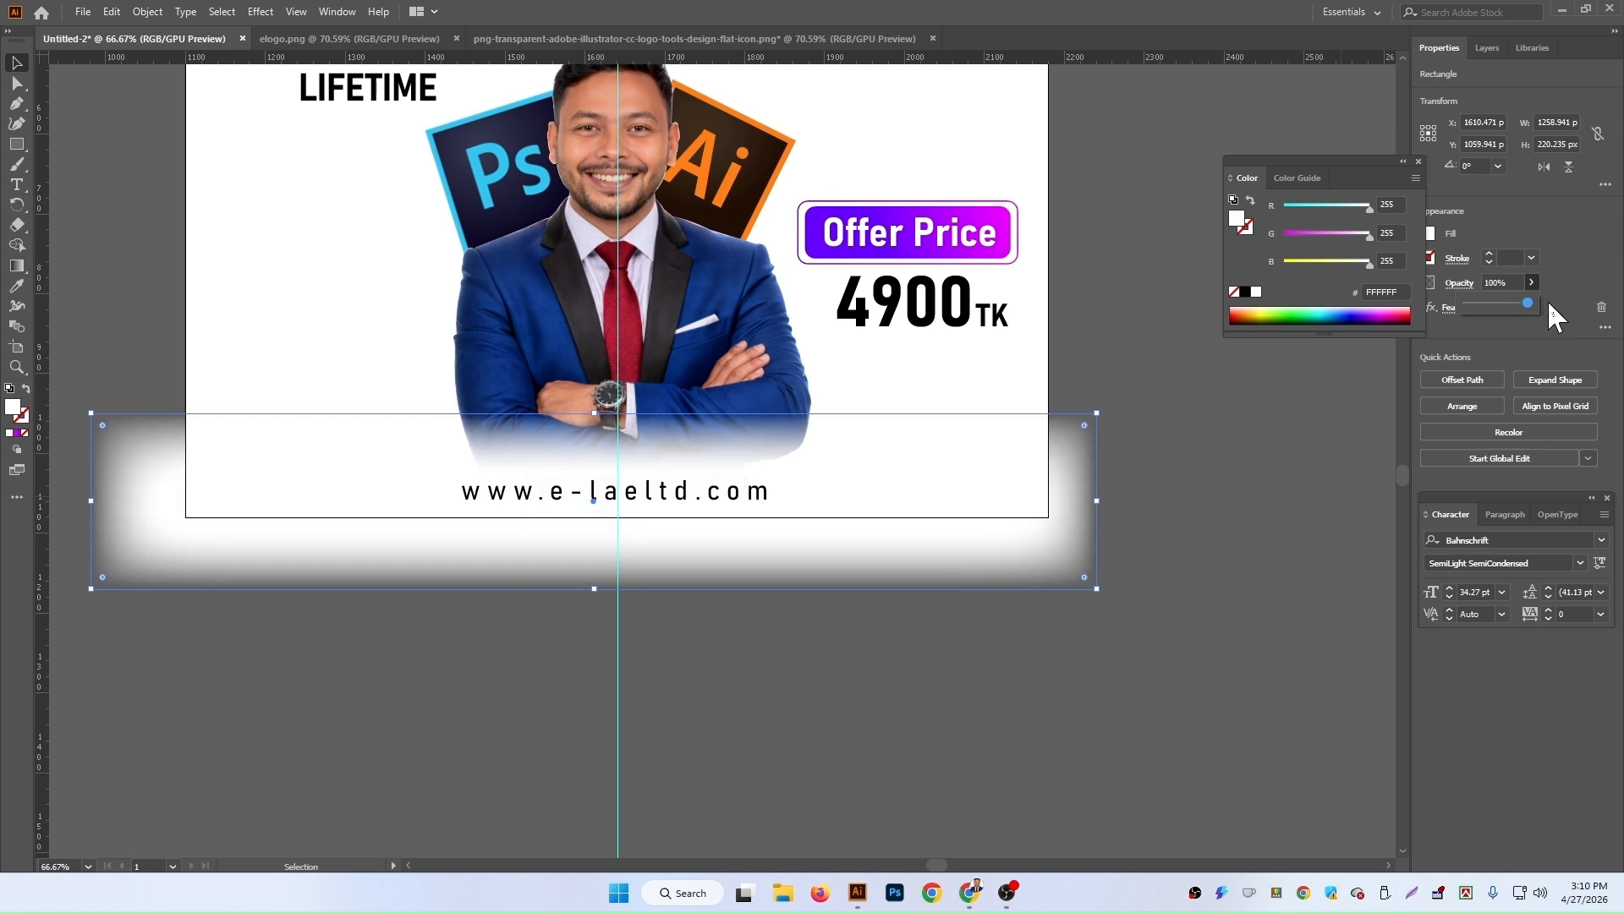
pyautogui.click(1157, 658)
pyautogui.scroll(5, 1169, 600)
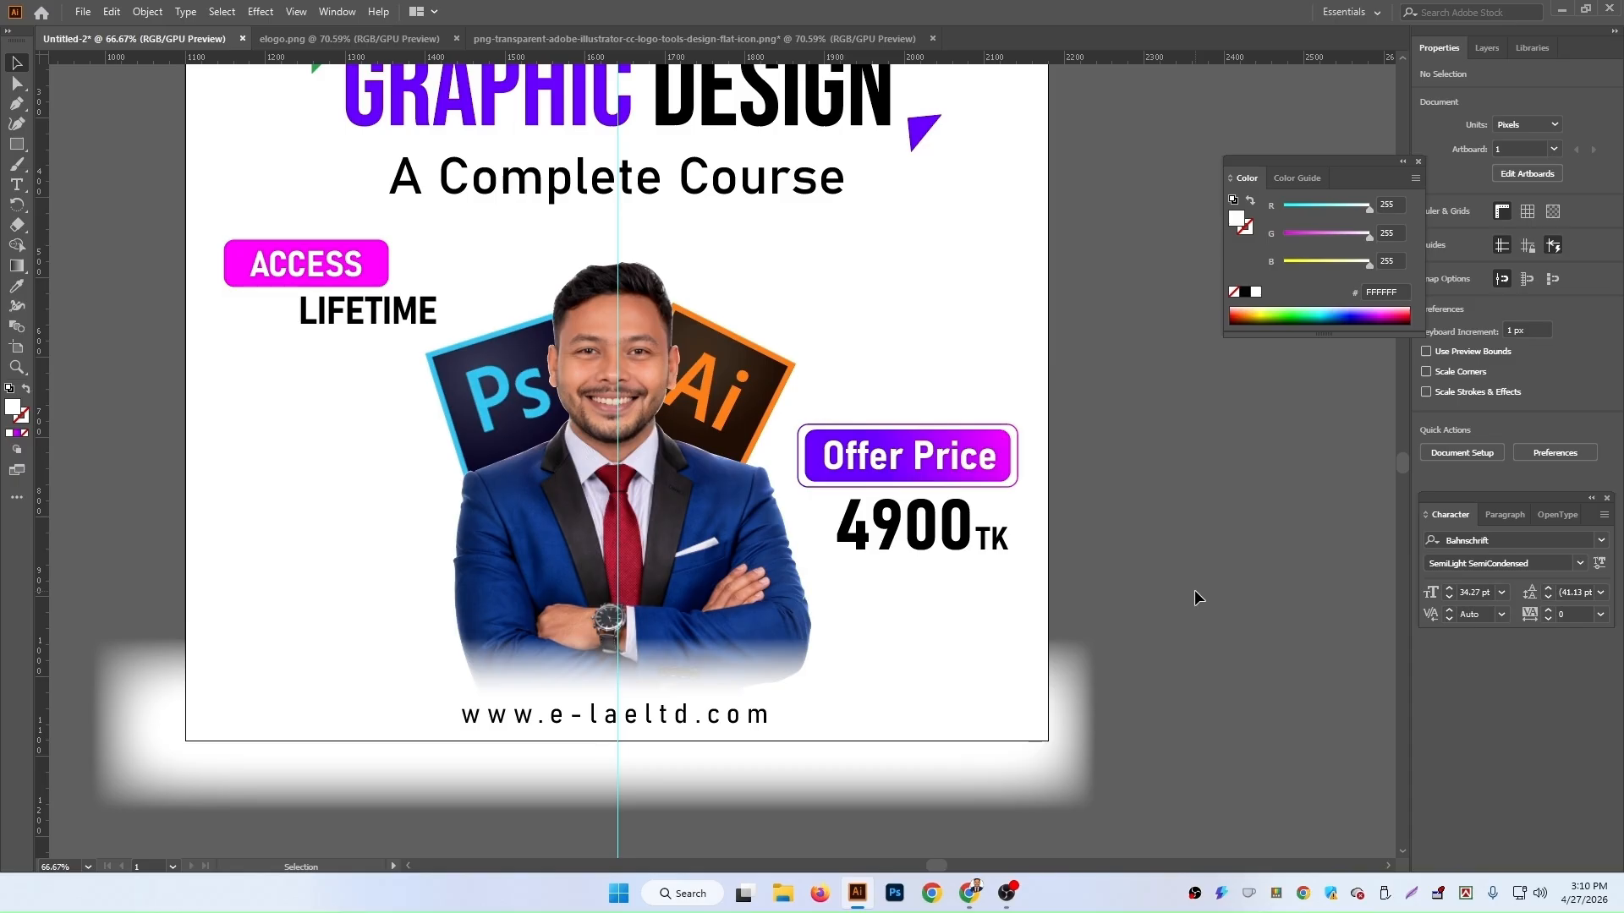
# Step: Draw a white square beside the artboard and delete its top-right corner anchor to turn it into a triangle
pyautogui.hotkey('ctrl', '-')
pyautogui.hotkey('ctrl', '-')
pyautogui.hotkey('ctrl', '-')
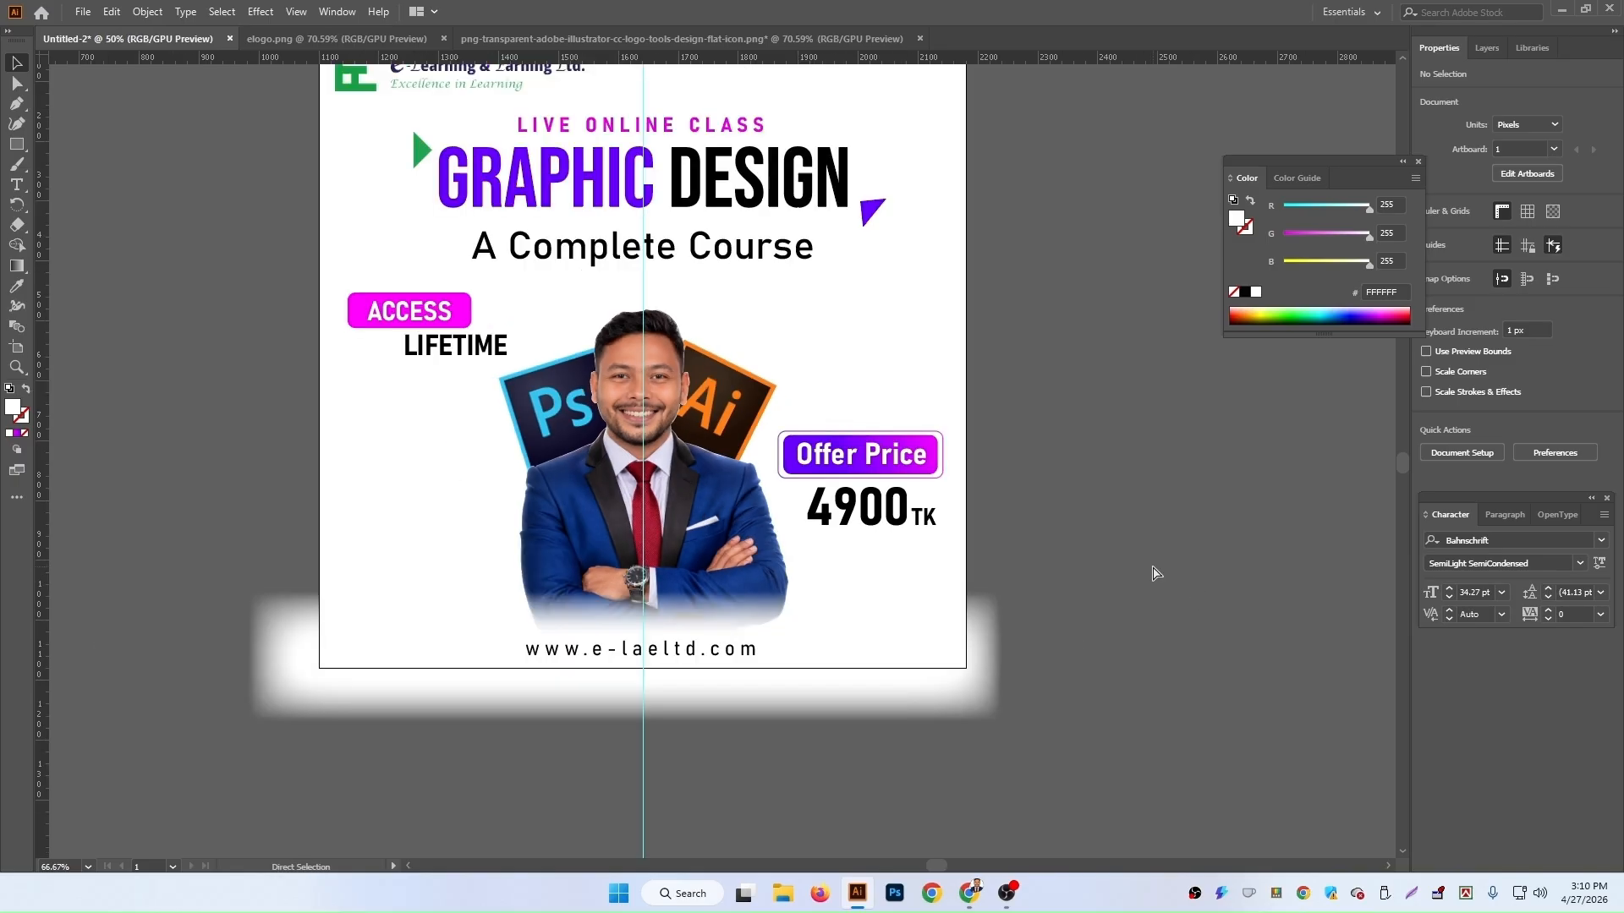
pyautogui.click(17, 144)
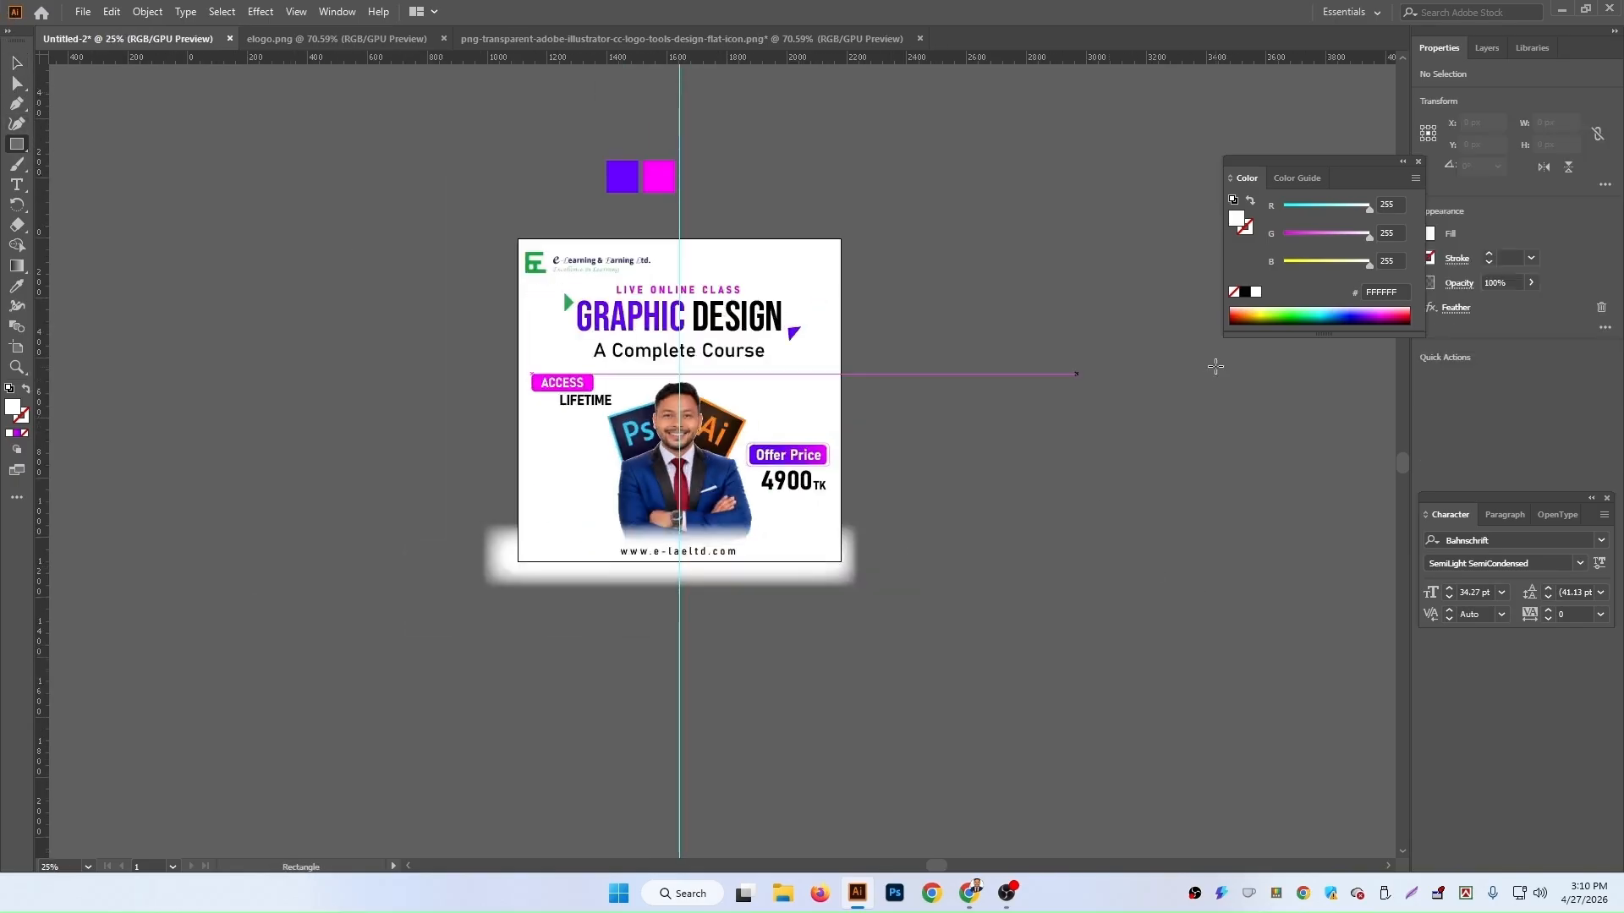
pyautogui.moveTo(1024, 263); pyautogui.dragTo(1235, 597)
pyautogui.scroll(4, 1184, 584)
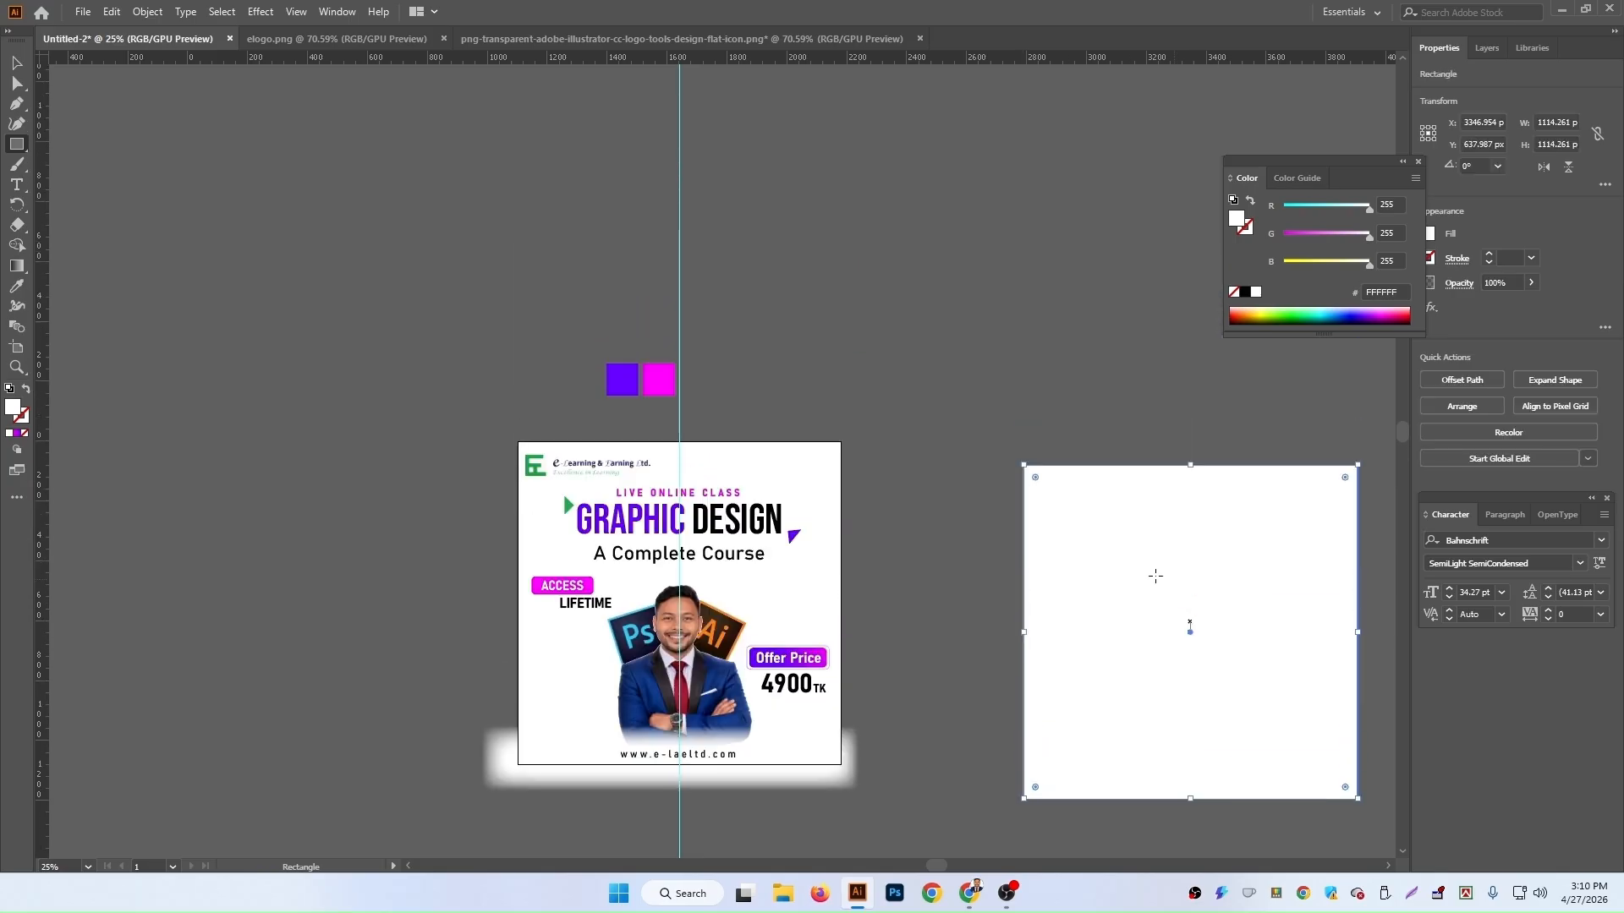
pyautogui.click(17, 102)
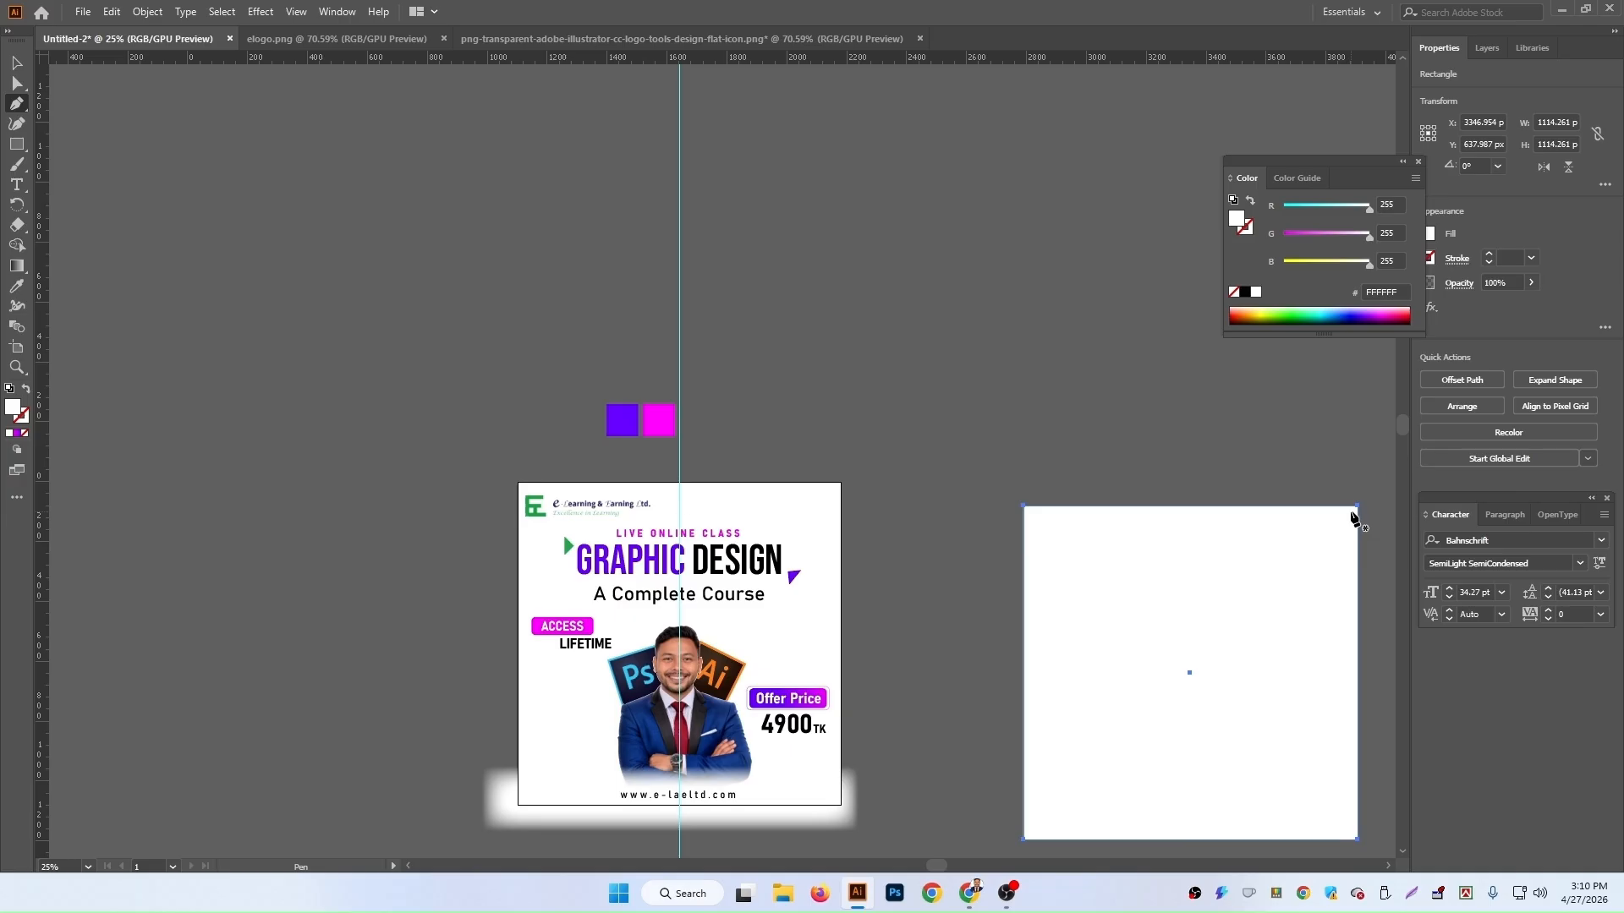
pyautogui.click(1357, 508)
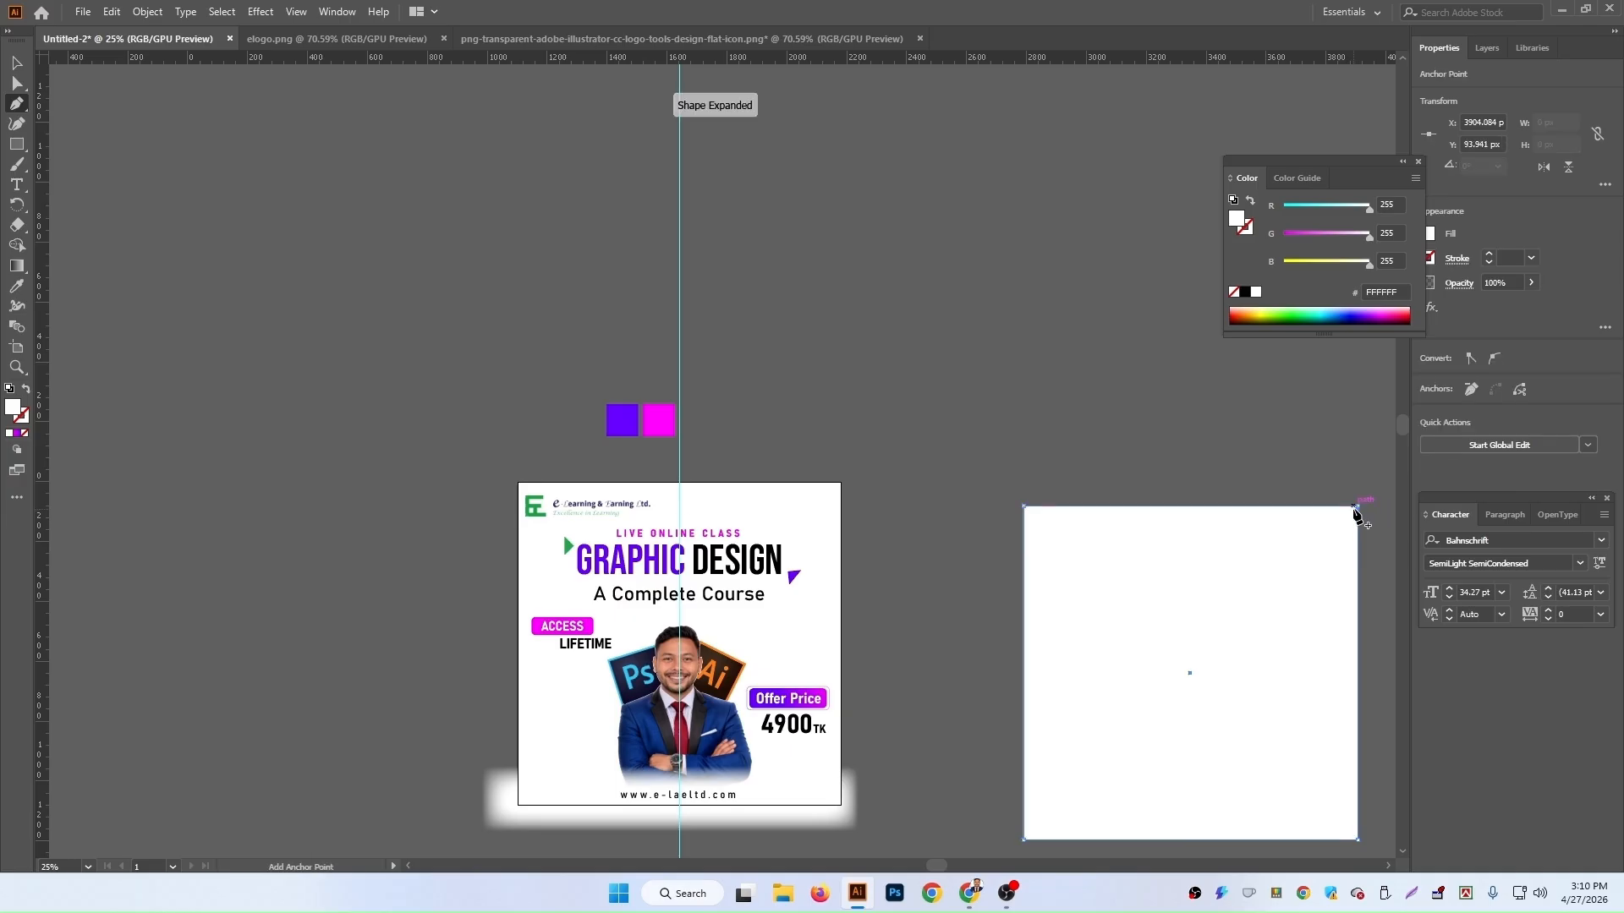
pyautogui.hotkey('ctrl', 'z')
pyautogui.click(1357, 507)
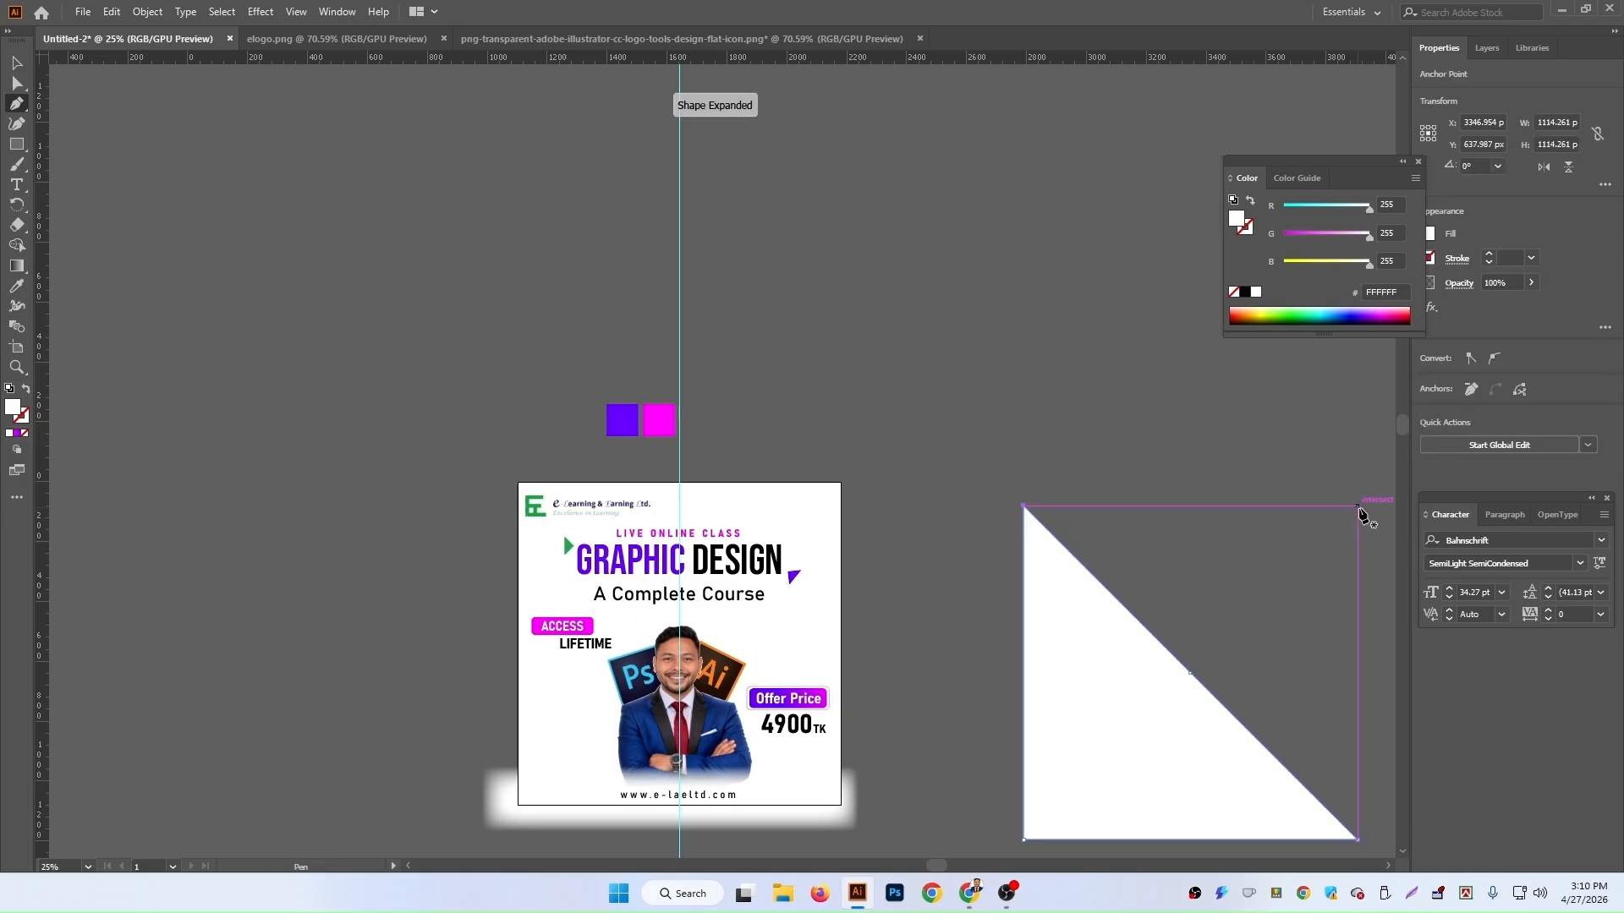
# Step: Move the white triangle near the artboard and rotate it to a steep angle
pyautogui.press('v')
pyautogui.scroll(-5, 982, 449)
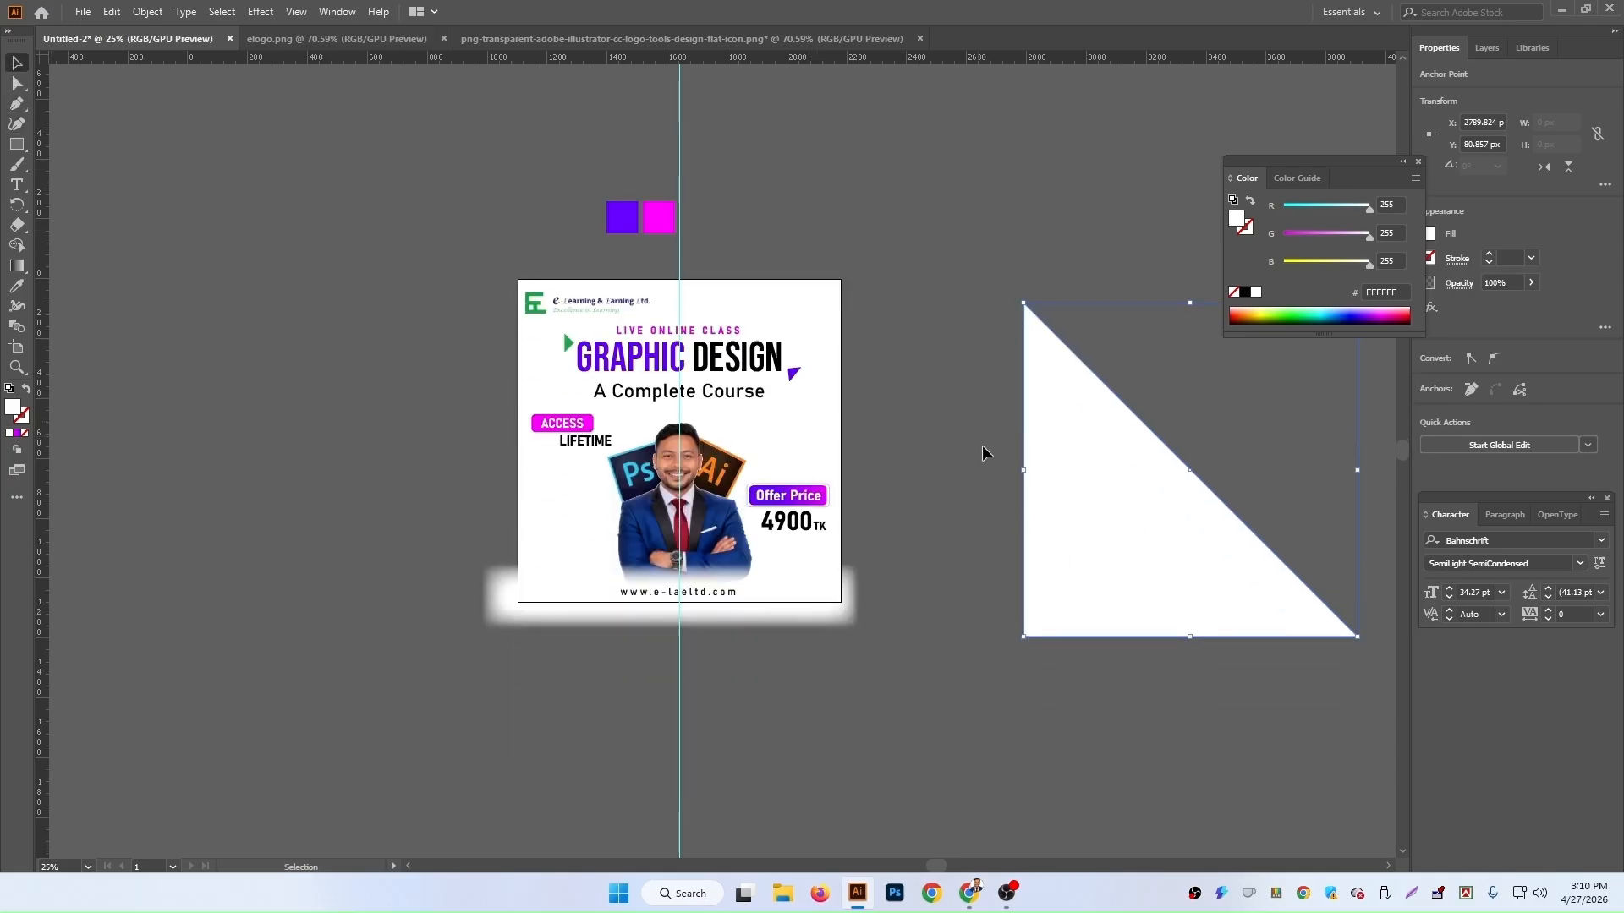
pyautogui.moveTo(1098, 500); pyautogui.dragTo(880, 212)
pyautogui.moveTo(1147, 296); pyautogui.dragTo(440, 78)
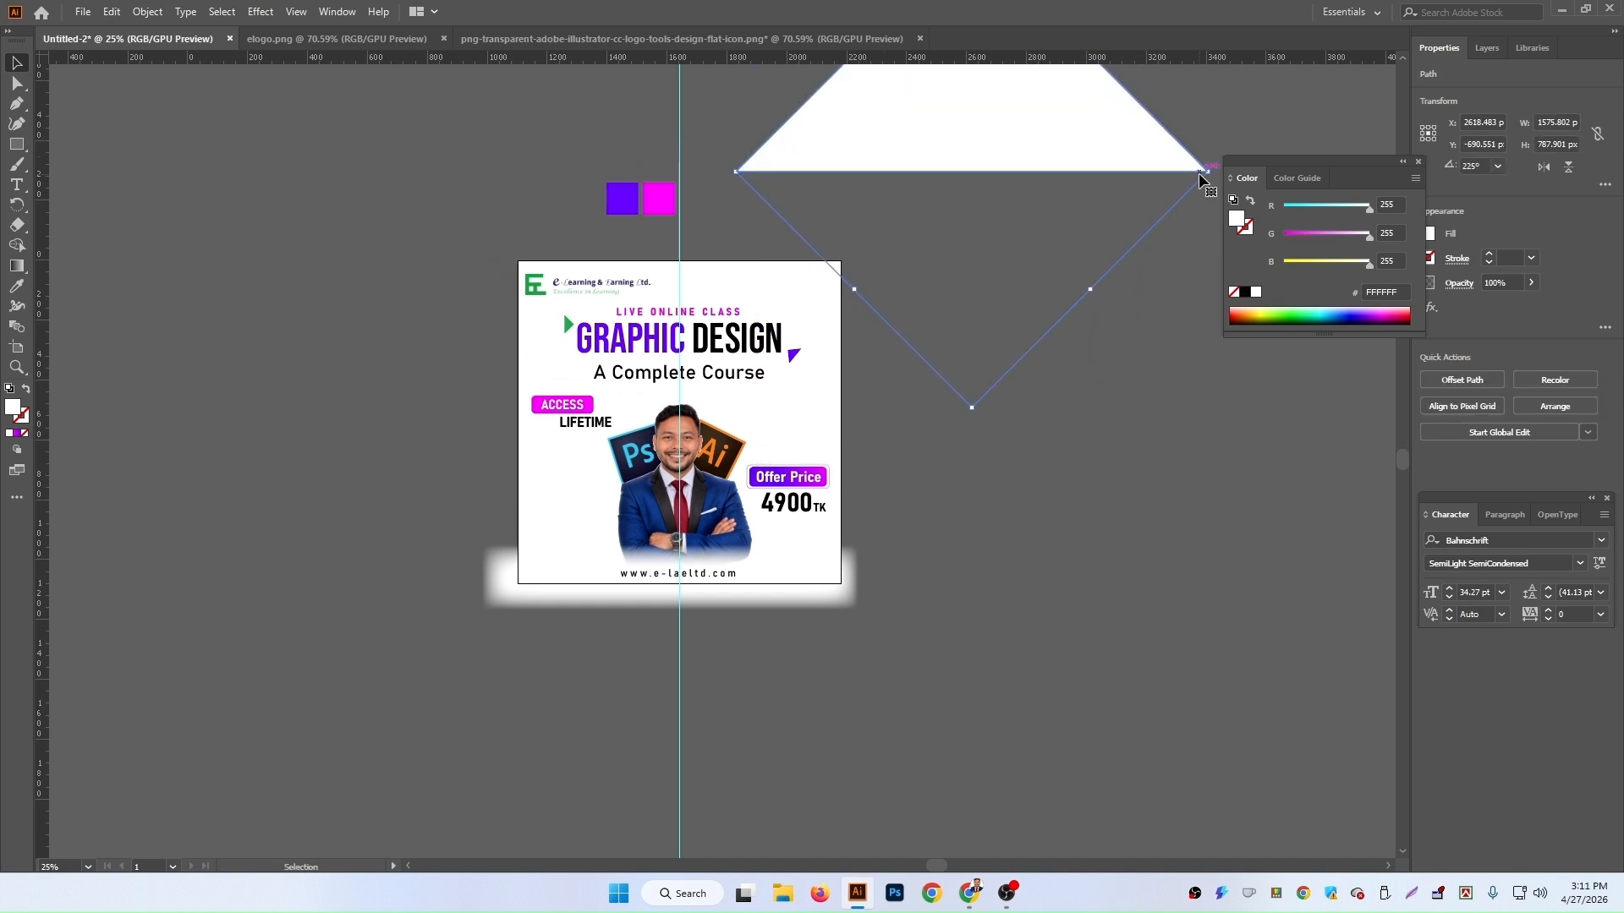
pyautogui.moveTo(1207, 178); pyautogui.dragTo(1038, 427)
pyautogui.scroll(3, 997, 311)
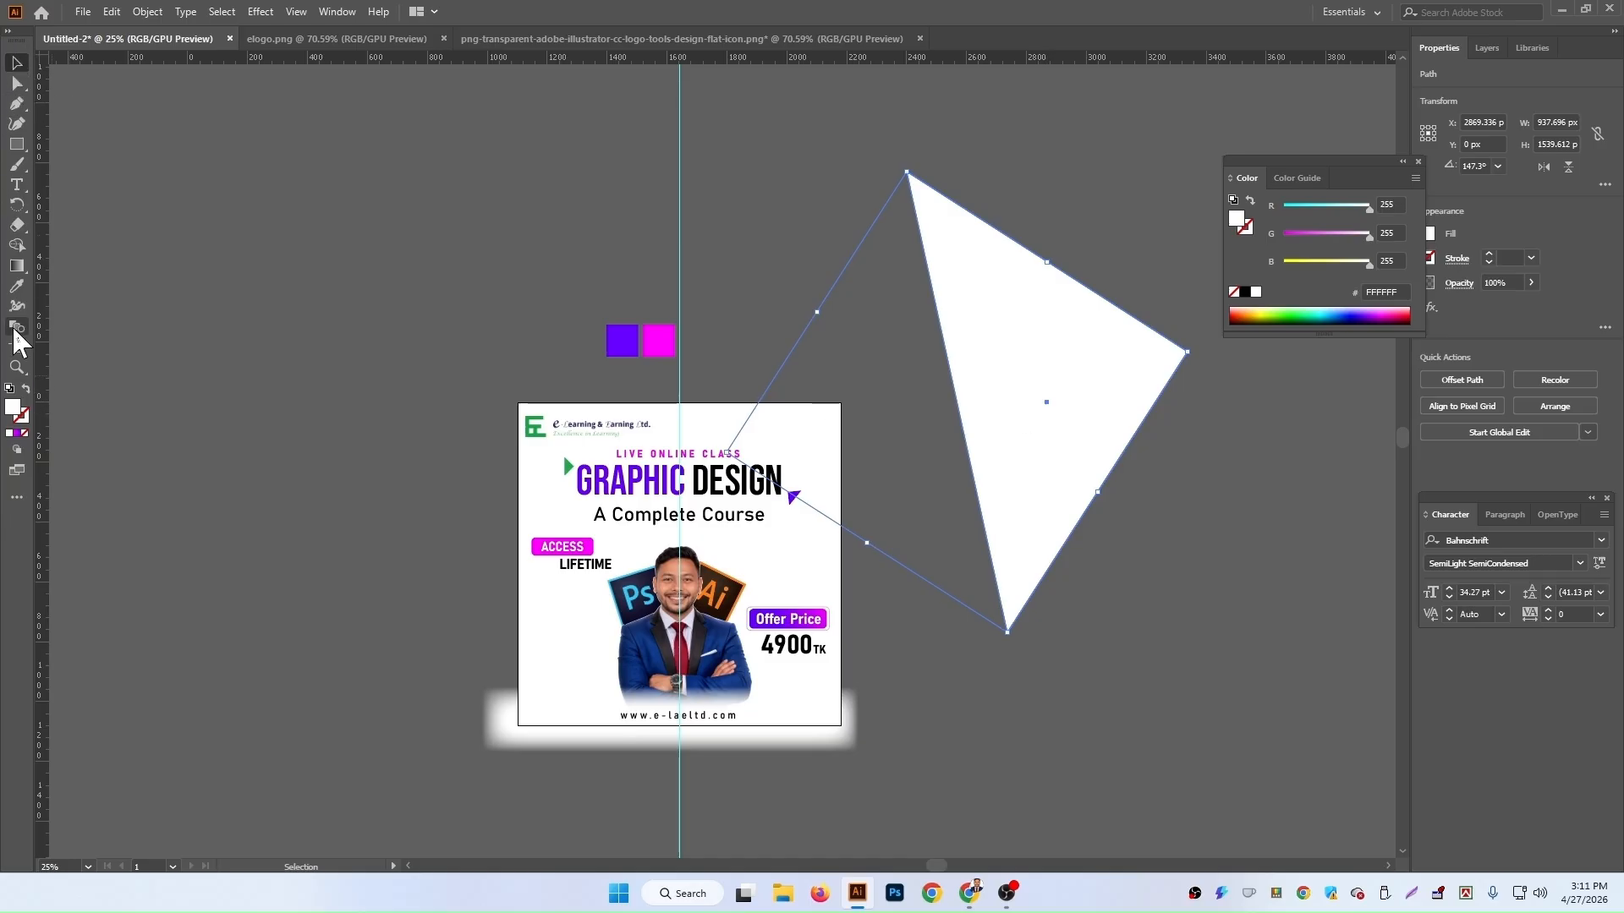
# Step: Fill the triangle with the purple sampled from the purple swatch using the Eyedropper
pyautogui.click(17, 286)
pyautogui.click(623, 340)
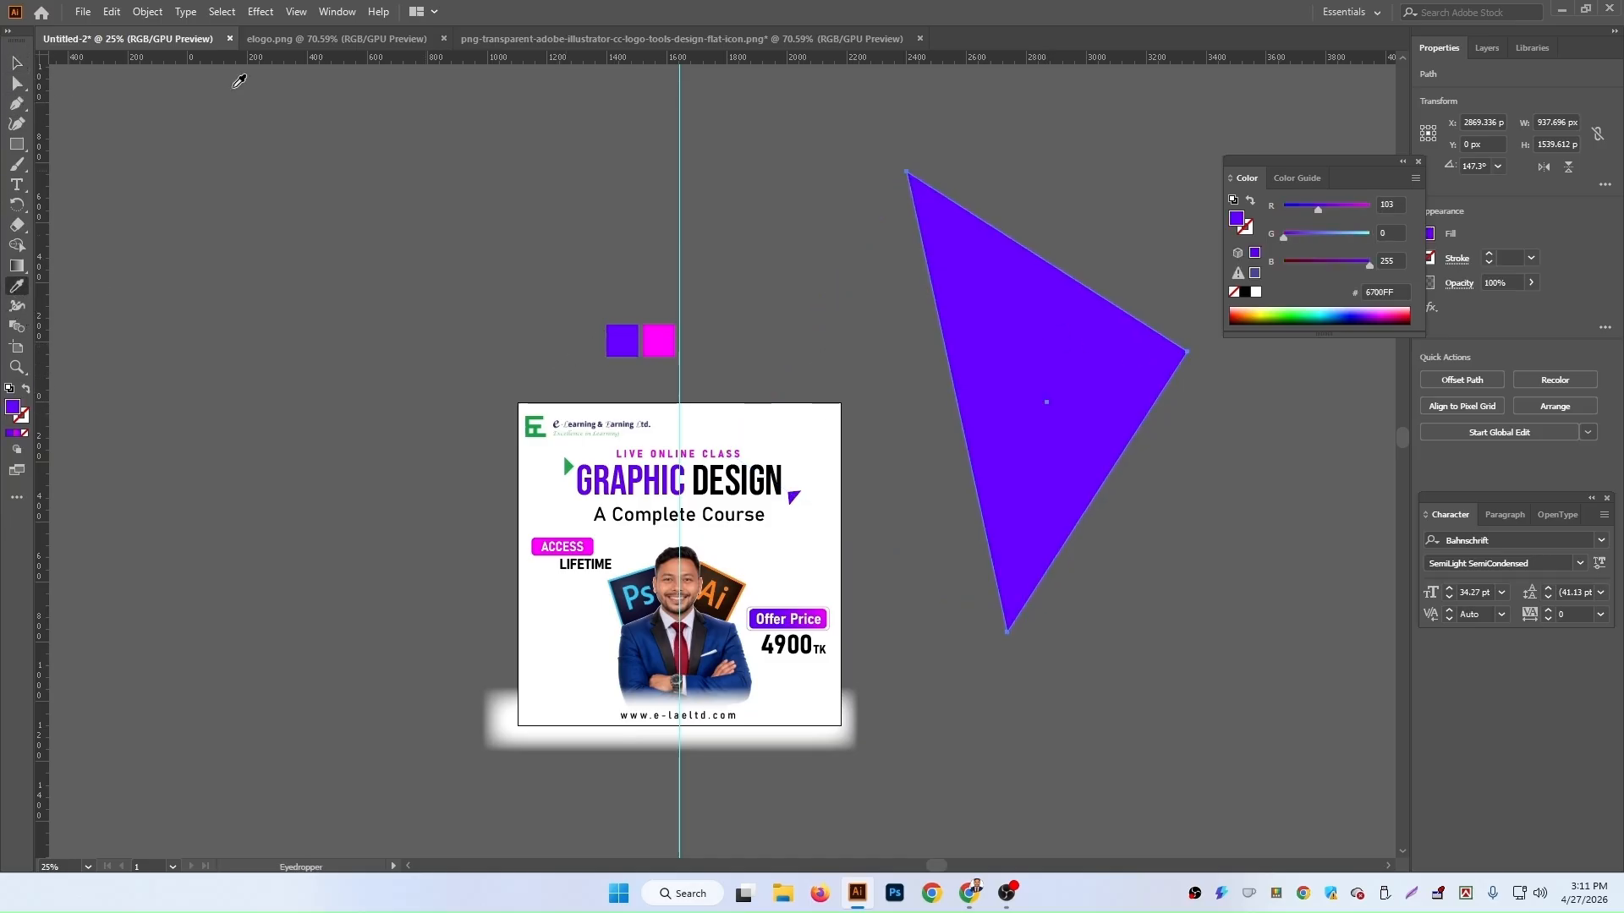
pyautogui.click(16, 63)
# Step: Move, rotate and scale the purple triangle so it covers the artboard's top-right corner
pyautogui.moveTo(1030, 365); pyautogui.dragTo(924, 424)
pyautogui.moveTo(1089, 414); pyautogui.dragTo(1055, 273)
pyautogui.moveTo(967, 466); pyautogui.dragTo(947, 508)
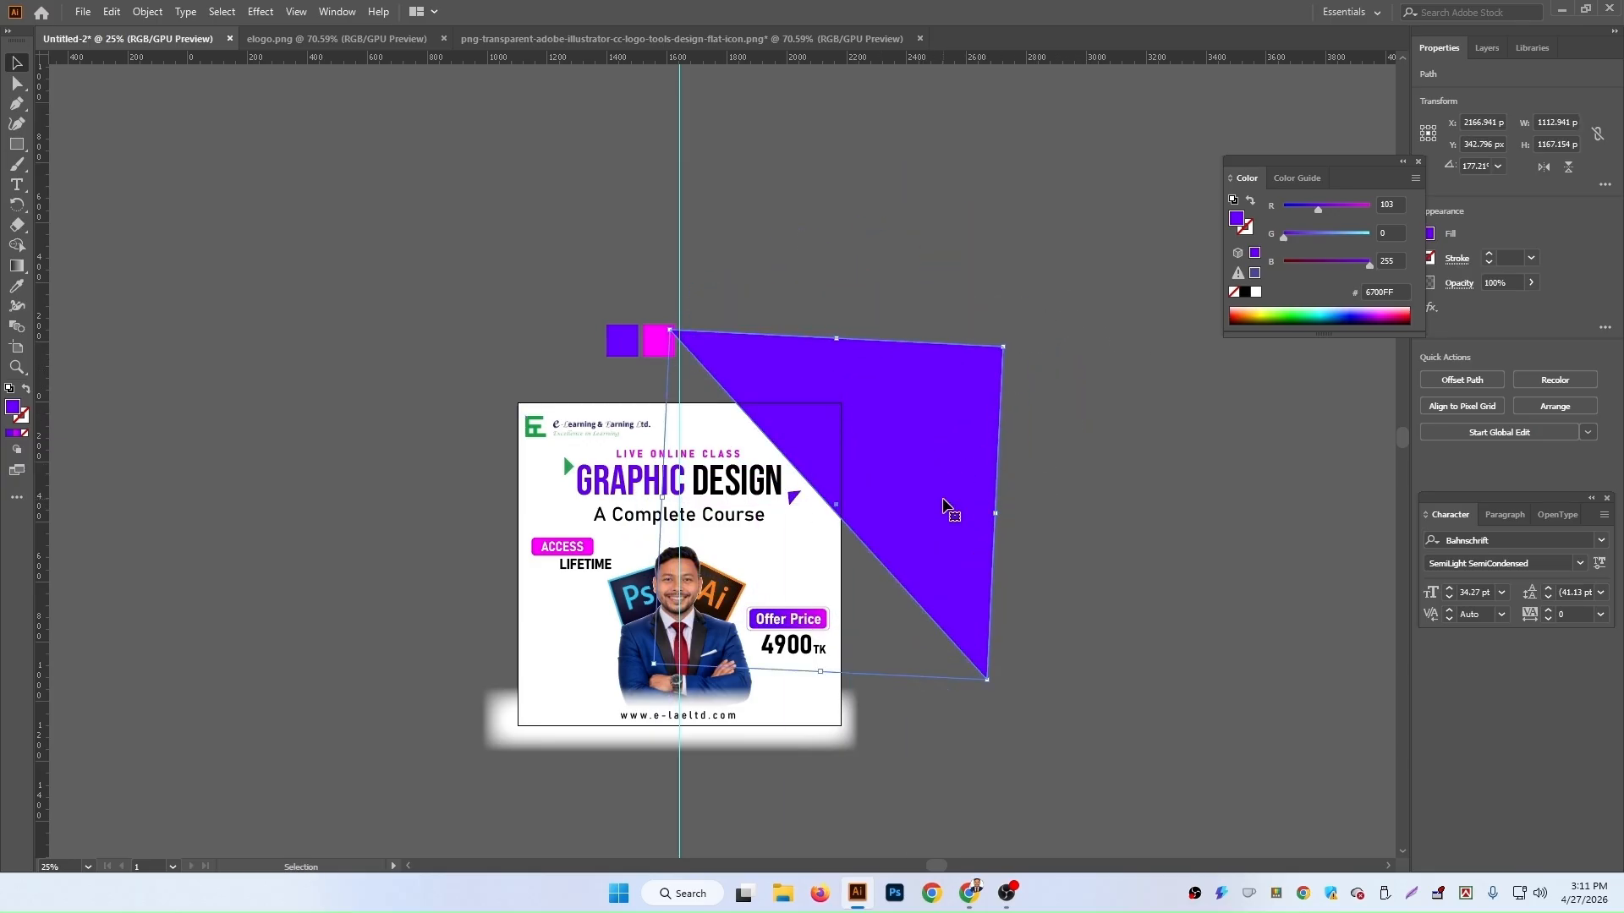
# Step: Apply a Feather effect with an 80 px radius to the purple triangle
pyautogui.scroll(-1, 910, 496)
pyautogui.click(261, 12)
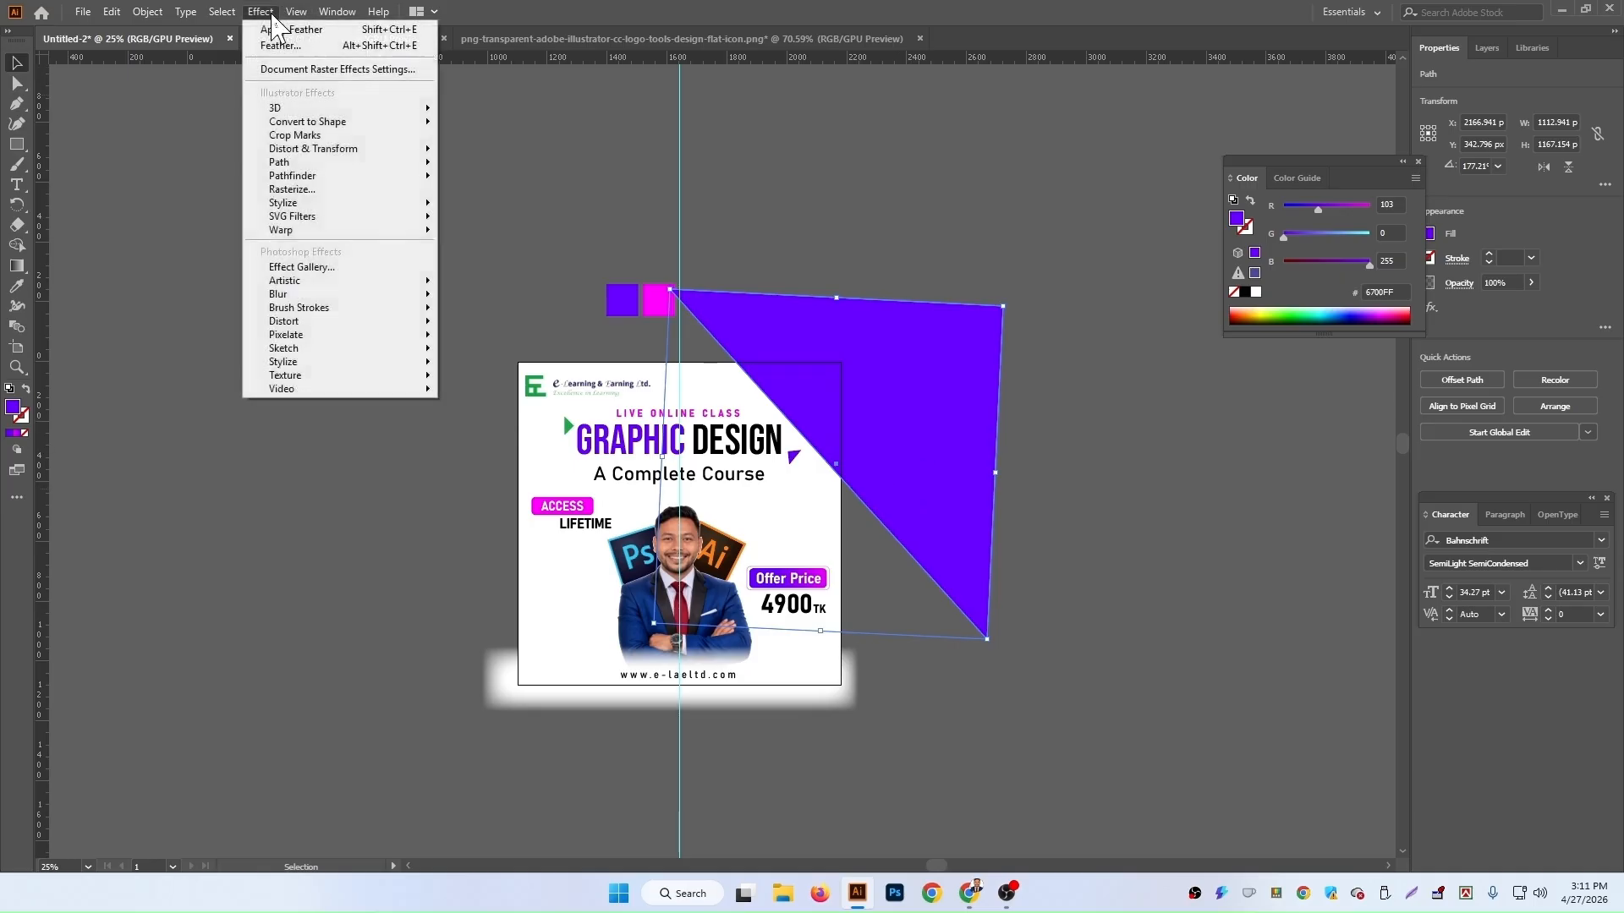
pyautogui.moveTo(343, 203)
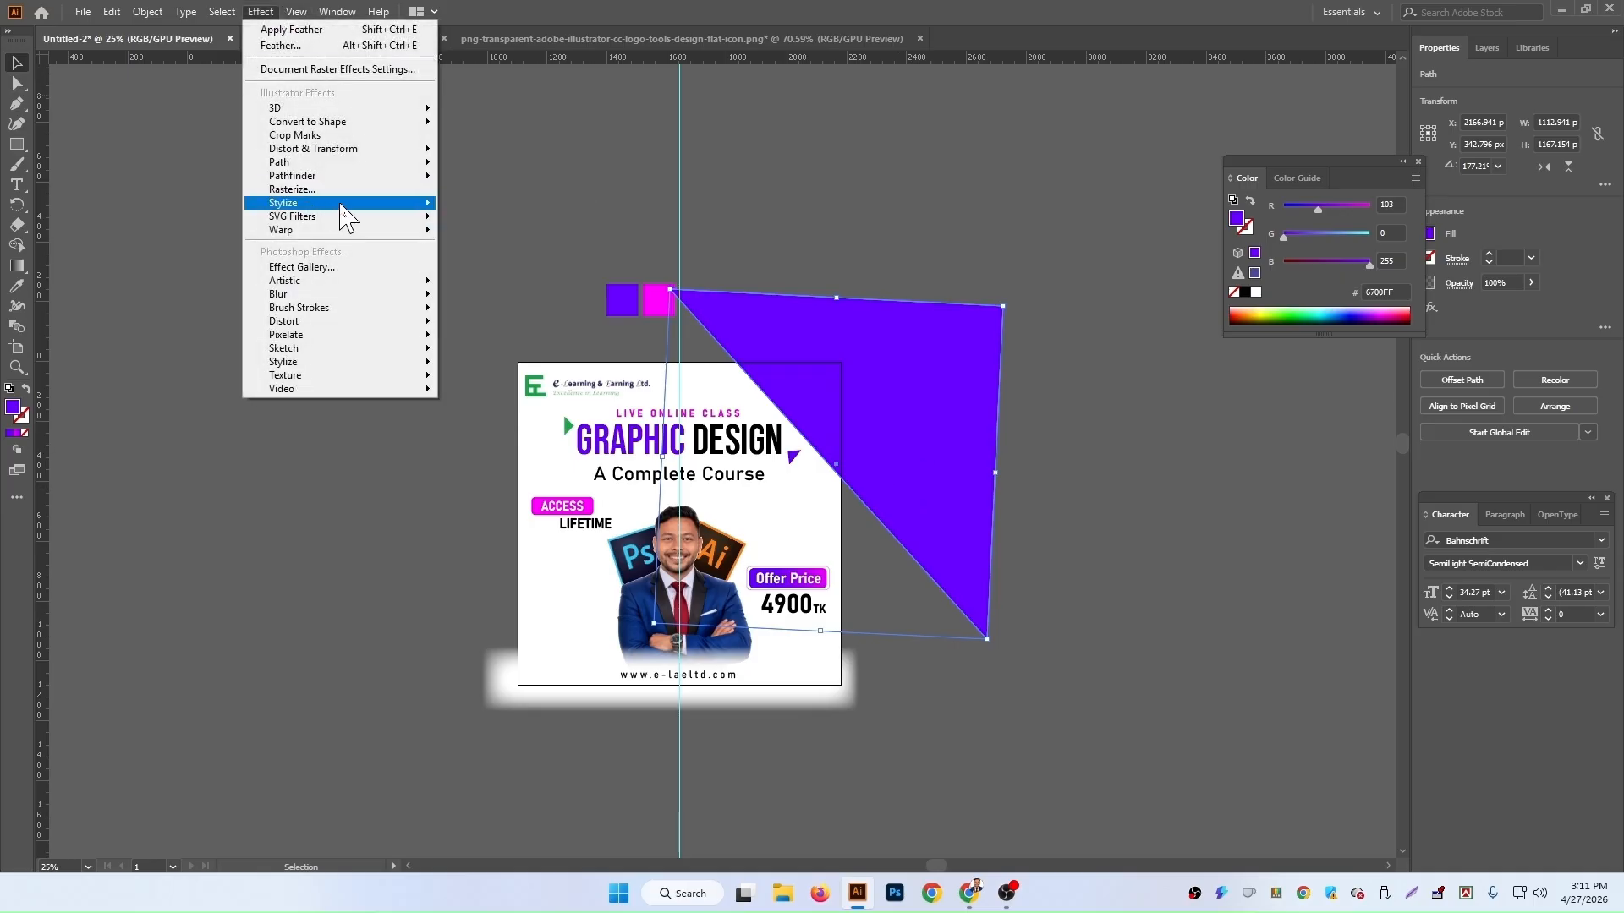
pyautogui.click(507, 226)
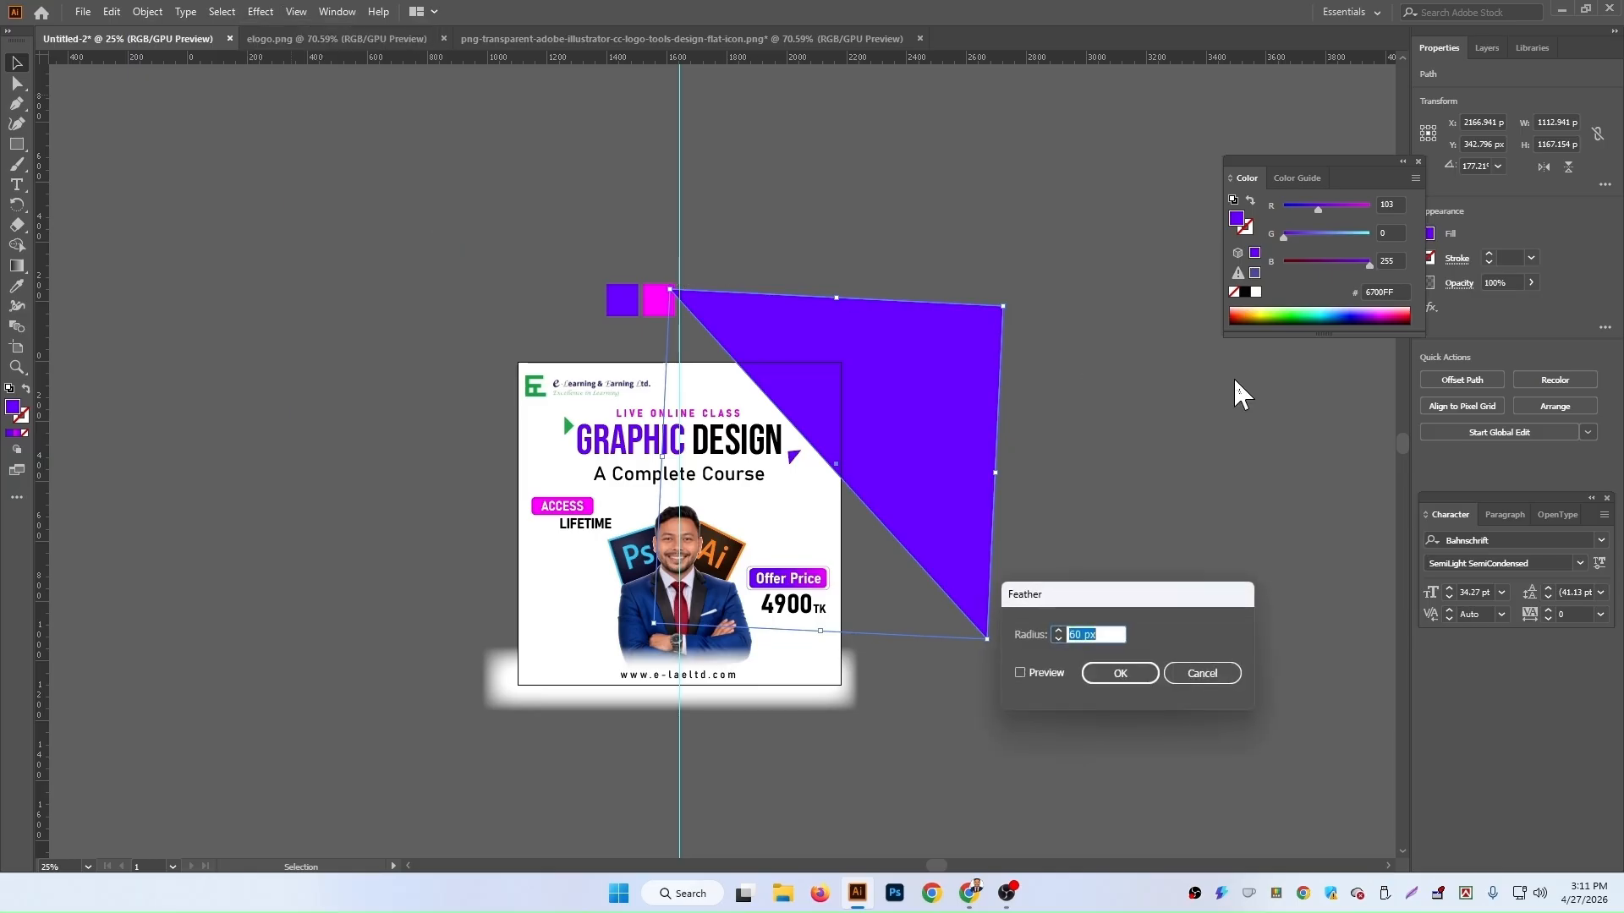
pyautogui.click(1029, 670)
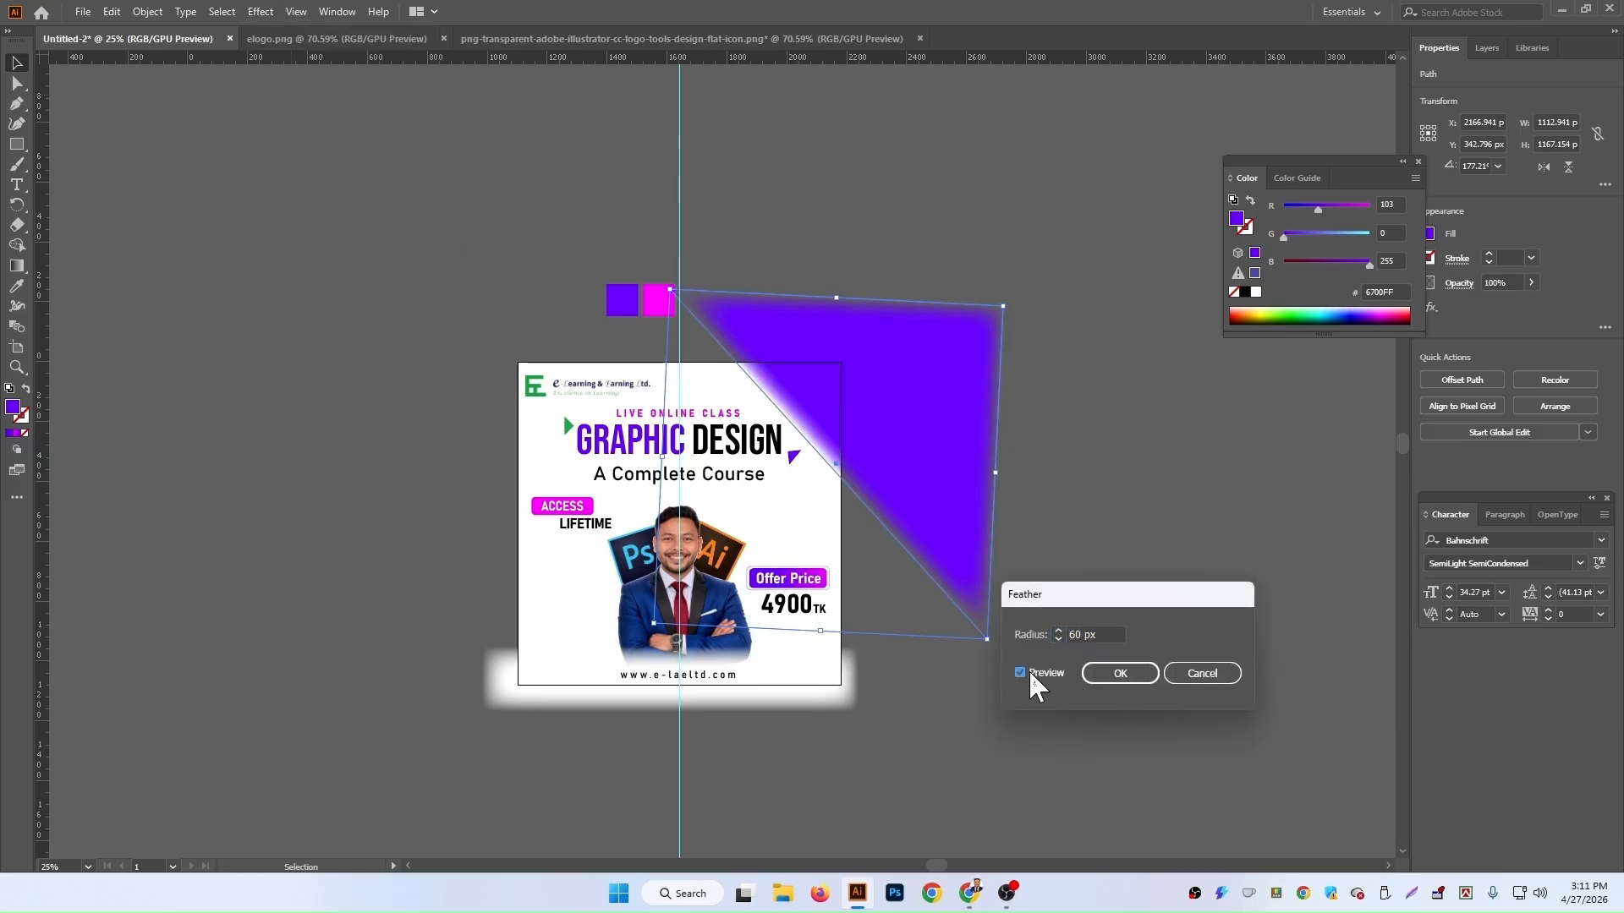
pyautogui.moveTo(1103, 636); pyautogui.dragTo(1042, 636)
pyautogui.write('80')
pyautogui.press('Tab')
pyautogui.click(1116, 674)
# Step: Lower the feathered triangle's opacity to 33% and move it down slightly
pyautogui.click(1154, 449)
pyautogui.scroll(1, 931, 484)
pyautogui.click(930, 484)
pyautogui.click(1531, 283)
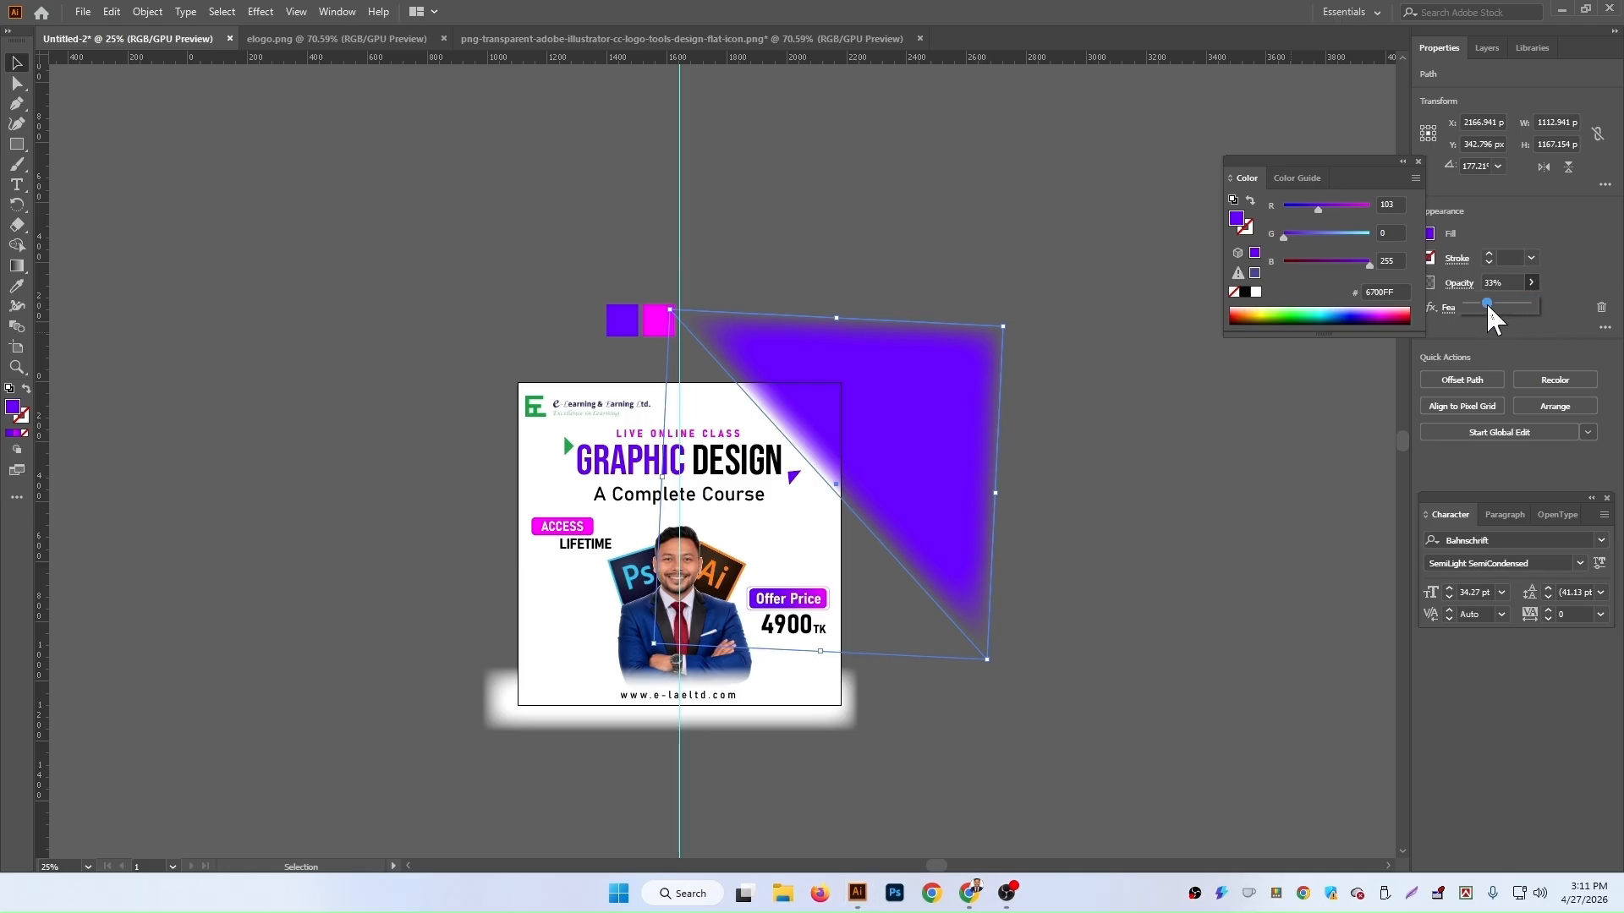
pyautogui.click(1186, 494)
pyautogui.scroll(1, 1167, 494)
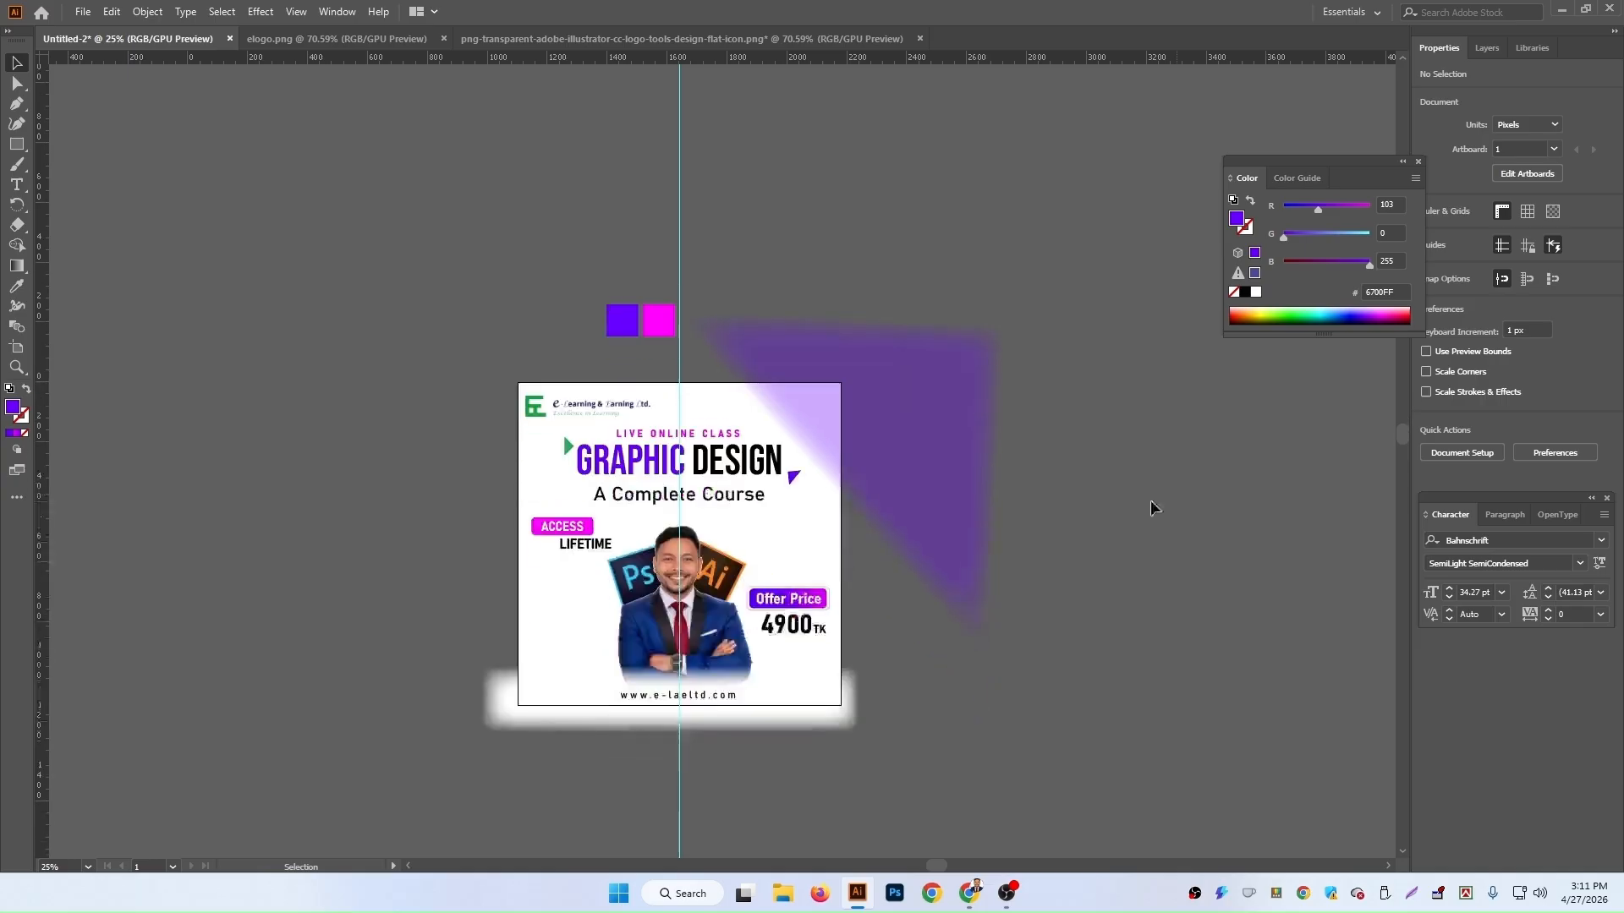
pyautogui.scroll(-4, 1167, 496)
pyautogui.moveTo(931, 374); pyautogui.dragTo(943, 454)
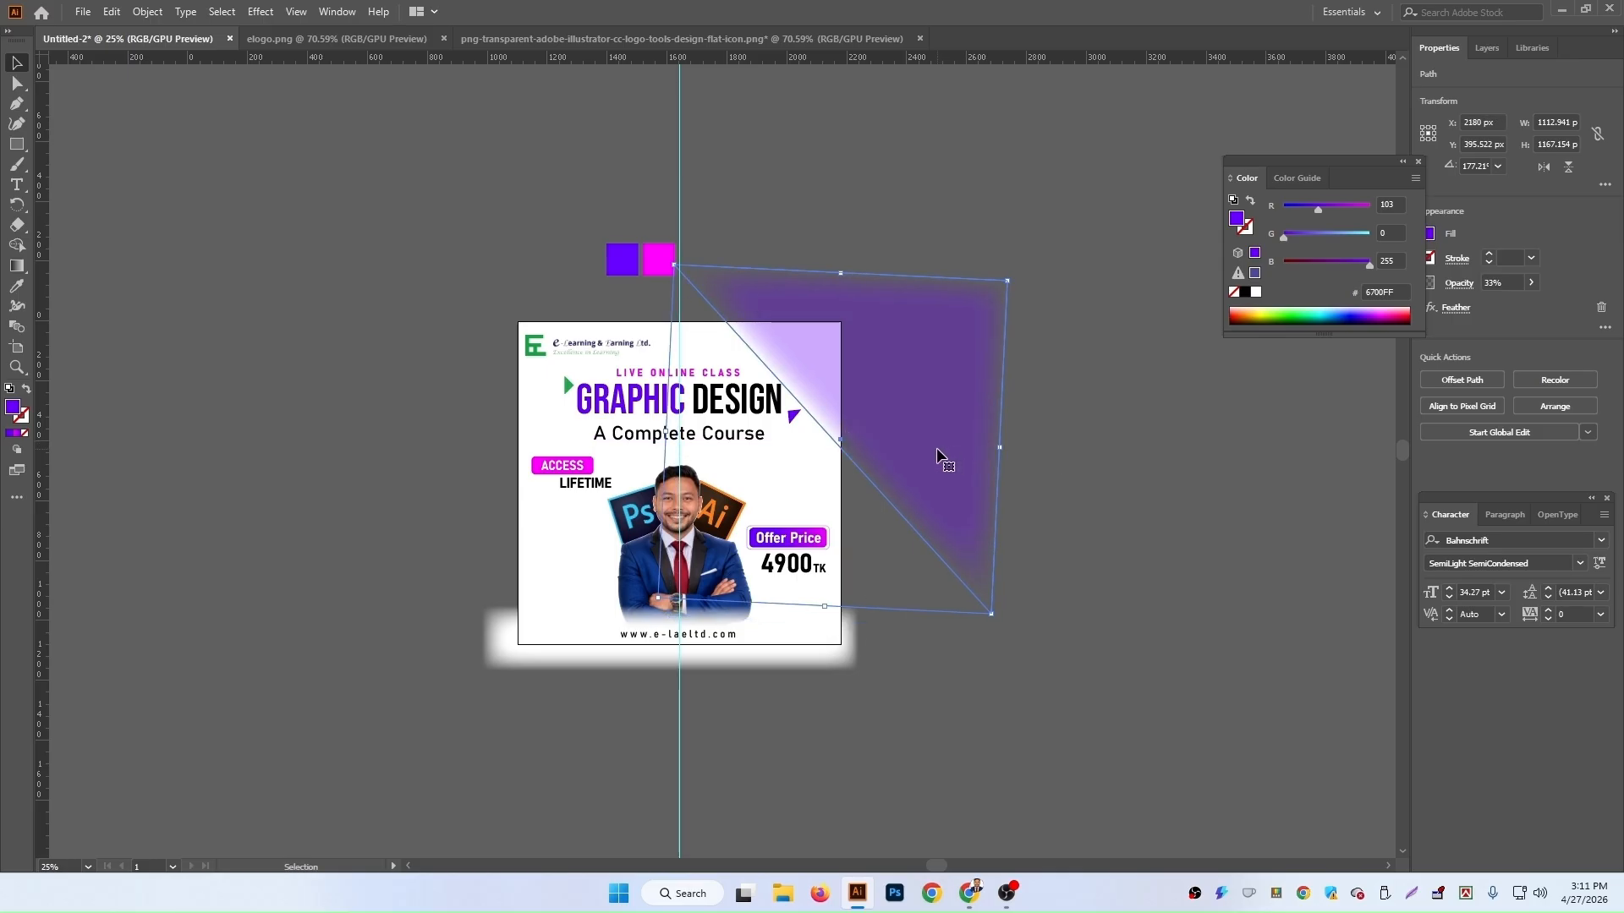
# Step: Select the heading texts and their accent triangles together and nudge them down and to the right
pyautogui.click(723, 417)
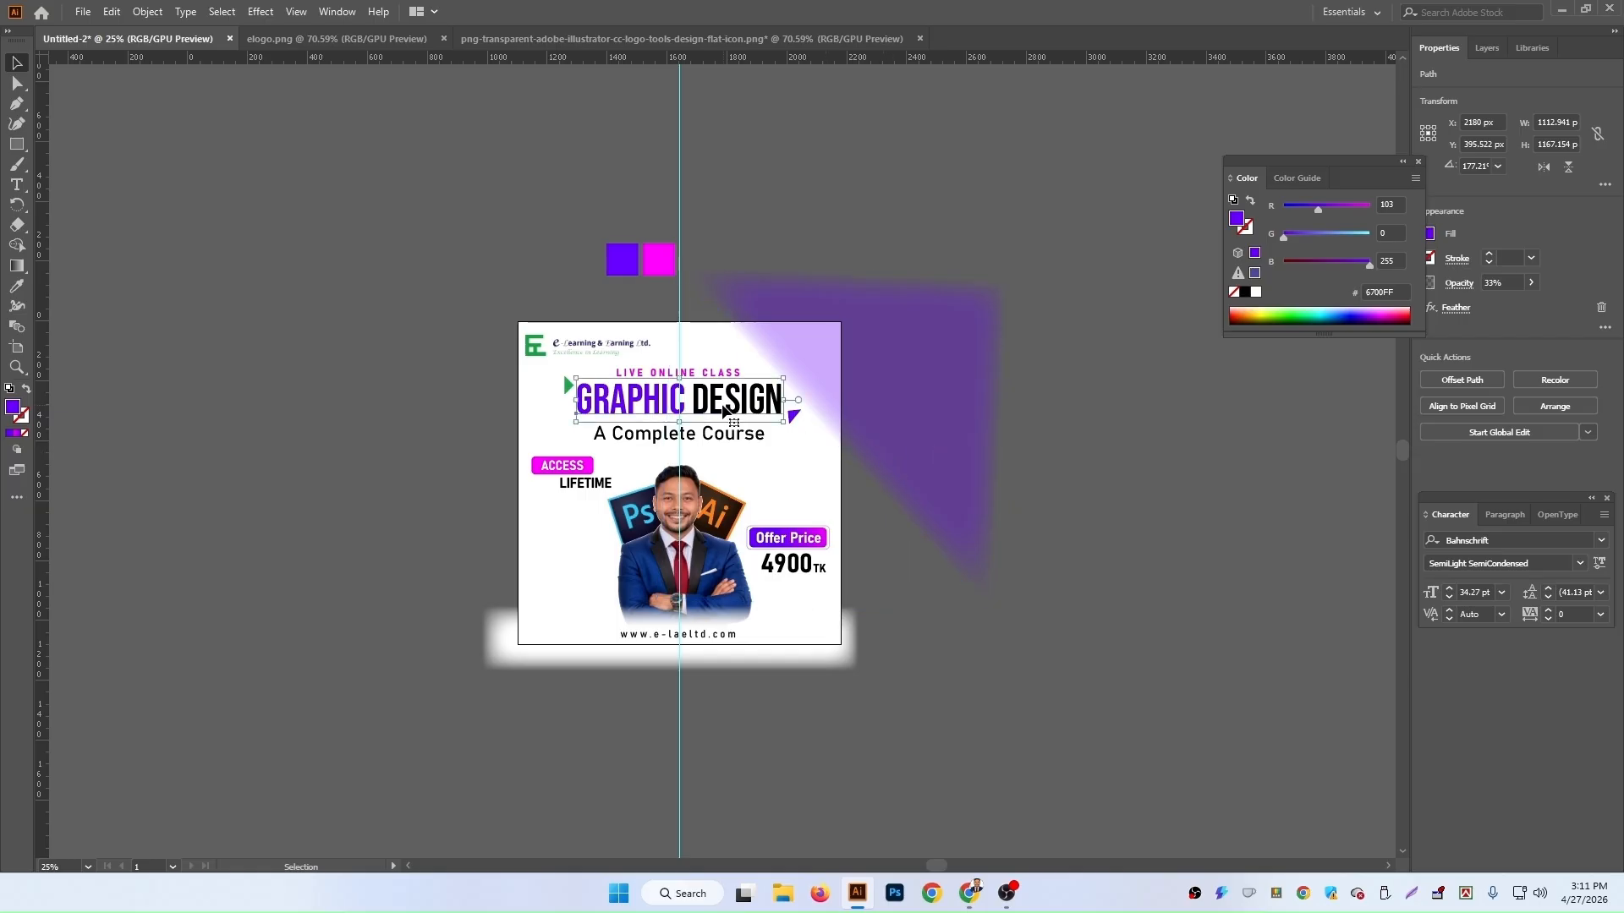
pyautogui.keyDown('shift'); pyautogui.click(795, 418); pyautogui.keyUp('shift')
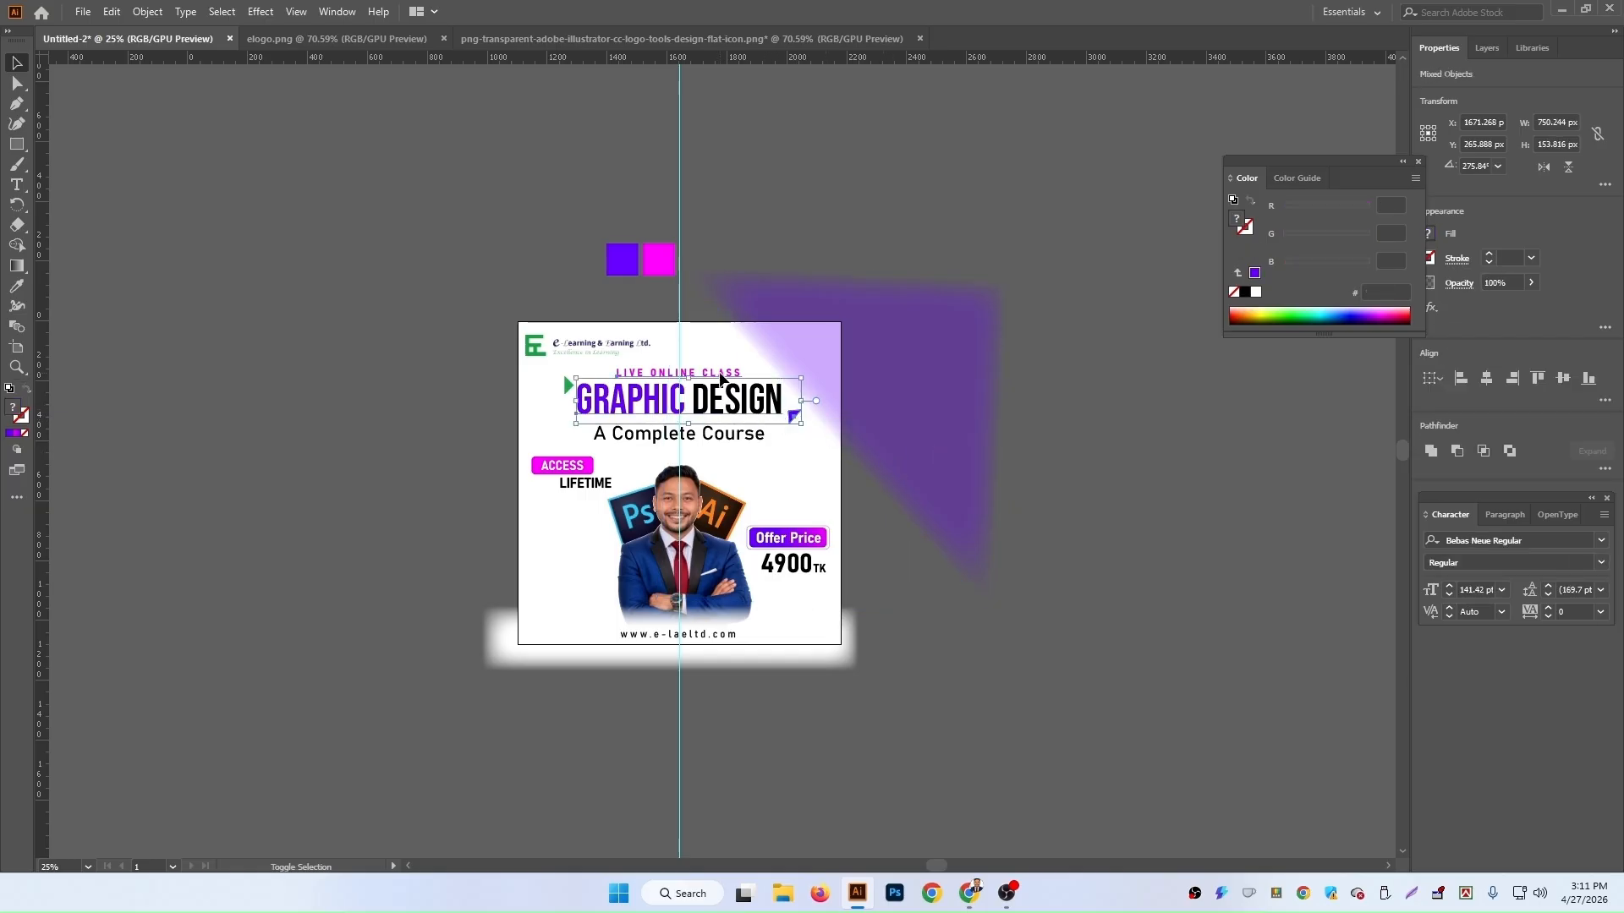
pyautogui.keyDown('shift'); pyautogui.click(702, 436); pyautogui.keyUp('shift')
pyautogui.moveTo(688, 370); pyautogui.dragTo(683, 381)
pyautogui.press('Up')
pyautogui.press('Up')
pyautogui.press('Up')
pyautogui.press('Up')
pyautogui.press('Up')
pyautogui.press('Up')
pyautogui.press('Up')
pyautogui.press('Up')
pyautogui.press('Up')
pyautogui.press('Up')
pyautogui.press('Up')
pyautogui.press('Up')
pyautogui.press('Left')
pyautogui.press('Left')
pyautogui.press('Left')
pyautogui.press('Left')
pyautogui.press('Left')
pyautogui.press('Left')
pyautogui.press('Left')
pyautogui.press('Left')
pyautogui.press('Left')
pyautogui.press('Left')
pyautogui.press('Left')
pyautogui.press('Left')
pyautogui.press('Left')
pyautogui.press('Left')
pyautogui.press('Right')
pyautogui.press('Right')
pyautogui.press('Right')
pyautogui.press('Right')
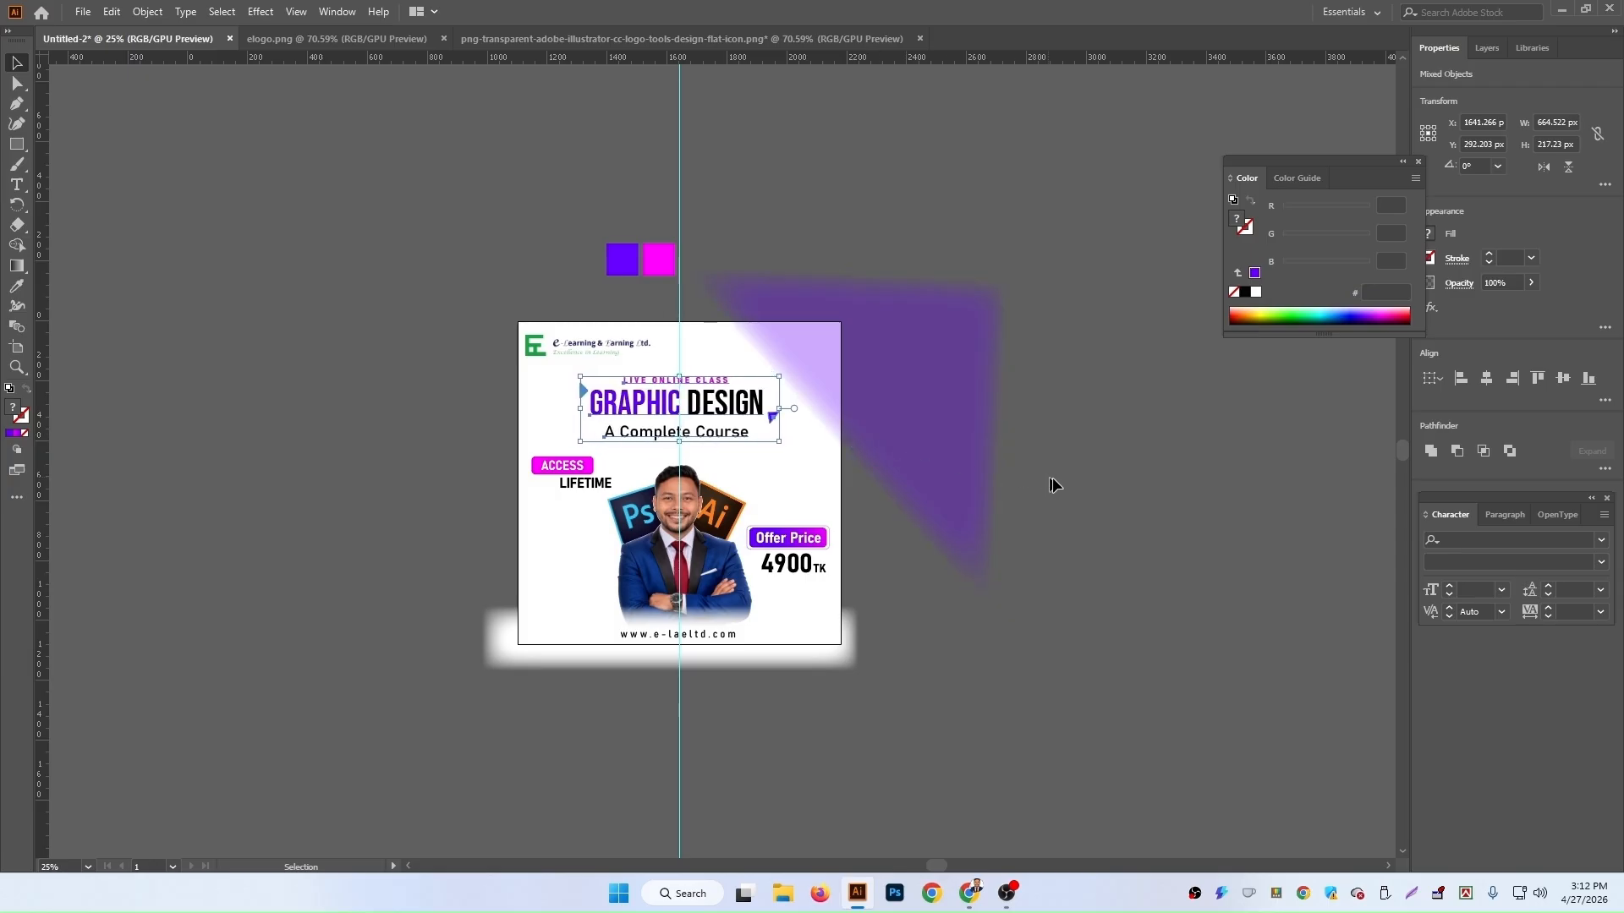
# Step: Reposition the feathered triangle so its top edge aligns with the artboard's top-right corner
pyautogui.click(935, 453)
pyautogui.moveTo(920, 485); pyautogui.dragTo(947, 521)
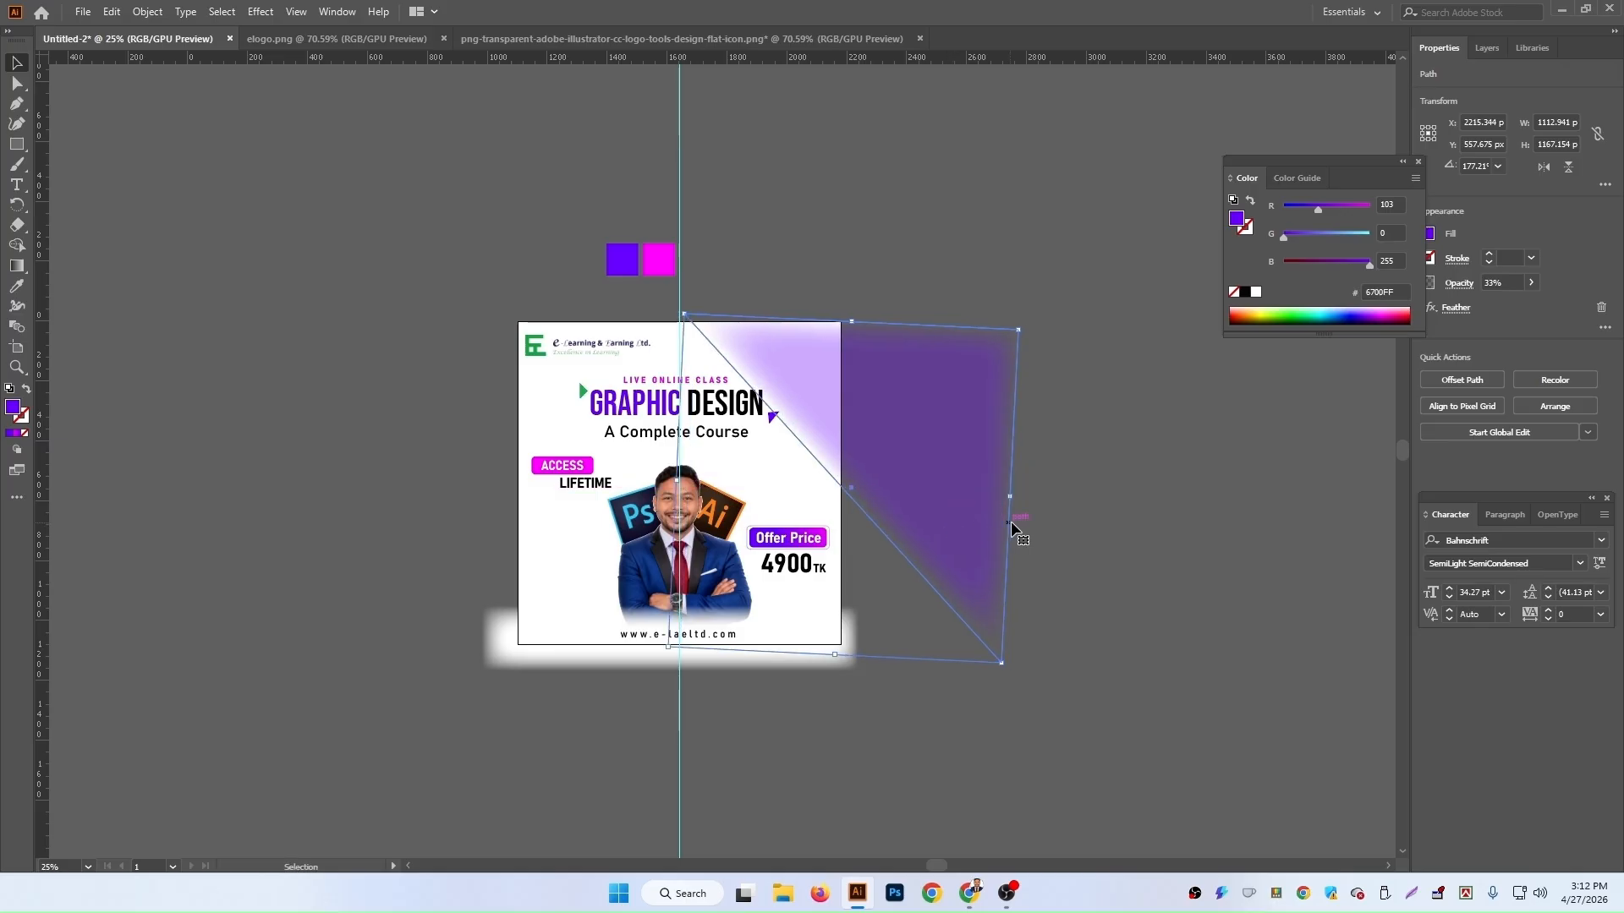
pyautogui.click(1043, 522)
pyautogui.scroll(-3, 1043, 522)
pyautogui.scroll(-1, 1043, 521)
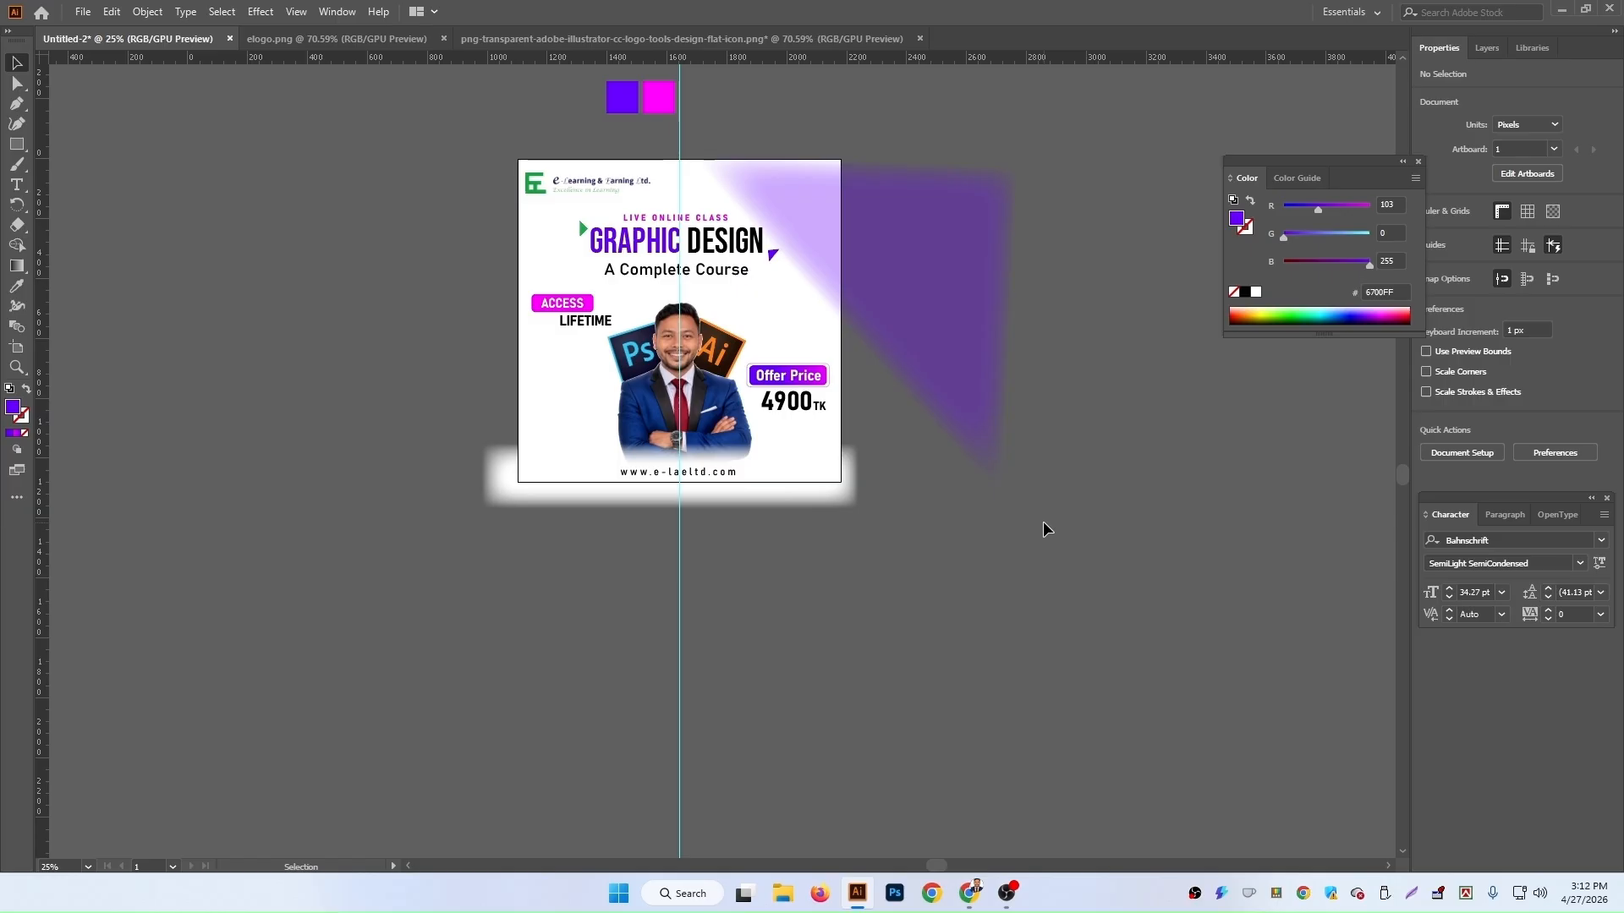
pyautogui.click(935, 385)
pyautogui.moveTo(928, 343); pyautogui.dragTo(928, 337)
pyautogui.click(1084, 406)
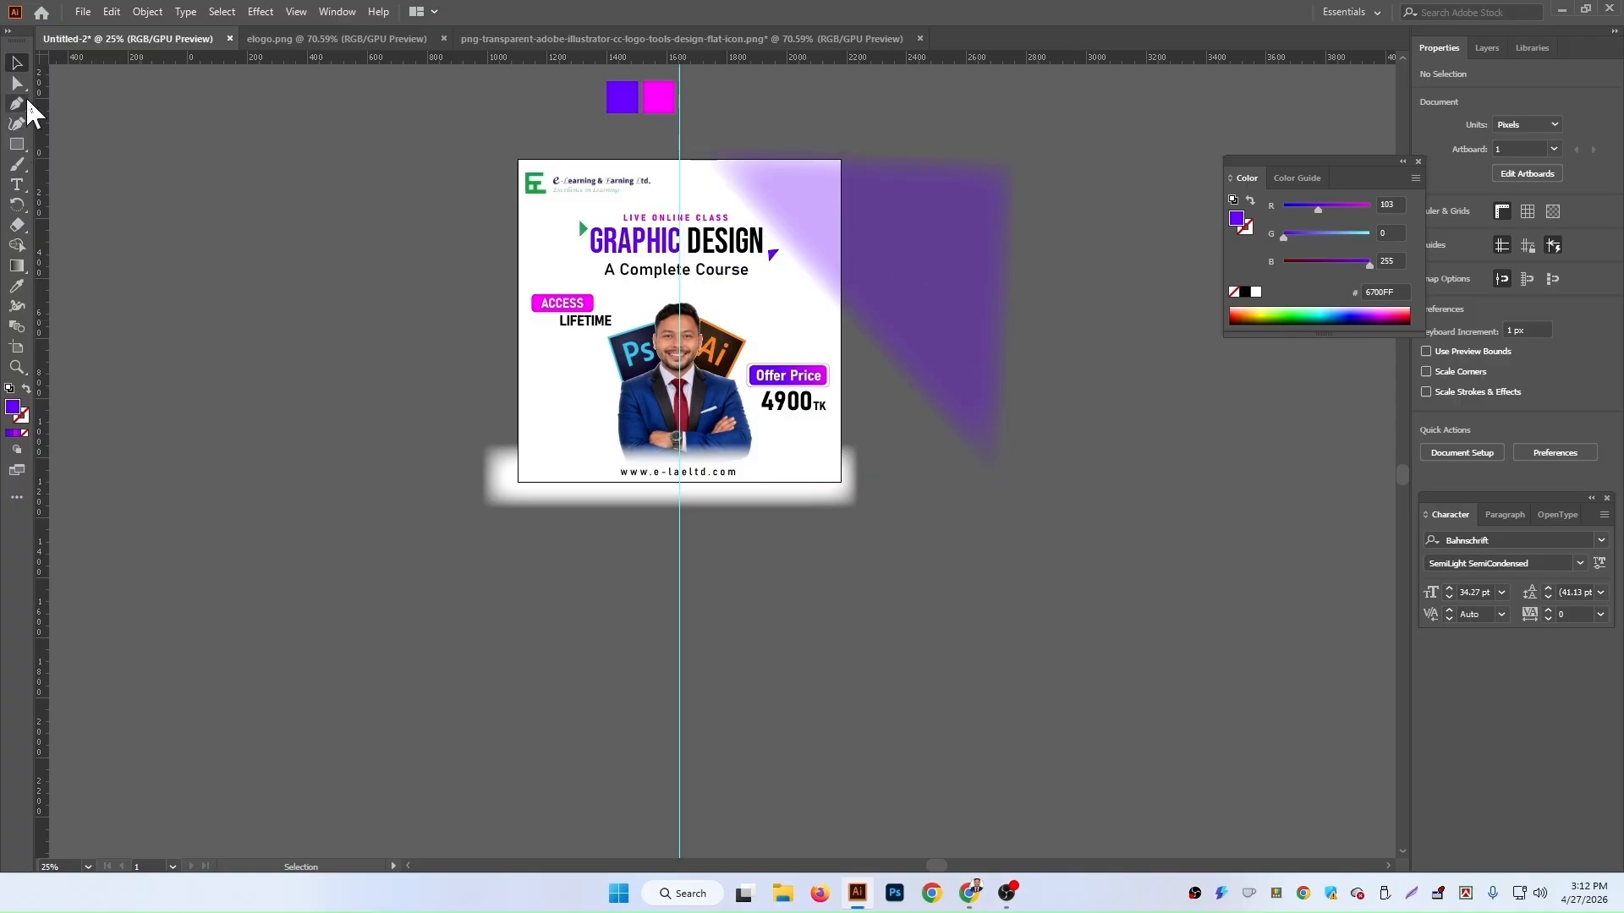
# Step: Duplicate the feathered triangle to the artboard's lower-left side
pyautogui.click(961, 338)
pyautogui.keyDown('alt'); pyautogui.moveTo(961, 318); pyautogui.dragTo(531, 558); pyautogui.keyUp('alt')
pyautogui.click(718, 573)
# Step: Reshape the top-right triangle by moving its anchor points to shrink it into the corner
pyautogui.click(890, 362)
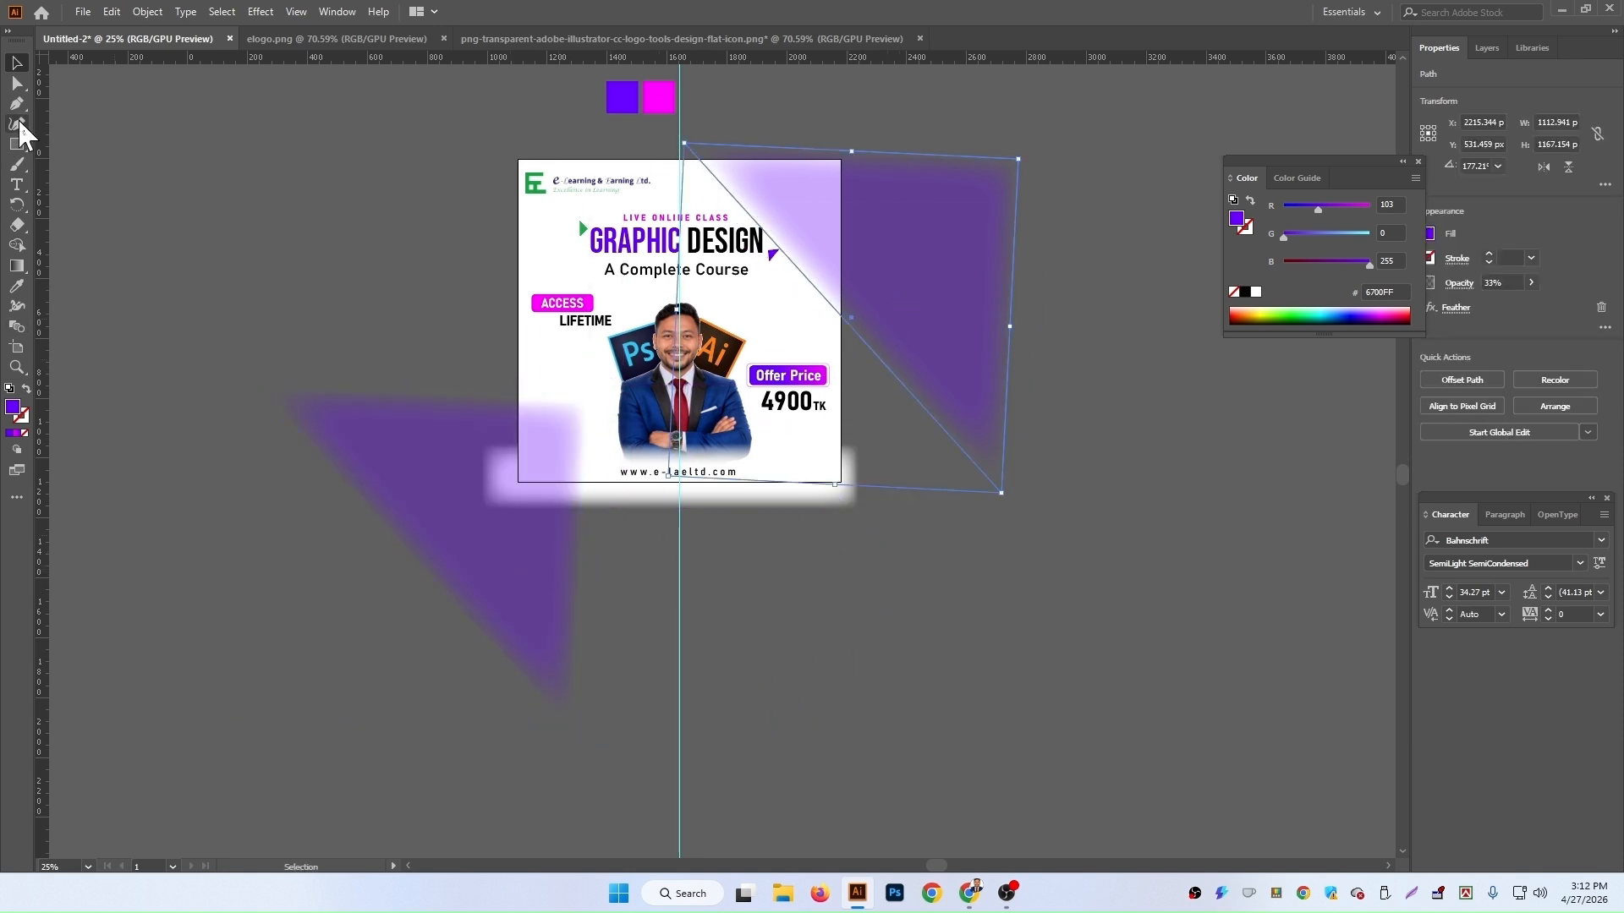
pyautogui.click(18, 102)
pyautogui.click(17, 84)
pyautogui.moveTo(1003, 497); pyautogui.dragTo(820, 281)
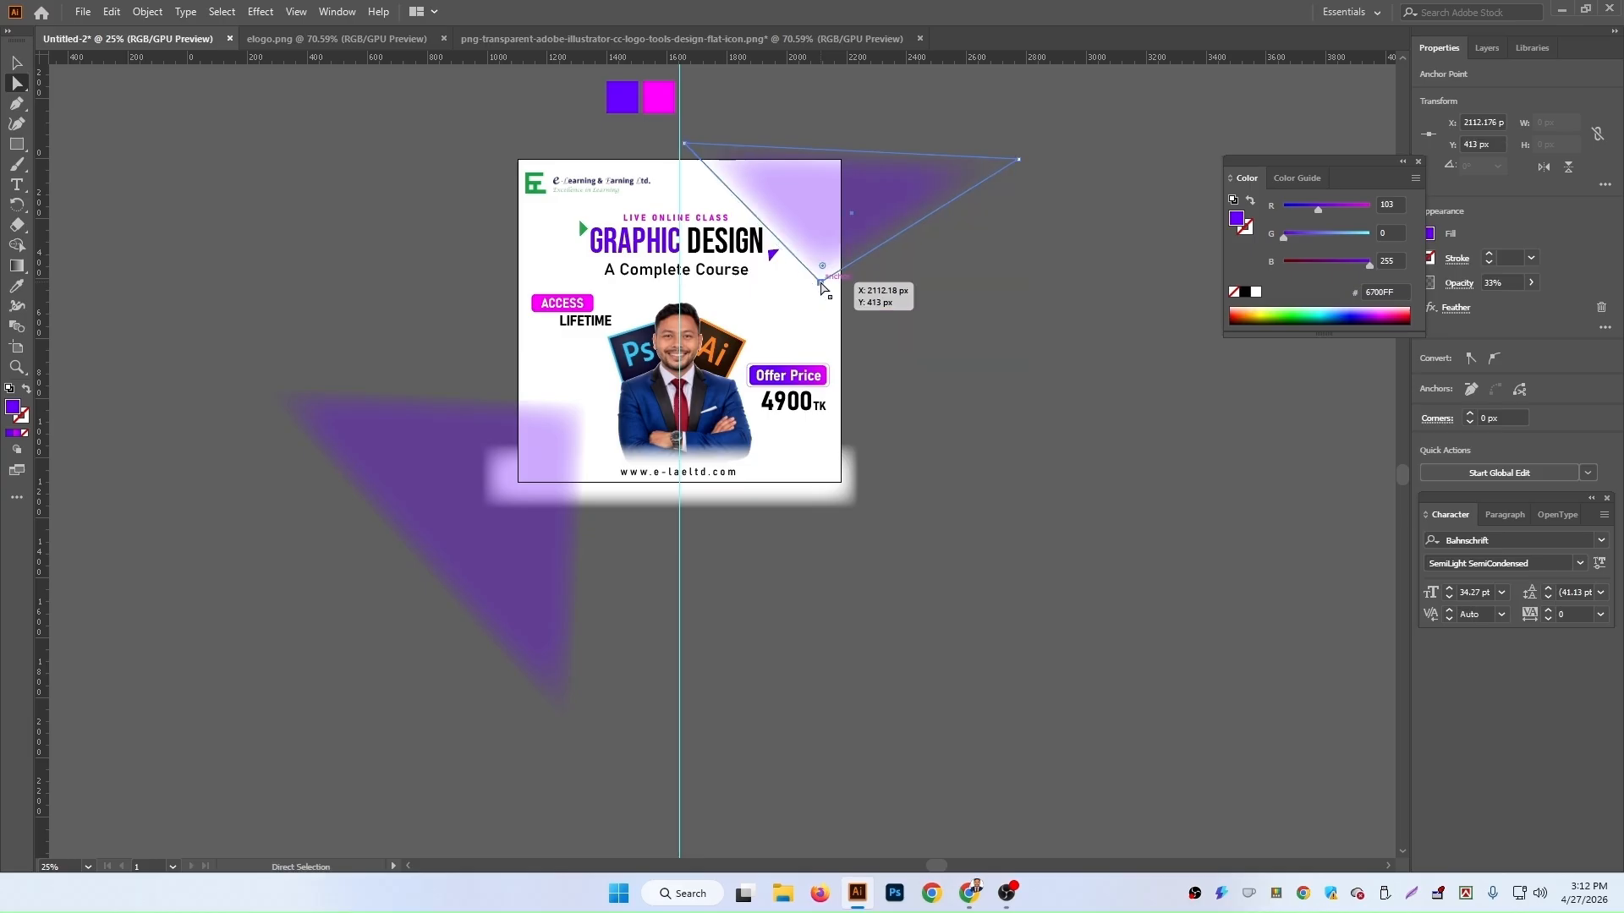
pyautogui.click(1017, 170)
pyautogui.moveTo(1019, 163); pyautogui.dragTo(887, 153)
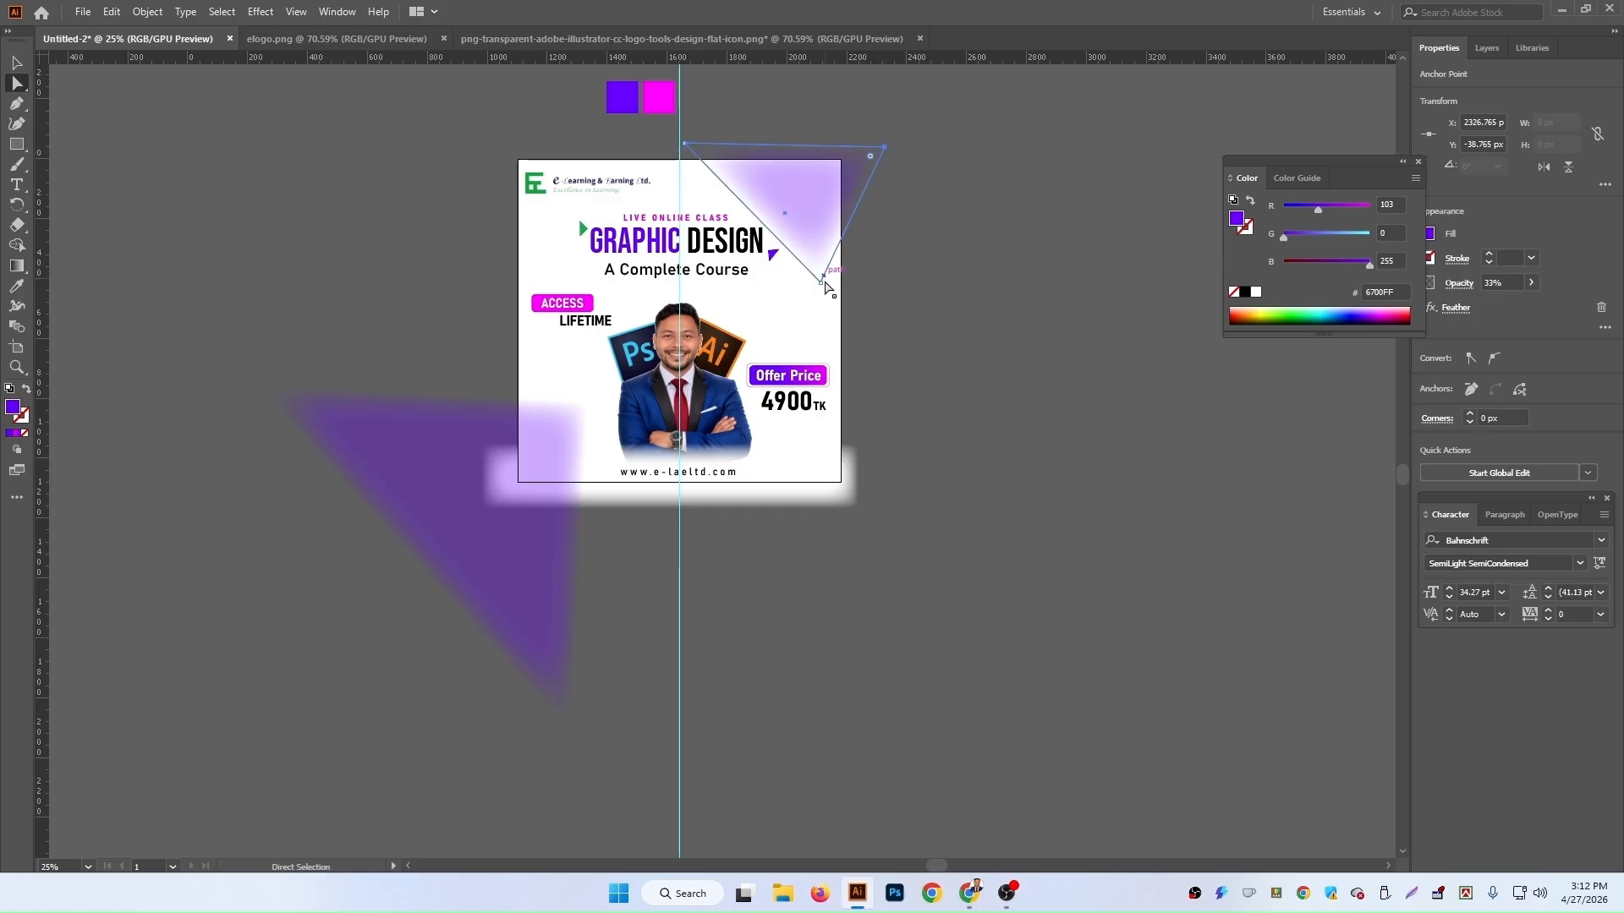
pyautogui.moveTo(821, 282); pyautogui.dragTo(842, 293)
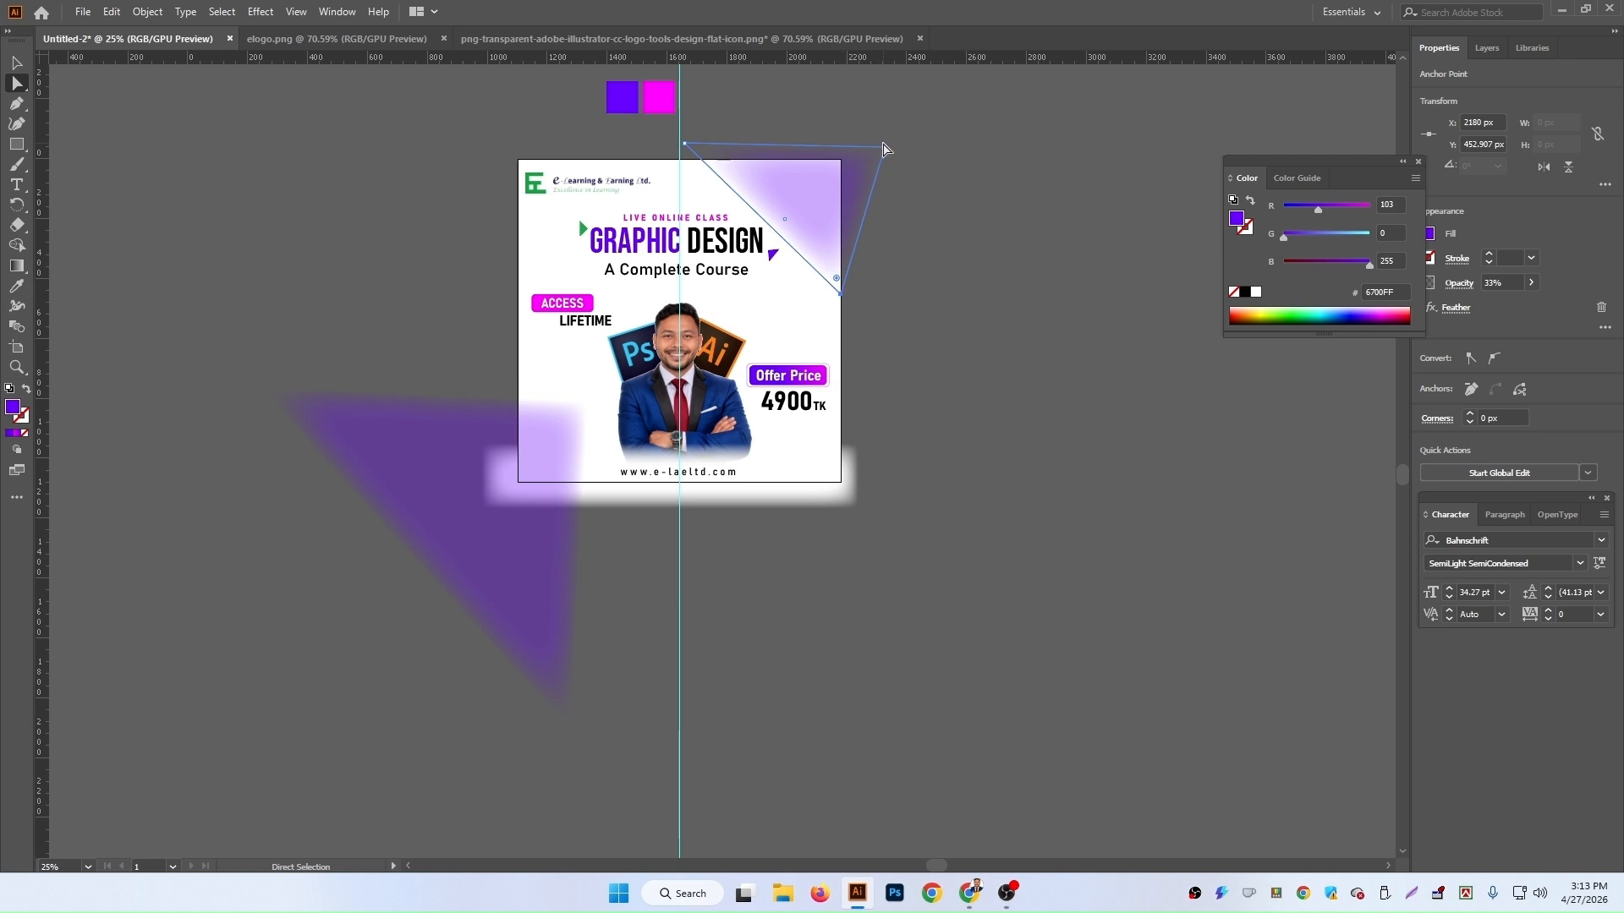
pyautogui.moveTo(884, 152); pyautogui.dragTo(813, 198)
# Step: Nudge the small corner triangle upward into the artboard's top-right corner
pyautogui.click(936, 301)
pyautogui.scroll(-2, 935, 308)
pyautogui.scroll(2, 922, 355)
pyautogui.click(807, 214)
pyautogui.moveTo(810, 215); pyautogui.dragTo(813, 219)
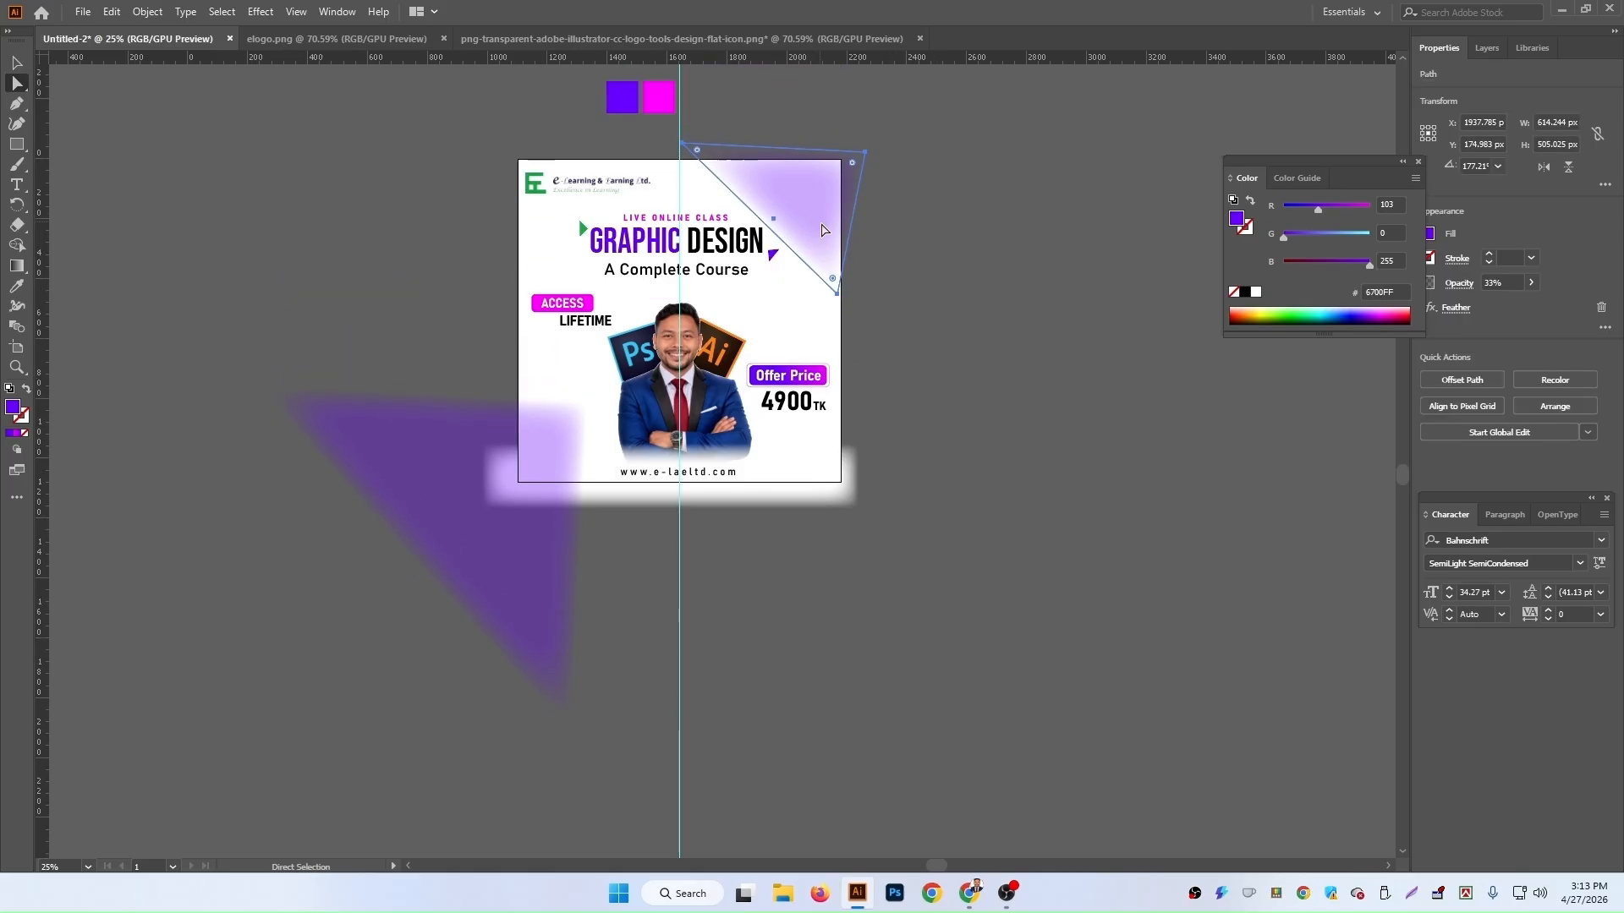
pyautogui.press('Up')
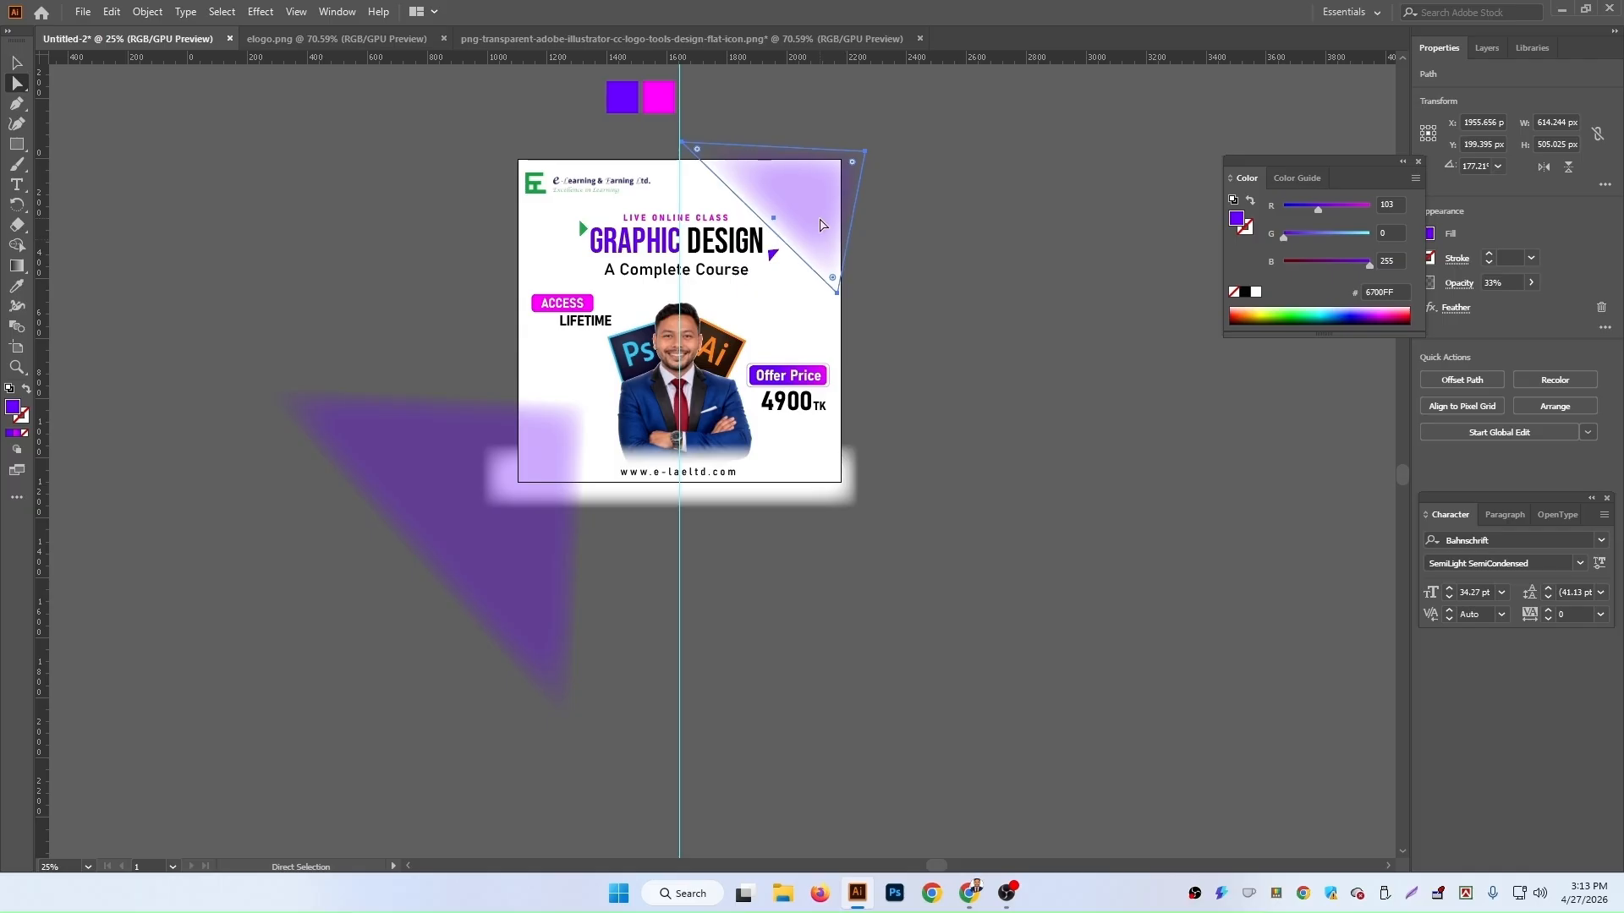
pyautogui.press('Up')
pyautogui.press('Up')
pyautogui.press('Up')
pyautogui.press('Up')
pyautogui.press('Up')
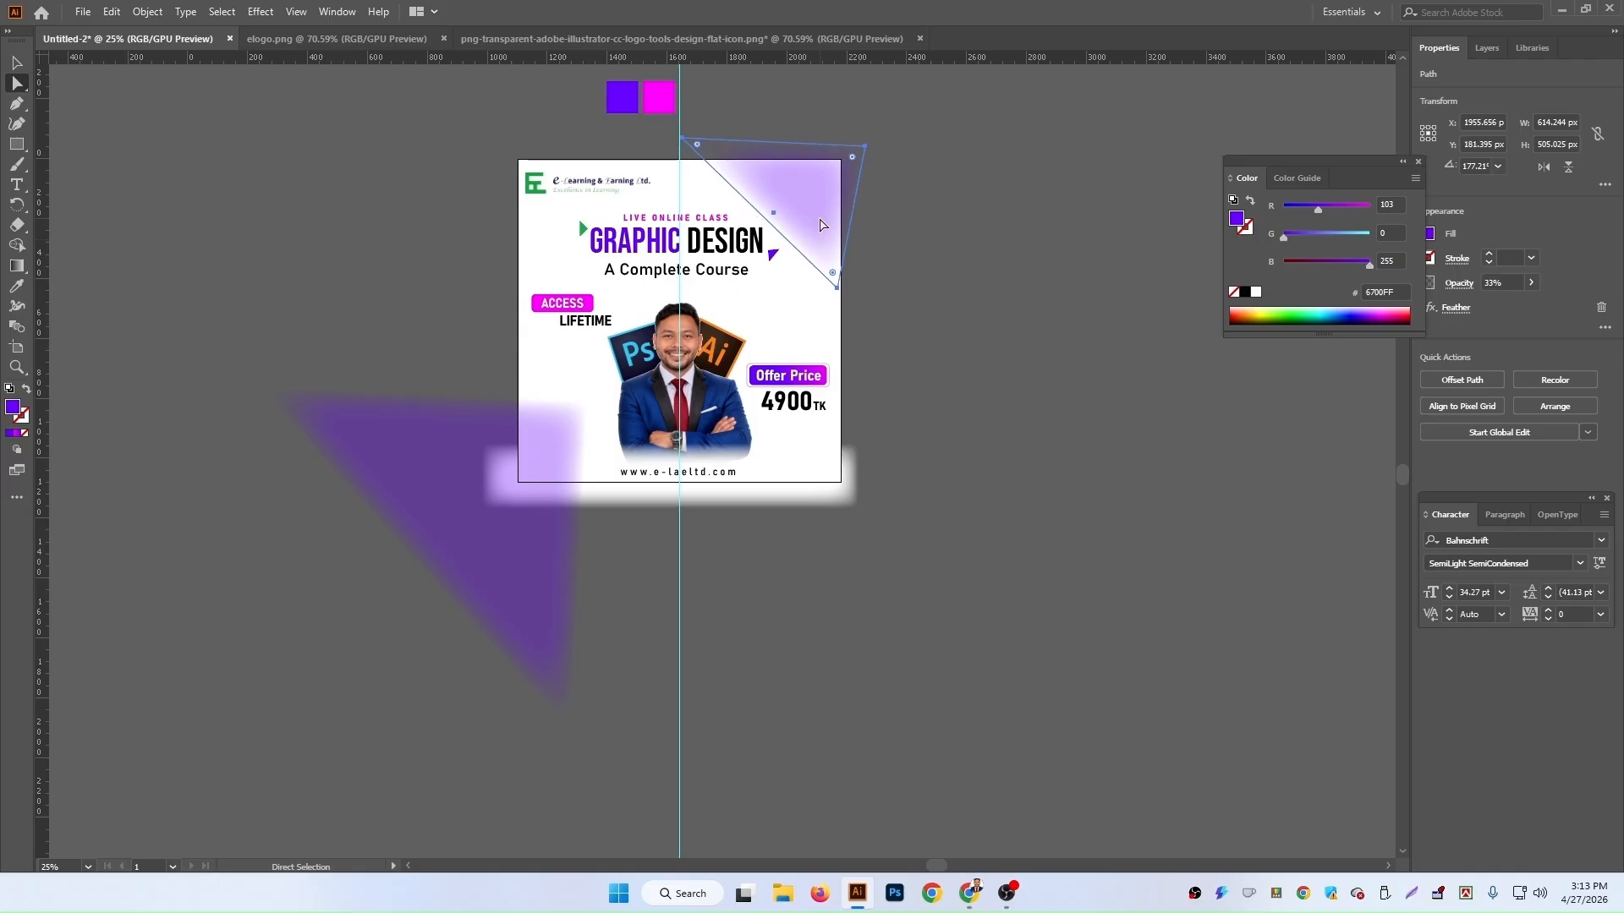
# Step: Move the large duplicate triangle farther left, away from the artboard
pyautogui.click(981, 363)
pyautogui.scroll(-2, 986, 312)
pyautogui.scroll(1, 950, 327)
pyautogui.click(479, 447)
pyautogui.moveTo(420, 409); pyautogui.dragTo(264, 467)
pyautogui.click(800, 85)
pyautogui.press('space')
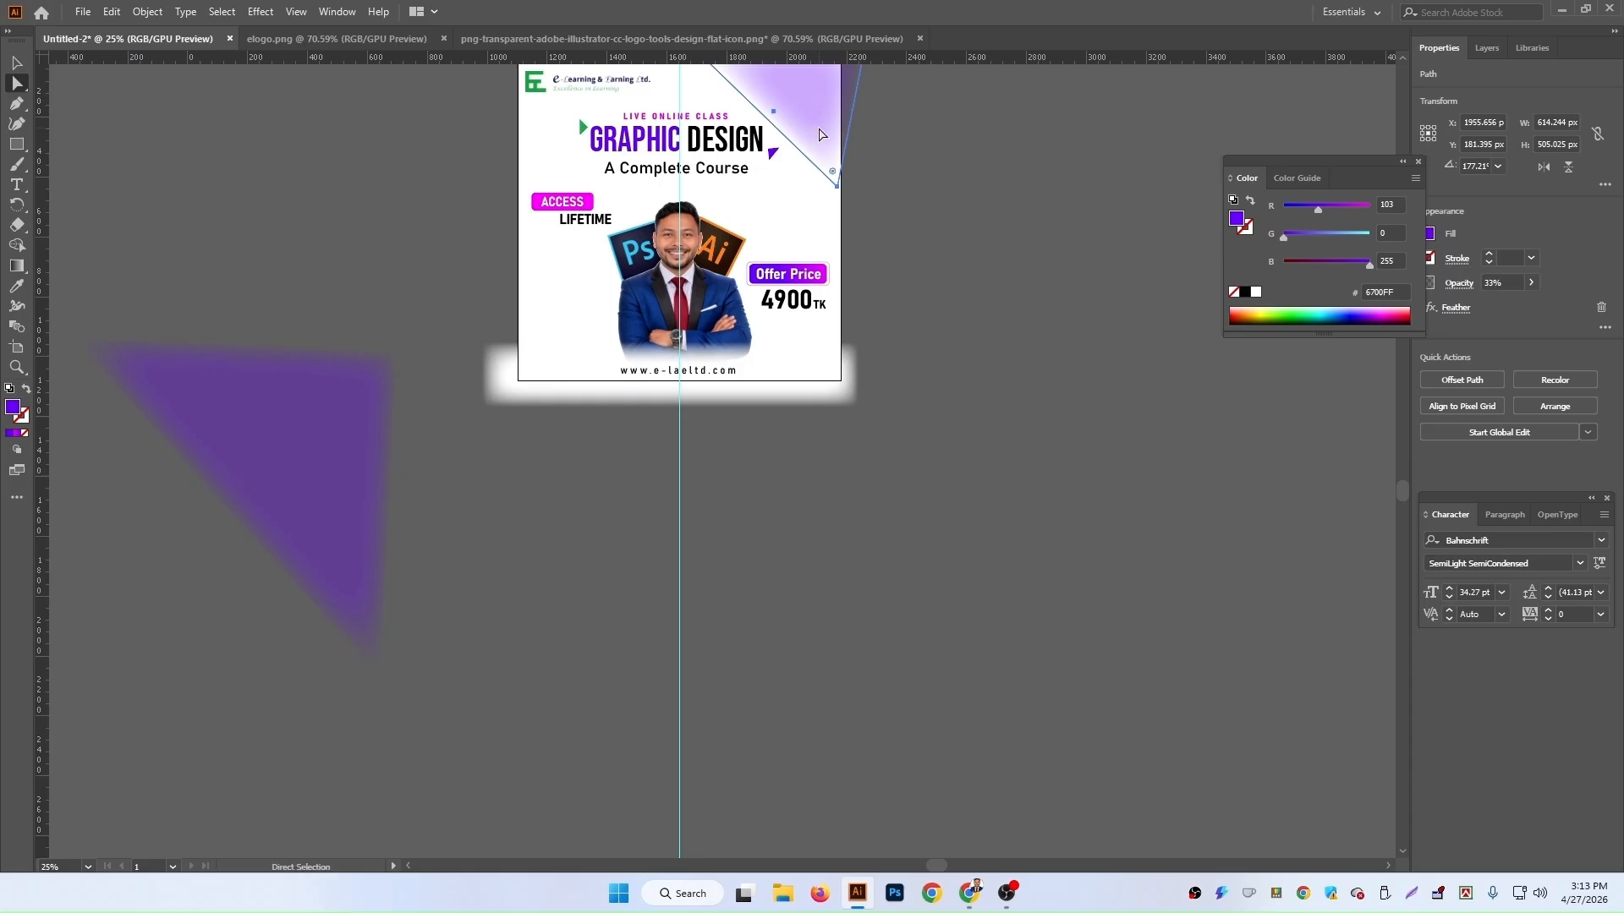
# Step: Duplicate the small corner triangle below the artboard
pyautogui.click(17, 62)
pyautogui.moveTo(807, 107); pyautogui.dragTo(544, 504)
pyautogui.scroll(3, 541, 496)
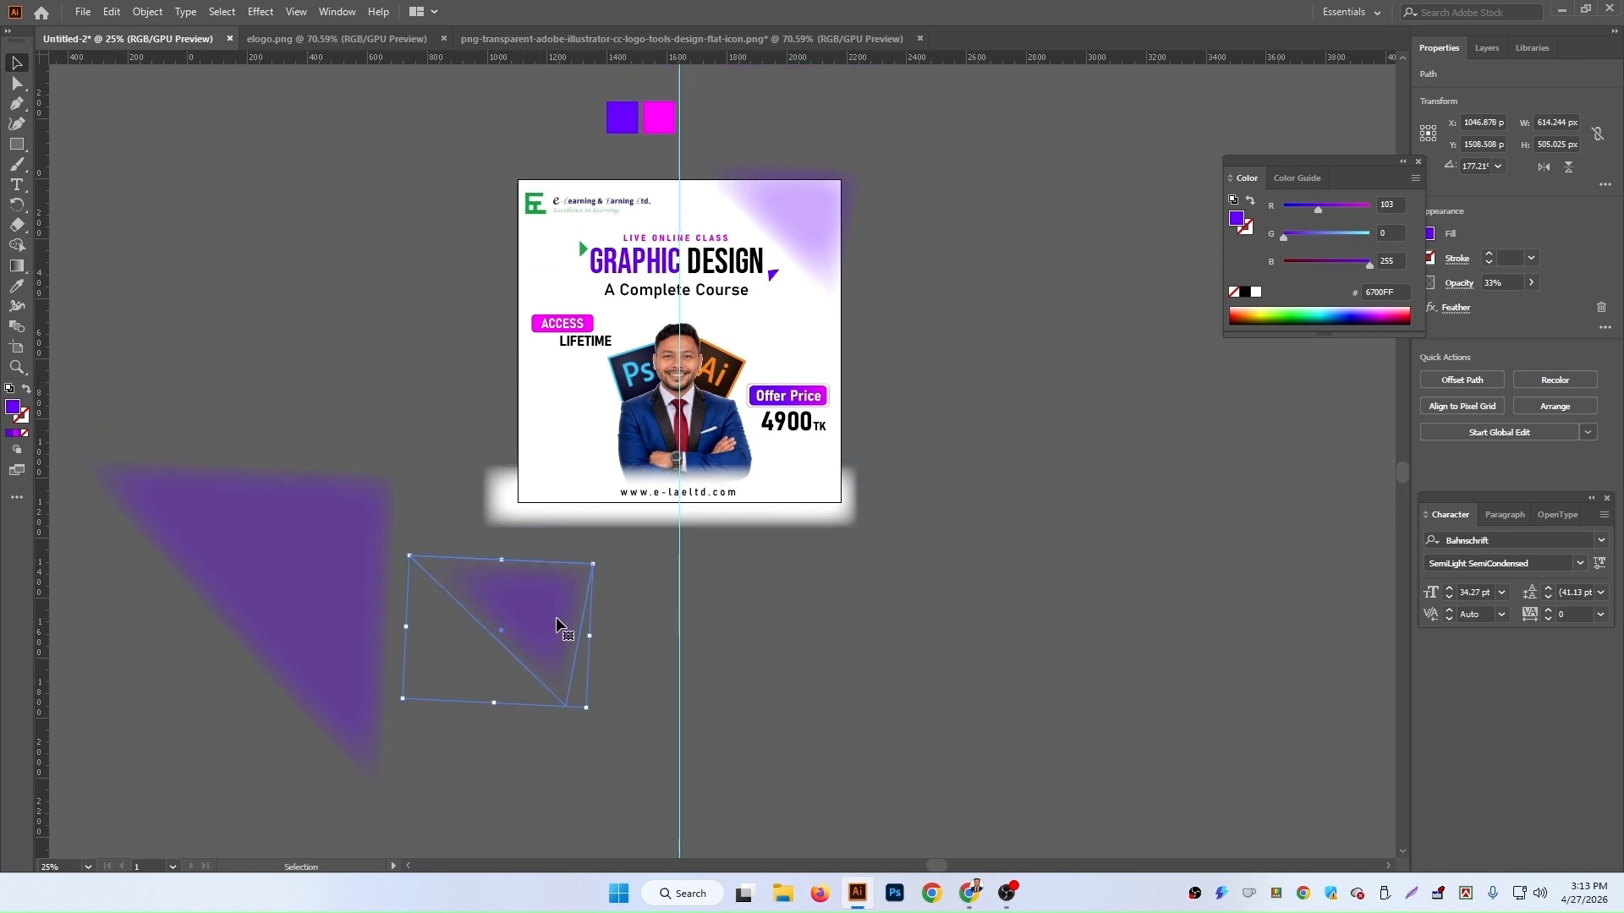
# Step: Fill the copied triangle with magenta sampled from the magenta swatch
pyautogui.click(16, 286)
pyautogui.click(660, 115)
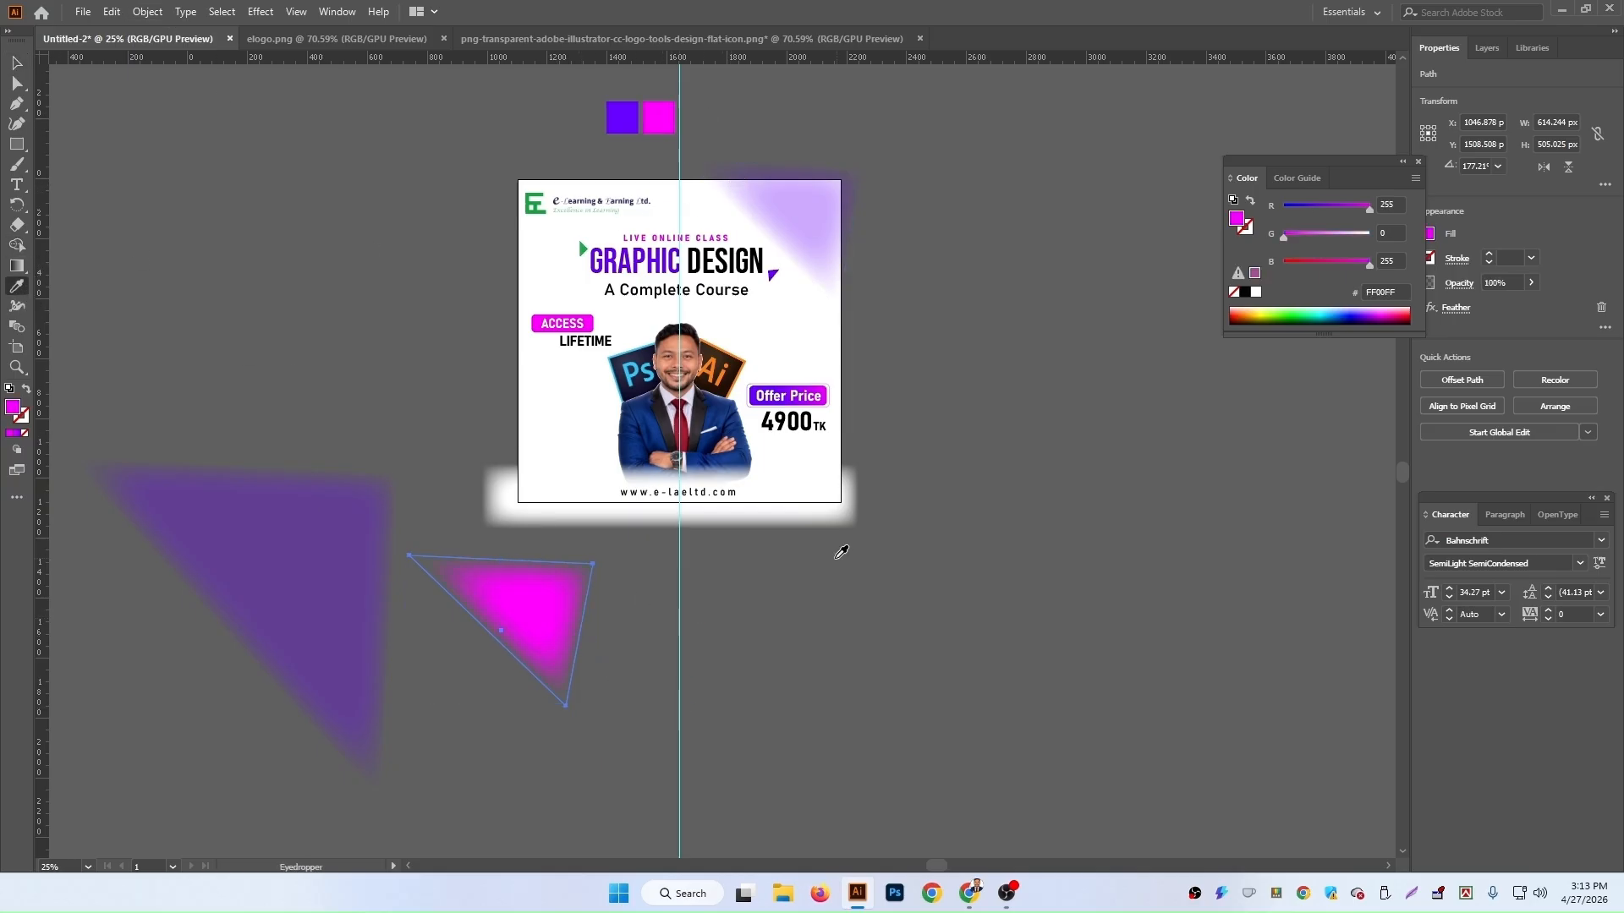
pyautogui.click(17, 62)
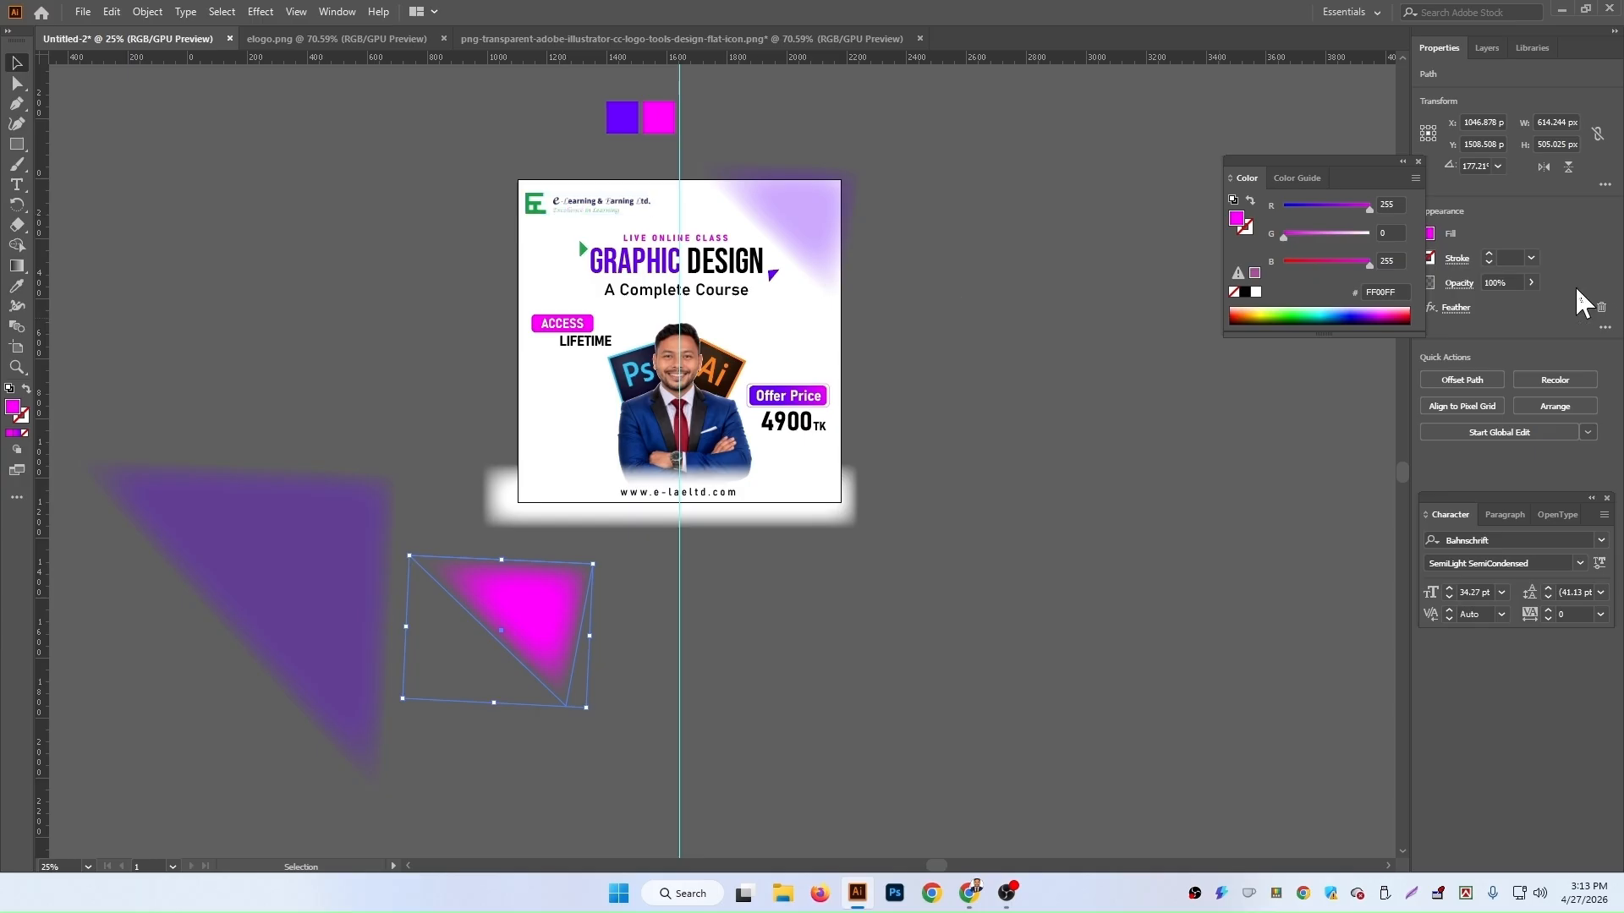
# Step: Set the magenta triangle's opacity to 56% and move it onto the artboard's bottom-right corner
pyautogui.click(1531, 282)
pyautogui.moveTo(1526, 304); pyautogui.dragTo(1502, 314)
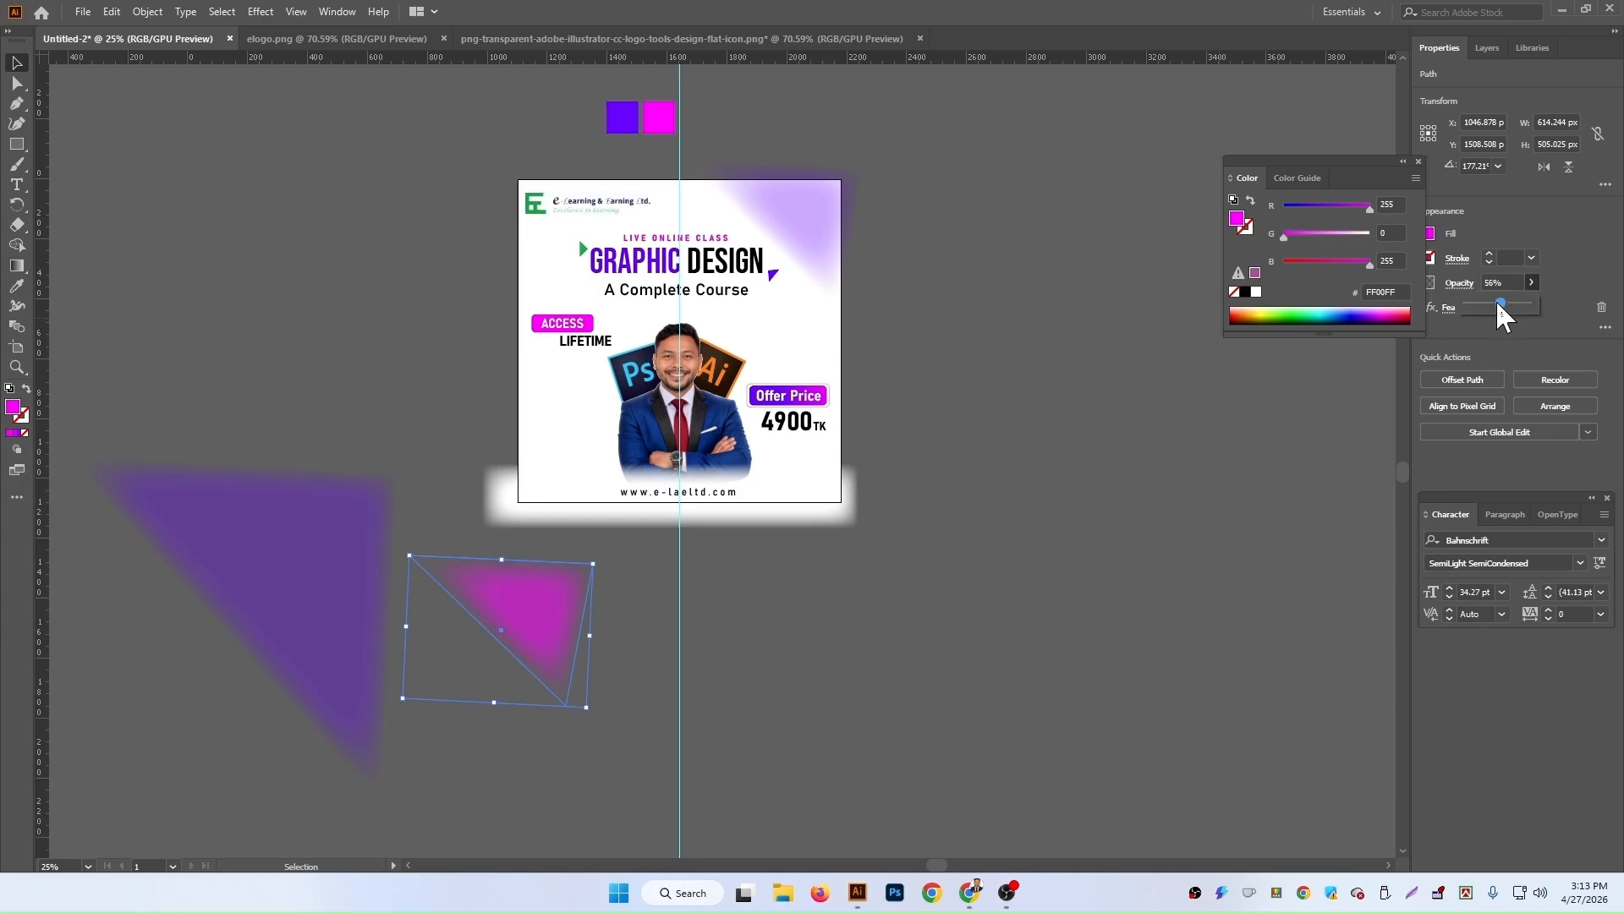
pyautogui.moveTo(551, 624); pyautogui.dragTo(837, 511)
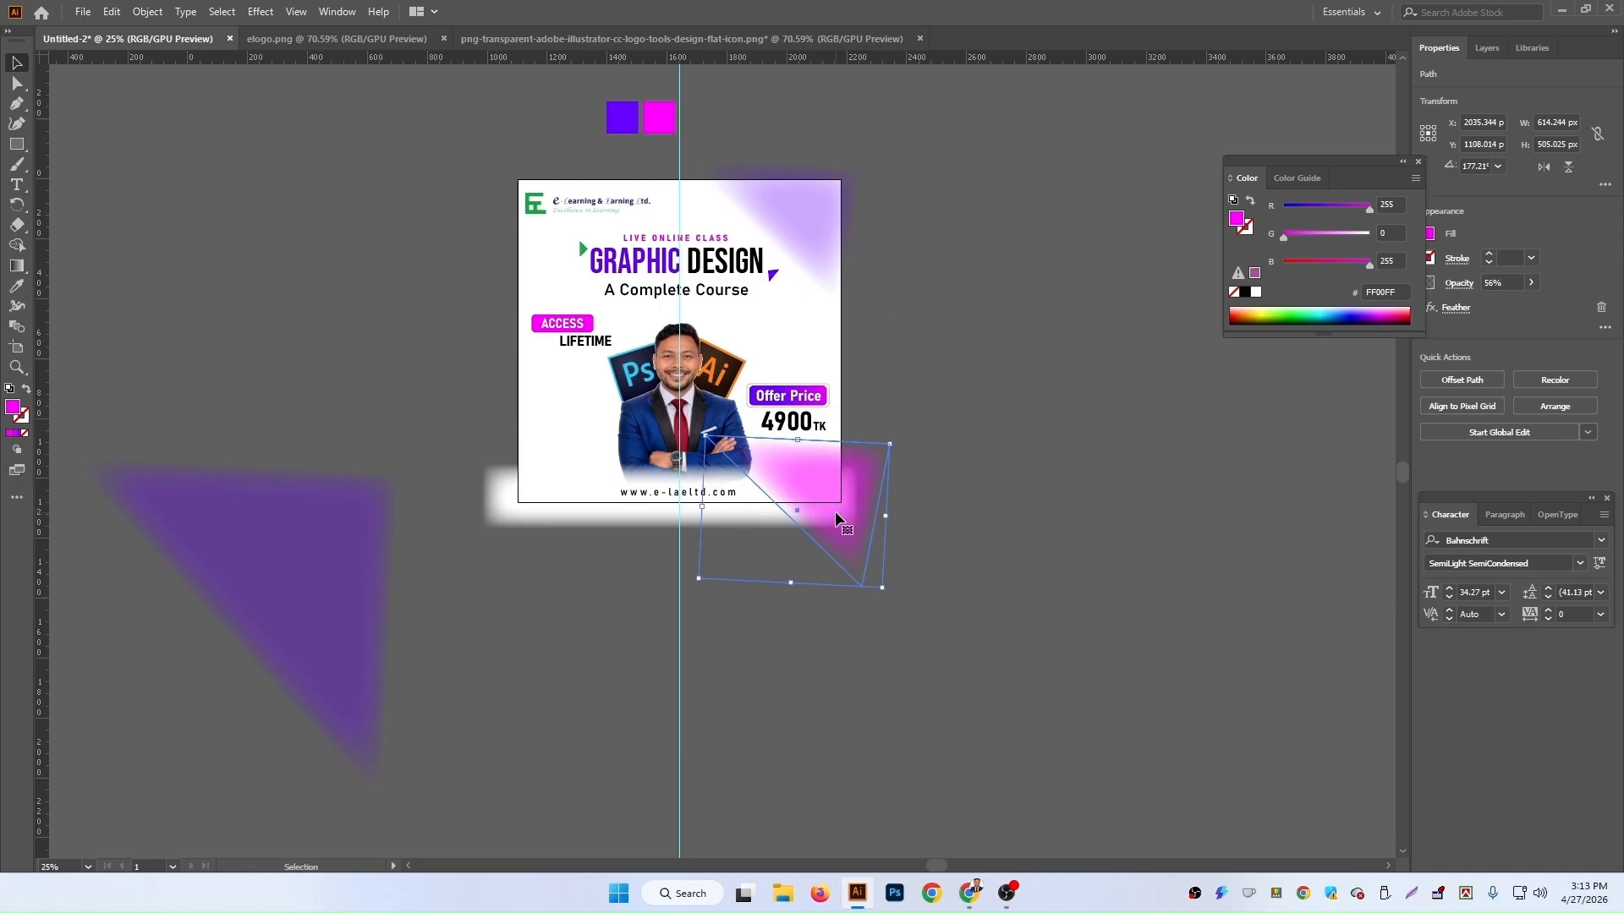
# Step: Rotate the magenta triangle beside the offer price and move it lower in the layer stack behind the artboard content
pyautogui.click(1486, 49)
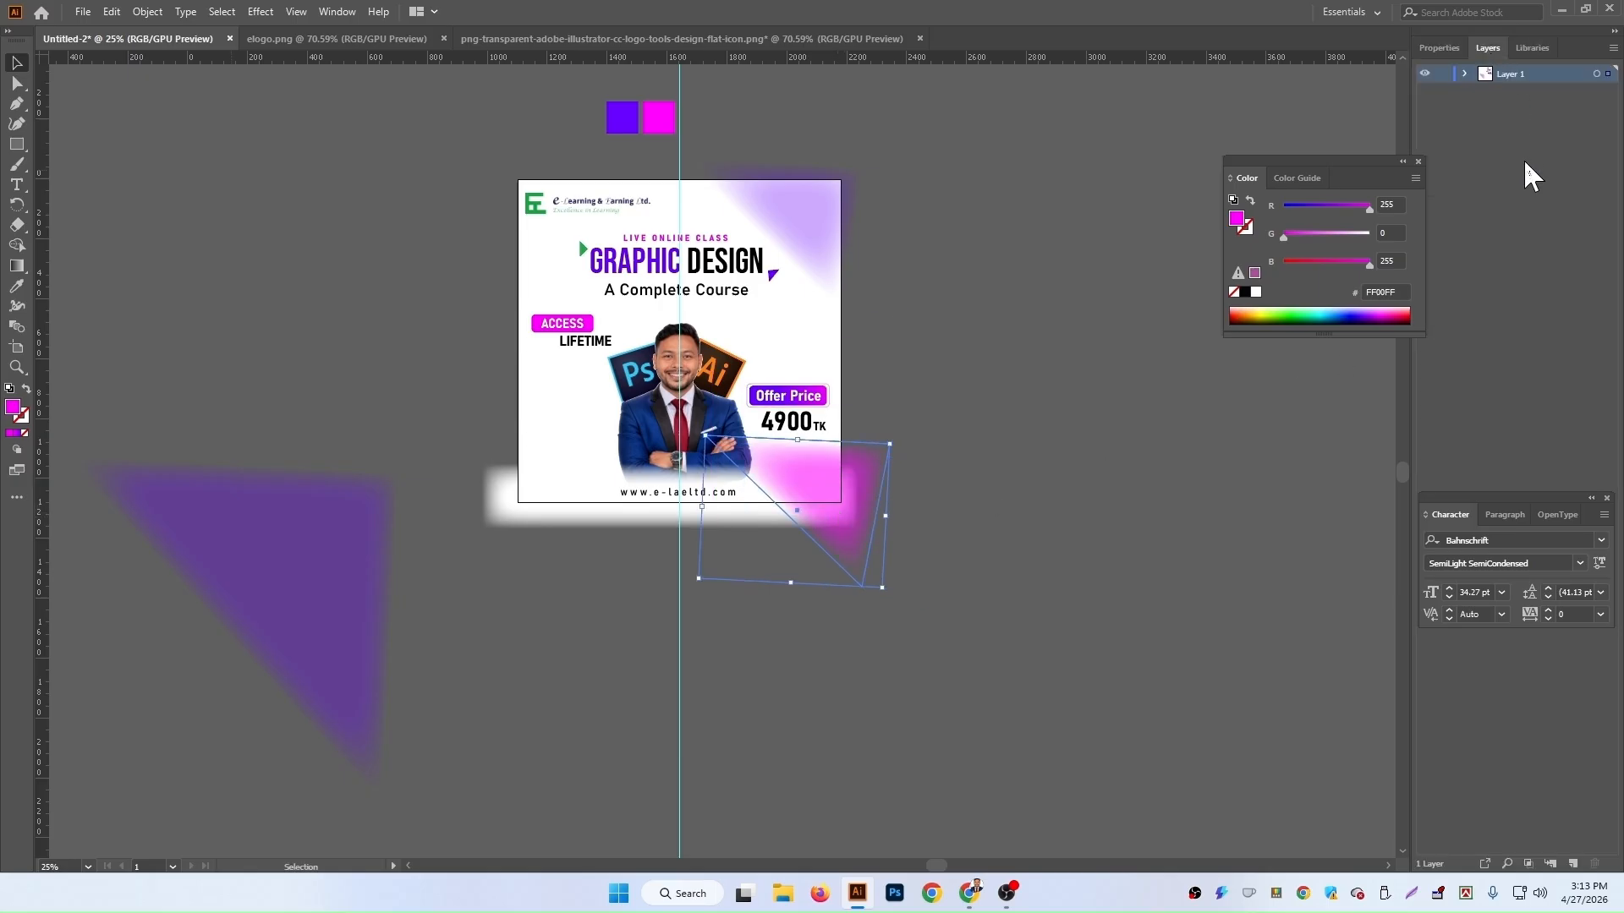
pyautogui.click(1465, 74)
pyautogui.moveTo(1548, 109); pyautogui.dragTo(1558, 177)
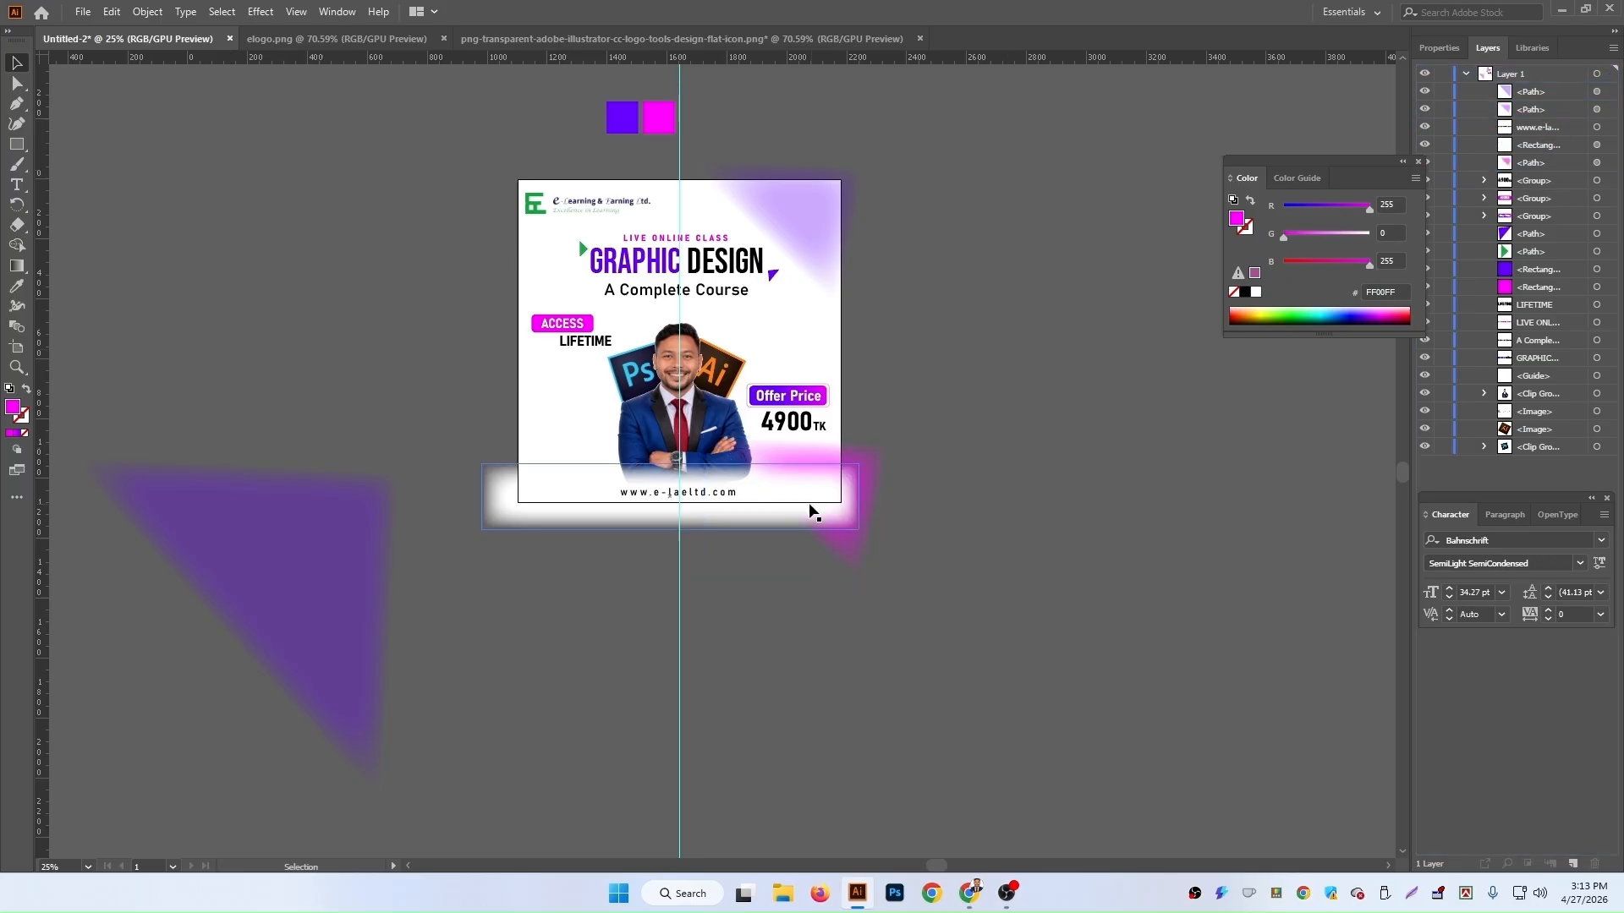
pyautogui.moveTo(871, 460); pyautogui.dragTo(821, 460)
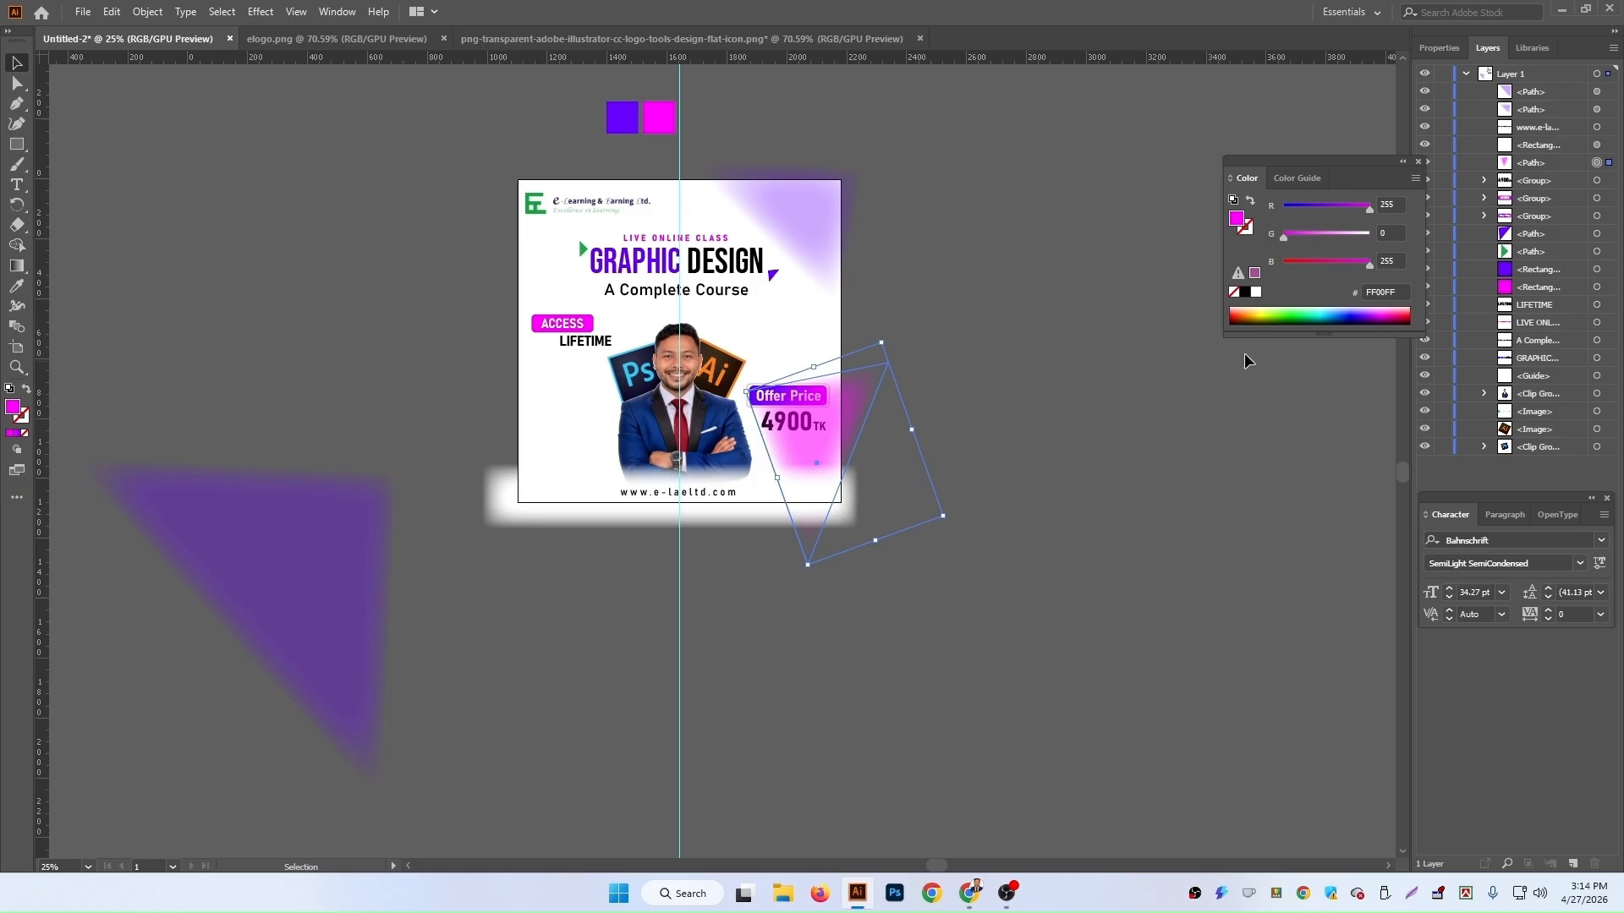
pyautogui.moveTo(1571, 162); pyautogui.dragTo(1573, 389)
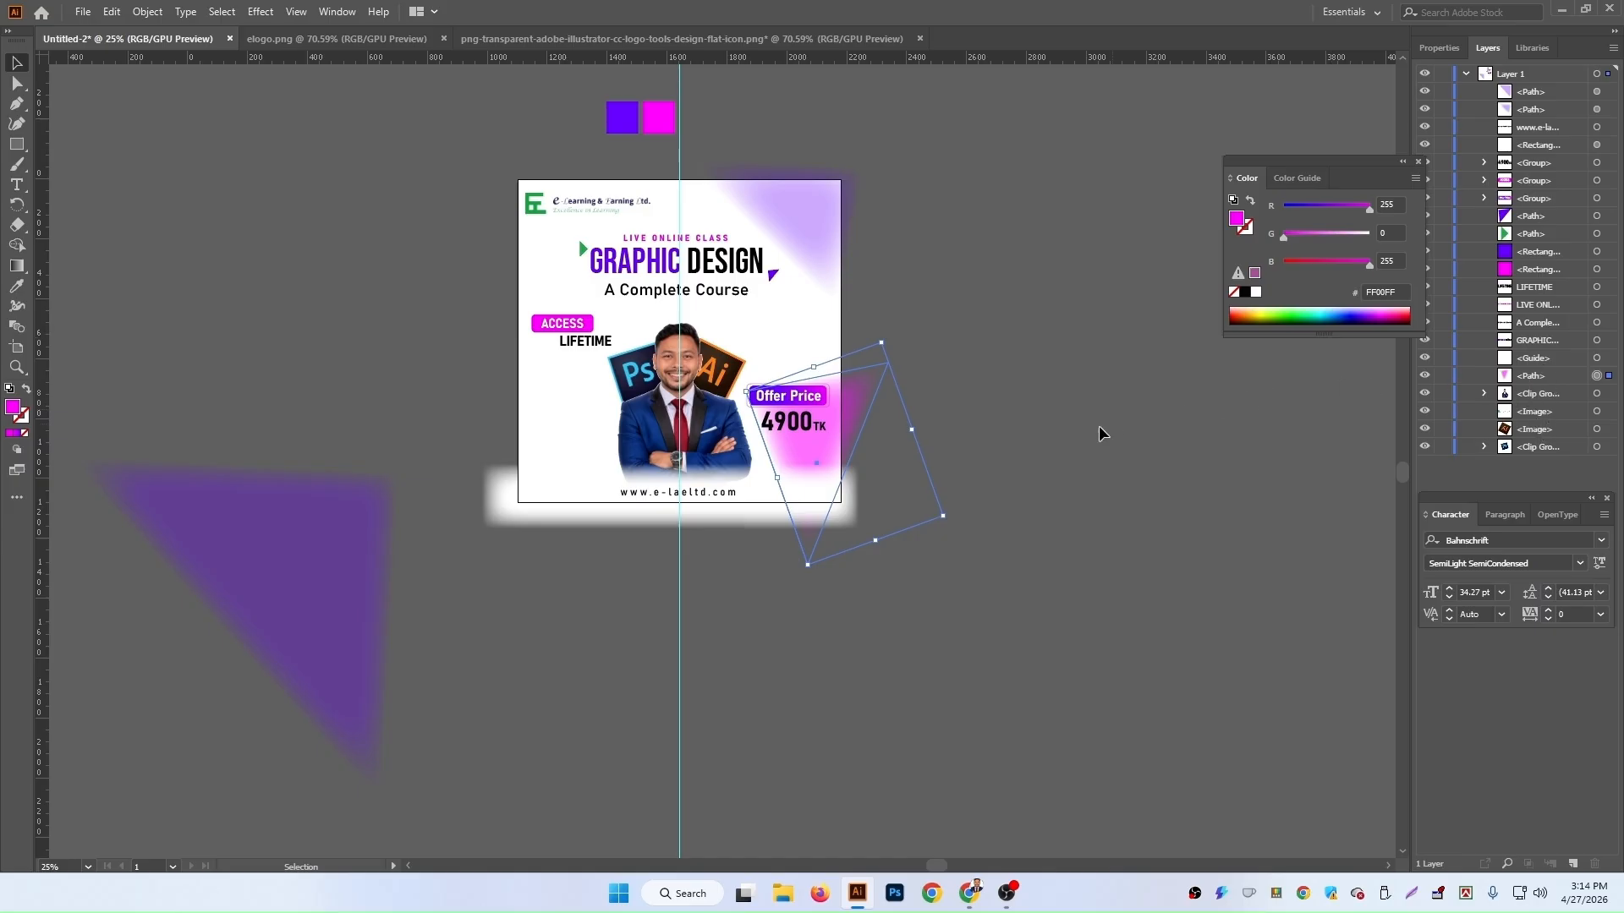
# Step: Rotate the magenta triangle slightly and shift it lower and left beside the offer price
pyautogui.click(799, 419)
pyautogui.click(815, 454)
pyautogui.moveTo(918, 432); pyautogui.dragTo(949, 433)
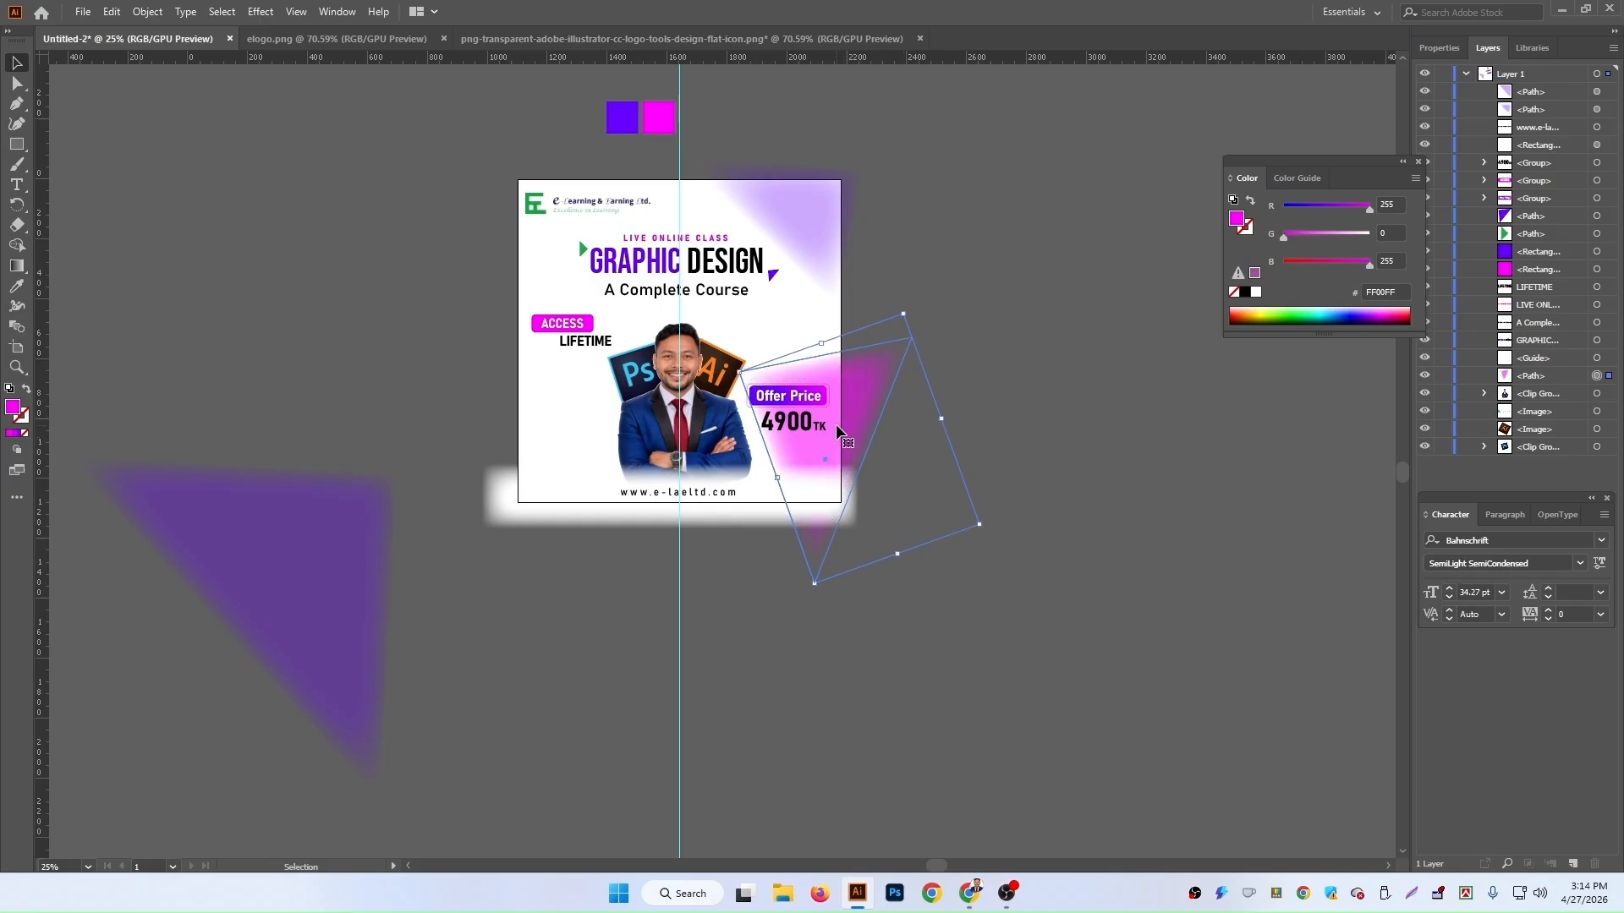
pyautogui.moveTo(829, 430); pyautogui.dragTo(809, 448)
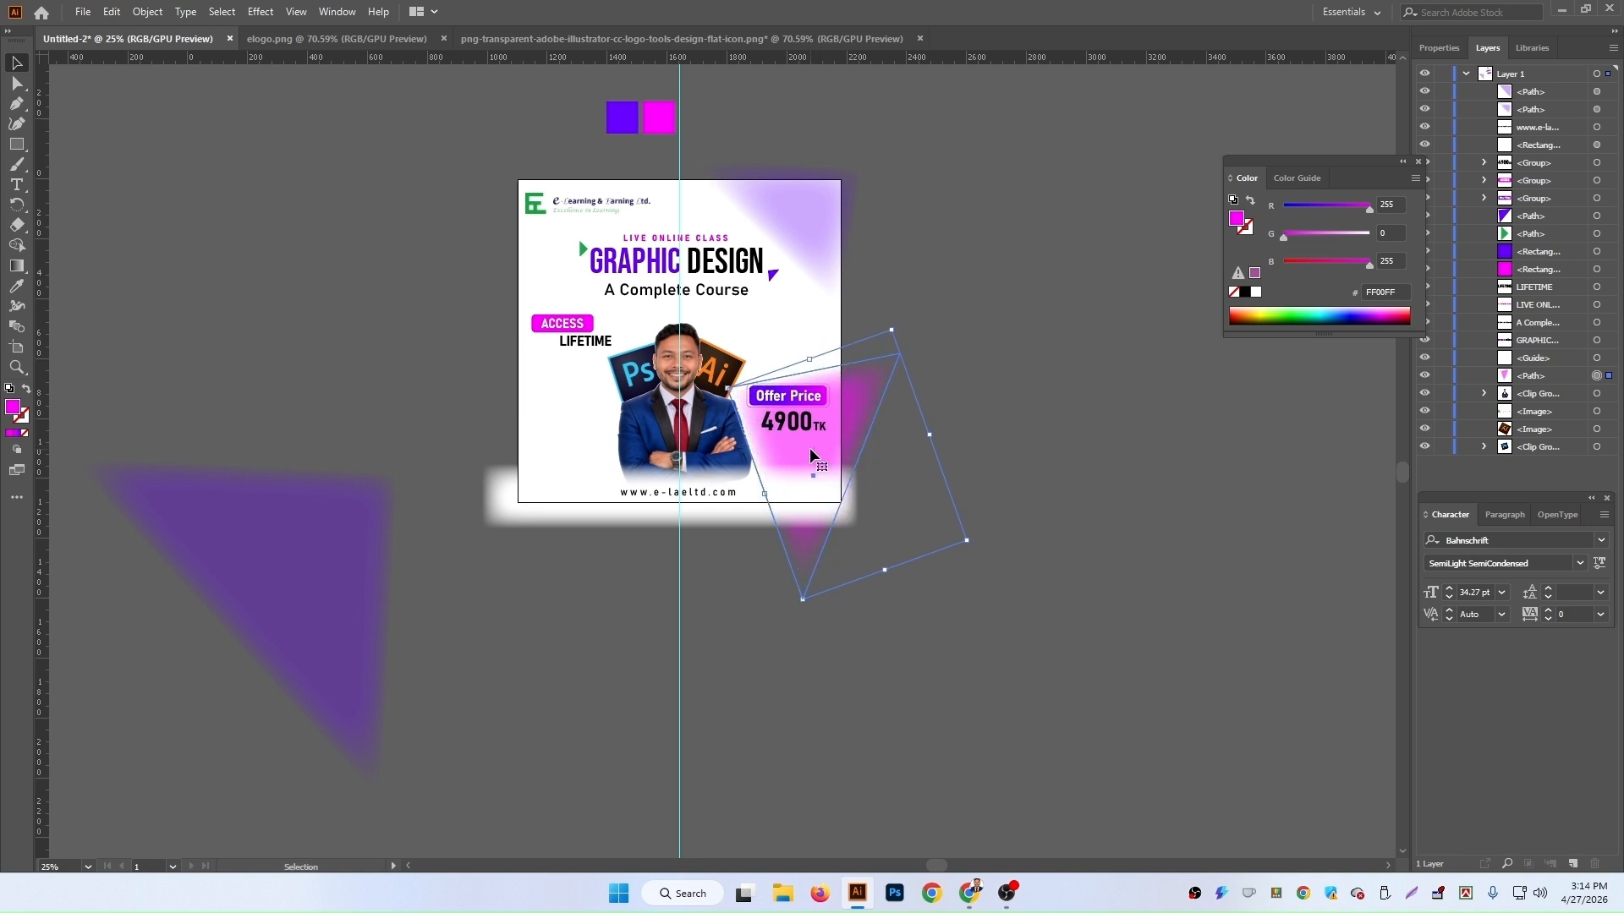
# Step: Set the magenta triangle's opacity to 33%, matching the top-right purple triangle
pyautogui.click(1439, 47)
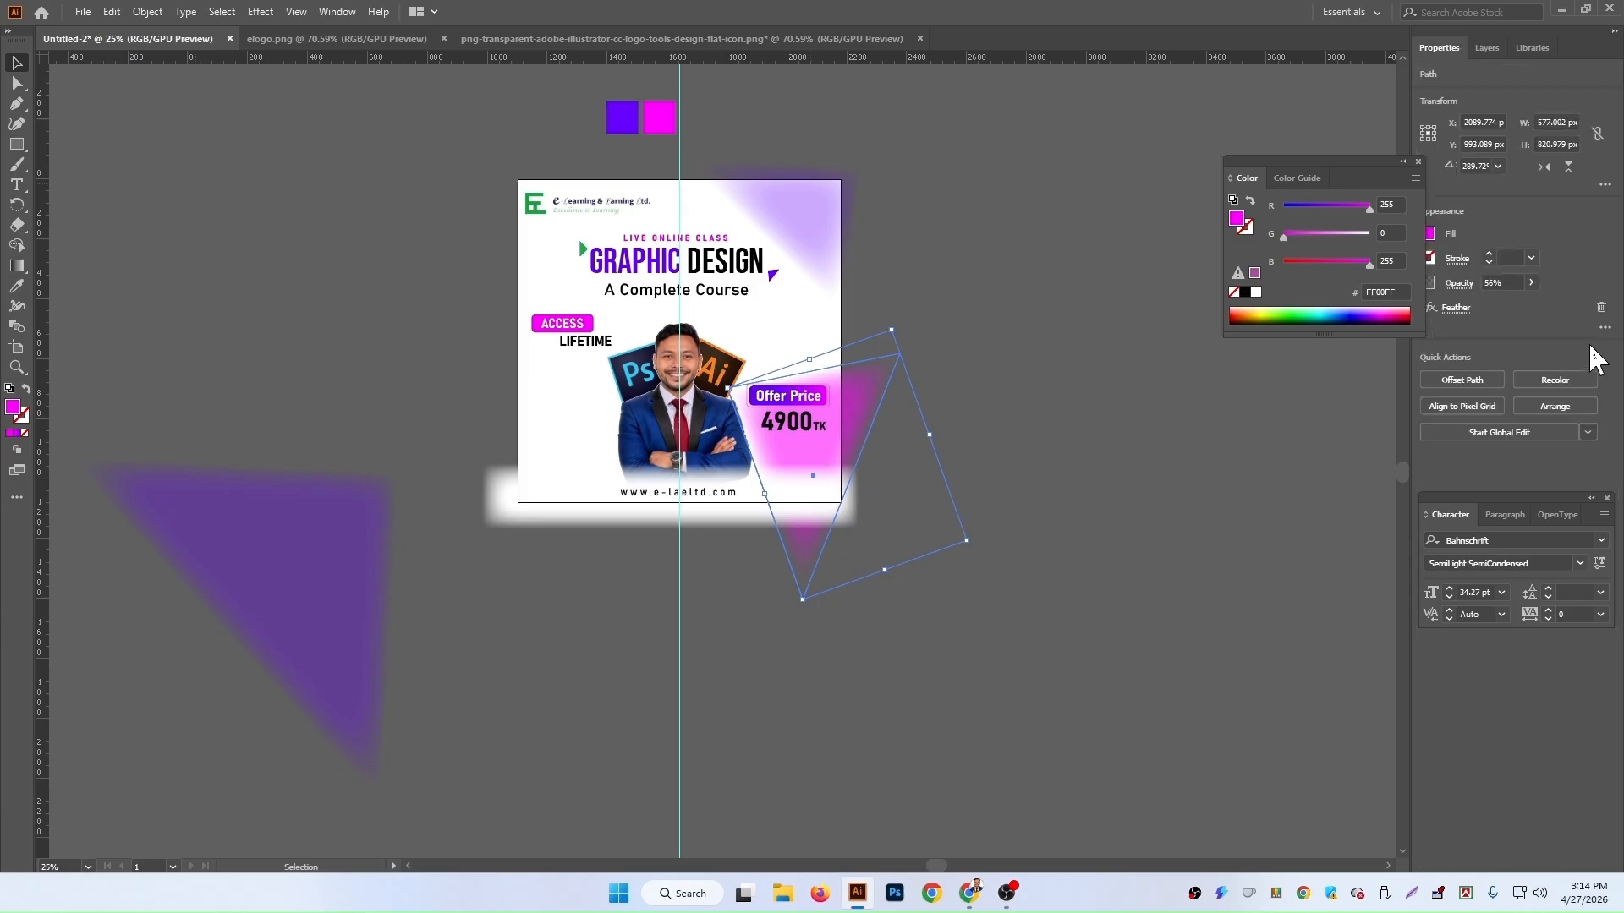
pyautogui.click(1531, 282)
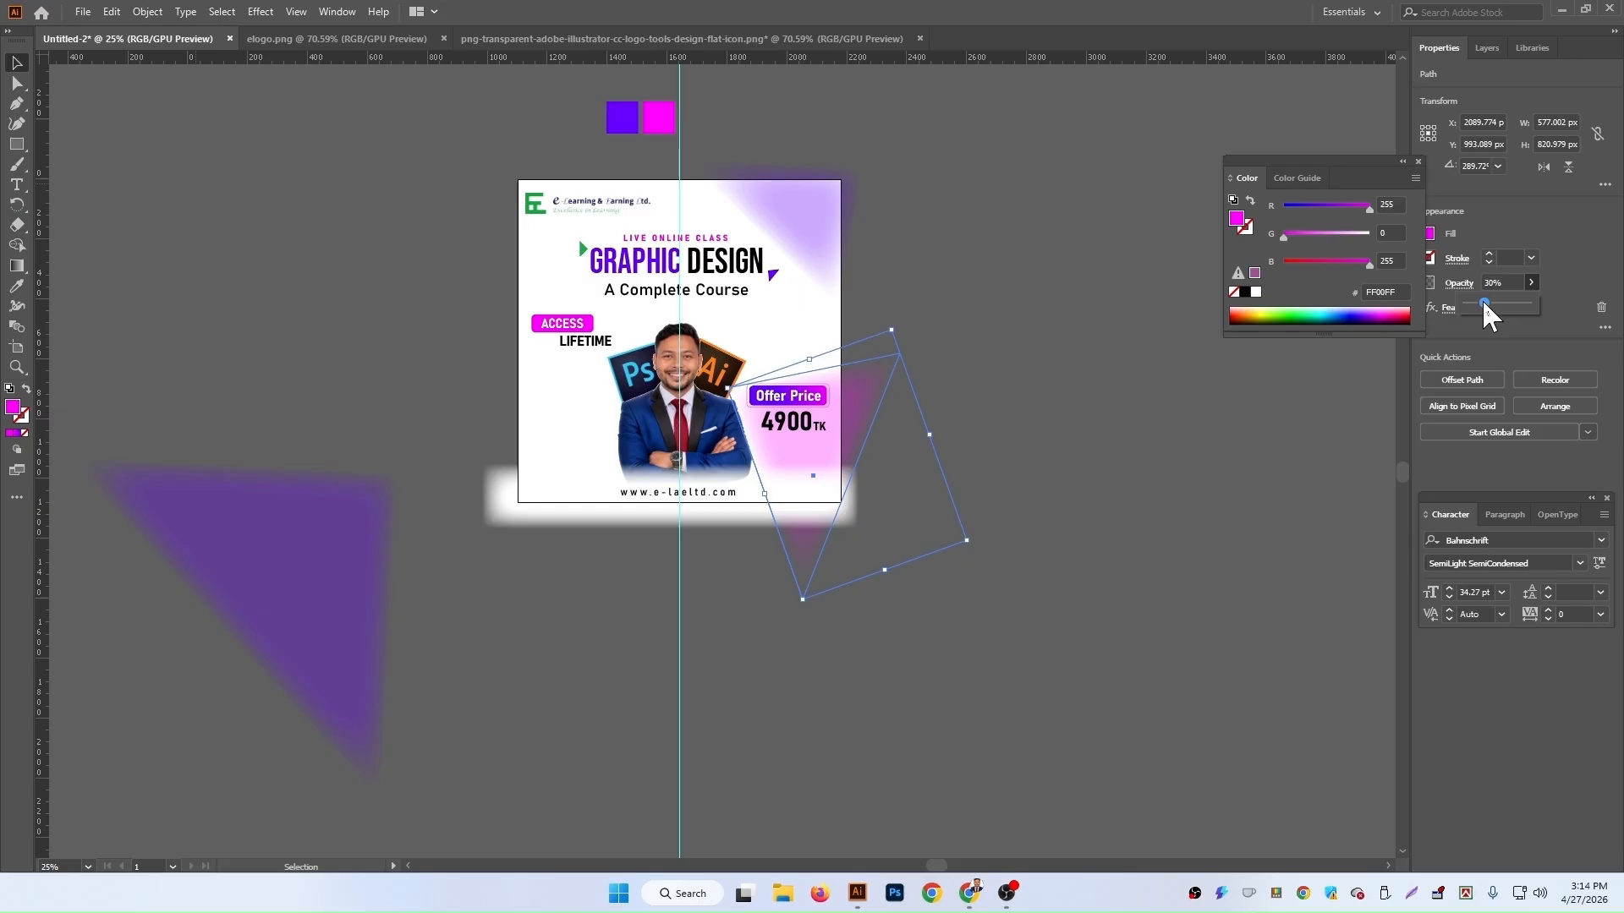
pyautogui.click(808, 216)
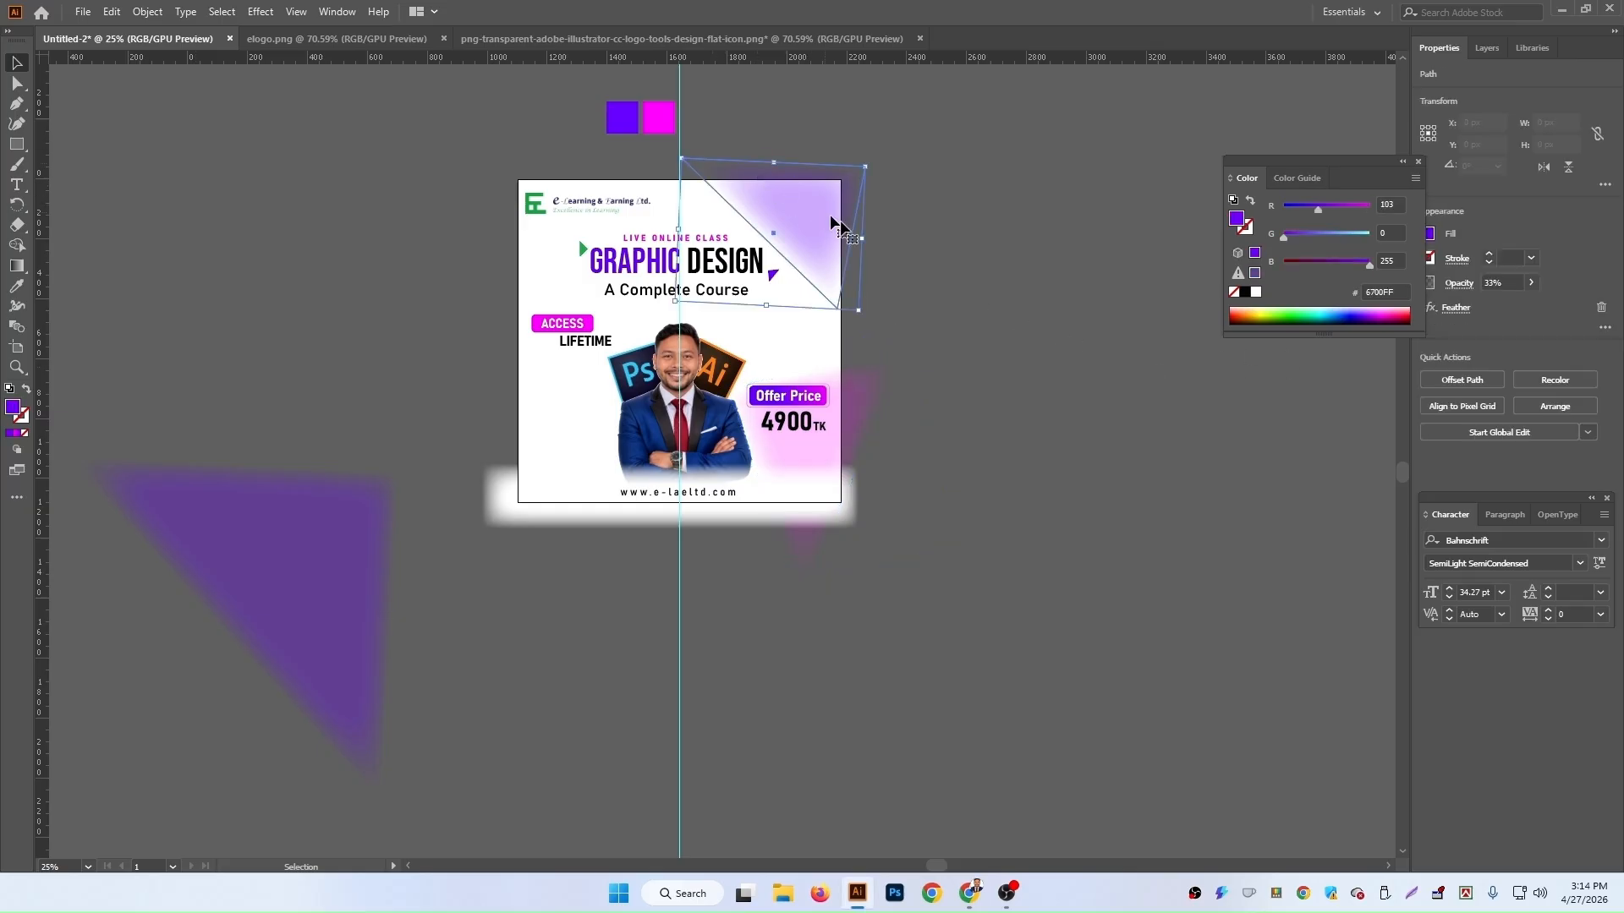
pyautogui.click(795, 458)
pyautogui.click(1509, 283)
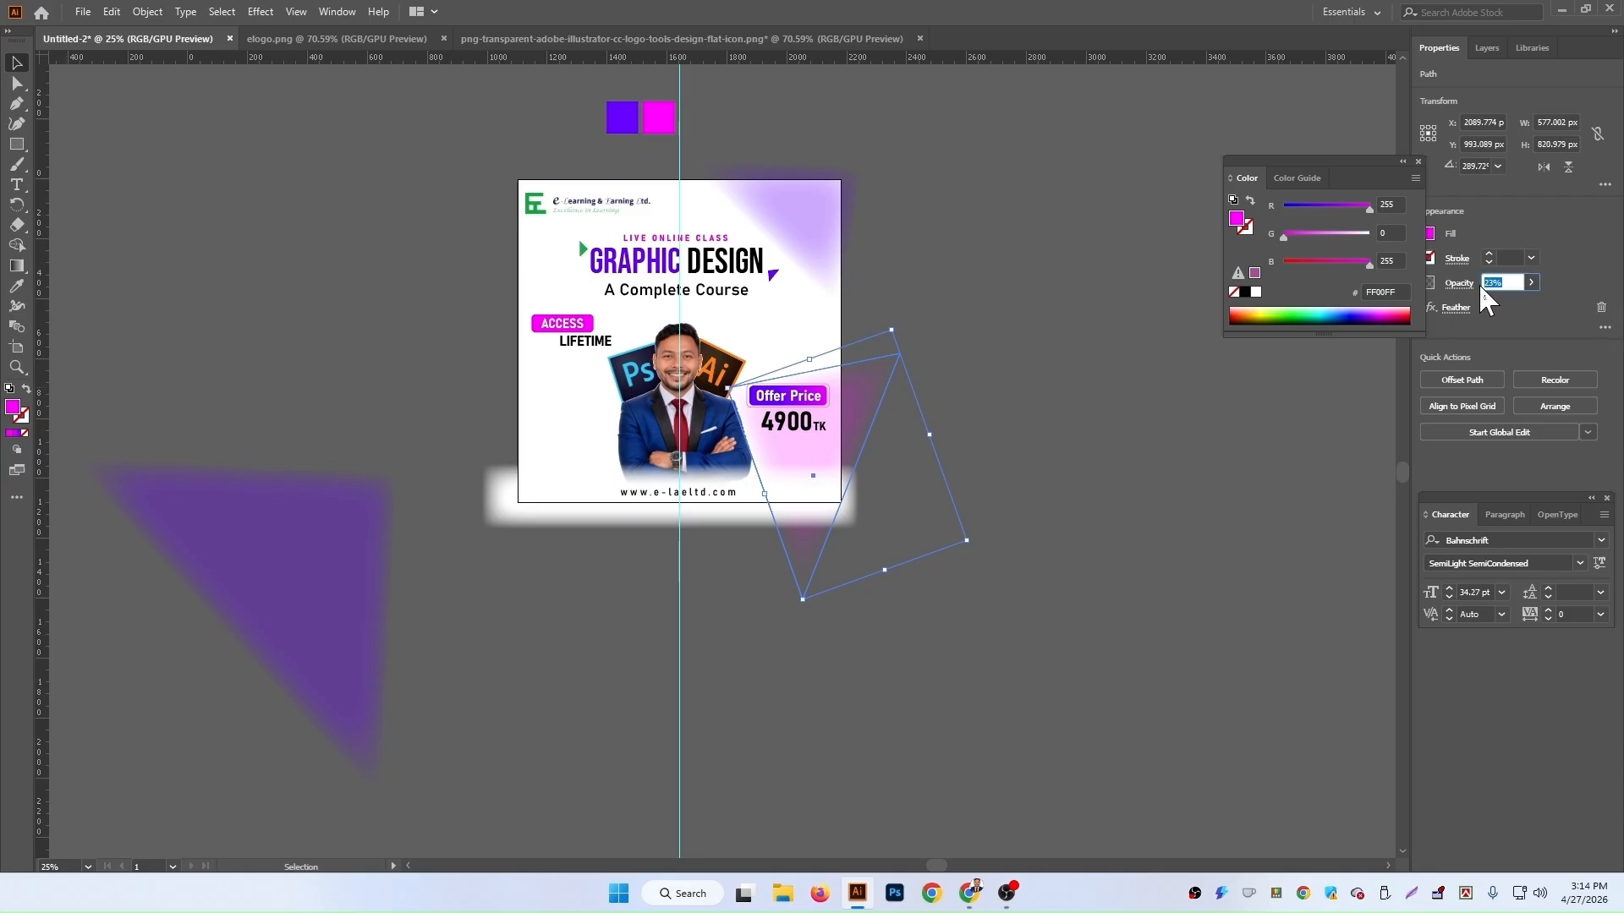
pyautogui.write('33')
pyautogui.press('Return')
# Step: Nudge the magenta triangle slightly to the right
pyautogui.click(1085, 469)
pyautogui.scroll(-3, 1009, 477)
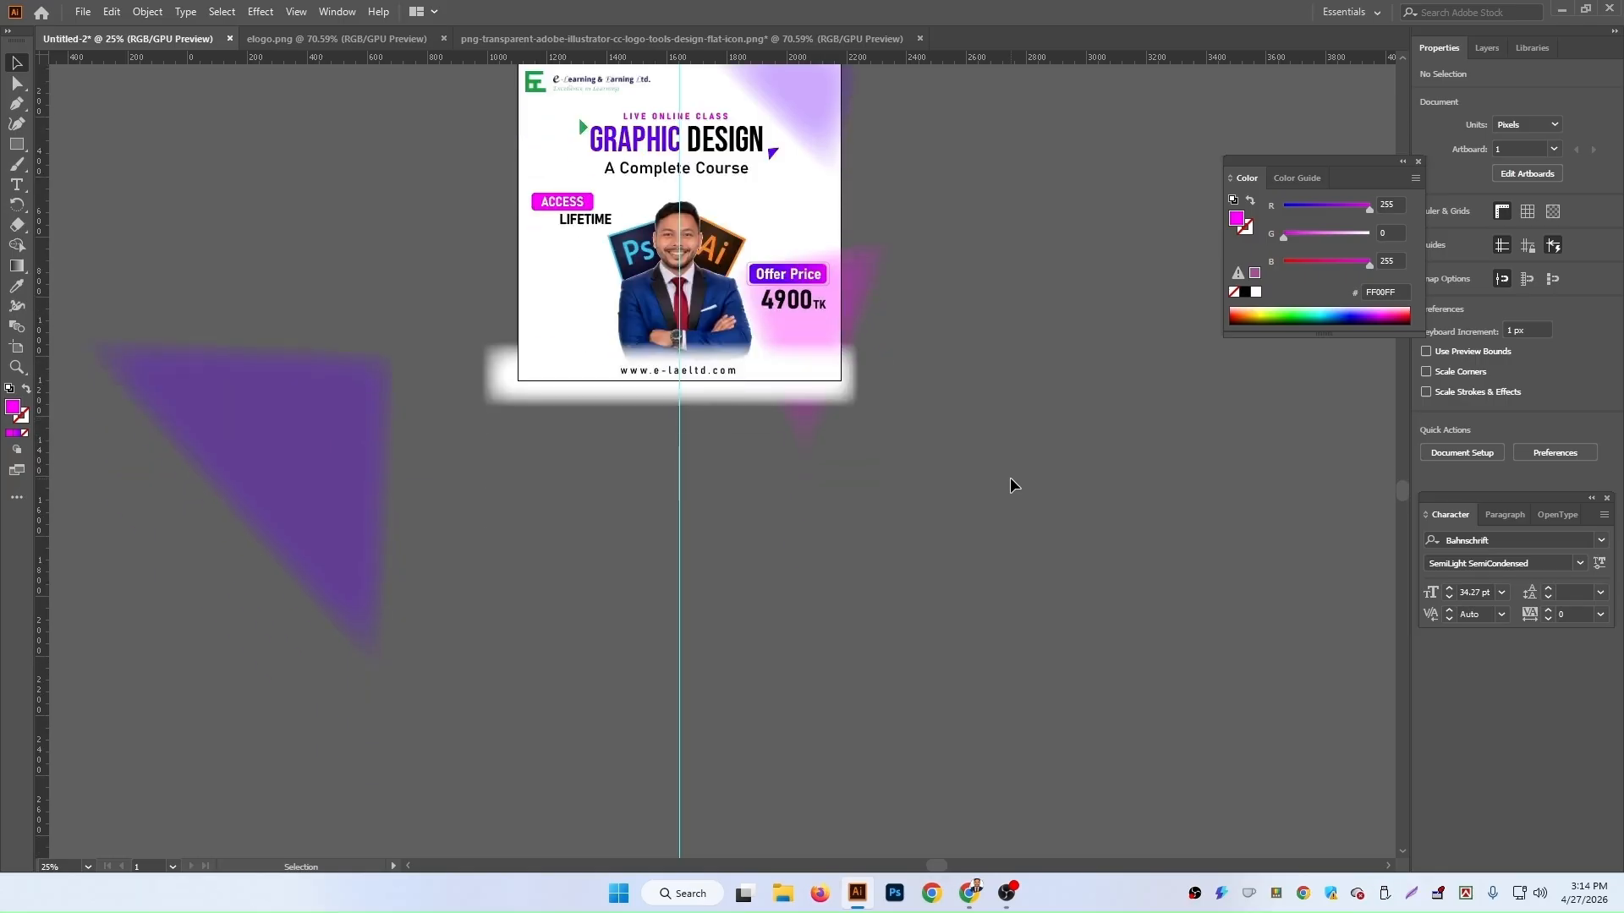
pyautogui.click(807, 329)
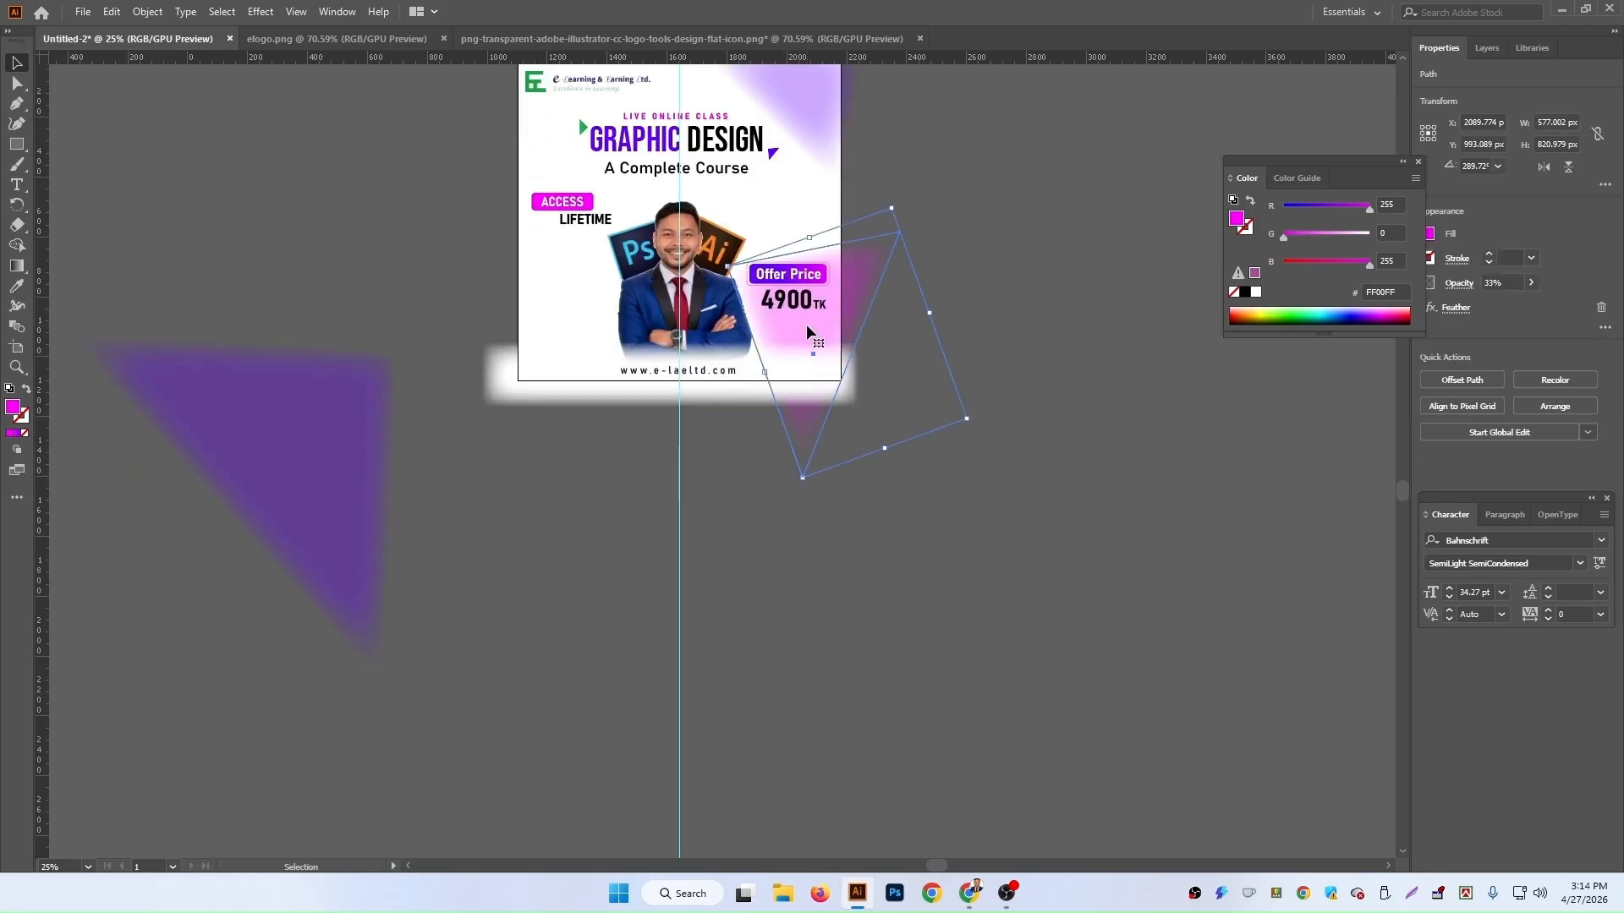
pyautogui.moveTo(807, 325)
pyautogui.mouseDown()
pyautogui.moveTo(825, 358)
pyautogui.moveTo(813, 323)
pyautogui.mouseUp()
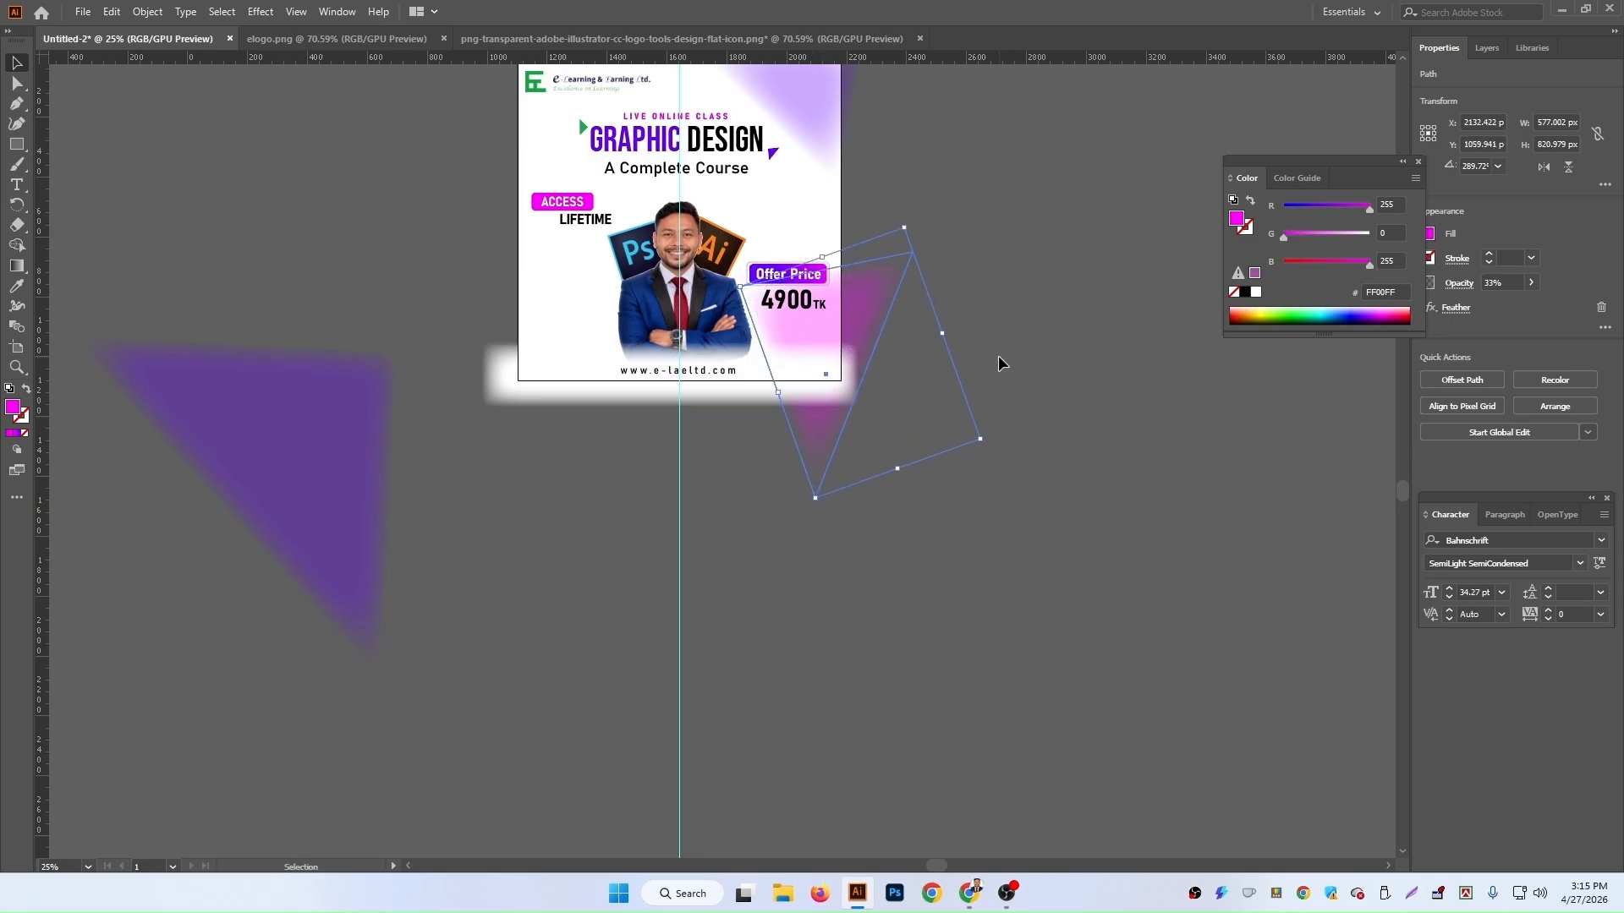
pyautogui.click(998, 358)
# Step: Select the Offer Price label and 4900 TK price together and move them higher and slightly left
pyautogui.click(800, 306)
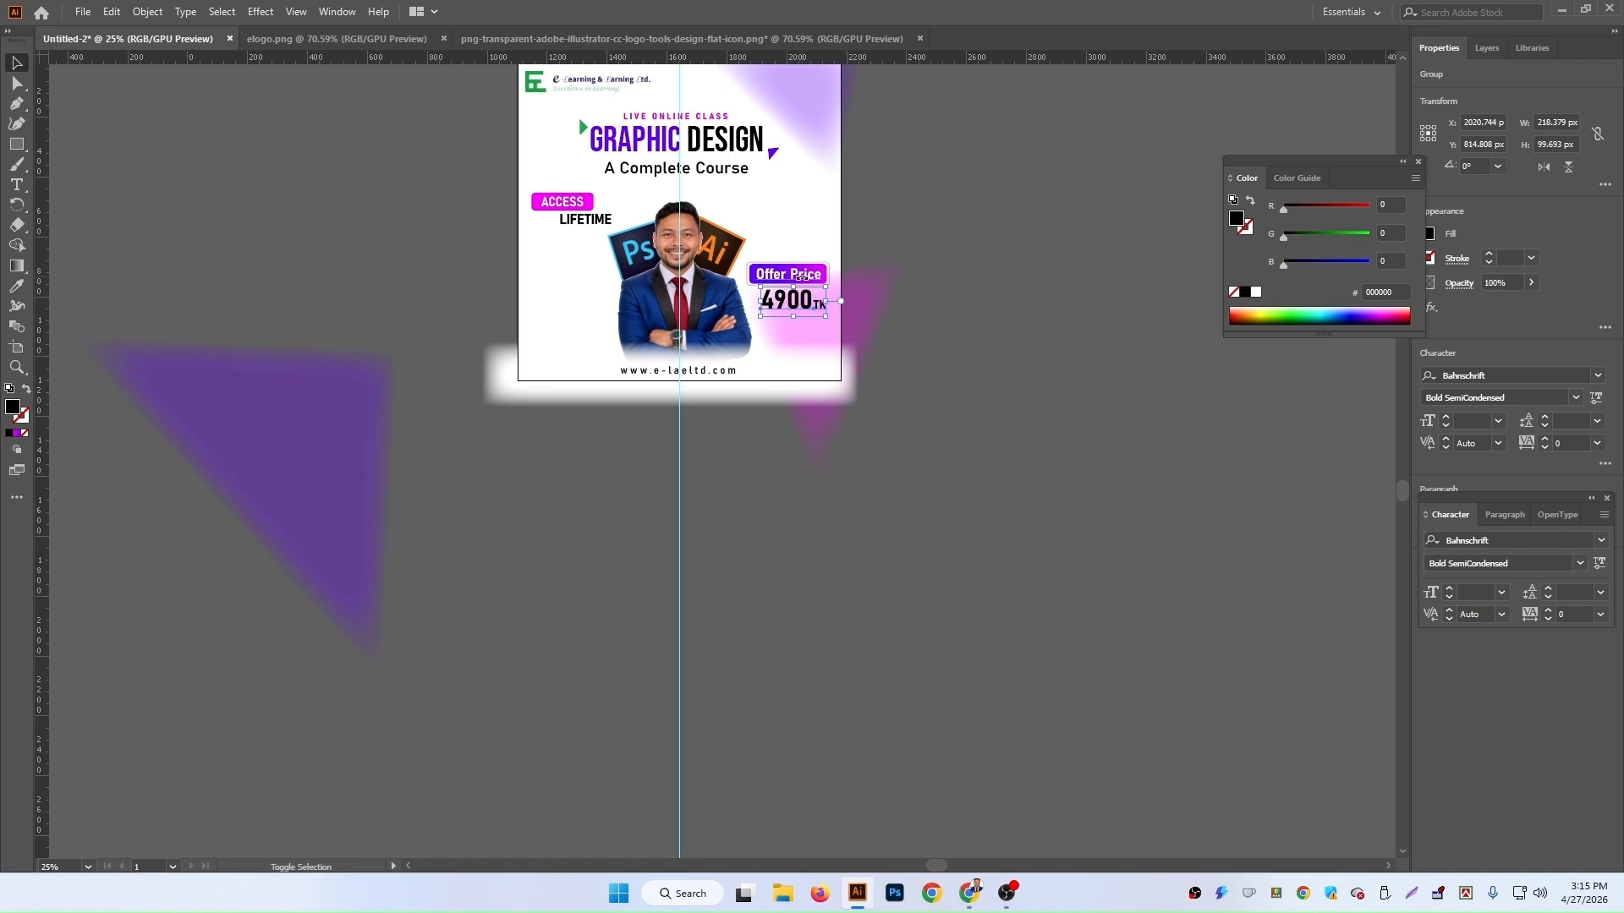
pyautogui.keyDown('shift'); pyautogui.click(809, 273); pyautogui.keyUp('shift')
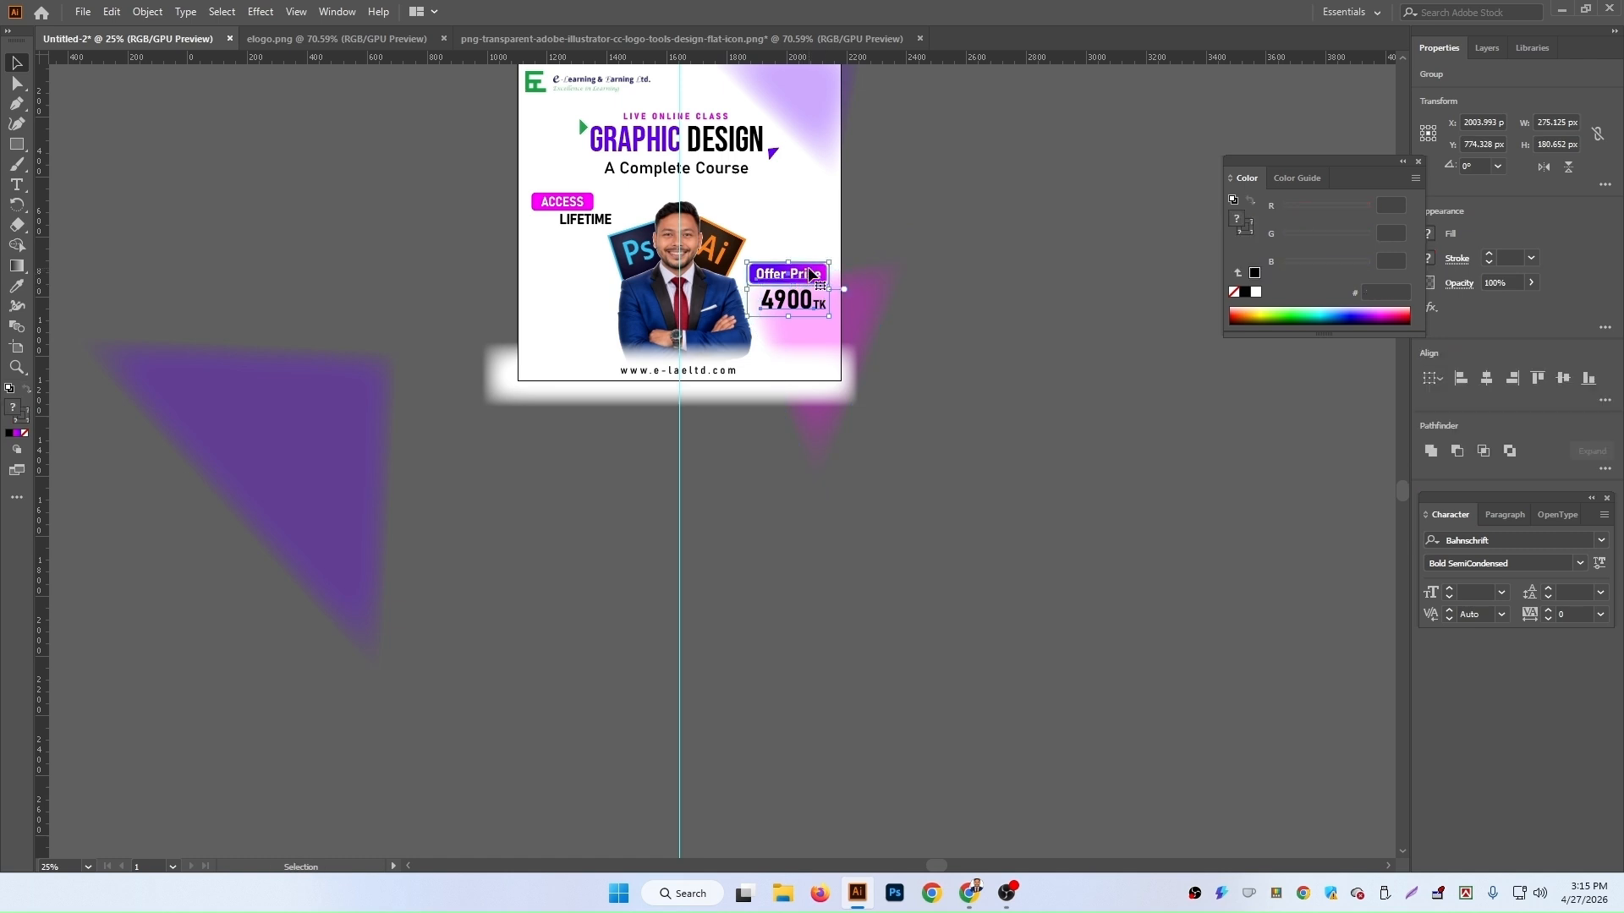
pyautogui.press('Up')
pyautogui.press('Up')
pyautogui.press('Up')
pyautogui.press('Up')
pyautogui.press('Up')
pyautogui.press('Up')
pyautogui.press('Up')
pyautogui.press('Up')
pyautogui.press('Up')
pyautogui.press('Up')
pyautogui.press('Up')
pyautogui.press('Up')
pyautogui.press('Up')
pyautogui.press('Up')
pyautogui.press('Up')
pyautogui.press('Up')
pyautogui.press('Up')
pyautogui.press('Up')
pyautogui.press('Up')
pyautogui.press('Up')
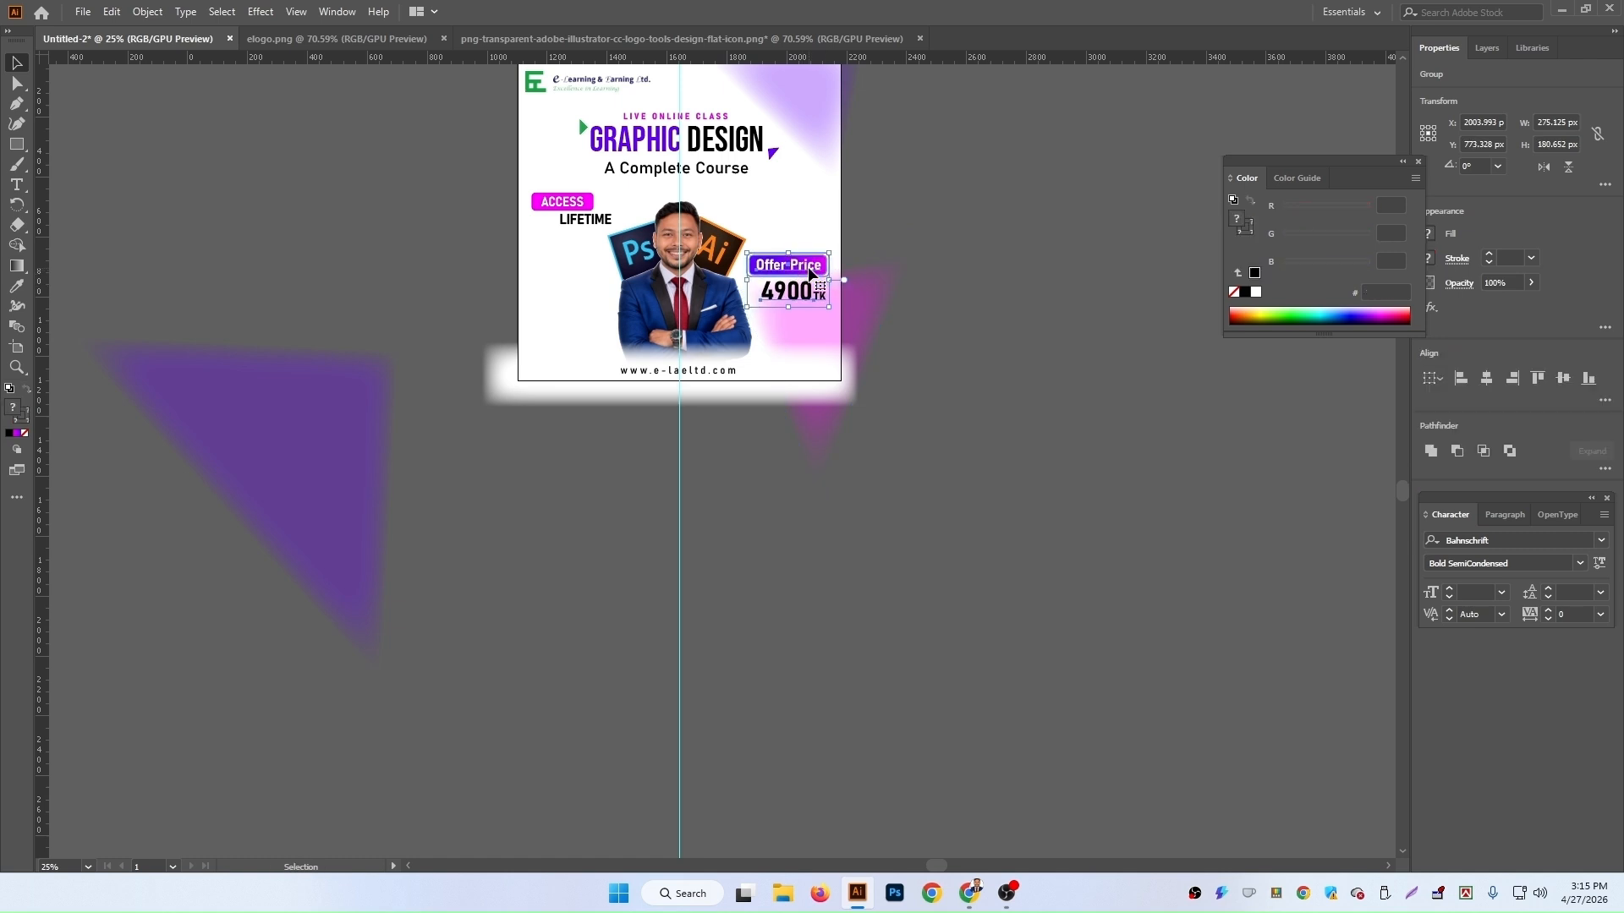
pyautogui.hotkey('shift', 'Right')
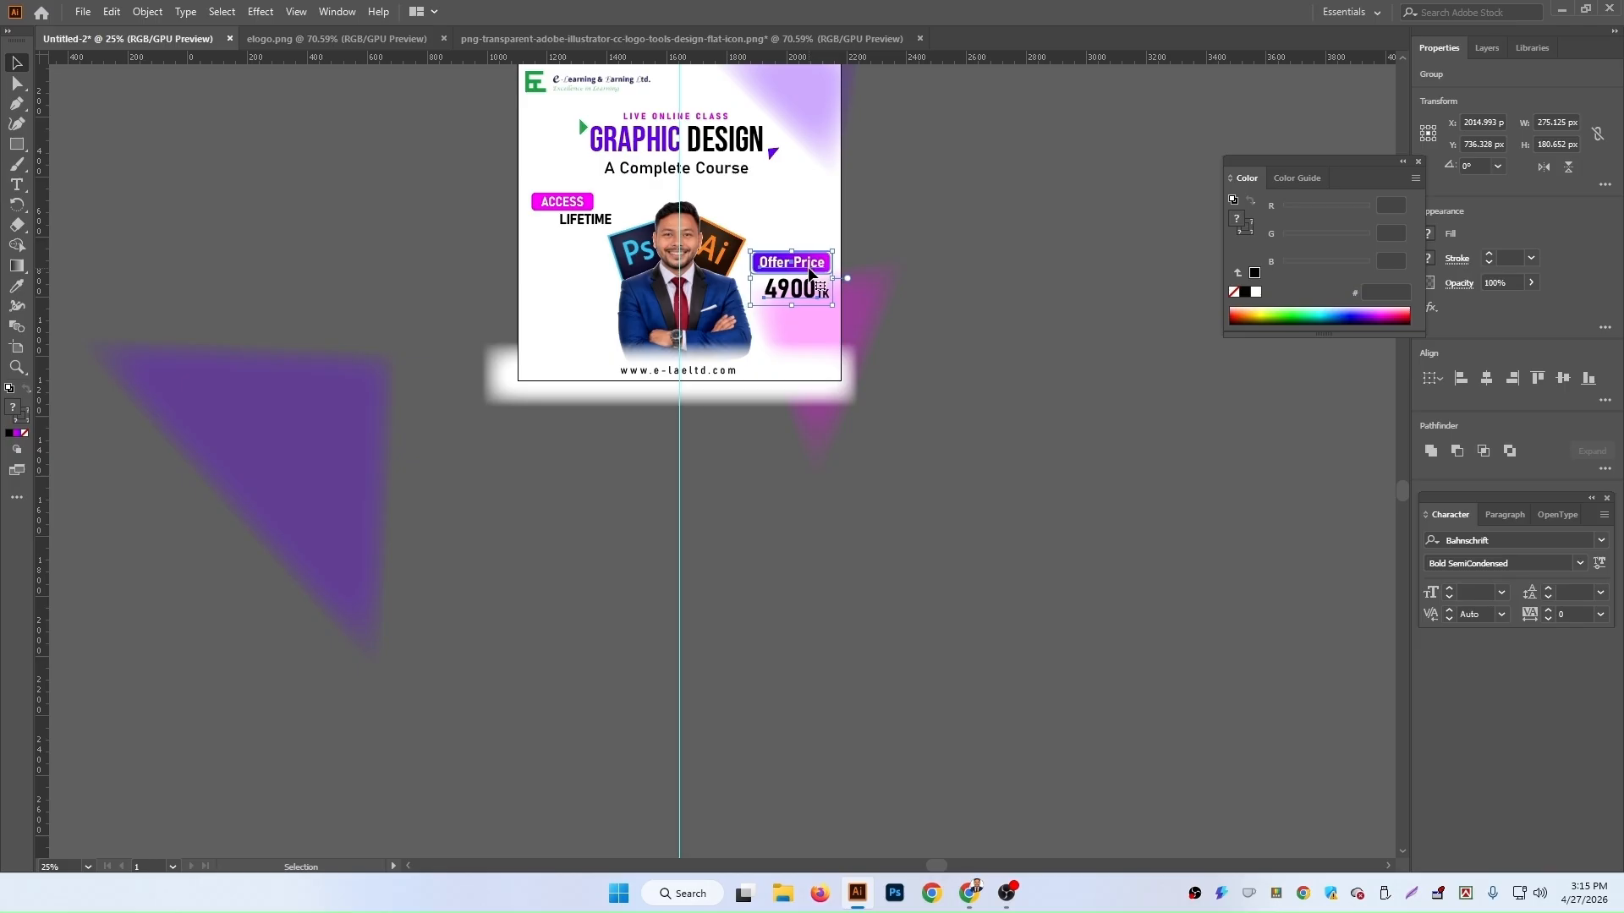
pyautogui.press('Up')
pyautogui.press('Up')
pyautogui.press('Up')
pyautogui.press('Up')
pyautogui.press('Up')
pyautogui.press('Up')
pyautogui.press('Up')
pyautogui.press('Up')
pyautogui.press('Up')
pyautogui.press('Up')
pyautogui.press('Up')
pyautogui.press('Up')
pyautogui.press('Up')
pyautogui.press('Up')
pyautogui.press('Up')
pyautogui.press('Up')
pyautogui.press('Up')
pyautogui.press('Up')
pyautogui.press('Up')
pyautogui.press('Up')
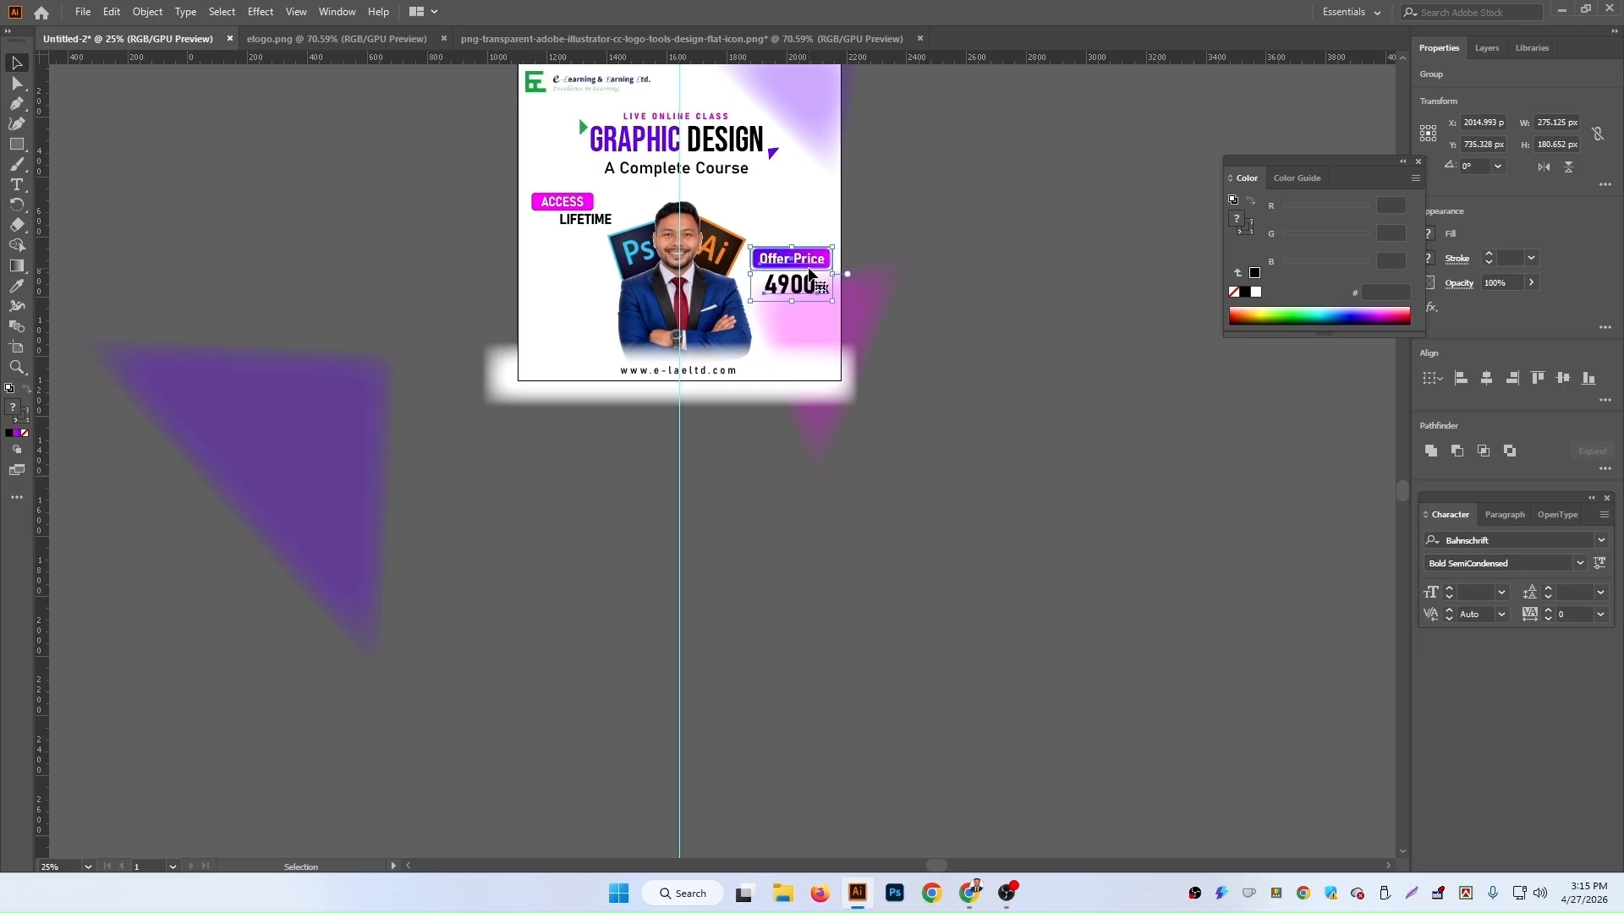
pyautogui.moveTo(791, 250)
pyautogui.mouseDown()
pyautogui.moveTo(804, 224)
pyautogui.moveTo(790, 225)
pyautogui.mouseUp()
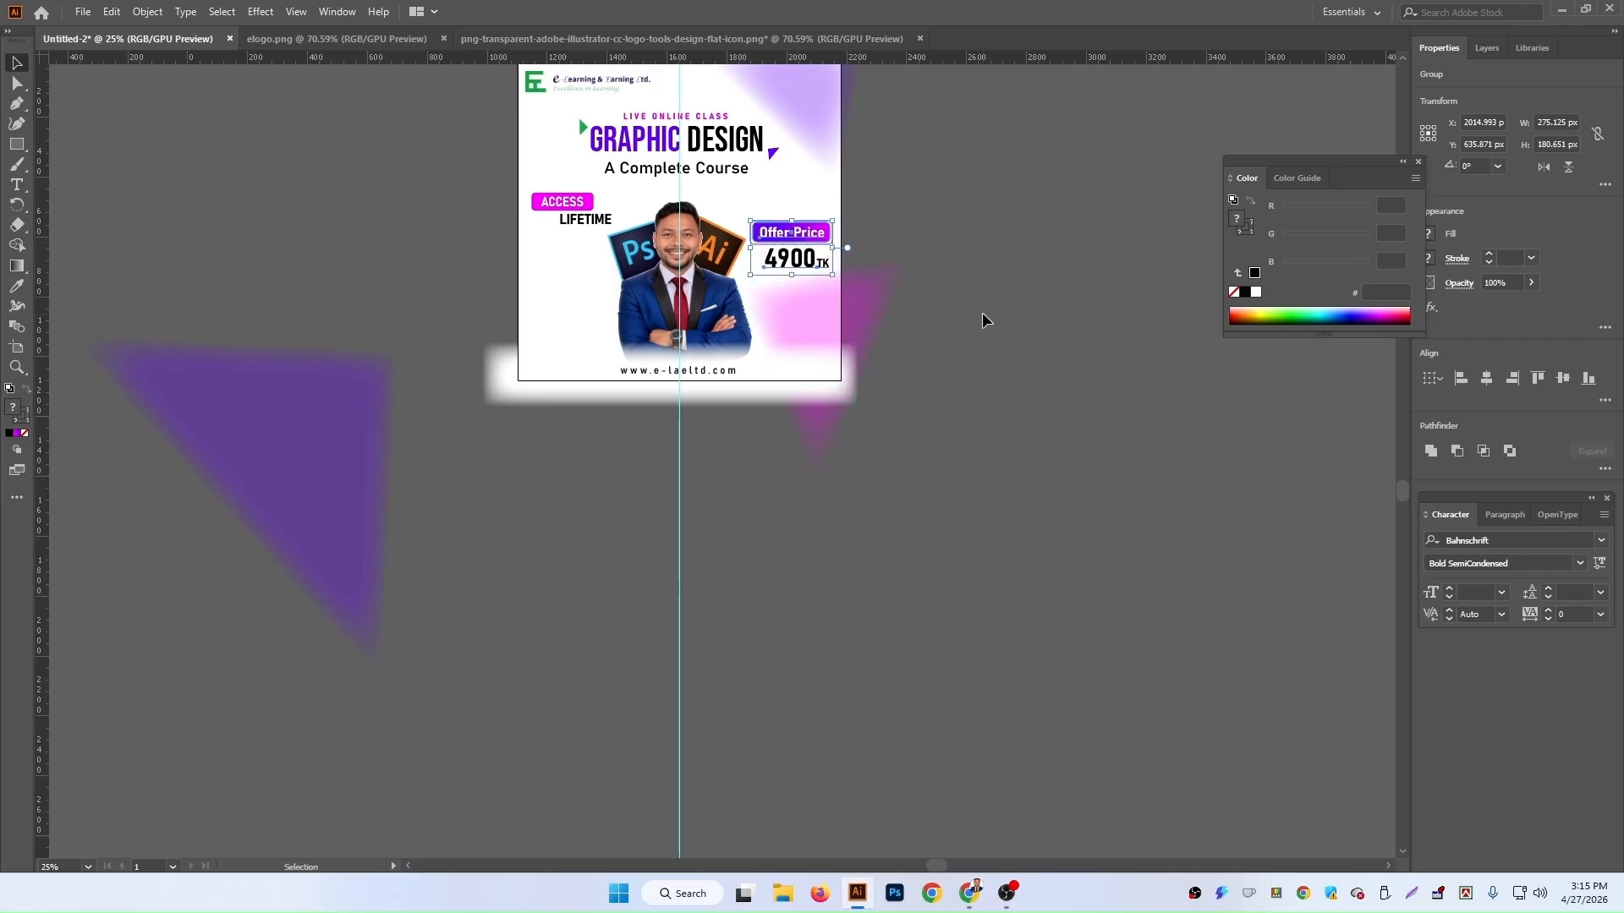
pyautogui.press('Left')
pyautogui.press('Left')
pyautogui.press('Left')
pyautogui.press('Left')
pyautogui.press('Left')
pyautogui.press('Left')
pyautogui.press('Left')
pyautogui.press('Left')
pyautogui.press('Left')
pyautogui.press('Left')
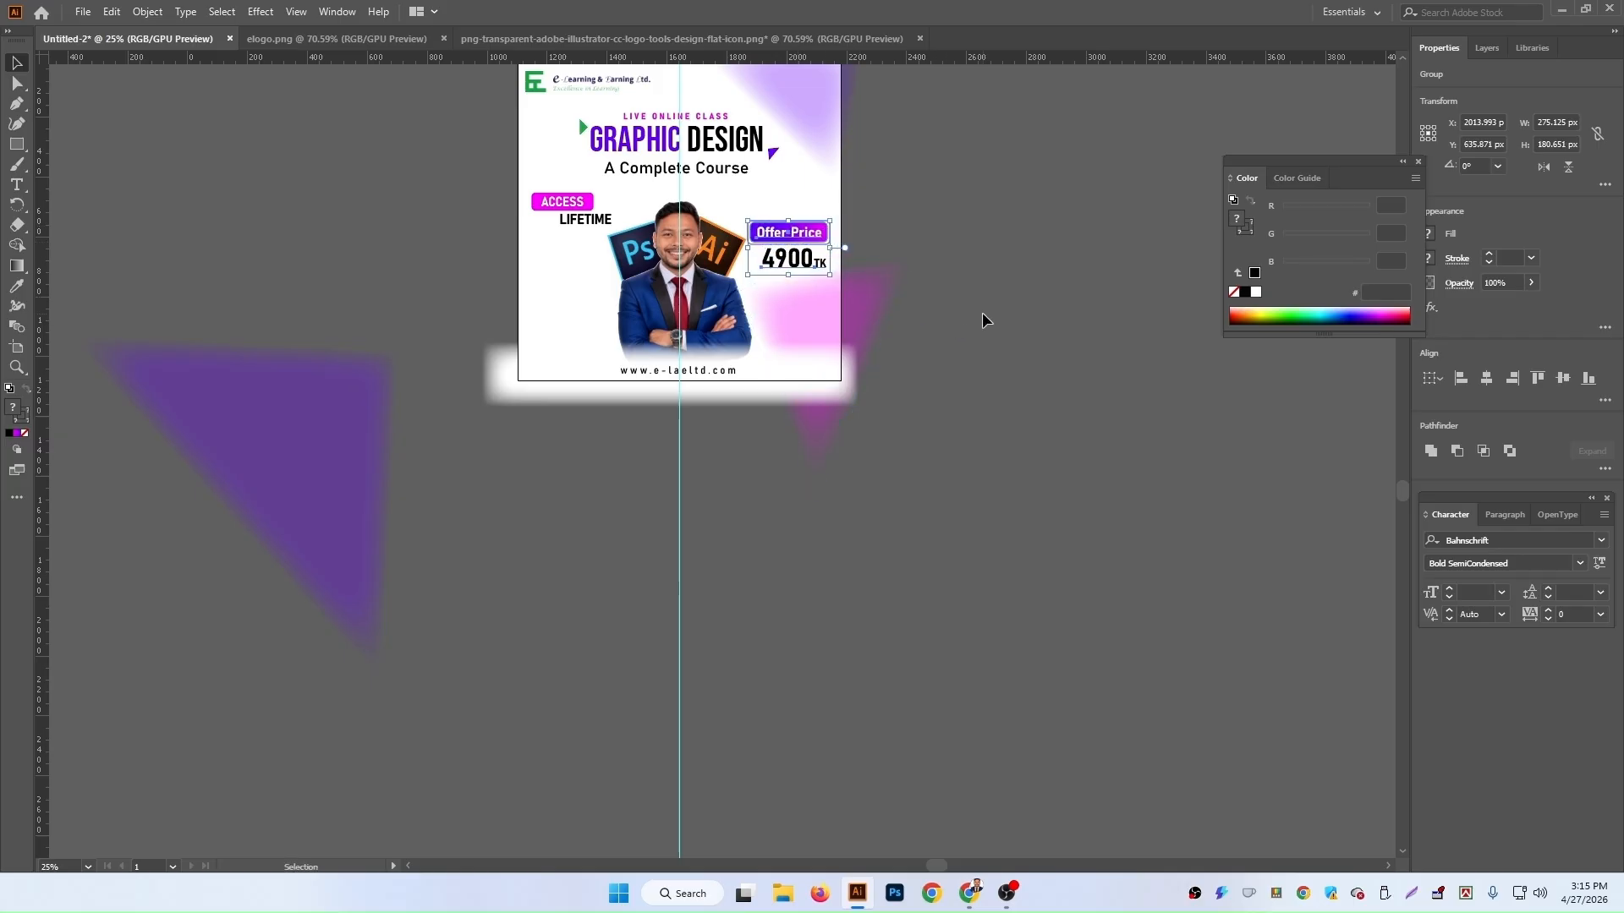
# Step: Duplicate the magenta triangle, rotate the copy, and place it at the artboard's top-left edge beside ACCESS
pyautogui.scroll(-1, 888, 415)
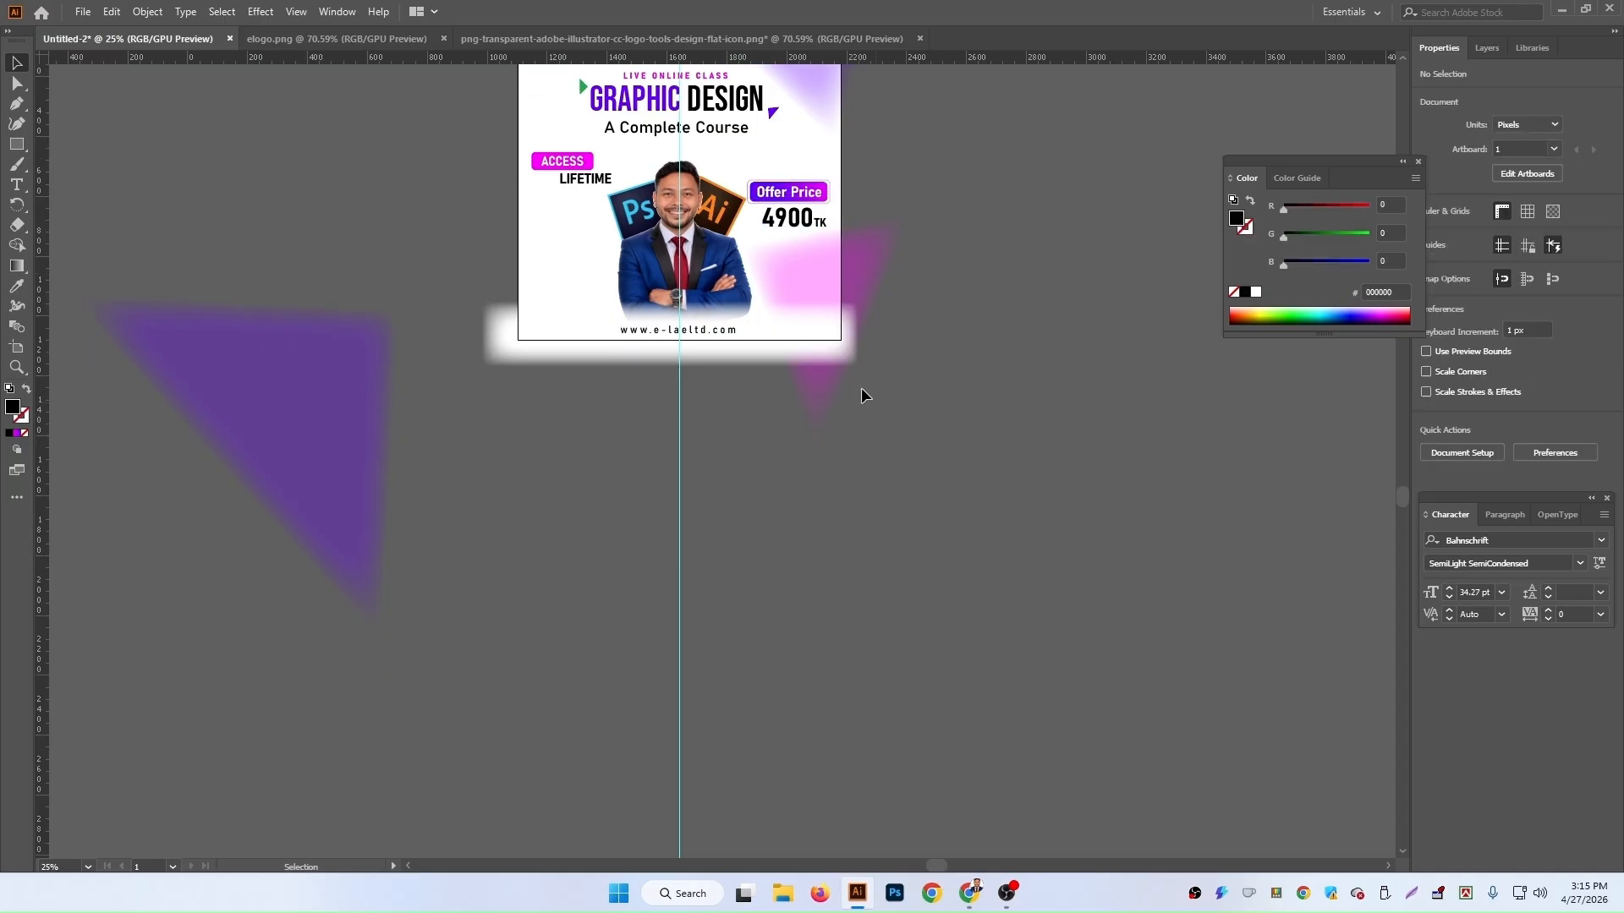
pyautogui.click(862, 259)
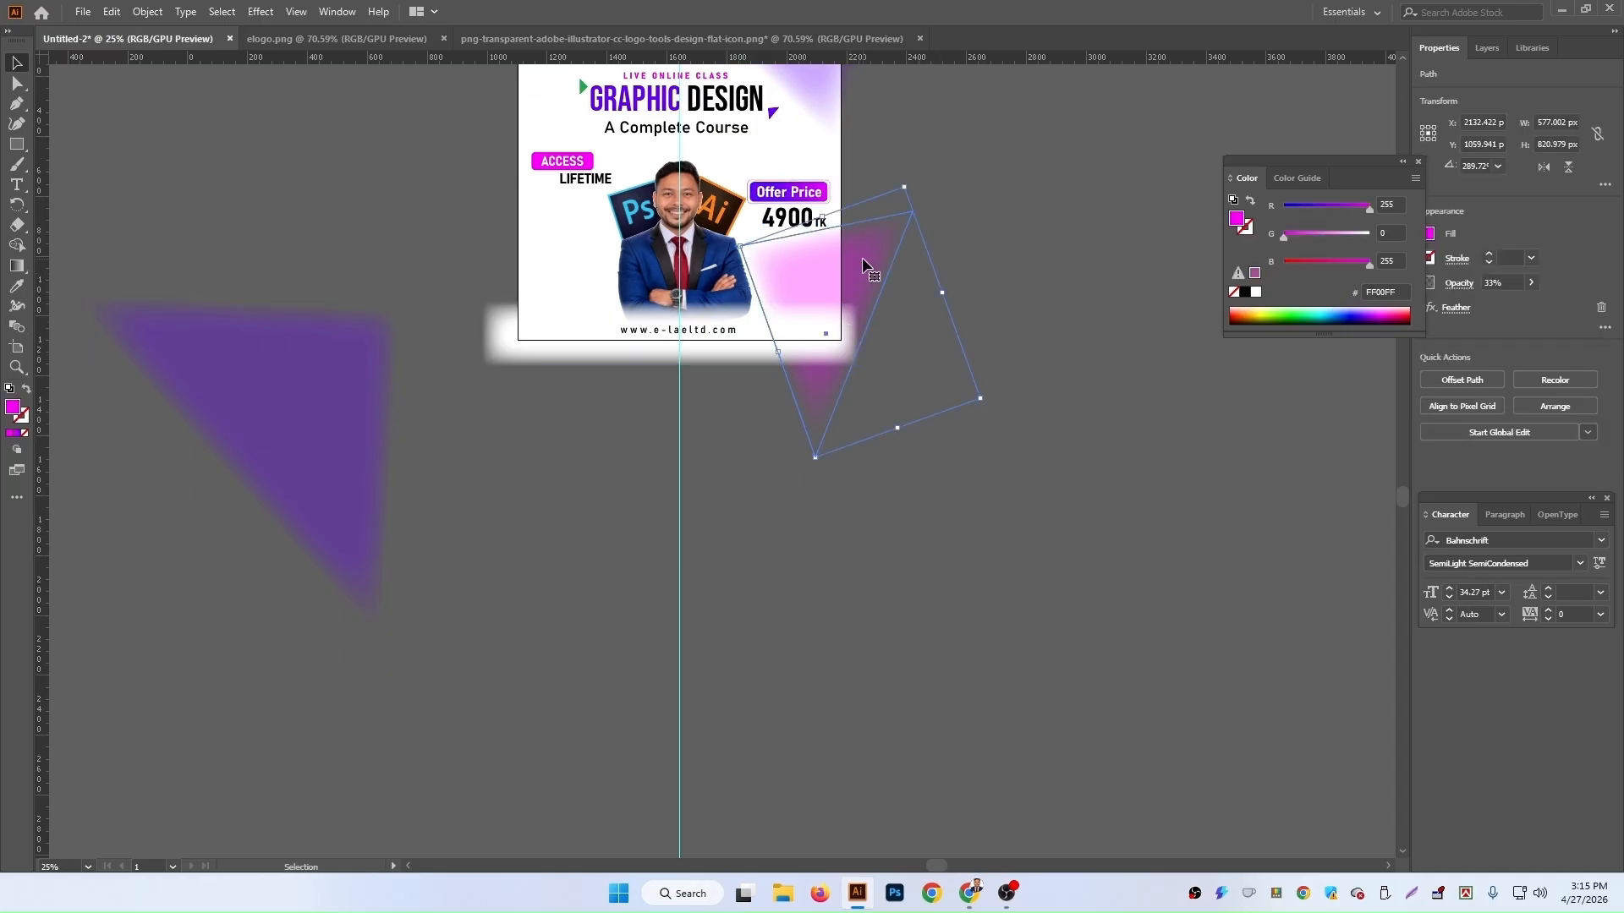
pyautogui.moveTo(861, 258); pyautogui.dragTo(600, 452)
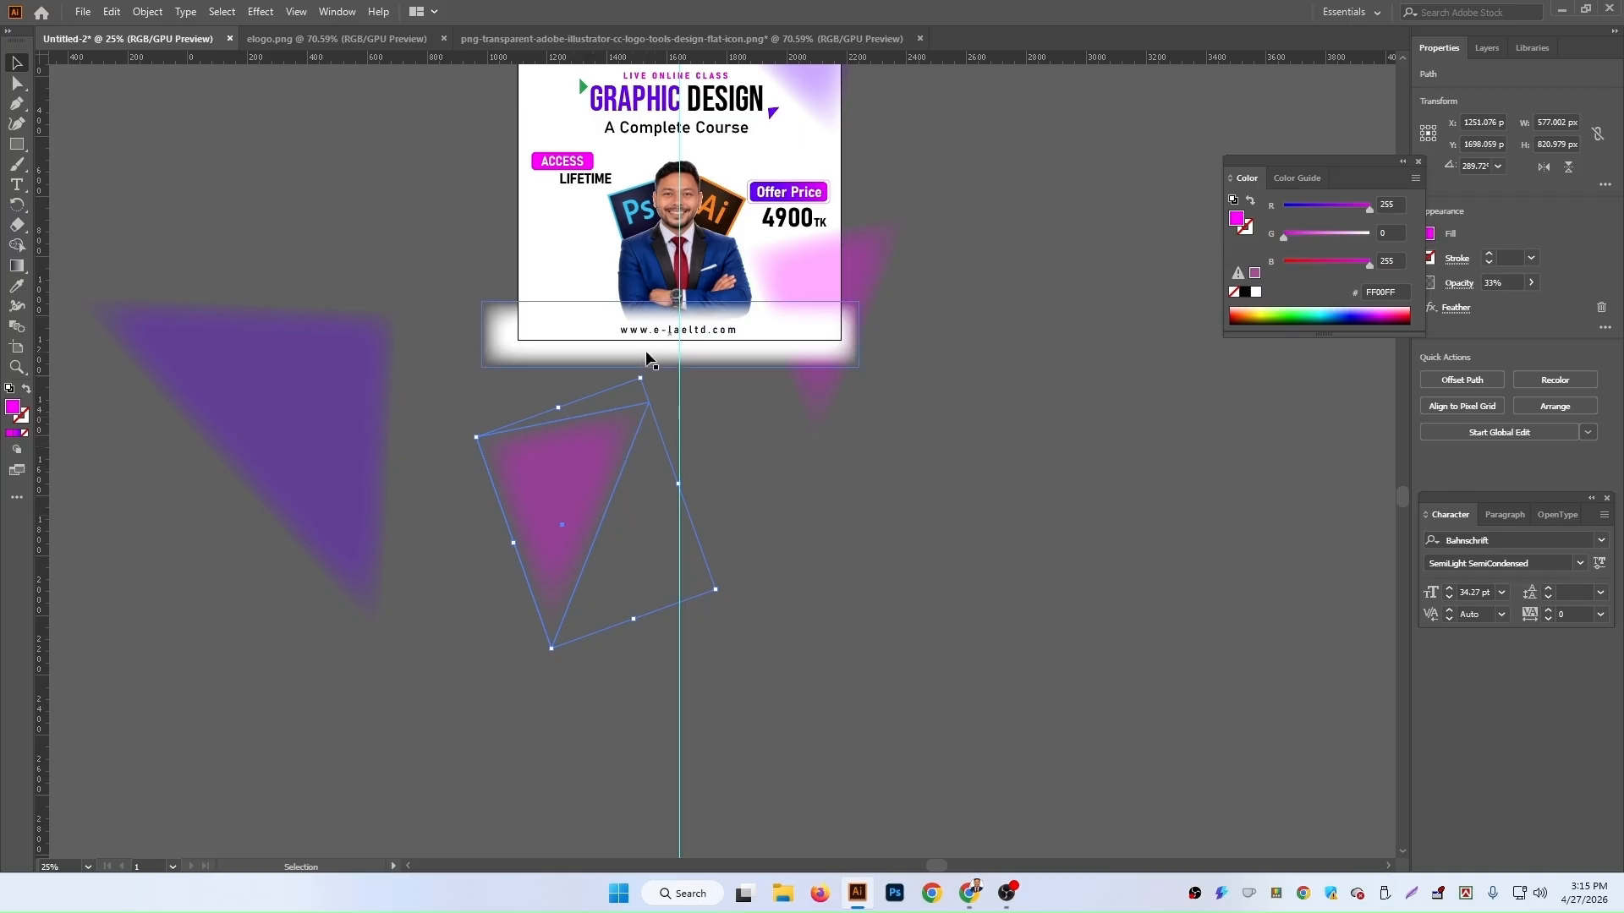
pyautogui.moveTo(645, 368); pyautogui.dragTo(353, 396)
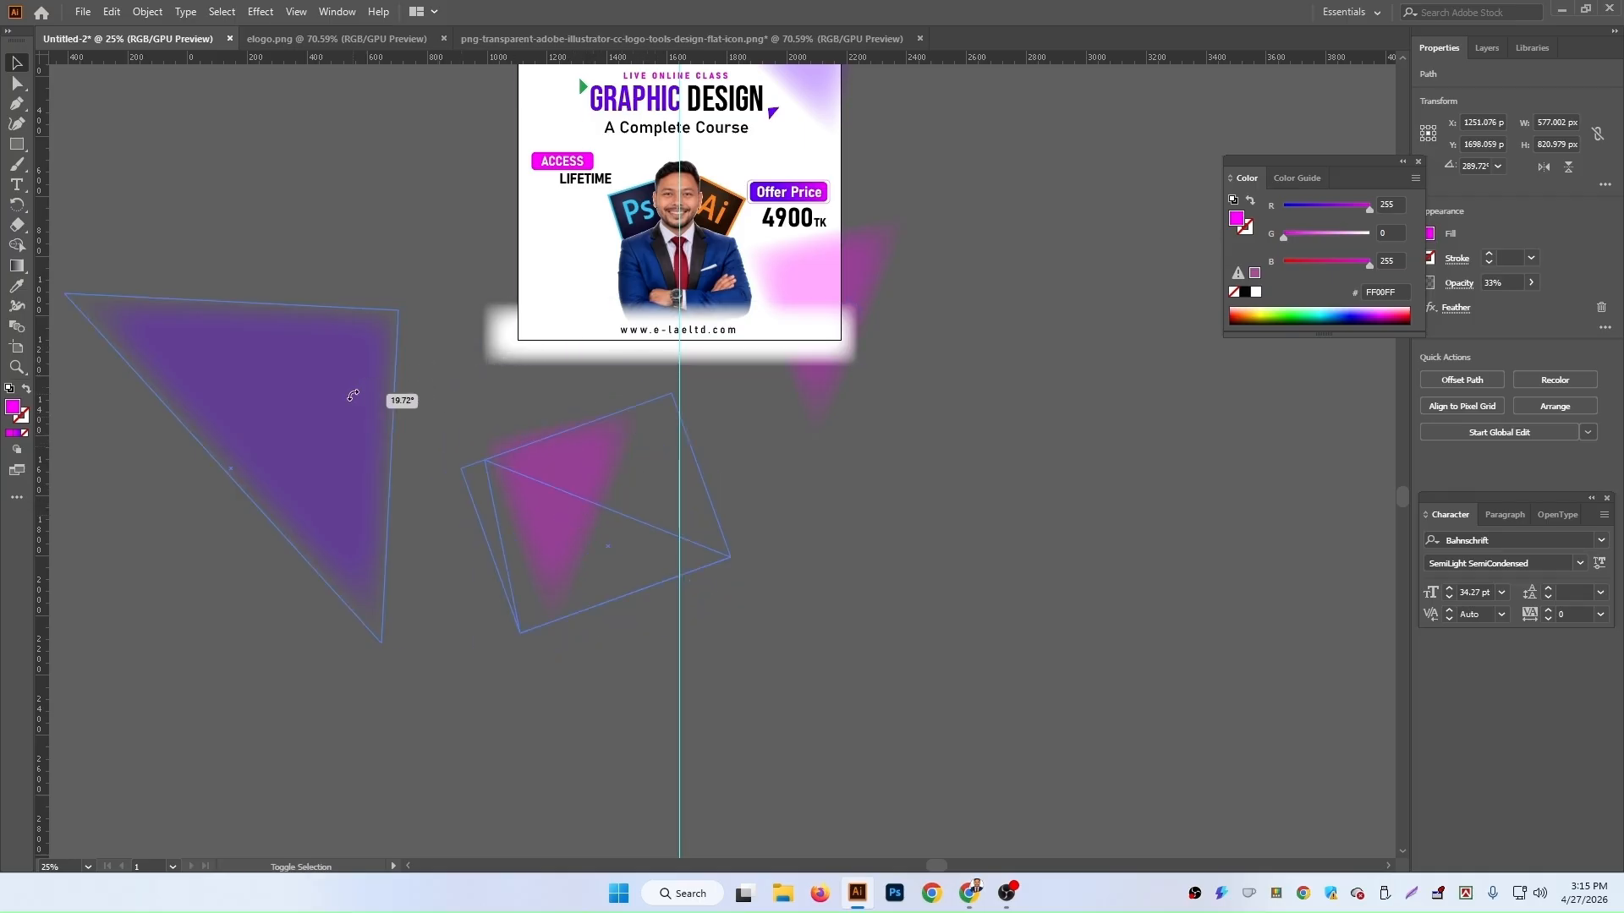
pyautogui.moveTo(548, 510); pyautogui.dragTo(470, 184)
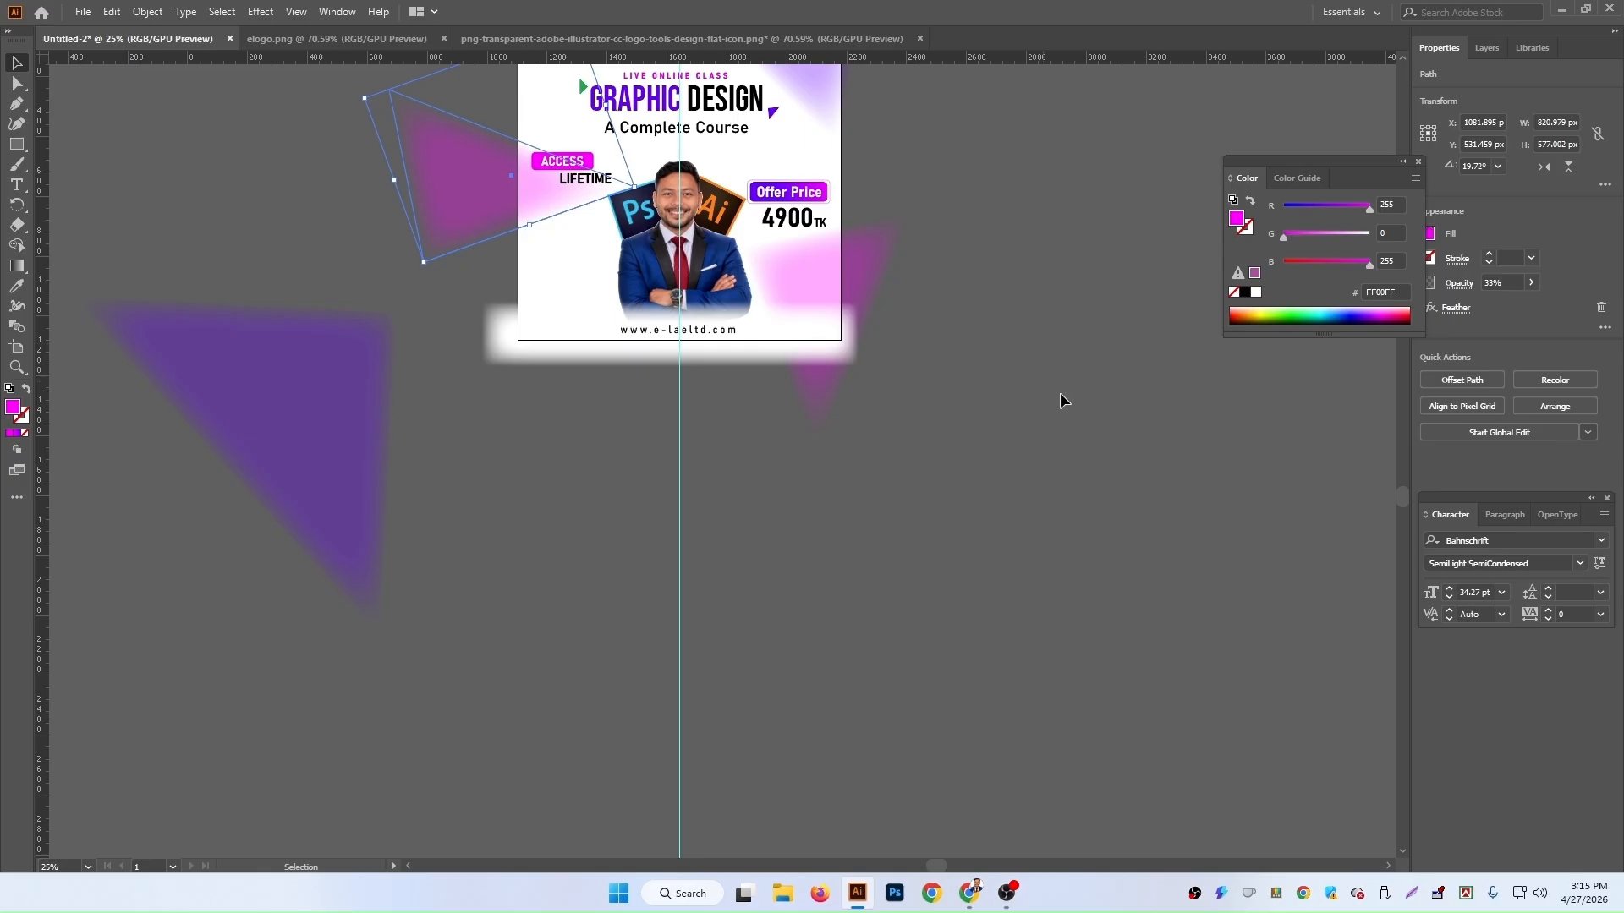
pyautogui.click(1487, 48)
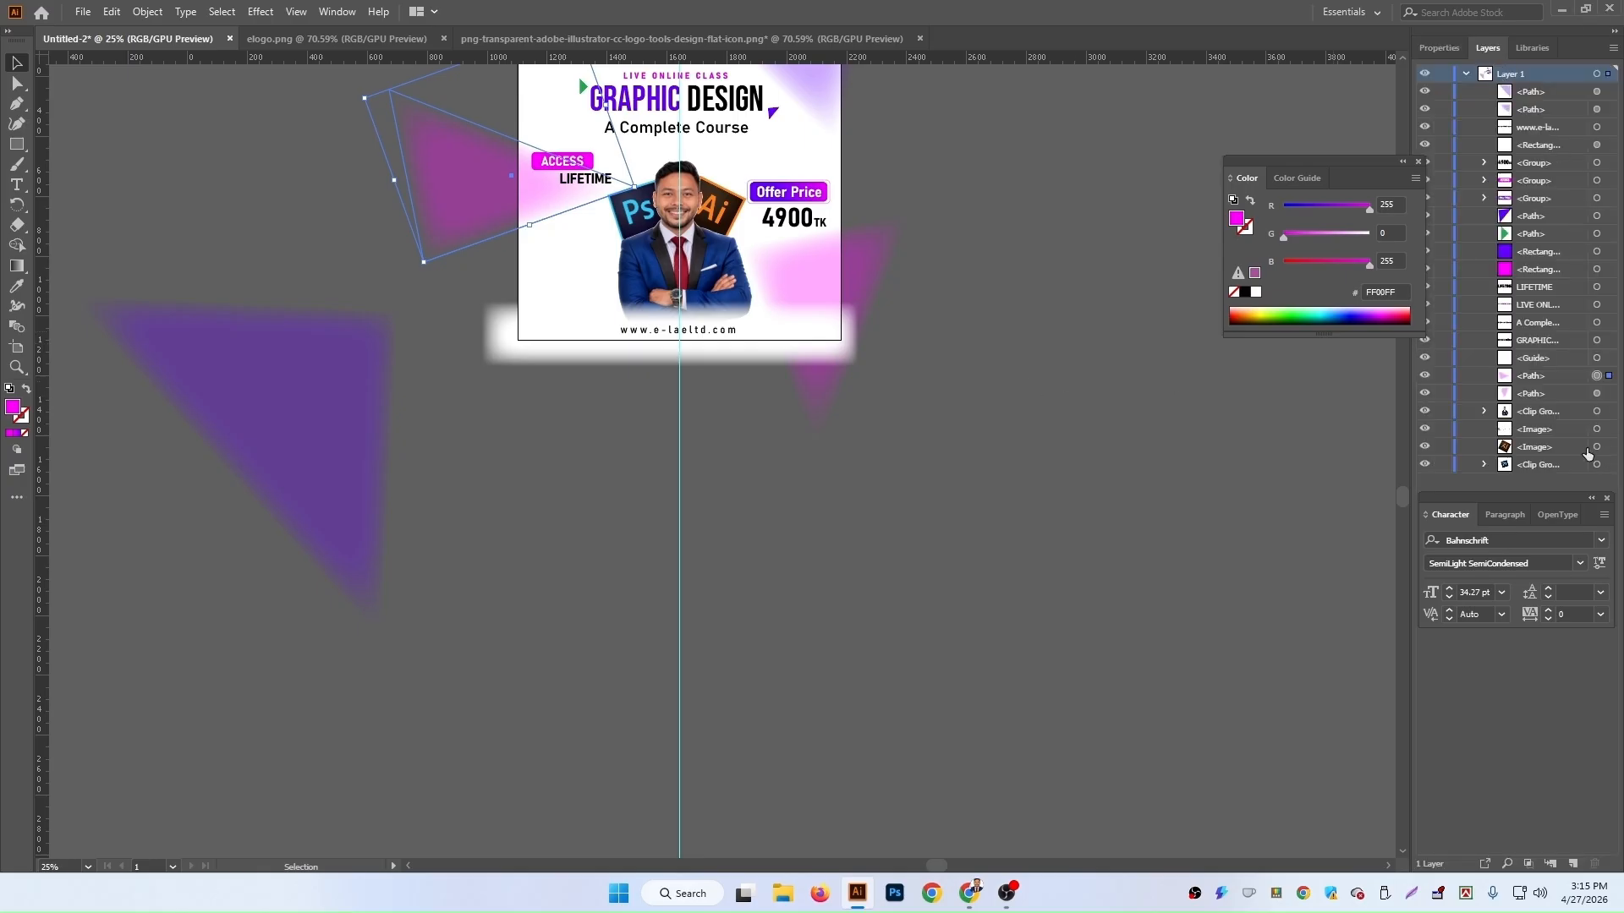
pyautogui.click(1207, 461)
pyautogui.click(580, 180)
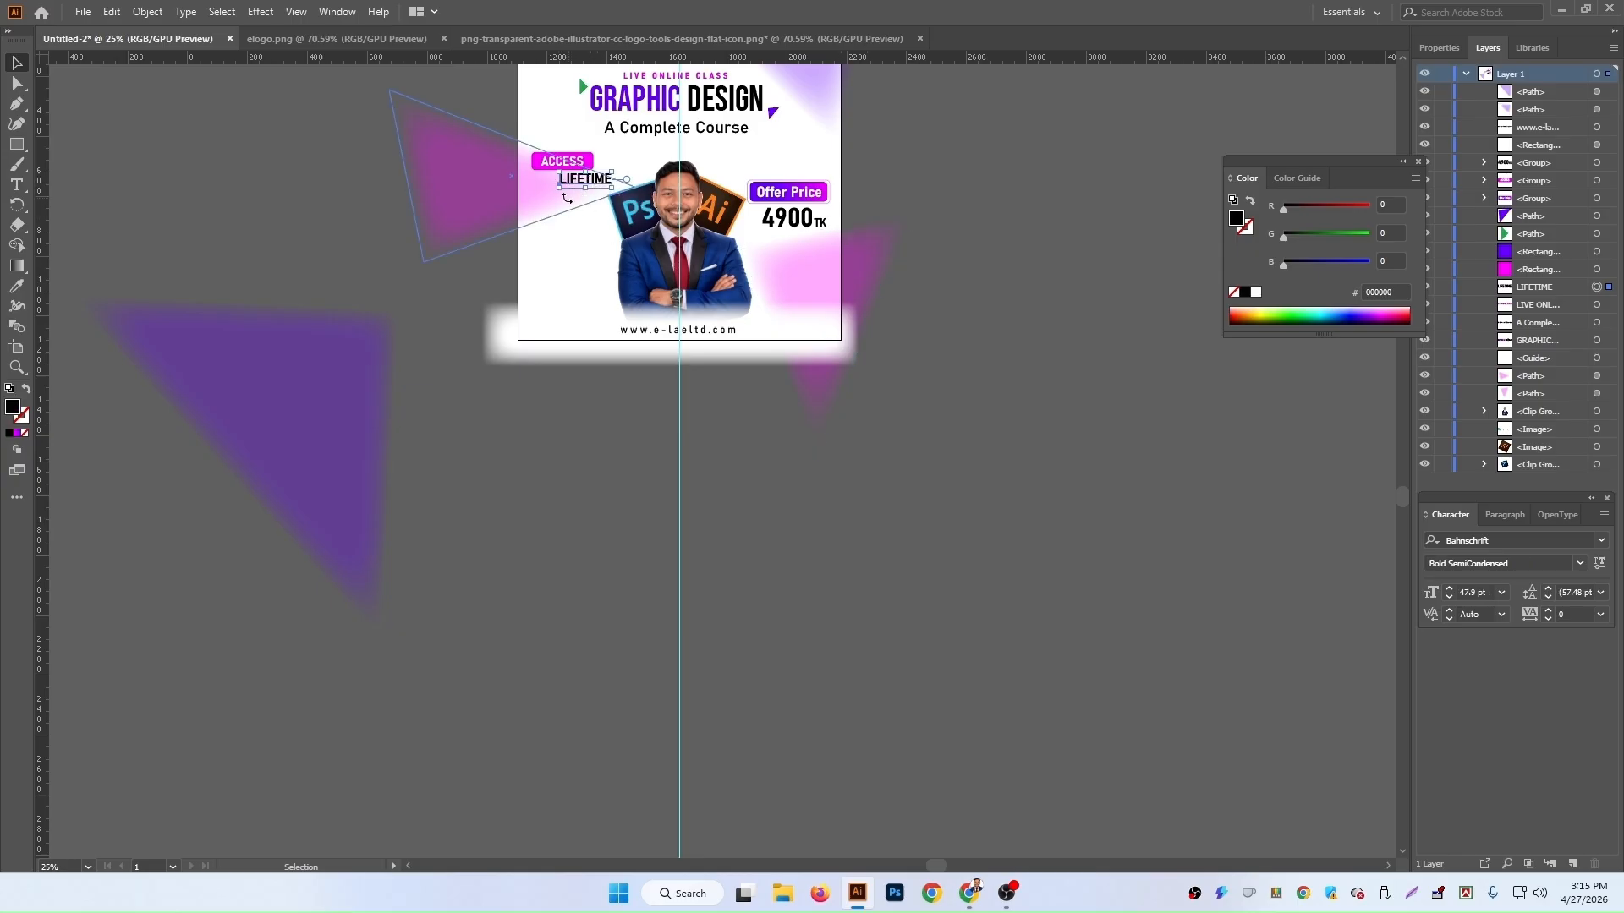
pyautogui.click(501, 198)
pyautogui.click(957, 582)
pyautogui.scroll(-3, 664, 526)
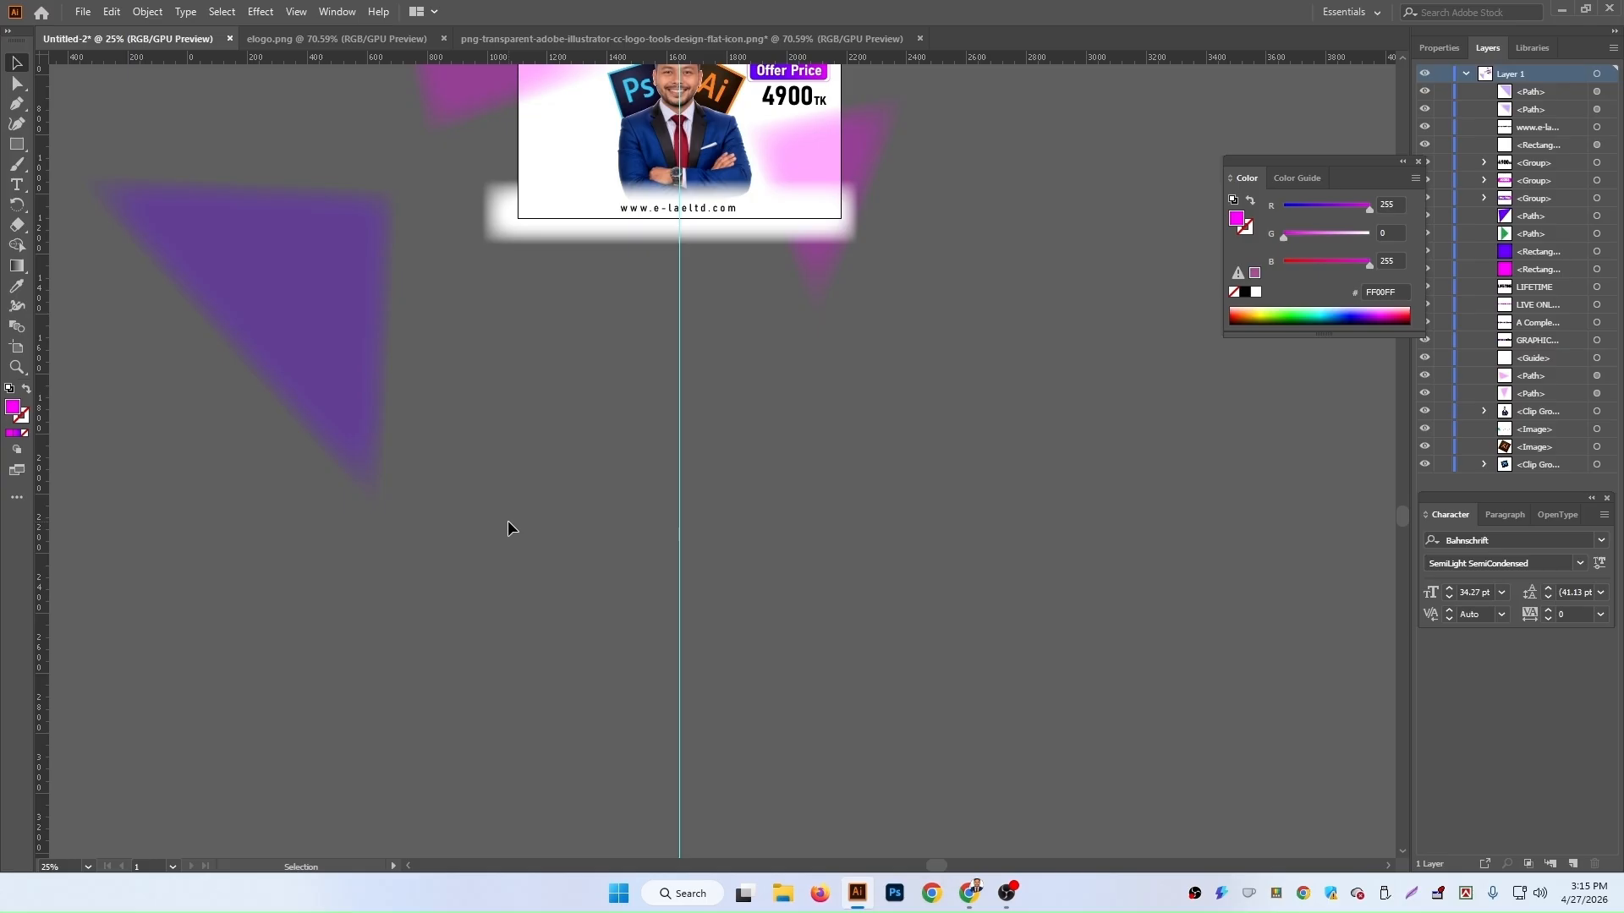
pyautogui.scroll(5, 507, 520)
# Step: Duplicate the top-left magenta triangle below the artboard
pyautogui.click(468, 277)
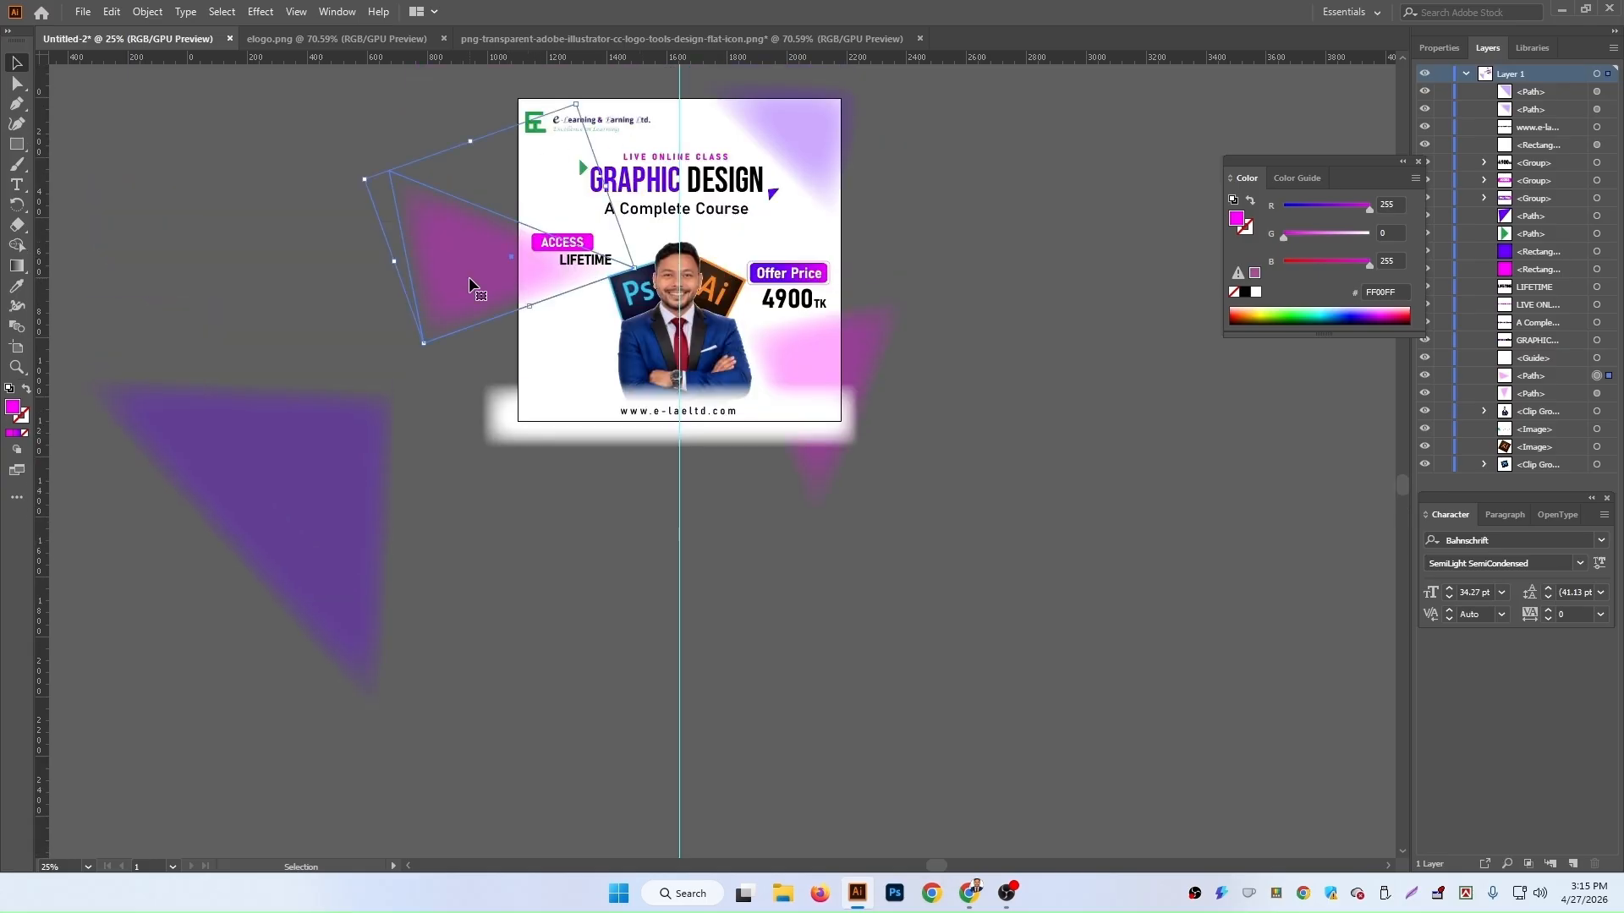
pyautogui.moveTo(471, 281); pyautogui.dragTo(508, 512)
# Step: Delete the large purple triangle beside the artboard
pyautogui.click(347, 507)
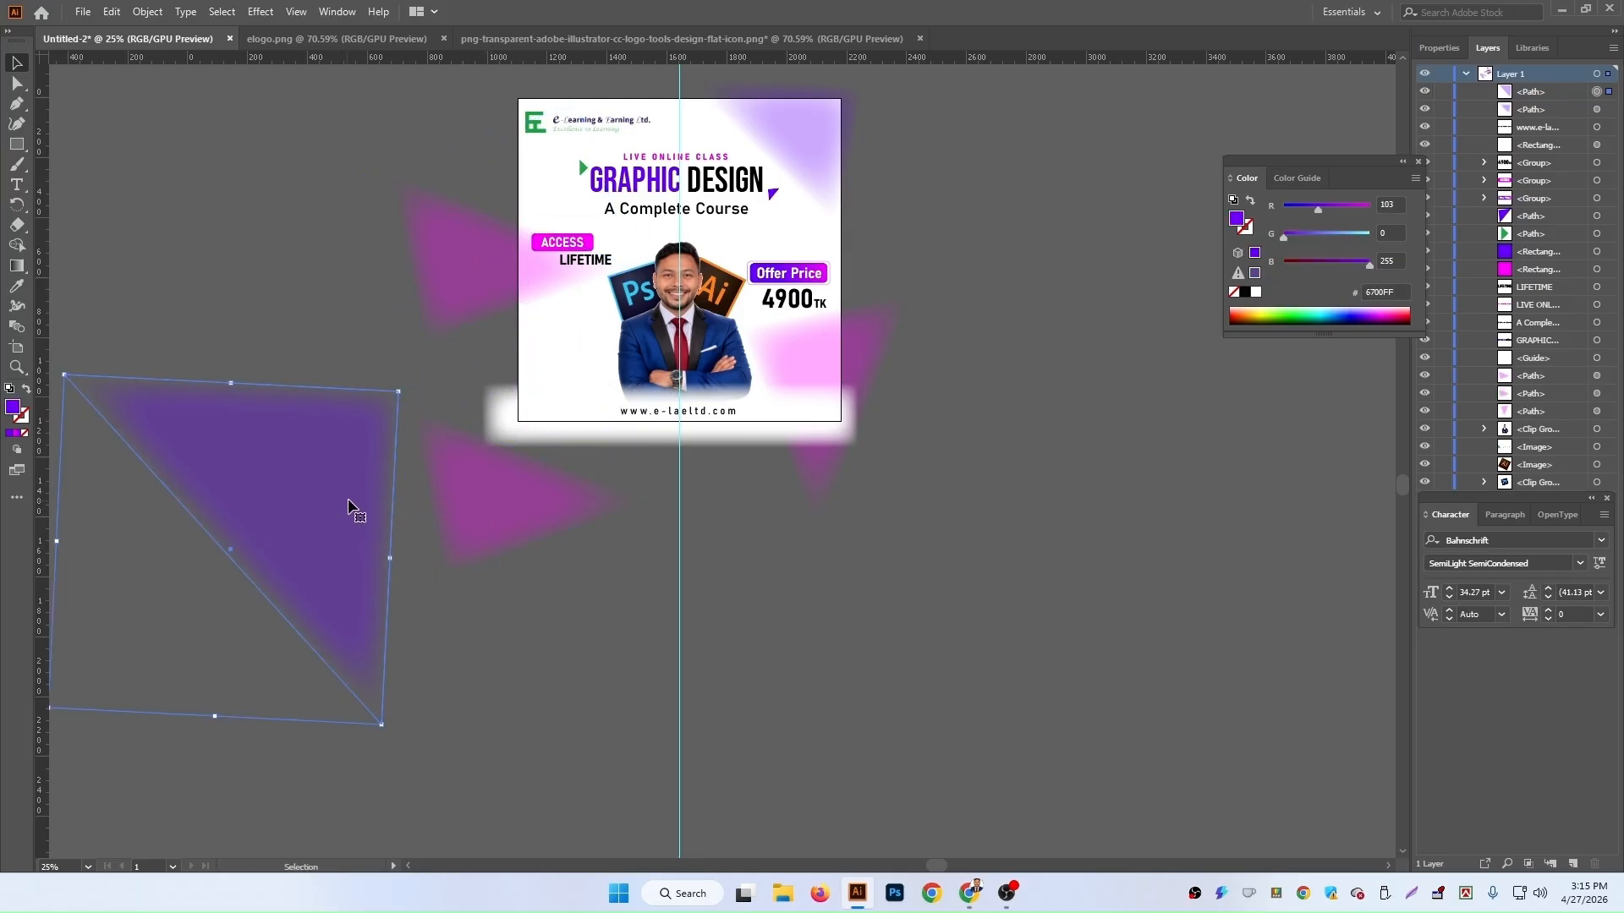
pyautogui.press('Delete')
# Step: Fill the copied triangle with purple sampled from the top-right triangle
pyautogui.click(518, 533)
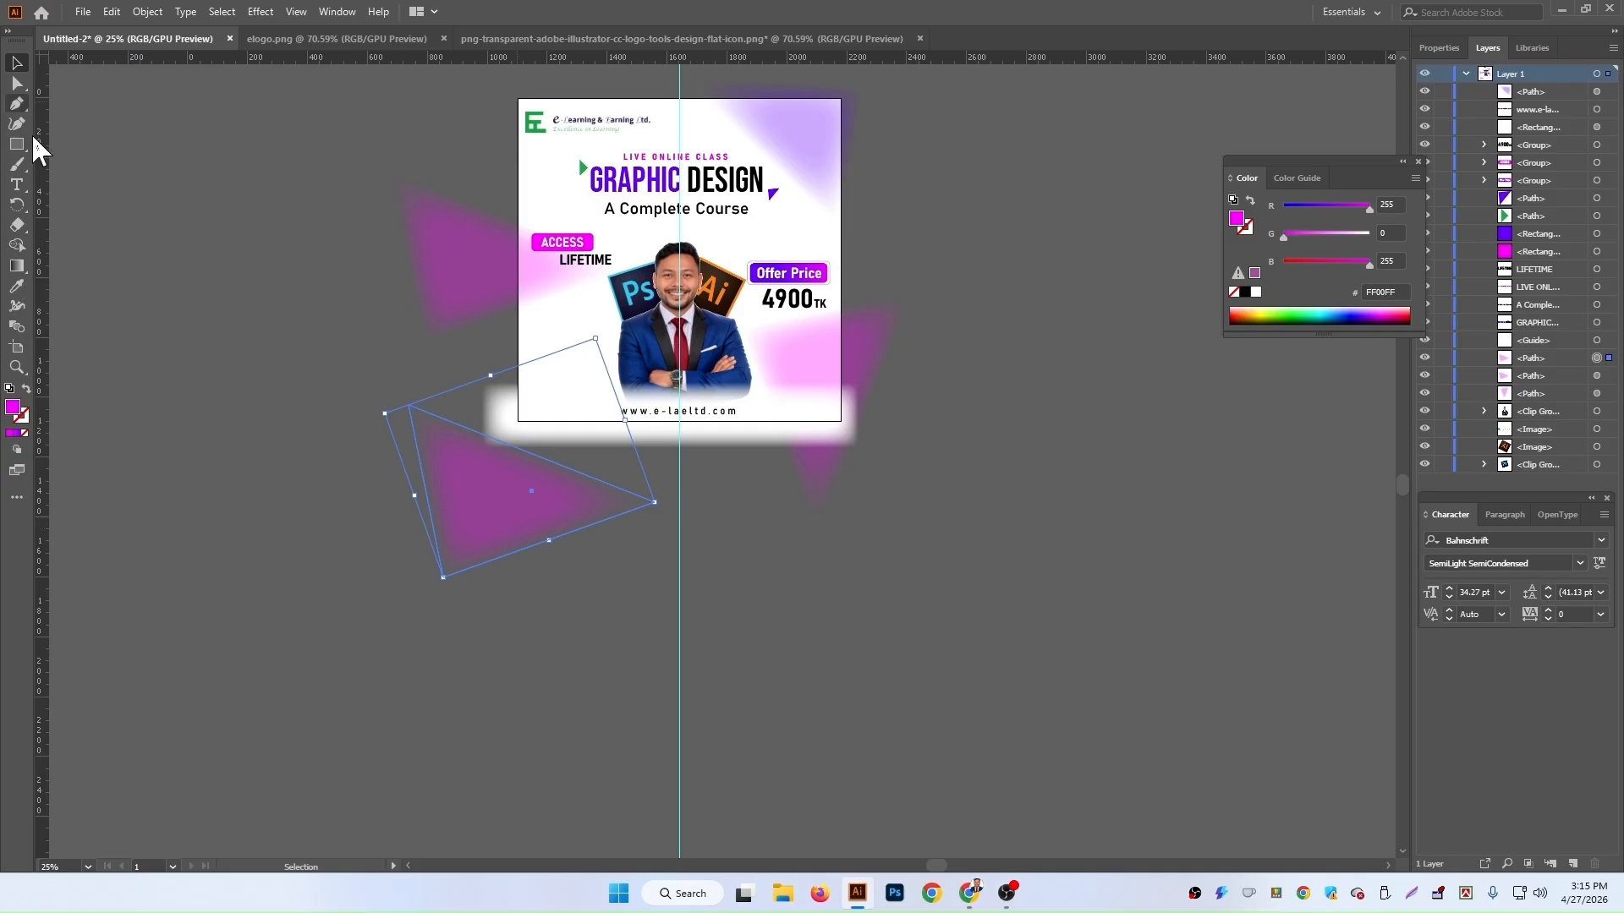
pyautogui.click(17, 285)
pyautogui.click(843, 129)
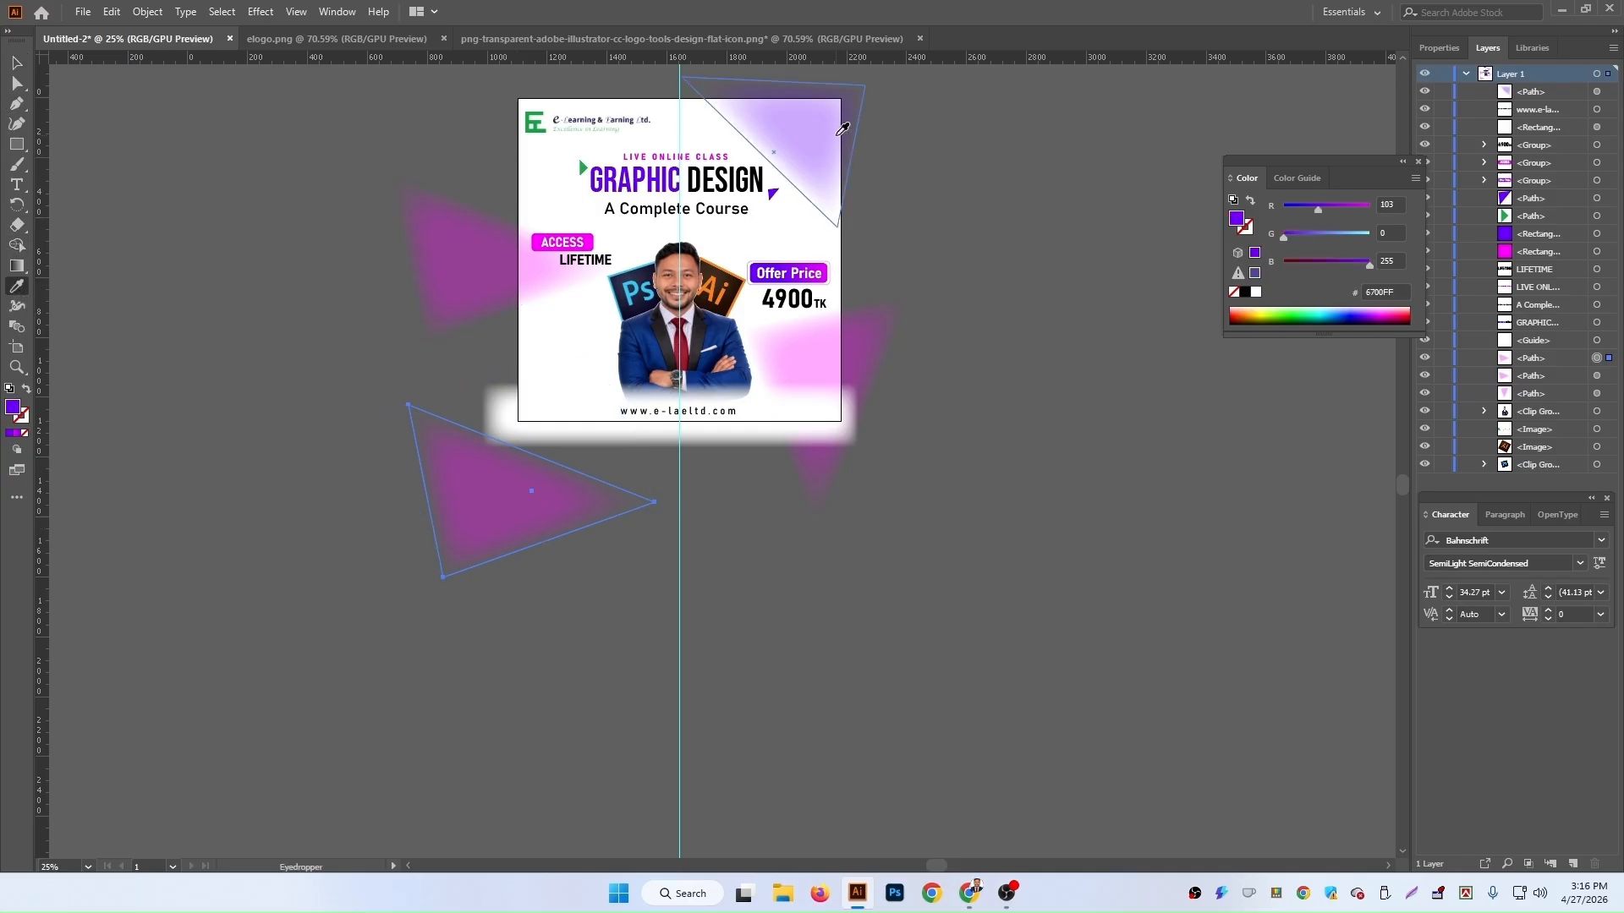
# Step: Move the purple triangle onto the artboard's bottom-left corner
pyautogui.press('v')
pyautogui.moveTo(517, 520); pyautogui.dragTo(546, 363)
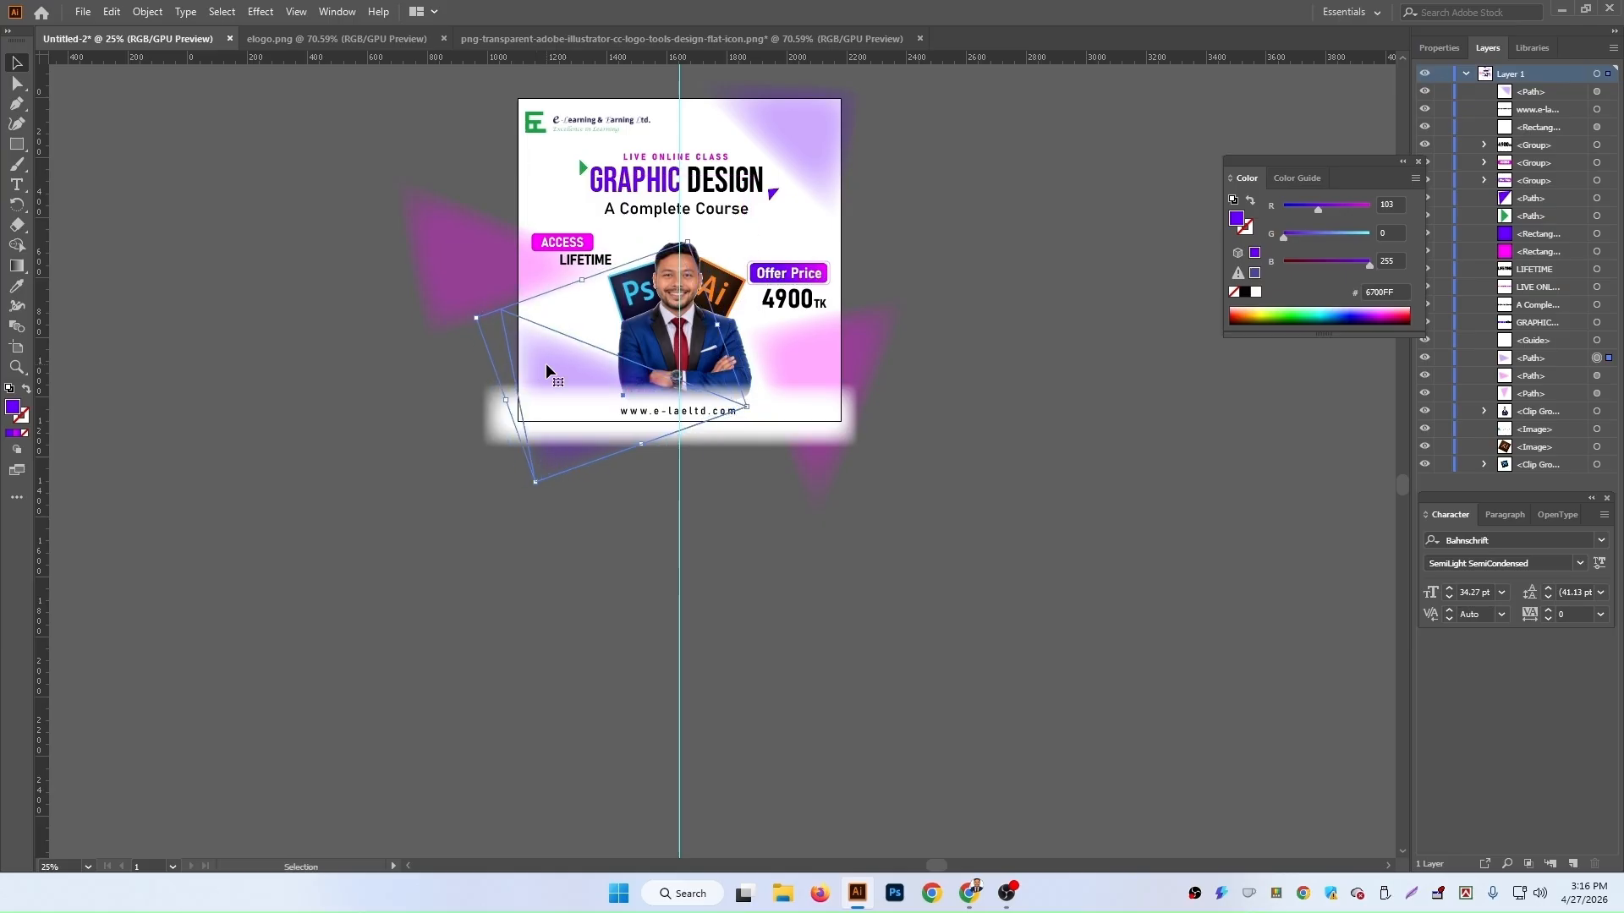
pyautogui.click(583, 537)
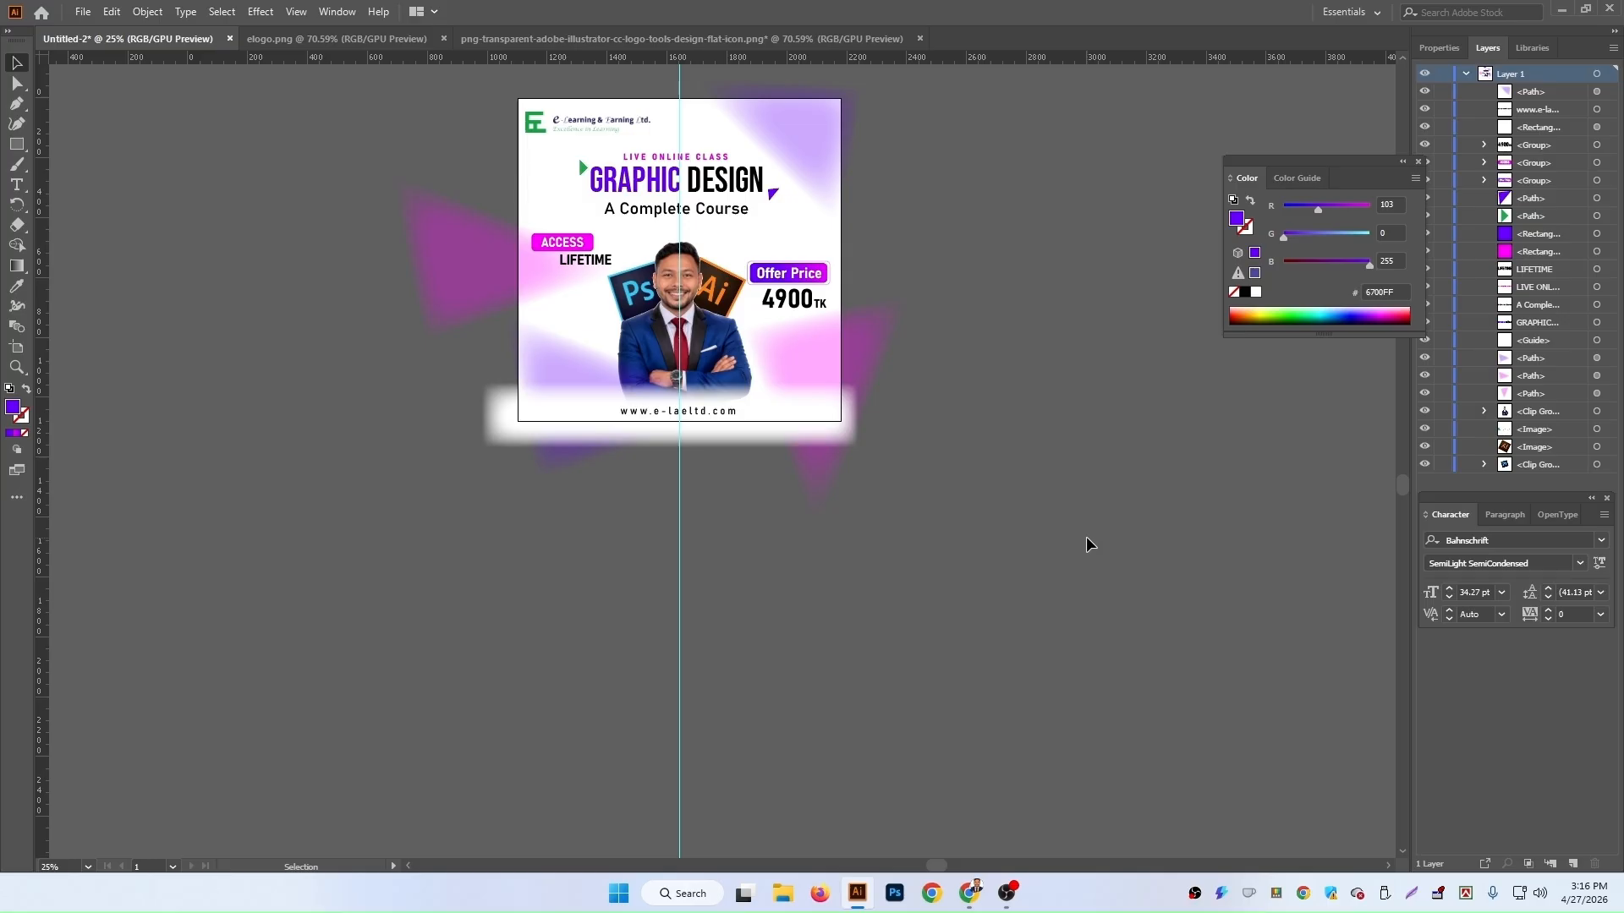
# Step: Reposition the top-left magenta triangle slightly right and lower behind the ACCESS label
pyautogui.moveTo(445, 227)
pyautogui.mouseDown()
pyautogui.moveTo(504, 226)
pyautogui.moveTo(504, 184)
pyautogui.moveTo(477, 171)
pyautogui.moveTo(471, 217)
pyautogui.mouseUp()
pyautogui.click(1097, 398)
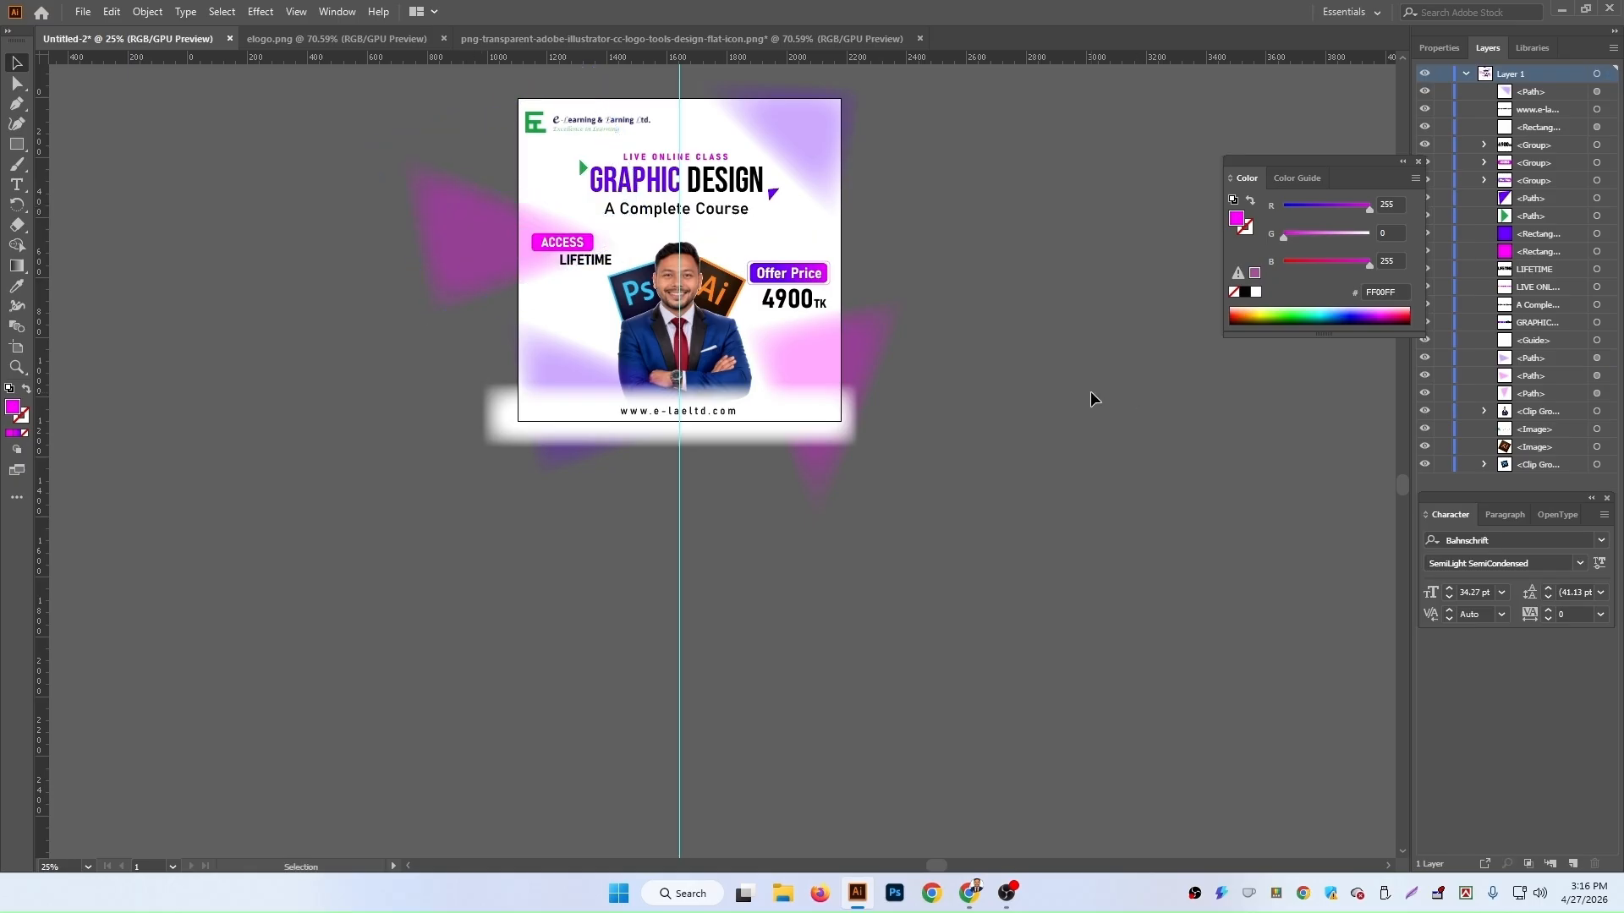
pyautogui.hotkey('ctrl', '+')
pyautogui.hotkey('ctrl', '+')
pyautogui.hotkey('ctrl', '+')
pyautogui.moveTo(732, 576); pyautogui.dragTo(1023, 823)
pyautogui.moveTo(419, 458); pyautogui.dragTo(443, 552)
pyautogui.click(437, 183)
pyautogui.moveTo(434, 180); pyautogui.dragTo(428, 236)
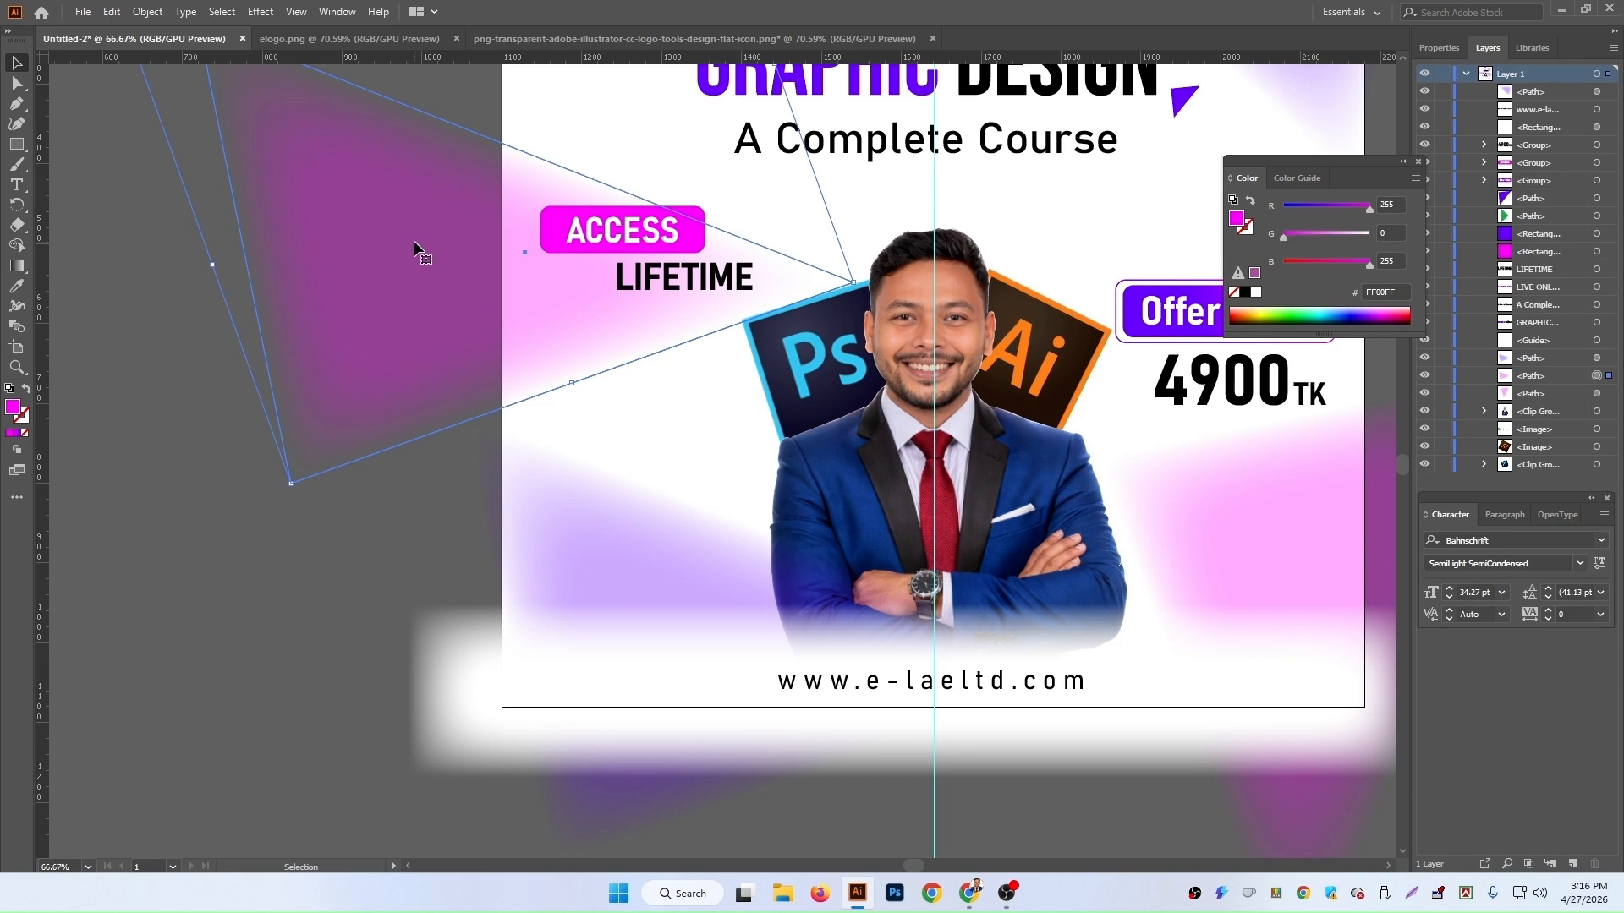
pyautogui.click(329, 524)
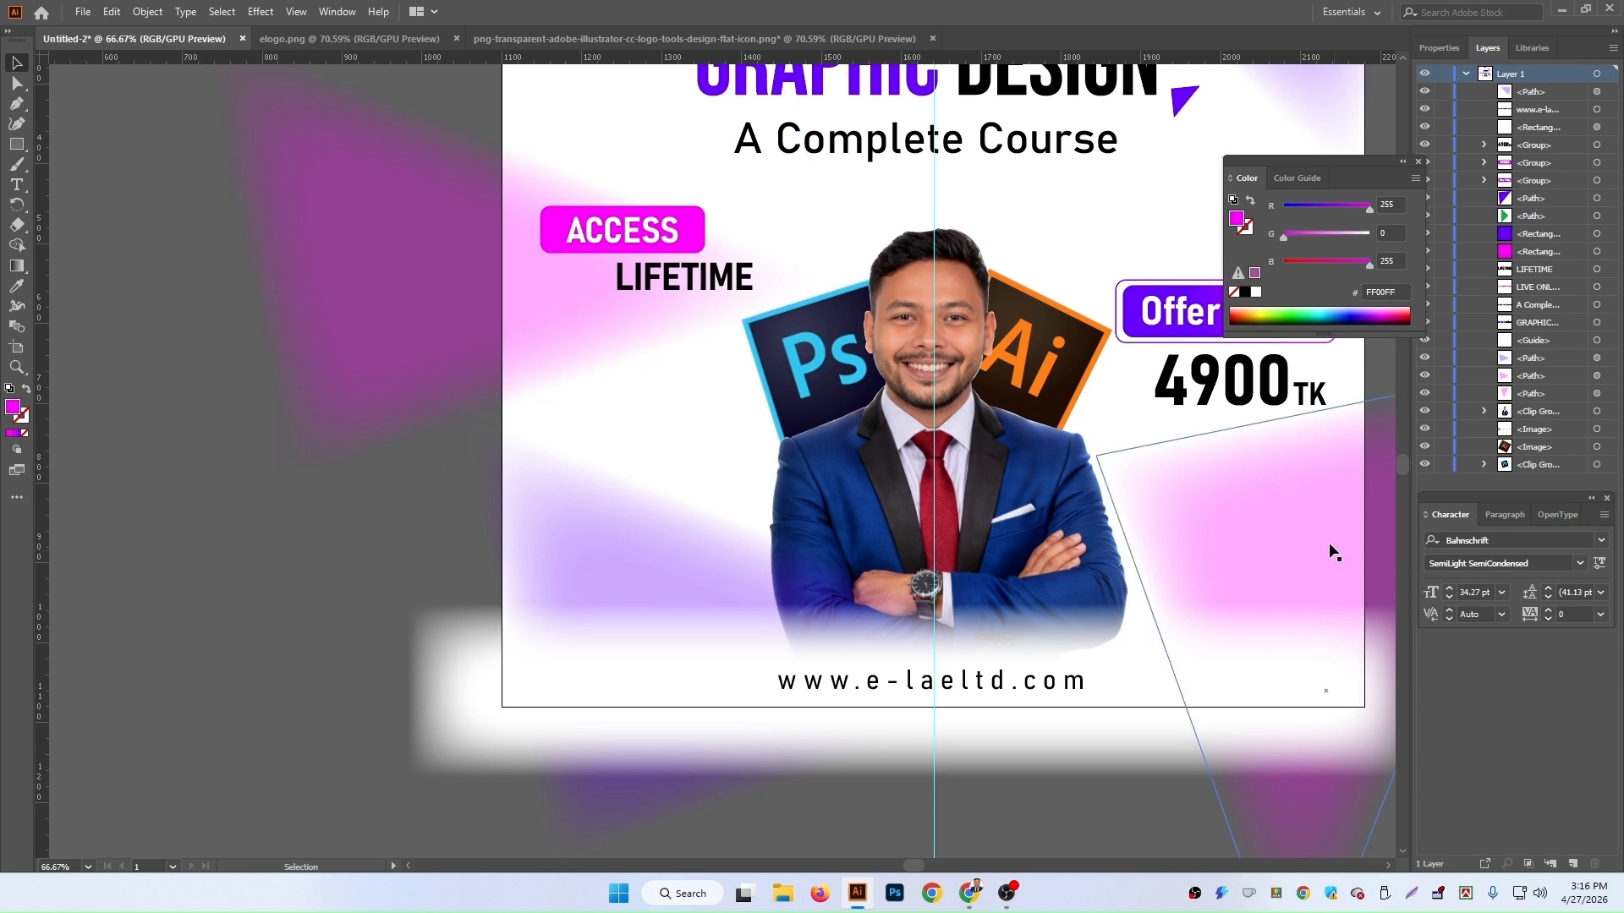
pyautogui.scroll(1, 1334, 543)
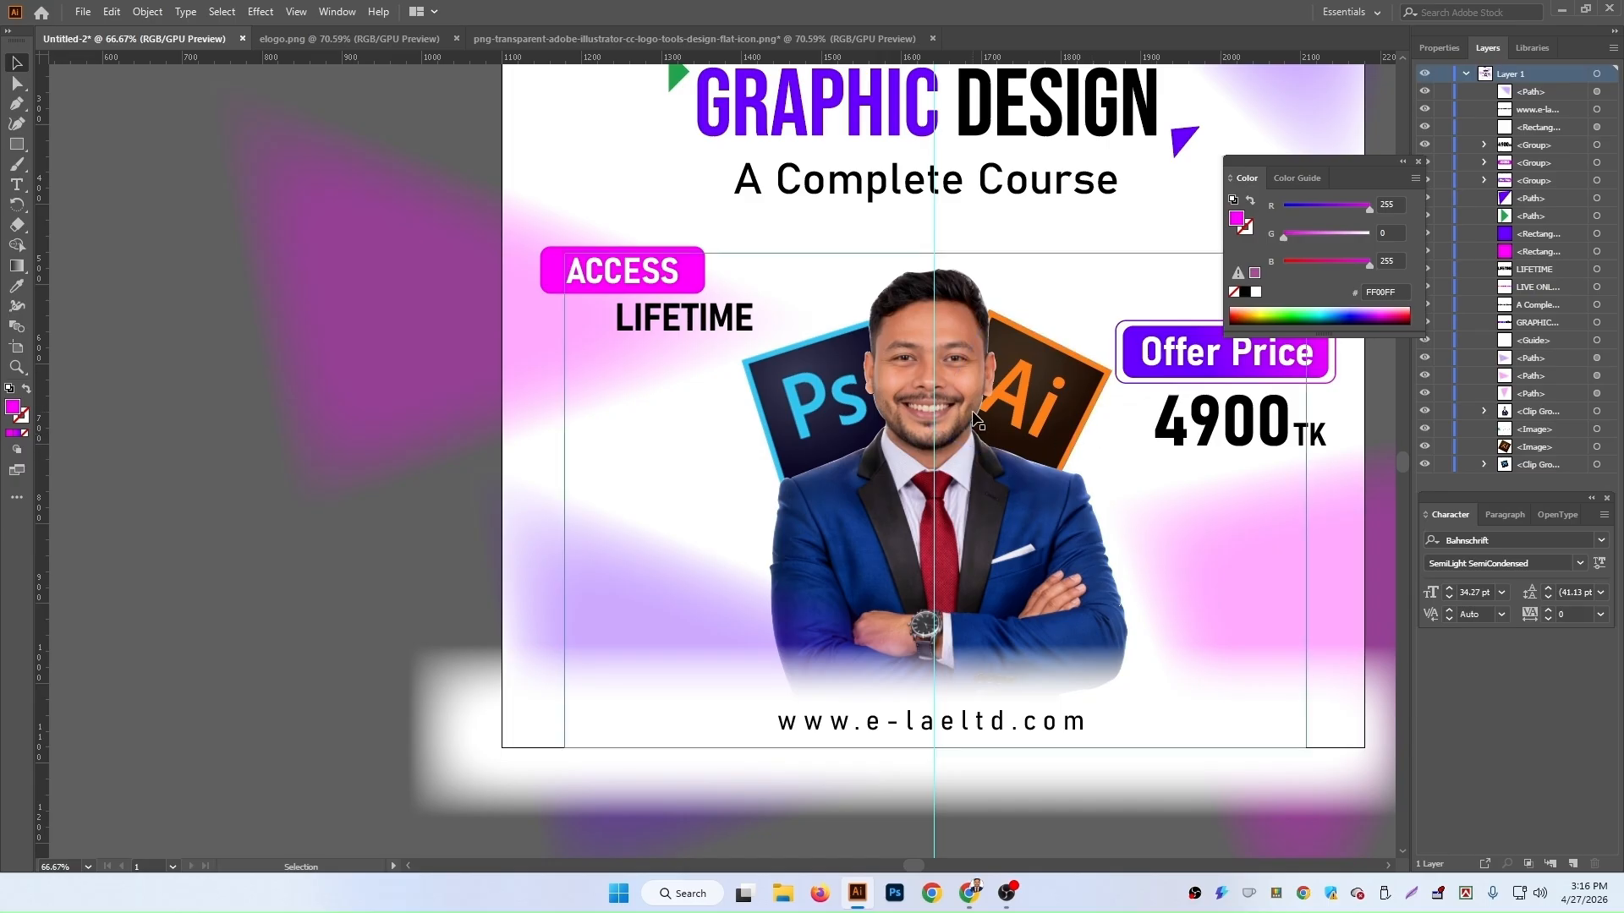
pyautogui.moveTo(1120, 603); pyautogui.dragTo(848, 533)
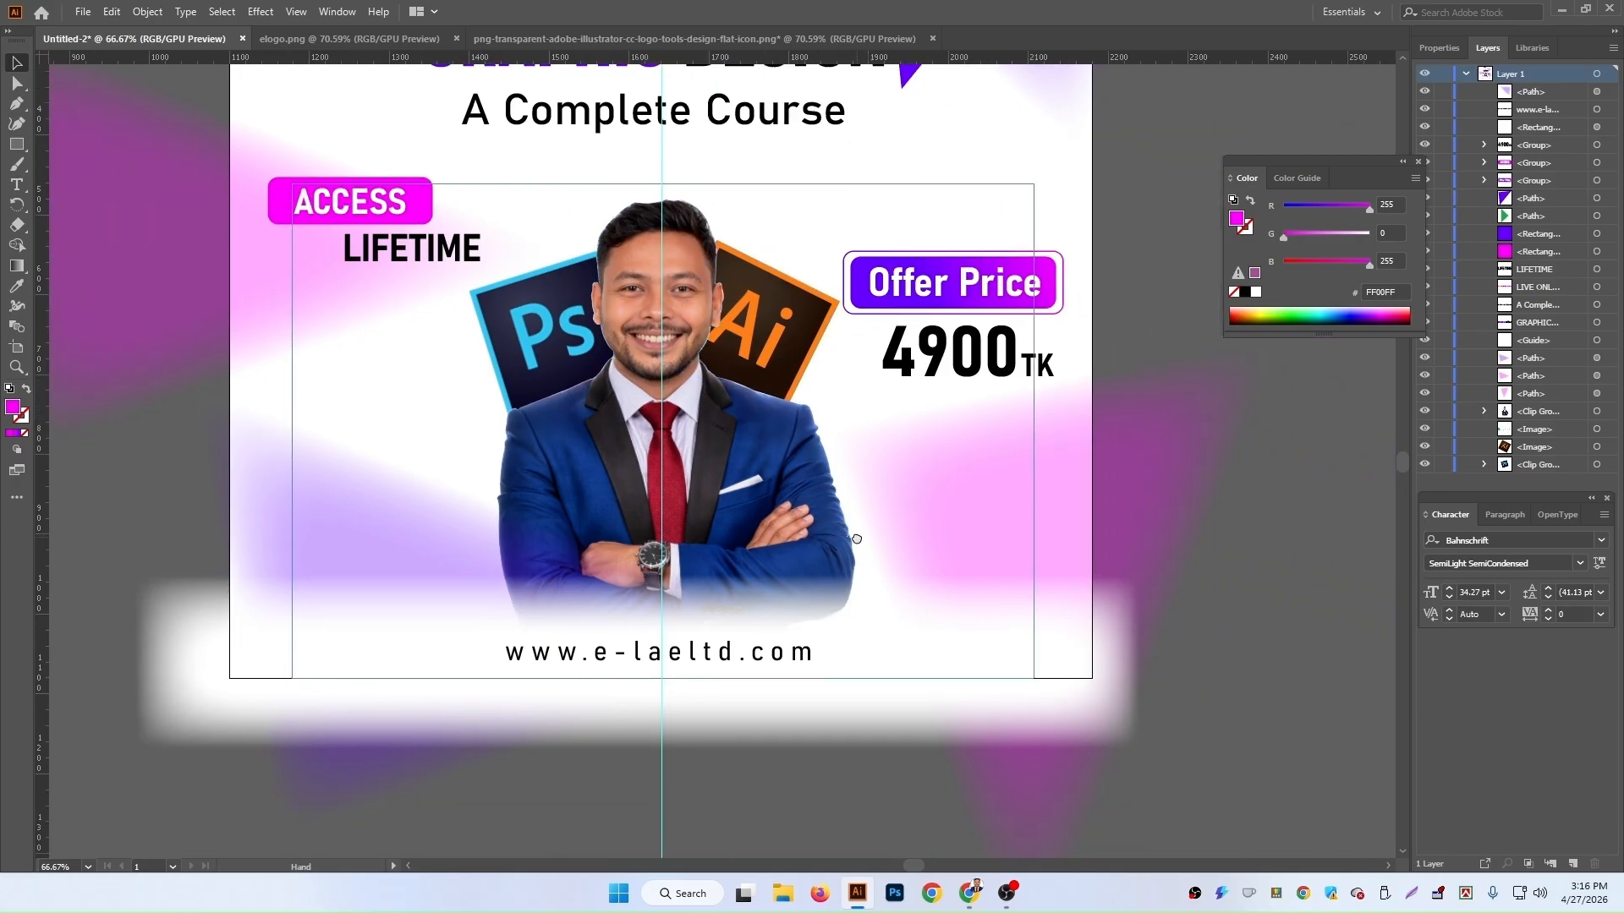
# Step: Draw a circle about 140 px wide beside the artboard with the Ellipse tool
pyautogui.moveTo(16, 144); pyautogui.dragTo(88, 164)
pyautogui.moveTo(1120, 265); pyautogui.dragTo(867, 330)
pyautogui.moveTo(933, 227); pyautogui.dragTo(1046, 338)
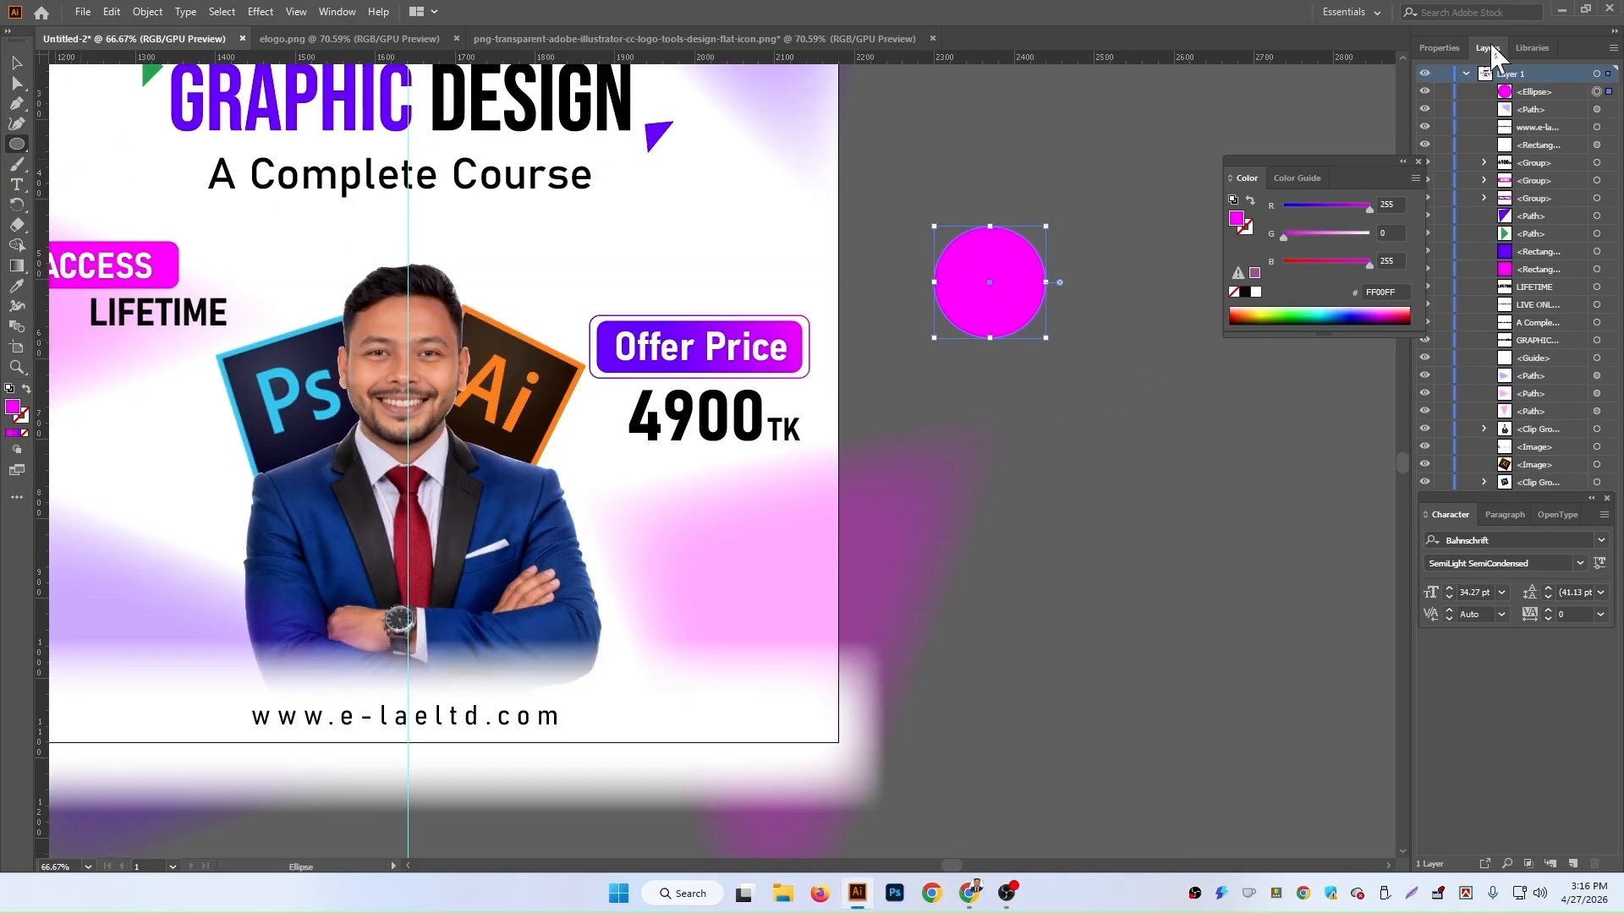
# Step: Fill the circle with yellow FFC400
pyautogui.click(1442, 48)
pyautogui.moveTo(1336, 234); pyautogui.dragTo(1259, 269)
pyautogui.moveTo(1364, 233); pyautogui.dragTo(1348, 234)
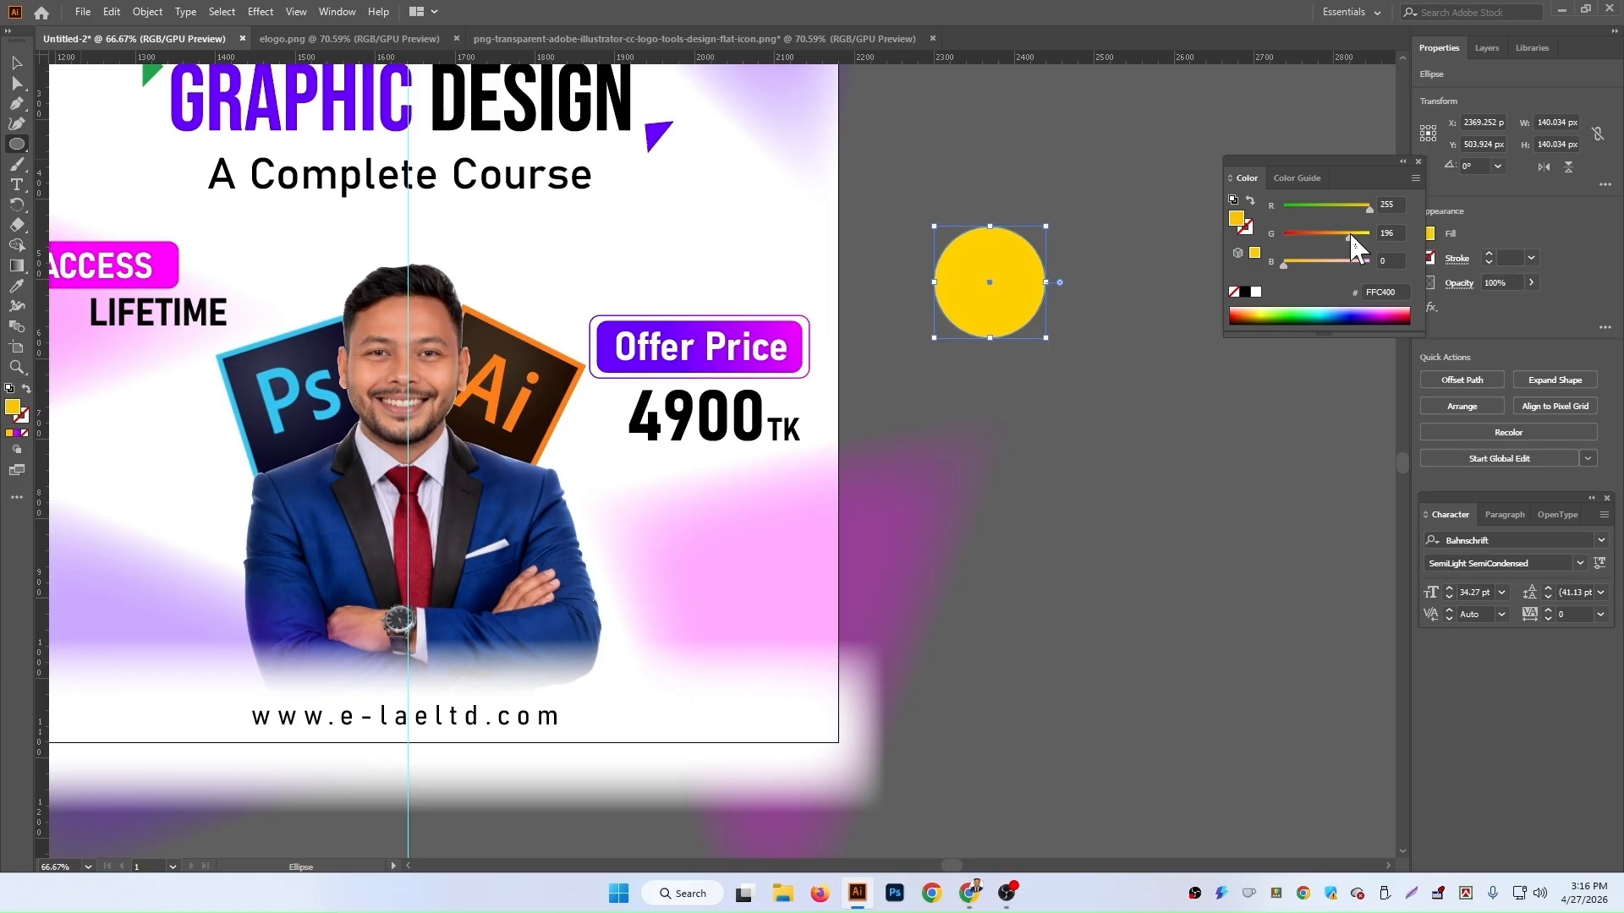
# Step: Apply a Feather effect with a 65 px radius to the yellow circle
pyautogui.click(1157, 465)
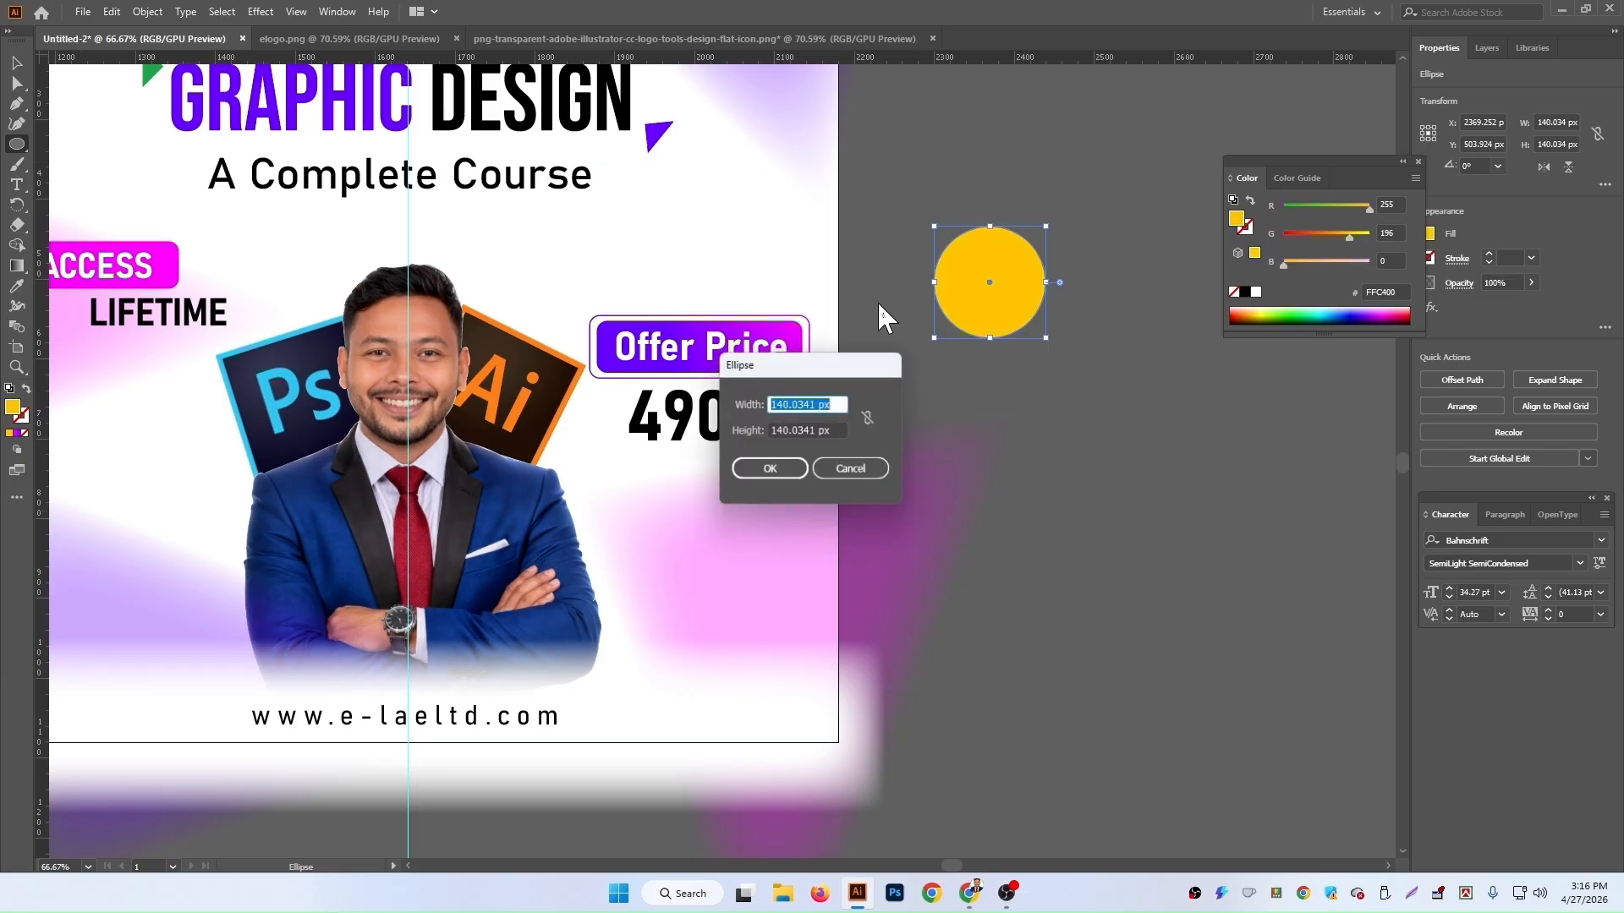
pyautogui.click(842, 469)
pyautogui.click(17, 63)
pyautogui.click(261, 12)
pyautogui.moveTo(337, 205)
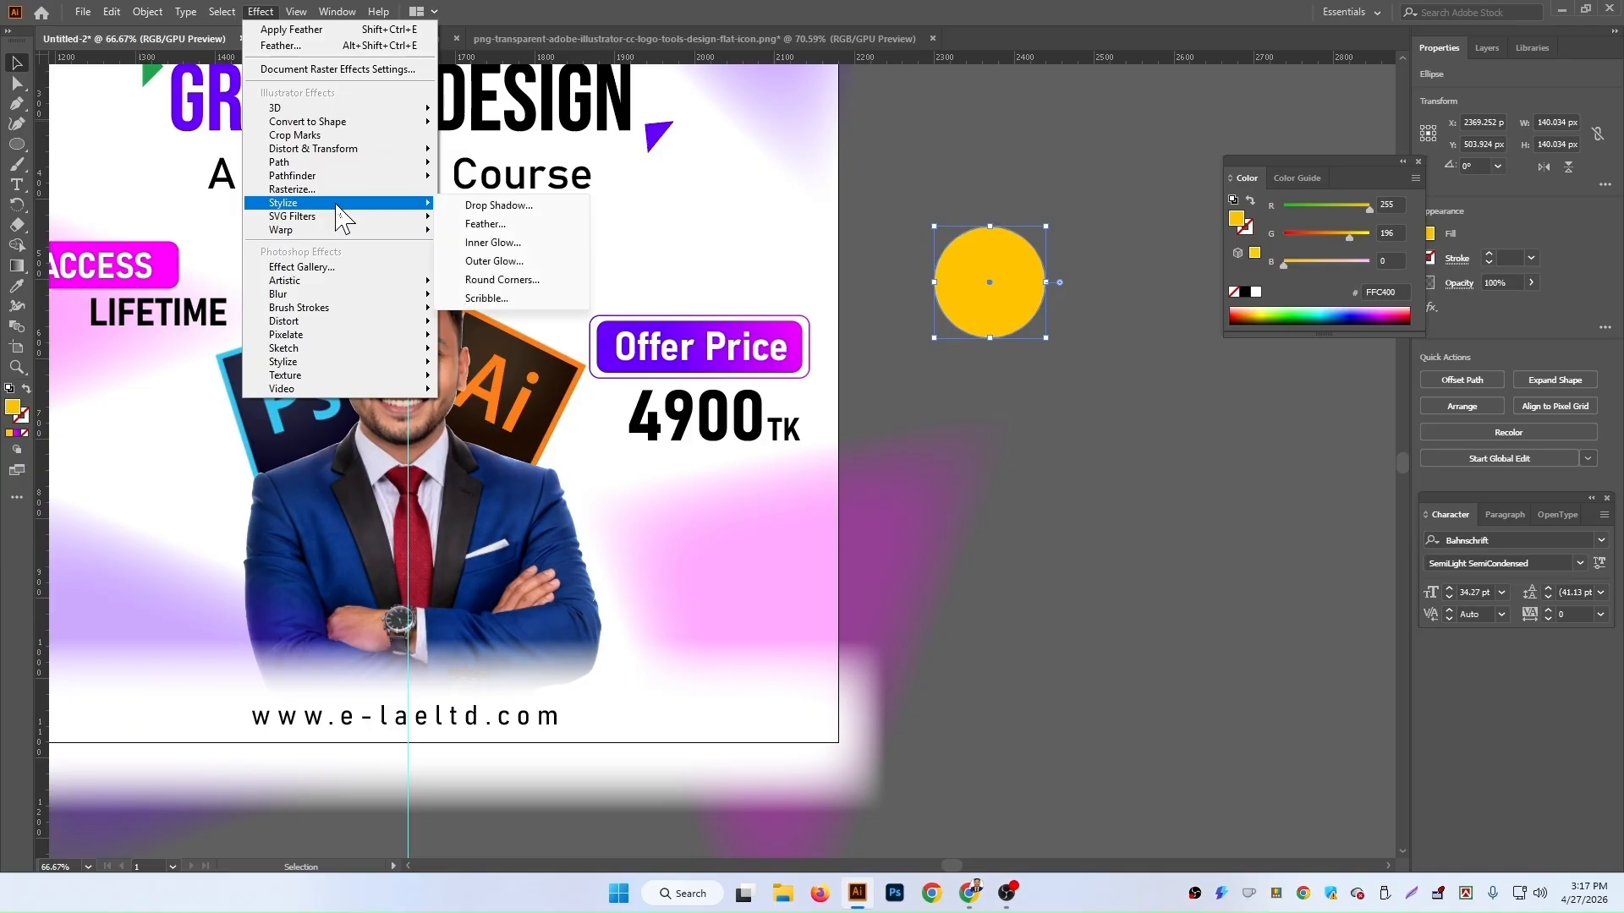
pyautogui.click(511, 224)
pyautogui.click(1046, 674)
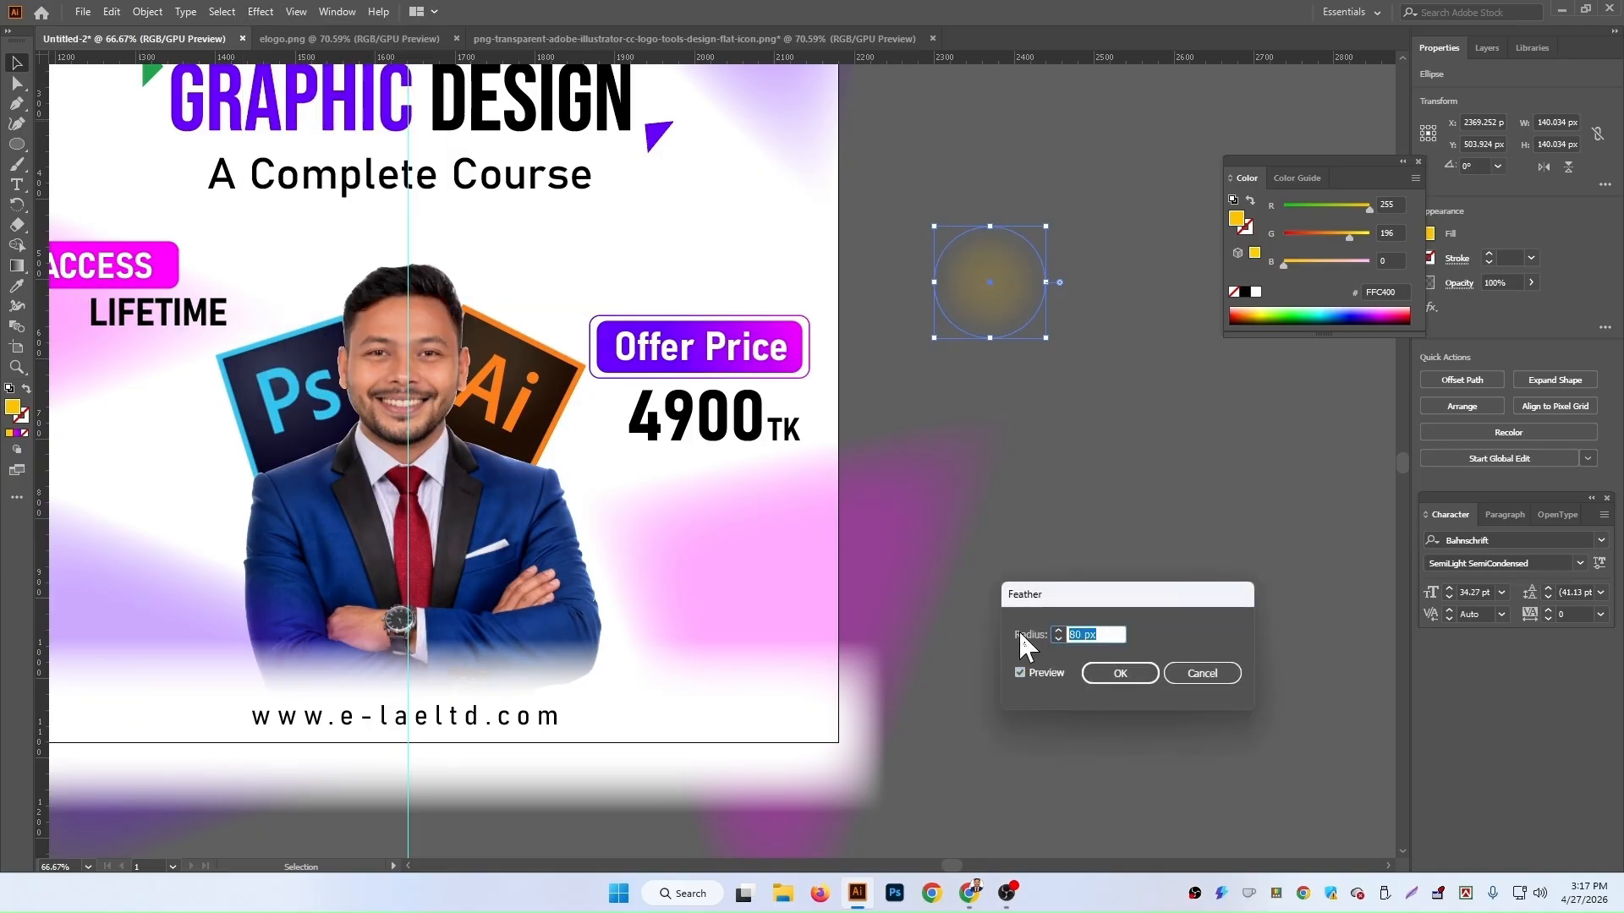
pyautogui.write('65')
pyautogui.press('Return')
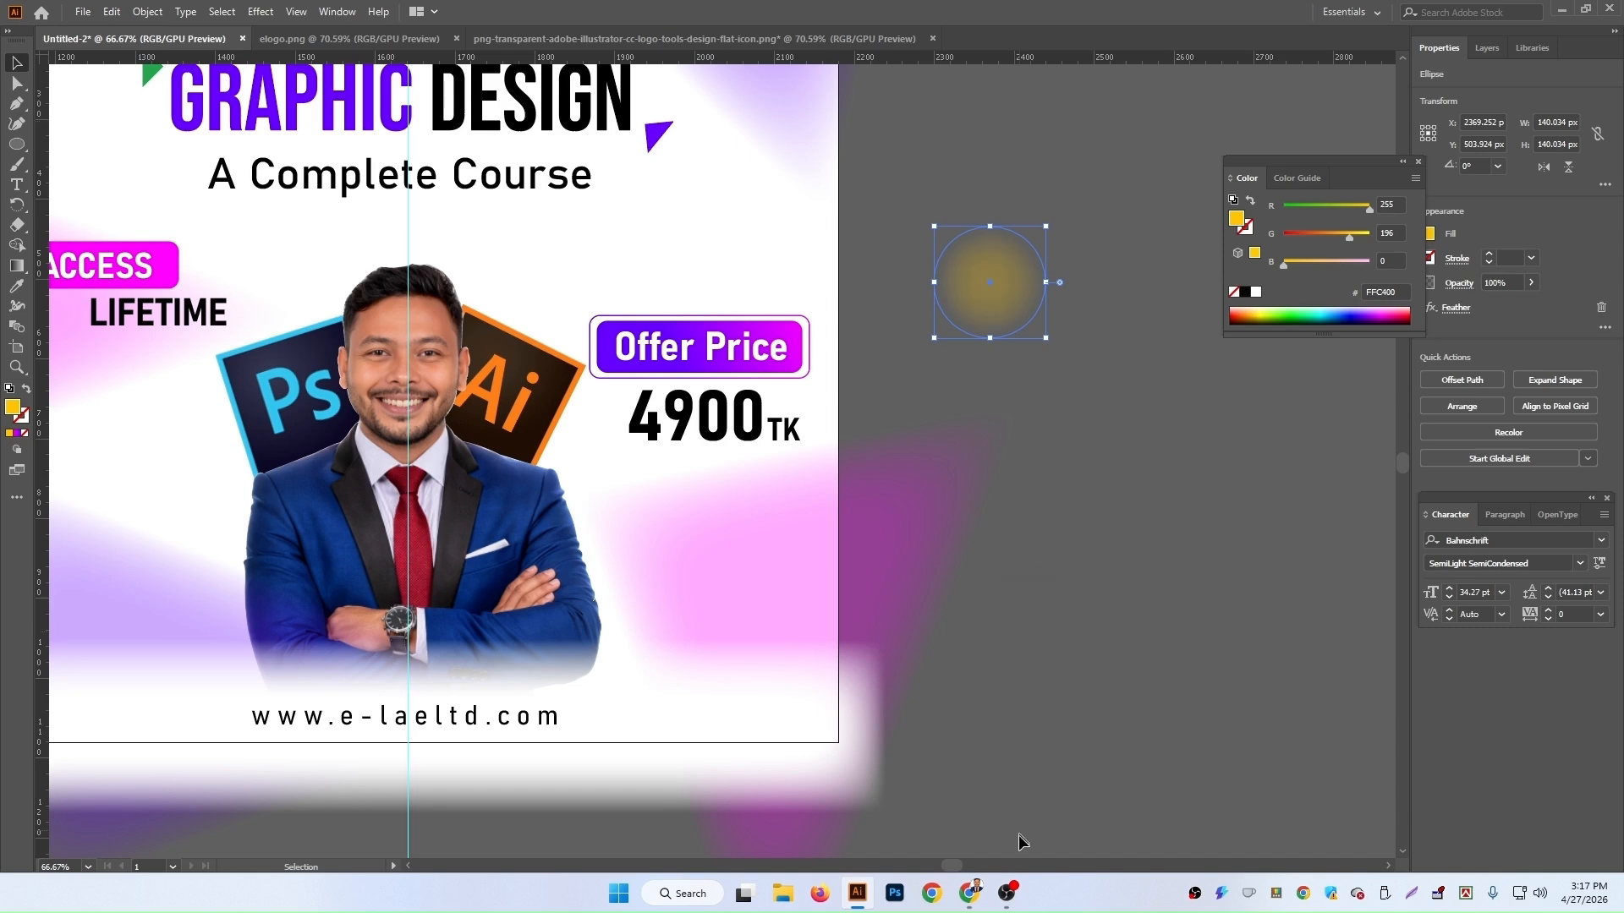
# Step: Move the feathered yellow circle onto the Ai logo and lower its opacity
pyautogui.moveTo(1011, 270); pyautogui.dragTo(522, 398)
pyautogui.click(1531, 282)
pyautogui.moveTo(1507, 306); pyautogui.dragTo(1492, 306)
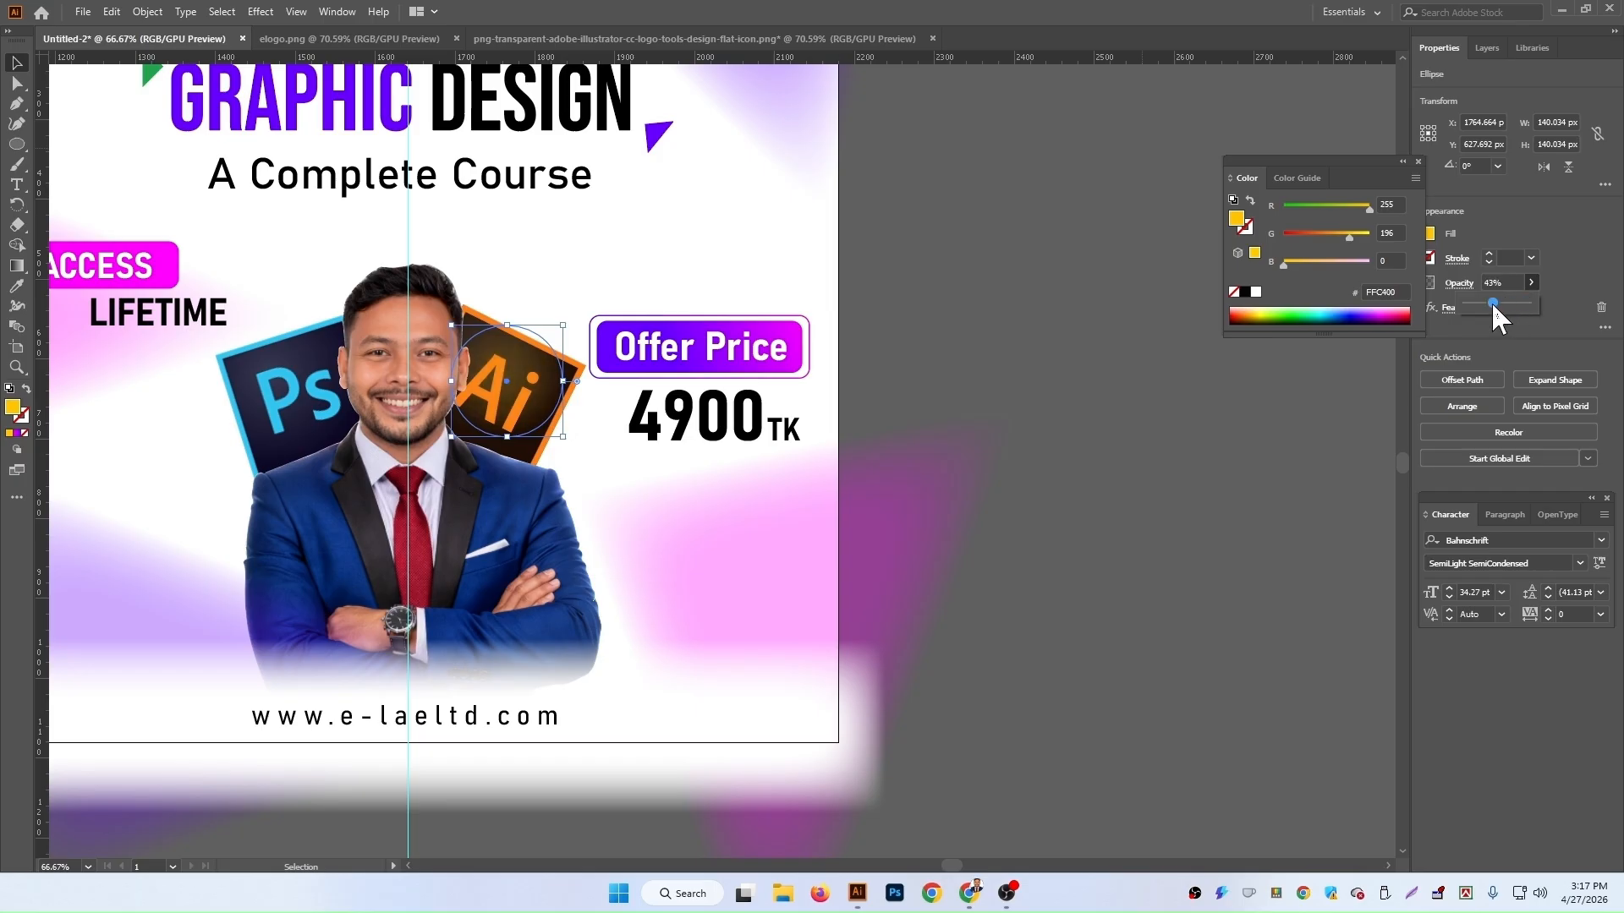
pyautogui.click(496, 386)
pyautogui.moveTo(496, 386); pyautogui.dragTo(491, 399)
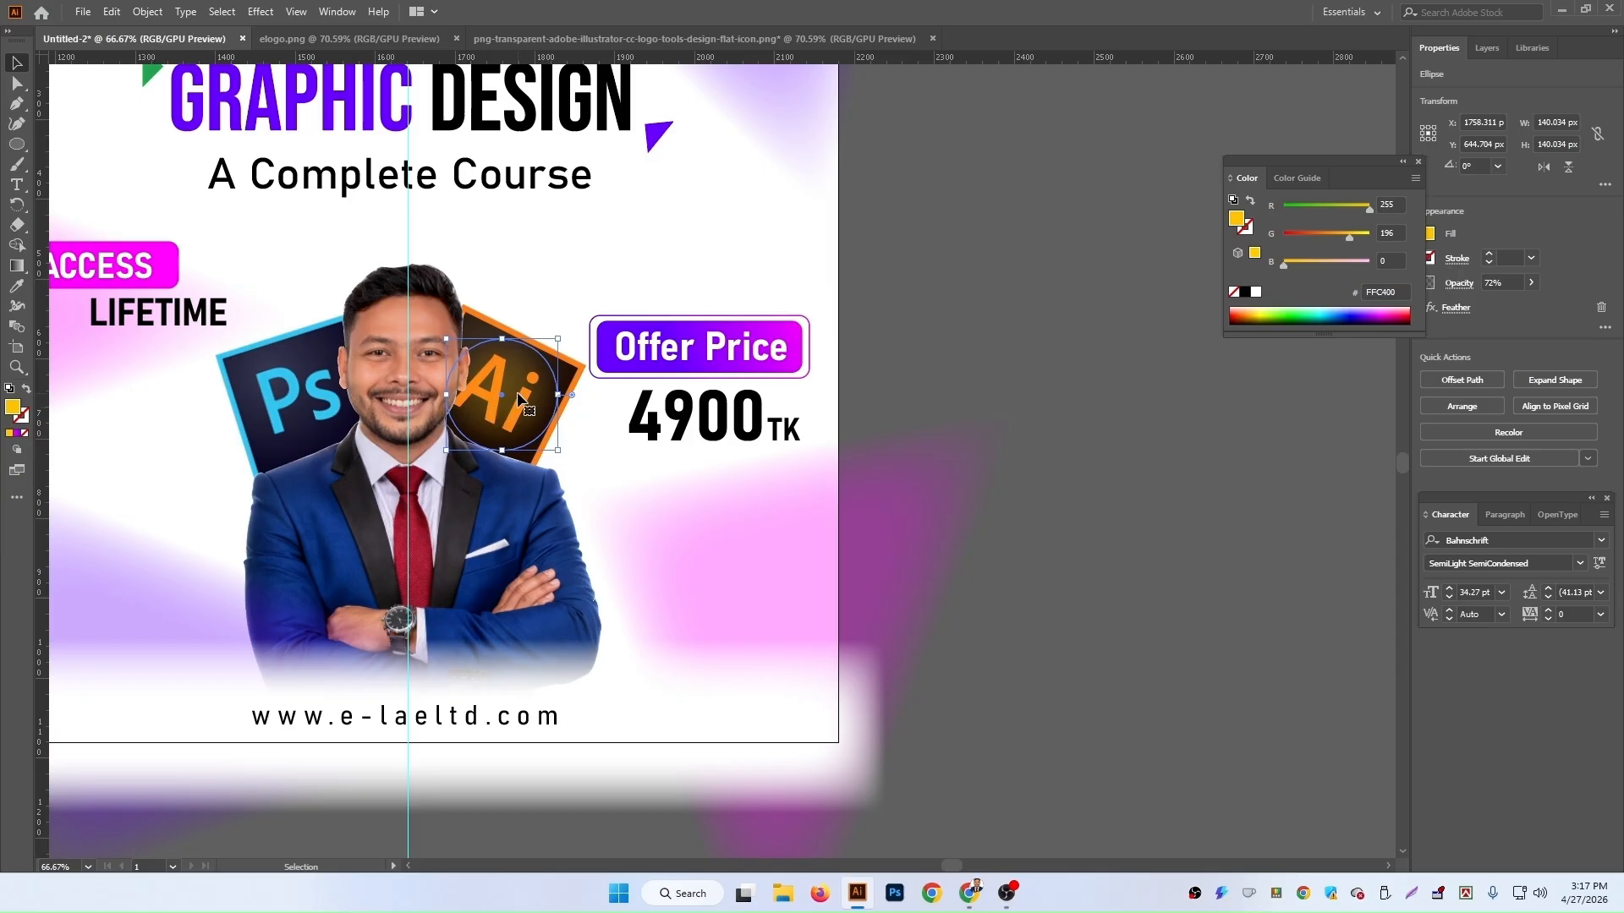
# Step: Move the yellow circle's layer down in the stack so it sits behind the Ai logo image
pyautogui.click(1485, 51)
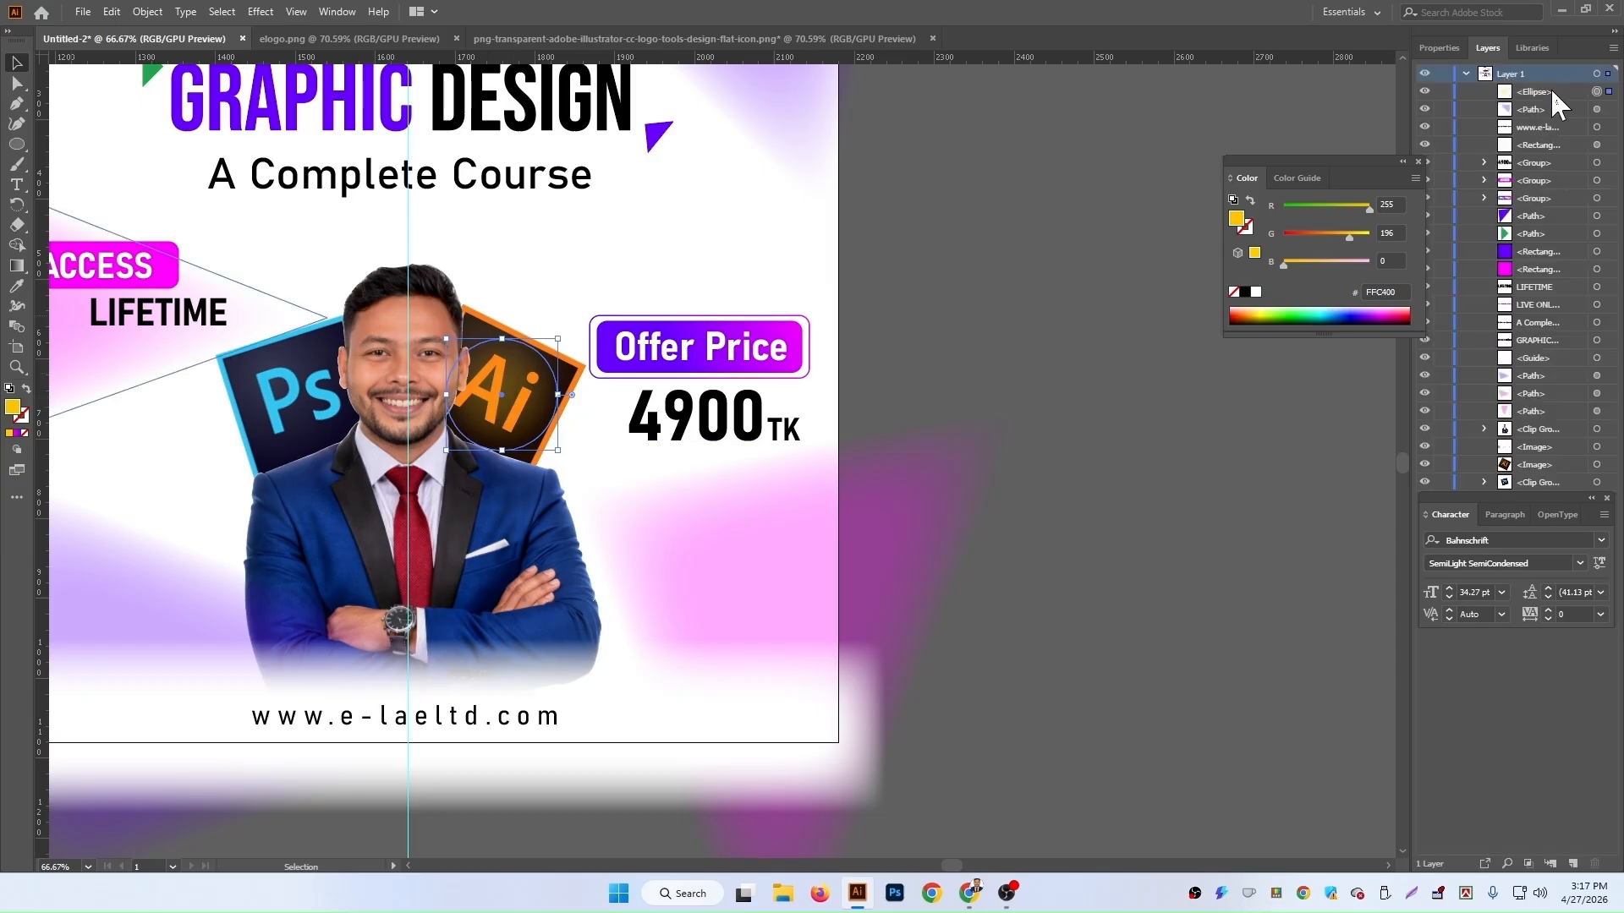
pyautogui.moveTo(1550, 93); pyautogui.dragTo(1558, 456)
pyautogui.click(1215, 437)
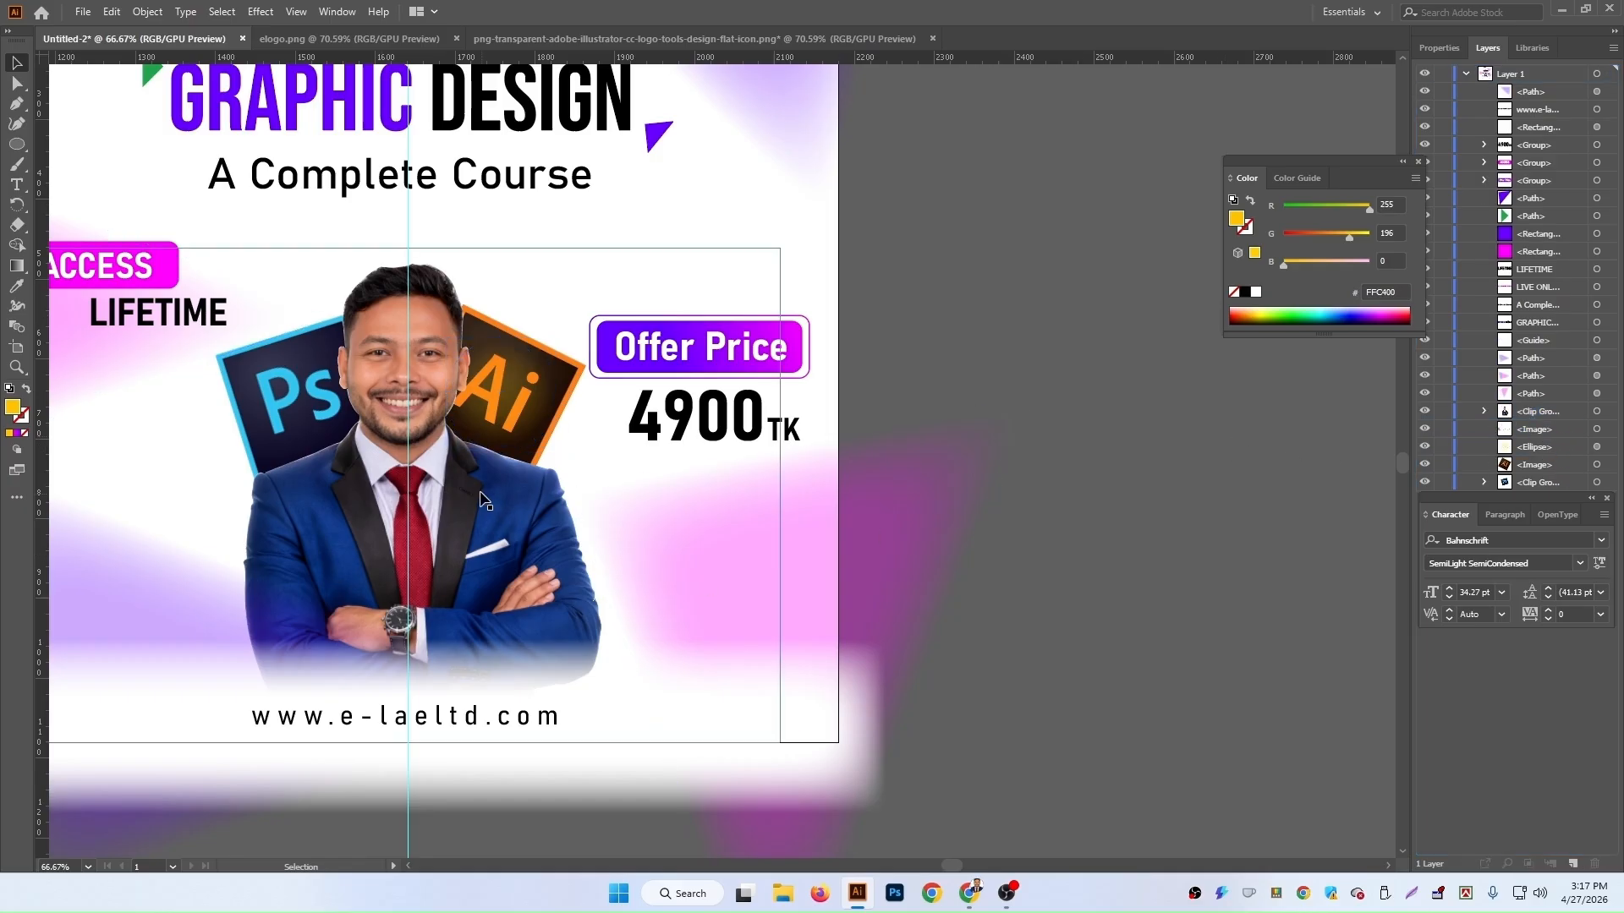
# Step: Duplicate the glowing circle onto the Ps logo and recolor the copy blue 0077FF
pyautogui.click(506, 408)
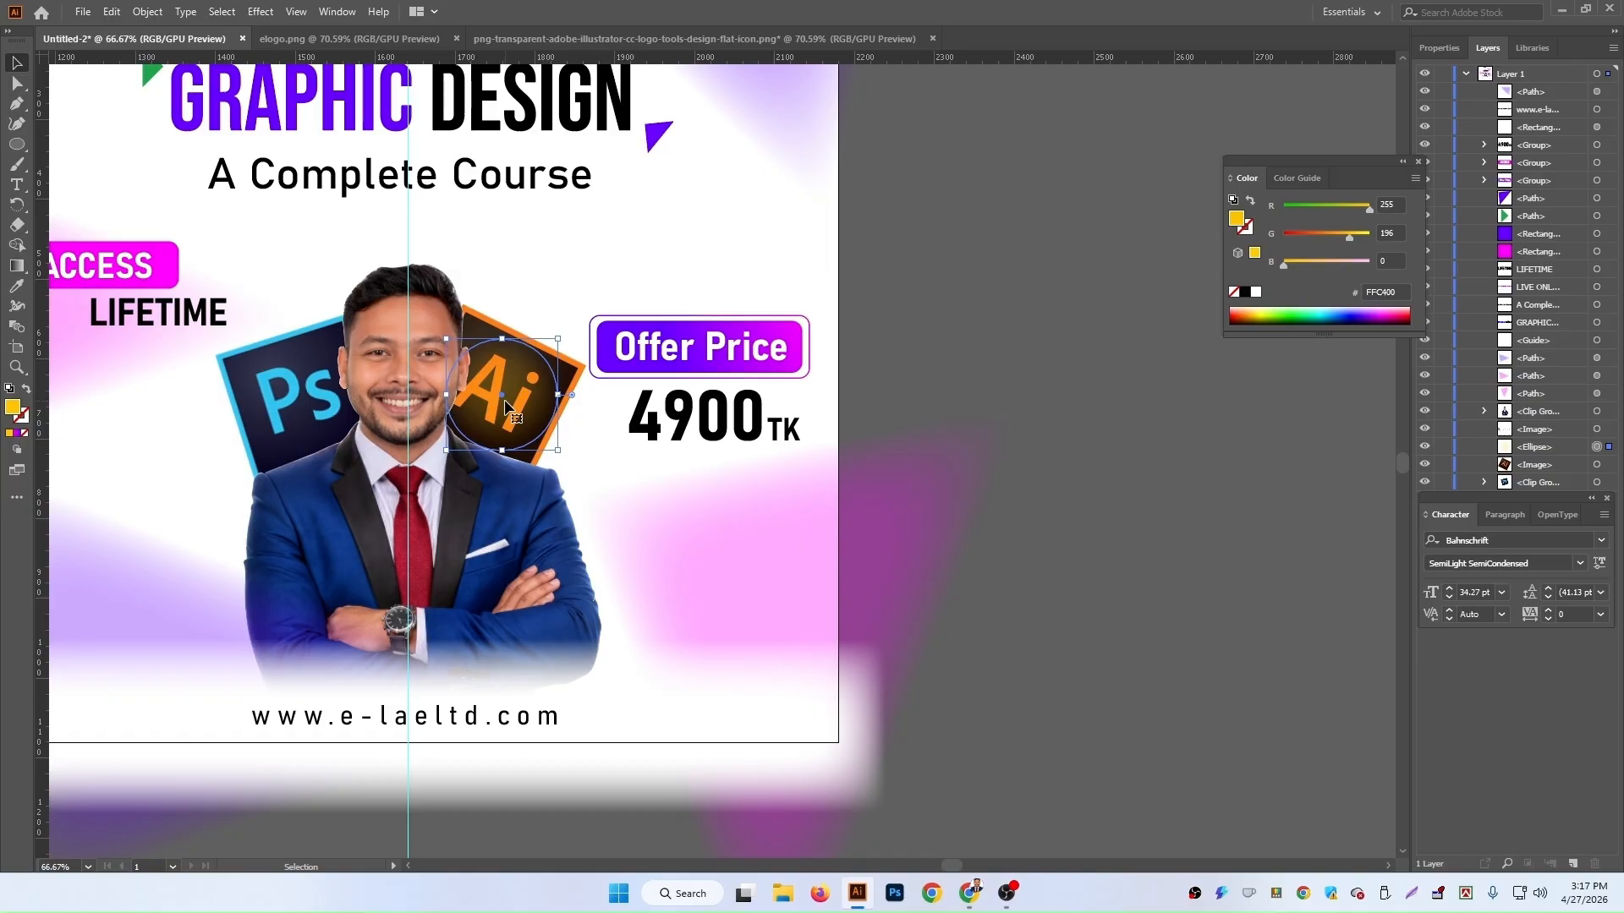
pyautogui.moveTo(494, 399); pyautogui.dragTo(289, 402)
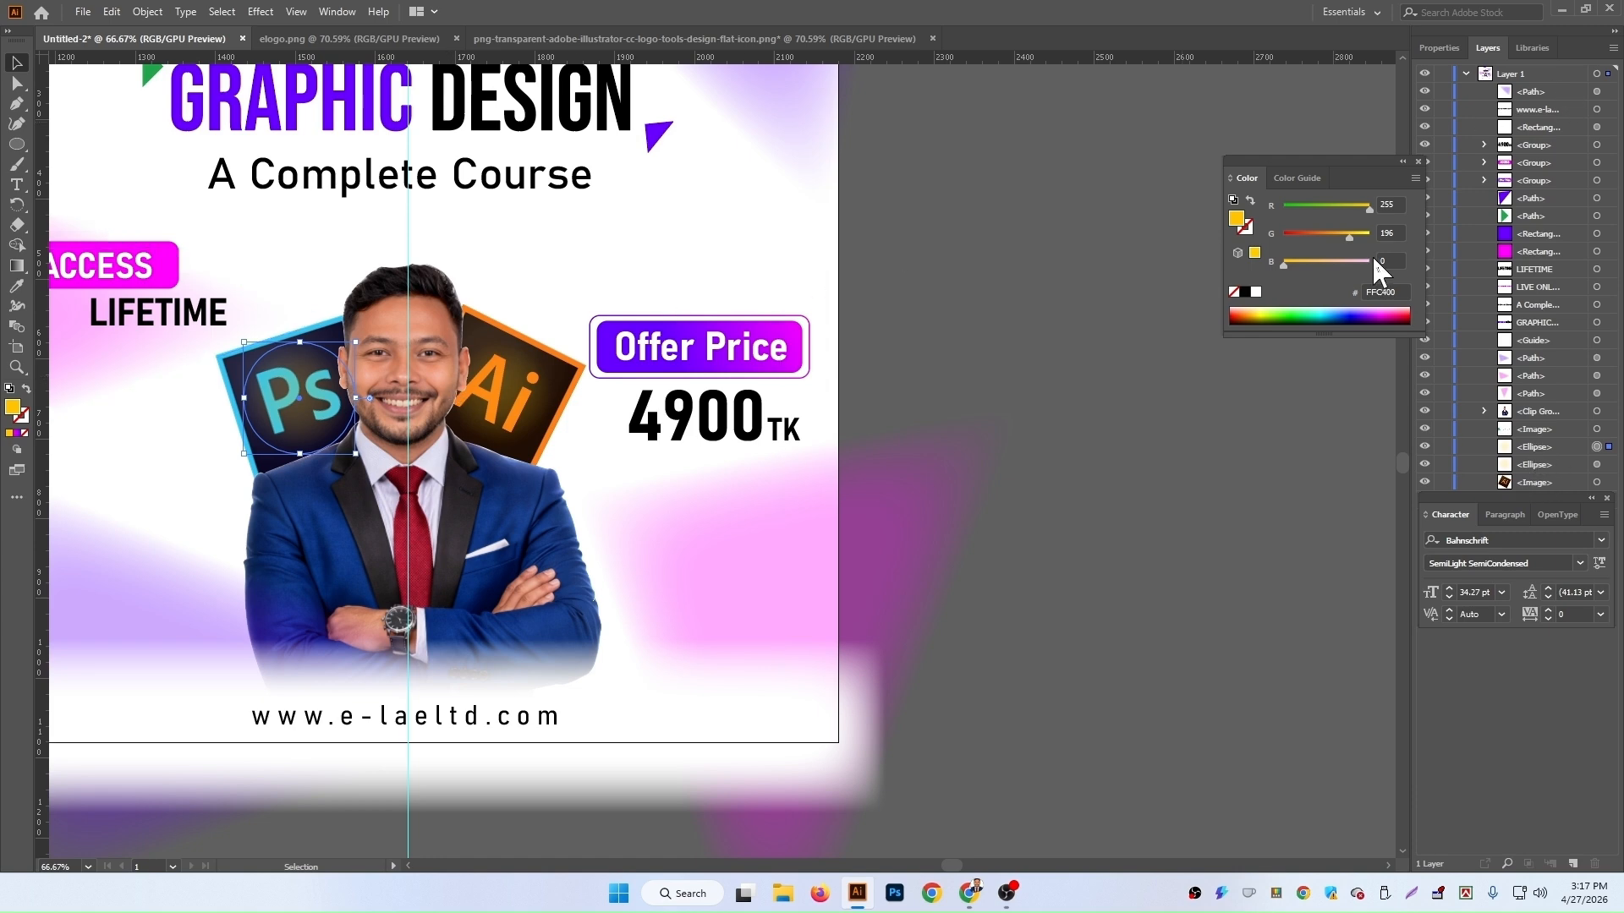
pyautogui.moveTo(1350, 208); pyautogui.dragTo(1323, 236)
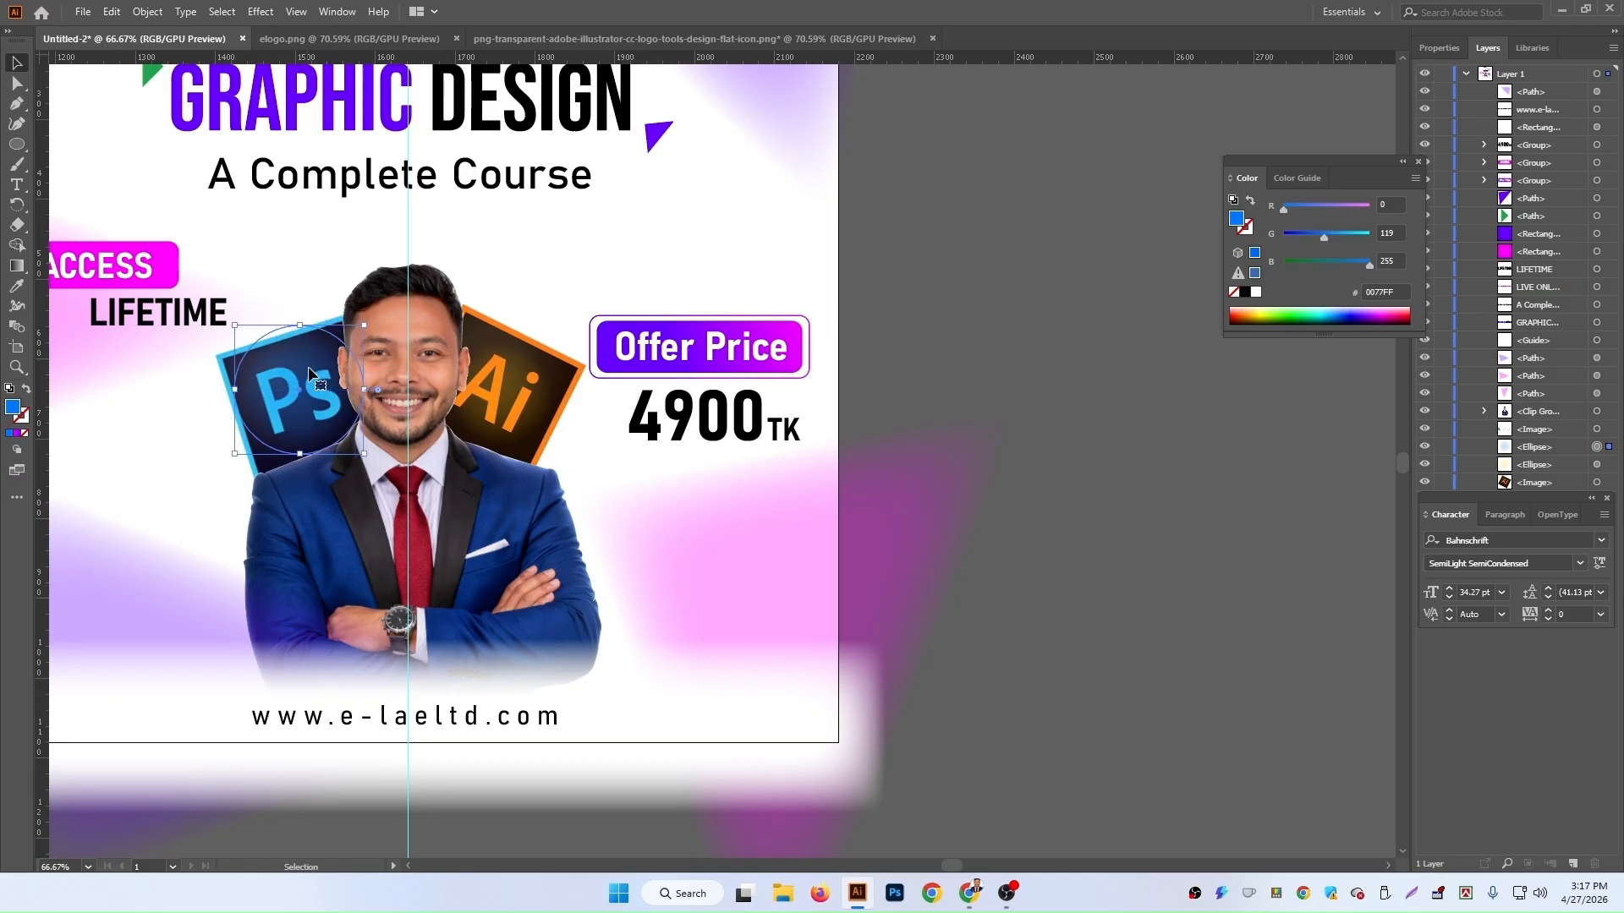
pyautogui.moveTo(297, 376); pyautogui.dragTo(303, 384)
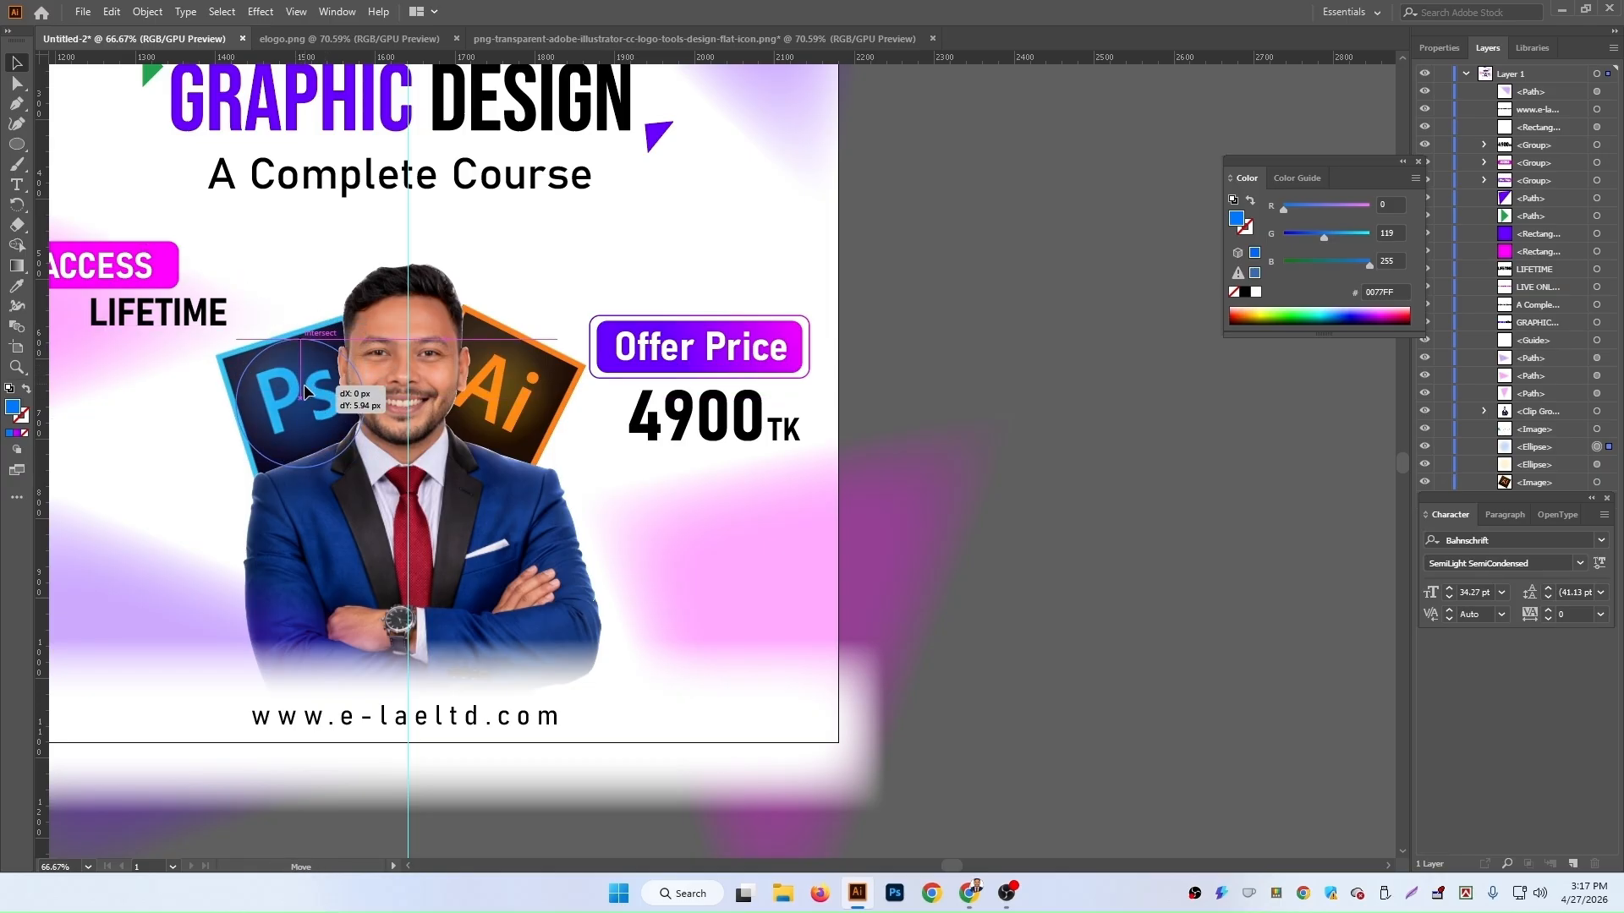
pyautogui.click(901, 464)
pyautogui.click(1163, 489)
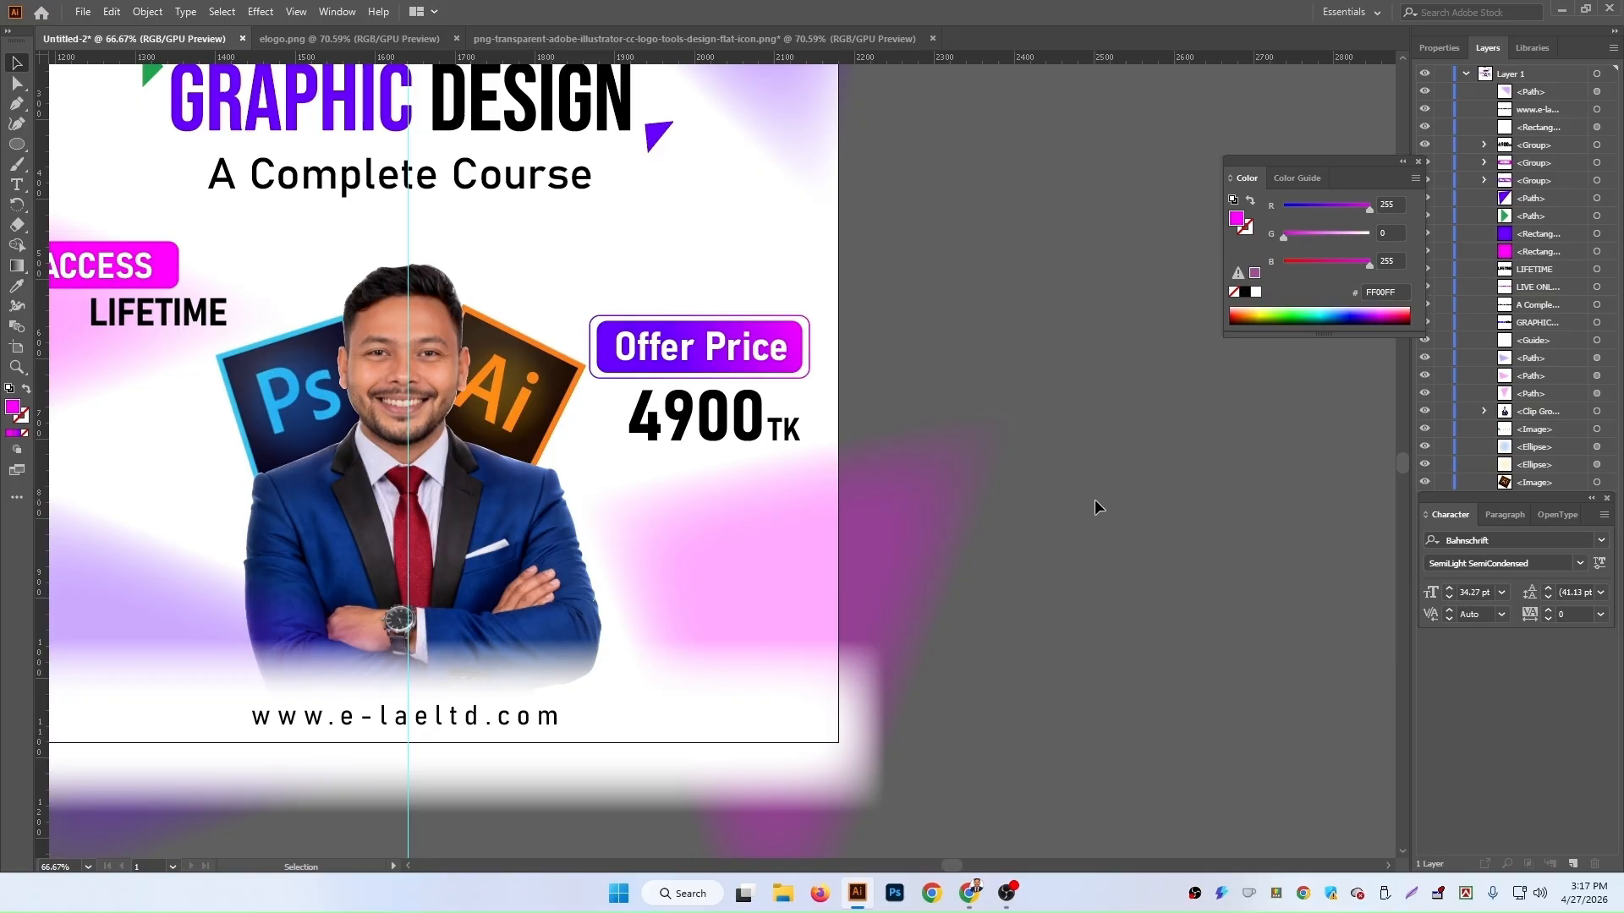
# Step: Delete the vertical guide and the two color swatch squares above the artboard
pyautogui.hotkey('ctrl', '-')
pyautogui.hotkey('ctrl', '-')
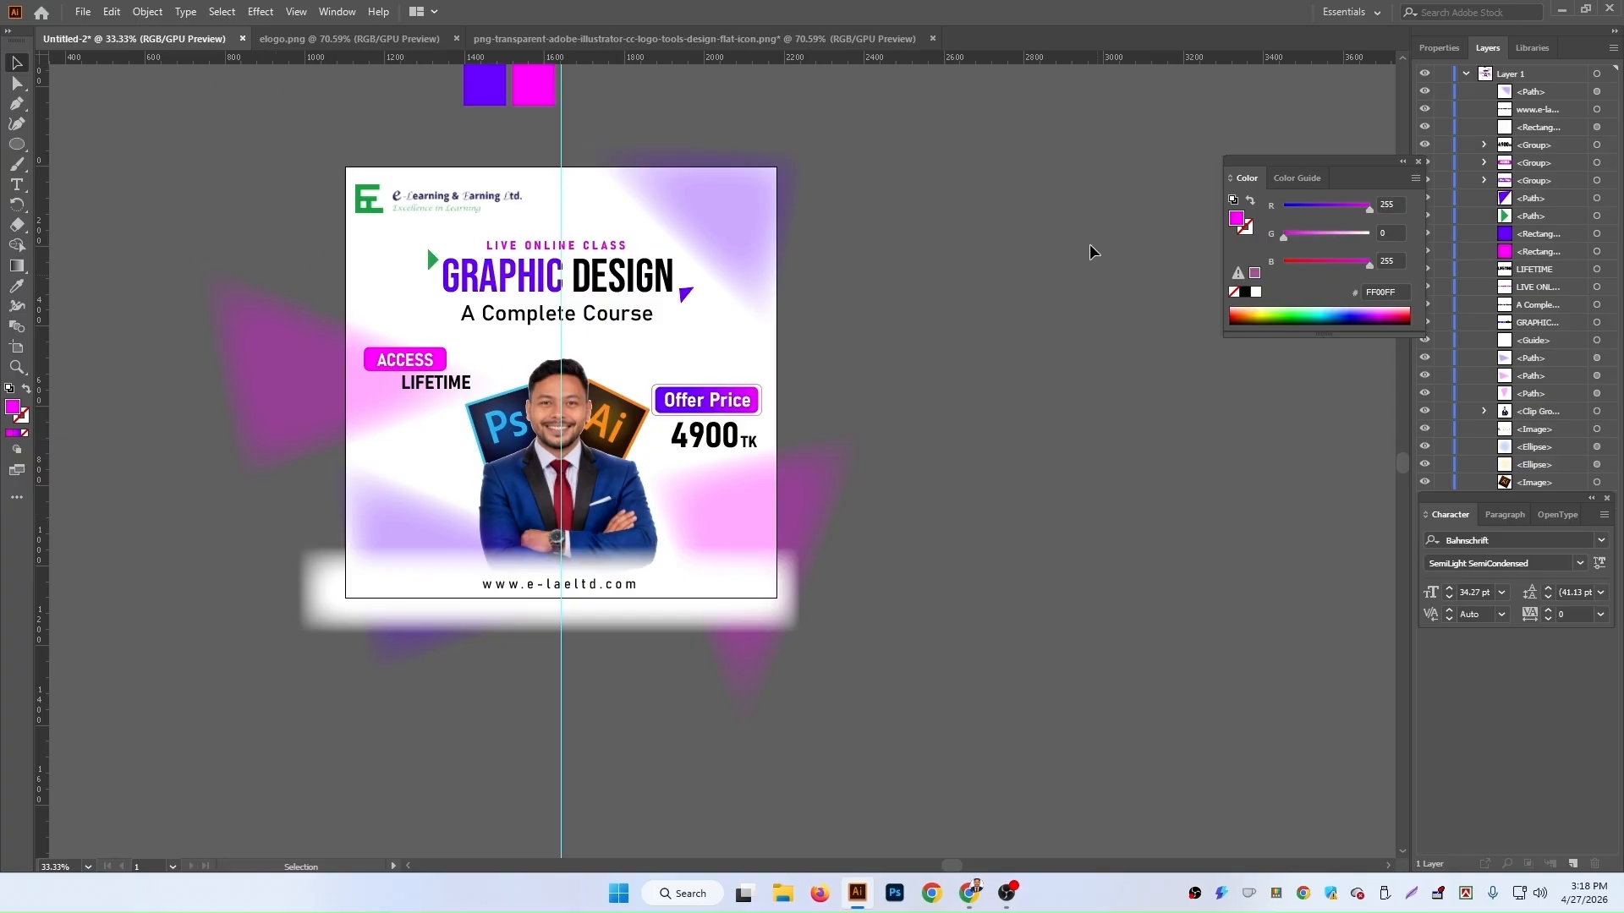
pyautogui.scroll(1, 571, 140)
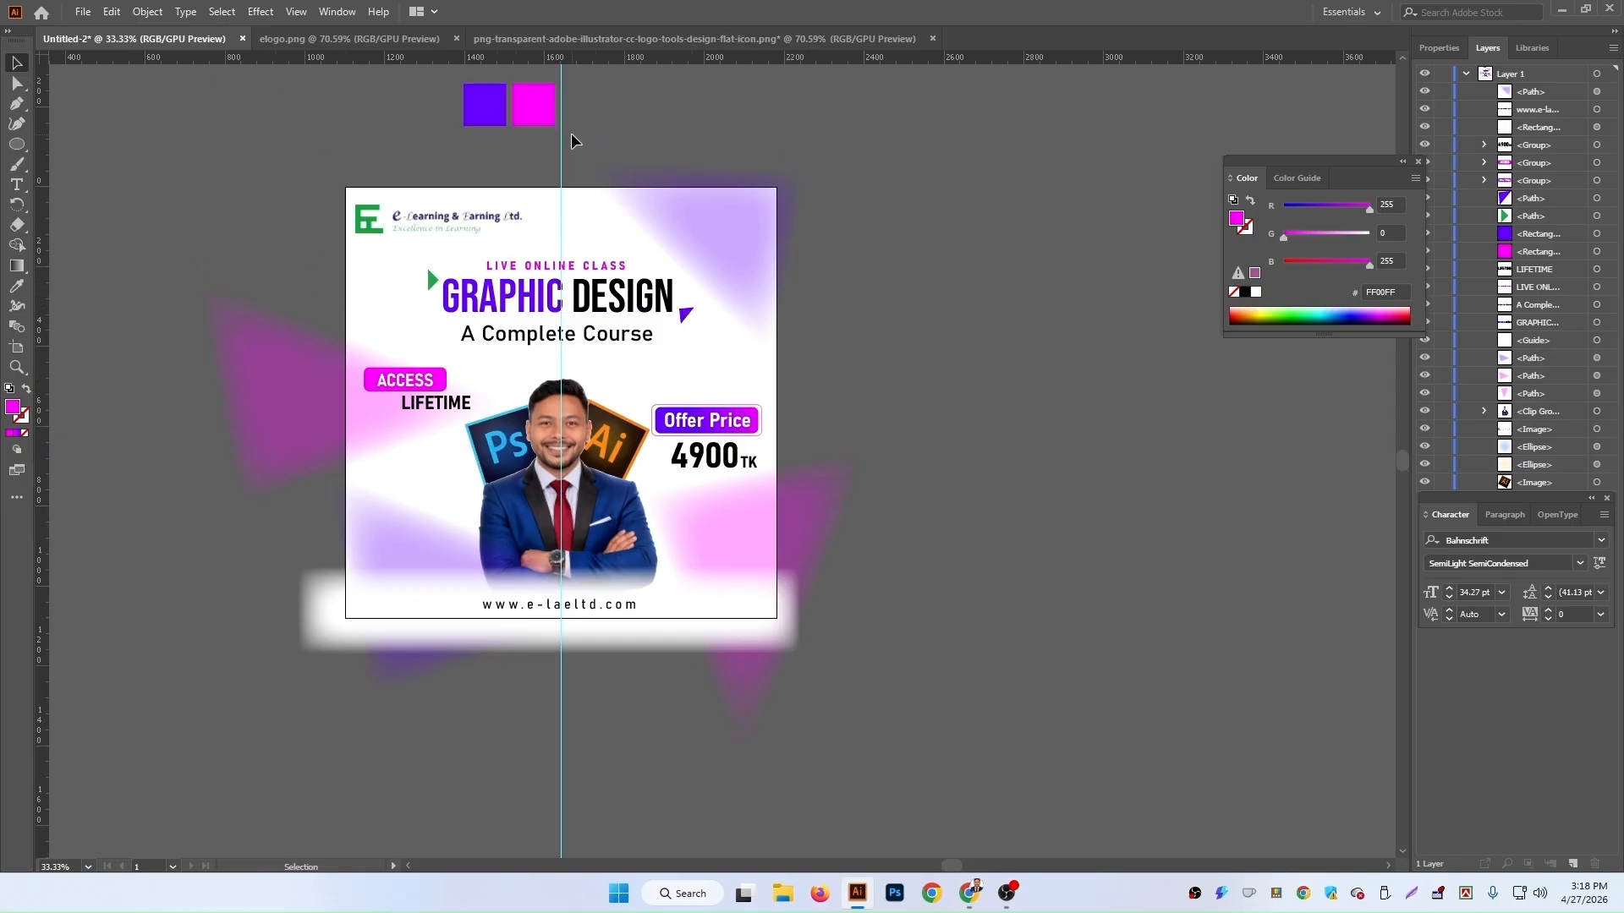
pyautogui.click(561, 159)
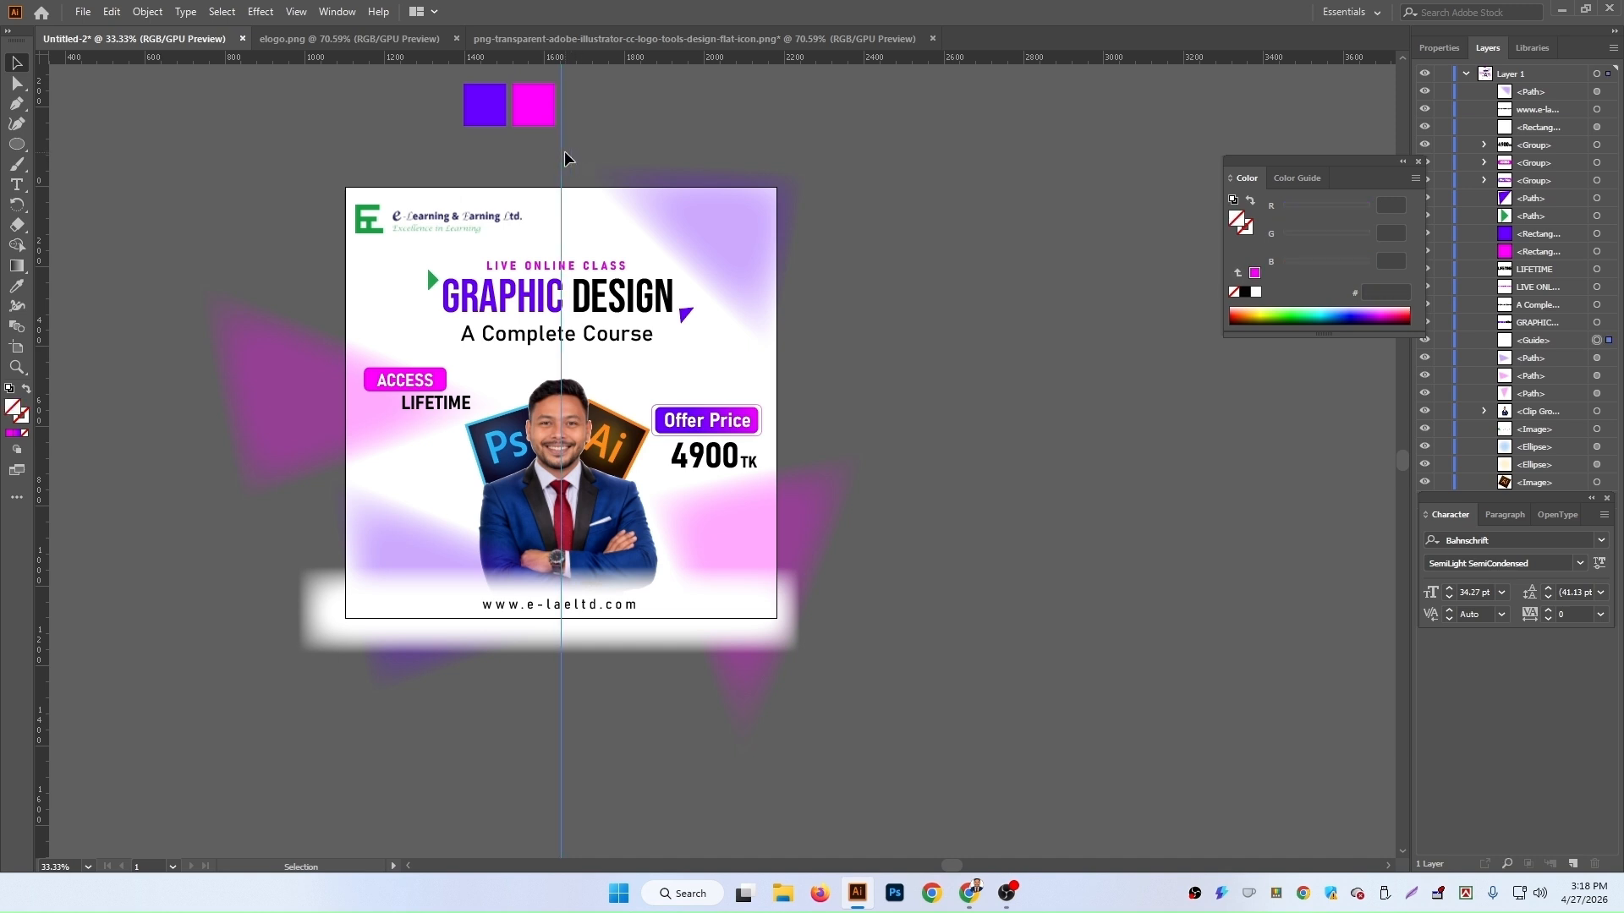
pyautogui.press('Delete')
pyautogui.scroll(4, 486, 122)
pyautogui.moveTo(543, 197); pyautogui.dragTo(546, 200)
pyautogui.press('Delete')
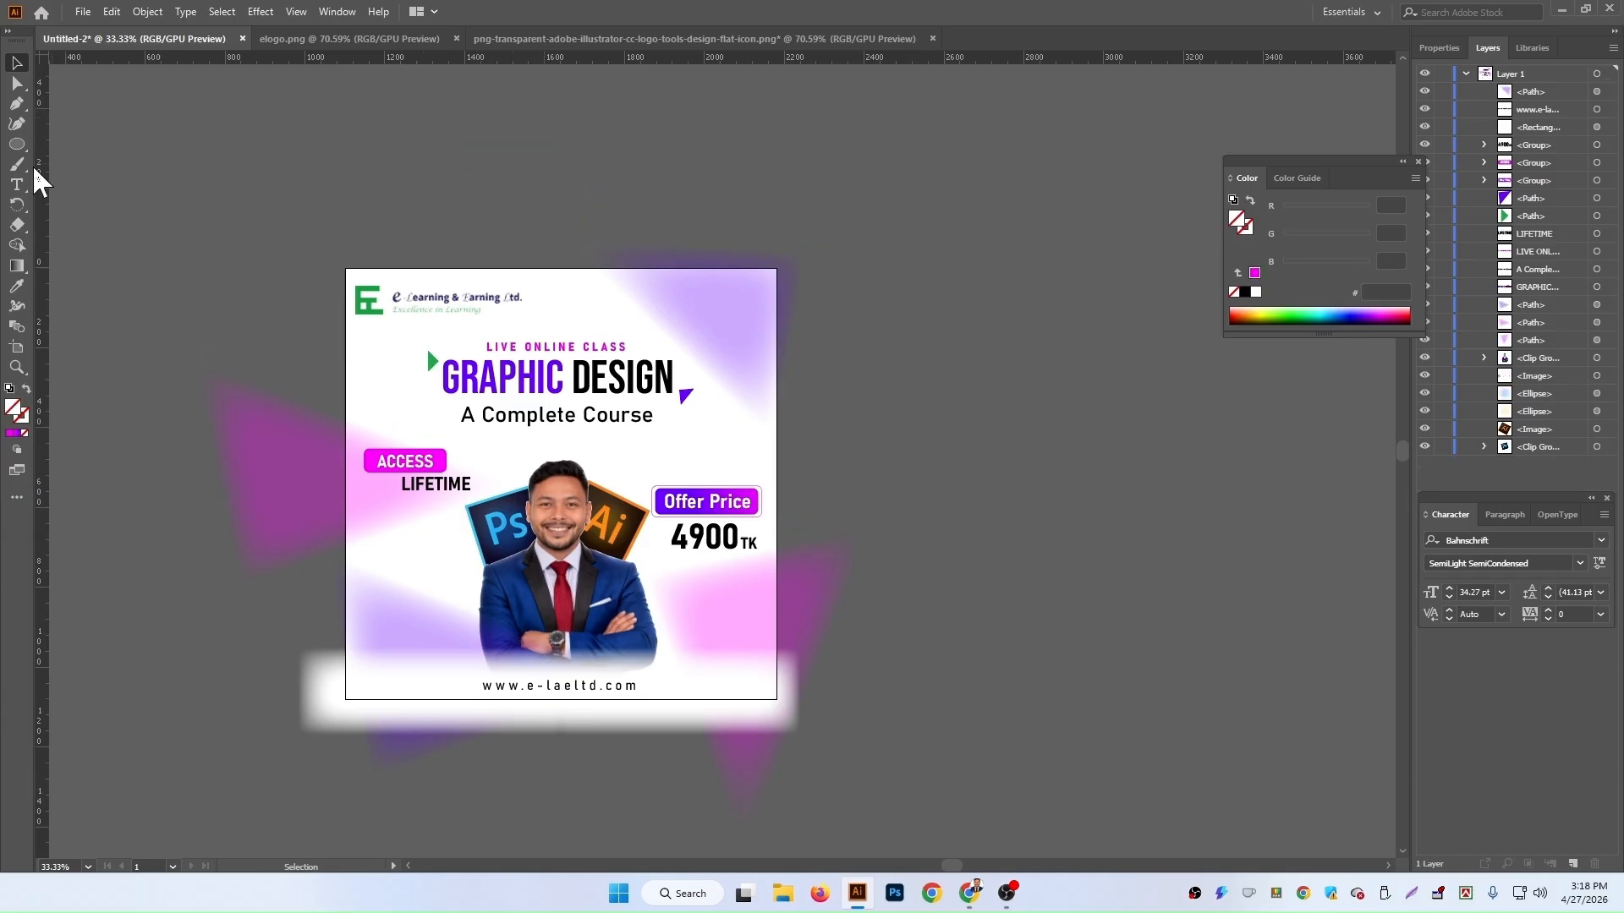
# Step: Create a 1080 × 1080 px rectangle with the Rectangle tool
pyautogui.click(17, 144)
pyautogui.click(119, 145)
pyautogui.click(373, 173)
pyautogui.write('1080')
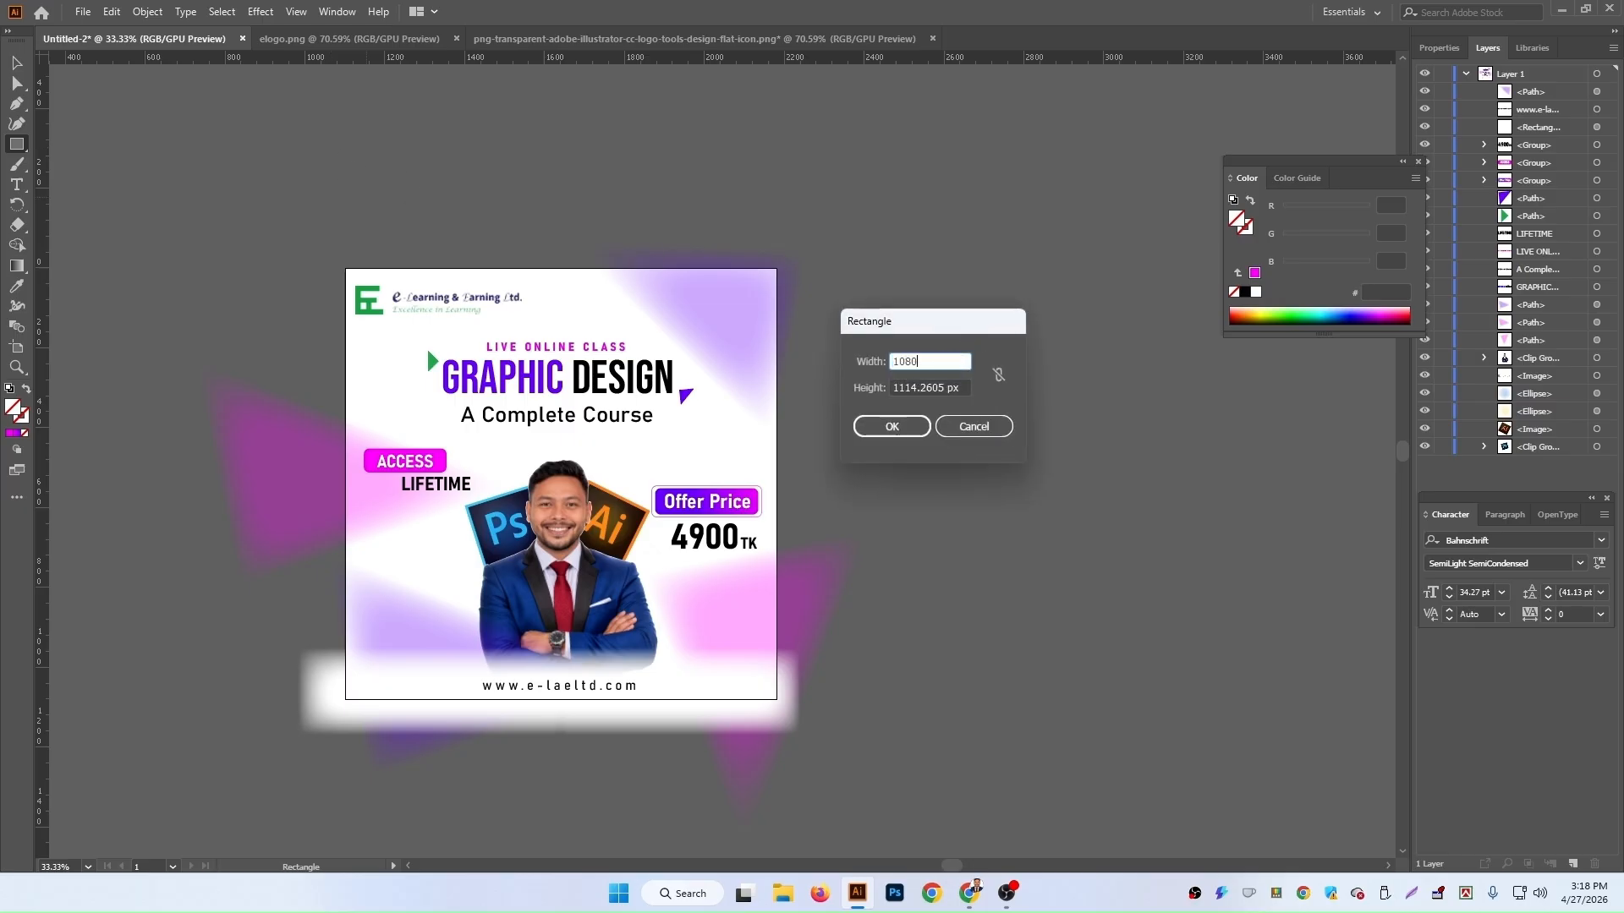
pyautogui.click(926, 387)
pyautogui.tripleClick(926, 387)
pyautogui.write('1')
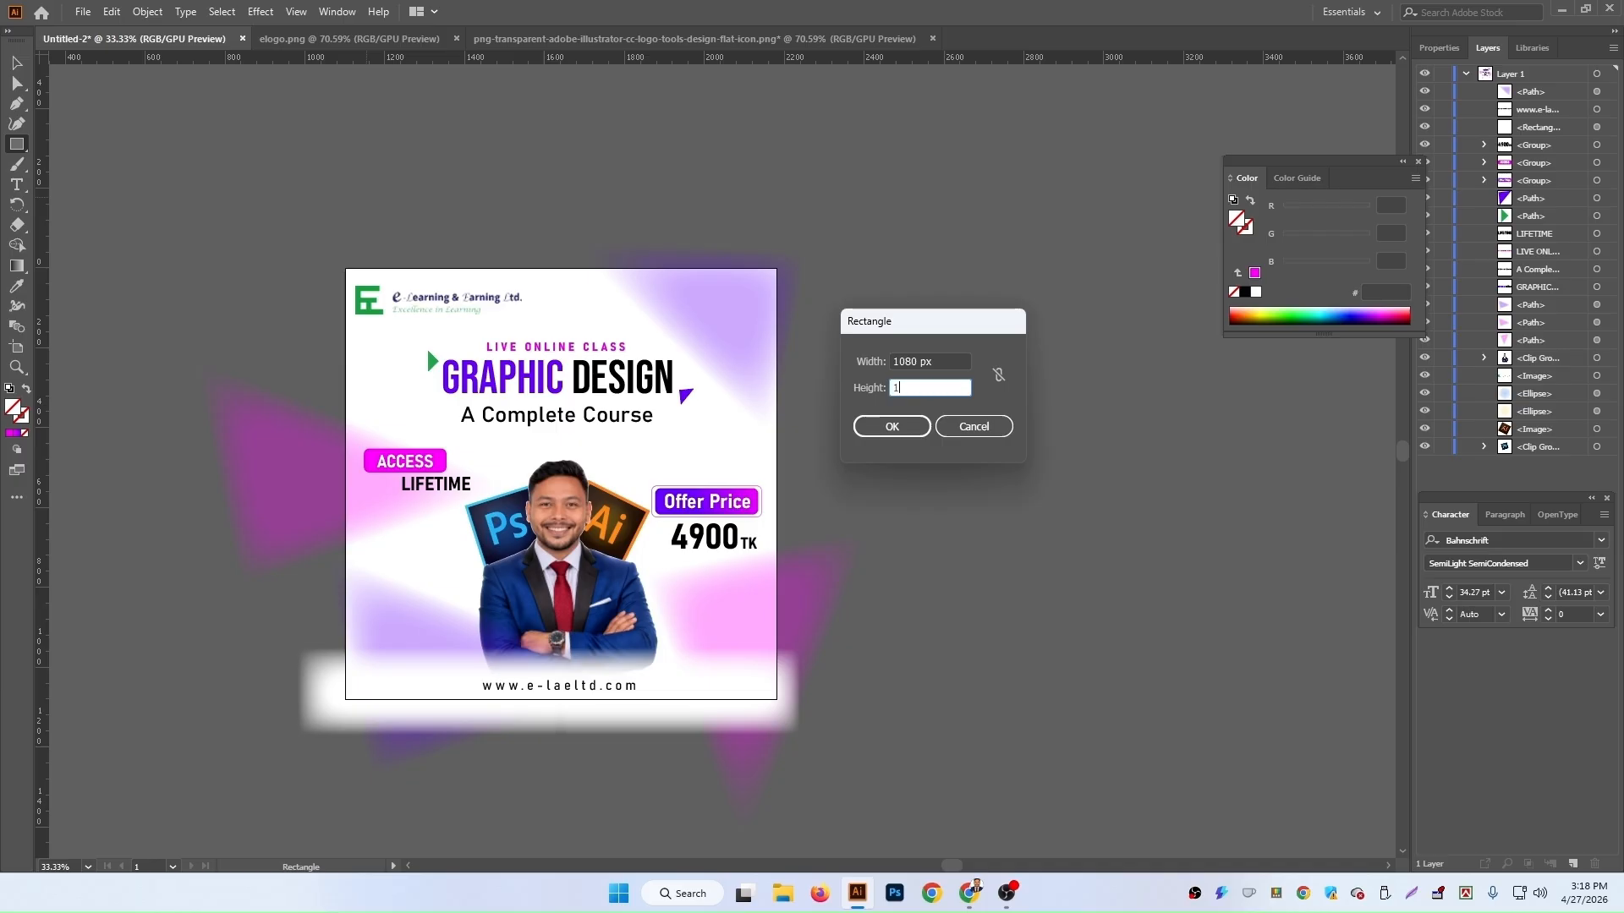
pyautogui.write('080')
pyautogui.press('Return')
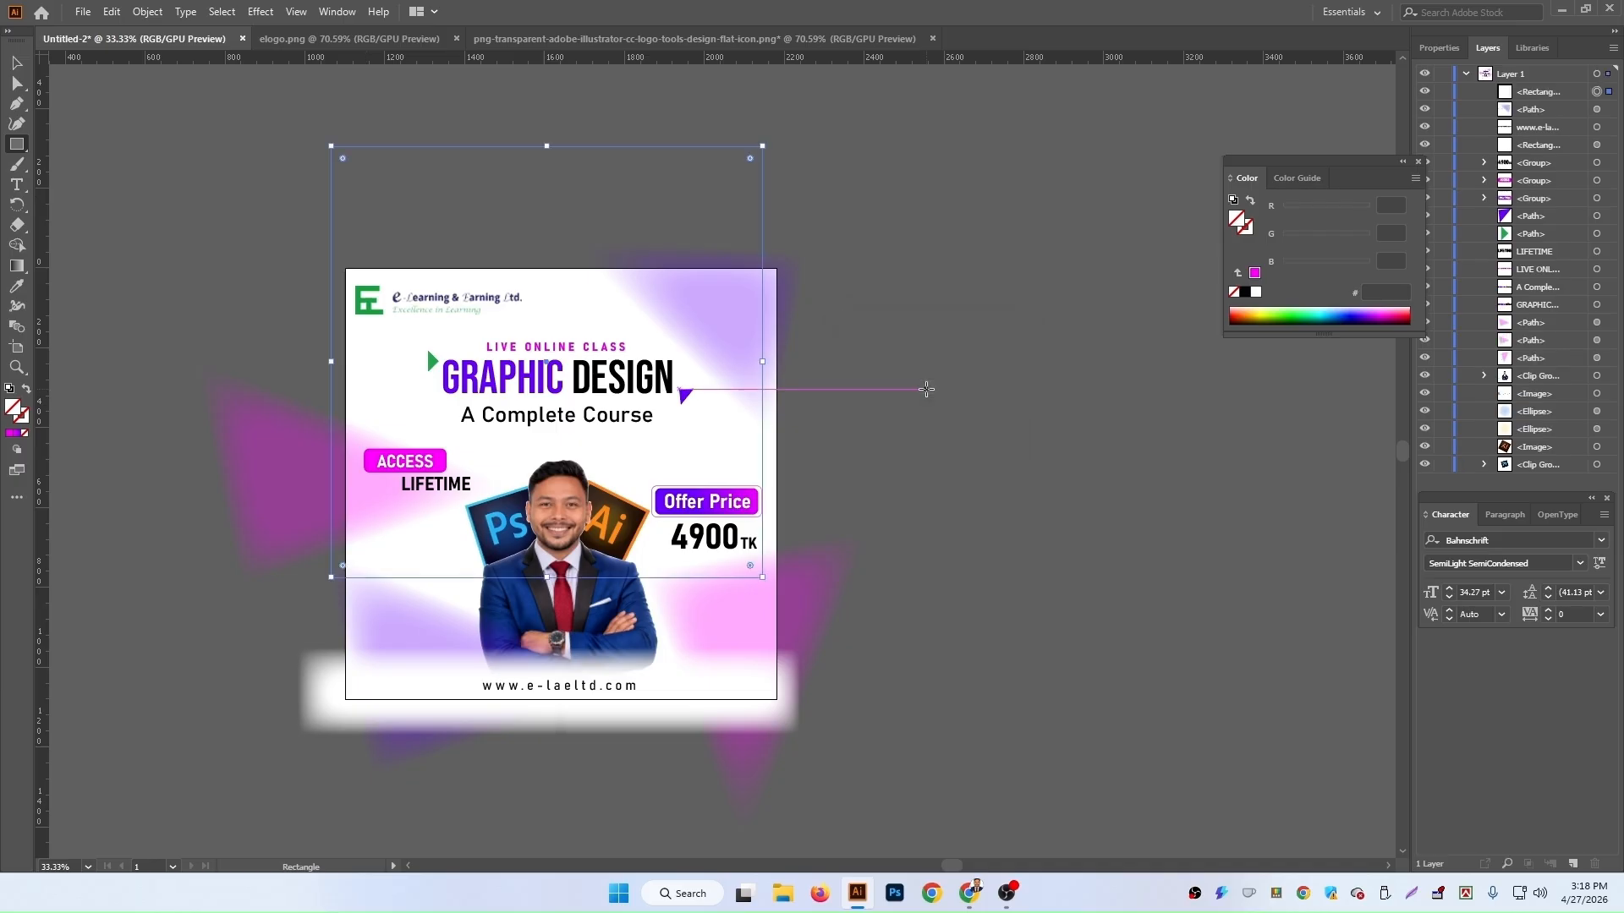
# Step: Move and nudge the square until it covers the artboard exactly
pyautogui.click(16, 62)
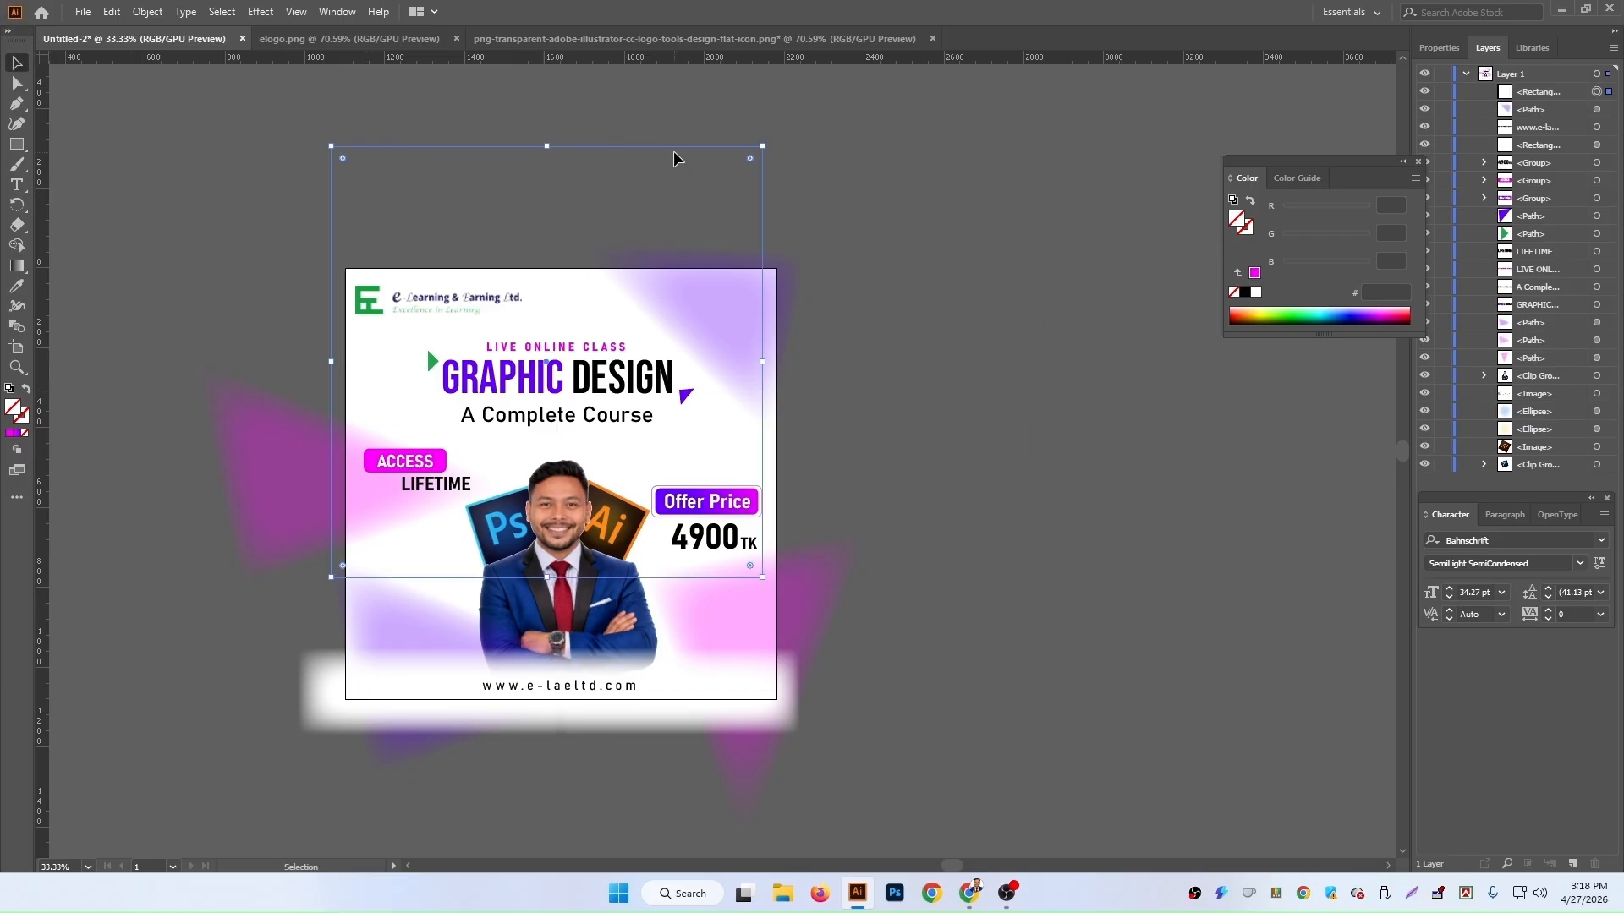
pyautogui.moveTo(677, 149); pyautogui.dragTo(688, 276)
pyautogui.hotkey('ctrl', '=')
pyautogui.hotkey('ctrl', '=')
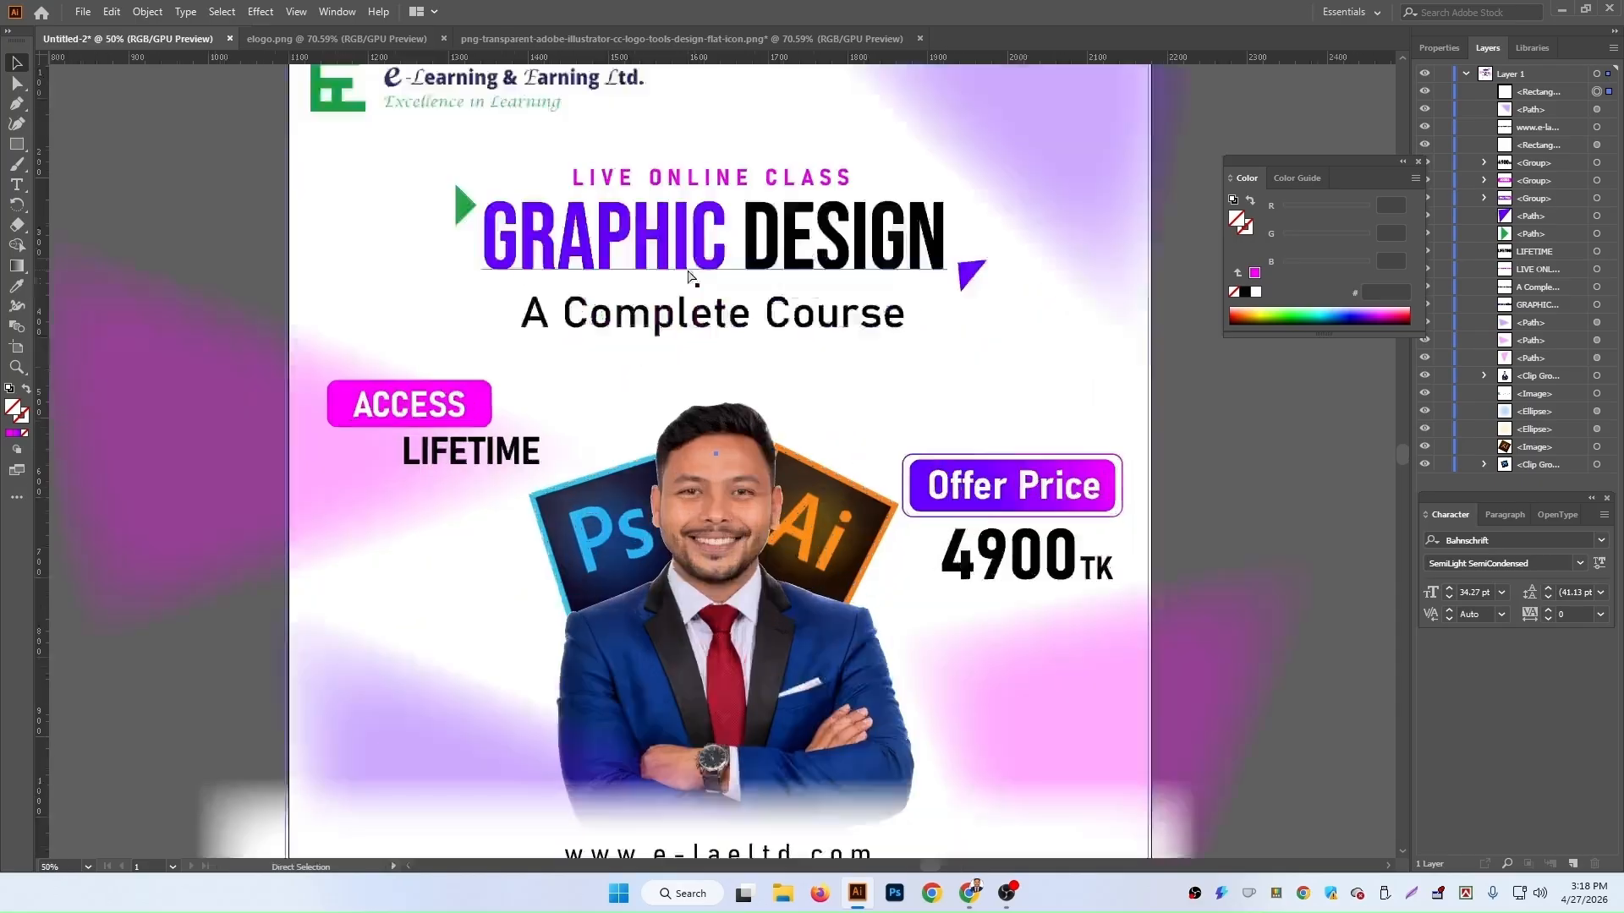
pyautogui.press('Right')
pyautogui.press('Right')
pyautogui.press('Right')
pyautogui.press('Right')
pyautogui.press('Right')
pyautogui.press('Right')
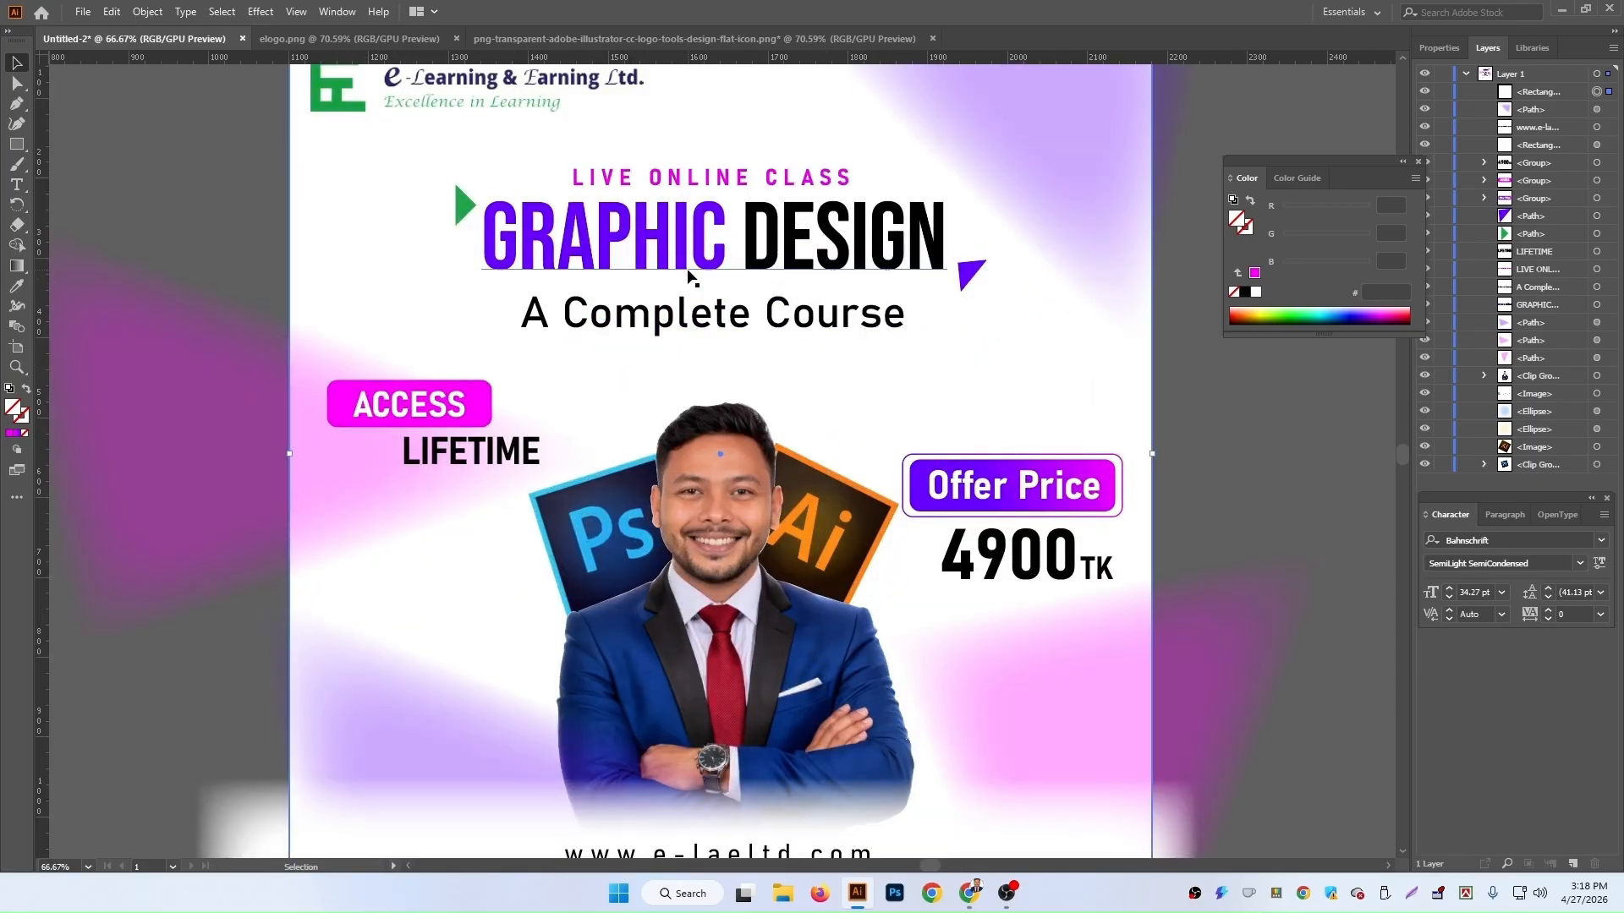
pyautogui.scroll(3, 687, 276)
pyautogui.press('Up')
pyautogui.press('Up')
pyautogui.press('Up')
pyautogui.press('Up')
pyautogui.press('Up')
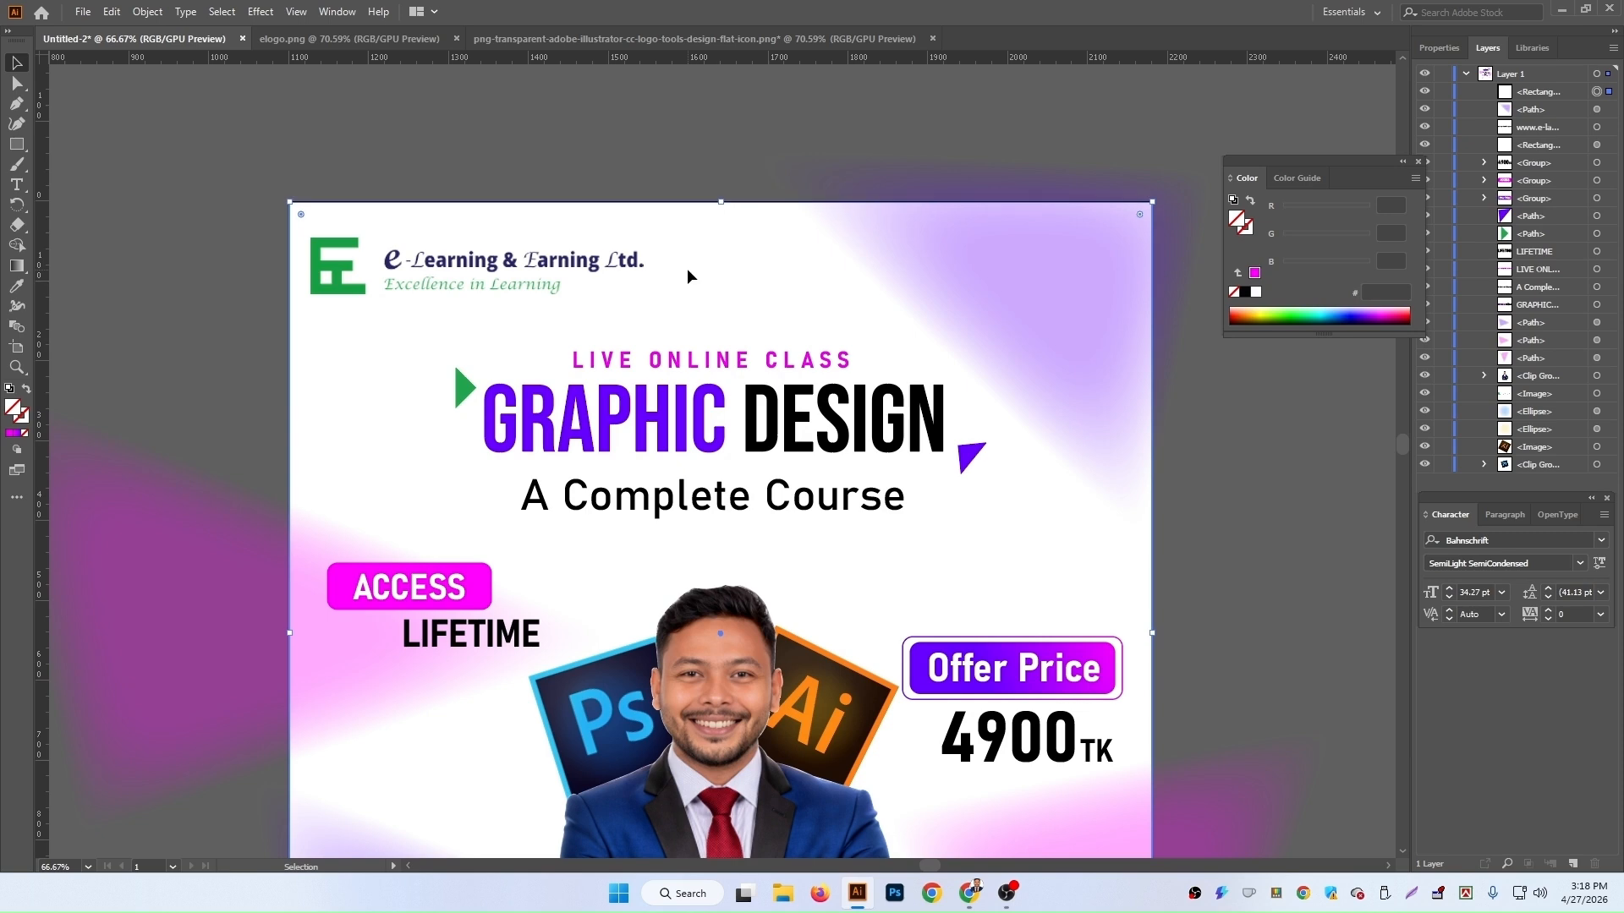
pyautogui.scroll(-8, 687, 267)
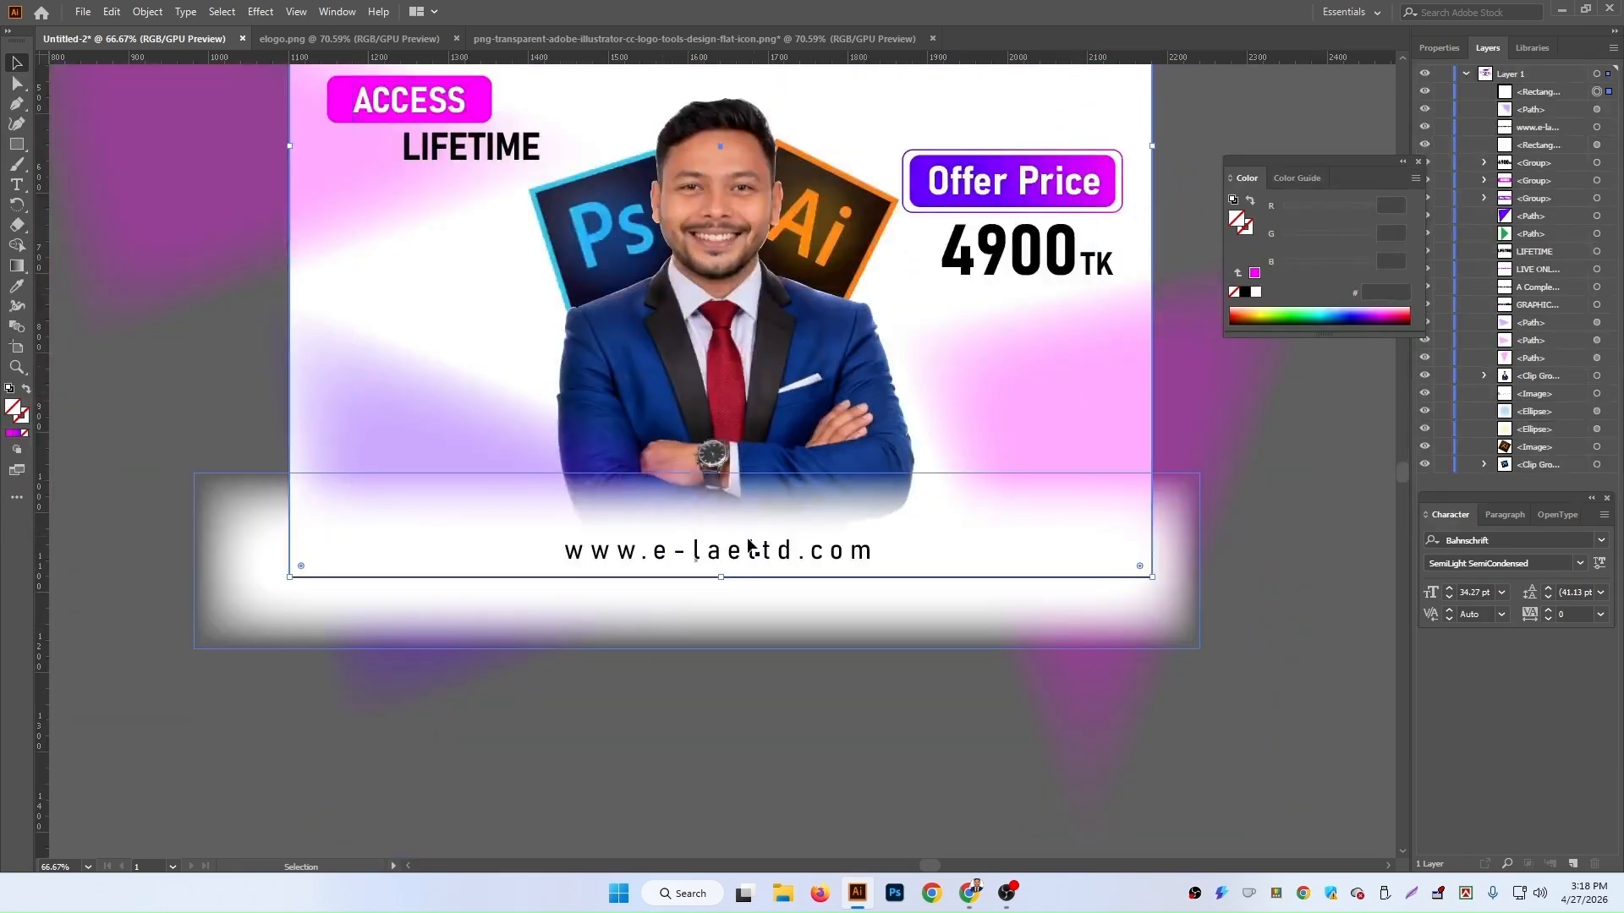
# Step: Select all objects and make a clipping mask with the artboard-sized square
pyautogui.press('a')
pyautogui.hotkey('ctrl', '-')
pyautogui.hotkey('ctrl', '-')
pyautogui.hotkey('ctrl', '-')
pyautogui.hotkey('ctrl', '-')
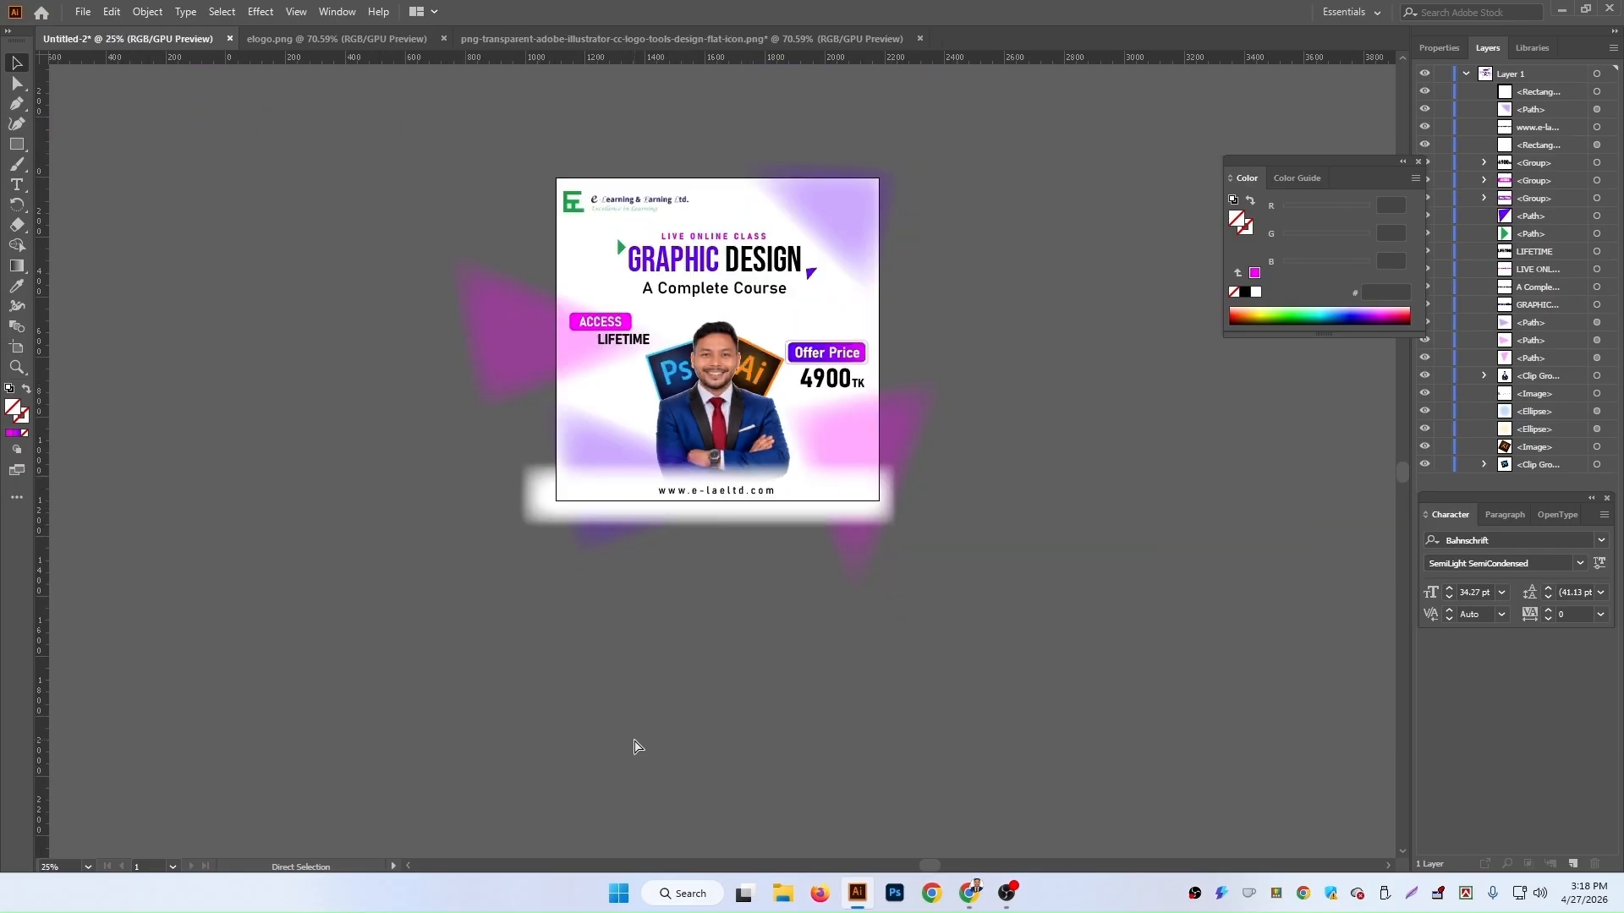
pyautogui.hotkey('ctrl', 'a')
pyautogui.rightClick(752, 394)
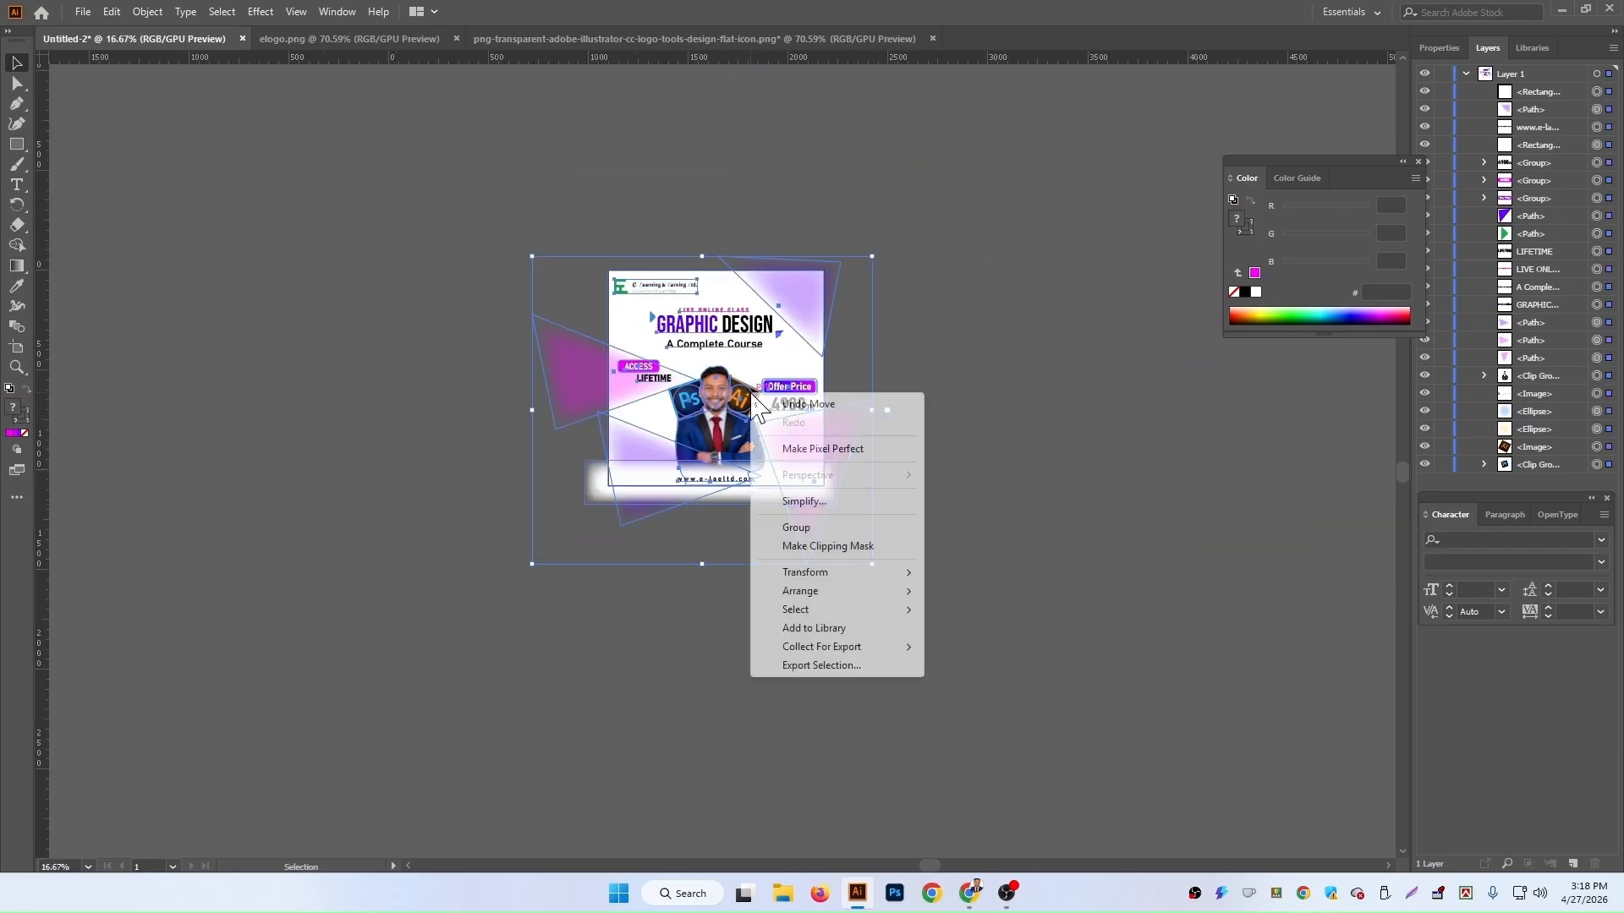
pyautogui.click(833, 546)
pyautogui.scroll(-2, 1133, 515)
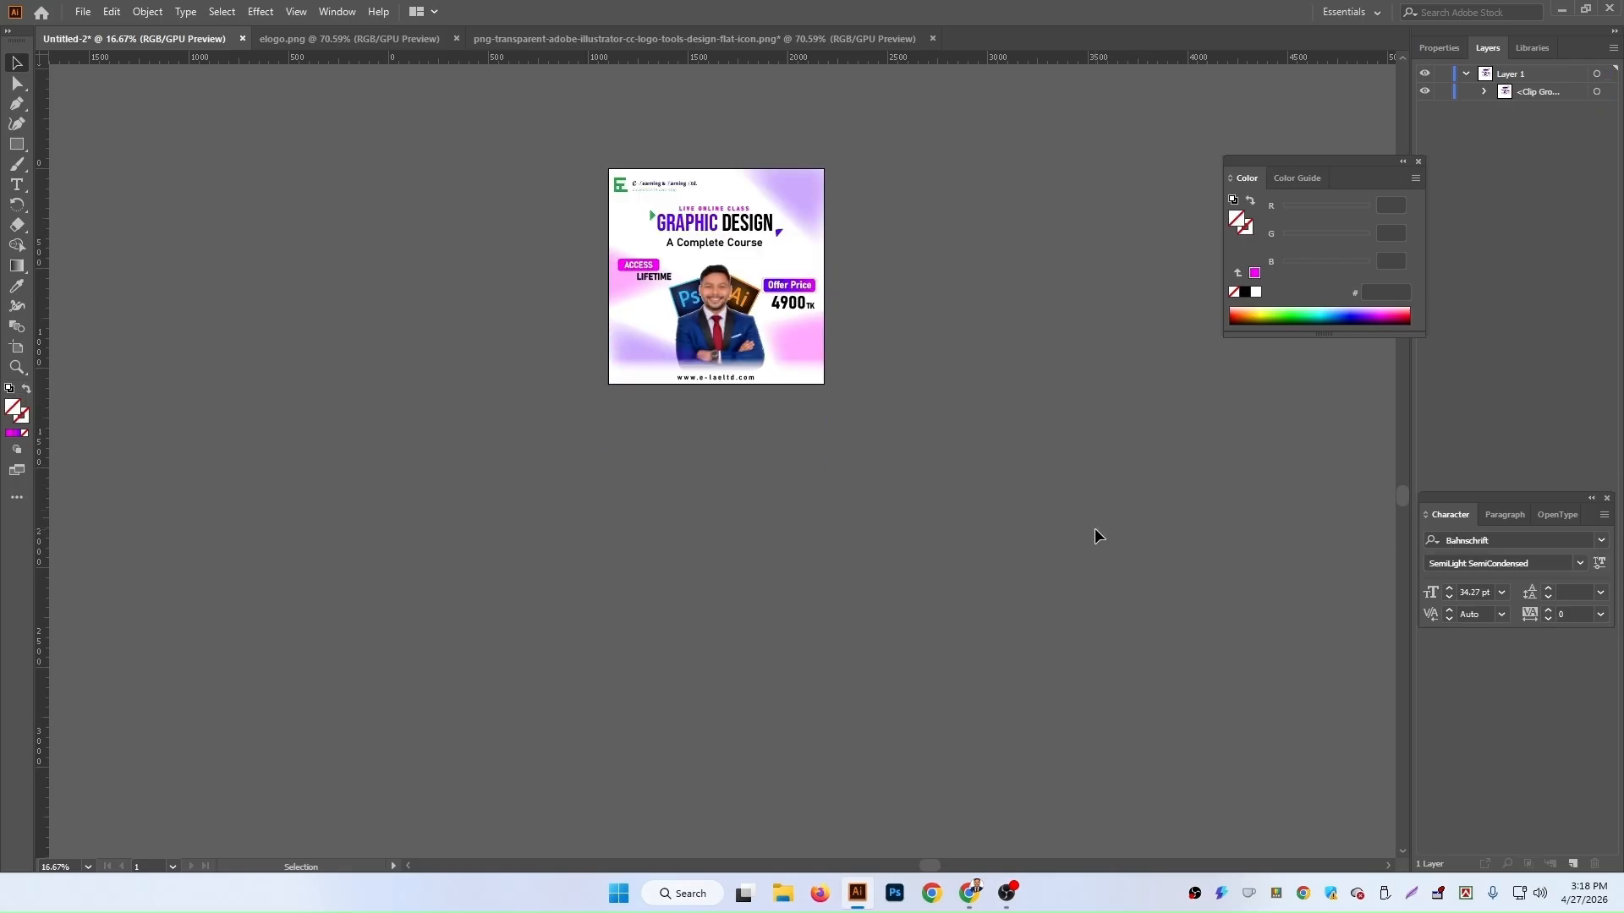
# Step: Inspect the clipped post design at closer zoom
pyautogui.click(718, 276)
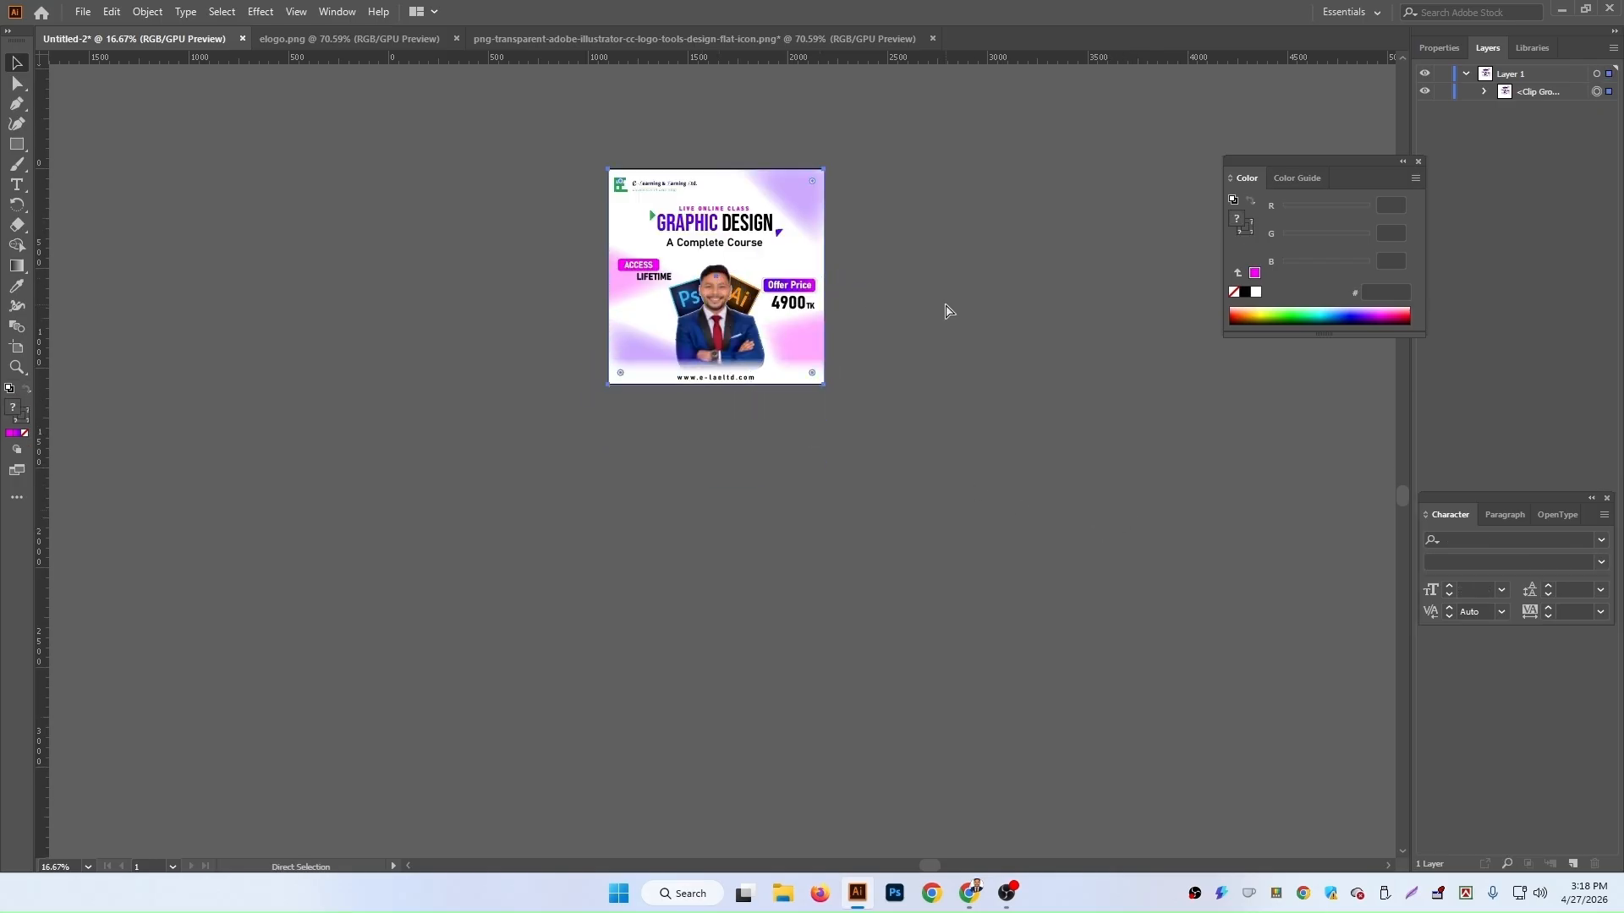
pyautogui.hotkey('ctrl', '=')
pyautogui.hotkey('ctrl', '=')
pyautogui.hotkey('ctrl', '=')
pyautogui.hotkey('ctrl', '=')
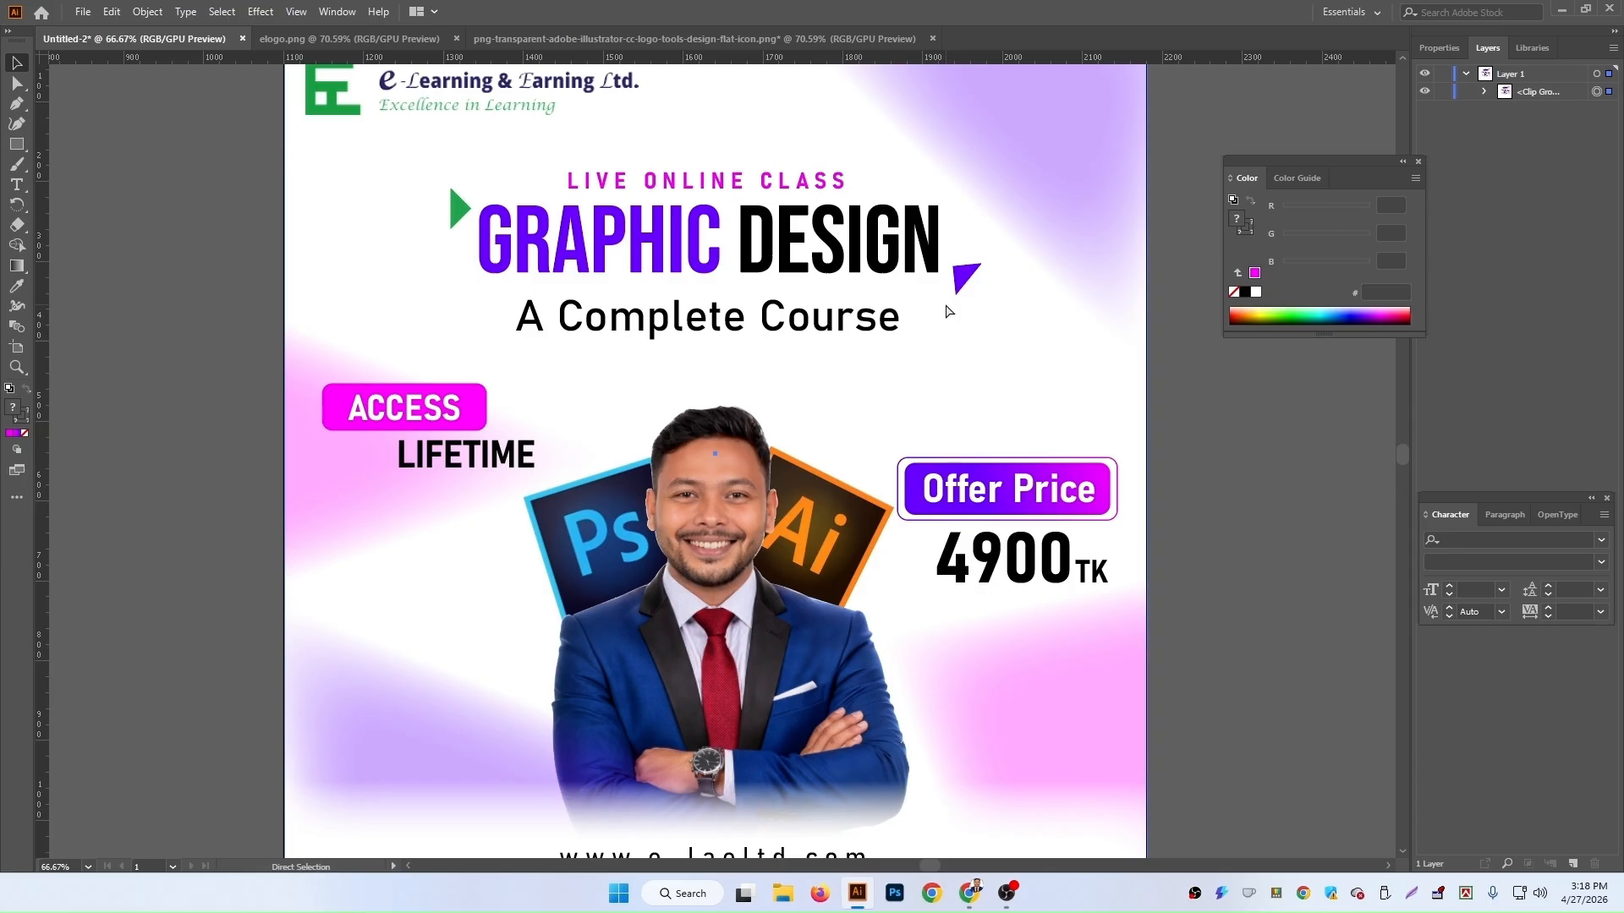
pyautogui.hotkey('ctrl', '-')
pyautogui.click(1159, 541)
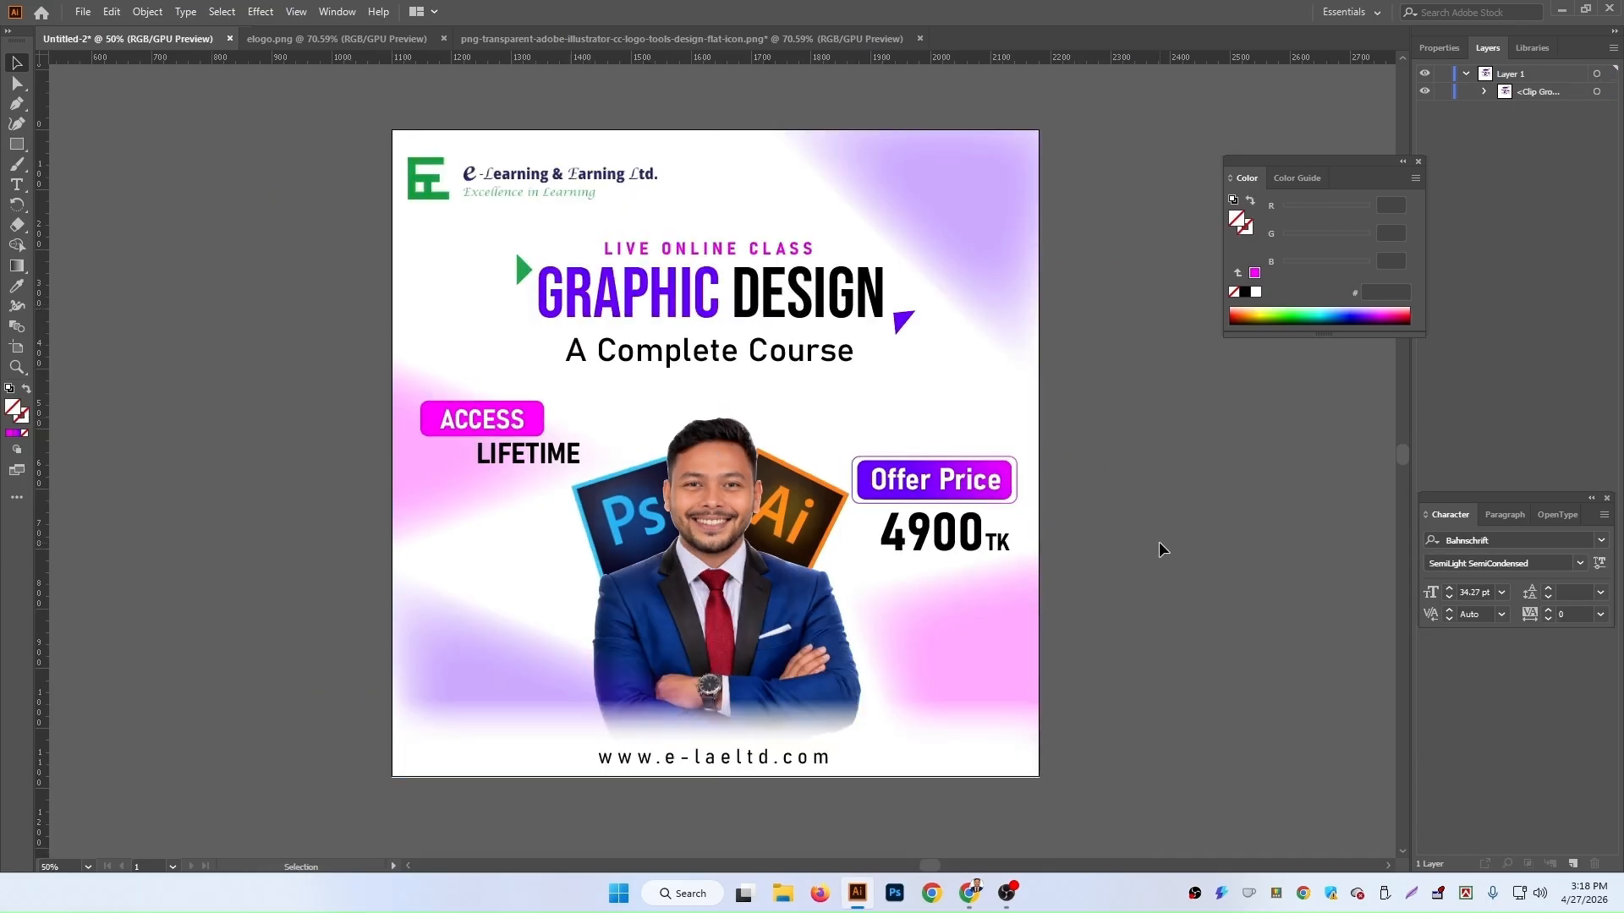